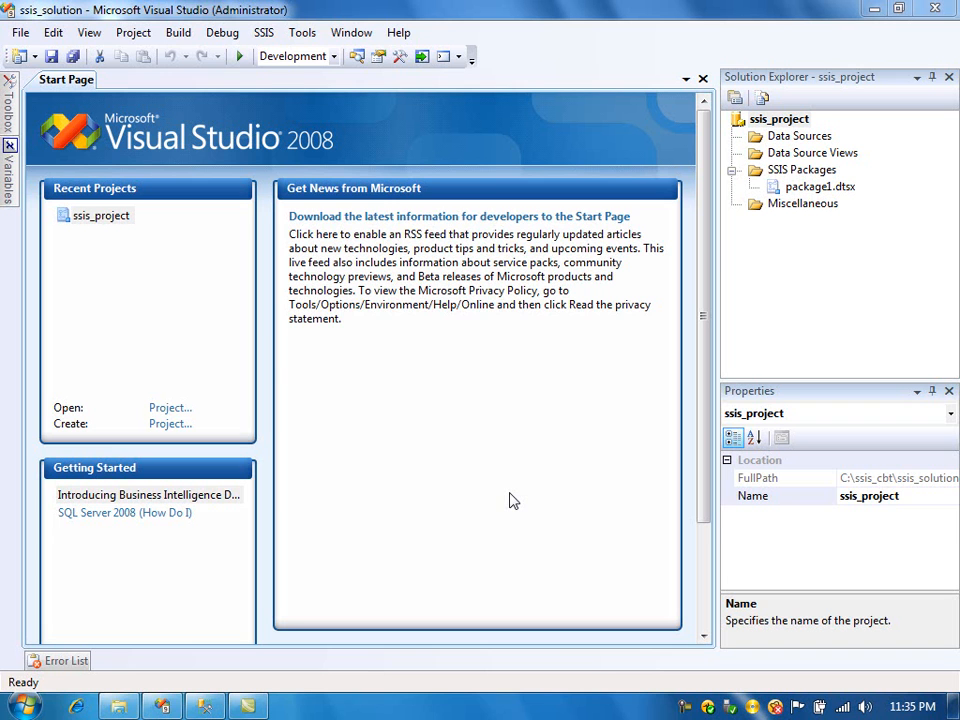
- Open multi_level_xml.xml from the process_multilevel_xml folder in TextPad
{"action": "left_click", "coordinate": [120, 705]}
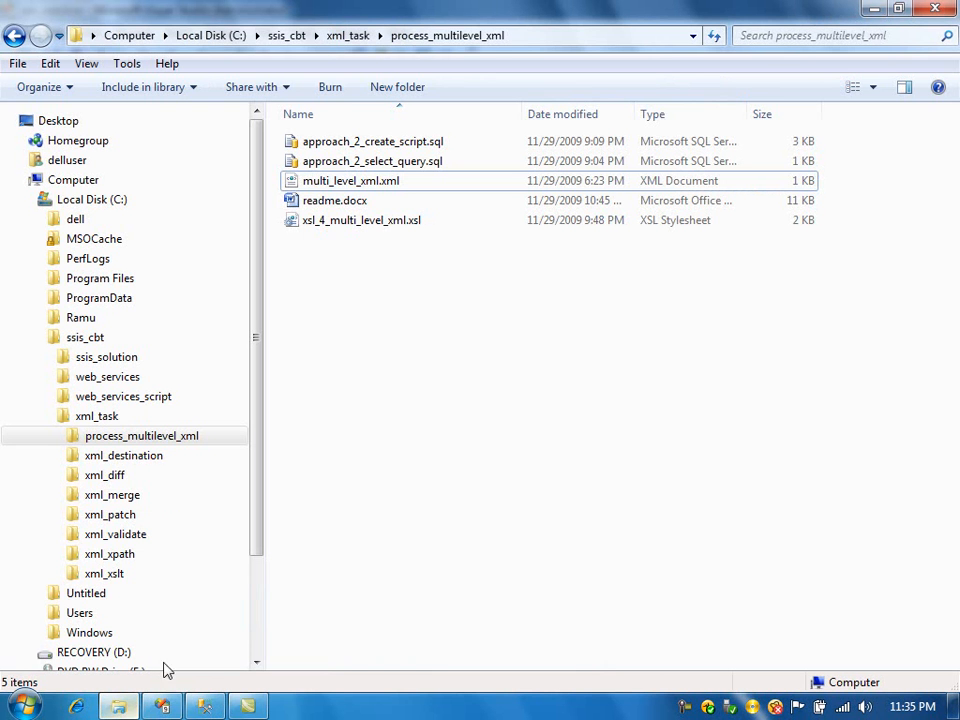
{"action": "right_click", "coordinate": [383, 190]}
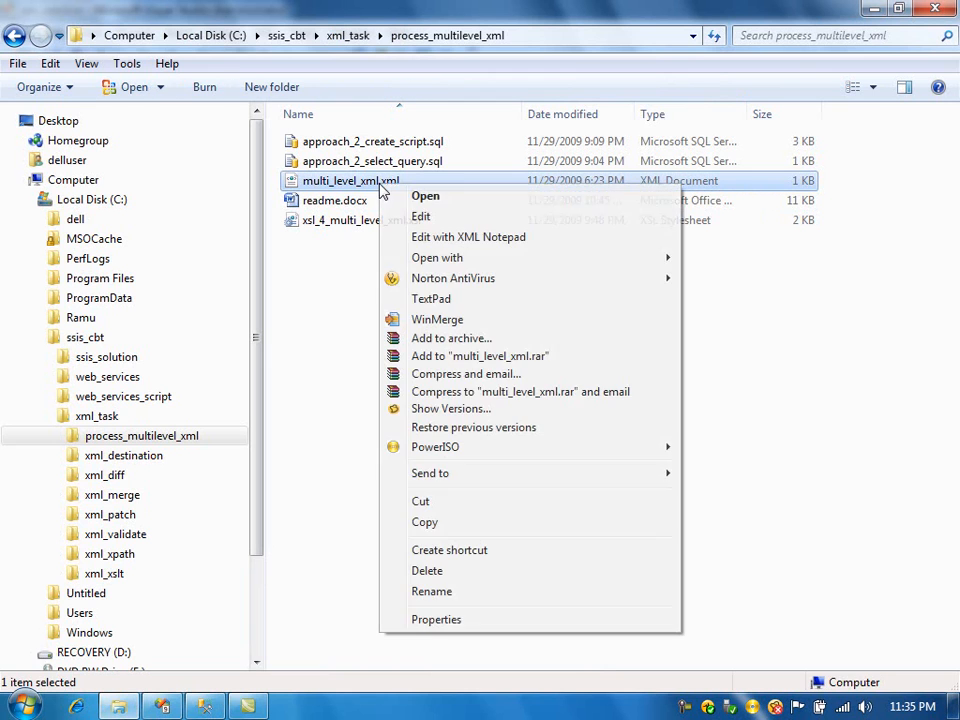
{"action": "left_click", "coordinate": [424, 299]}
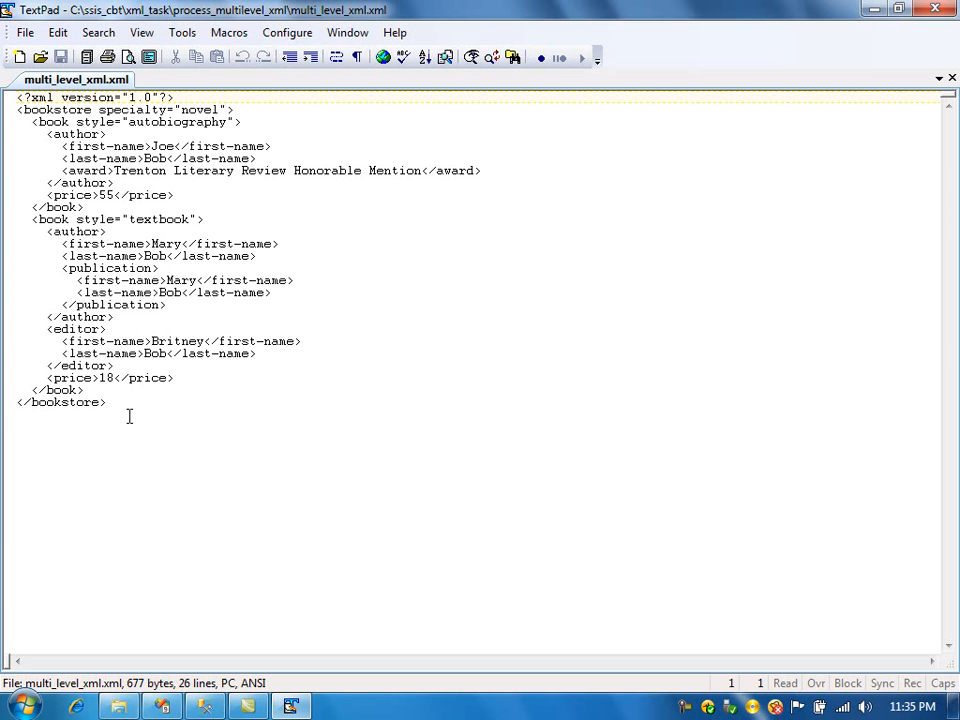
- Examine the bookstore root element and the second book element of the XML file
{"action": "left_click_drag", "start_coordinate": [234, 109], "coordinate": [17, 112]}
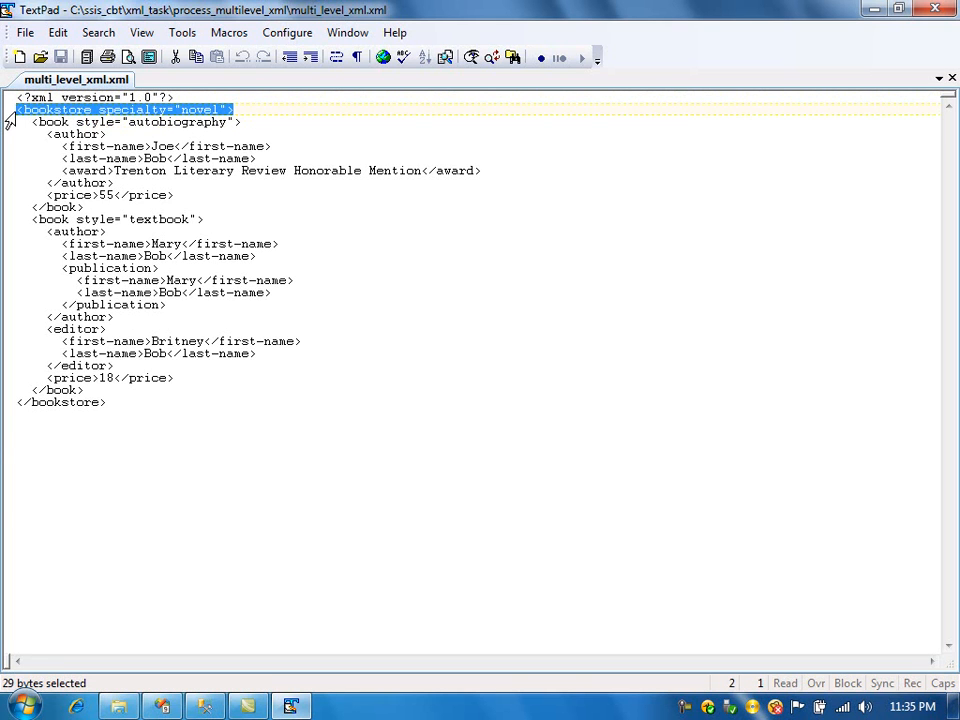
{"action": "left_click", "coordinate": [26, 123]}
{"action": "key", "text": "Right"}
{"action": "key", "text": "Home"}
{"action": "key", "text": "shift+Down"}
{"action": "key", "text": "shift+Down"}
{"action": "key", "text": "shift+Down"}
{"action": "key", "text": "shift+Down"}
{"action": "key", "text": "shift+Down"}
{"action": "key", "text": "shift+Down"}
{"action": "key", "text": "shift+Down"}
{"action": "key", "text": "shift+Down"}
{"action": "key", "text": "Down"}
{"action": "key", "text": "Up"}
{"action": "key", "text": "shift+Down"}
{"action": "key", "text": "shift+Down"}
{"action": "key", "text": "shift+Down"}
{"action": "key", "text": "shift+Down"}
{"action": "key", "text": "shift+Down"}
{"action": "key", "text": "shift+Down"}
{"action": "key", "text": "shift+Down"}
{"action": "key", "text": "shift+Down"}
{"action": "key", "text": "shift+Down"}
{"action": "key", "text": "shift+Down"}
{"action": "key", "text": "shift+Down"}
{"action": "key", "text": "shift+Down"}
{"action": "key", "text": "shift+Down"}
{"action": "key", "text": "shift+Down"}
{"action": "key", "text": "shift+Down"}
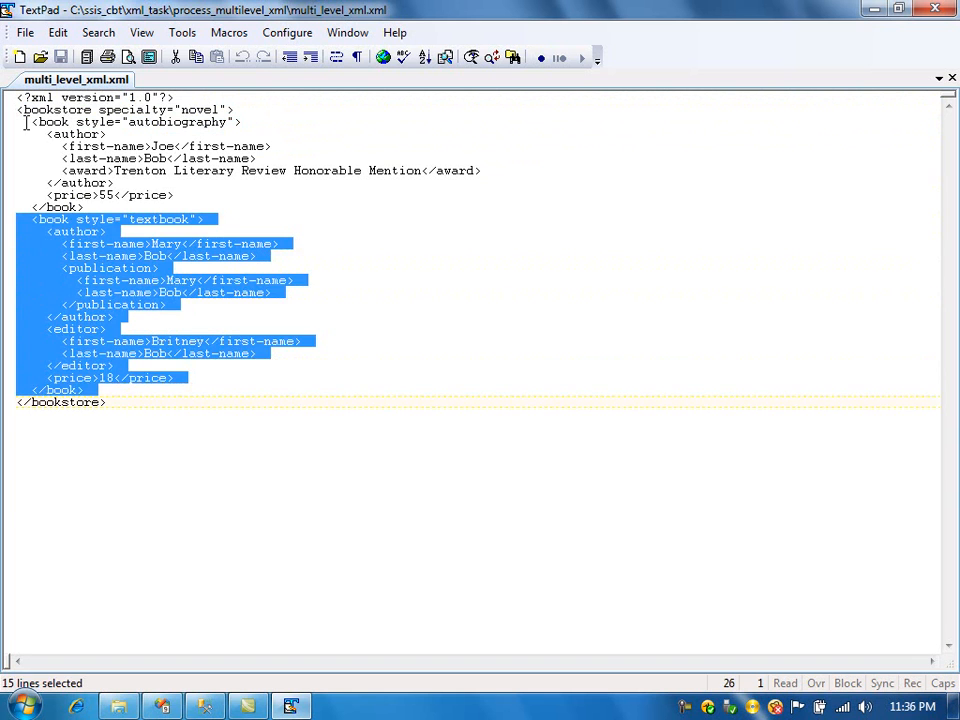
- Examine the author, publication and editor child nodes within the second book element
{"action": "key", "text": "Up"}
{"action": "key", "text": "Up"}
{"action": "key", "text": "Up"}
{"action": "key", "text": "Up"}
{"action": "key", "text": "Up"}
{"action": "key", "text": "Up"}
{"action": "key", "text": "Up"}
{"action": "key", "text": "Up"}
{"action": "key", "text": "Up"}
{"action": "key", "text": "Up"}
{"action": "key", "text": "Up"}
{"action": "key", "text": "Up"}
{"action": "key", "text": "Up"}
{"action": "key", "text": "Up"}
{"action": "key", "text": "Up"}
{"action": "key", "text": "Up"}
{"action": "key", "text": "Up"}
{"action": "key", "text": "Up"}
{"action": "key", "text": "Up"}
{"action": "key", "text": "Up"}
{"action": "key", "text": "Up"}
{"action": "key", "text": "Right"}
{"action": "key", "text": "ctrl+shift+Right"}
{"action": "key", "text": "Down"}
{"action": "key", "text": "Left"}
{"action": "key", "text": "Left"}
{"action": "key", "text": "Left"}
{"action": "key", "text": "Left"}
{"action": "key", "text": "ctrl+shift+Left"}
{"action": "key", "text": "Down"}
{"action": "key", "text": "Left"}
{"action": "key", "text": "Left"}
{"action": "key", "text": "ctrl+shift+Right"}
{"action": "key", "text": "Down"}
{"action": "key", "text": "Down"}
{"action": "key", "text": "Down"}
{"action": "key", "text": "Down"}
{"action": "key", "text": "Down"}
{"action": "key", "text": "Down"}
{"action": "key", "text": "Down"}
{"action": "key", "text": "Down"}
{"action": "key", "text": "Down"}
{"action": "key", "text": "Down"}
{"action": "key", "text": "Down"}
{"action": "key", "text": "Left"}
{"action": "key", "text": "Left"}
{"action": "key", "text": "Left"}
{"action": "key", "text": "Left"}
{"action": "key", "text": "ctrl+shift+Right"}
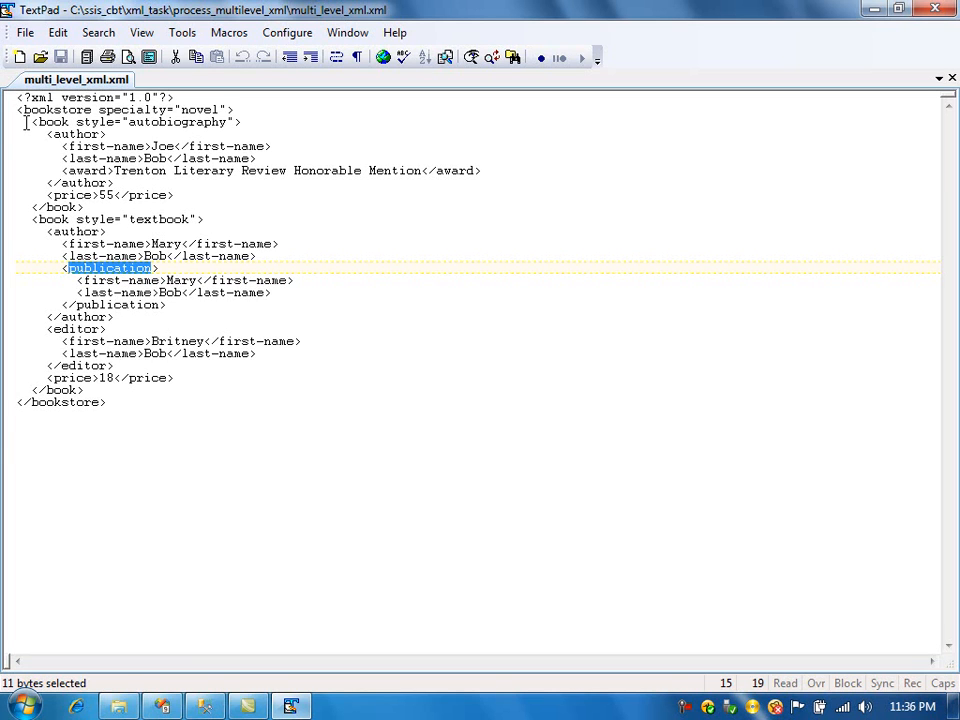
- Add three blank lines at the end of the XML file
{"action": "key", "text": "ctrl+End"}
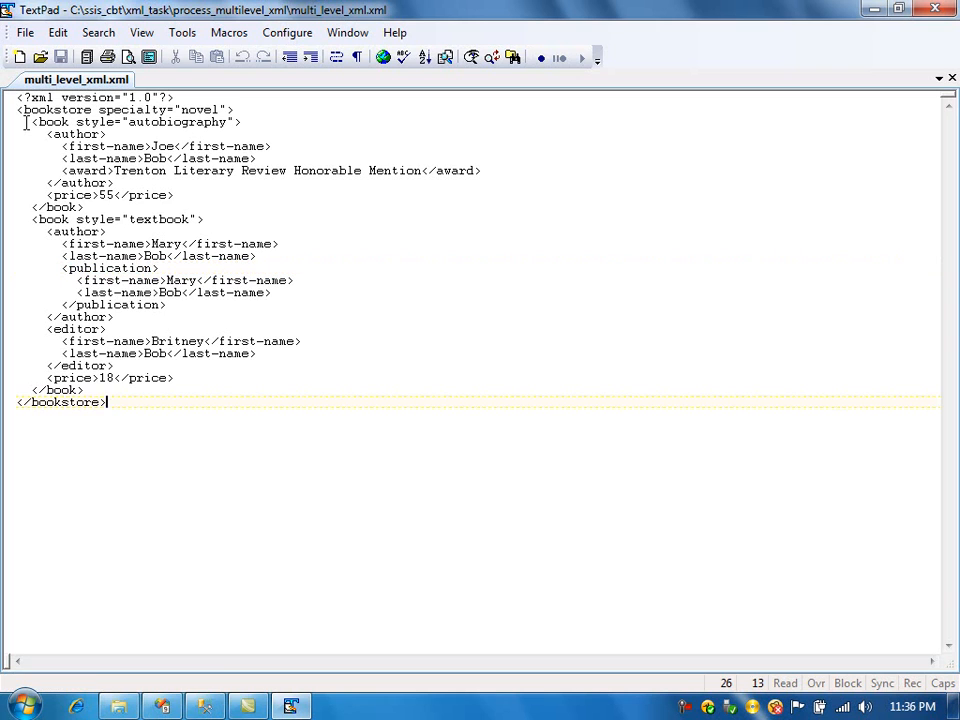
{"action": "key", "text": "Return"}
{"action": "key", "text": "Return"}
{"action": "key", "text": "Return"}
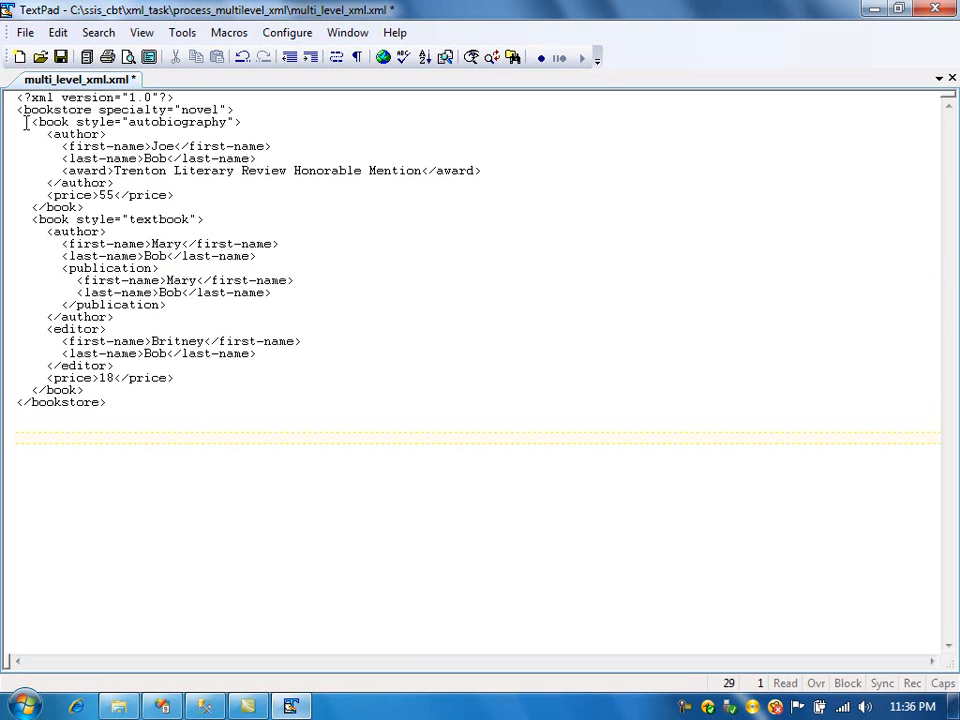
- Inspect the columns of dbo.denormalised_table in the test database and open a new query window
{"action": "left_click", "coordinate": [205, 707]}
{"action": "double_click", "coordinate": [85, 324]}
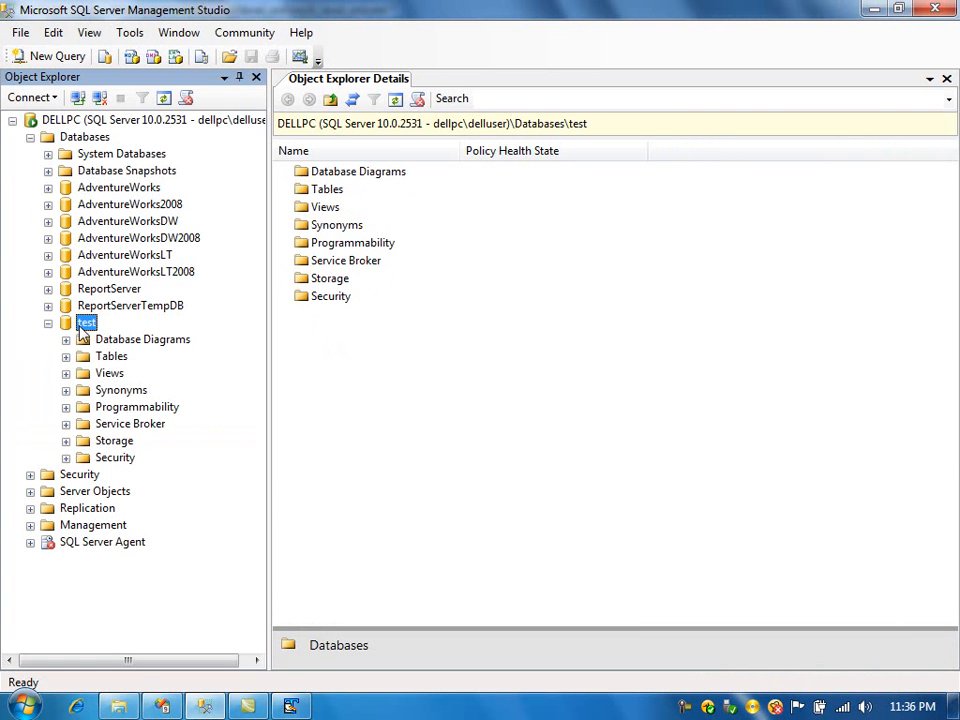
{"action": "left_click", "coordinate": [66, 357]}
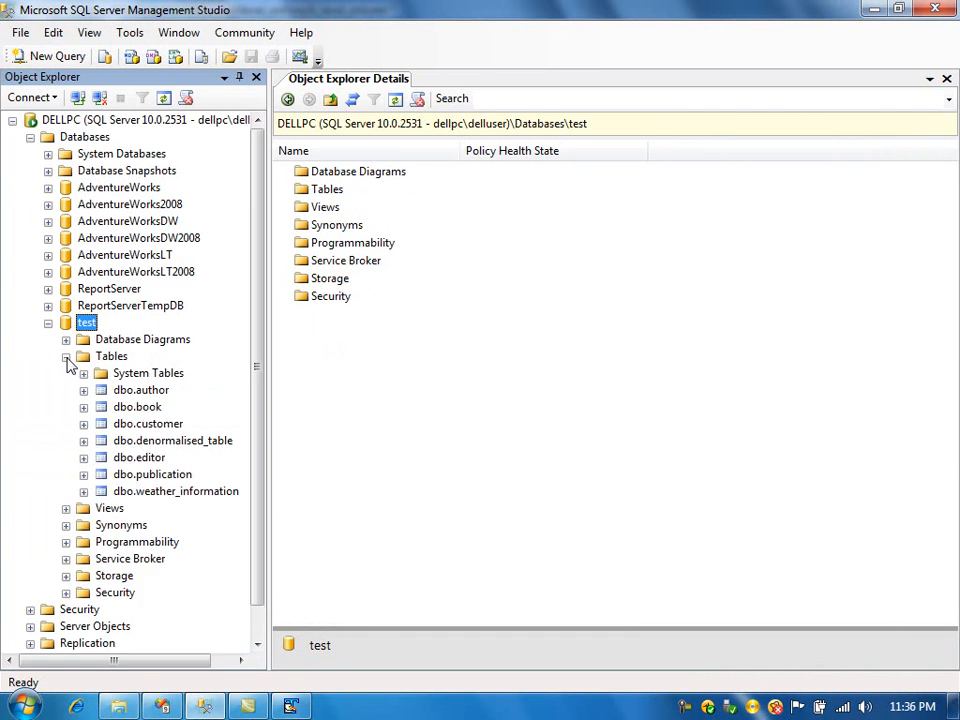
{"action": "left_click", "coordinate": [165, 441]}
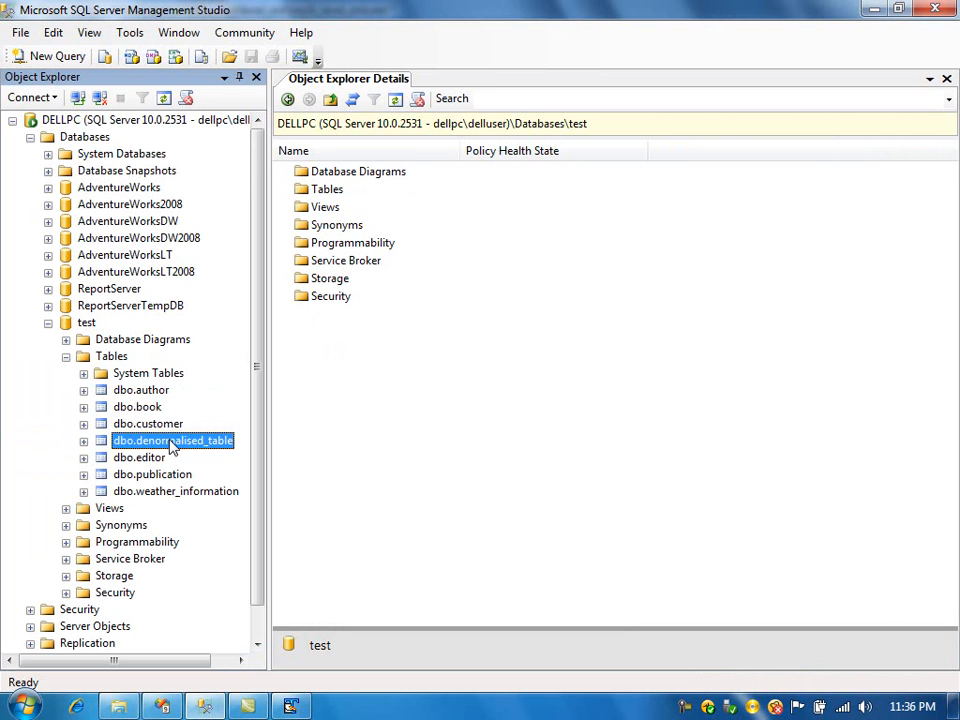
{"action": "left_click", "coordinate": [50, 56]}
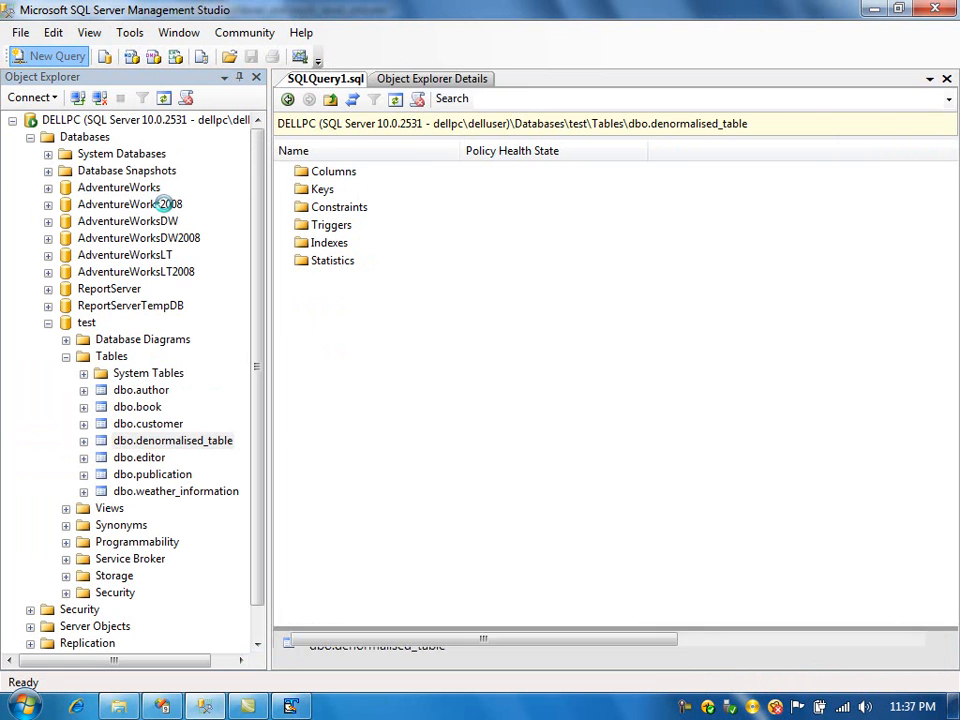
{"action": "left_click", "coordinate": [84, 465]}
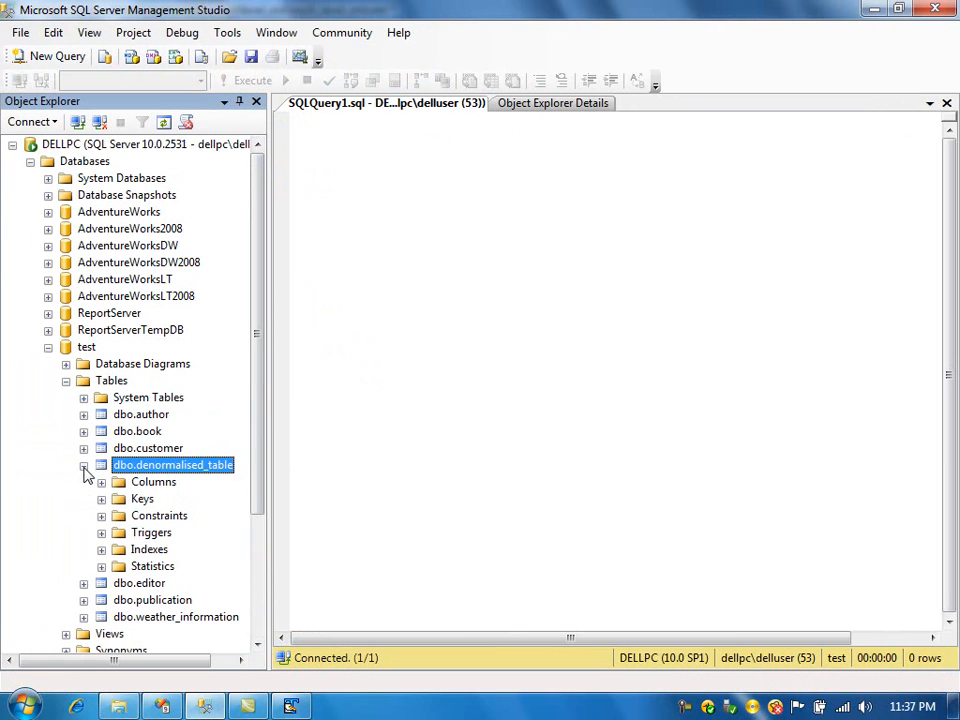
{"action": "left_click", "coordinate": [101, 482]}
{"action": "left_click_drag", "start_coordinate": [259, 414], "coordinate": [262, 497]}
{"action": "left_click_drag", "start_coordinate": [129, 660], "coordinate": [171, 660]}
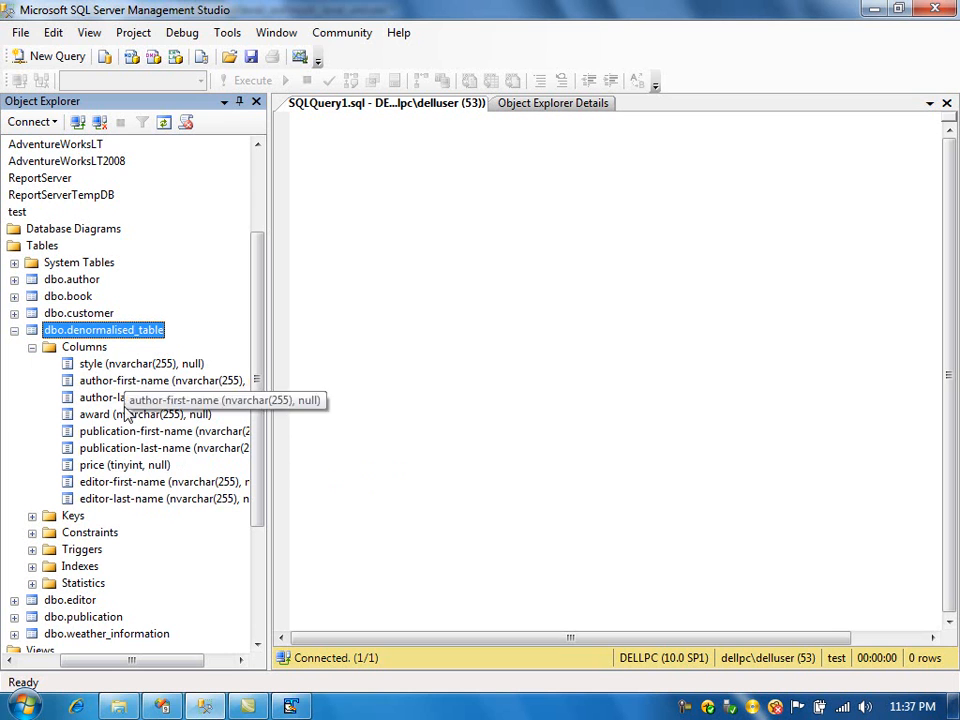
- Return to the XML file and highlight the author's first-name value in the second book
{"action": "left_click", "coordinate": [385, 508]}
{"action": "key", "text": "alt+Tab"}
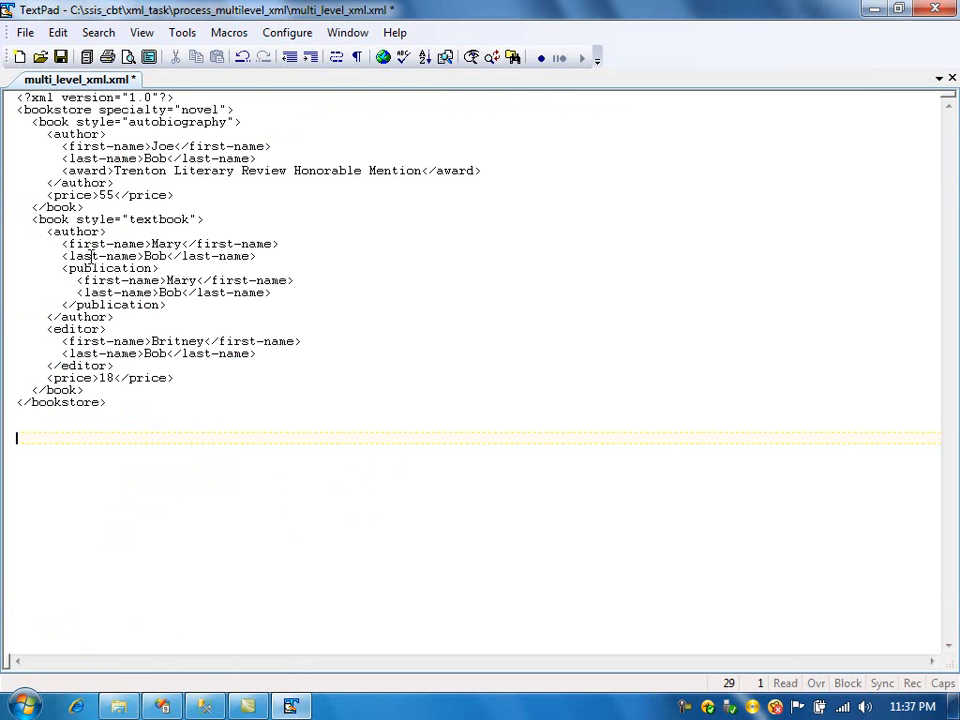
{"action": "left_click", "coordinate": [104, 232]}
{"action": "left_click_drag", "start_coordinate": [152, 244], "coordinate": [174, 244]}
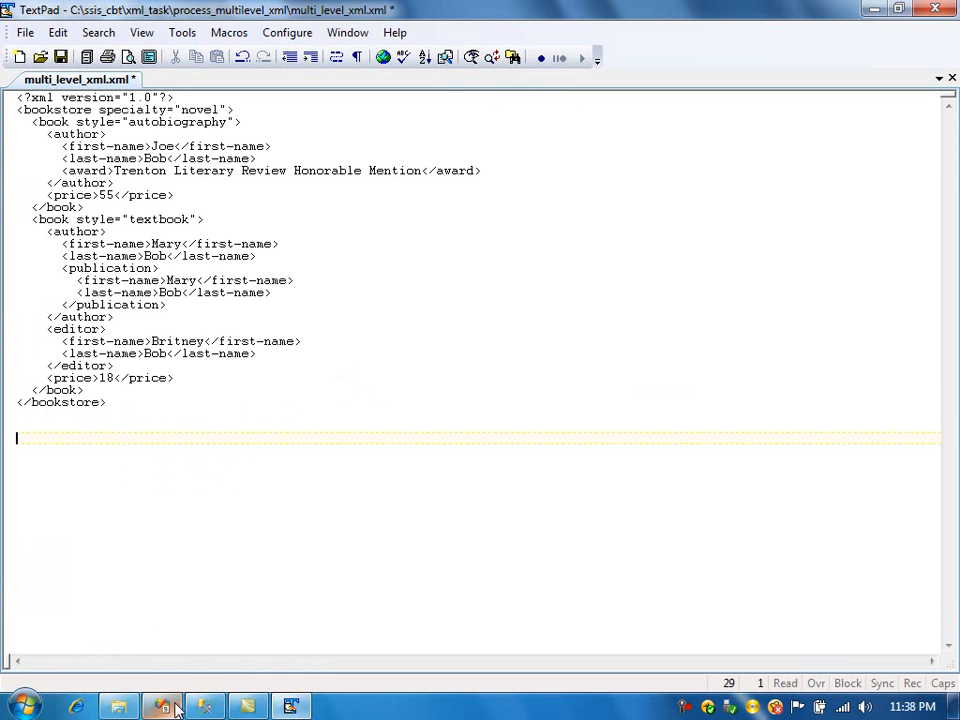
- Open readme.docx from the process_multilevel_xml folder
{"action": "mouse_move", "coordinate": [172, 708]}
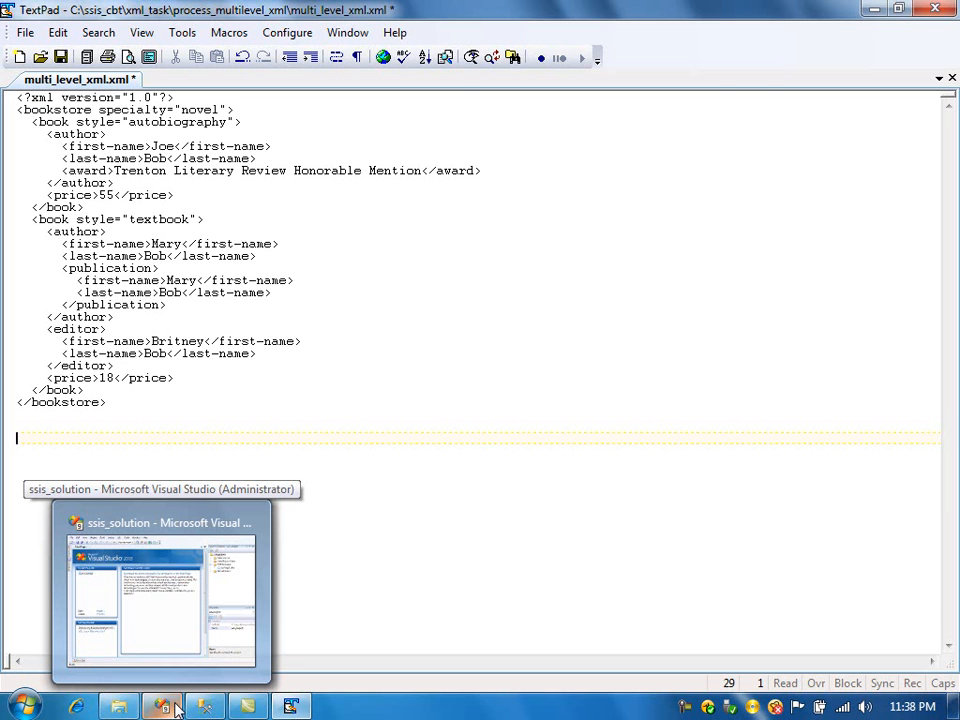
{"action": "left_click", "coordinate": [176, 708]}
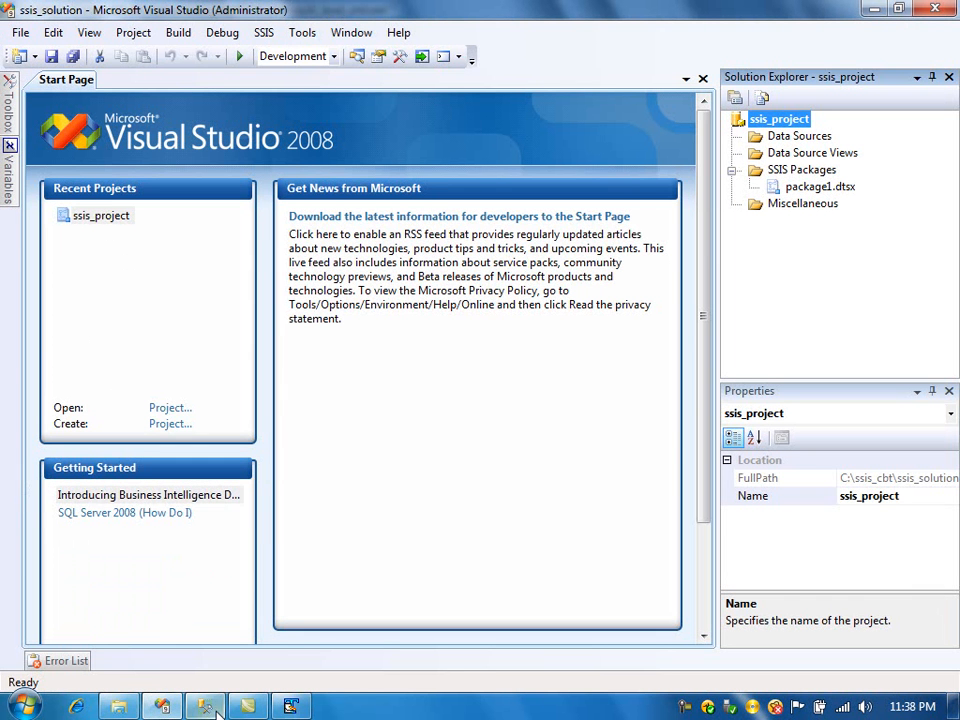
{"action": "left_click", "coordinate": [120, 707]}
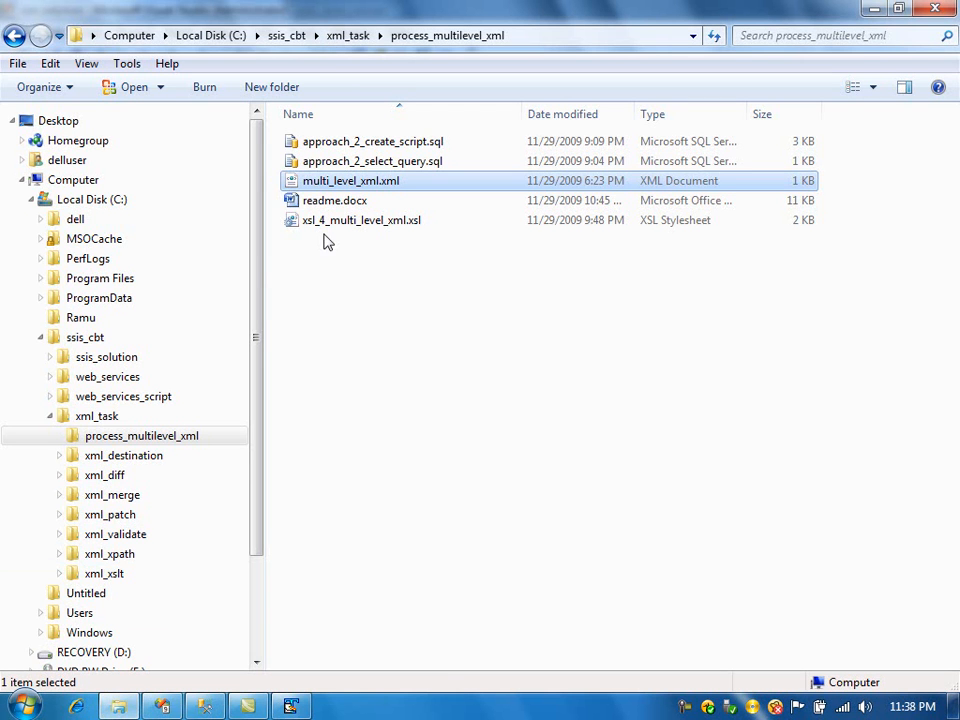
{"action": "left_click", "coordinate": [342, 203]}
{"action": "double_click", "coordinate": [340, 204]}
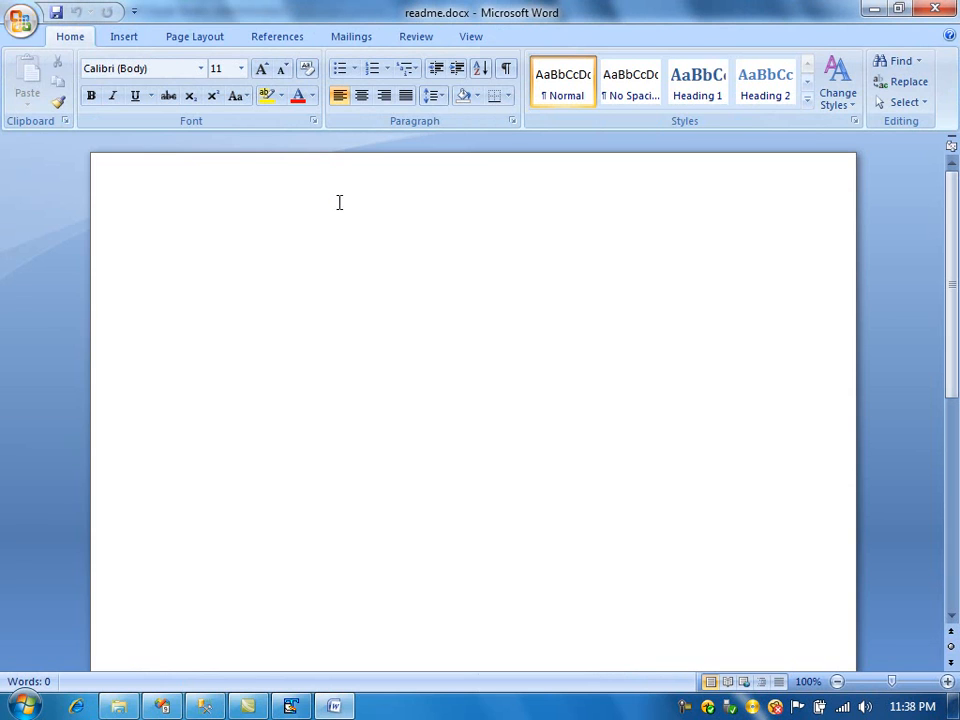
- Write an Approach 1 note about using MERGE JOIN & SORT to load the BOOK node into a SQL SERVER TABLE, then save
{"action": "type", "text": "Approach 1: "}
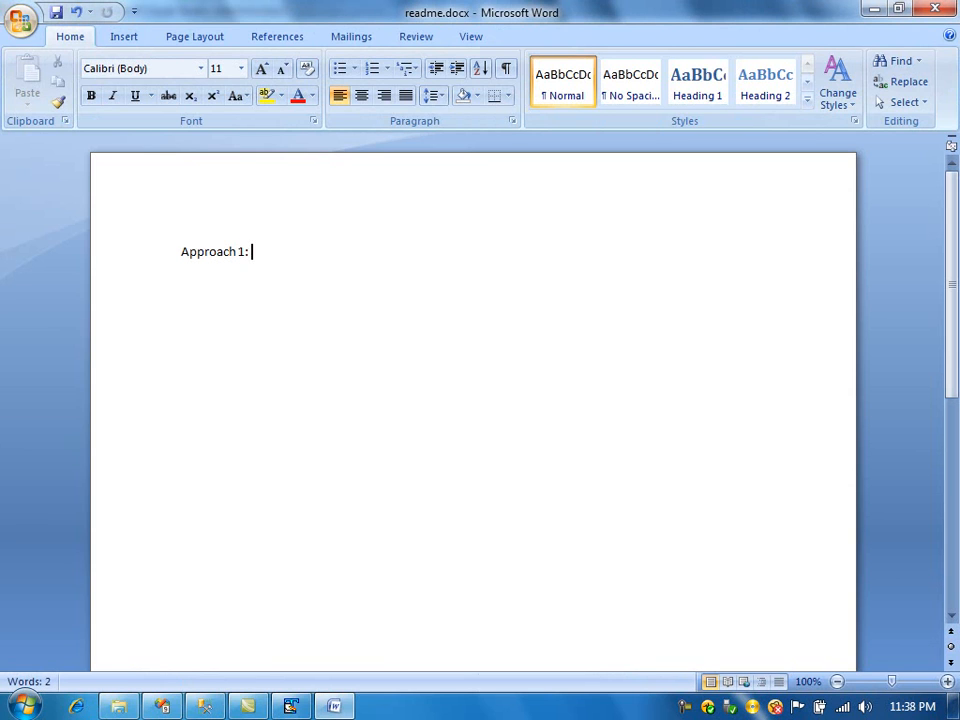
{"action": "type", "text": "We will use MERGE JOIN & SORT "}
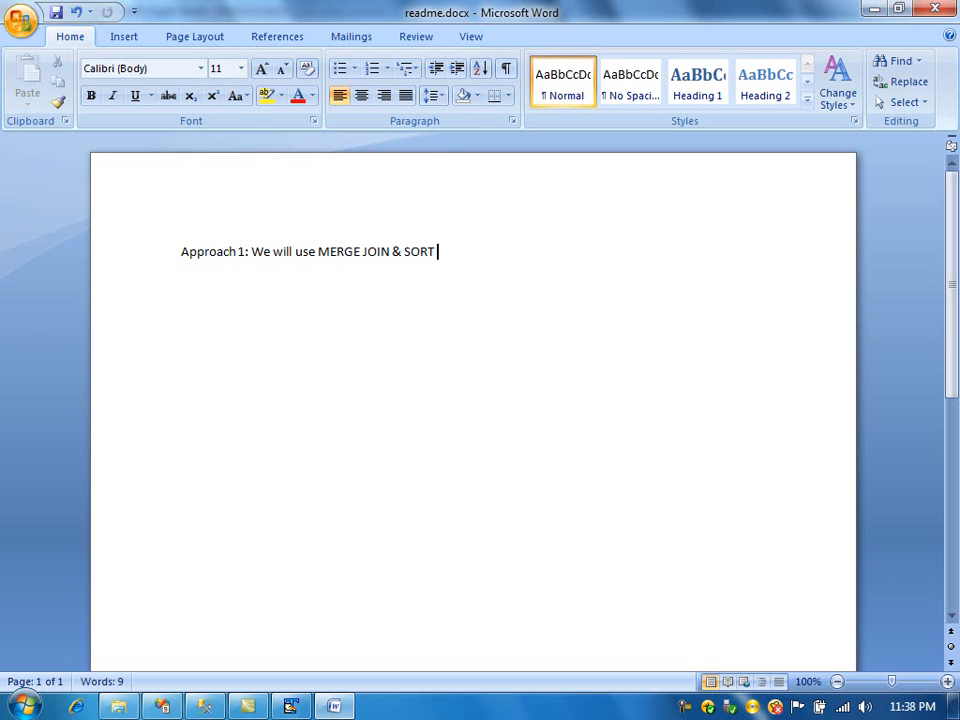
{"action": "type", "text": "tasks to comb"}
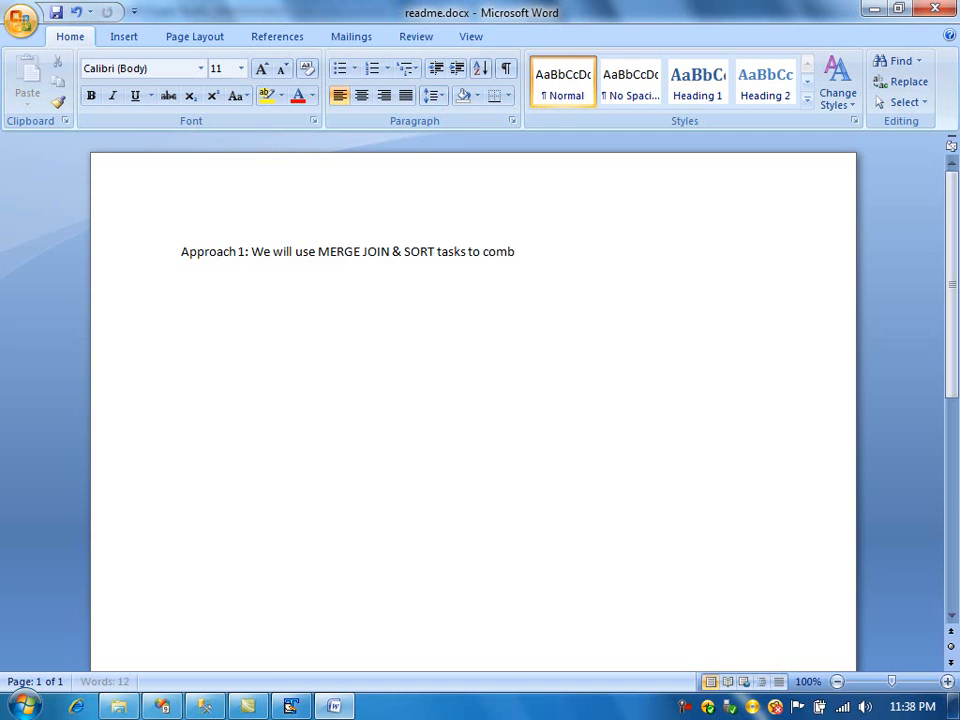
{"action": "type", "text": "ine the boo"}
{"action": "key", "text": "BackSpace"}
{"action": "key", "text": "BackSpace"}
{"action": "key", "text": "BackSpace"}
{"action": "type", "text": "K"}
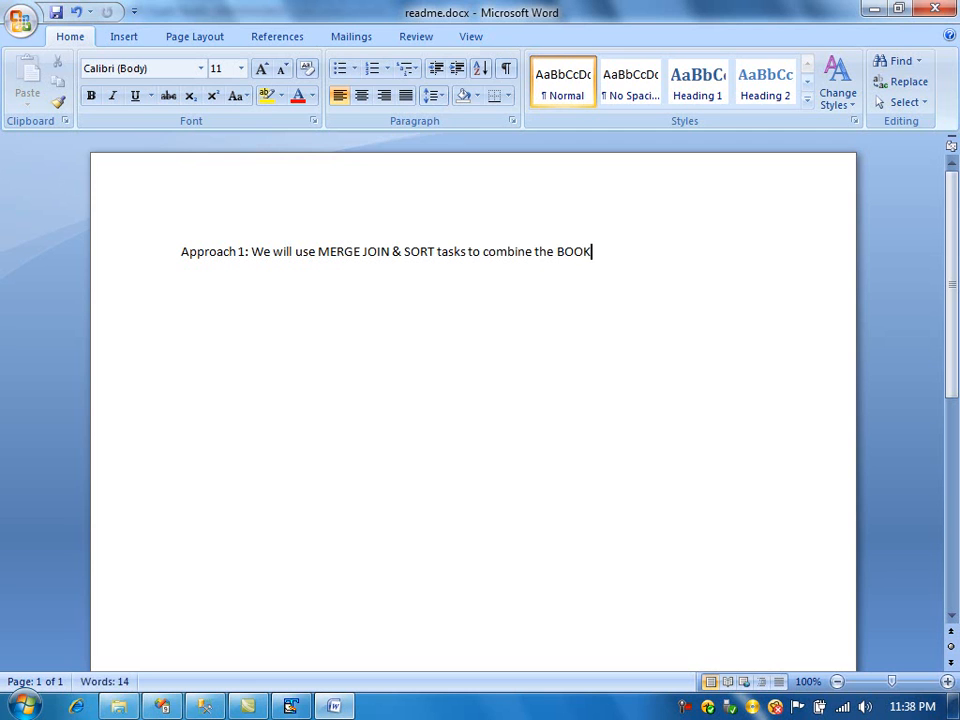
{"action": "type", "text": " node in the xml file"}
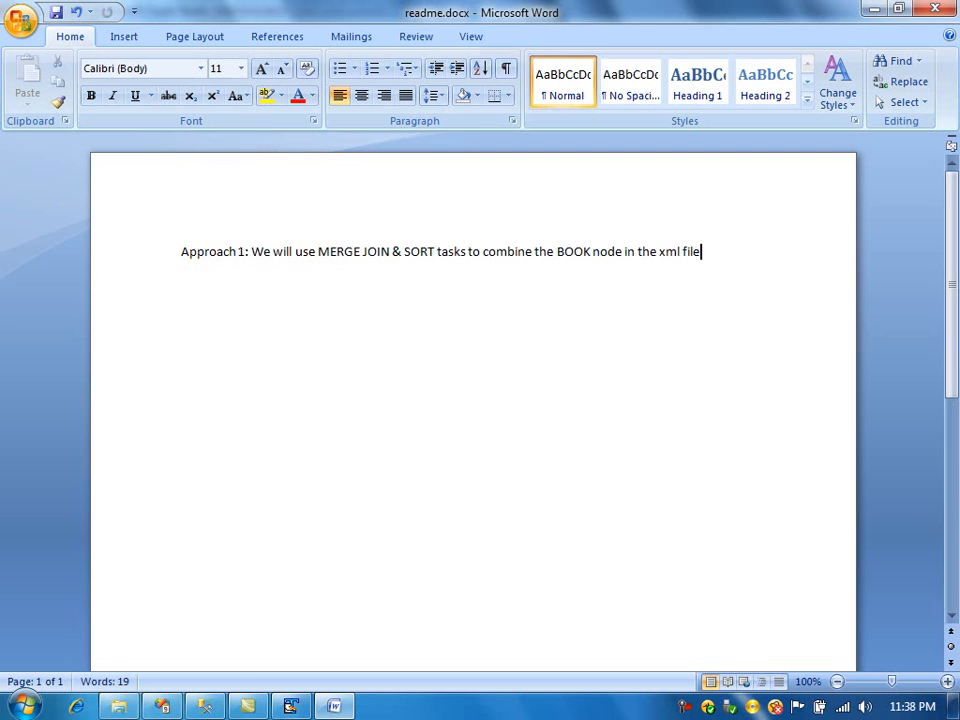
{"action": "type", "text": " and write"}
{"action": "type", "text": " the book"}
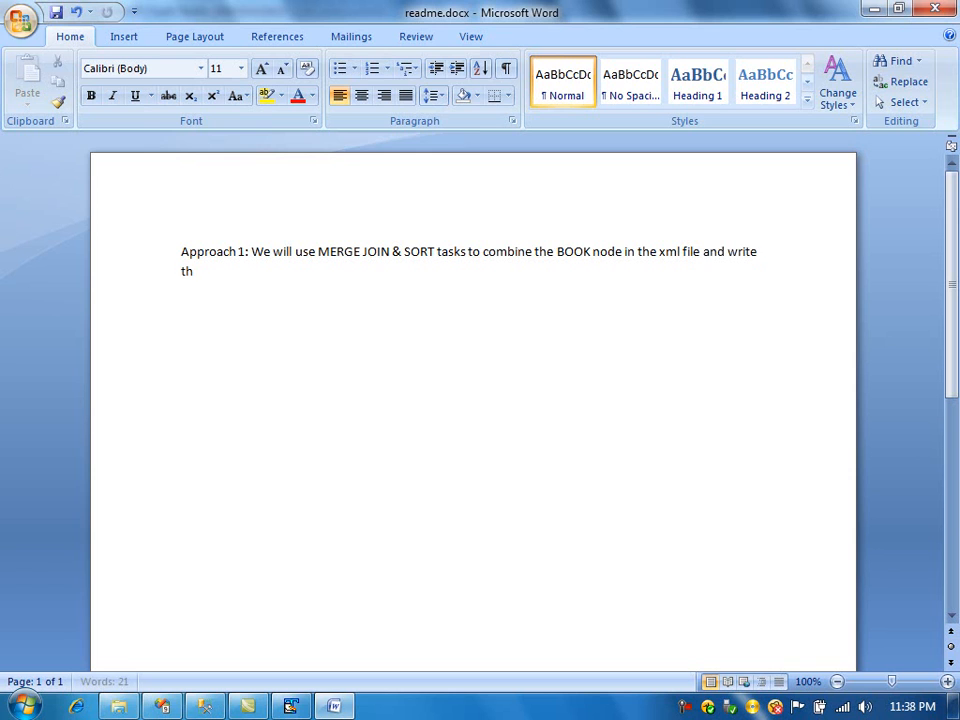
{"action": "type", "text": " re"}
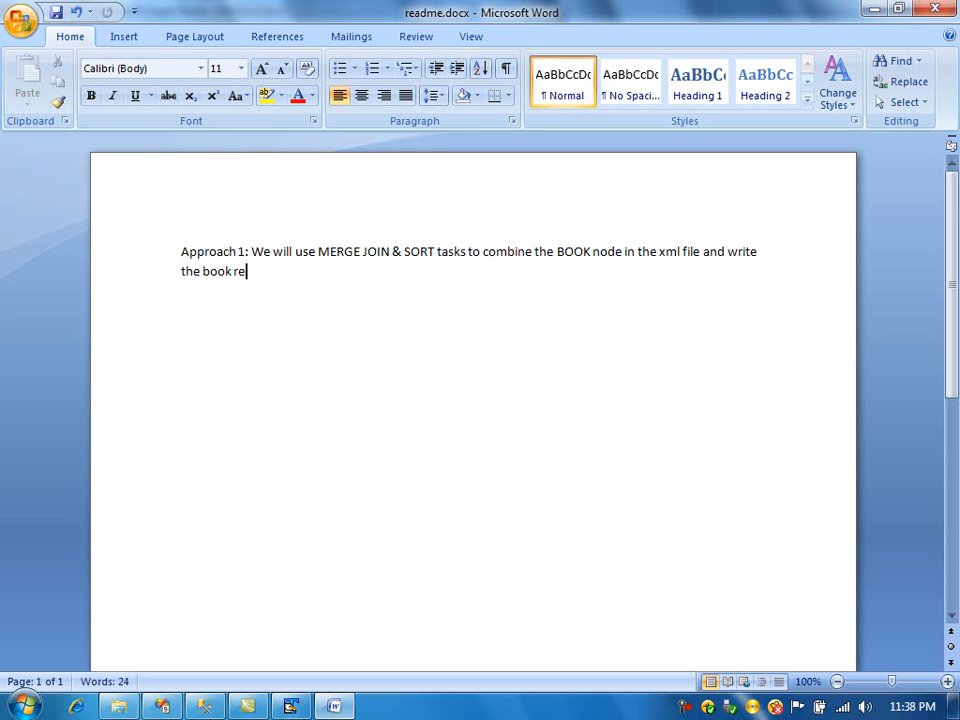
{"action": "type", "text": "lated information"}
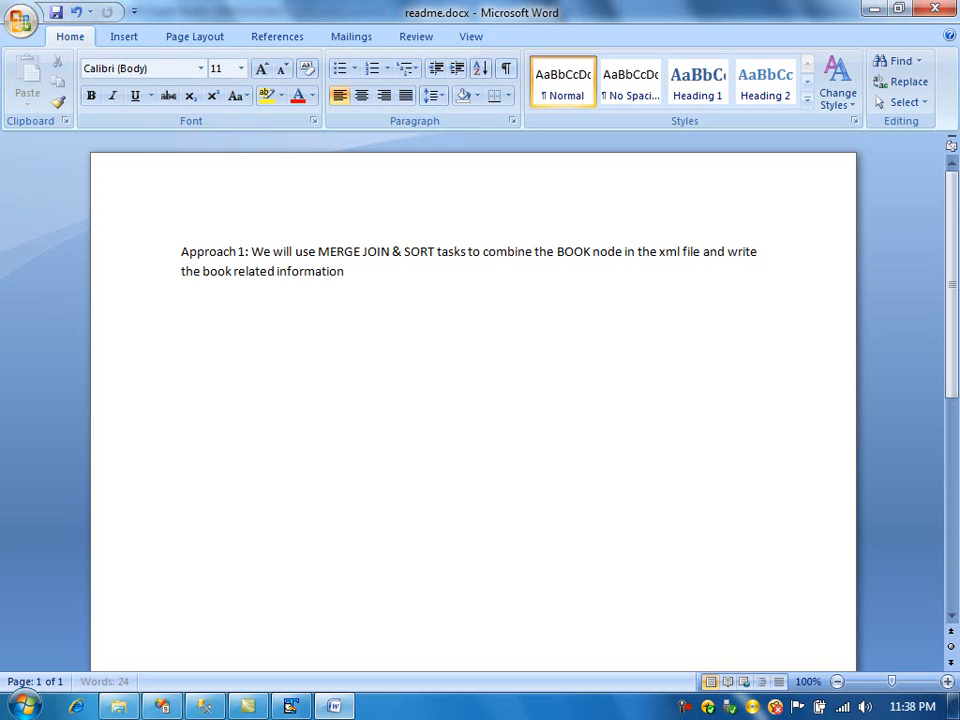
{"action": "type", "text": " in the SQL SERVER TABLE."}
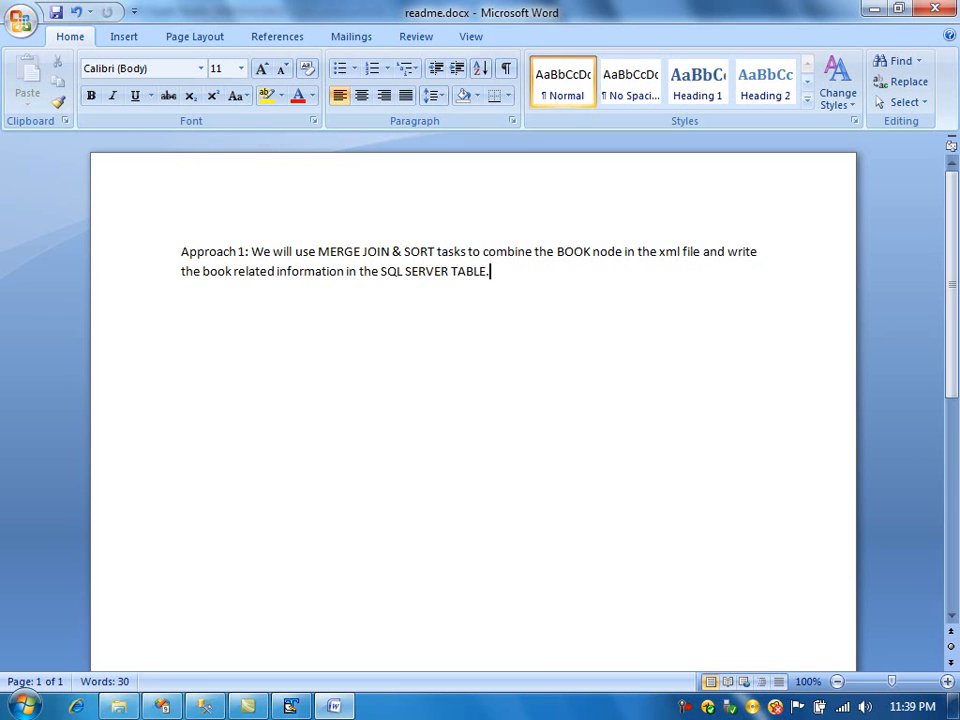
{"action": "key", "text": "ctrl+s"}
- Add a new SSIS package to the ssis_project
{"action": "left_click", "coordinate": [170, 708]}
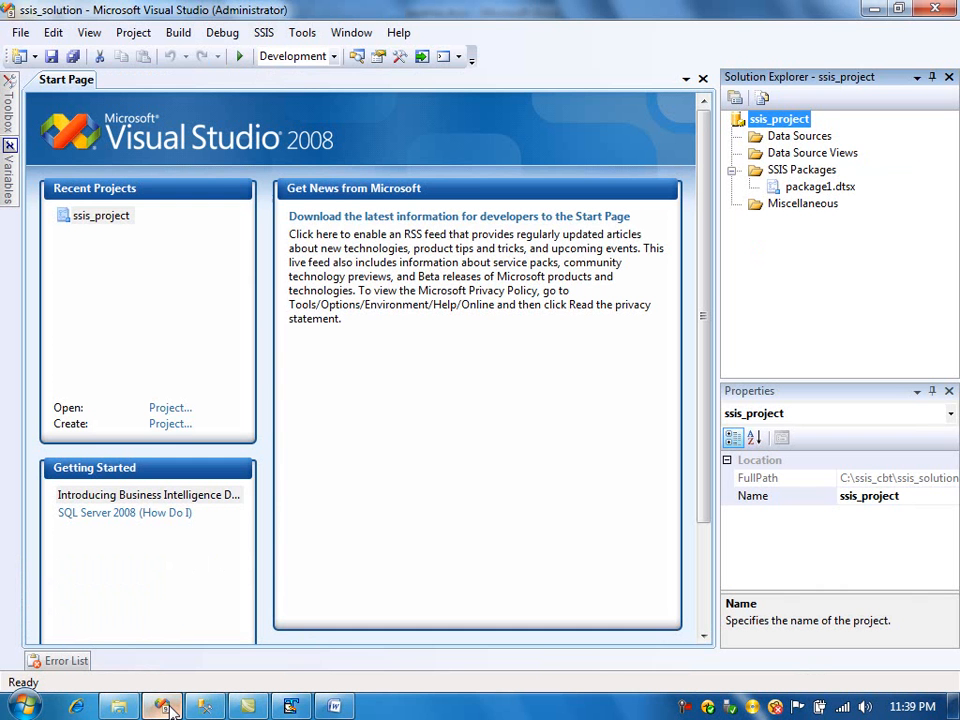
{"action": "right_click", "coordinate": [820, 171]}
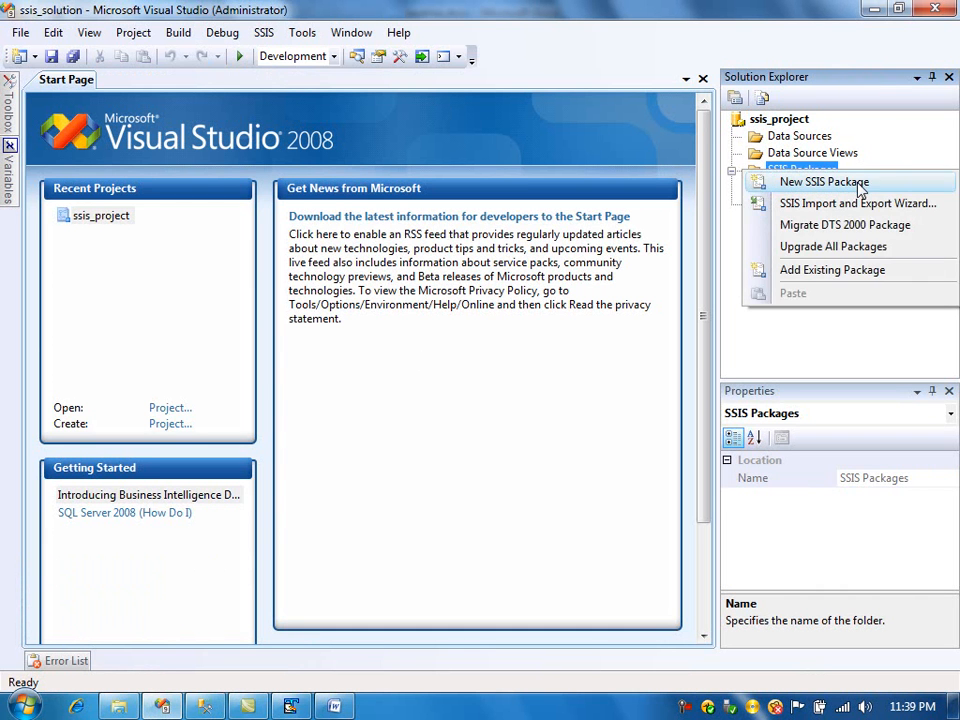
{"action": "left_click", "coordinate": [853, 183]}
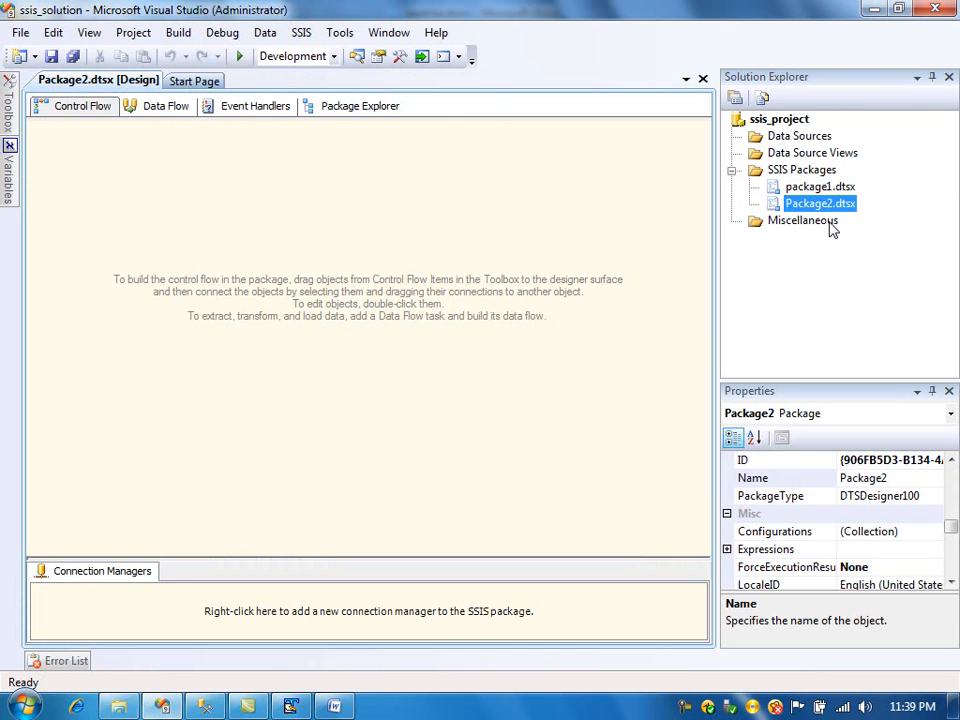
- Rename the new package to process_multi_levels.dtsx, renaming the package object as well
{"action": "right_click", "coordinate": [815, 206]}
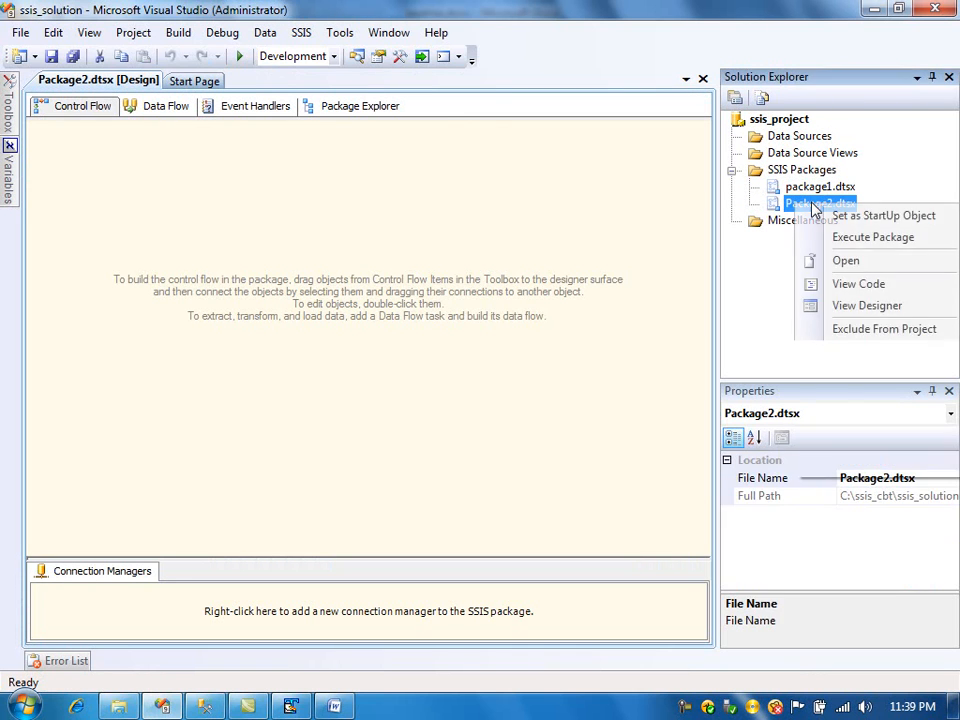
{"action": "left_click", "coordinate": [862, 417]}
{"action": "key", "text": "End"}
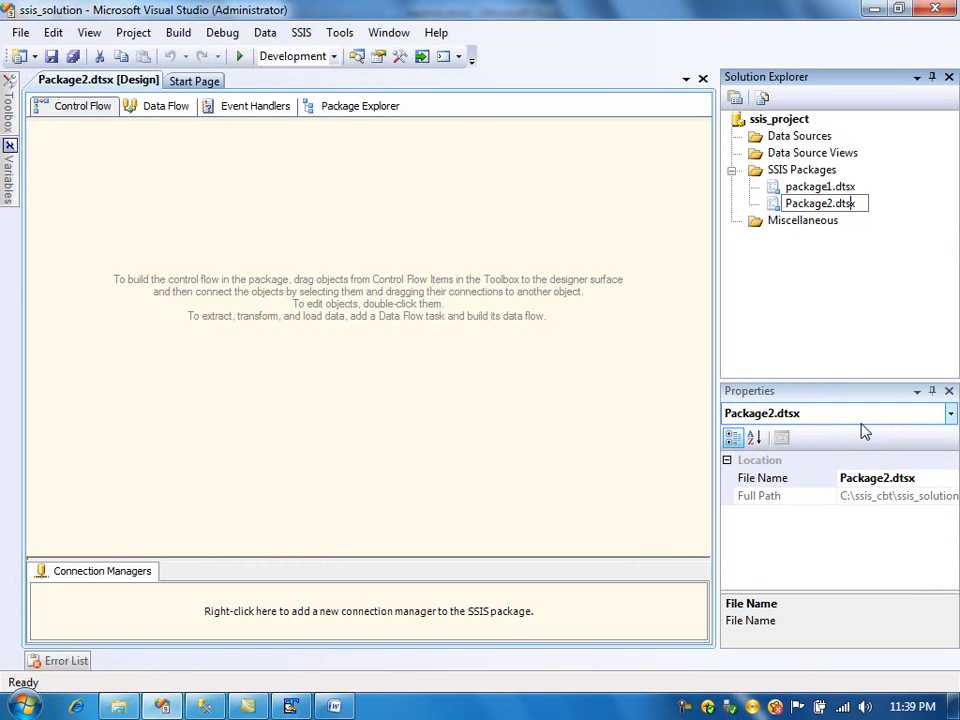
{"action": "key", "text": "Left"}
{"action": "key", "text": "shift+Home"}
{"action": "type", "text": "process_"}
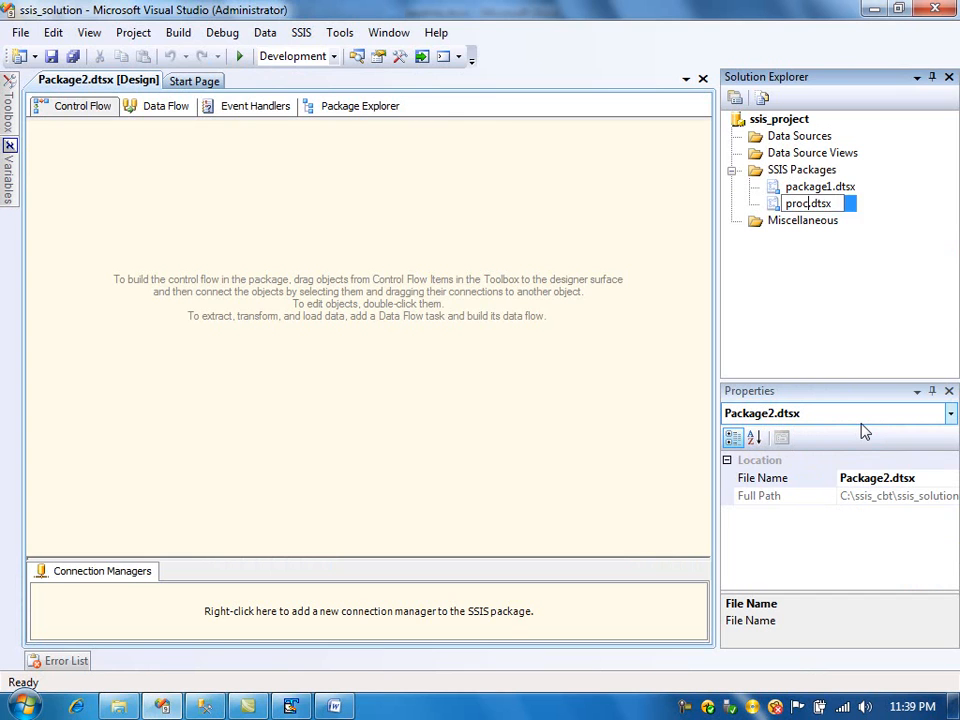
{"action": "type", "text": "multi"}
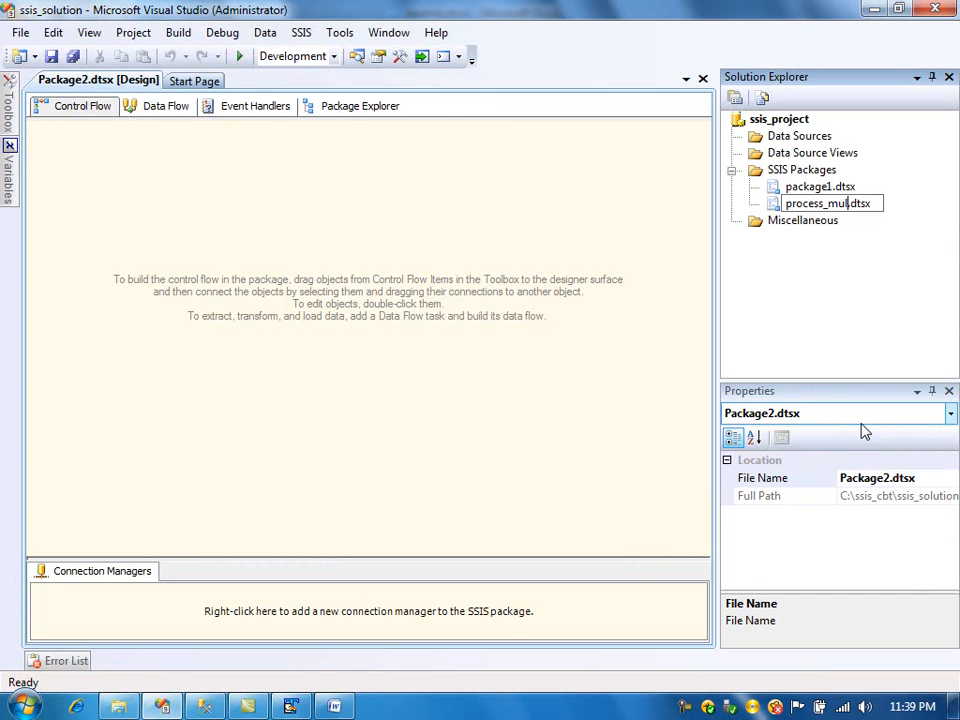
{"action": "type", "text": "_levels"}
{"action": "key", "text": "Return"}
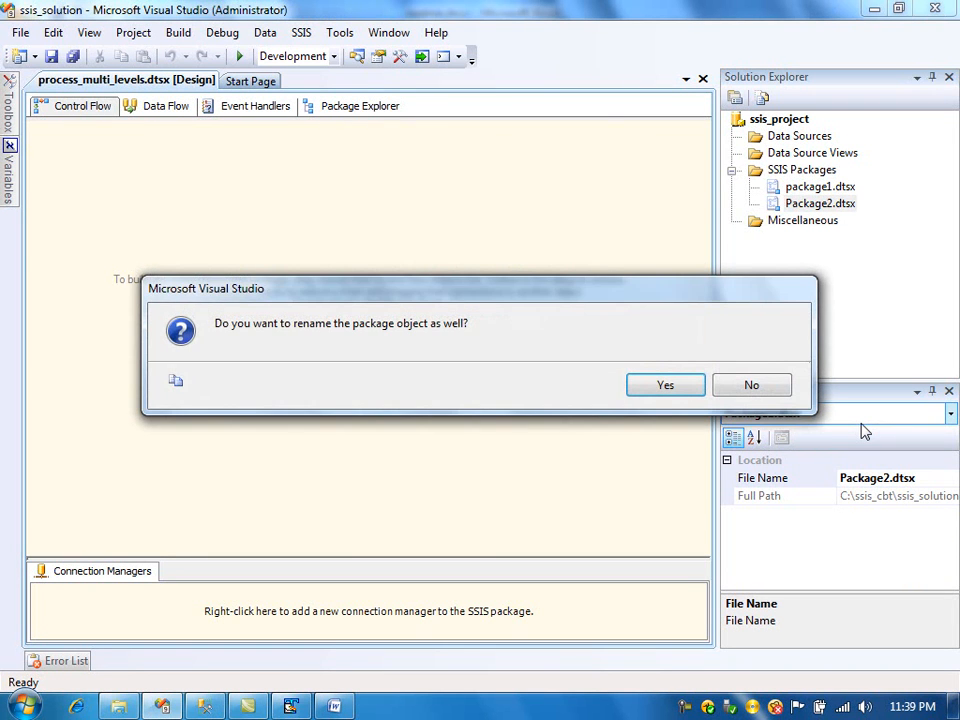
{"action": "left_click", "coordinate": [694, 390]}
{"action": "key", "text": "alt+Tab"}
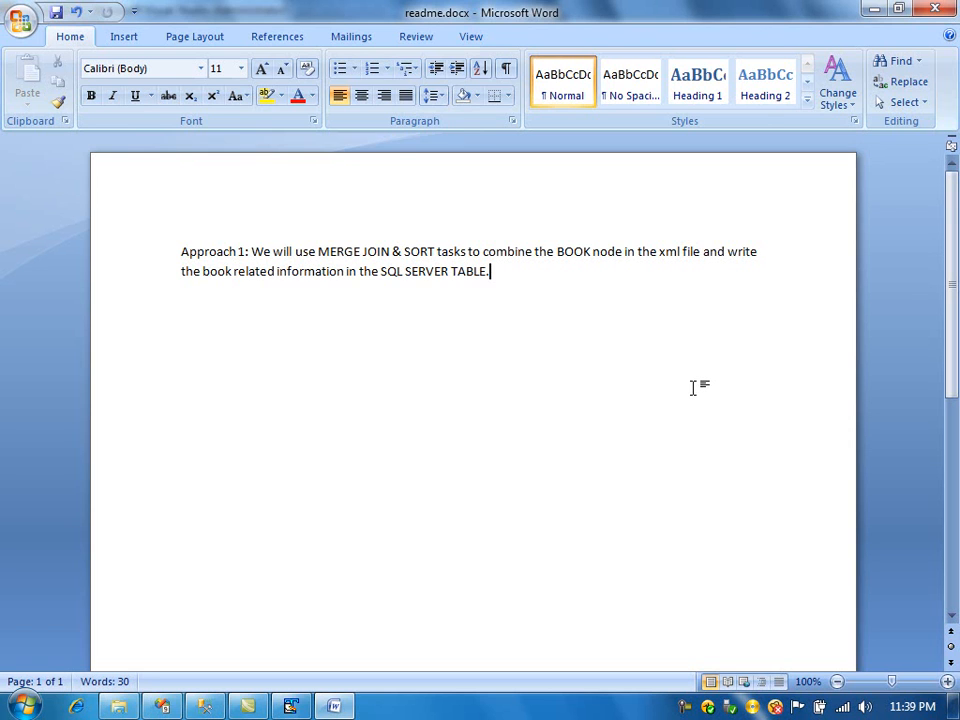
{"action": "key", "text": "alt+Tab"}
{"action": "key", "text": "alt+Tab"}
{"action": "key", "text": "alt+Tab"}
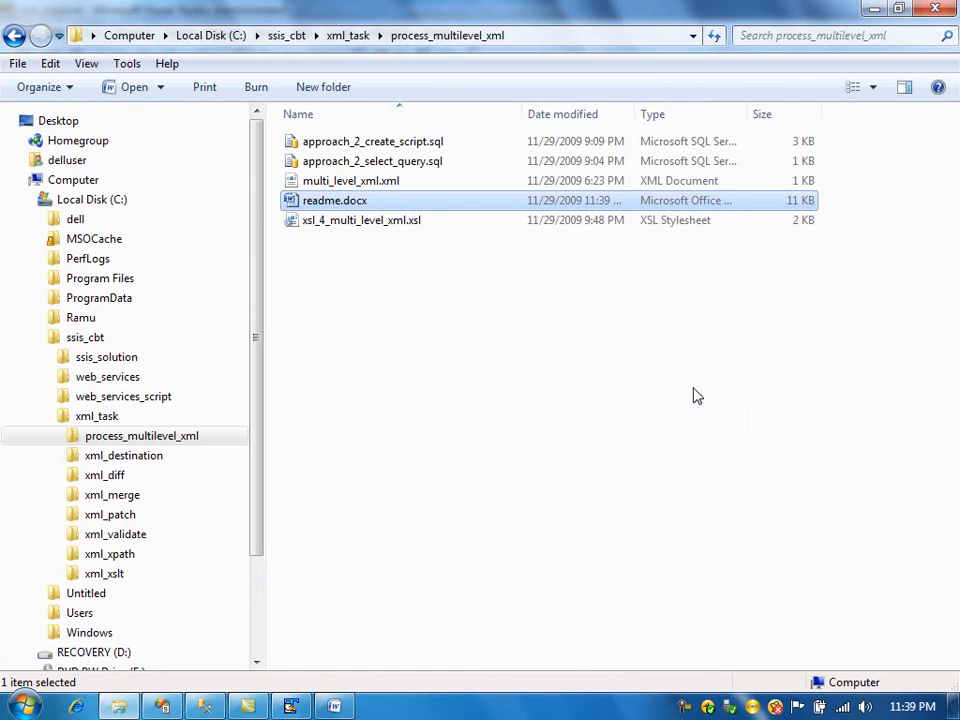
{"action": "key", "text": "alt+Tab"}
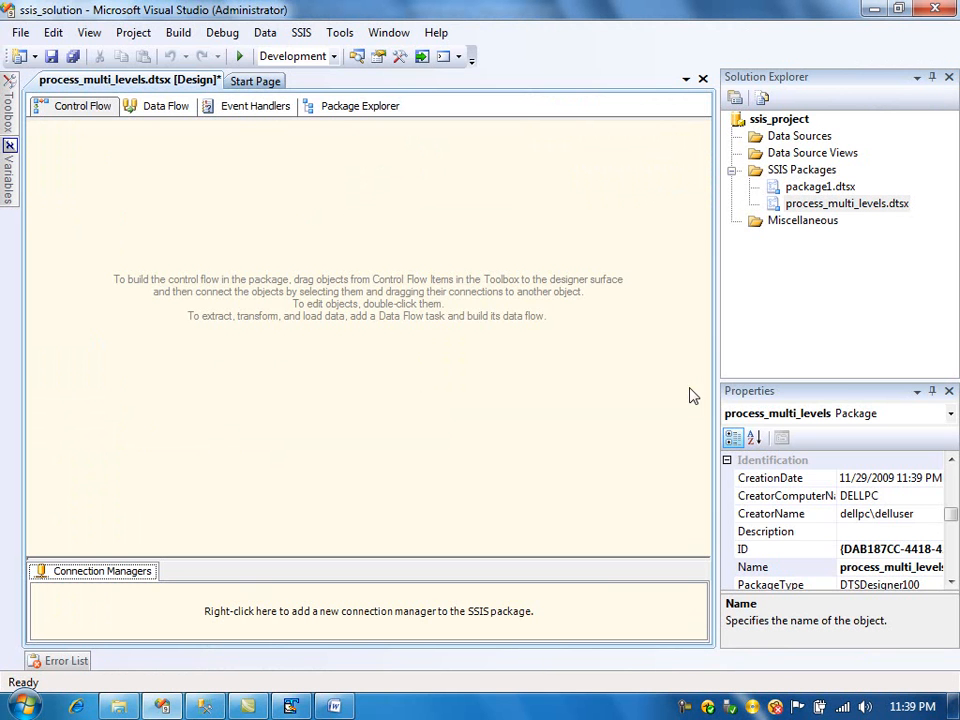
- Add a Data Flow Task to the control flow and name it Apporach 1
{"action": "left_click", "coordinate": [295, 237]}
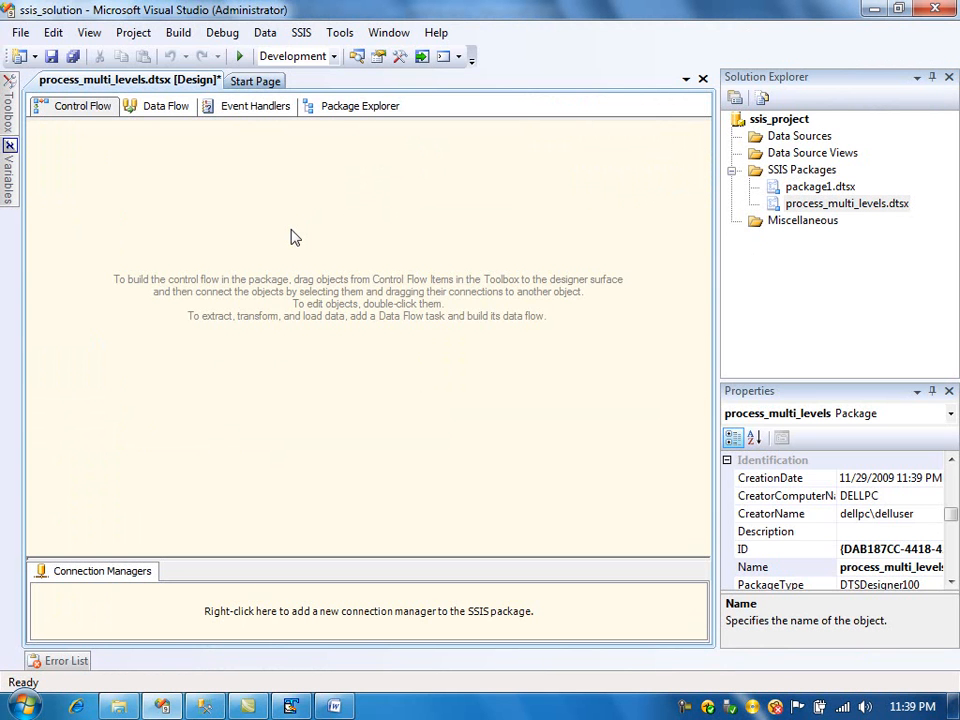
{"action": "mouse_move", "coordinate": [13, 112]}
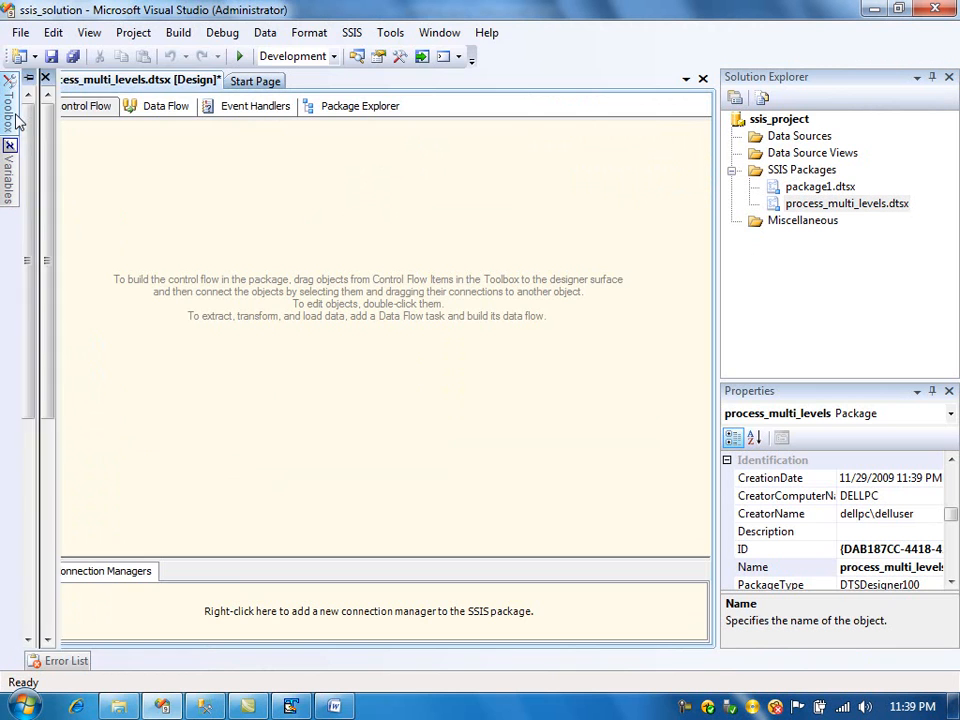
{"action": "left_click_drag", "start_coordinate": [93, 268], "coordinate": [299, 238]}
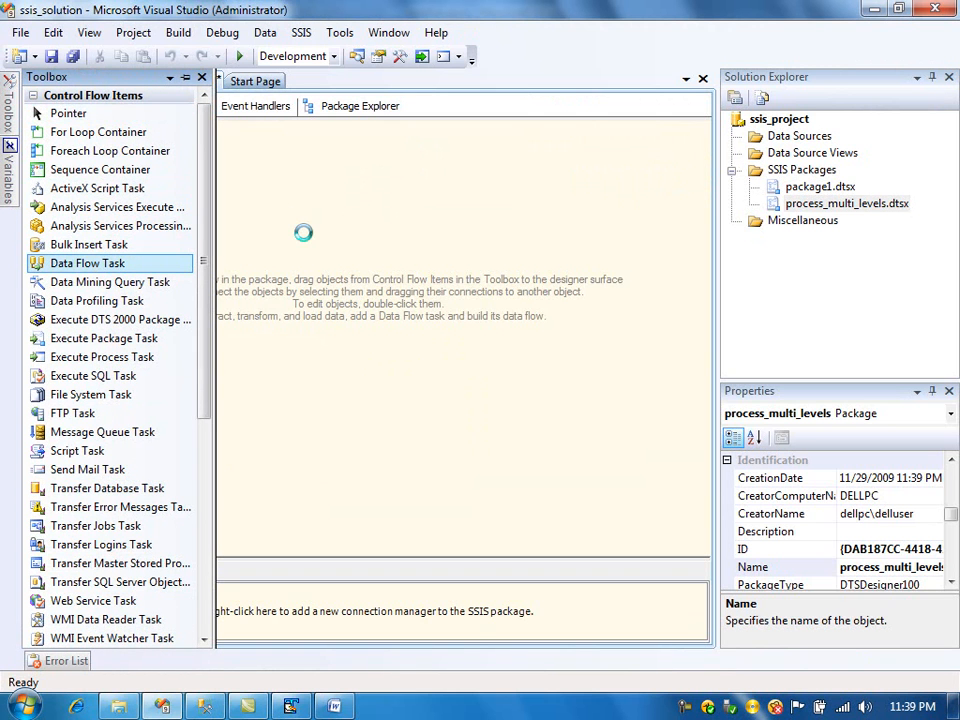
{"action": "left_click", "coordinate": [380, 250]}
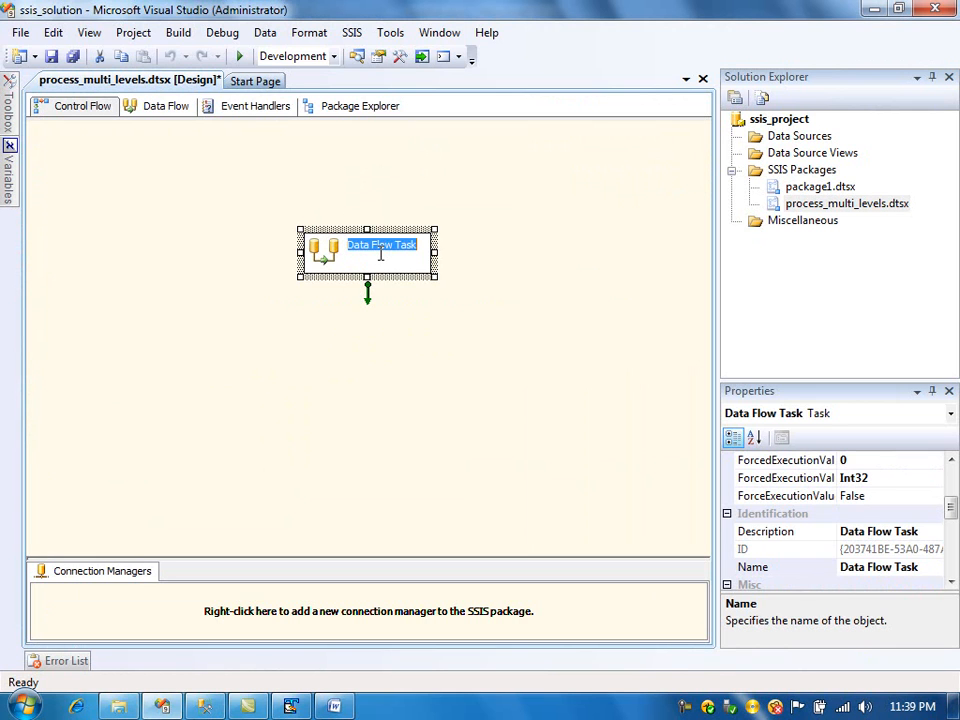
{"action": "type", "text": "Apporalch 1"}
{"action": "key", "text": "Return"}
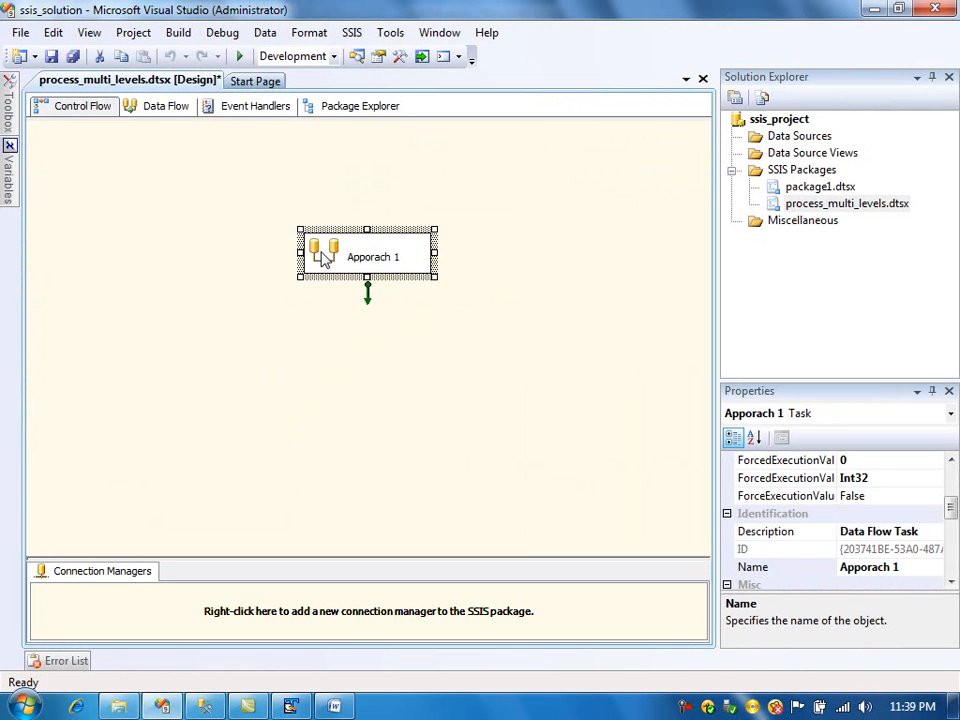
- Open the Apporach 1 data flow and place an XML Source component near its top
{"action": "double_click", "coordinate": [322, 258]}
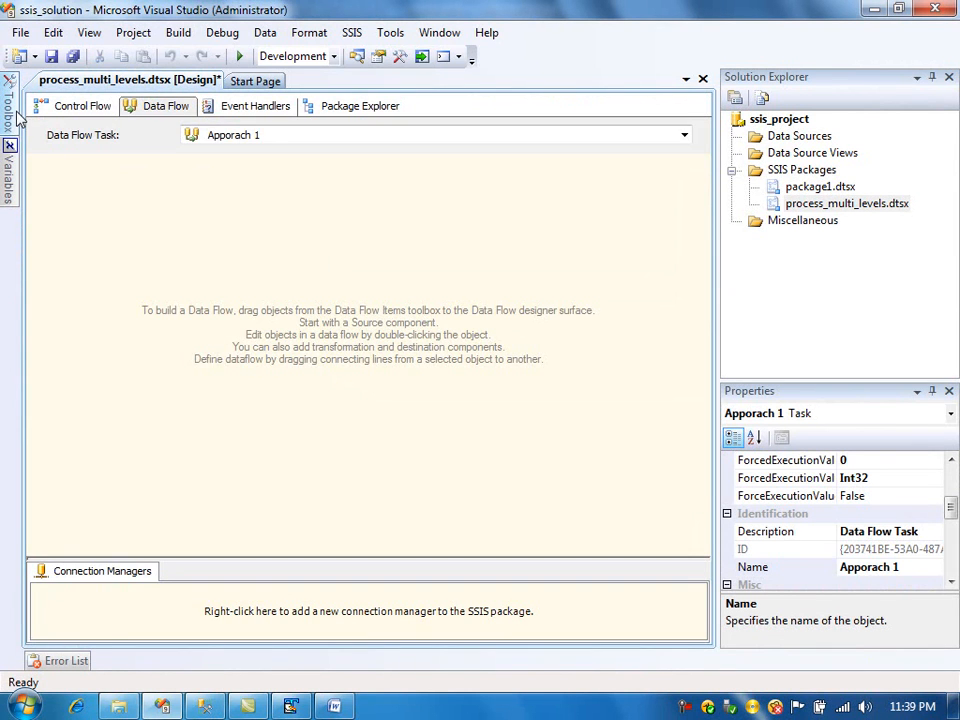
{"action": "mouse_move", "coordinate": [9, 150]}
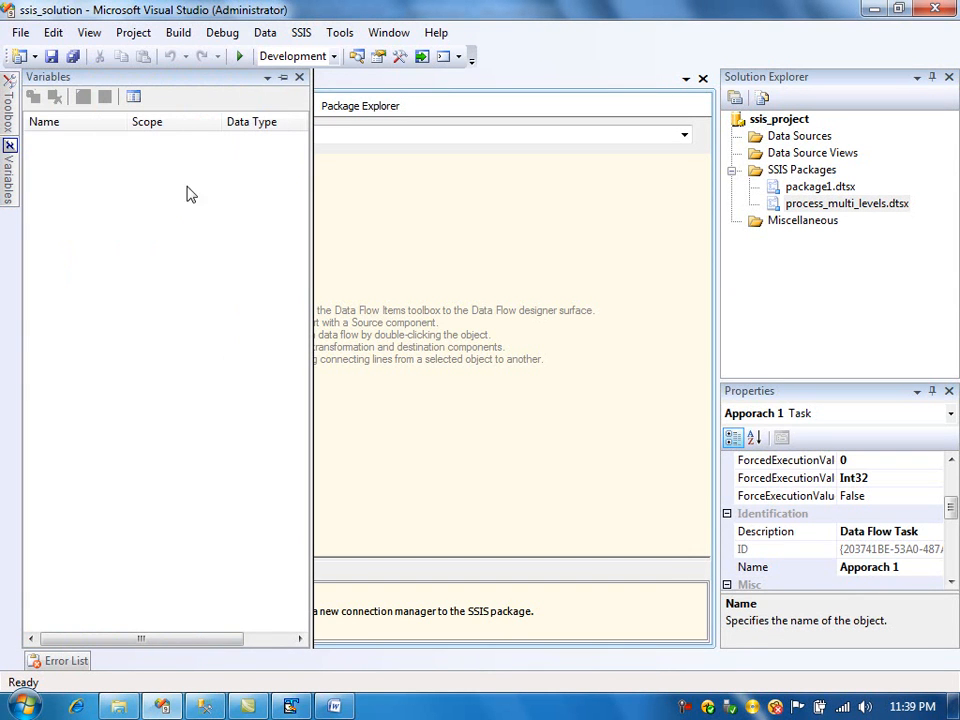
{"action": "left_click", "coordinate": [299, 77]}
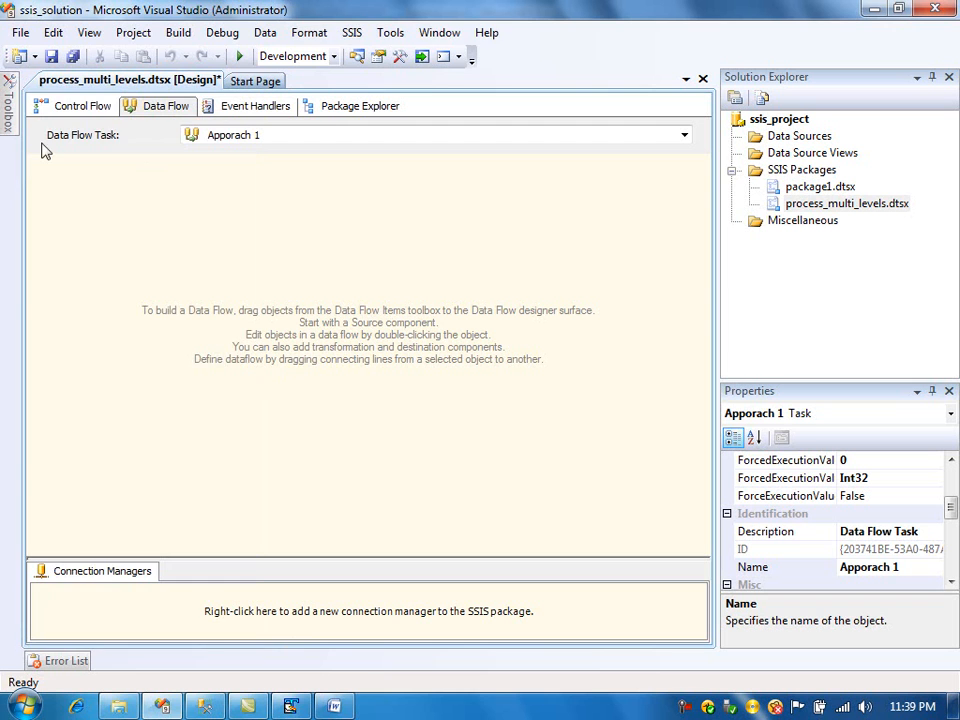
{"action": "mouse_move", "coordinate": [7, 120]}
{"action": "left_click_drag", "start_coordinate": [101, 230], "coordinate": [305, 257]}
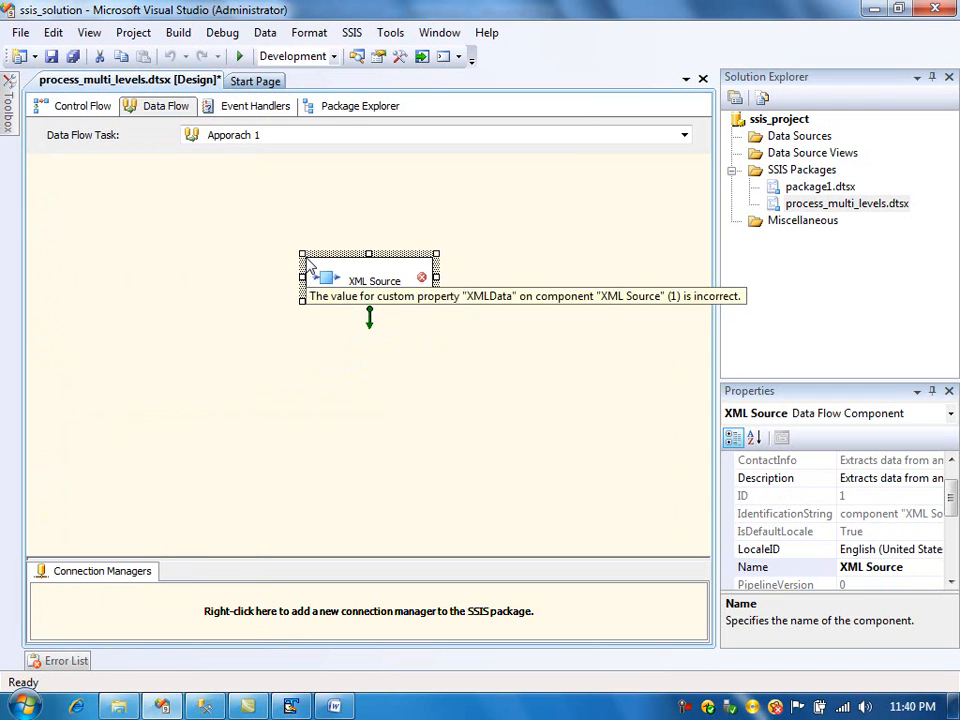
{"action": "left_click_drag", "start_coordinate": [320, 283], "coordinate": [305, 210]}
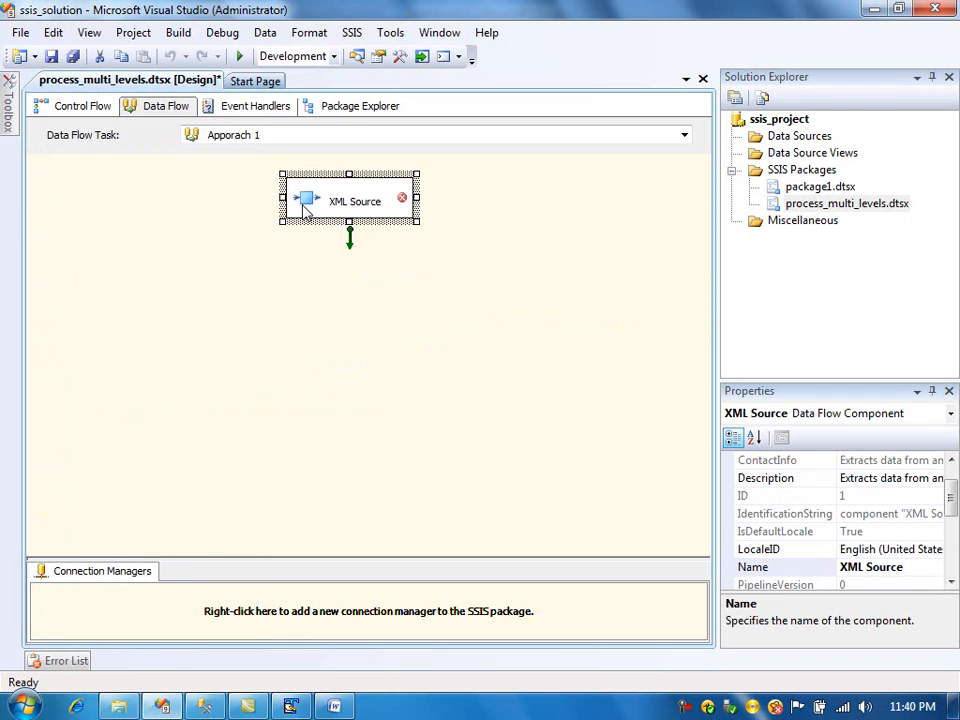
- Set the XML Source's XML location to multi_level_xml.xml in the process_multilevel_xml folder
{"action": "double_click", "coordinate": [306, 204]}
{"action": "left_click", "coordinate": [789, 203]}
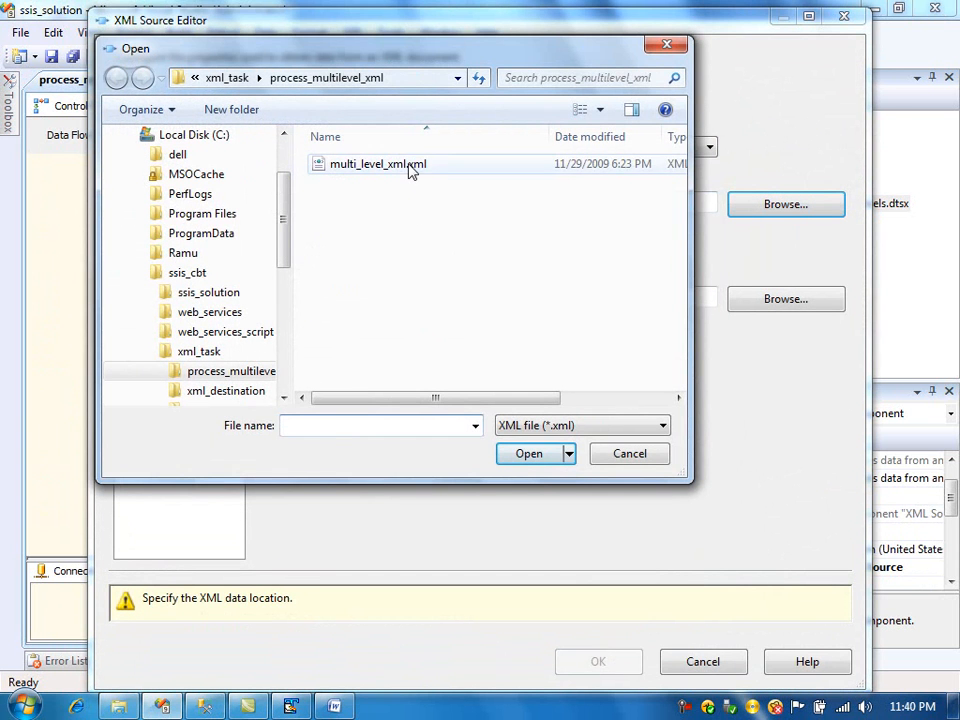
{"action": "left_click", "coordinate": [408, 168]}
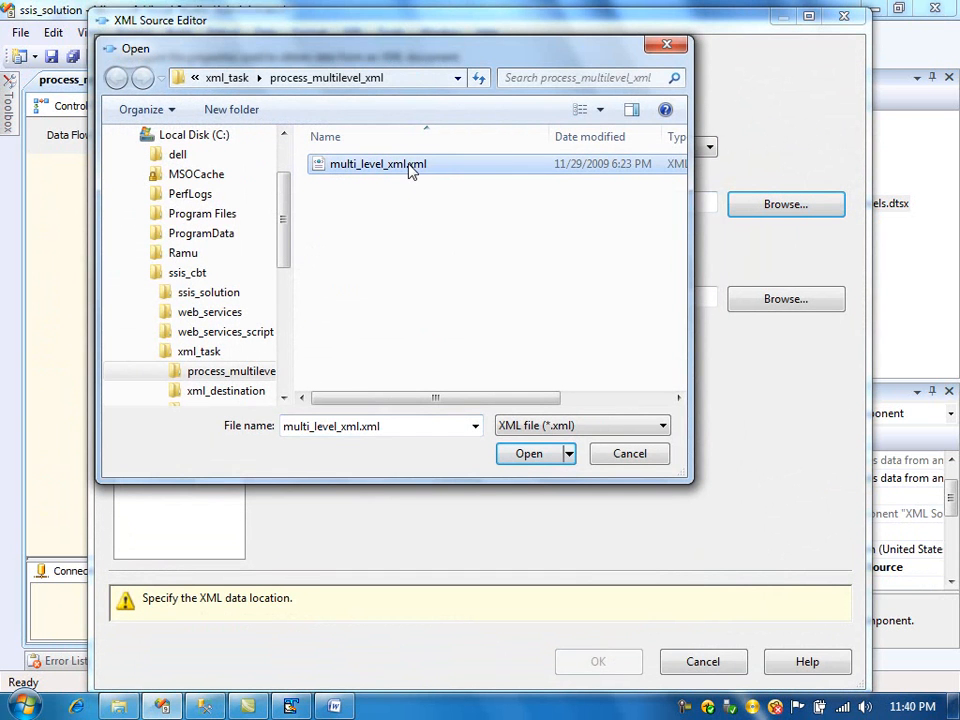
{"action": "left_click", "coordinate": [524, 459]}
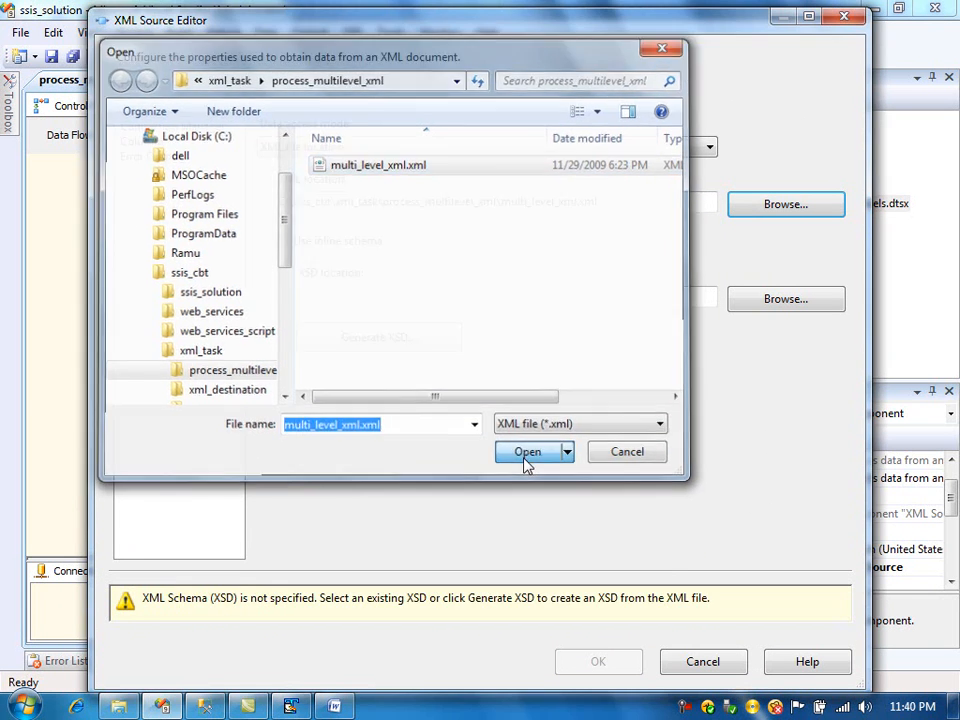
- Generate an XSD for the XML file and save it as multi_level_xml.xsd in the same folder
{"action": "left_click", "coordinate": [300, 706]}
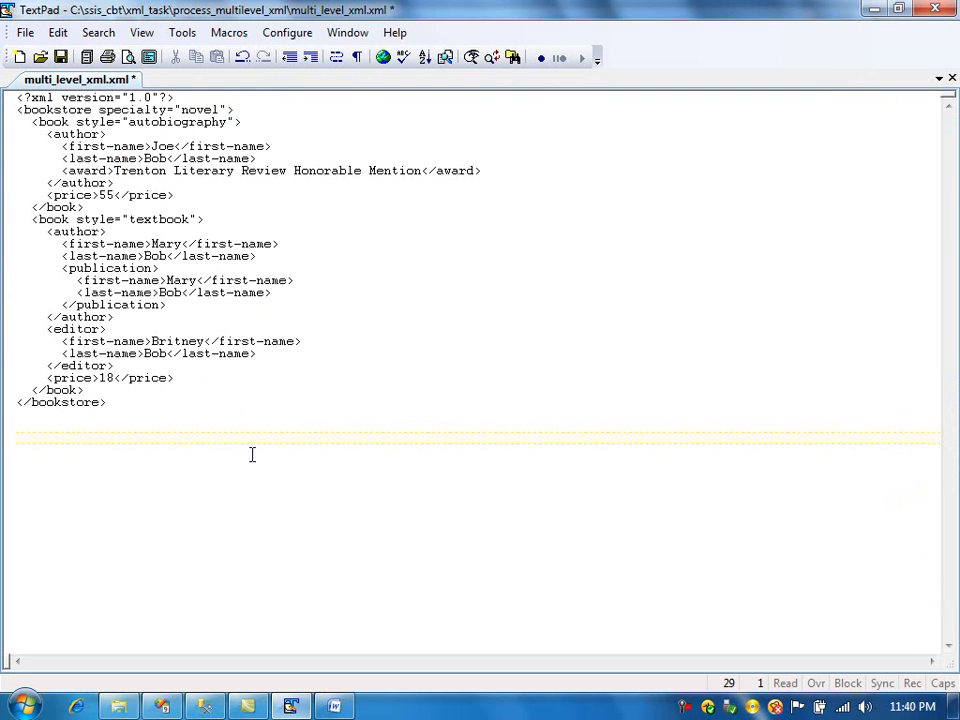
{"action": "left_click", "coordinate": [163, 706]}
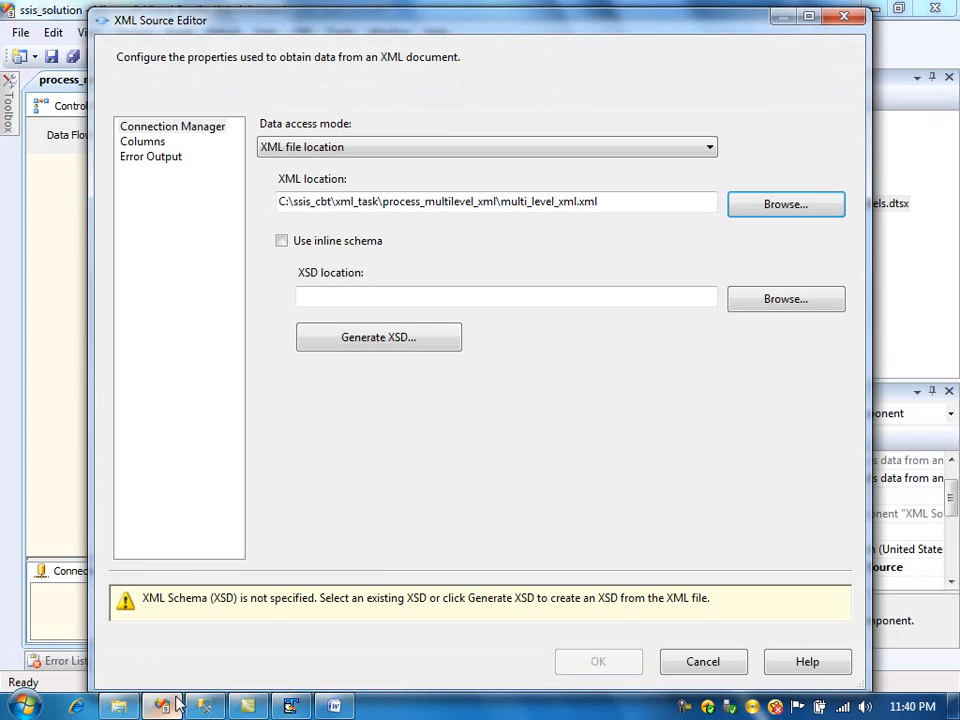
{"action": "left_click", "coordinate": [409, 340]}
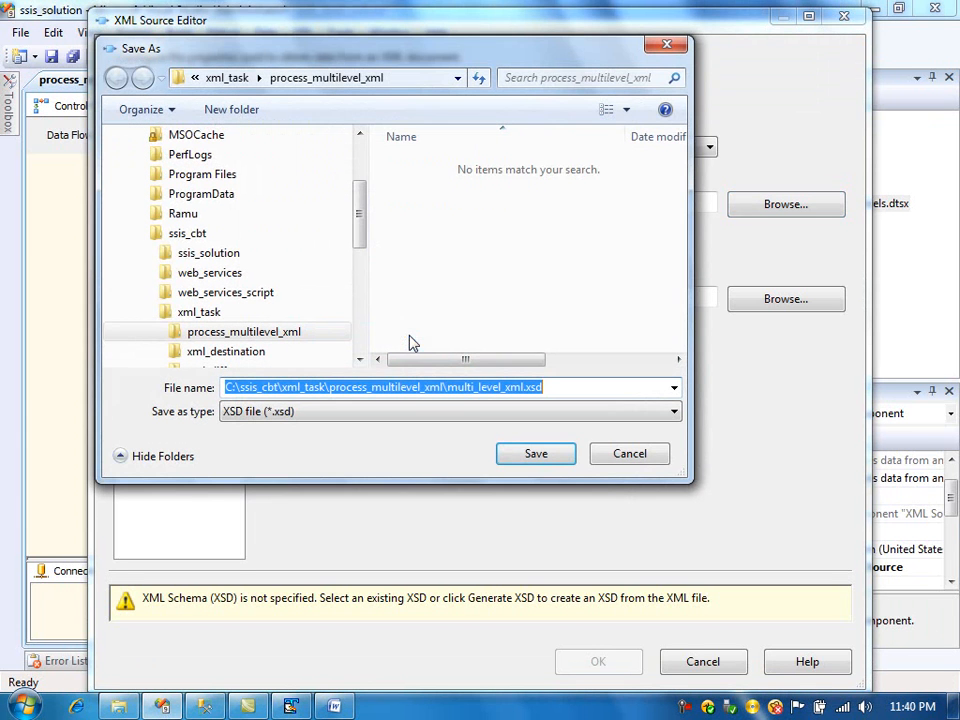
{"action": "left_click", "coordinate": [531, 455]}
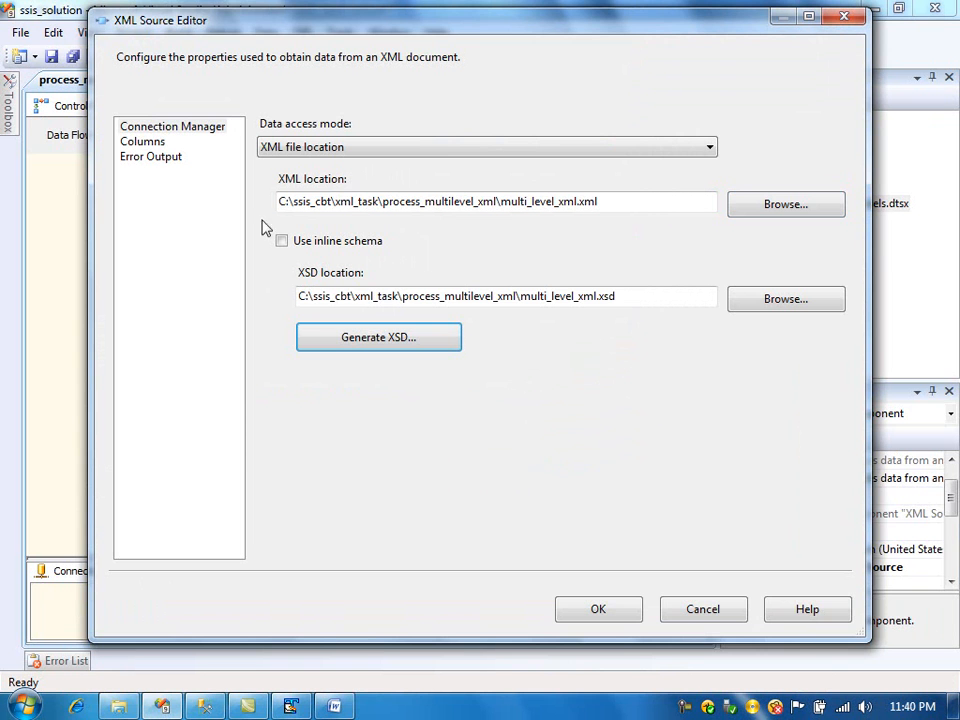
- Examine the XML Source's columns and its available outputs, accepting the length warnings, then confirm the editor
{"action": "left_click", "coordinate": [140, 142]}
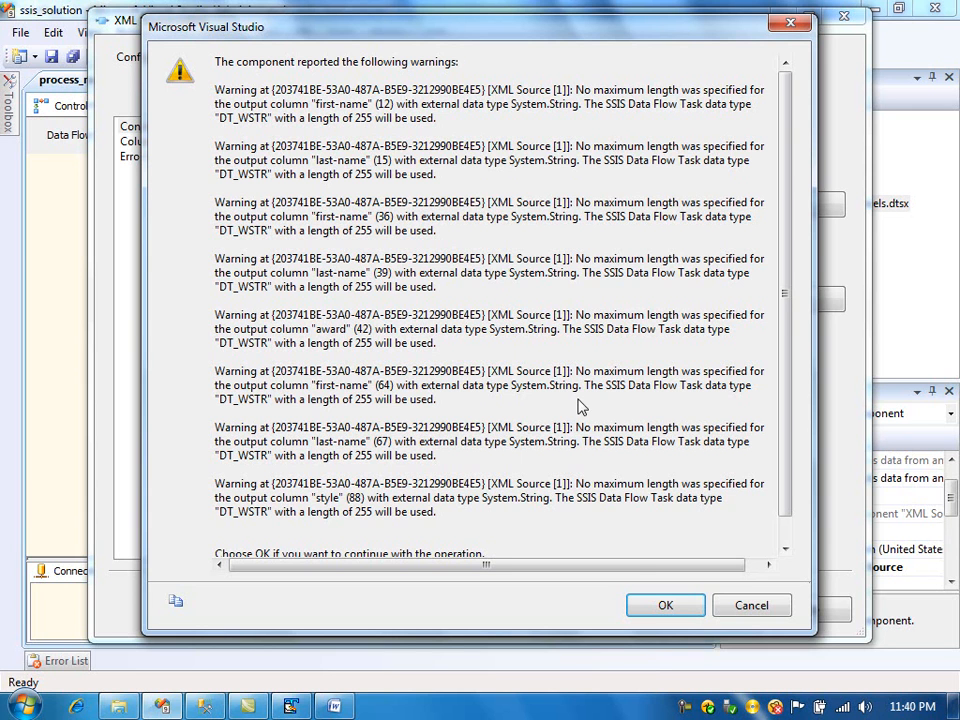
{"action": "left_click", "coordinate": [662, 606]}
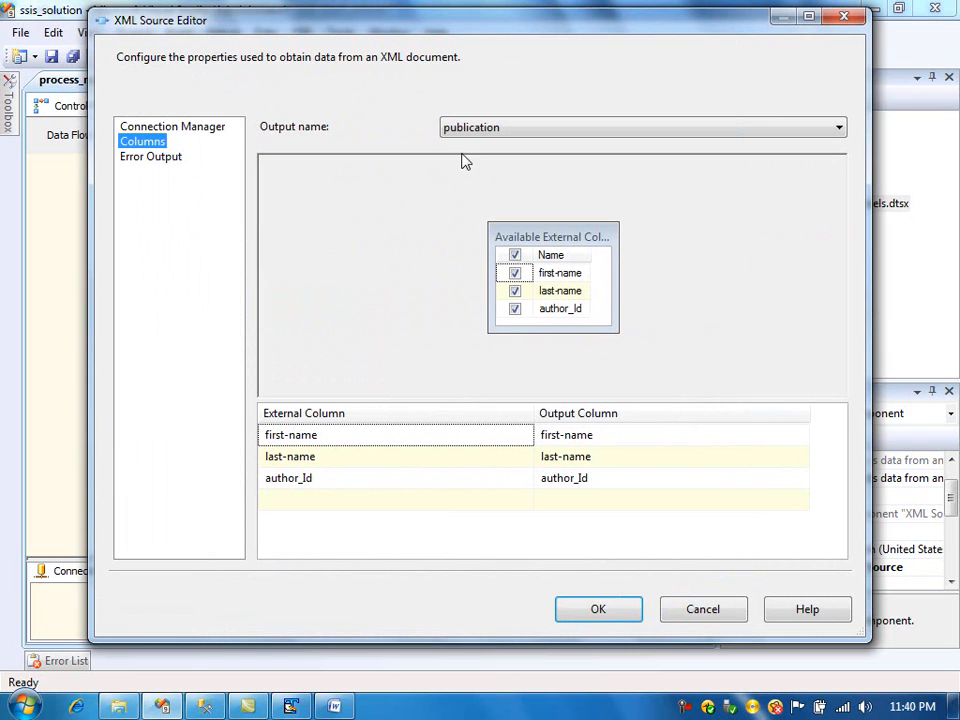
{"action": "left_click", "coordinate": [214, 129]}
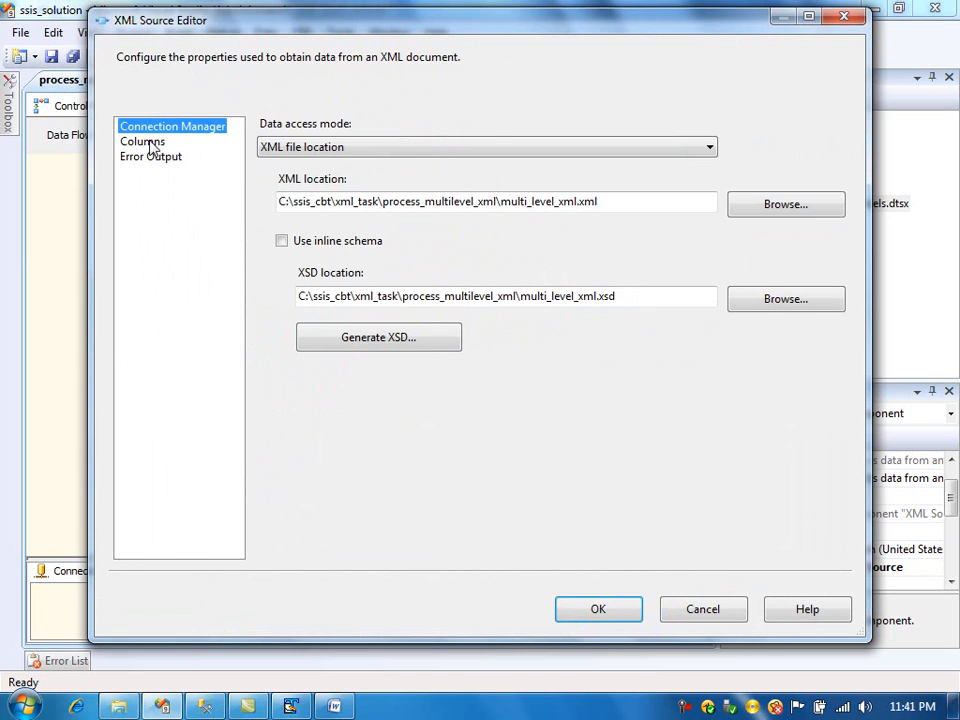
{"action": "left_click", "coordinate": [150, 146]}
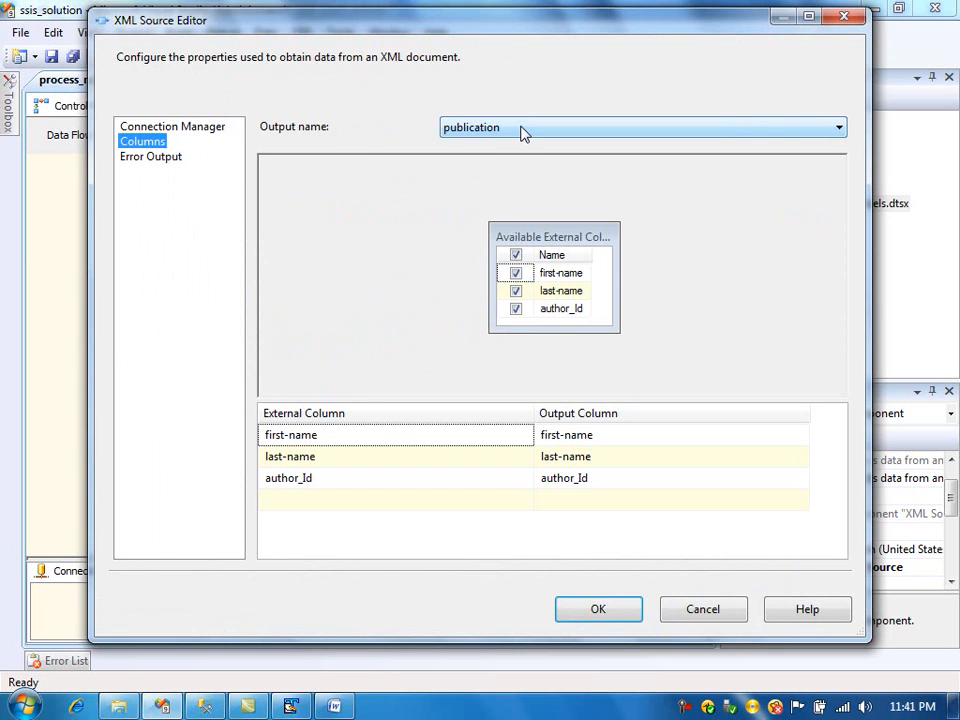
{"action": "left_click", "coordinate": [521, 133]}
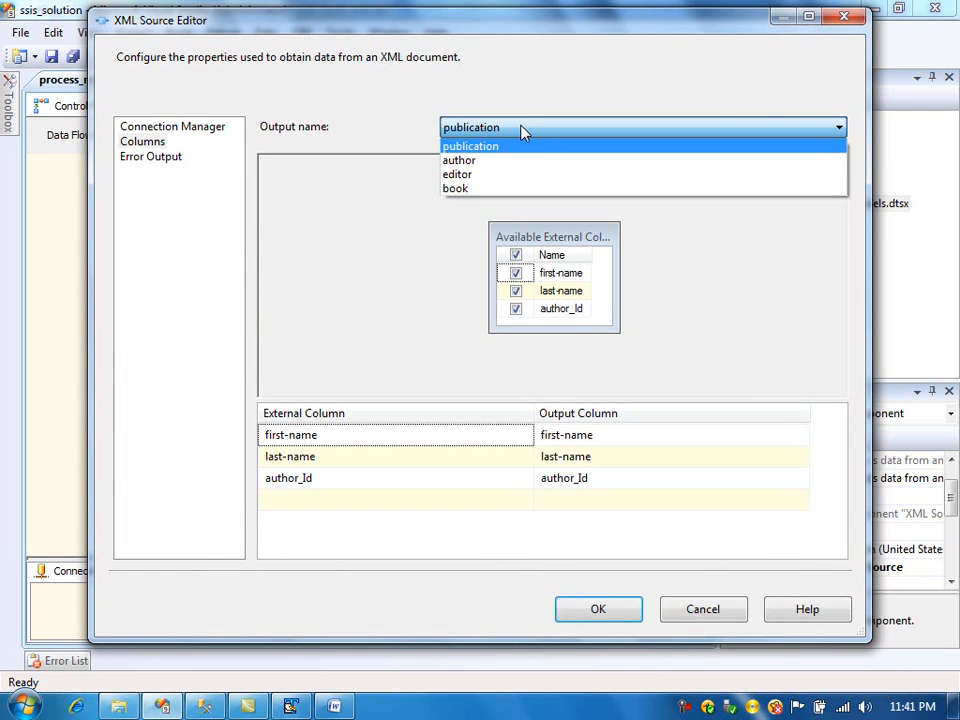
{"action": "left_click", "coordinate": [520, 133]}
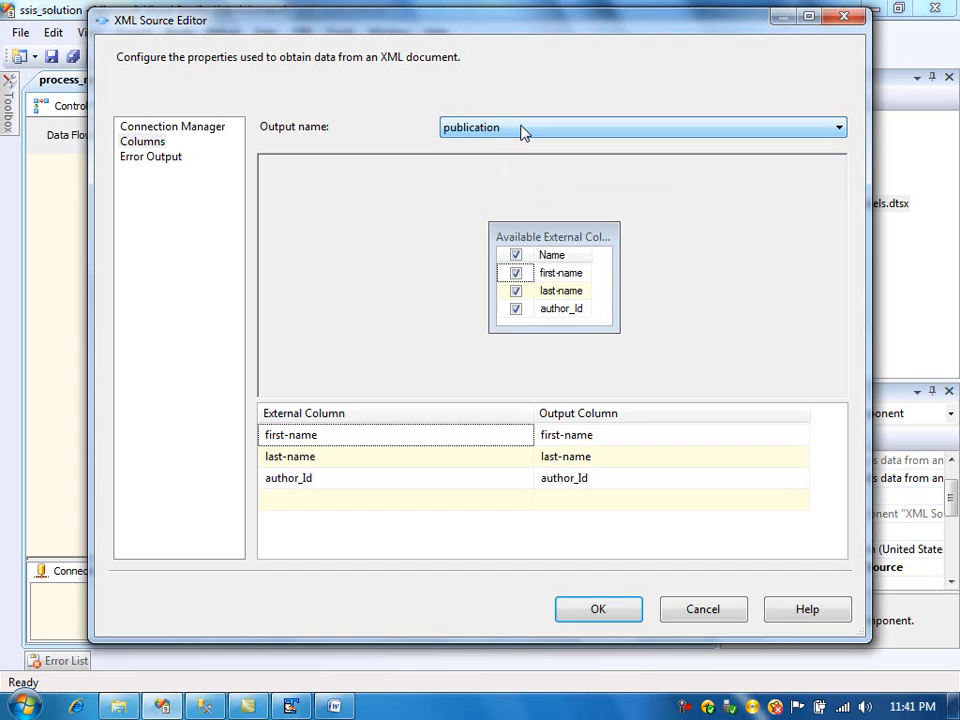
{"action": "left_click", "coordinate": [147, 126]}
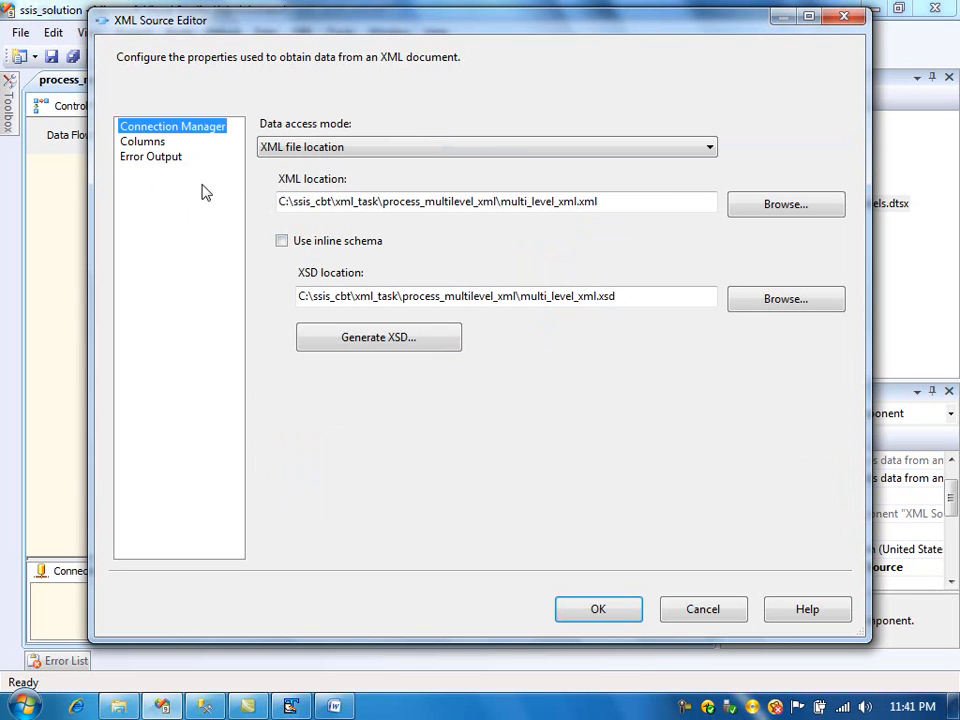
{"action": "left_click", "coordinate": [155, 143]}
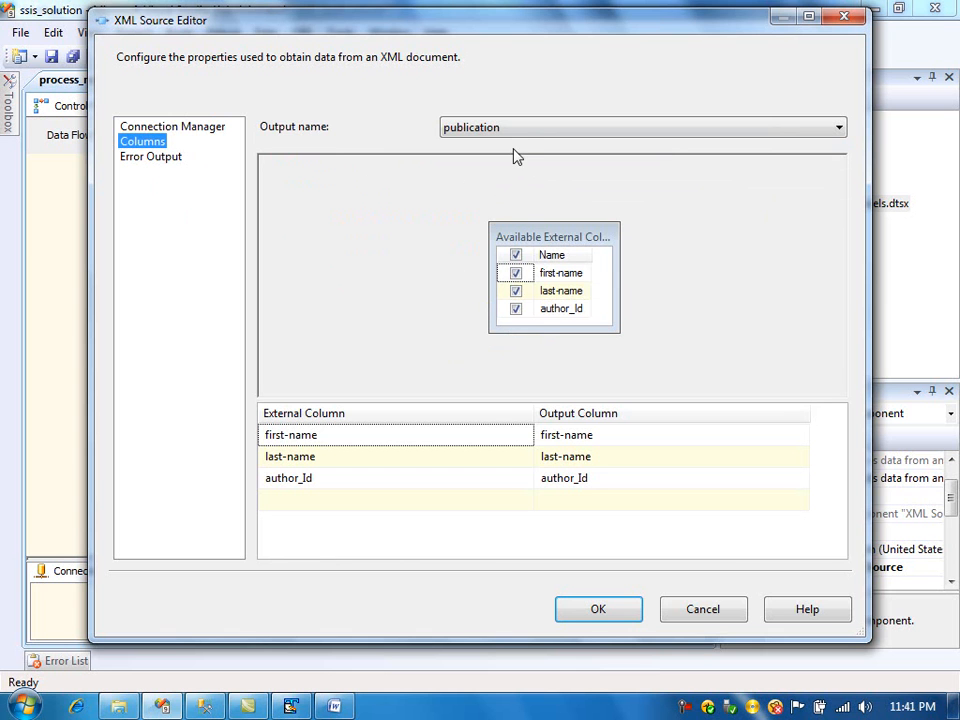
{"action": "left_click", "coordinate": [589, 622]}
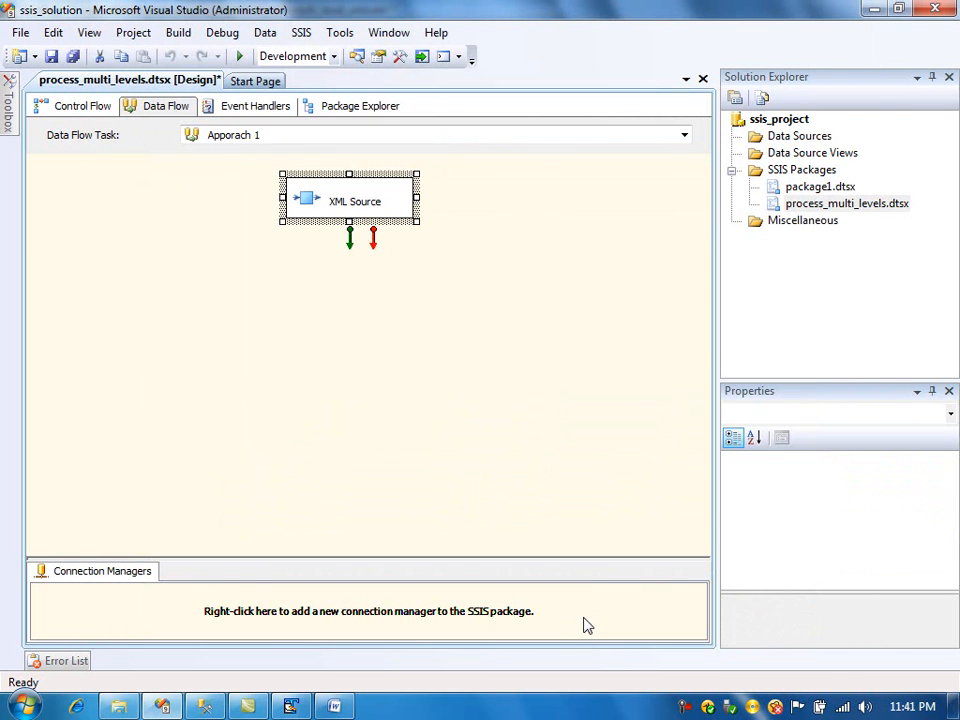
- Add a Merge Join transformation to the data flow below the XML Source
{"action": "mouse_move", "coordinate": [11, 120]}
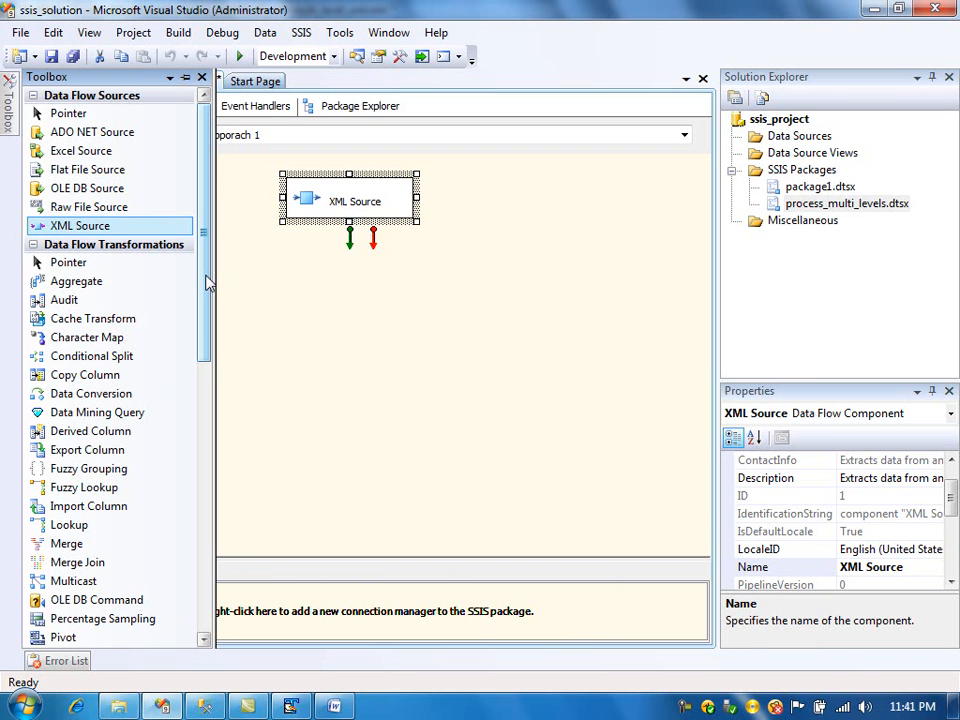
{"action": "left_click_drag", "start_coordinate": [208, 284], "coordinate": [210, 382]}
{"action": "left_click_drag", "start_coordinate": [93, 333], "coordinate": [272, 324]}
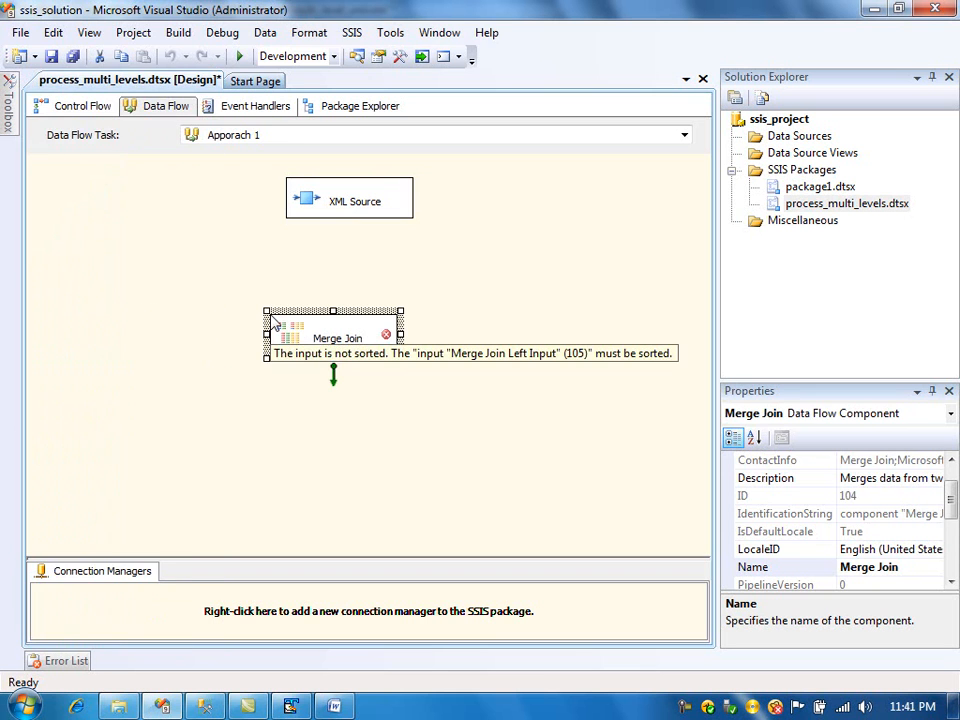
- Reopen the XML Source editor to review its columns and output list, then close it
{"action": "double_click", "coordinate": [301, 195]}
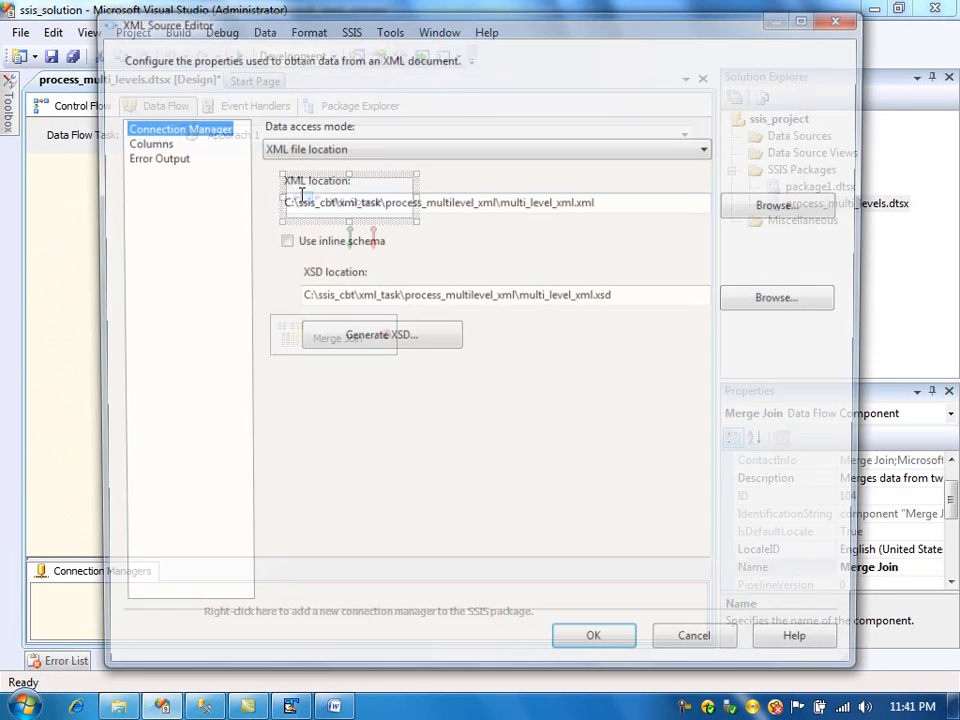
{"action": "left_click", "coordinate": [152, 142]}
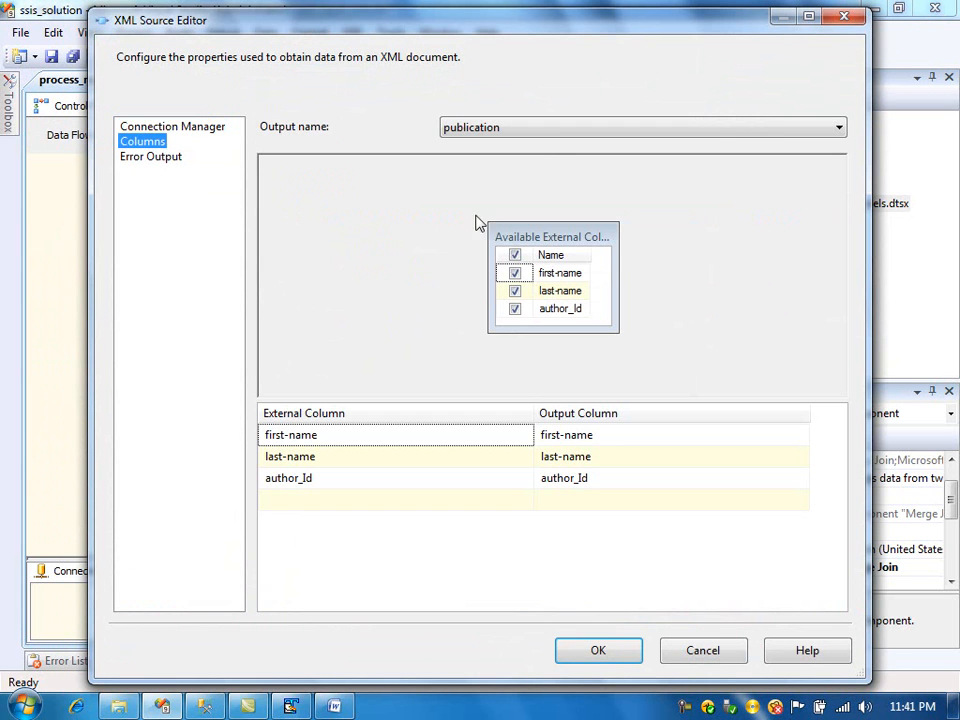
{"action": "left_click", "coordinate": [563, 128]}
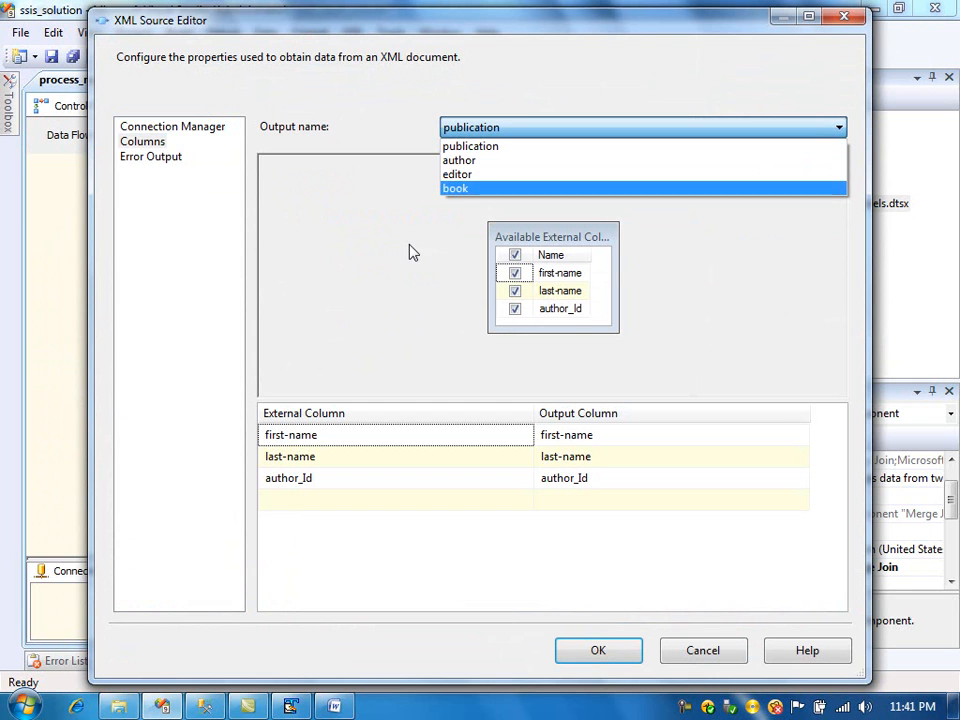
{"action": "left_click", "coordinate": [388, 193]}
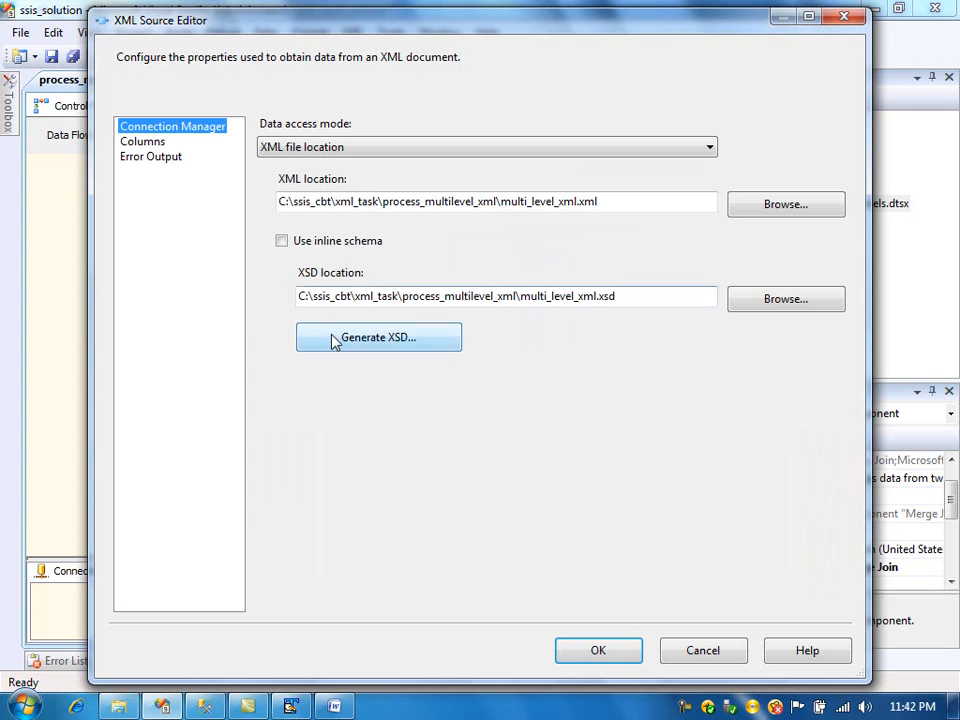
{"action": "left_click", "coordinate": [588, 652]}
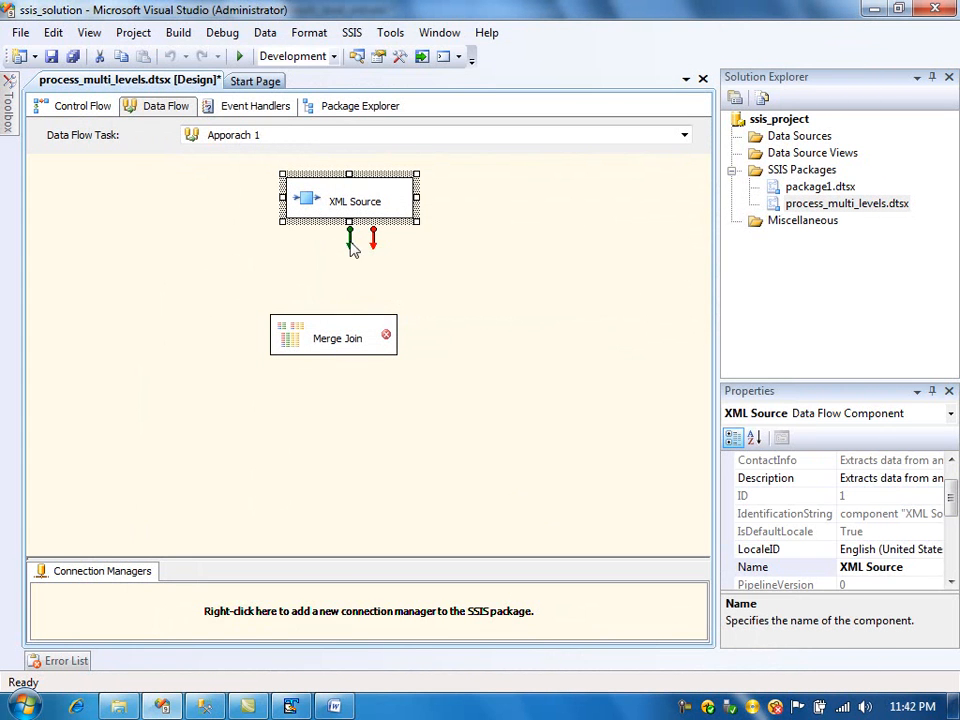
- Open the XML Source's advanced editor and set the publication output's IsSorted property to True
{"action": "right_click", "coordinate": [320, 204]}
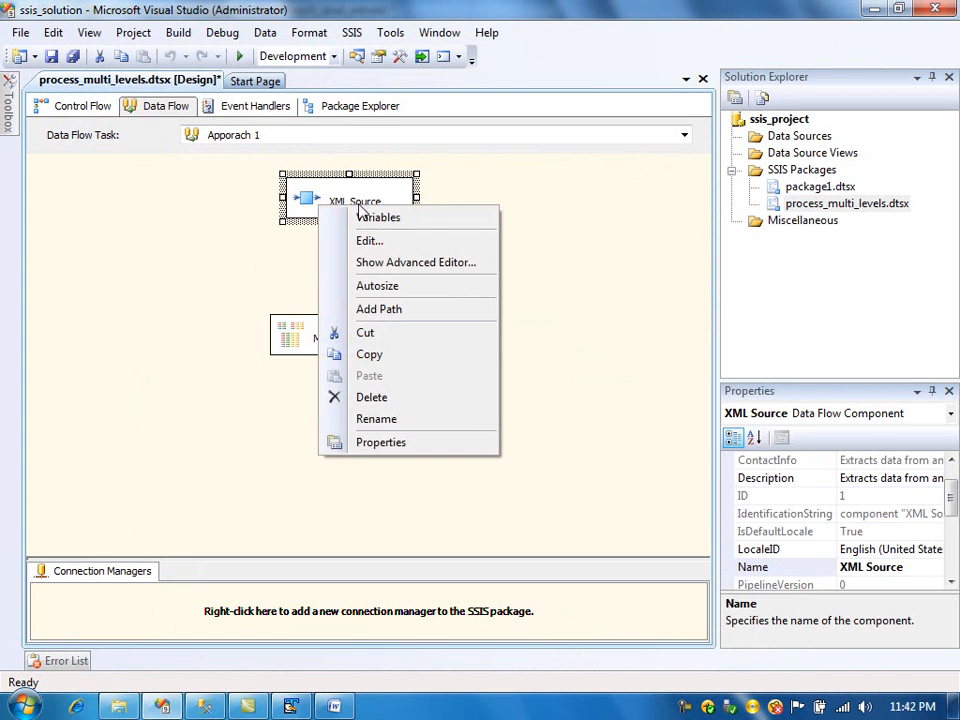
{"action": "left_click", "coordinate": [409, 266]}
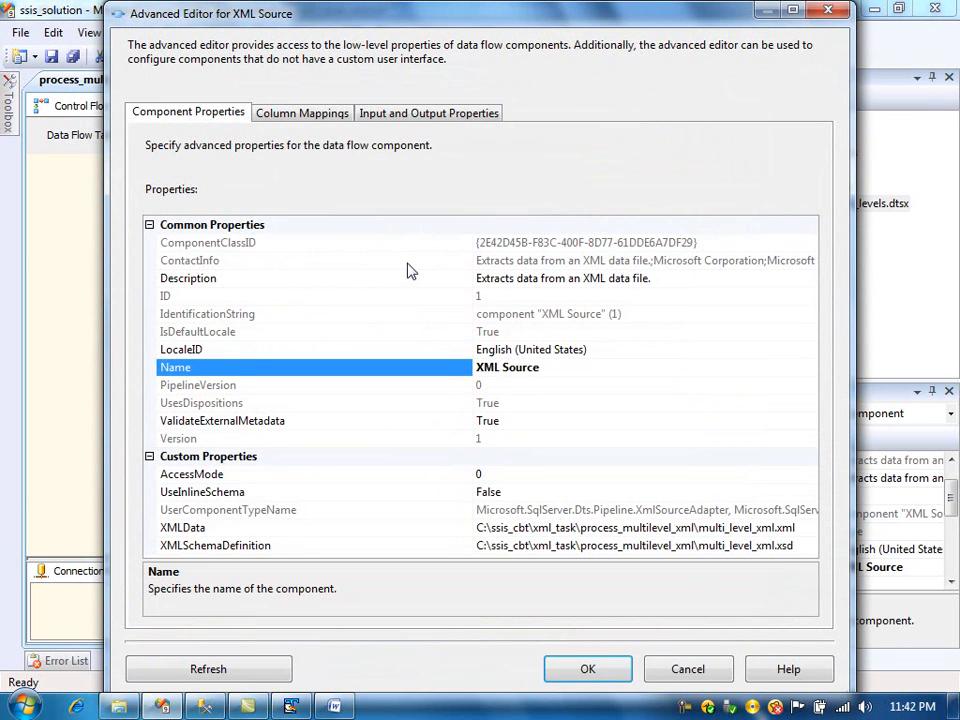
{"action": "left_click", "coordinate": [338, 115]}
{"action": "left_click", "coordinate": [395, 117]}
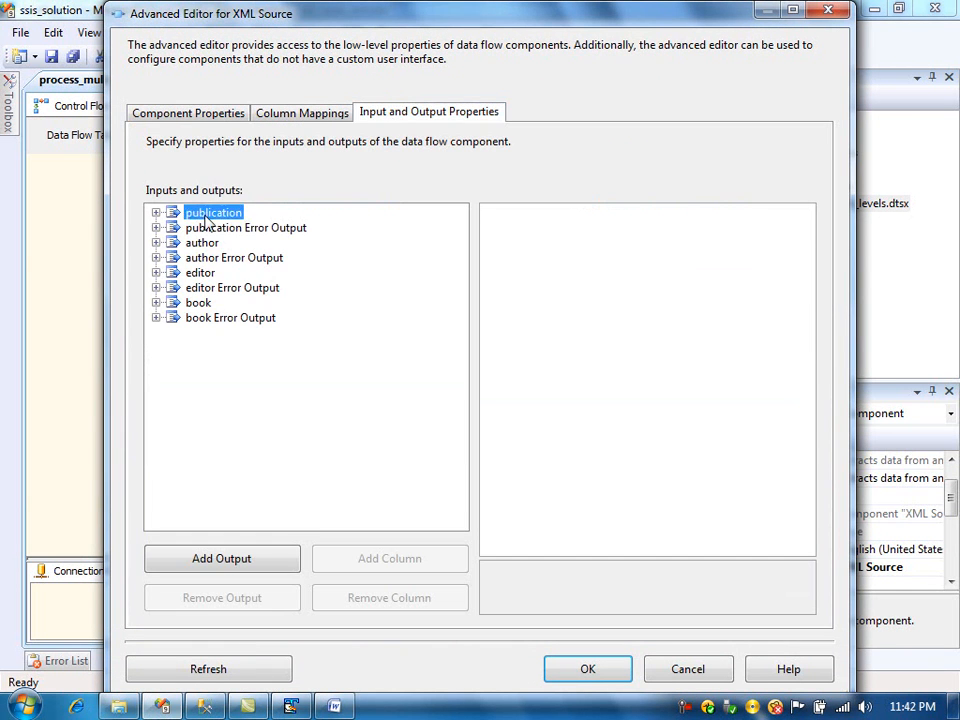
{"action": "left_click", "coordinate": [209, 212]}
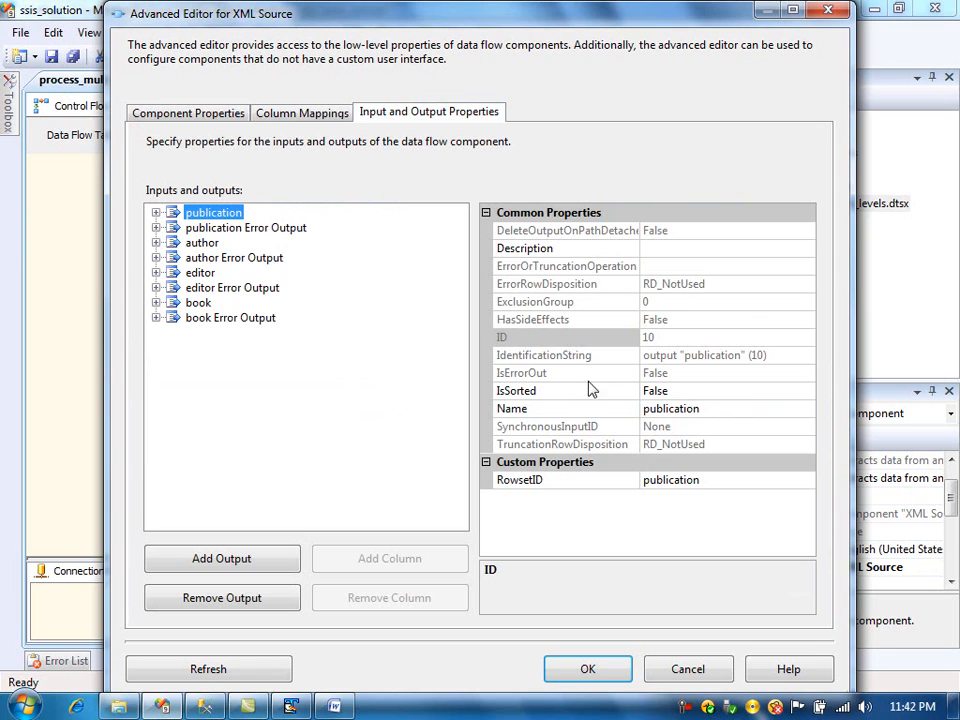
{"action": "double_click", "coordinate": [714, 391]}
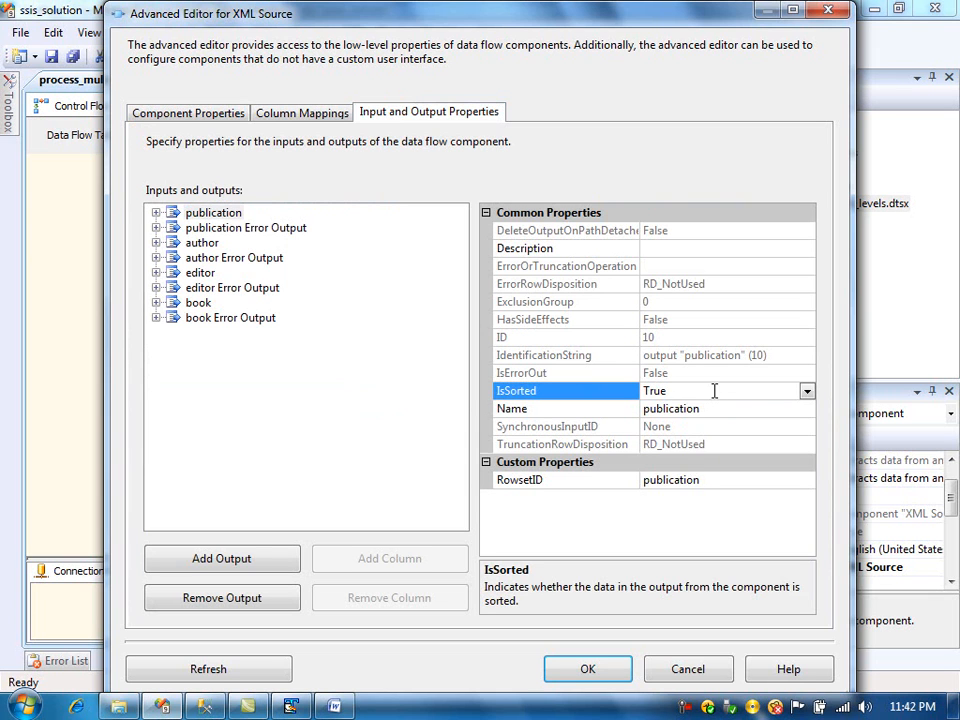
- Set IsSorted to True for the author, editor and book outputs as well
{"action": "left_click", "coordinate": [200, 243]}
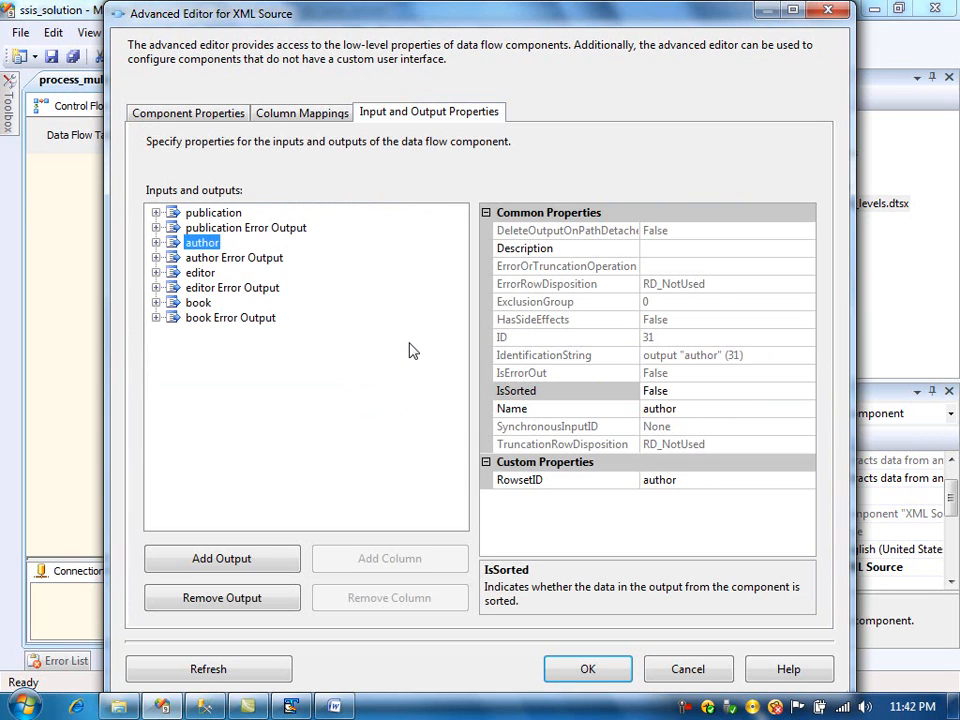
{"action": "left_click", "coordinate": [717, 392]}
{"action": "double_click", "coordinate": [717, 392]}
{"action": "left_click", "coordinate": [204, 275]}
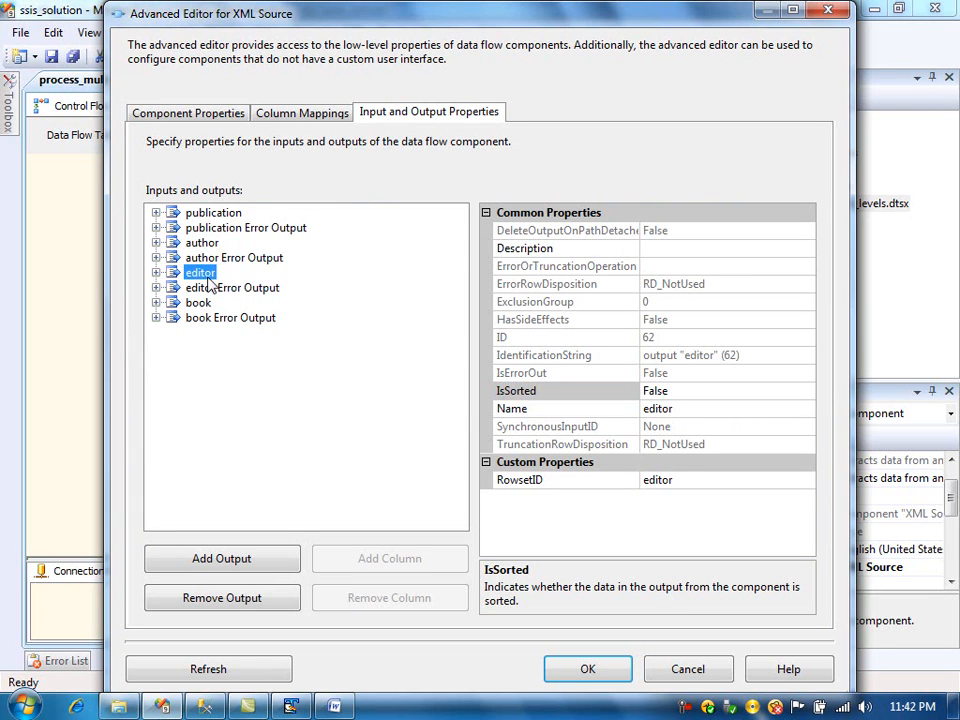
{"action": "left_click", "coordinate": [806, 392]}
{"action": "left_click", "coordinate": [806, 391]}
{"action": "left_click", "coordinate": [790, 410]}
{"action": "left_click", "coordinate": [210, 306]}
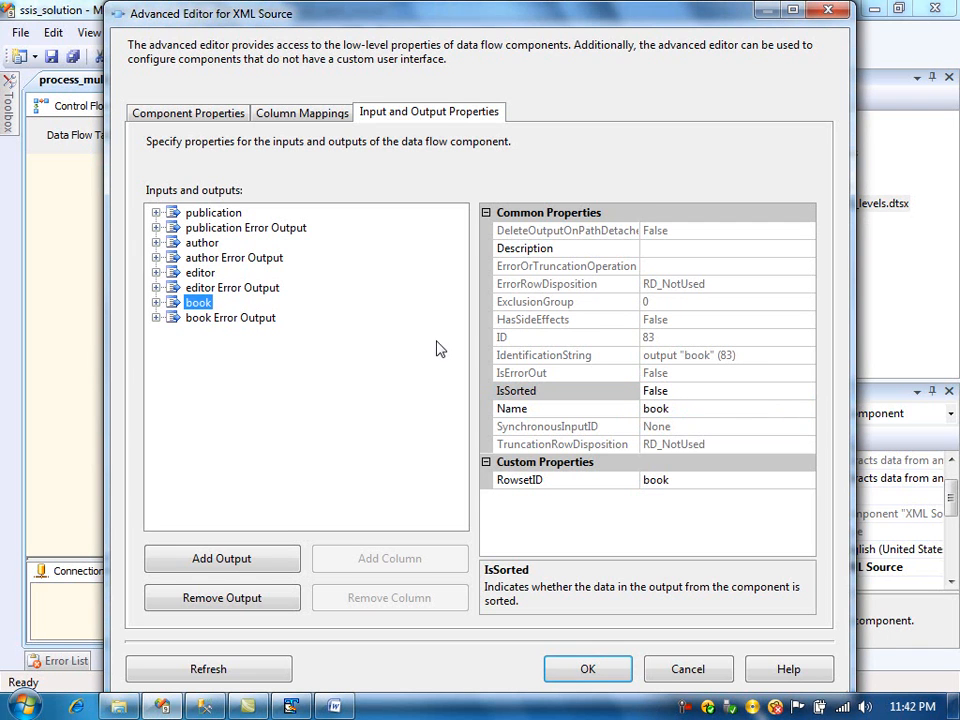
{"action": "left_click", "coordinate": [726, 391]}
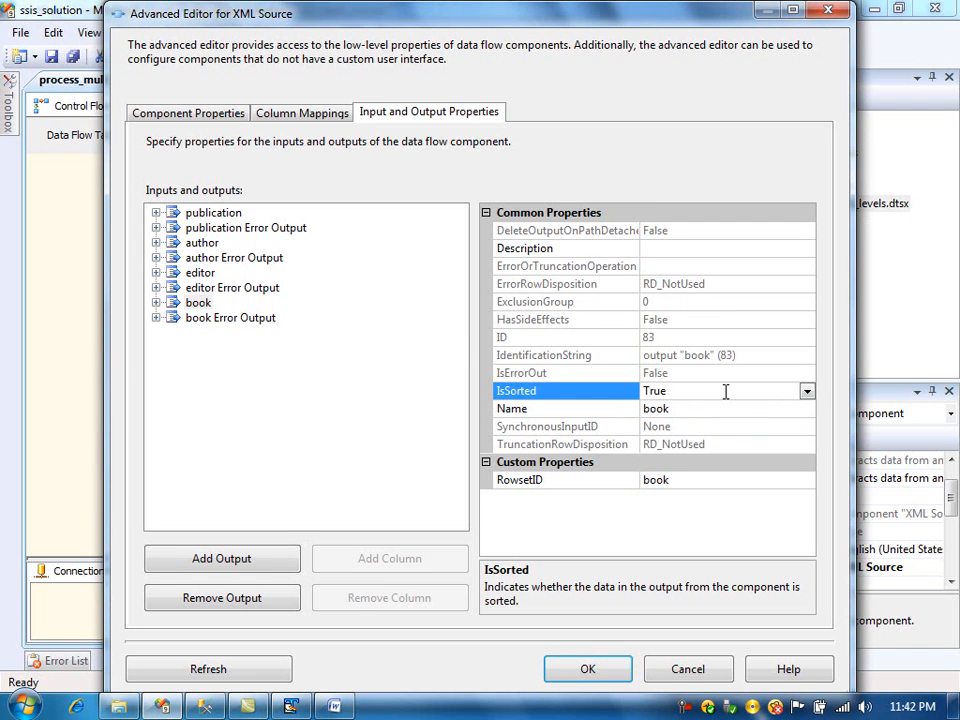
- Inspect the publication output's columns and the book element in the XML file
{"action": "left_click", "coordinate": [214, 213]}
{"action": "left_click", "coordinate": [156, 213]}
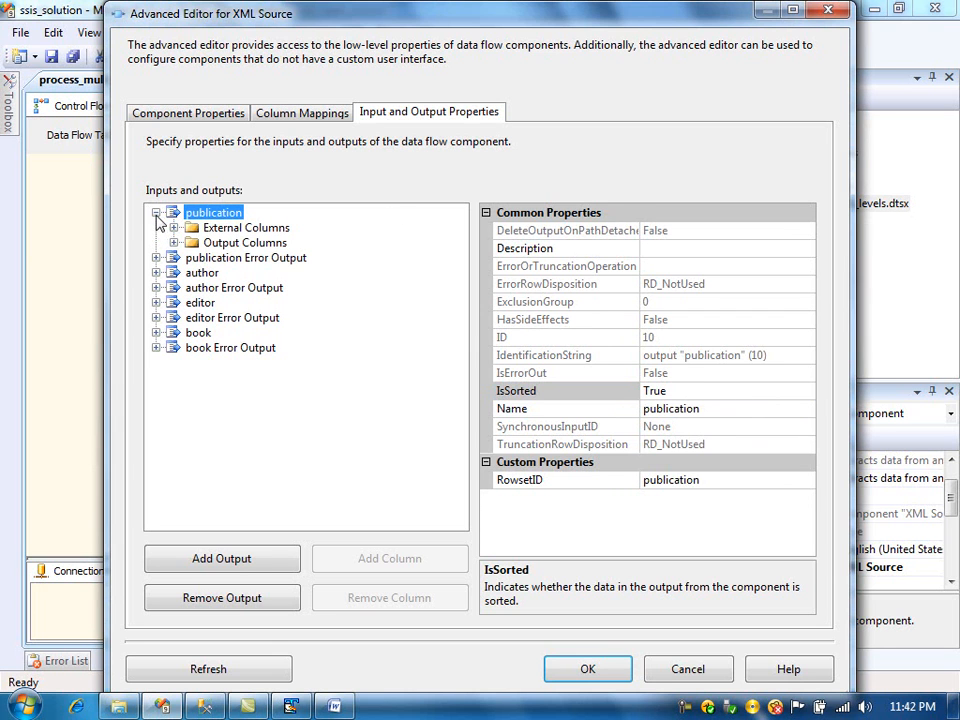
{"action": "left_click", "coordinate": [174, 243]}
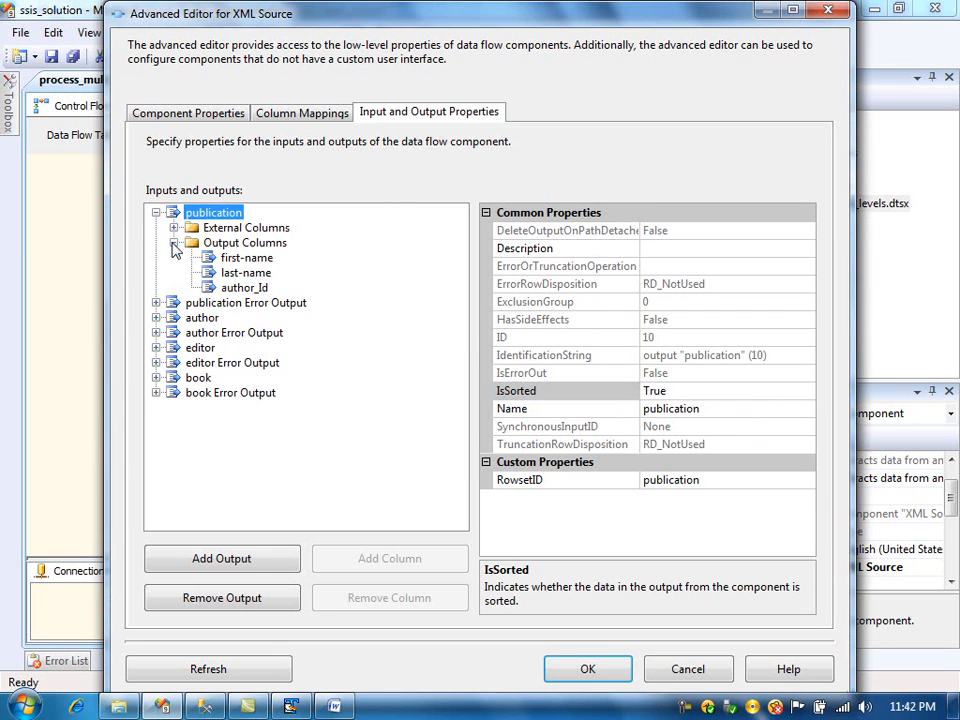
{"action": "left_click", "coordinate": [242, 288]}
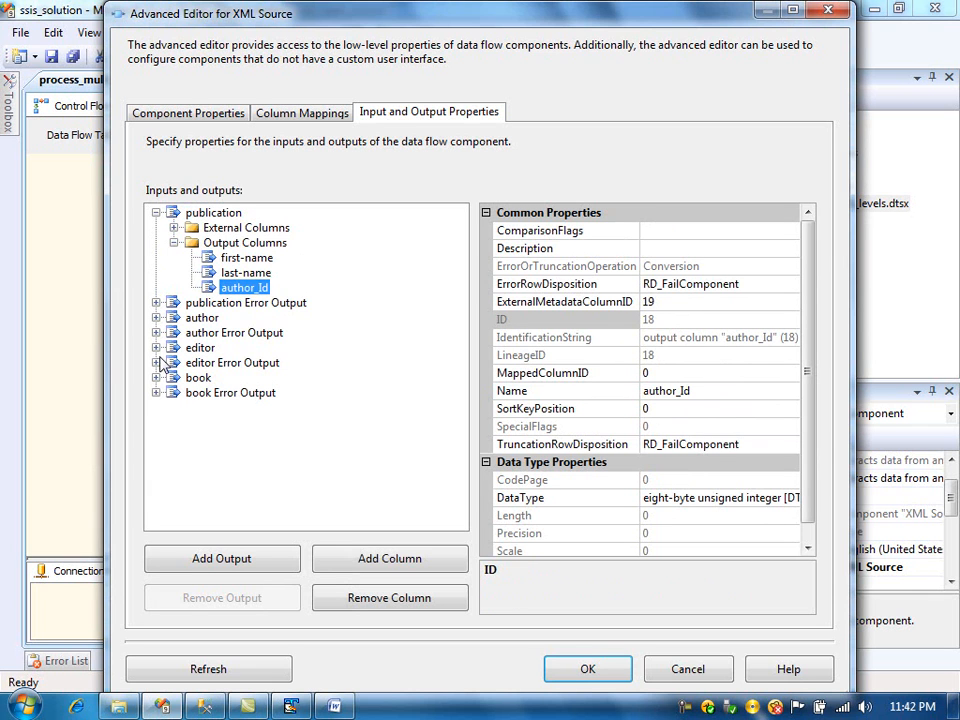
{"action": "left_click", "coordinate": [290, 707]}
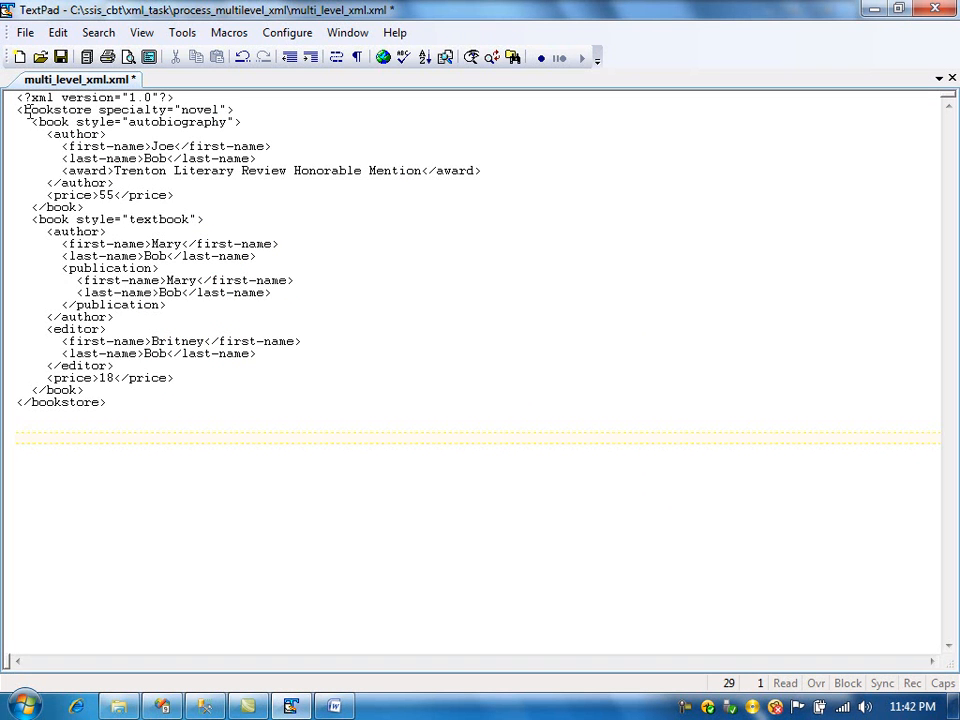
{"action": "left_click_drag", "start_coordinate": [38, 122], "coordinate": [71, 123]}
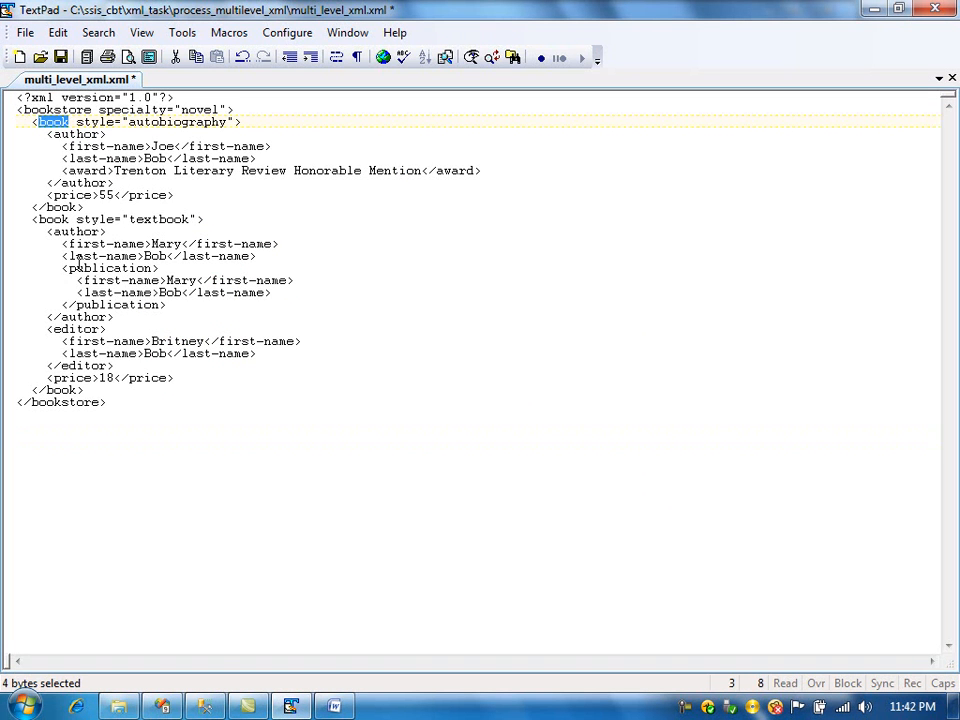
{"action": "left_click", "coordinate": [165, 705]}
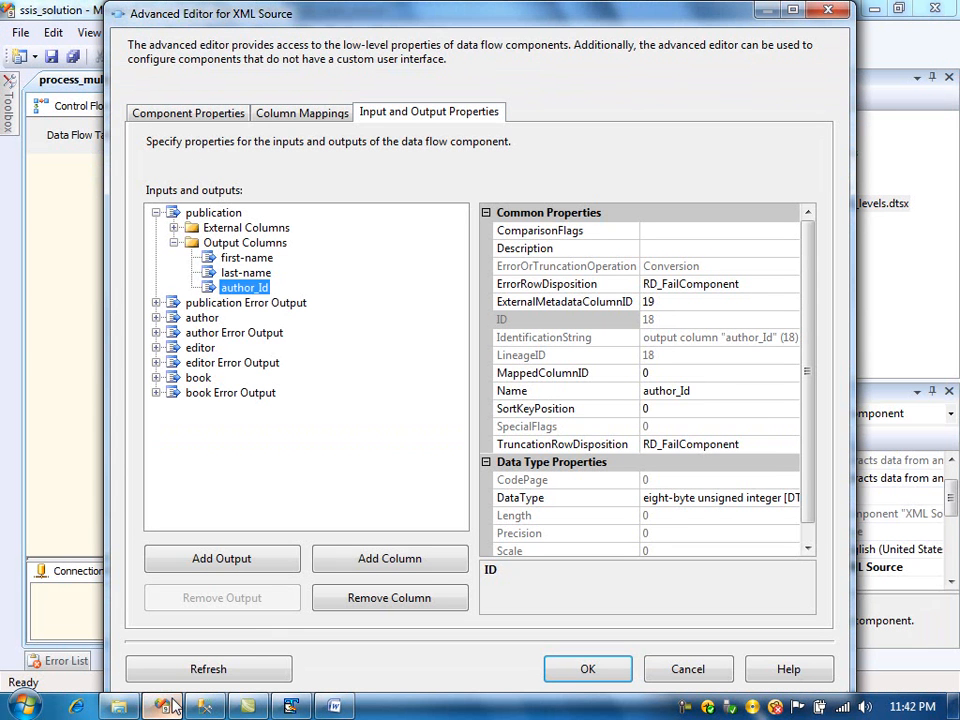
- Set the SortKeyPosition of the book output's book_Id column to 1
{"action": "left_click", "coordinate": [174, 243]}
{"action": "left_click", "coordinate": [156, 332]}
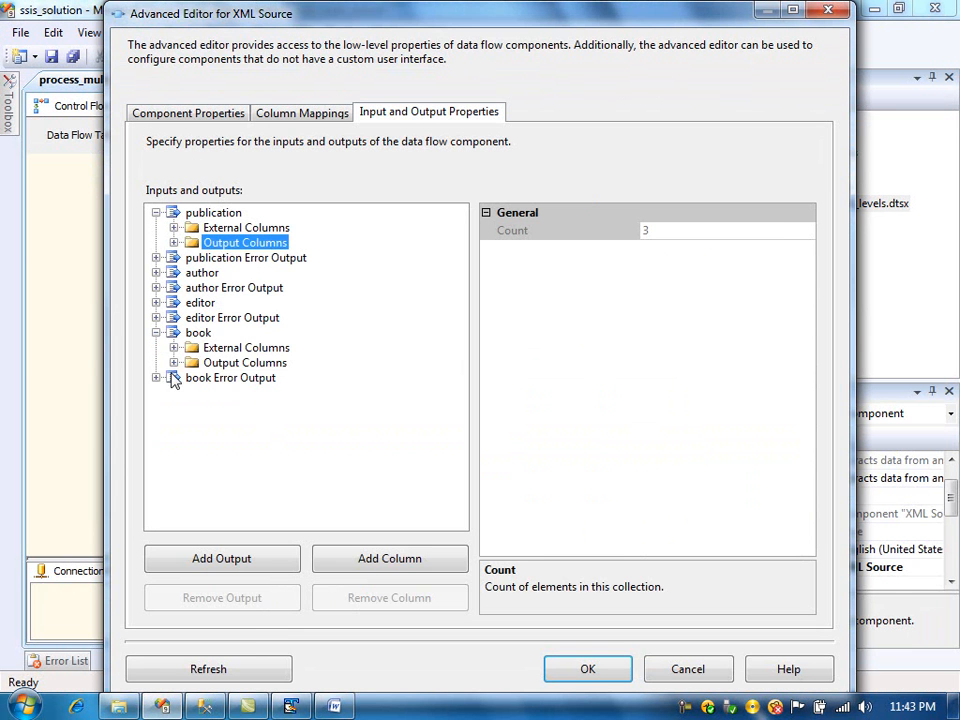
{"action": "left_click", "coordinate": [174, 362]}
{"action": "left_click", "coordinate": [241, 380]}
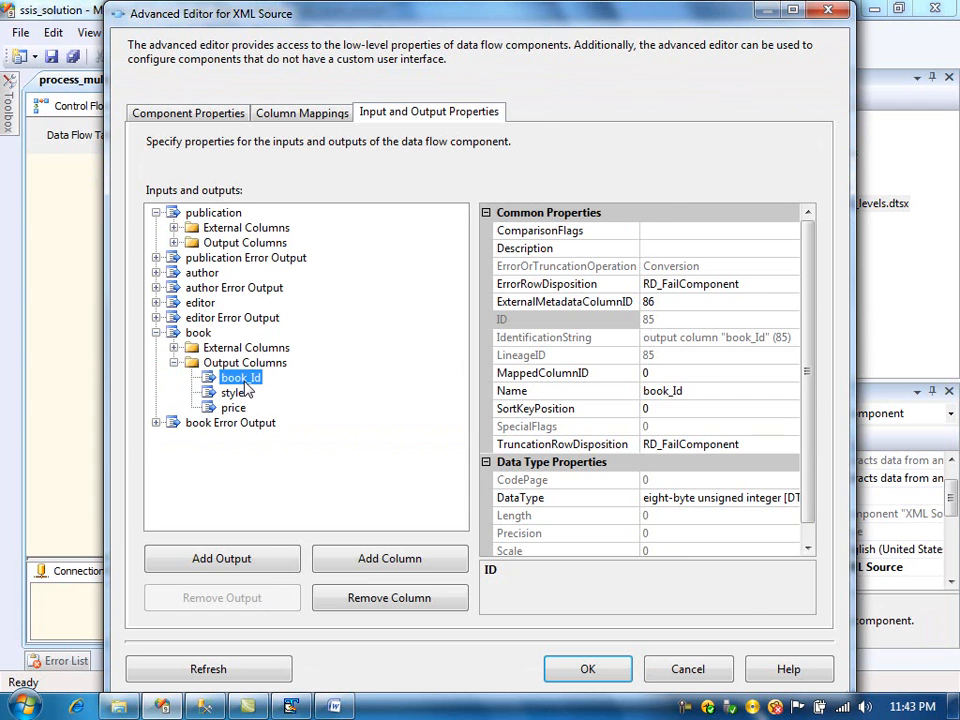
{"action": "left_click", "coordinate": [681, 413]}
{"action": "left_click_drag", "start_coordinate": [681, 412], "coordinate": [619, 404]}
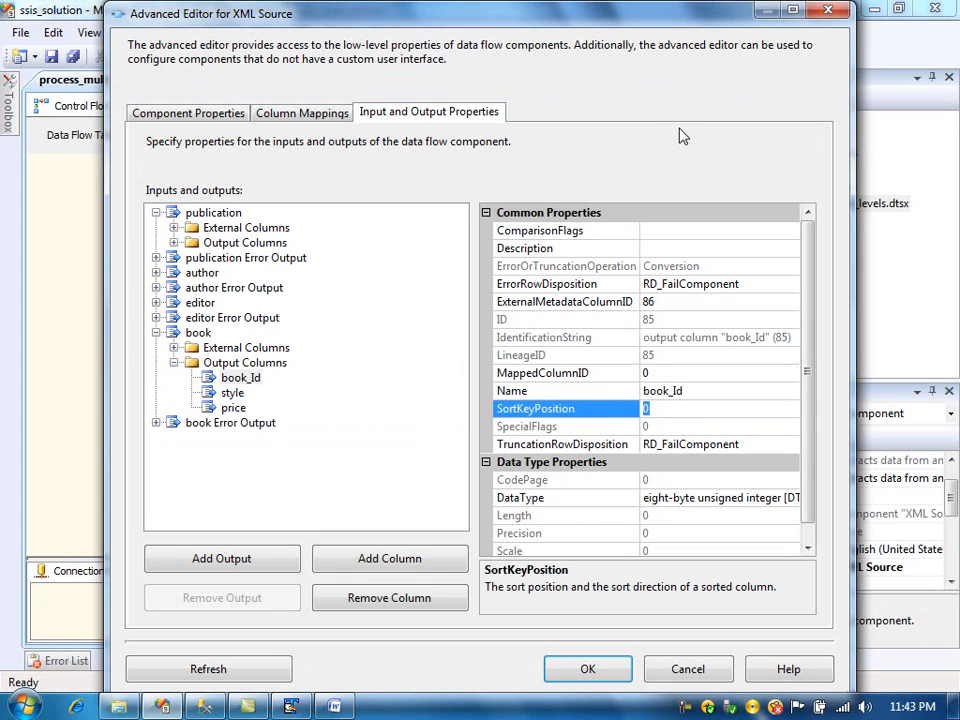
{"action": "type", "text": "1"}
- Set the SortKeyPosition of the editor output's book_Id column to 1
{"action": "left_click", "coordinate": [156, 302]}
{"action": "left_click", "coordinate": [174, 332]}
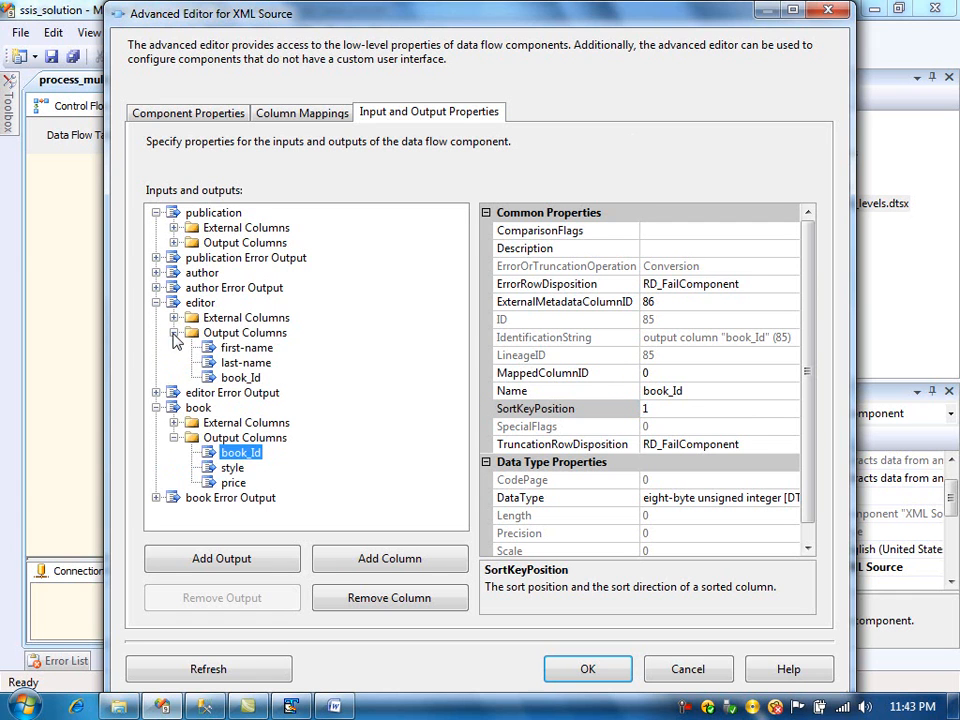
{"action": "left_click", "coordinate": [238, 378]}
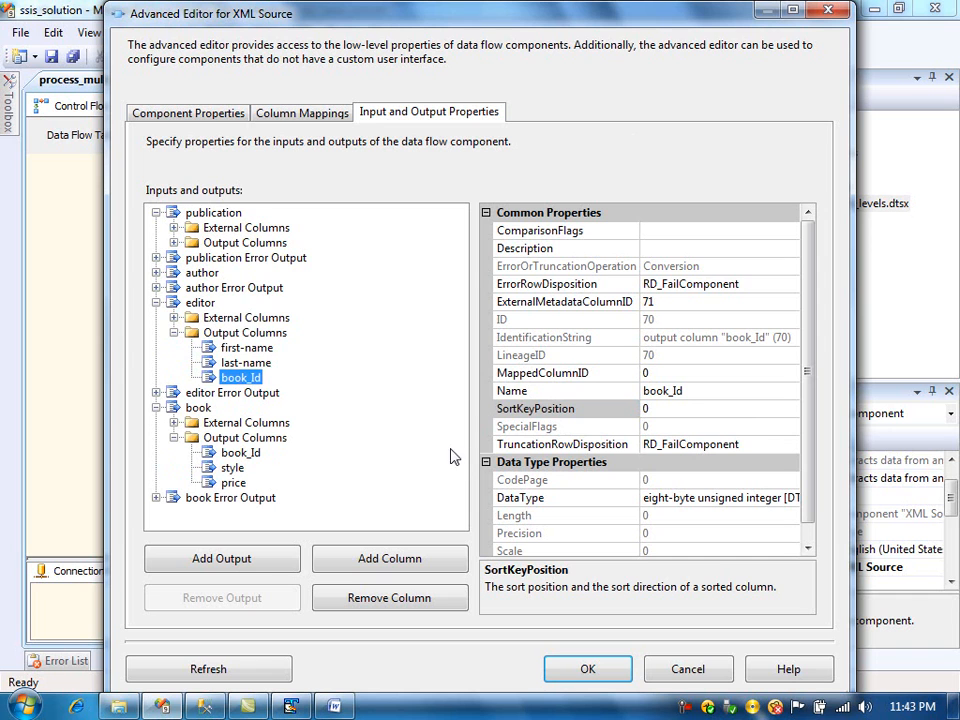
{"action": "left_click", "coordinate": [669, 408]}
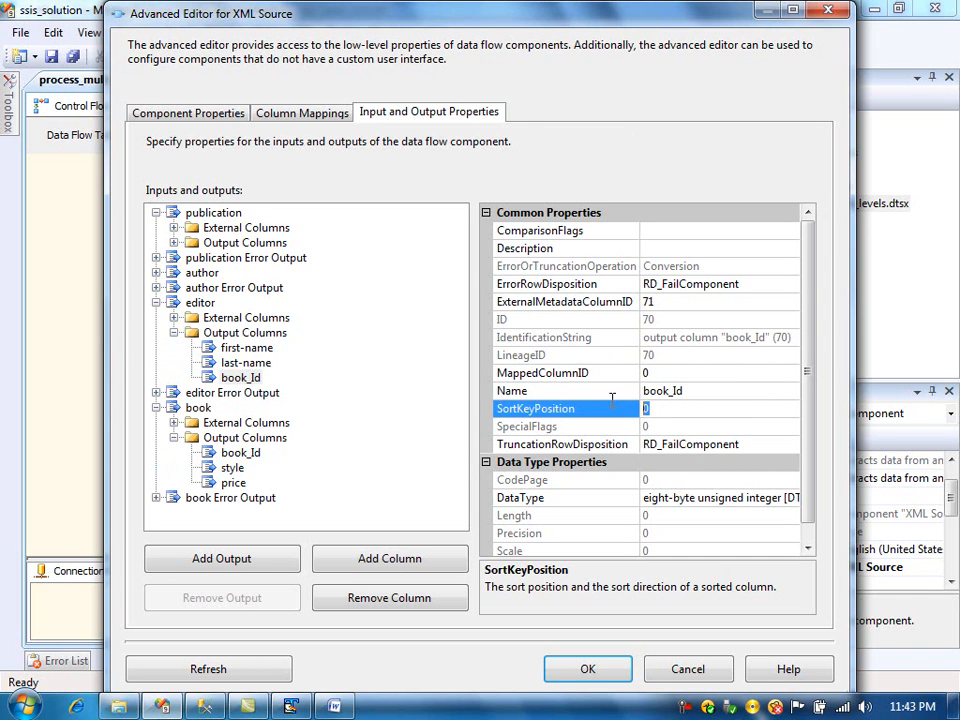
{"action": "key", "text": "BackSpace"}
{"action": "type", "text": "1"}
- Examine the author output's columns and the author and book elements in the XML file
{"action": "left_click", "coordinate": [157, 273]}
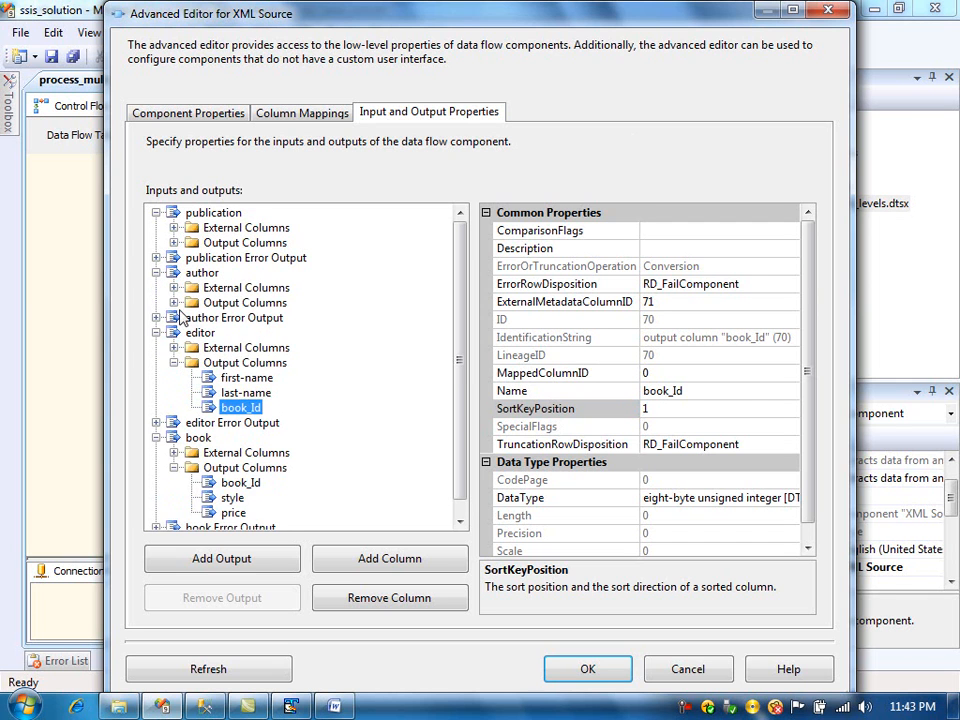
{"action": "left_click", "coordinate": [174, 302]}
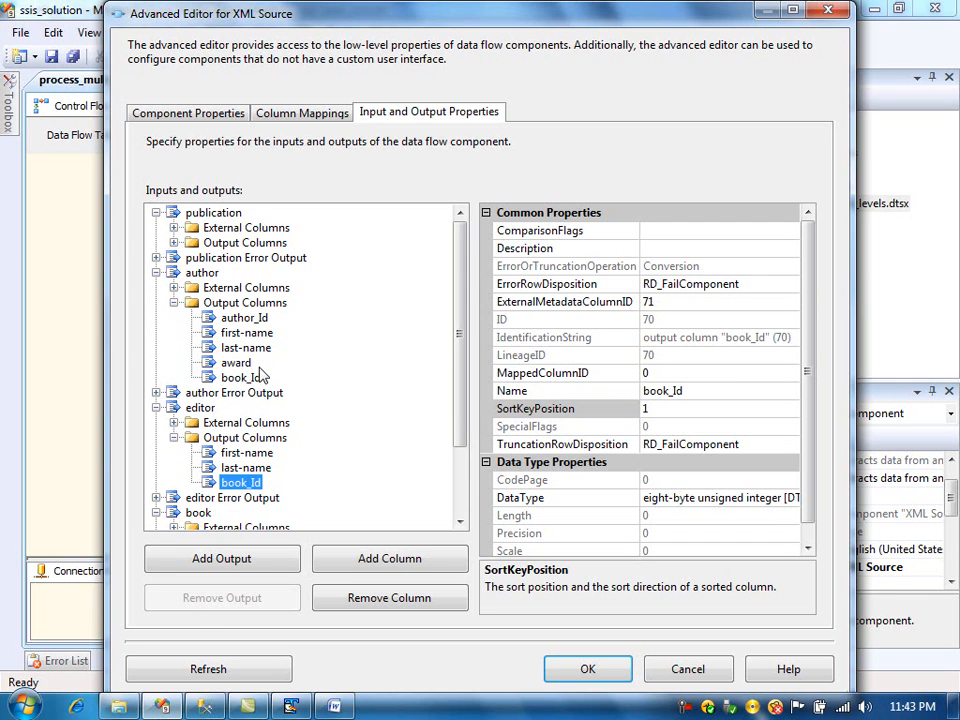
{"action": "left_click", "coordinate": [245, 705]}
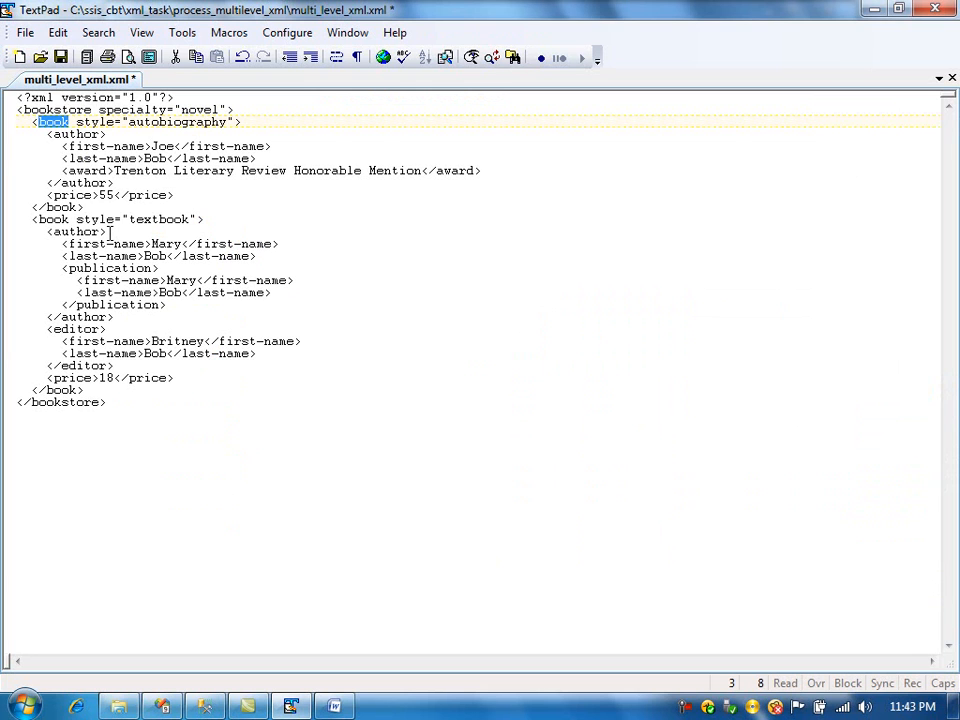
{"action": "left_click_drag", "start_coordinate": [109, 231], "coordinate": [49, 237]}
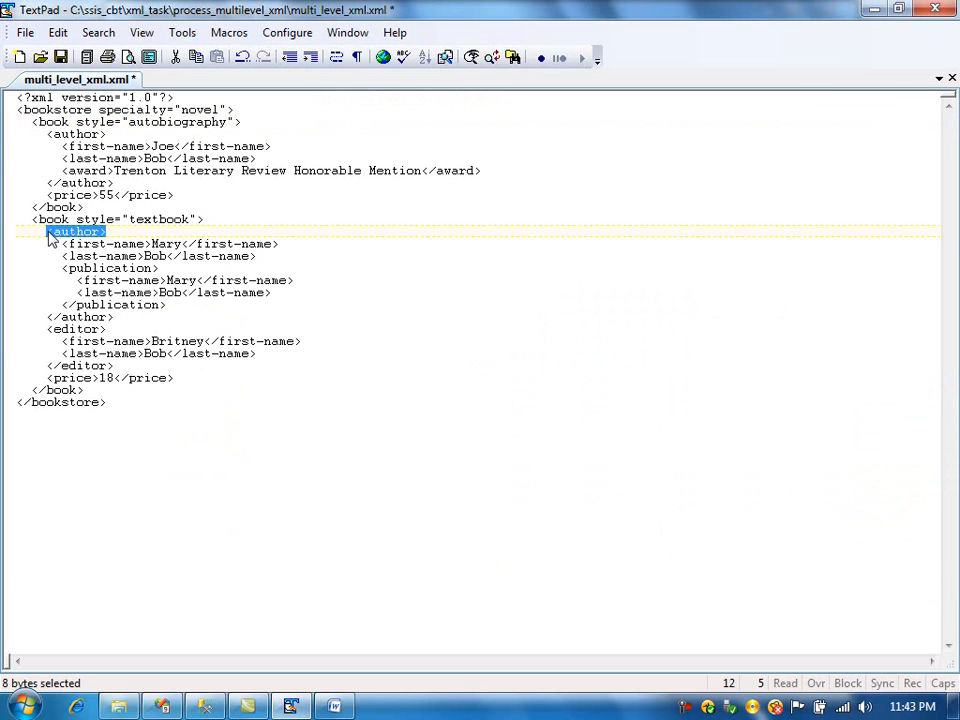
{"action": "left_click", "coordinate": [55, 220]}
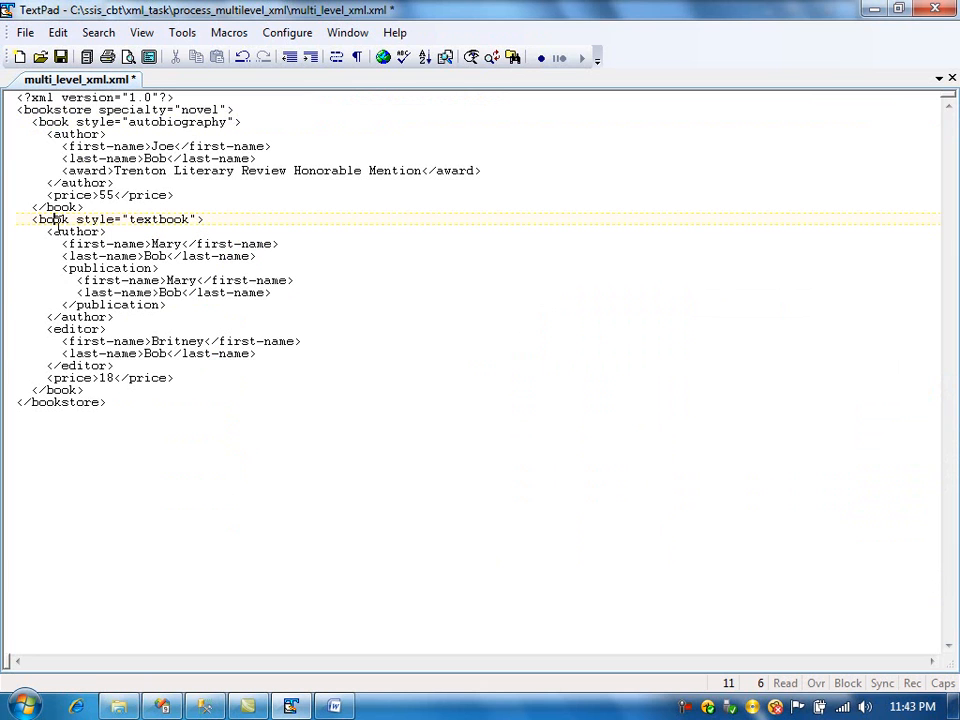
{"action": "double_click", "coordinate": [52, 219]}
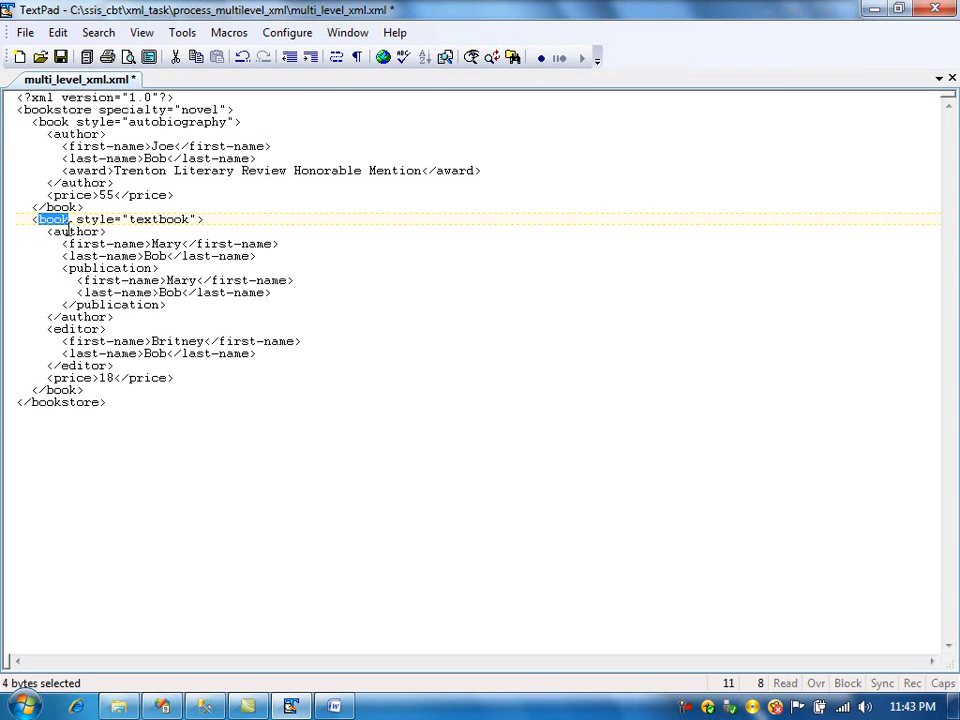
{"action": "double_click", "coordinate": [76, 232]}
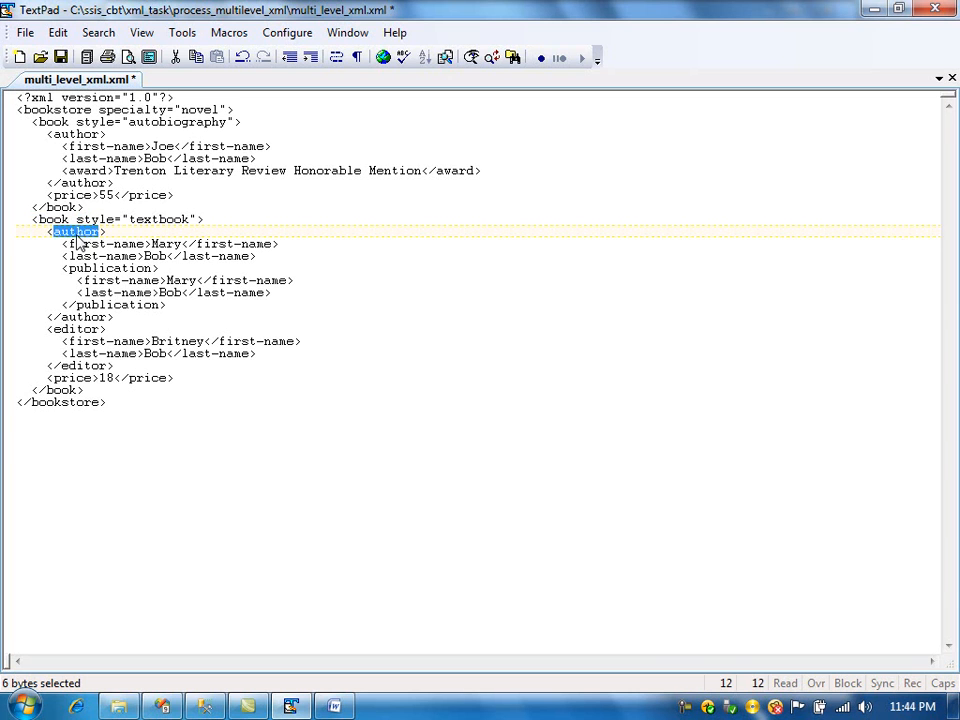
- Examine the author and publication elements of the second book in the XML file
{"action": "left_click", "coordinate": [76, 234]}
{"action": "double_click", "coordinate": [76, 234]}
{"action": "triple_click", "coordinate": [88, 243]}
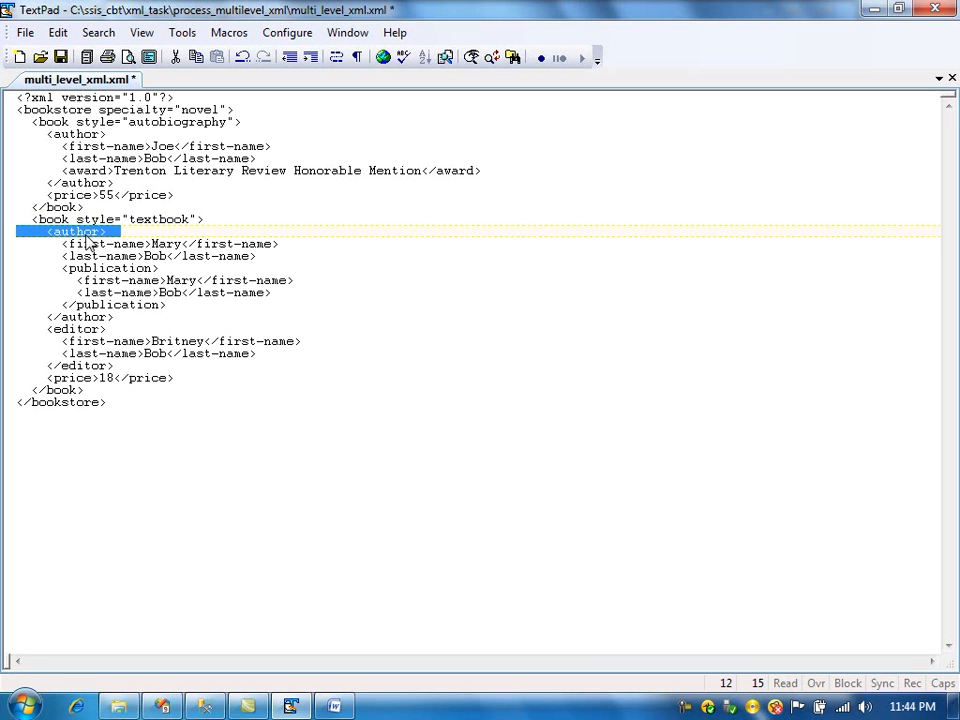
{"action": "double_click", "coordinate": [102, 269]}
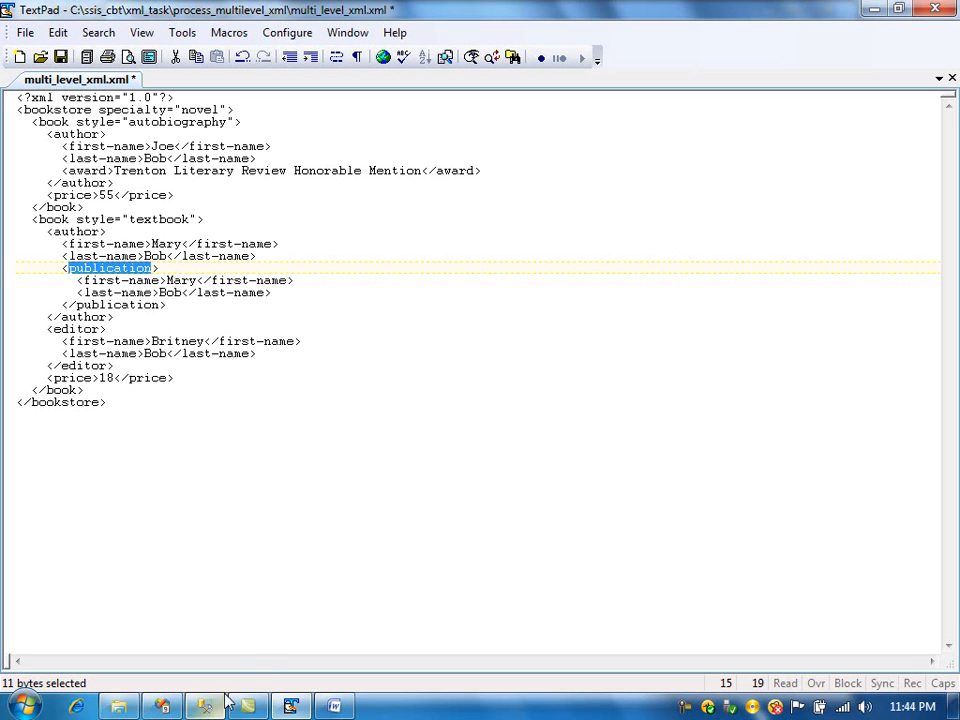
{"action": "left_click", "coordinate": [168, 704]}
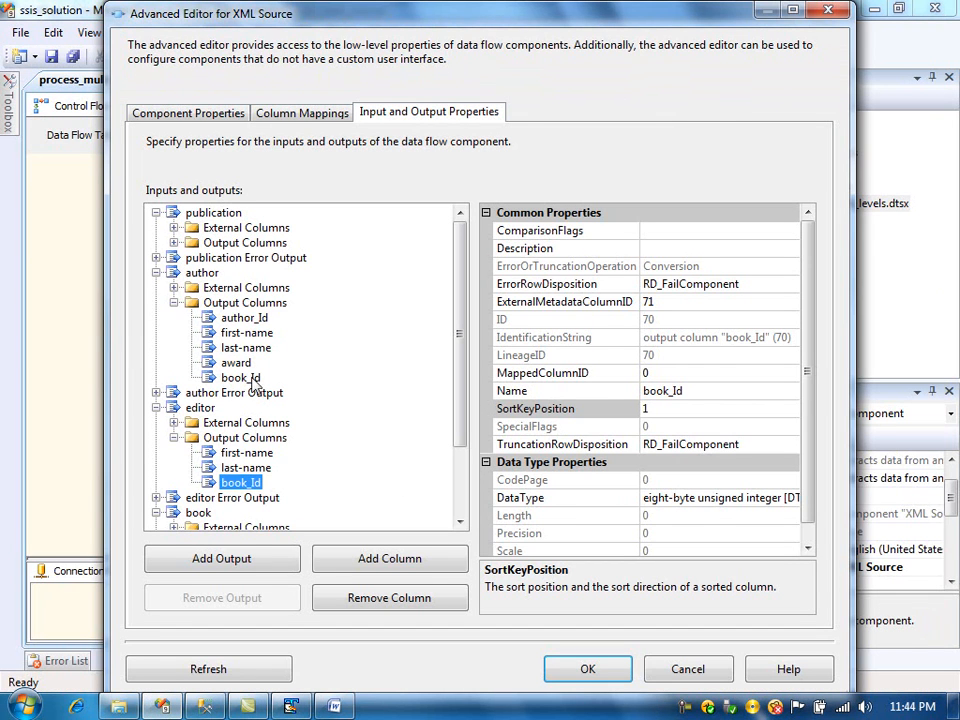
- Set the SortKeyPosition of the author output's book_Id column to 1
{"action": "left_click", "coordinate": [244, 318]}
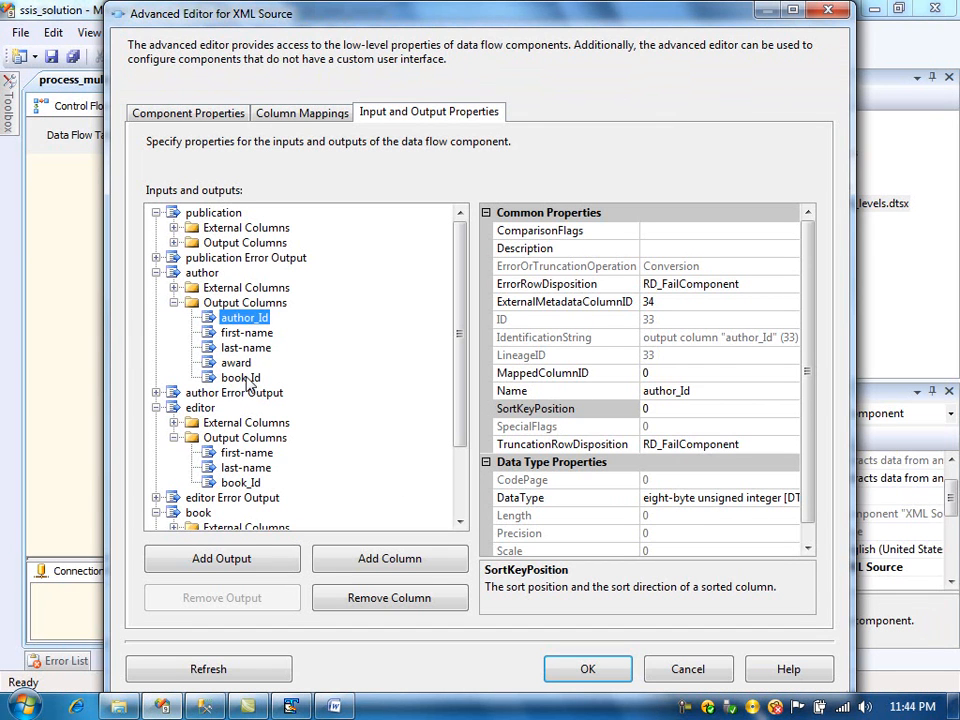
{"action": "left_click", "coordinate": [247, 379]}
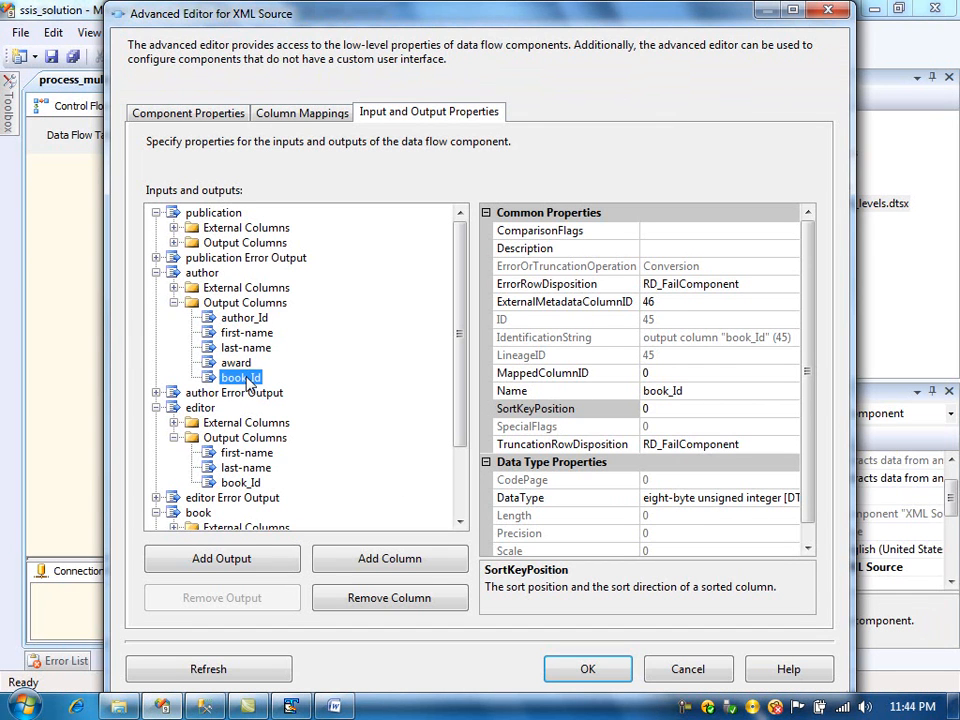
{"action": "left_click", "coordinate": [693, 393]}
{"action": "left_click", "coordinate": [680, 412]}
{"action": "key", "text": "BackSpace"}
{"action": "type", "text": "1"}
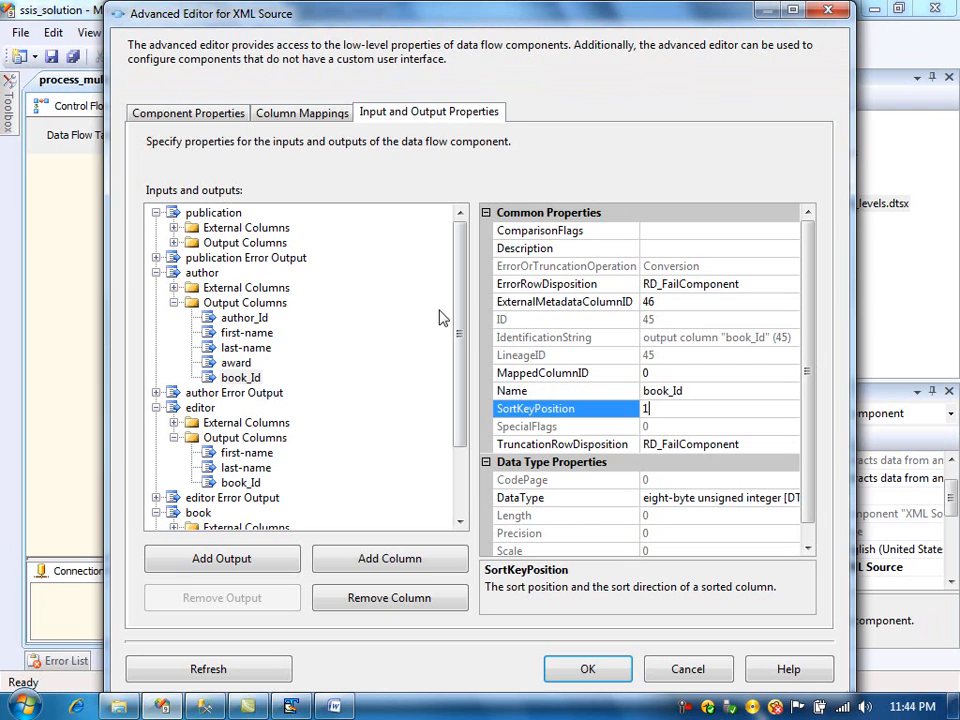
- Set the SortKeyPosition of the author output's author_Id column to 2
{"action": "left_click", "coordinate": [250, 319]}
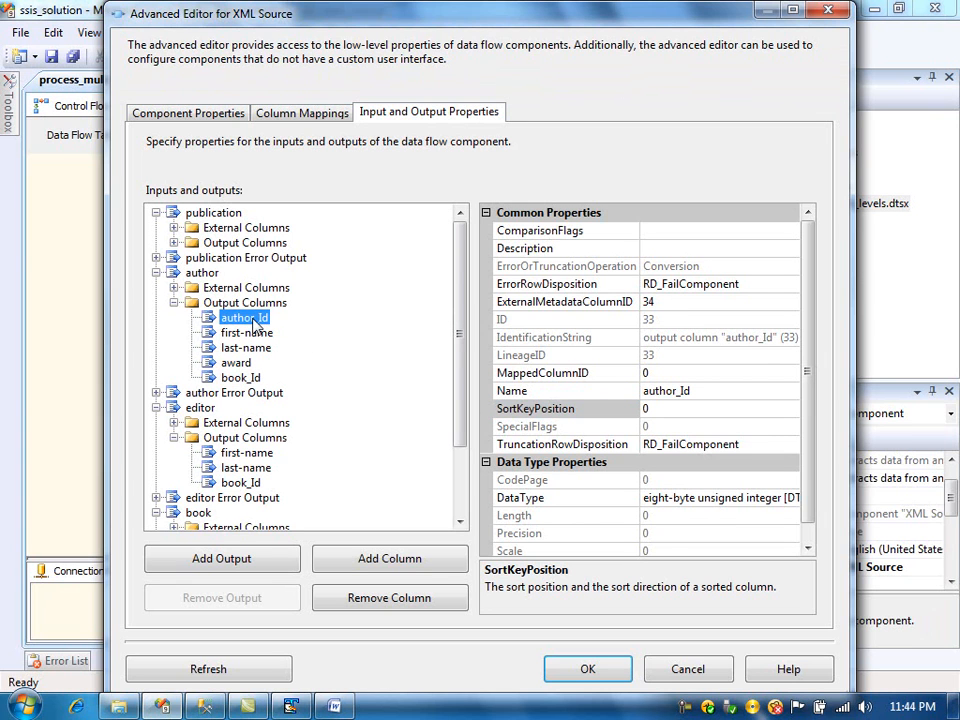
{"action": "left_click", "coordinate": [670, 410]}
{"action": "double_click", "coordinate": [670, 410]}
{"action": "type", "text": "2"}
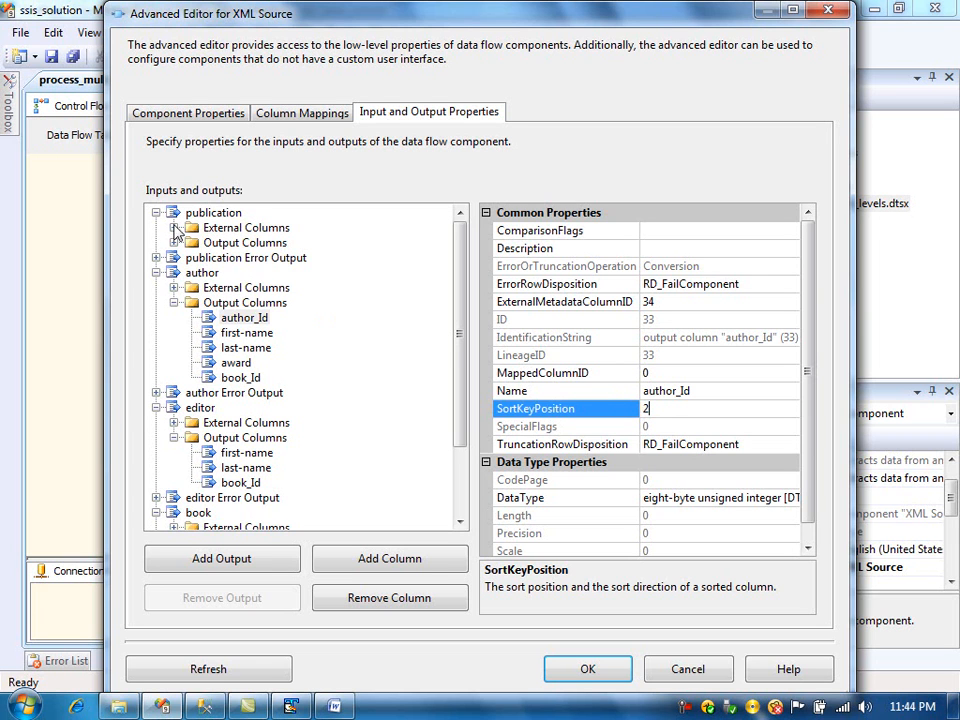
- Set the SortKeyPosition of the publication output's author_Id column to 1
{"action": "left_click", "coordinate": [174, 243]}
{"action": "left_click", "coordinate": [245, 287]}
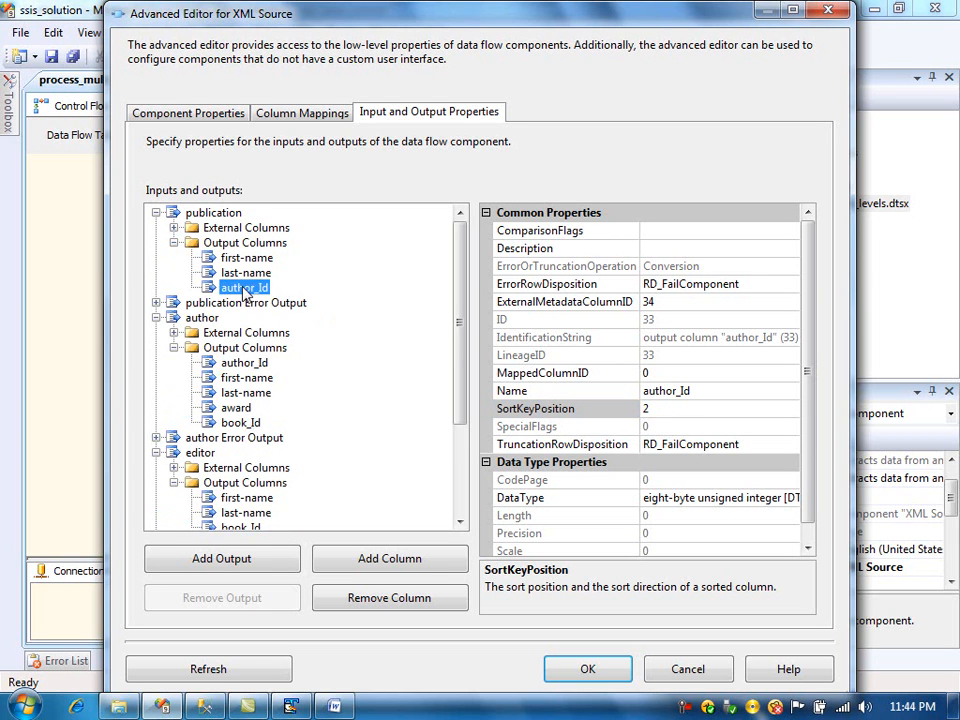
{"action": "left_click", "coordinate": [695, 410]}
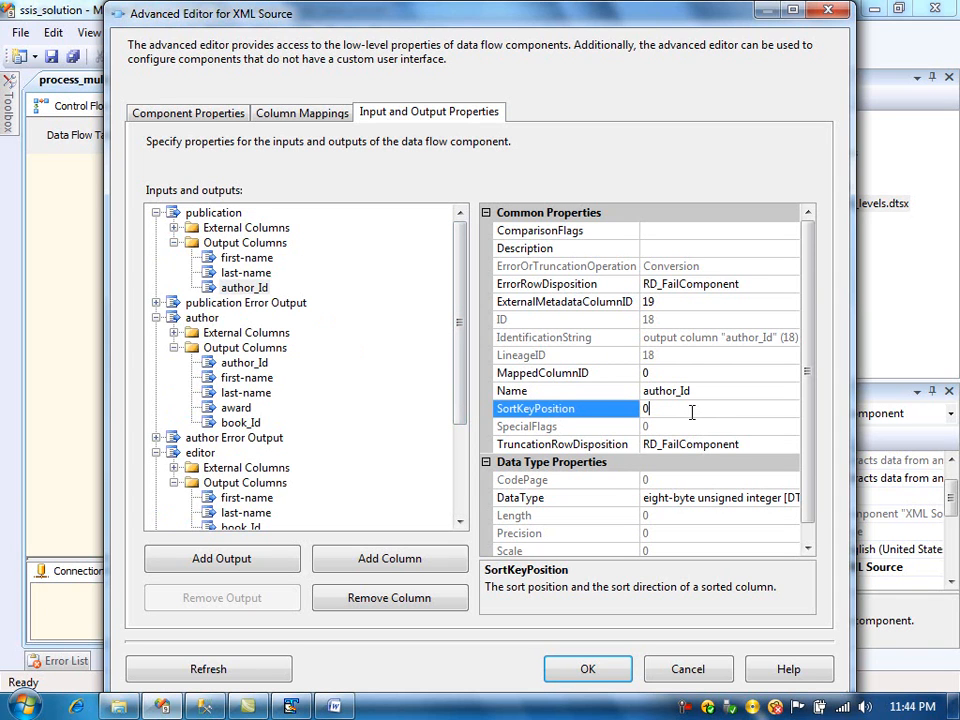
{"action": "key", "text": "BackSpace"}
{"action": "type", "text": "1"}
- Review the sort settings of the publication, author, editor and book outputs and their key columns, then apply the advanced editor's changes
{"action": "left_click", "coordinate": [228, 214]}
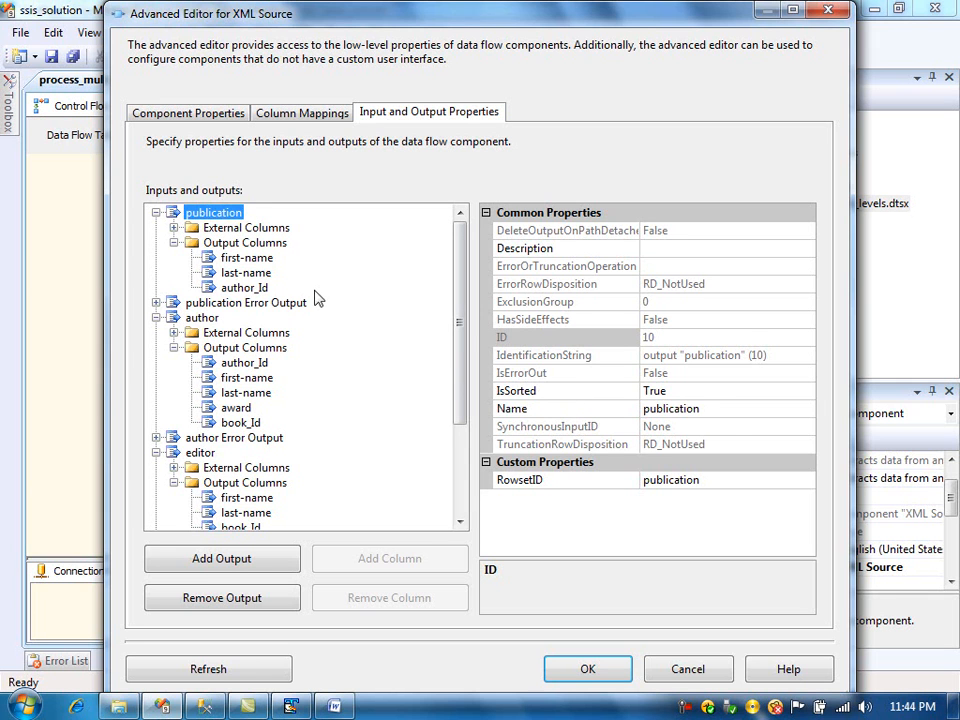
{"action": "left_click", "coordinate": [252, 287]}
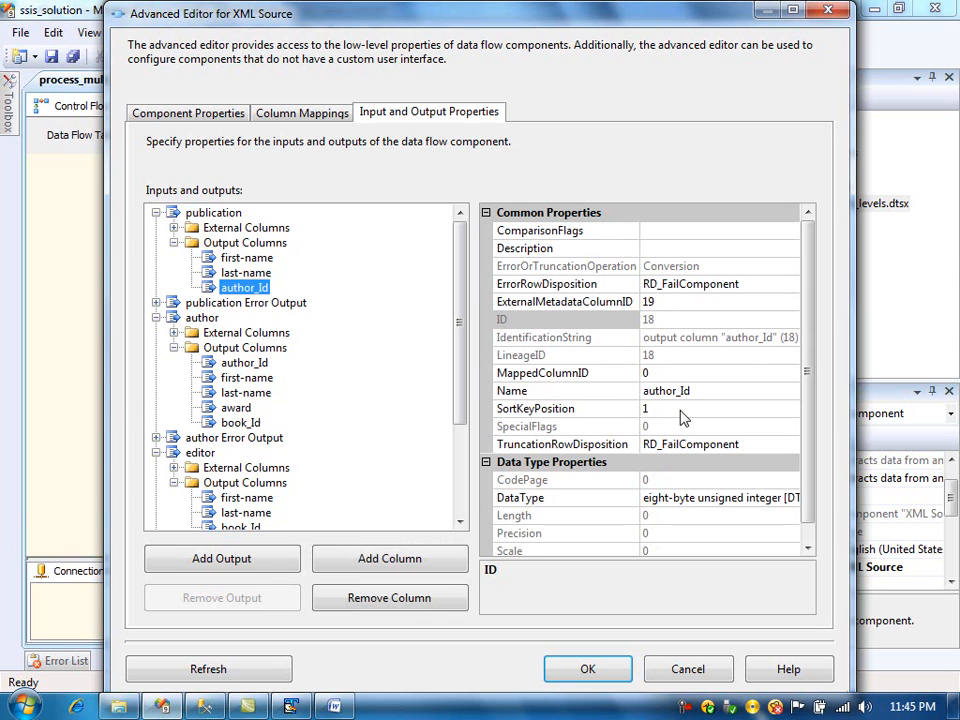
{"action": "left_click", "coordinate": [208, 319]}
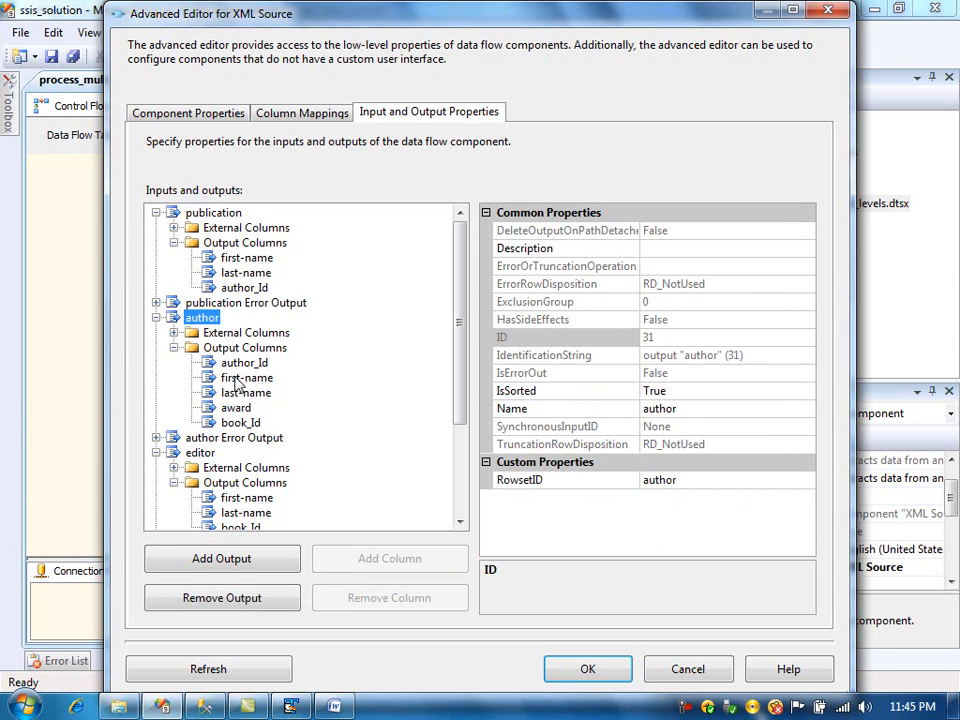
{"action": "left_click", "coordinate": [242, 424]}
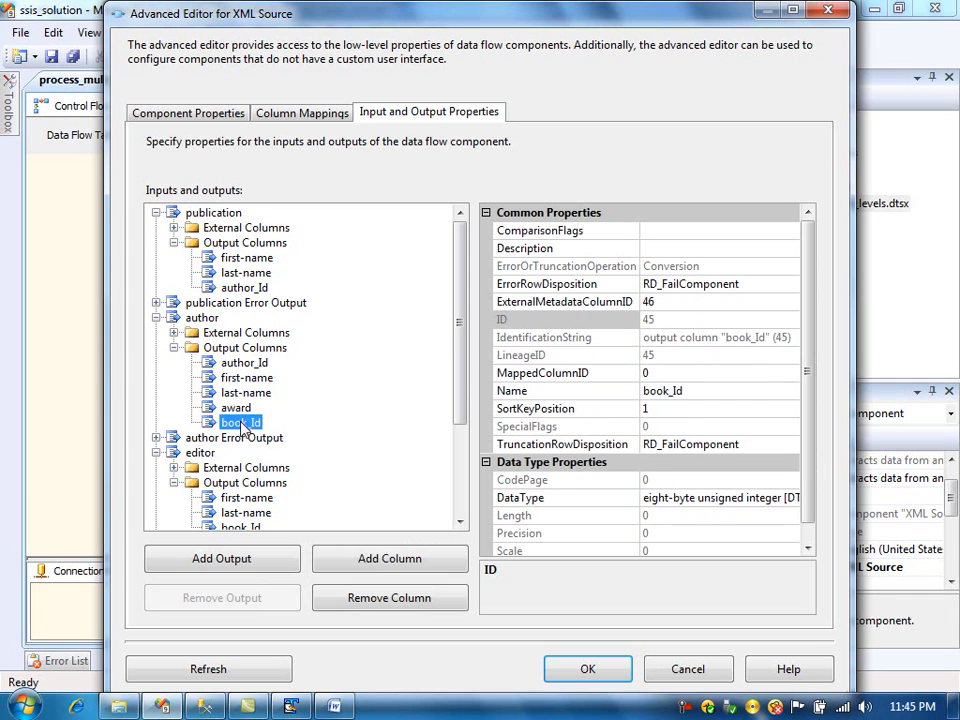
{"action": "left_click", "coordinate": [256, 367]}
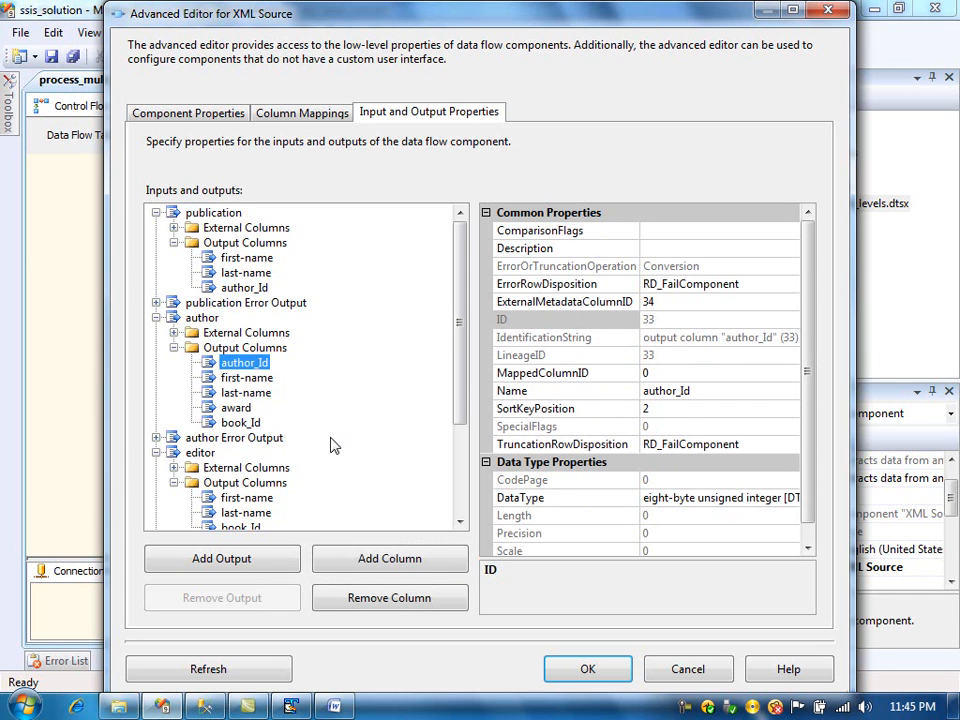
{"action": "left_click_drag", "start_coordinate": [457, 370], "coordinate": [420, 531]}
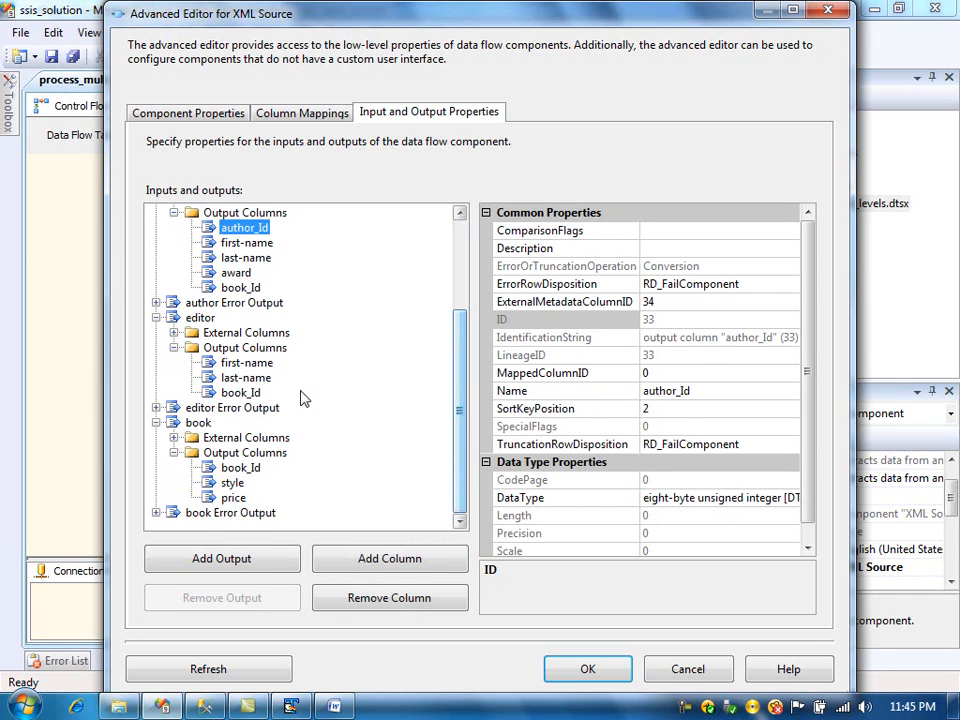
{"action": "left_click", "coordinate": [206, 321]}
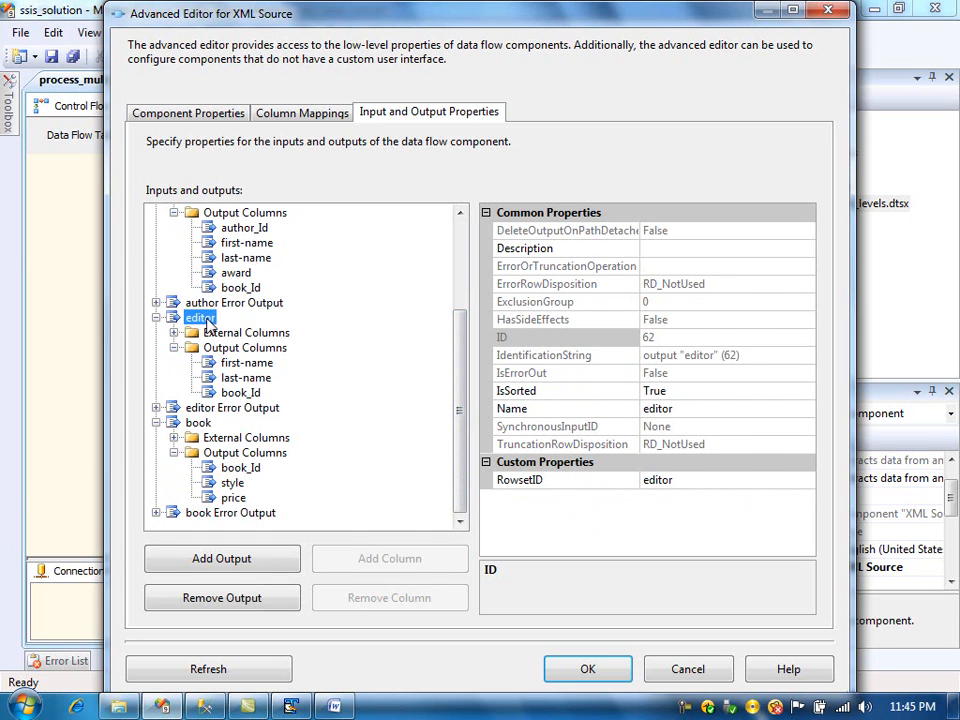
{"action": "left_click", "coordinate": [240, 394]}
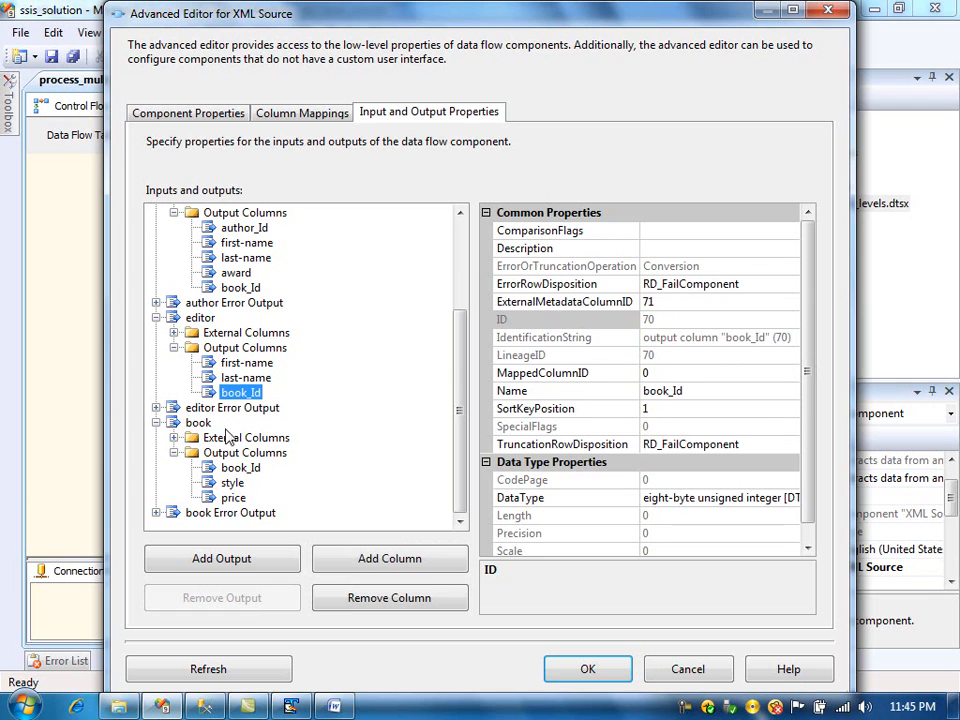
{"action": "left_click", "coordinate": [199, 423]}
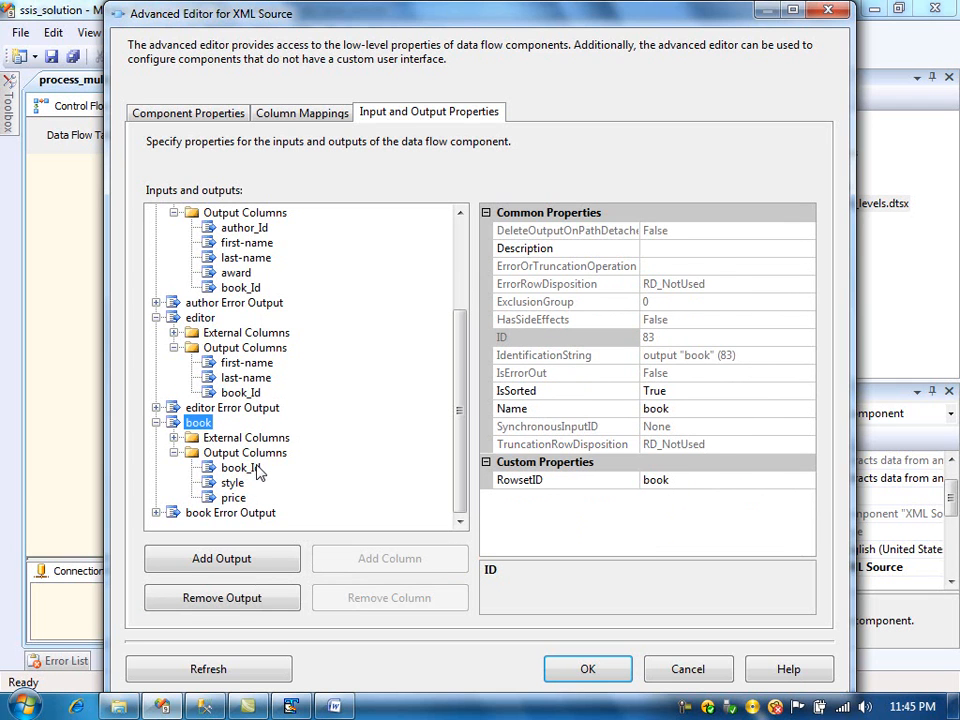
{"action": "left_click", "coordinate": [240, 468]}
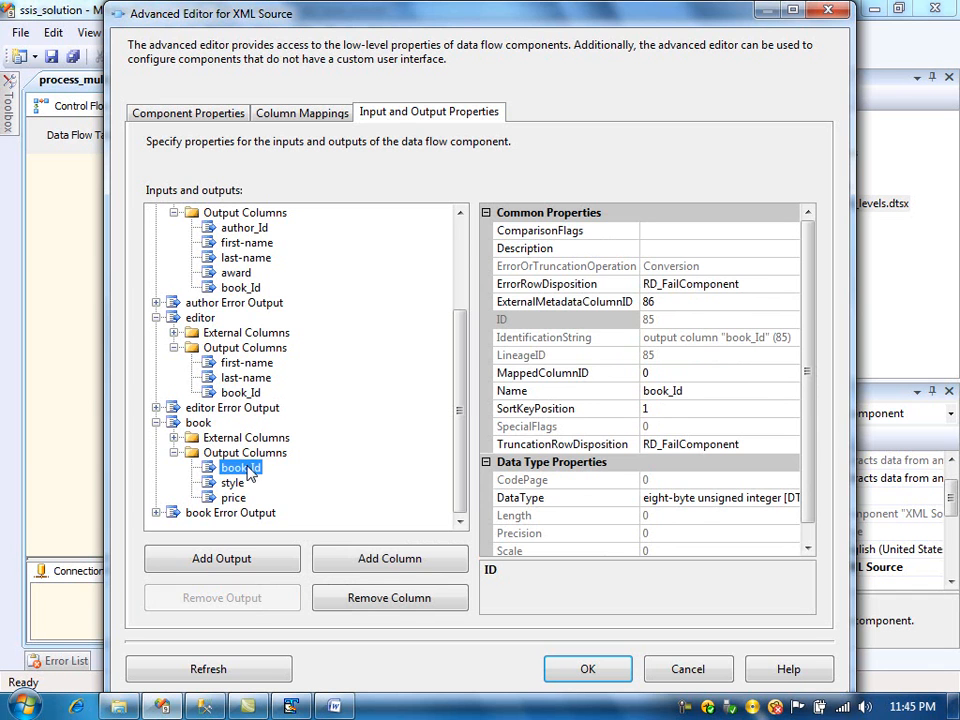
{"action": "left_click", "coordinate": [585, 675]}
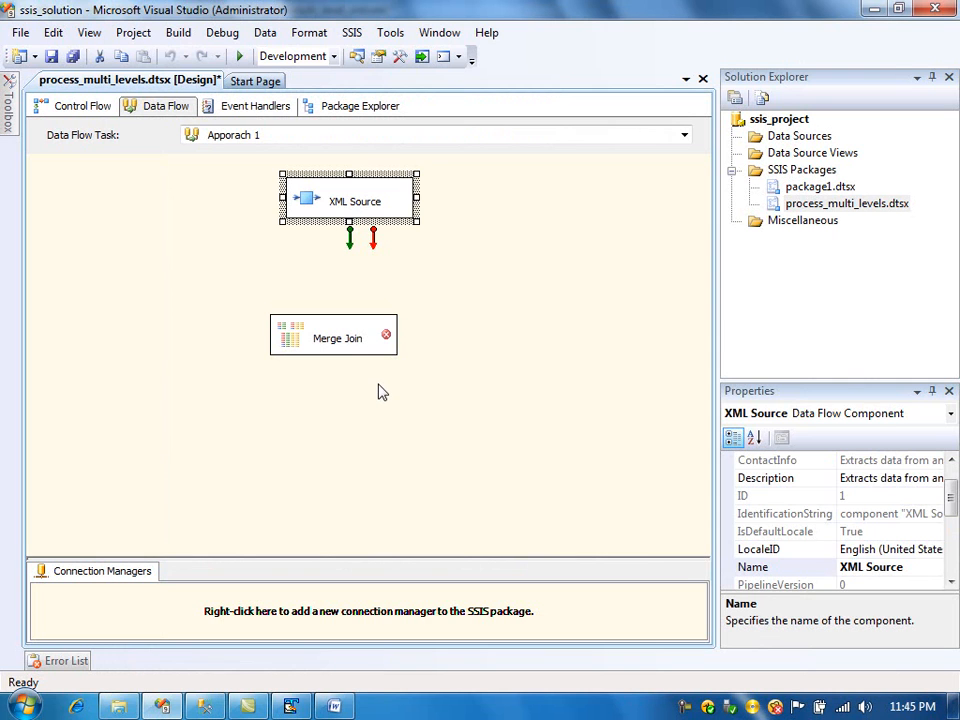
- Move the Merge Join component below and to the left of the XML Source
{"action": "left_click_drag", "start_coordinate": [337, 342], "coordinate": [243, 309]}
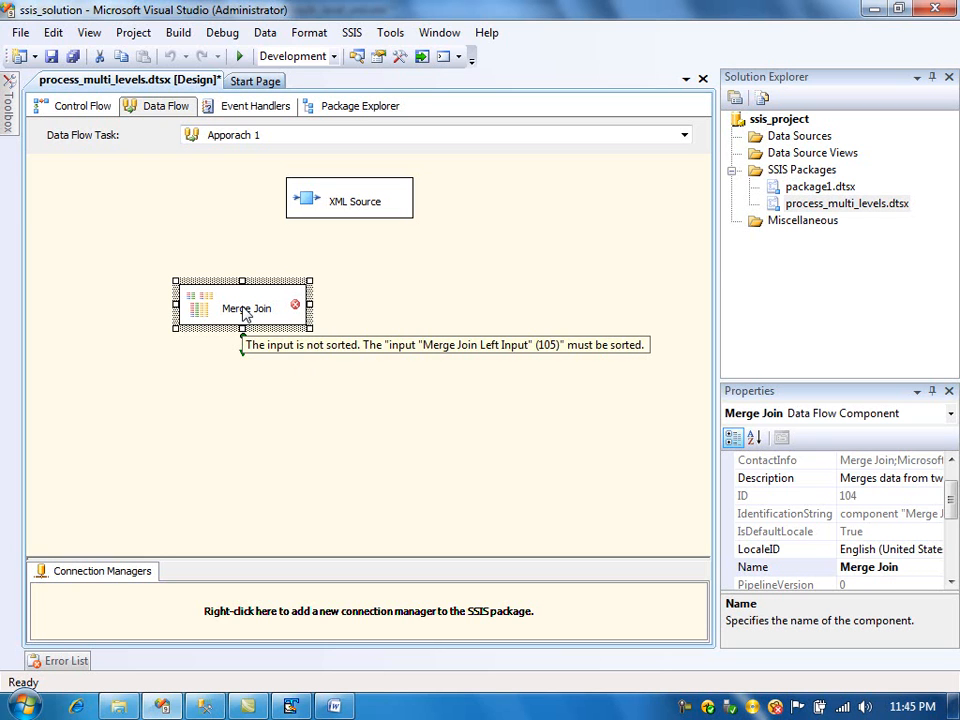
{"action": "left_click_drag", "start_coordinate": [244, 313], "coordinate": [208, 303]}
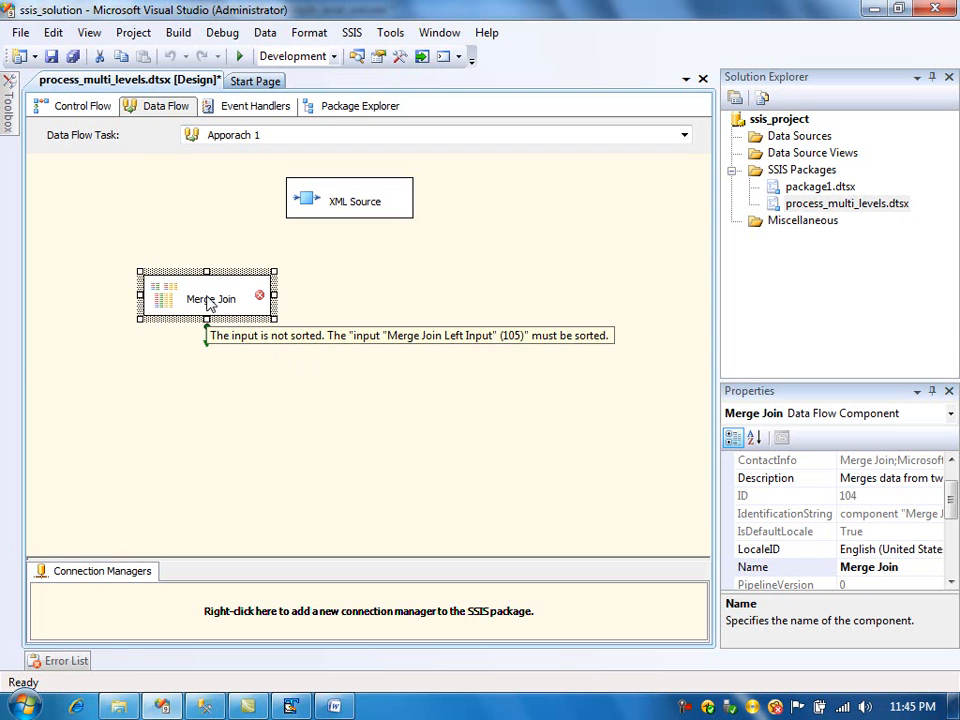
{"action": "left_click", "coordinate": [325, 217]}
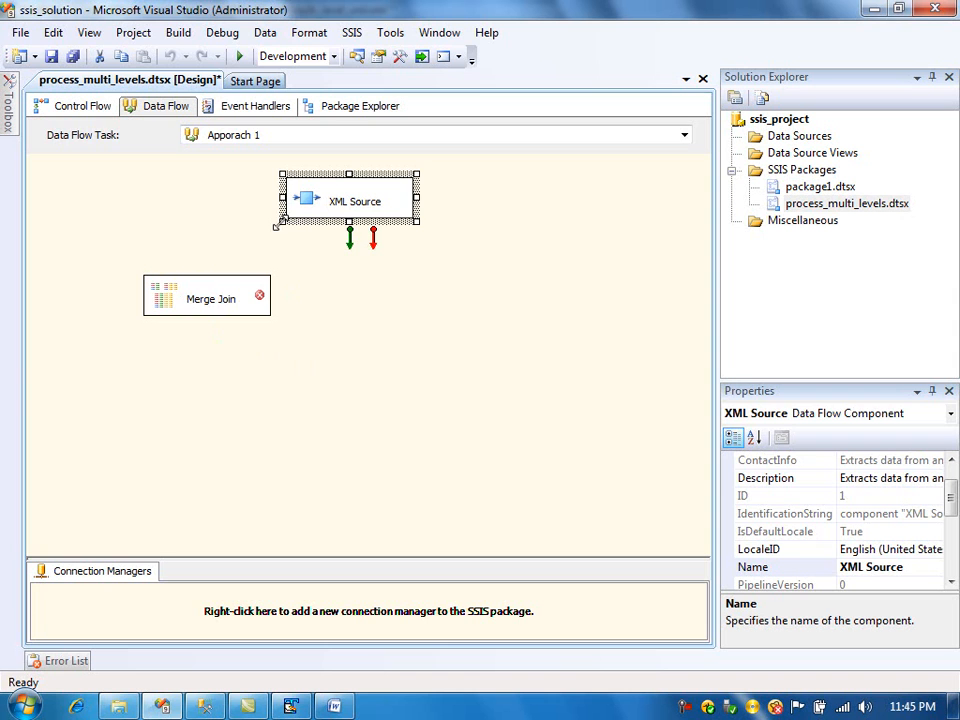
{"action": "left_click", "coordinate": [220, 312]}
{"action": "left_click_drag", "start_coordinate": [222, 298], "coordinate": [223, 321]}
{"action": "left_click", "coordinate": [320, 212]}
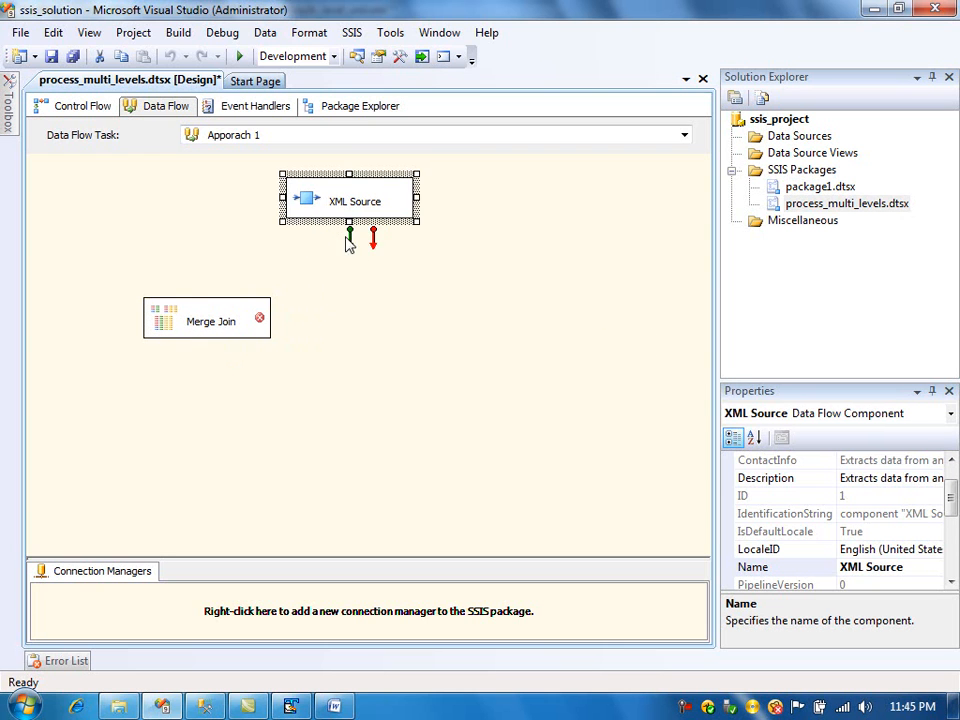
{"action": "left_click_drag", "start_coordinate": [350, 242], "coordinate": [326, 240]}
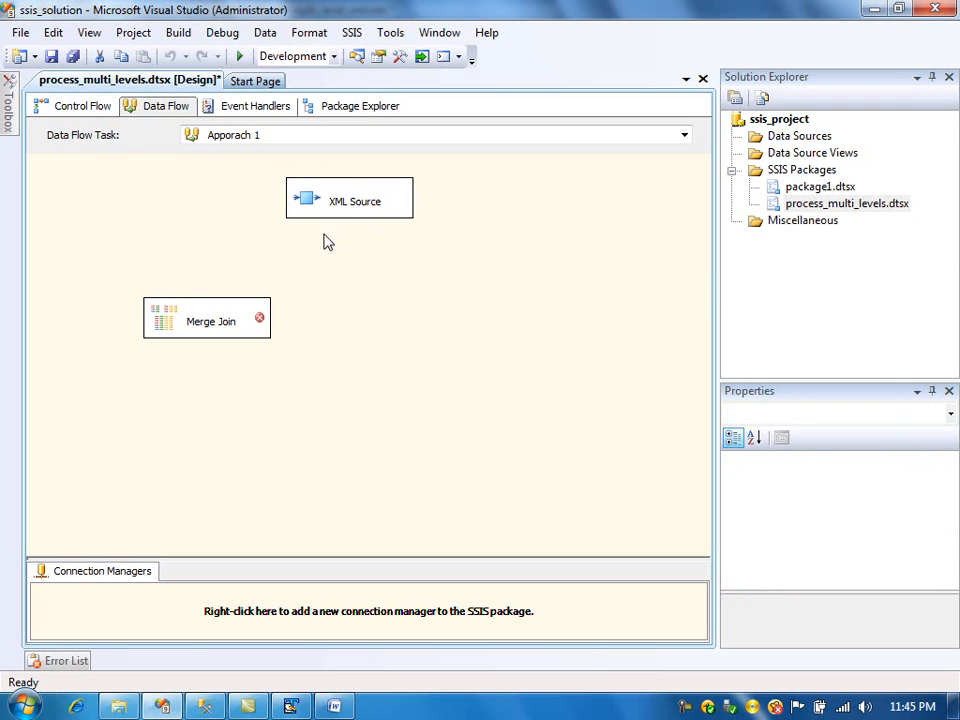
- Look at the first book's author element in the XML file
{"action": "left_click", "coordinate": [290, 706]}
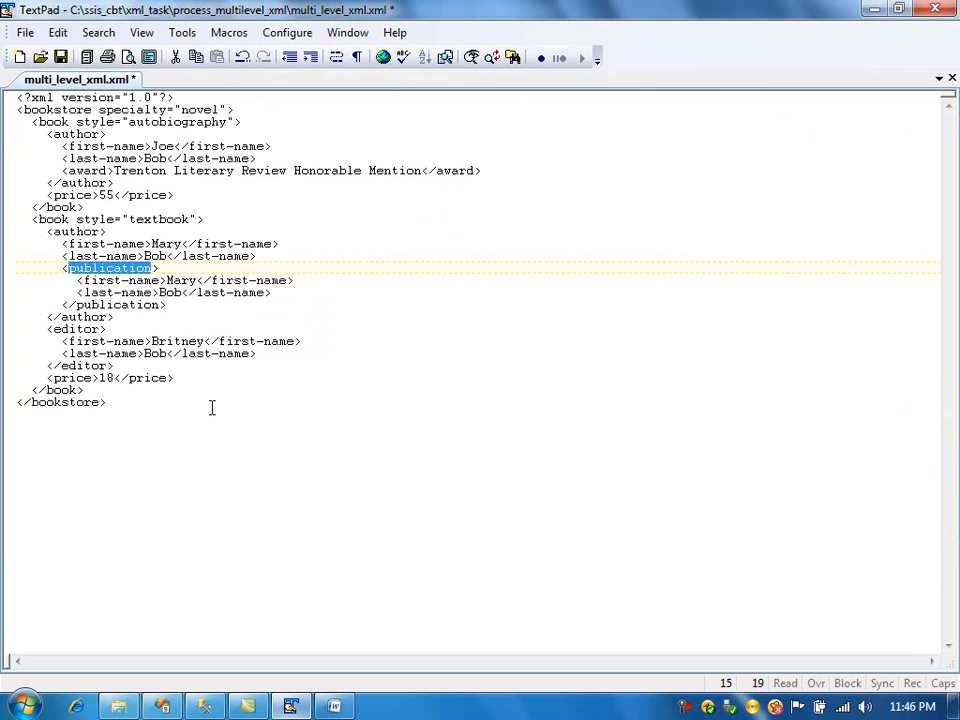
{"action": "left_click_drag", "start_coordinate": [34, 122], "coordinate": [101, 134]}
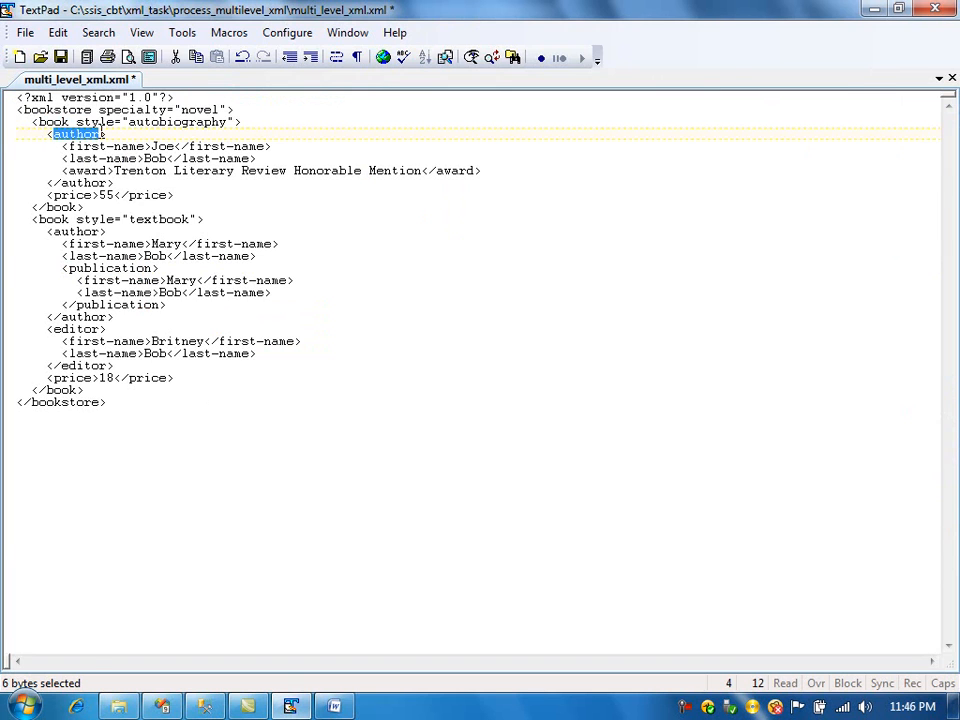
{"action": "key", "text": "alt+Tab"}
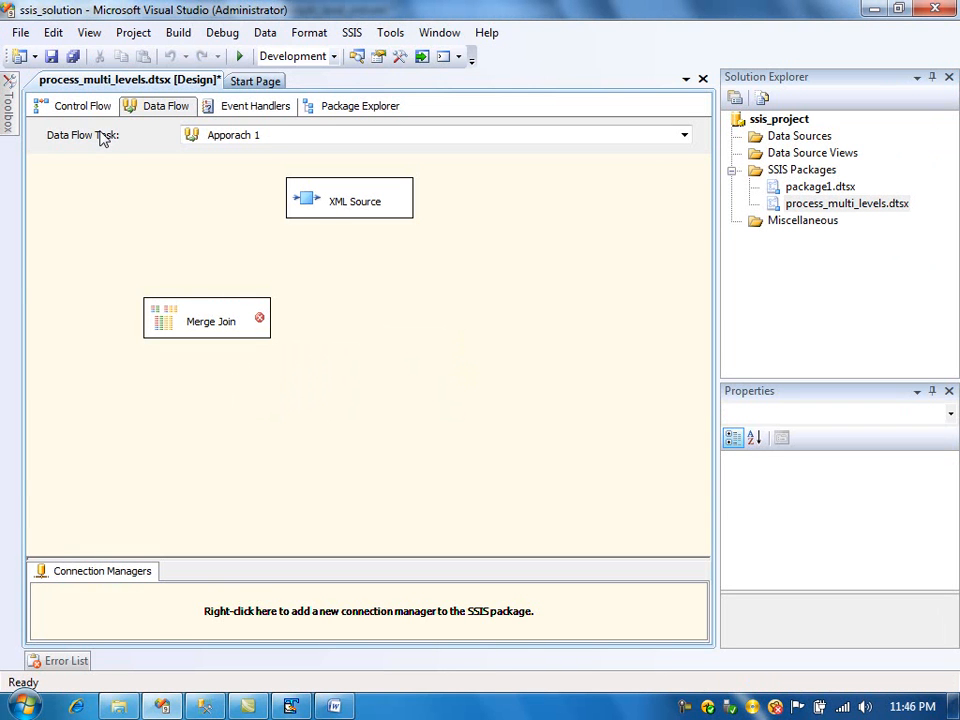
- Connect the XML Source's book output to the Merge Join Left Input
{"action": "left_click", "coordinate": [338, 212]}
{"action": "left_click_drag", "start_coordinate": [351, 247], "coordinate": [197, 306]}
{"action": "left_click", "coordinate": [350, 348]}
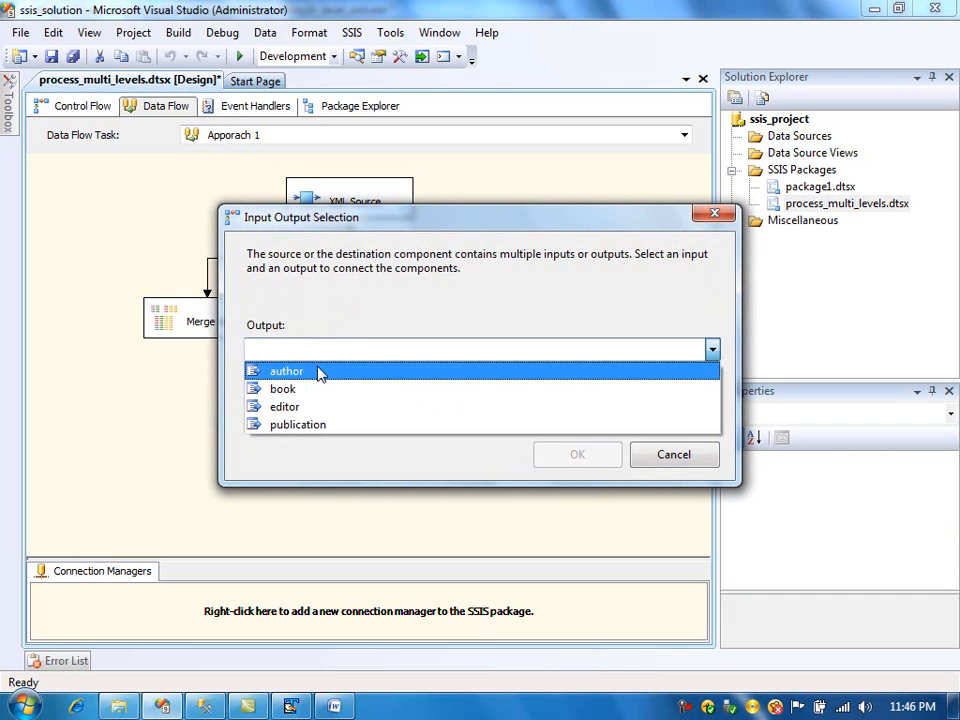
{"action": "left_click", "coordinate": [313, 392]}
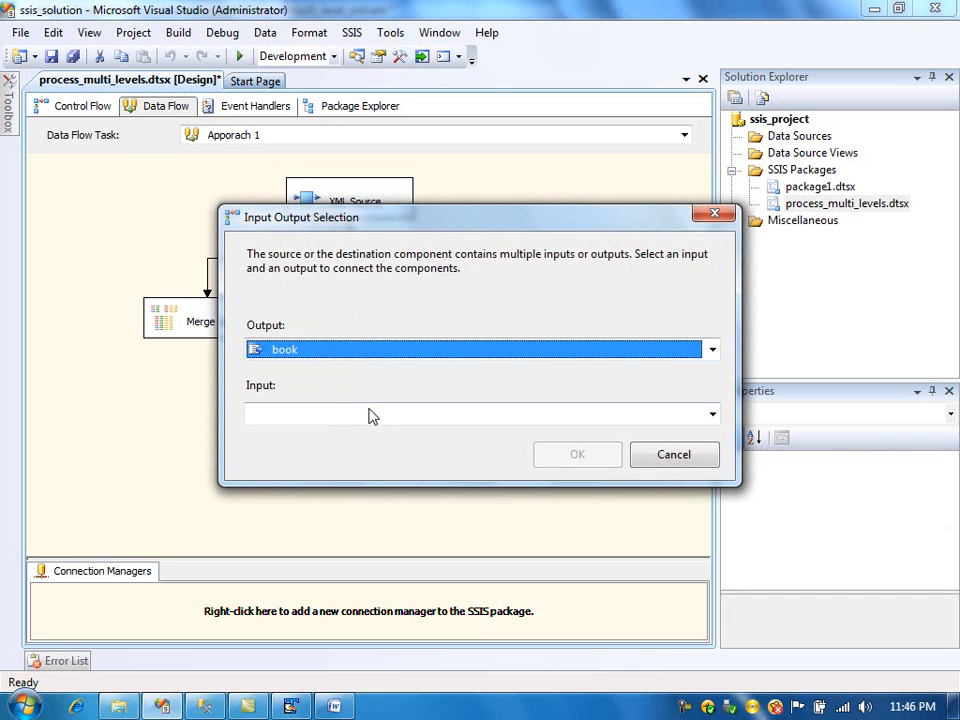
{"action": "left_click", "coordinate": [527, 416]}
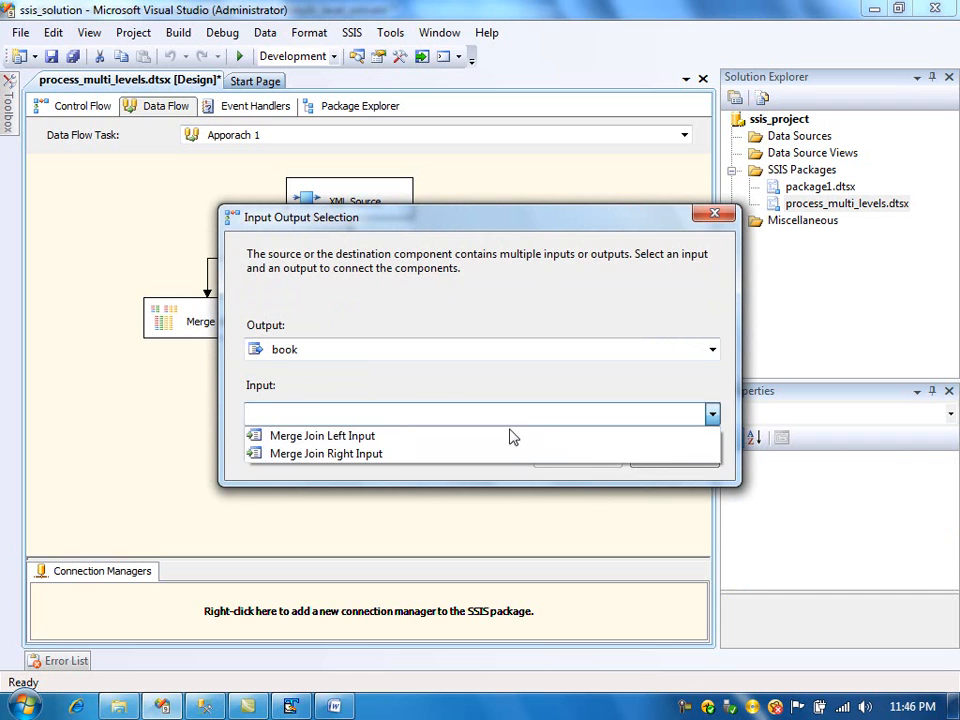
{"action": "left_click", "coordinate": [500, 437]}
{"action": "left_click", "coordinate": [575, 462]}
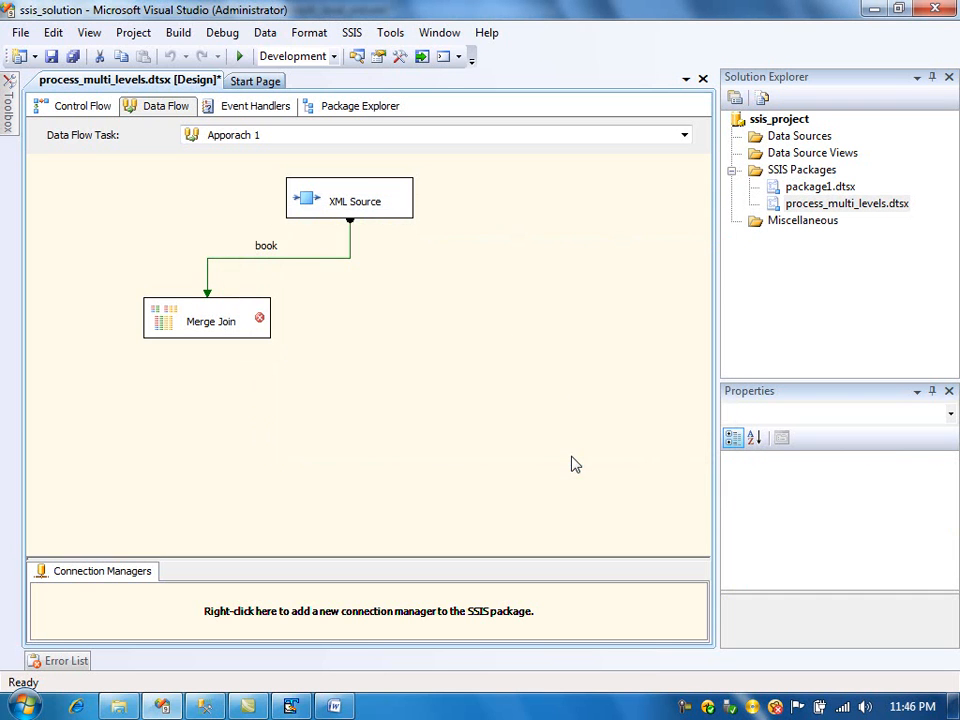
- Connect the XML Source's editor output to the Merge Join Right Input
{"action": "left_click", "coordinate": [385, 207]}
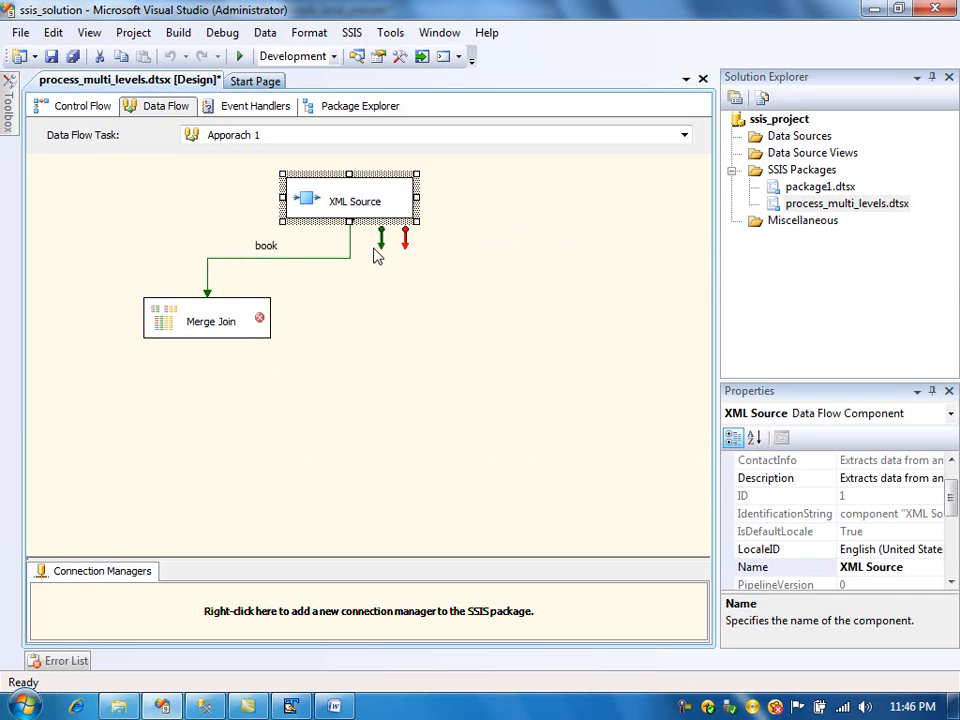
{"action": "left_click_drag", "start_coordinate": [382, 243], "coordinate": [250, 307]}
{"action": "left_click", "coordinate": [345, 349]}
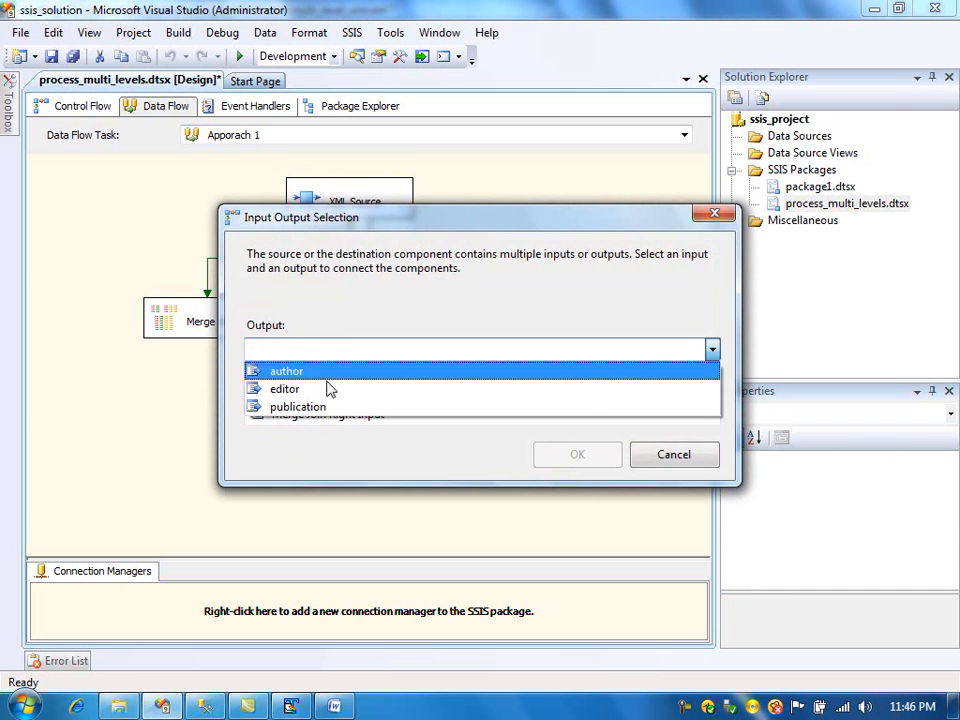
{"action": "left_click", "coordinate": [327, 399]}
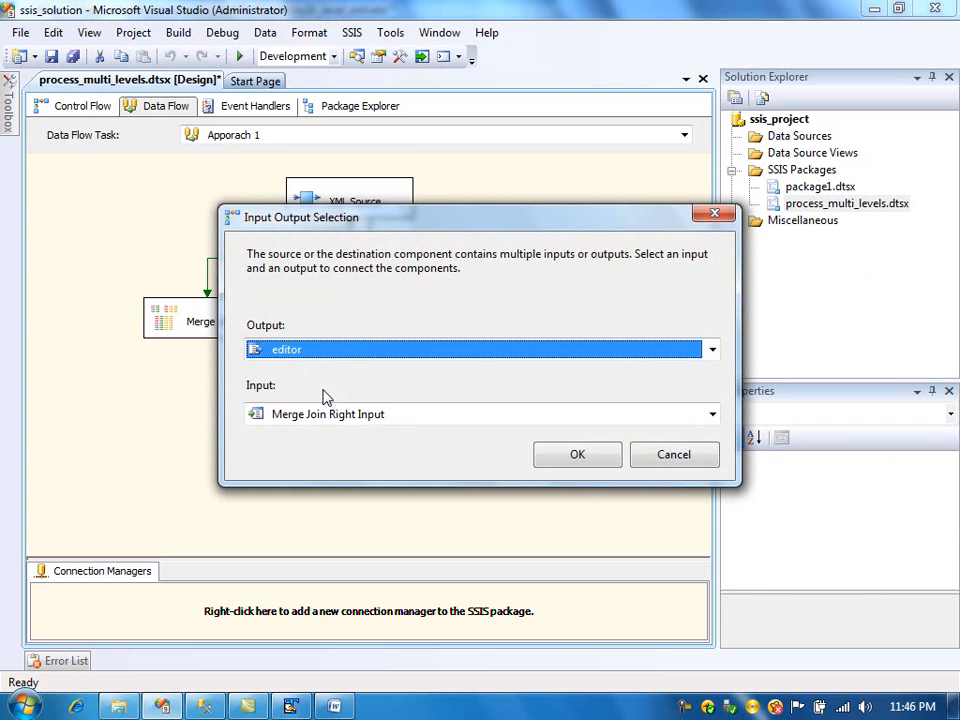
{"action": "left_click", "coordinate": [572, 456]}
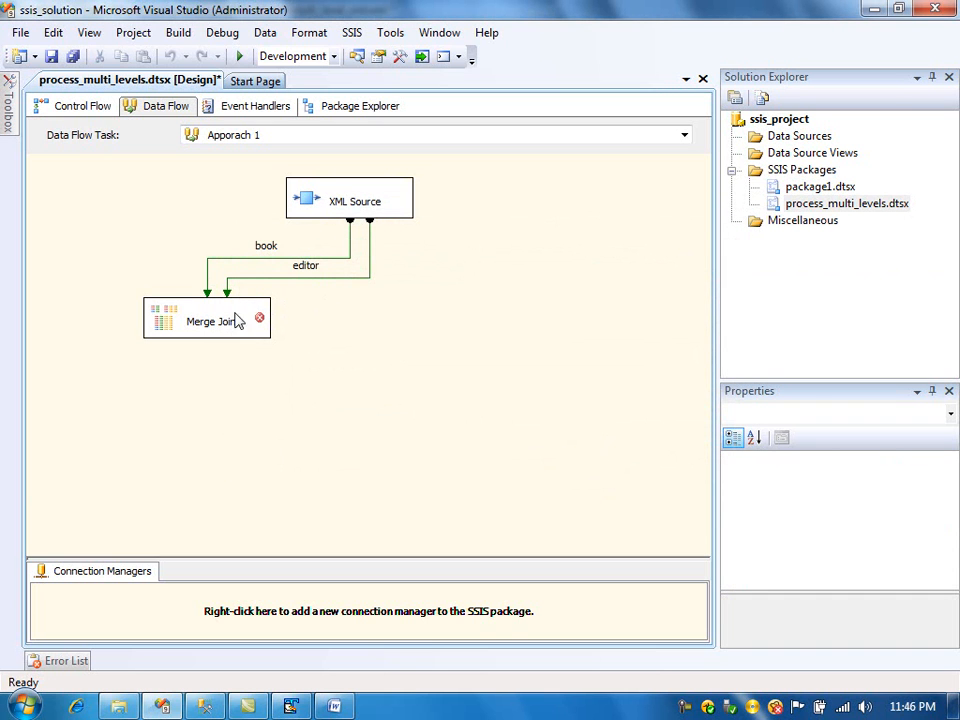
- Open the Merge Join editor and include the book's style and price columns in the output
{"action": "double_click", "coordinate": [195, 325]}
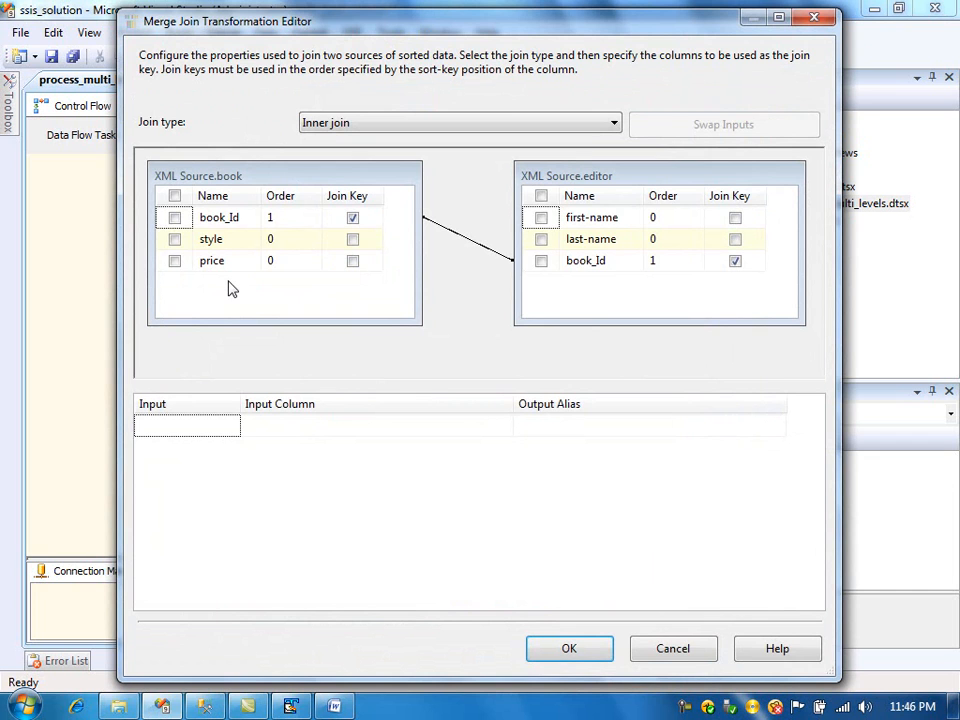
{"action": "left_click", "coordinate": [174, 240]}
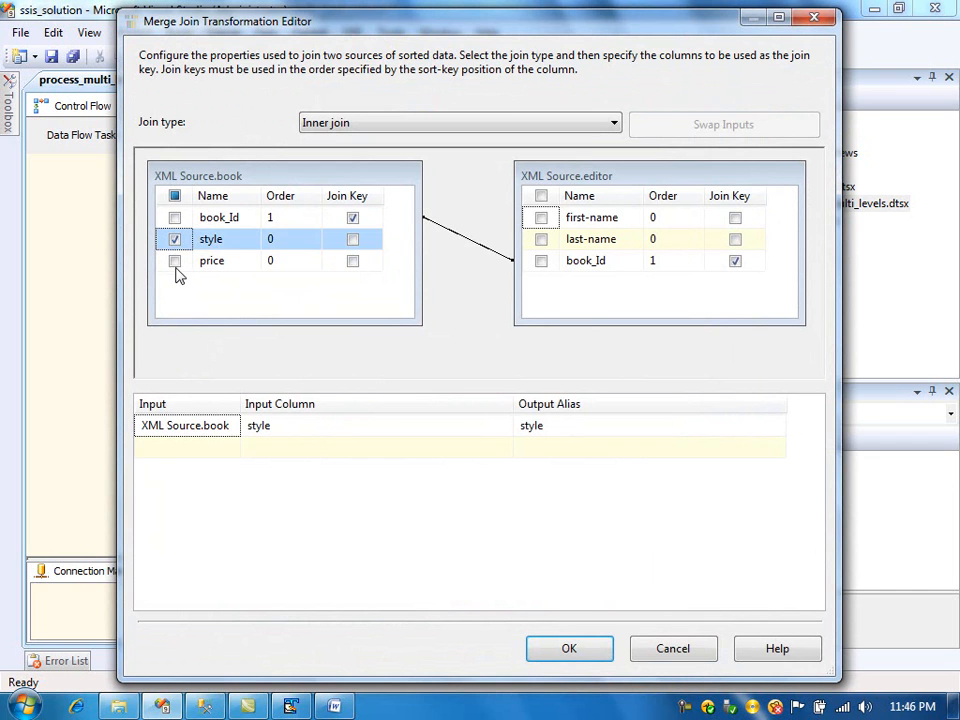
{"action": "left_click", "coordinate": [175, 261]}
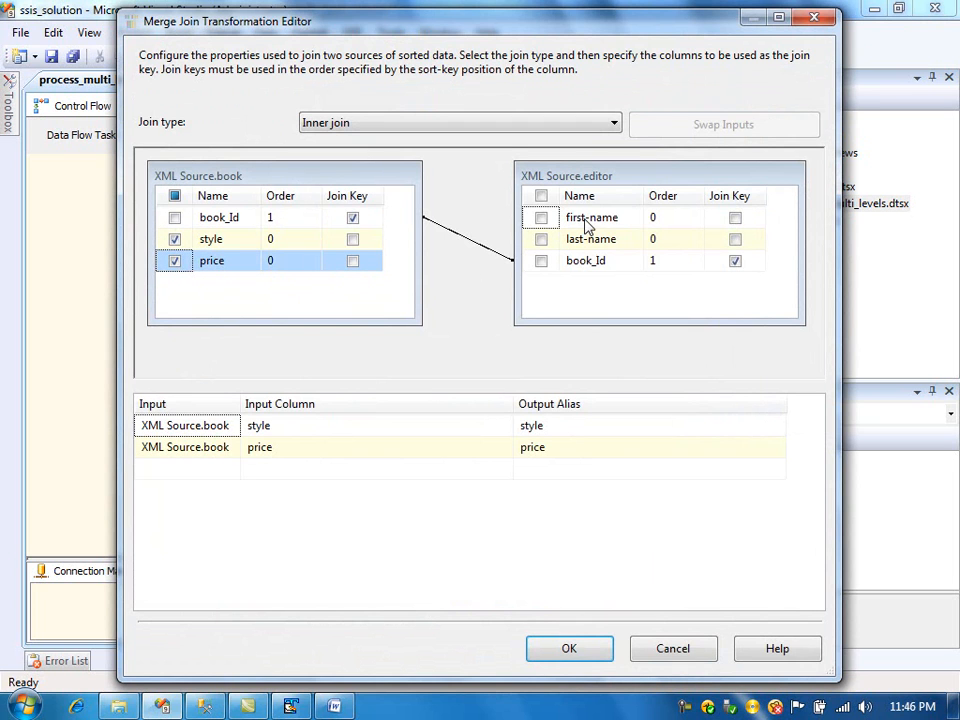
- Include the editor's first-name and last-name columns, aliased as editor-first-name and editor-last-name
{"action": "left_click", "coordinate": [540, 218]}
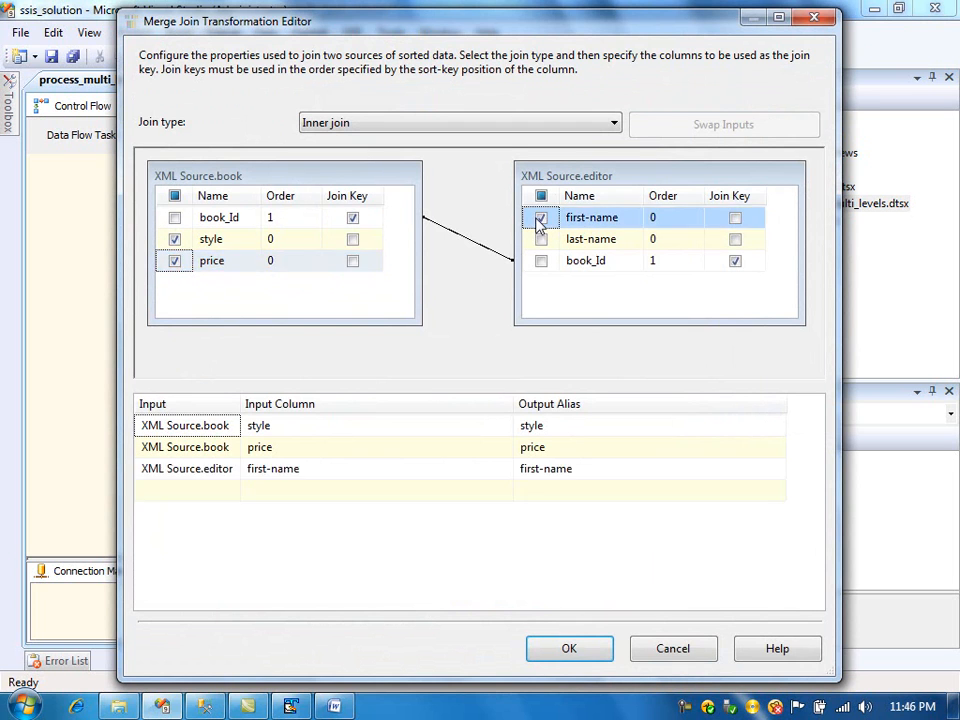
{"action": "left_click", "coordinate": [596, 469]}
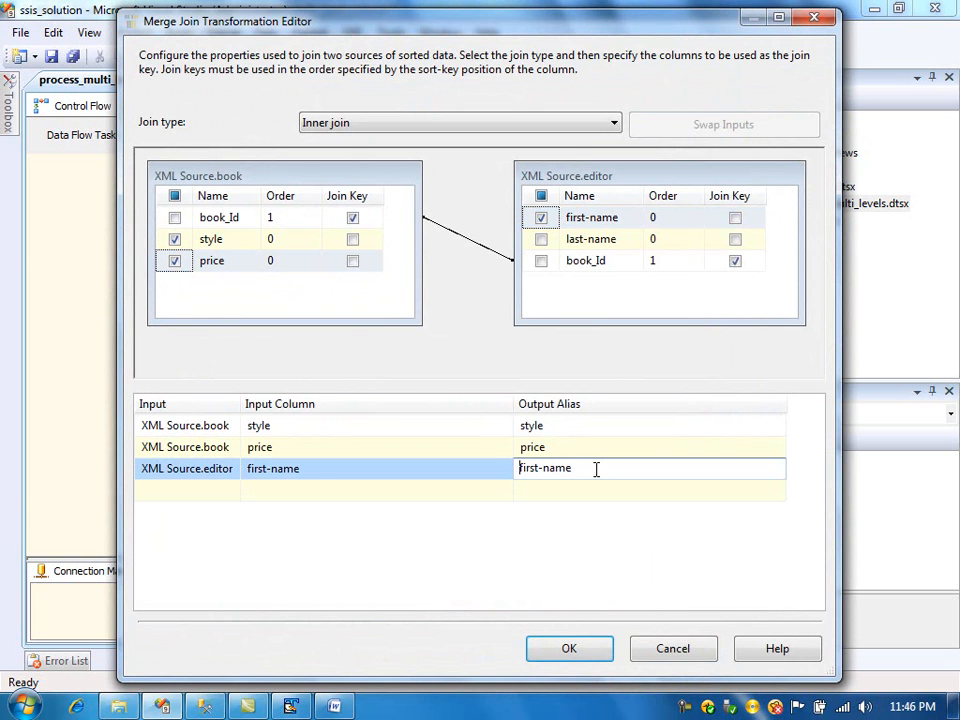
{"action": "key", "text": "Home"}
{"action": "type", "text": "editor-"}
{"action": "left_click", "coordinate": [541, 239]}
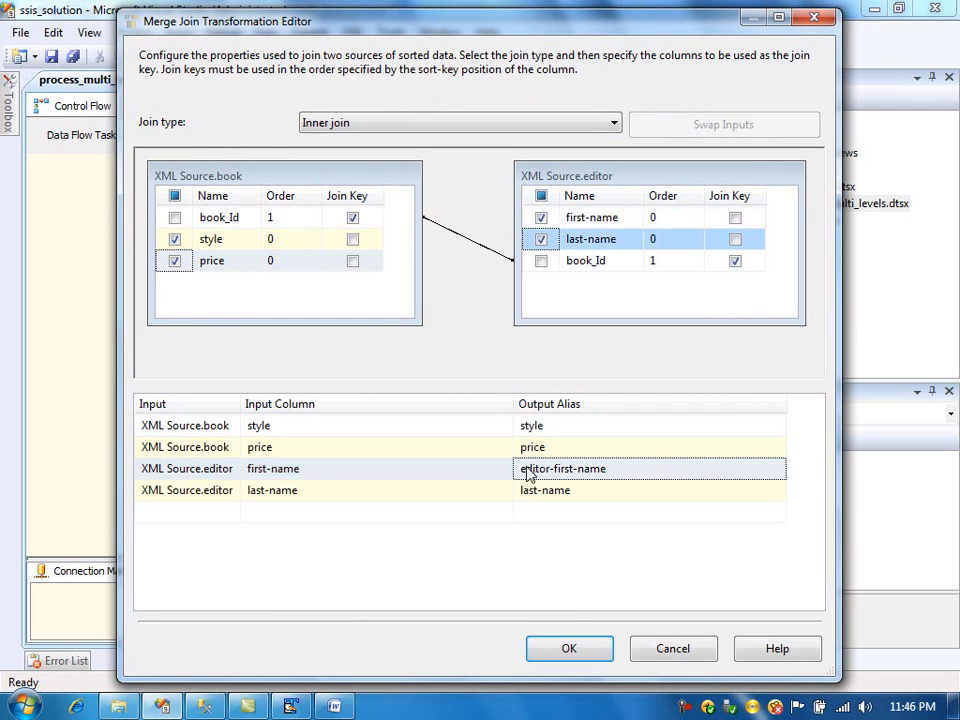
{"action": "left_click", "coordinate": [576, 490]}
{"action": "type", "text": "editor-"}
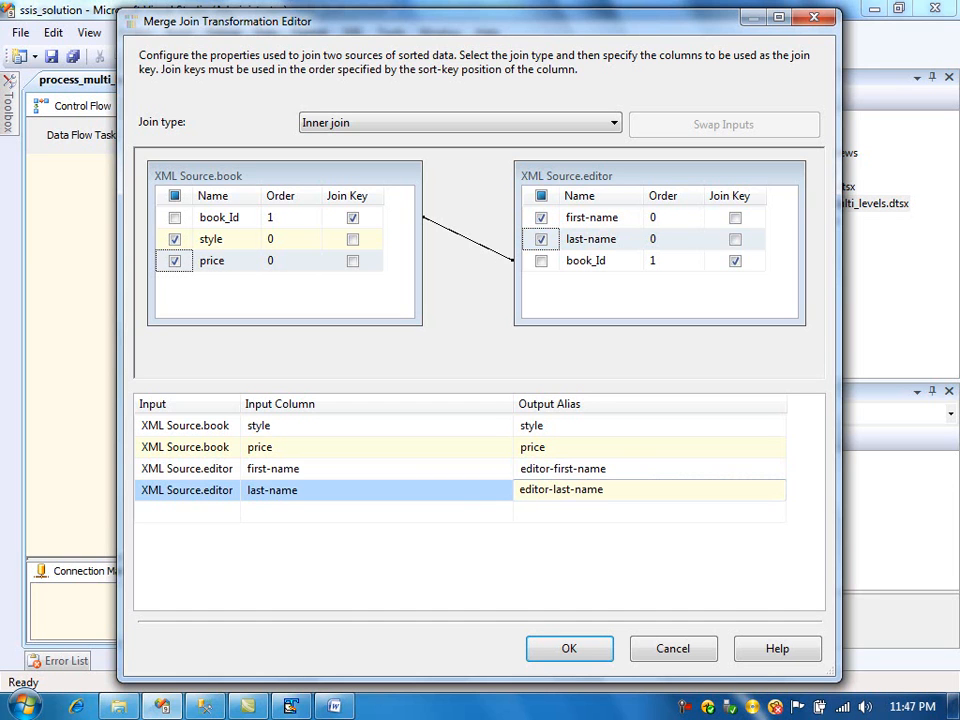
- Include the book's book_Id column in the Merge Join output
{"action": "left_click", "coordinate": [175, 218]}
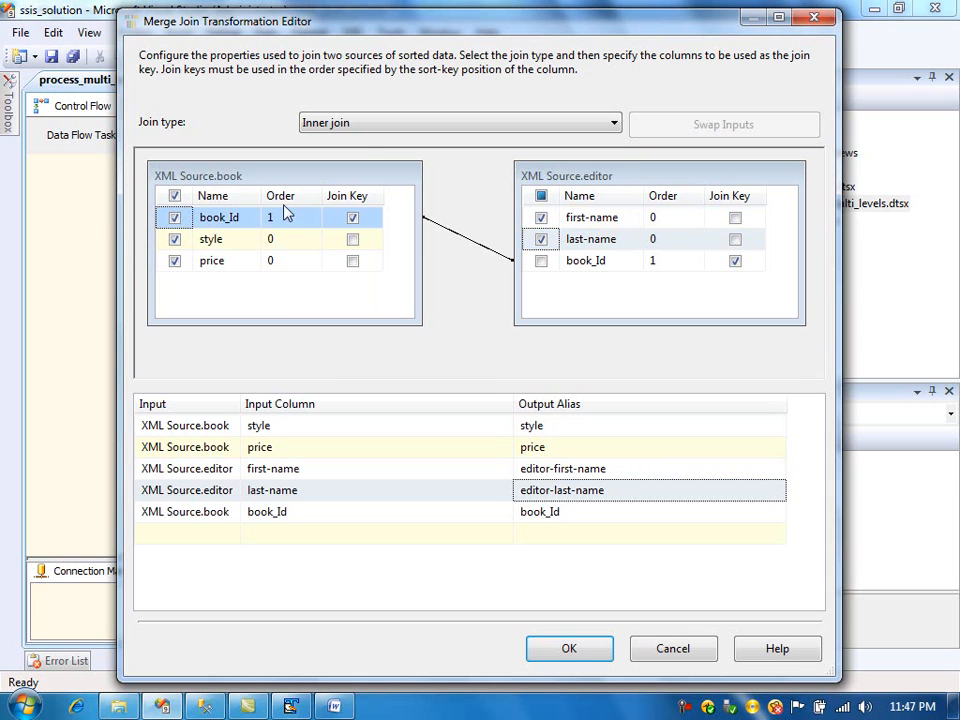
{"action": "left_click", "coordinate": [382, 127]}
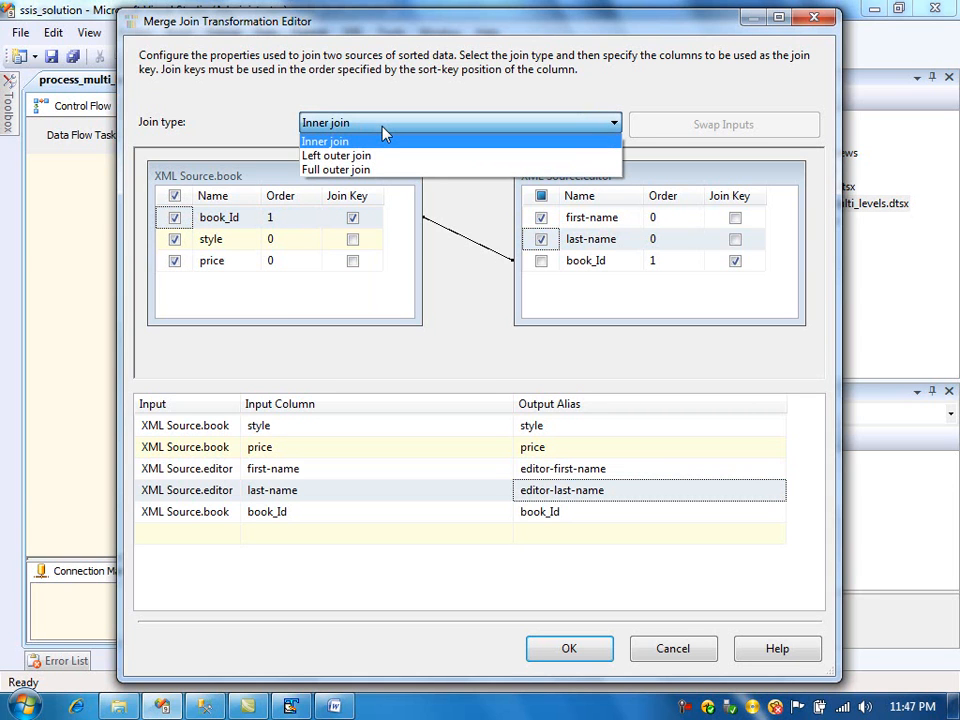
{"action": "left_click", "coordinate": [382, 128]}
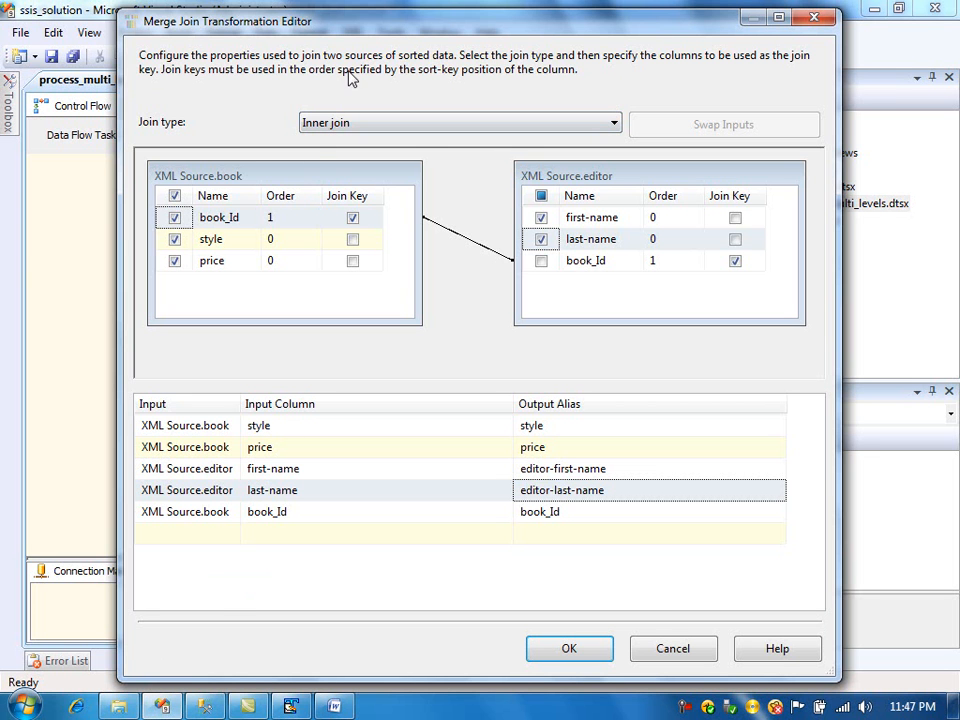
{"action": "left_click_drag", "start_coordinate": [384, 24], "coordinate": [316, 38]}
- Switch to the XML file and examine the two book elements and the second book's editor element
{"action": "left_click", "coordinate": [290, 706]}
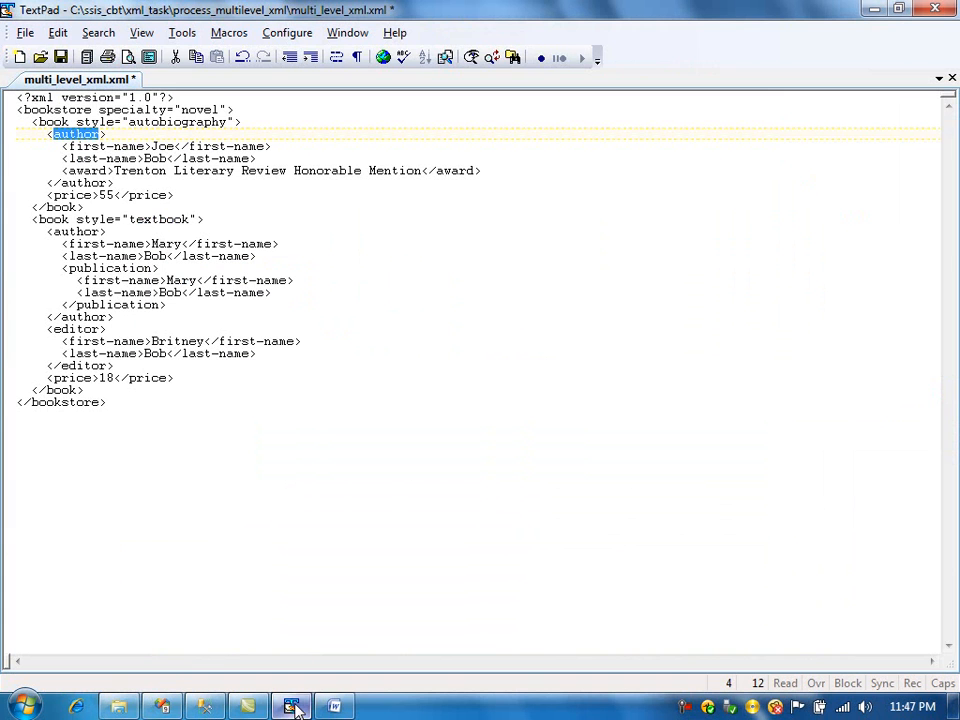
{"action": "left_click_drag", "start_coordinate": [38, 121], "coordinate": [72, 121]}
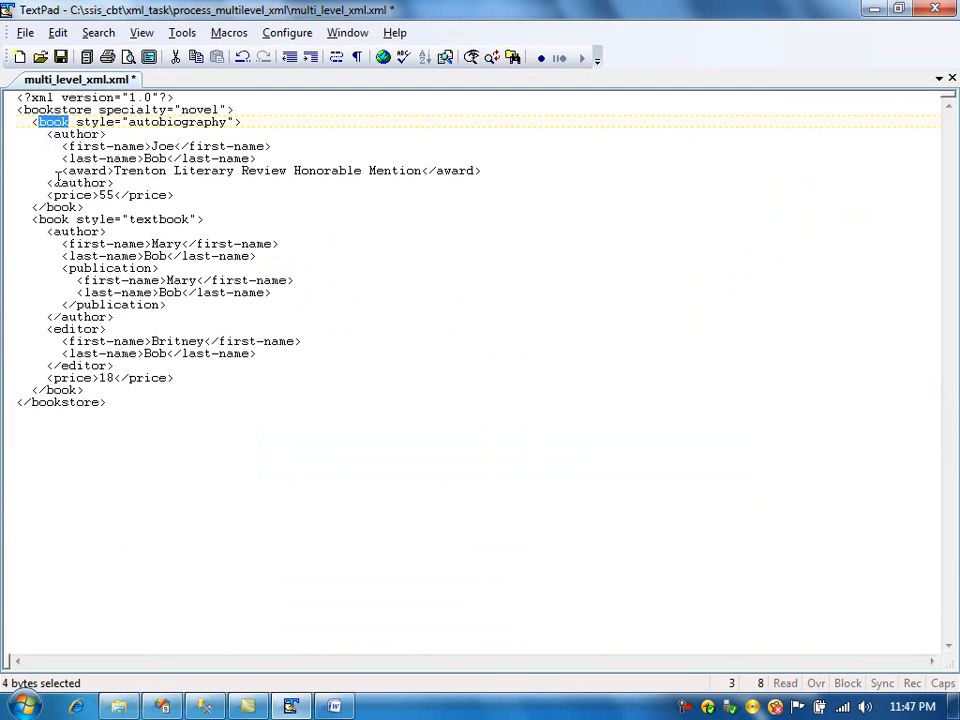
{"action": "left_click_drag", "start_coordinate": [31, 122], "coordinate": [125, 396]}
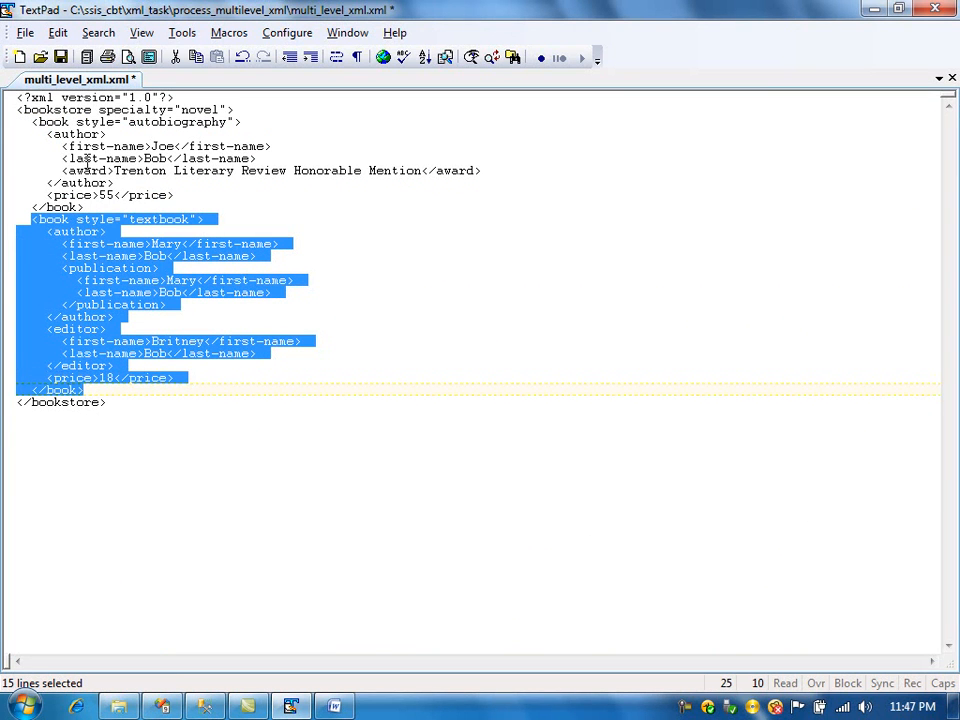
{"action": "left_click_drag", "start_coordinate": [38, 122], "coordinate": [60, 123]}
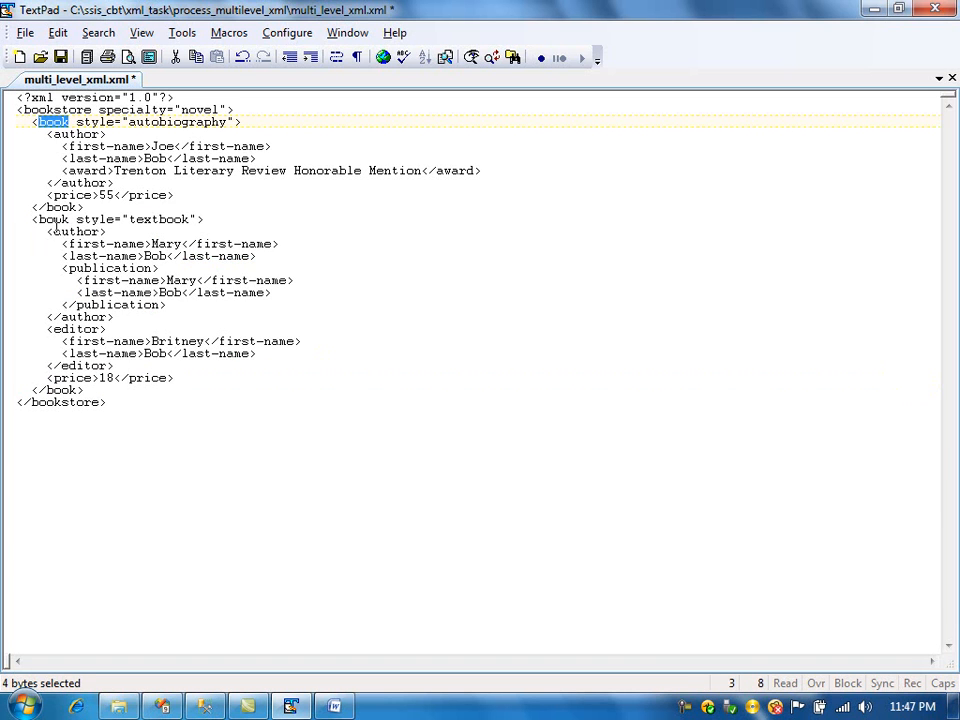
{"action": "left_click_drag", "start_coordinate": [54, 330], "coordinate": [100, 330]}
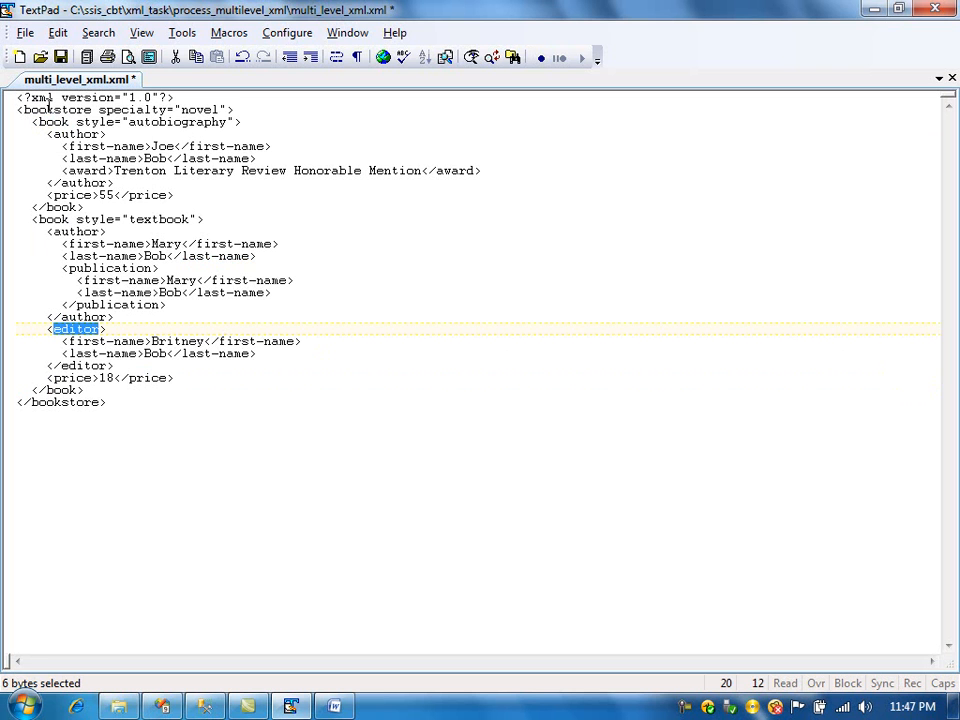
{"action": "left_click_drag", "start_coordinate": [30, 121], "coordinate": [95, 206]}
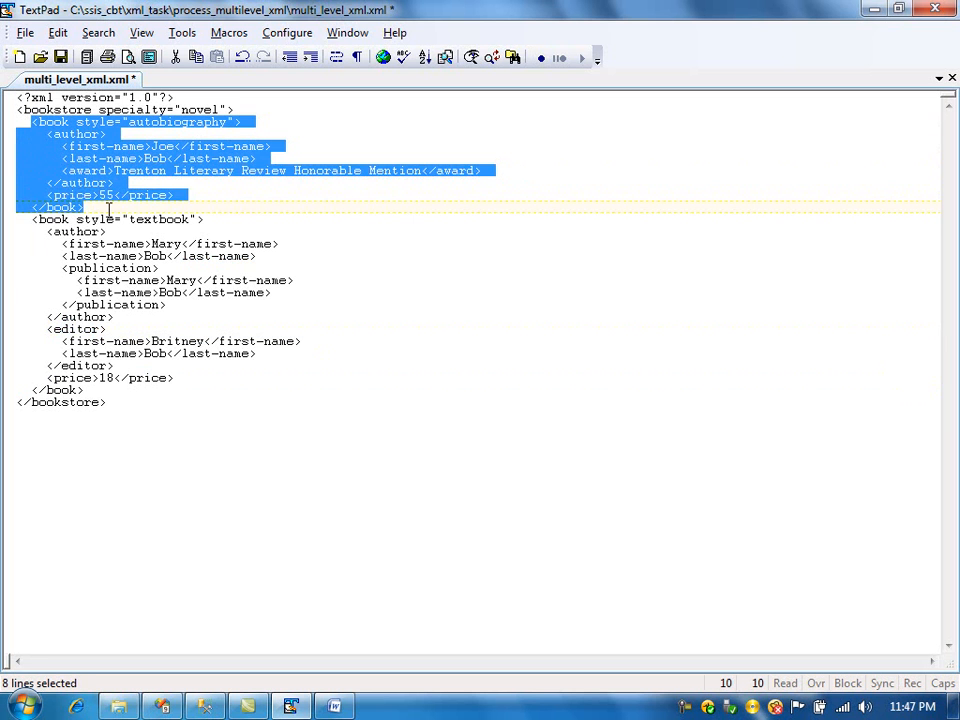
{"action": "left_click", "coordinate": [108, 211]}
- Return to the Merge Join editor, set the join type to Left outer join and apply it
{"action": "left_click", "coordinate": [164, 705]}
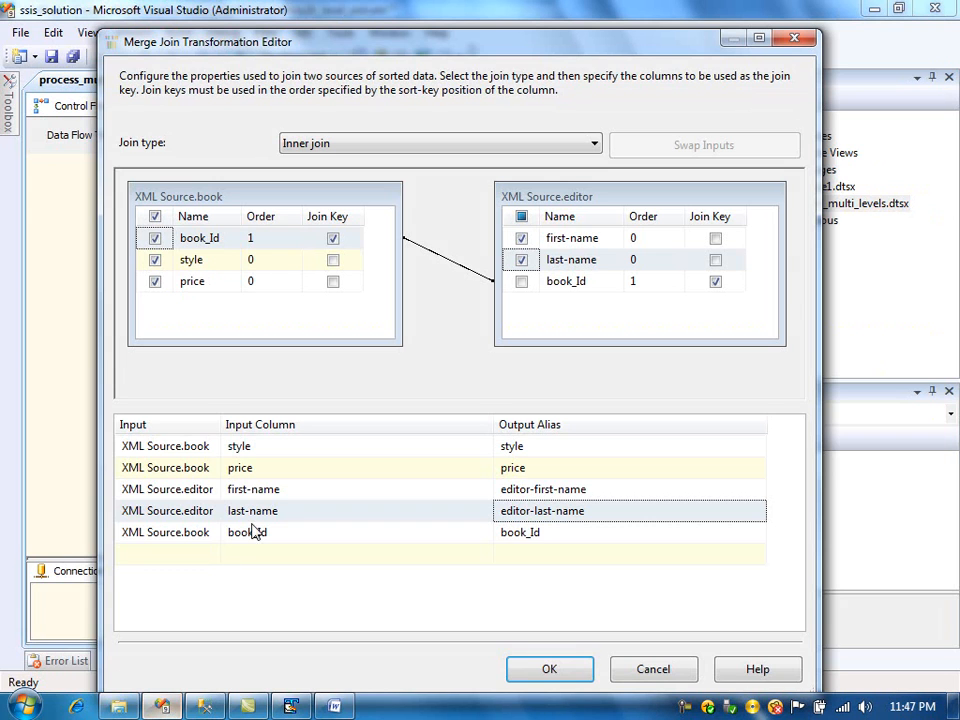
{"action": "left_click", "coordinate": [405, 147]}
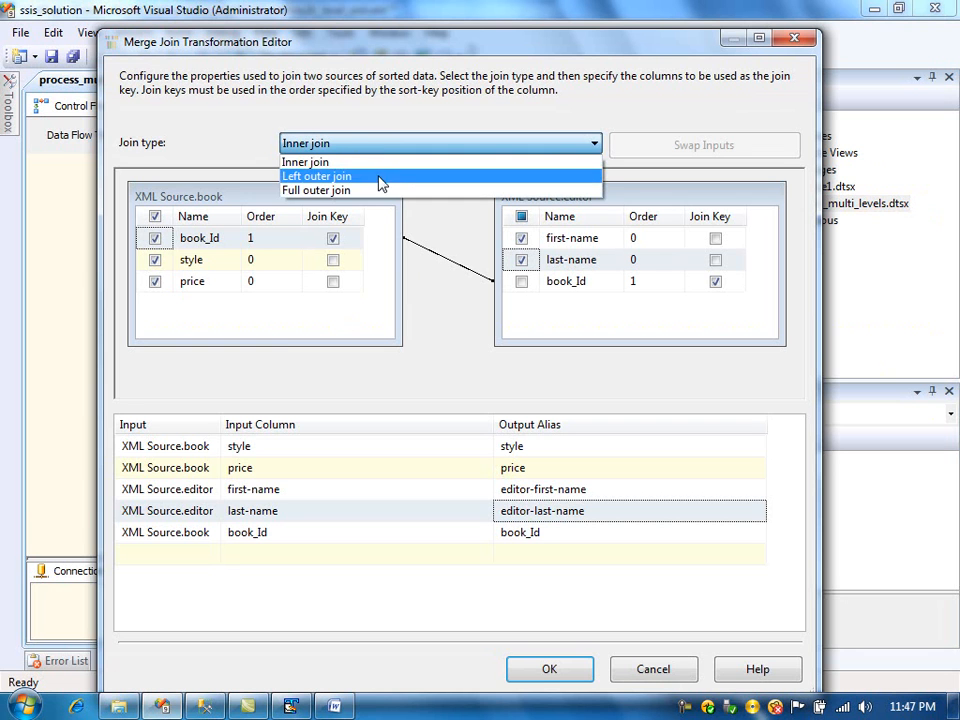
{"action": "left_click", "coordinate": [381, 179]}
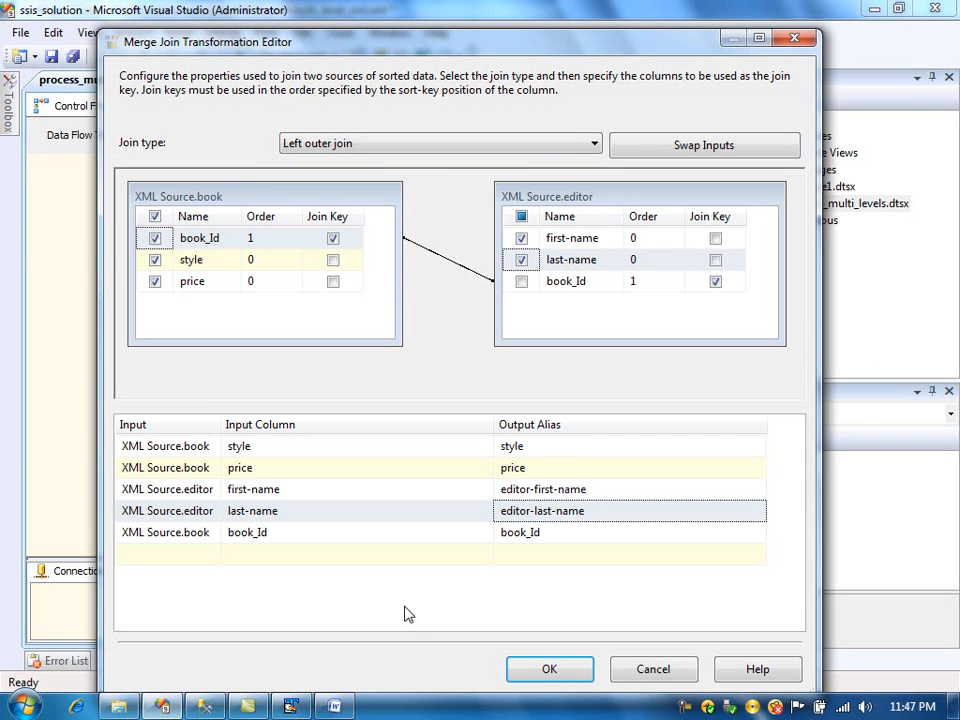
{"action": "left_click", "coordinate": [553, 669]}
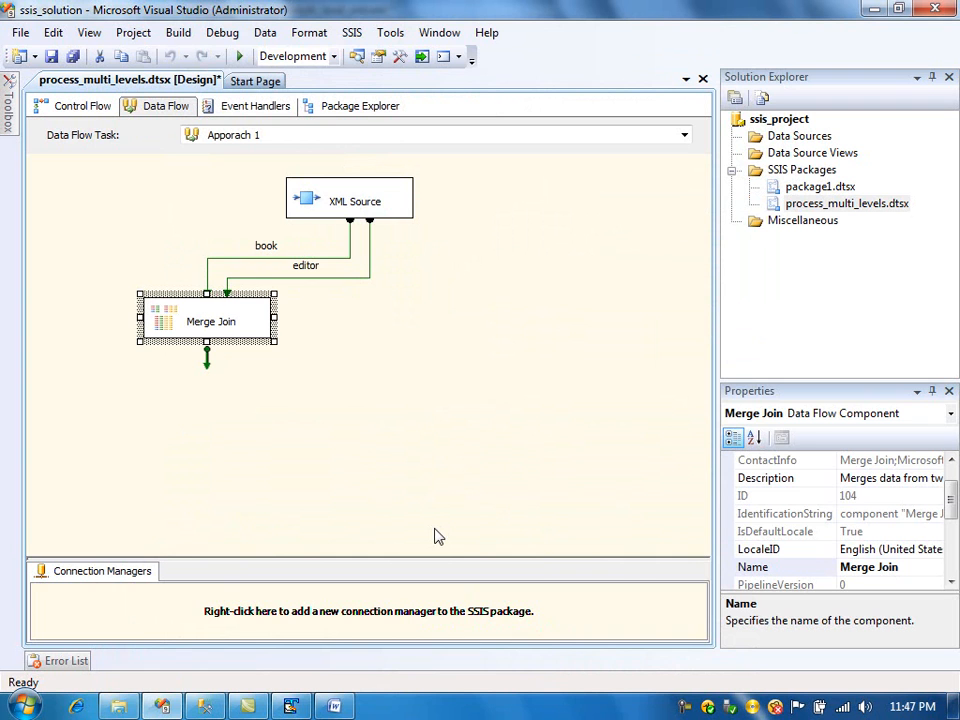
- Move the Merge Join further left and tidy the book and editor paths from the XML Source
{"action": "left_click_drag", "start_coordinate": [208, 324], "coordinate": [164, 318]}
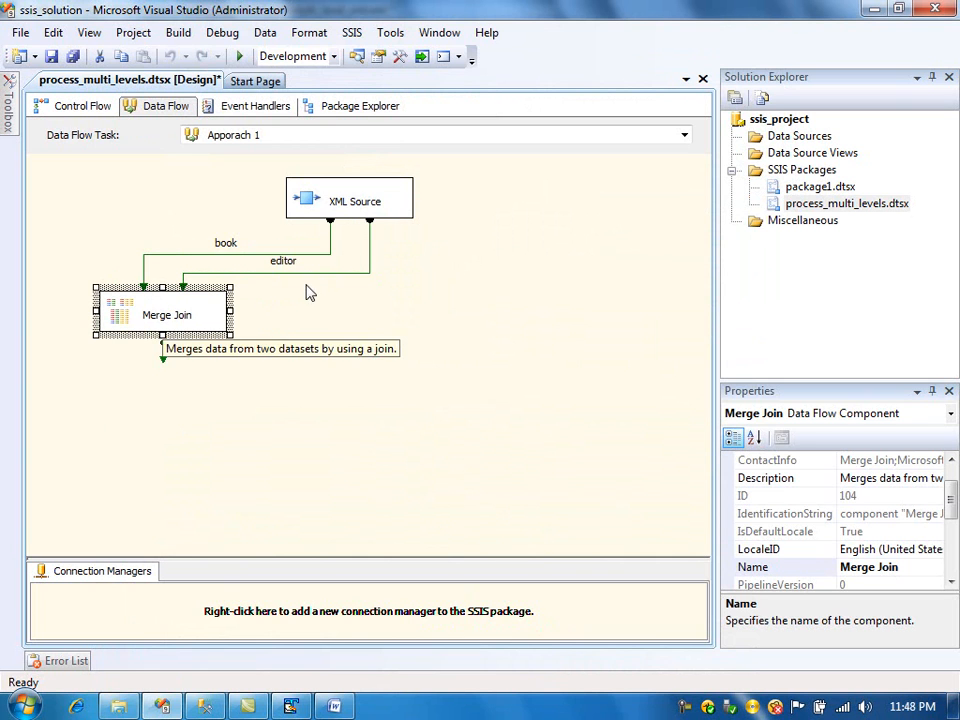
{"action": "left_click", "coordinate": [322, 232]}
{"action": "left_click_drag", "start_coordinate": [305, 232], "coordinate": [310, 232]}
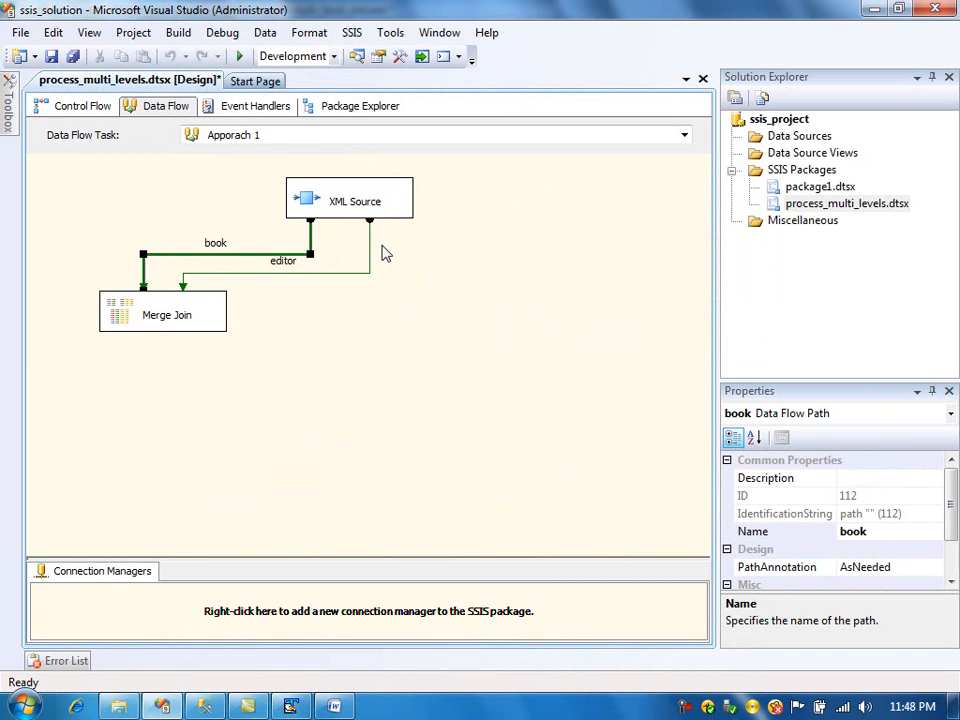
{"action": "left_click_drag", "start_coordinate": [369, 242], "coordinate": [333, 240]}
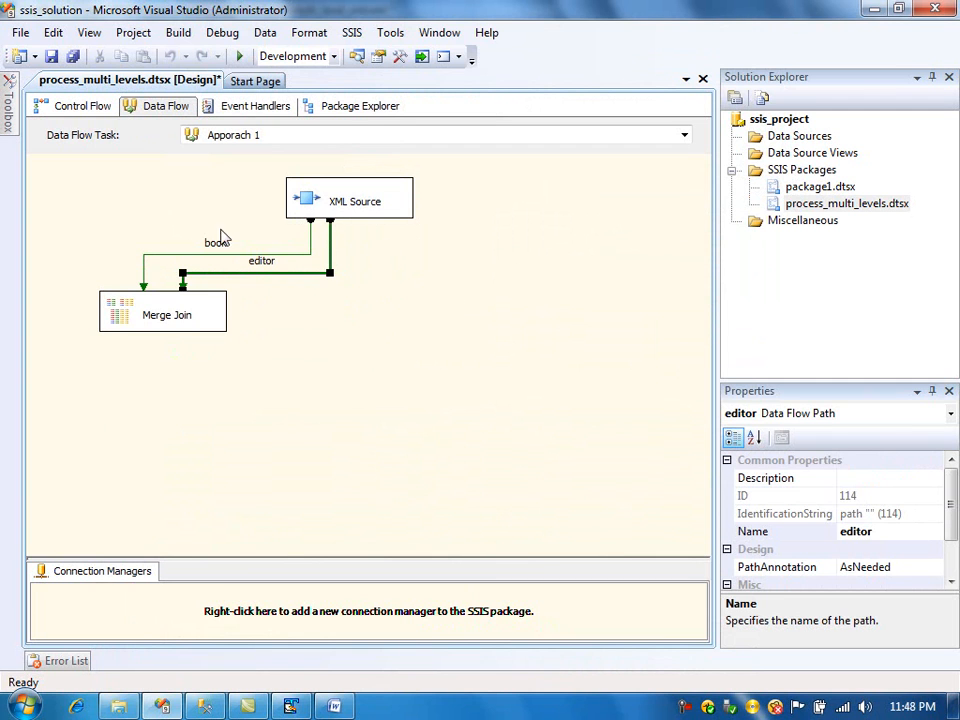
{"action": "left_click", "coordinate": [364, 206]}
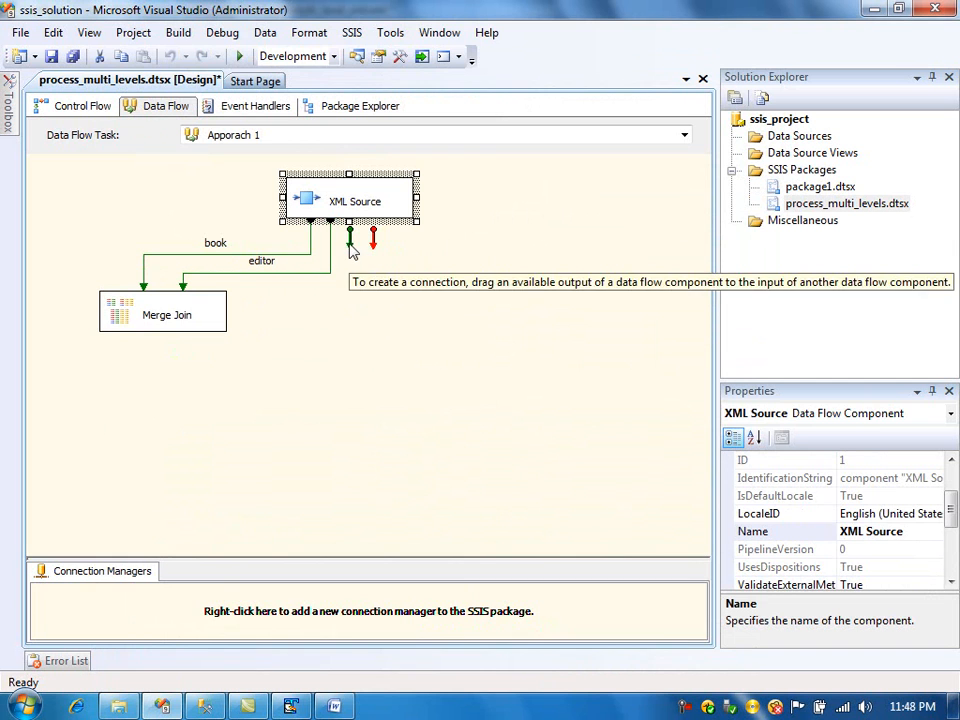
- Add two more Merge Join components below the first one and position them side by side
{"action": "mouse_move", "coordinate": [8, 105]}
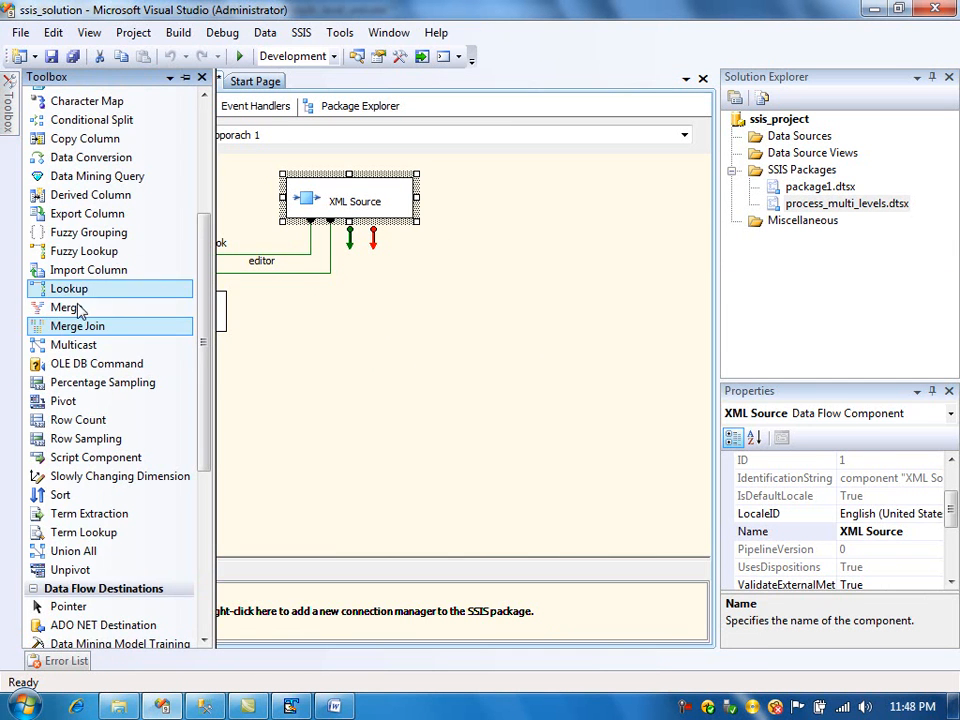
{"action": "left_click_drag", "start_coordinate": [85, 326], "coordinate": [305, 400]}
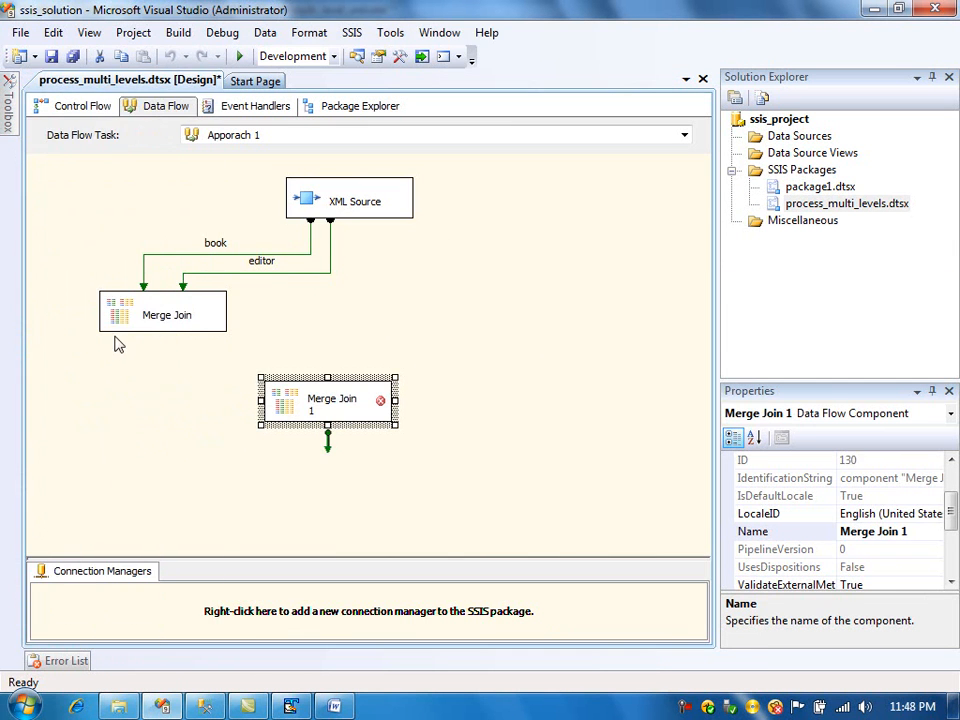
{"action": "mouse_move", "coordinate": [8, 103]}
{"action": "left_click_drag", "start_coordinate": [78, 330], "coordinate": [575, 405]}
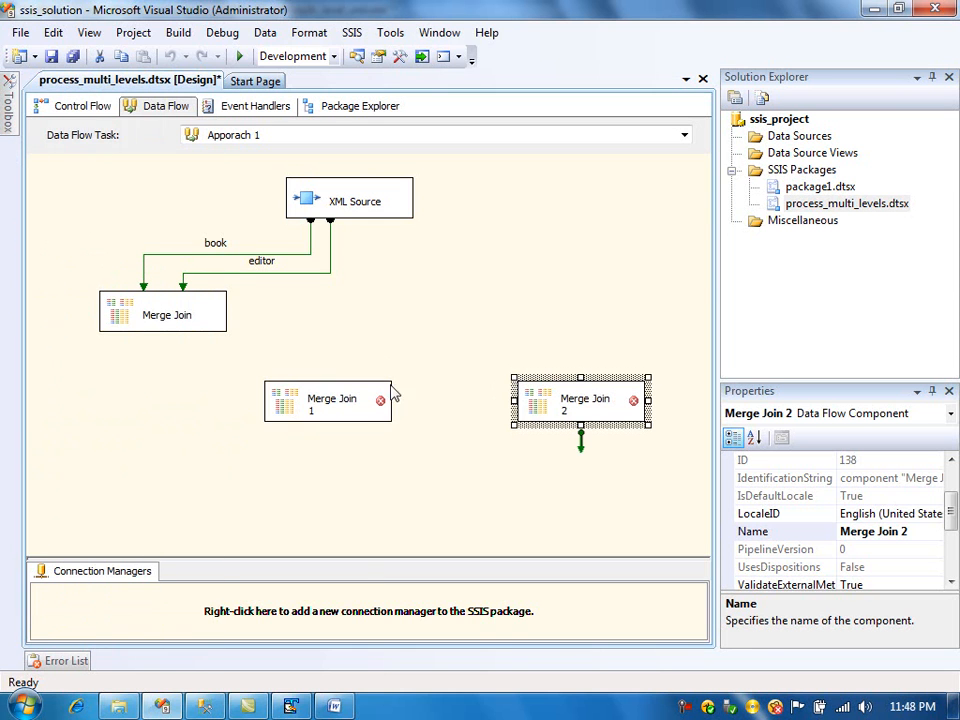
{"action": "left_click_drag", "start_coordinate": [310, 405], "coordinate": [274, 390]}
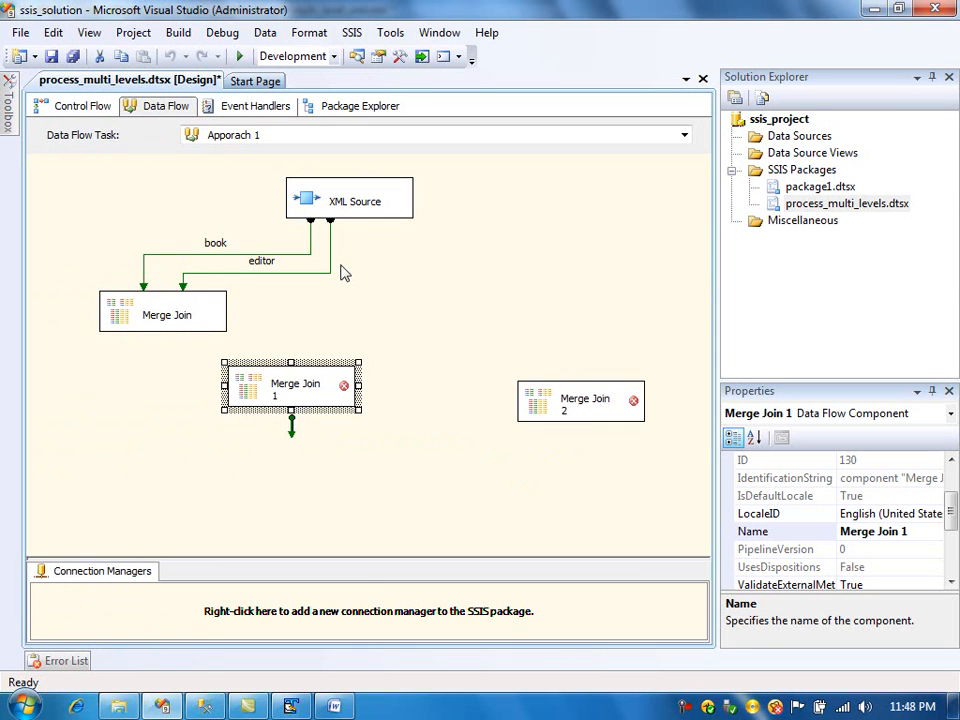
- Connect the XML Source's author output to Merge Join 1 as its right input
{"action": "left_click", "coordinate": [355, 207]}
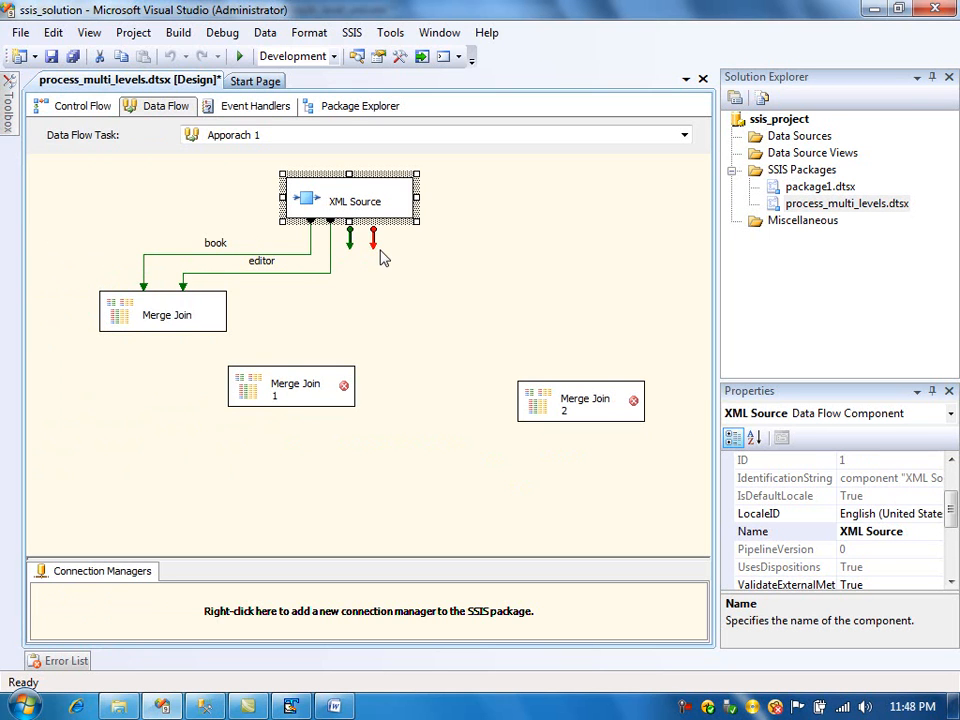
{"action": "left_click_drag", "start_coordinate": [350, 245], "coordinate": [317, 396]}
{"action": "left_click", "coordinate": [367, 348]}
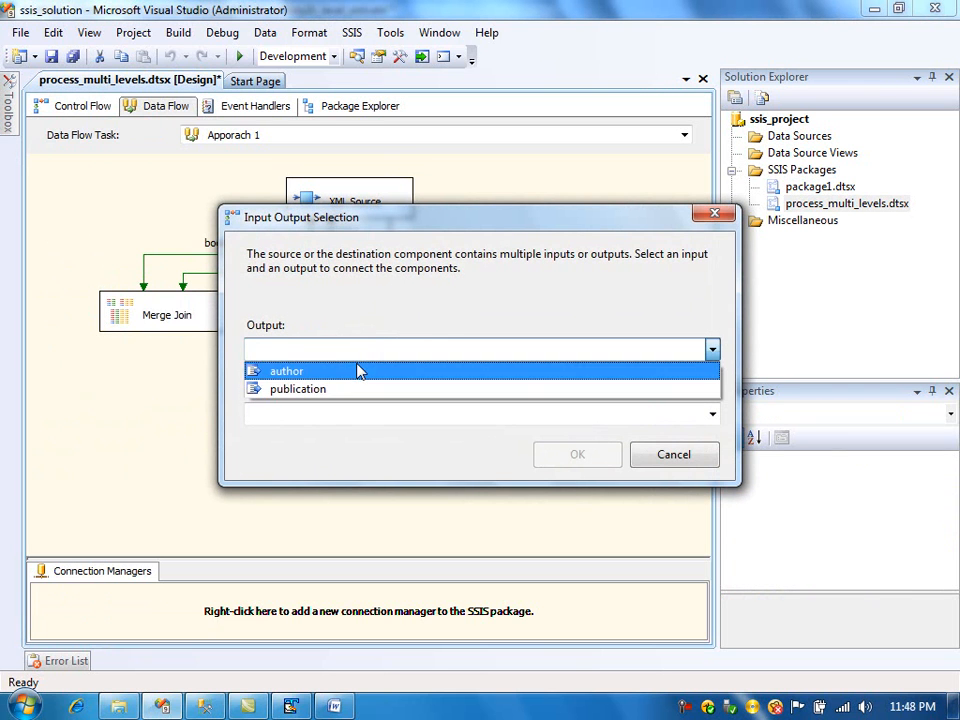
{"action": "left_click", "coordinate": [358, 370]}
{"action": "left_click", "coordinate": [368, 418]}
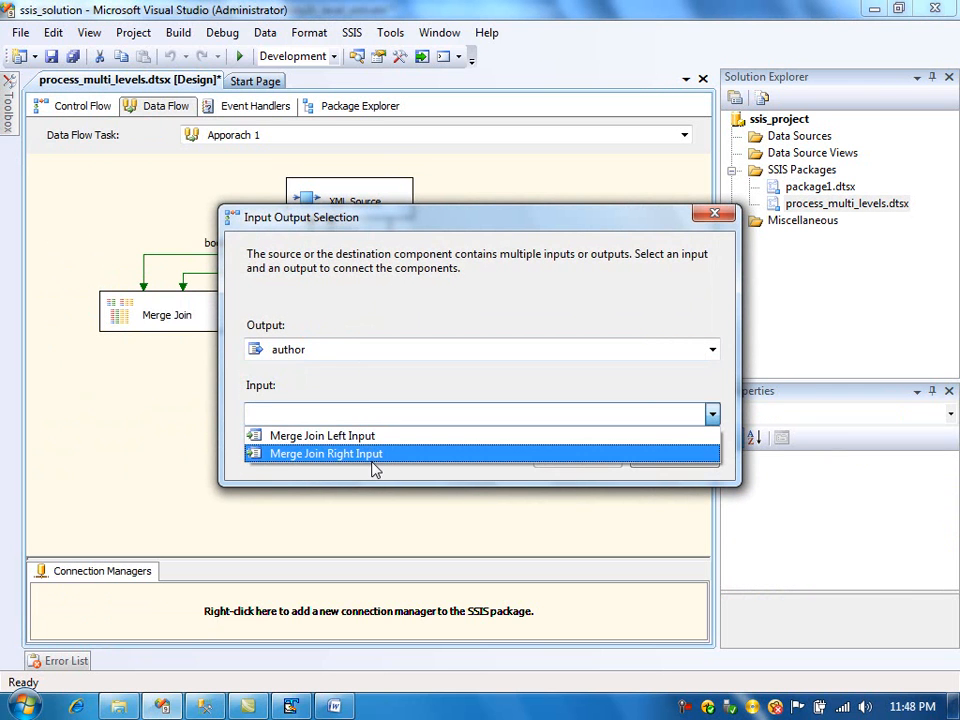
{"action": "left_click", "coordinate": [375, 455]}
{"action": "left_click", "coordinate": [559, 463]}
- Connect the first Merge Join's output to Merge Join 1 as its left input
{"action": "left_click", "coordinate": [148, 316]}
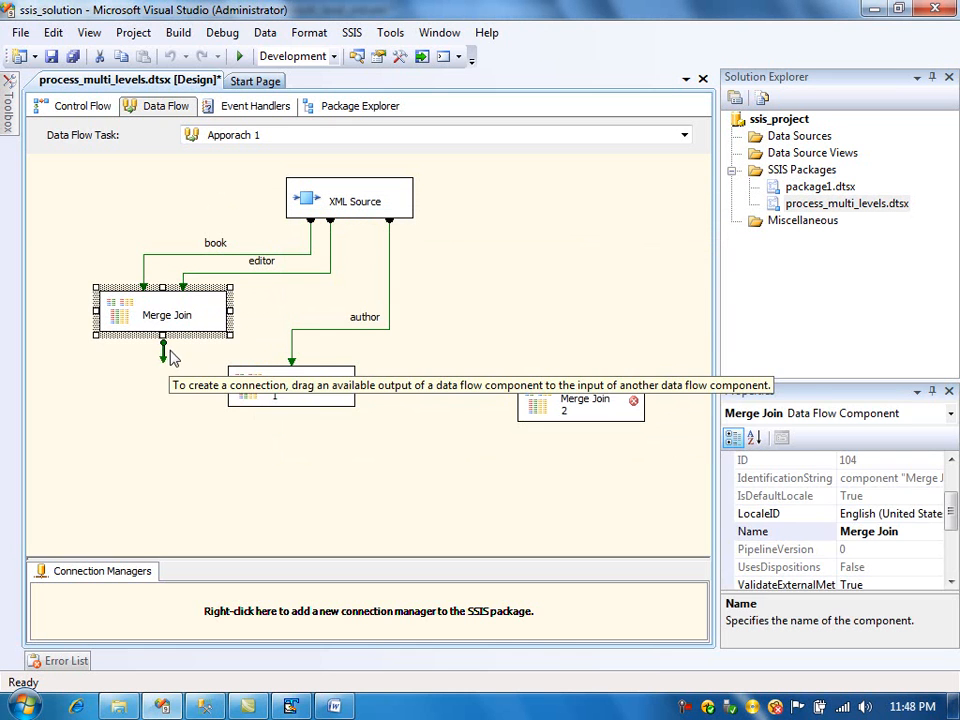
{"action": "left_click_drag", "start_coordinate": [161, 352], "coordinate": [253, 380]}
{"action": "left_click", "coordinate": [165, 326]}
{"action": "left_click_drag", "start_coordinate": [161, 352], "coordinate": [275, 390]}
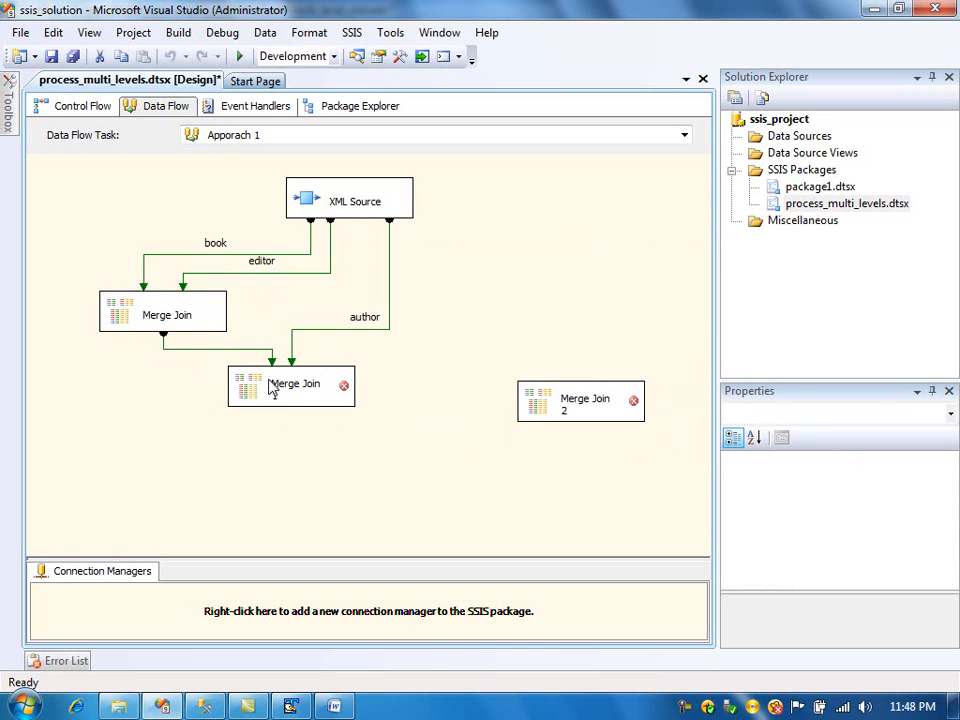
- Open Merge Join 1's editor and compare its columns with the author elements of both books in the XML file
{"action": "double_click", "coordinate": [262, 395]}
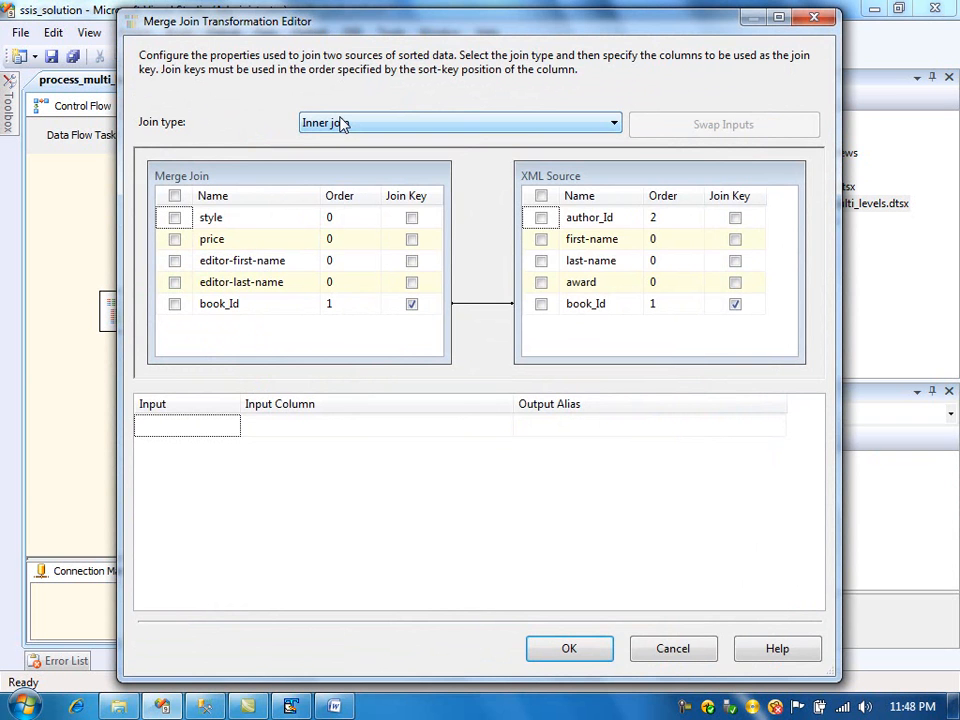
{"action": "left_click_drag", "start_coordinate": [335, 25], "coordinate": [310, 421]}
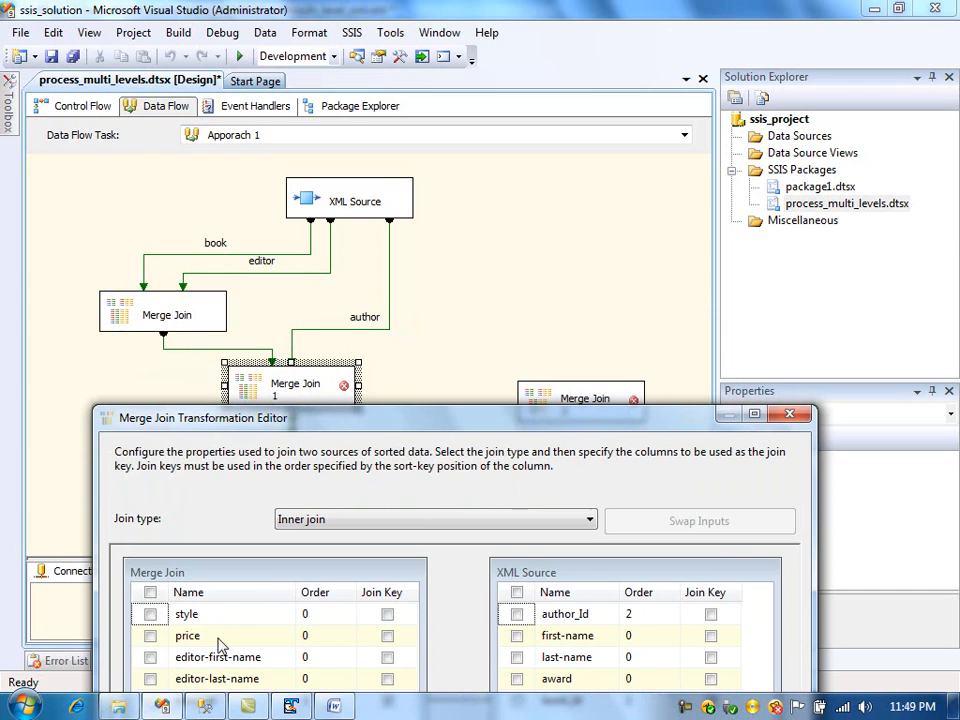
{"action": "left_click", "coordinate": [292, 706]}
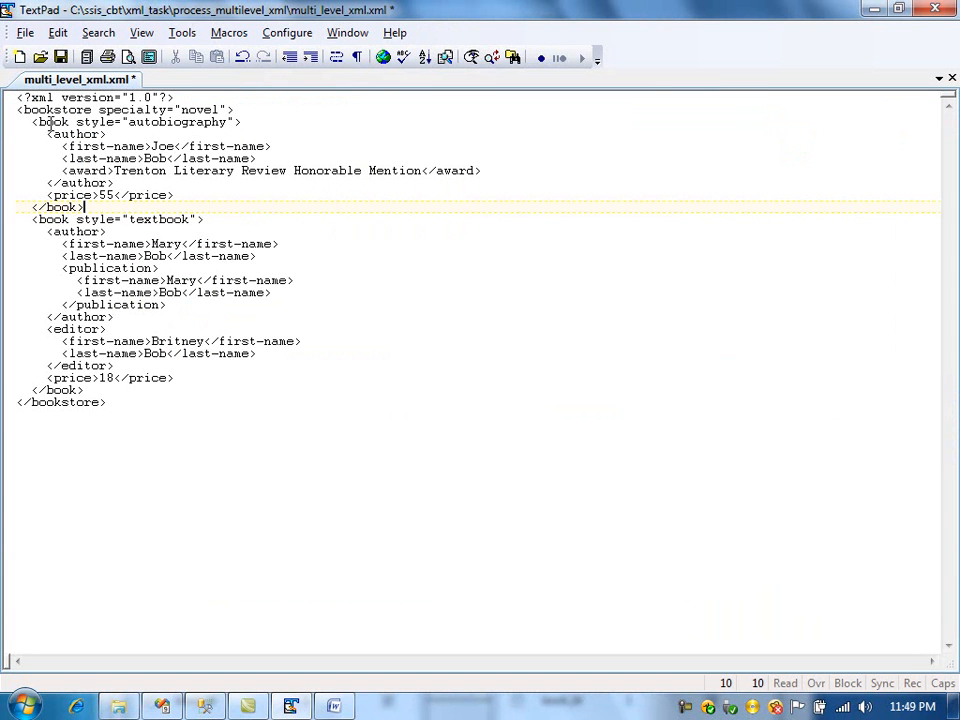
{"action": "left_click_drag", "start_coordinate": [46, 133], "coordinate": [105, 134]}
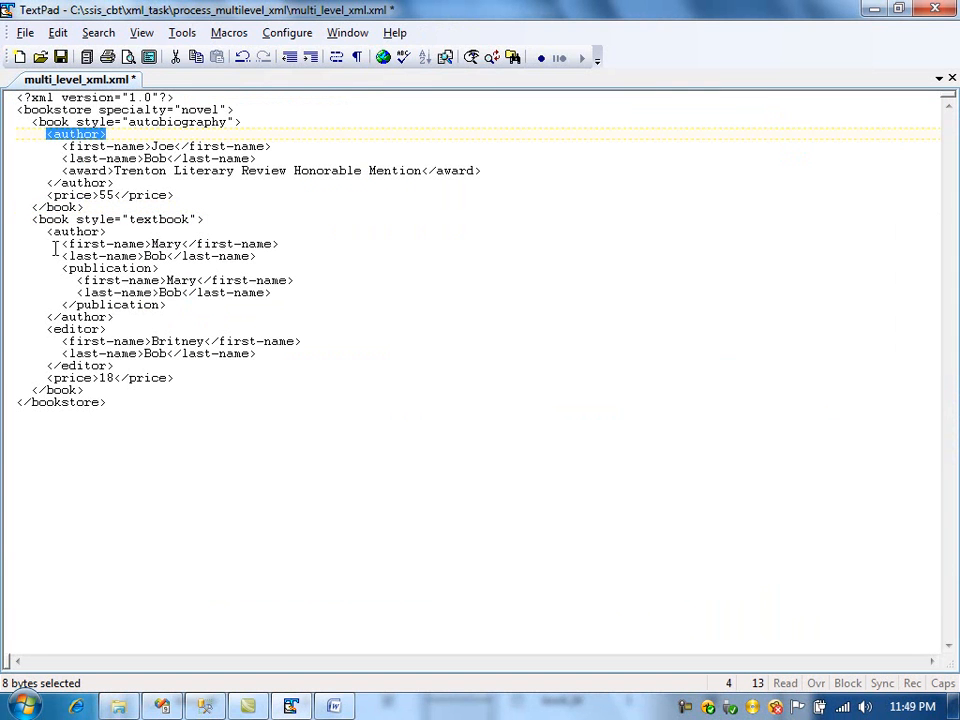
{"action": "left_click_drag", "start_coordinate": [47, 231], "coordinate": [106, 231]}
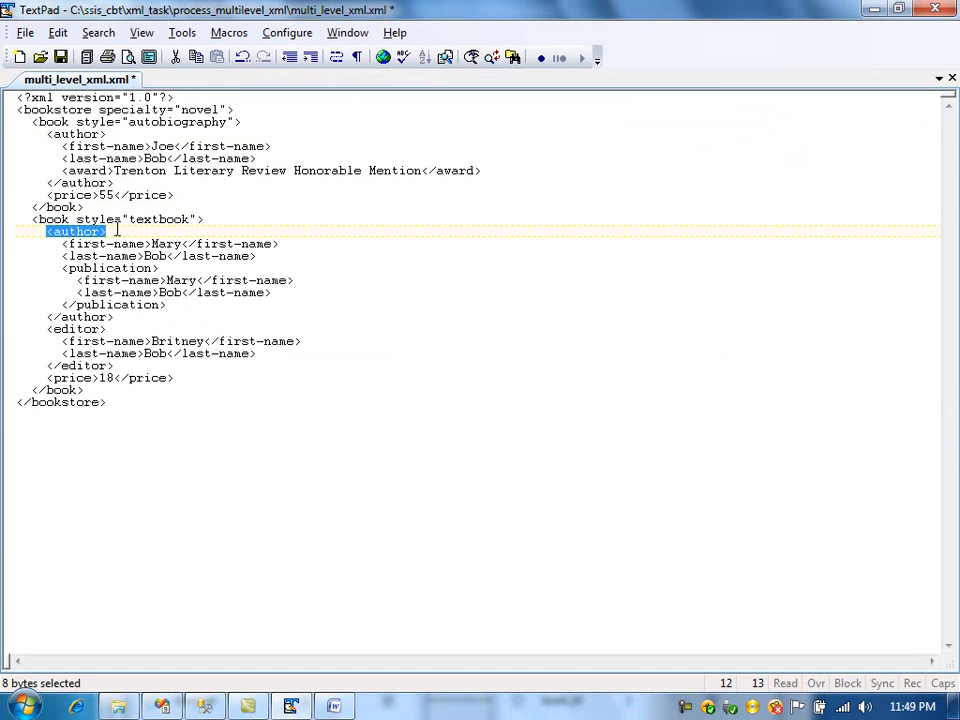
{"action": "key", "text": "alt+Tab"}
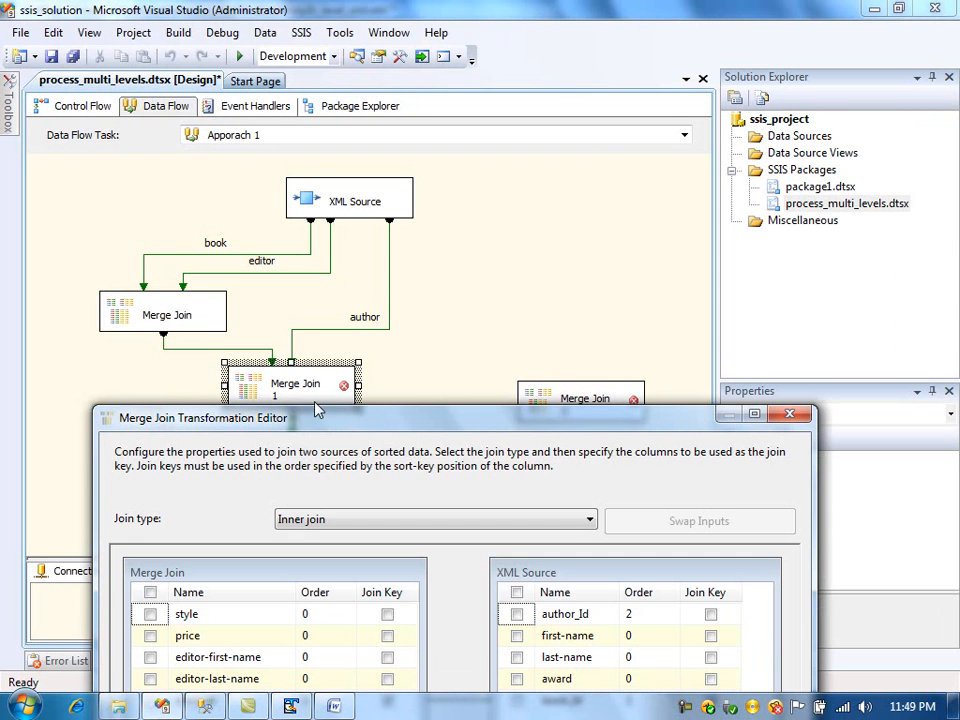
{"action": "left_click_drag", "start_coordinate": [414, 425], "coordinate": [460, 48]}
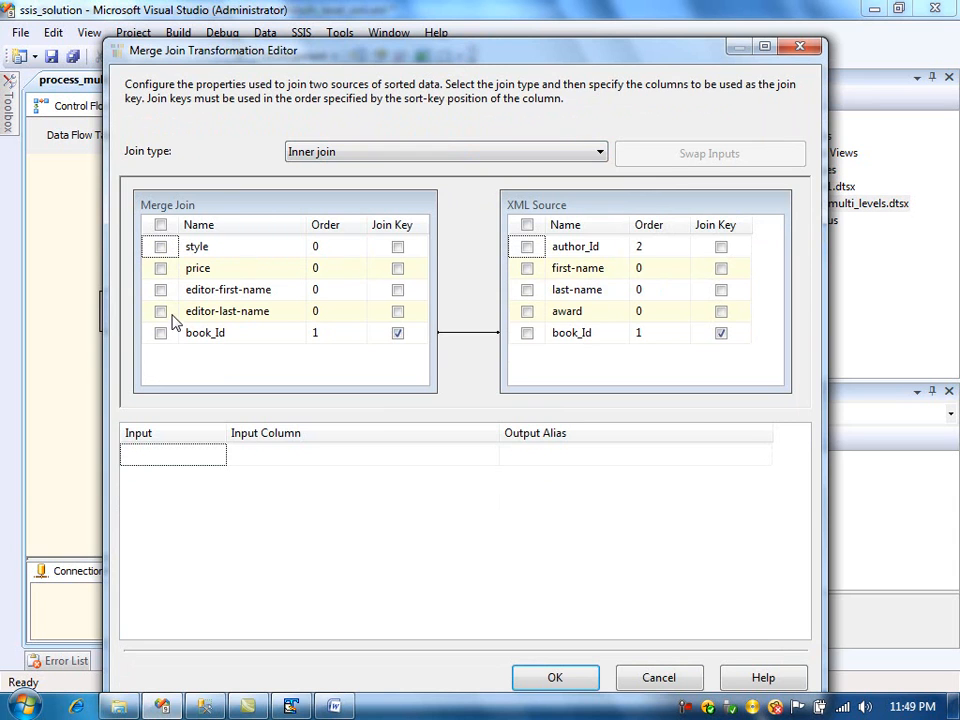
- In Merge Join 1, include style, price and both editor name columns, plus author_Id, first-name and last-name from the XML Source
{"action": "left_click", "coordinate": [160, 247]}
{"action": "left_click", "coordinate": [160, 287]}
{"action": "left_click", "coordinate": [160, 268]}
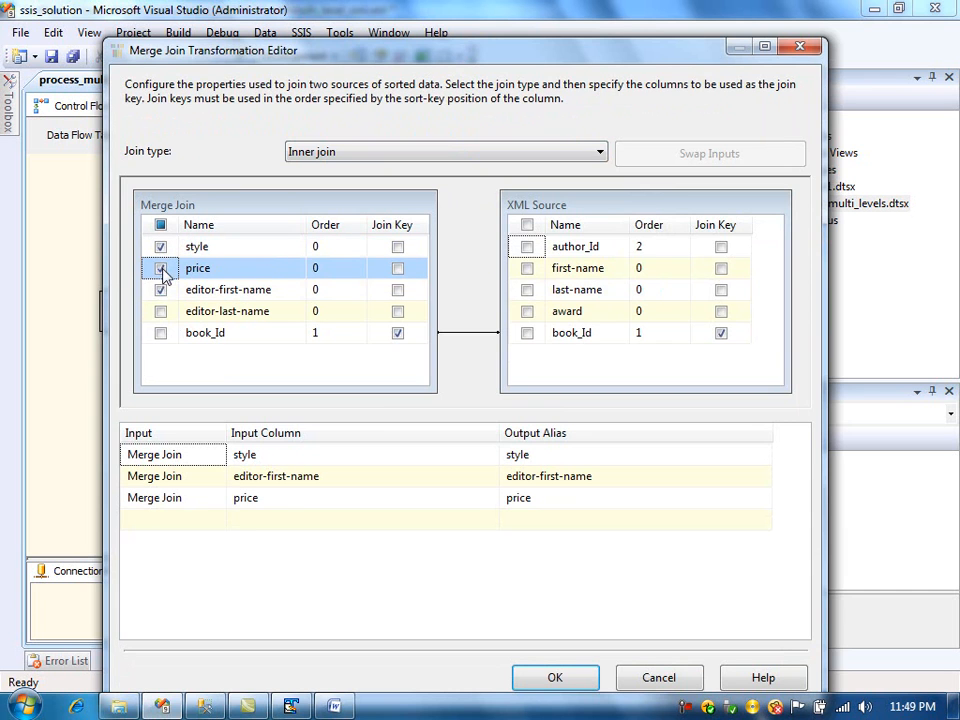
{"action": "left_click", "coordinate": [160, 311]}
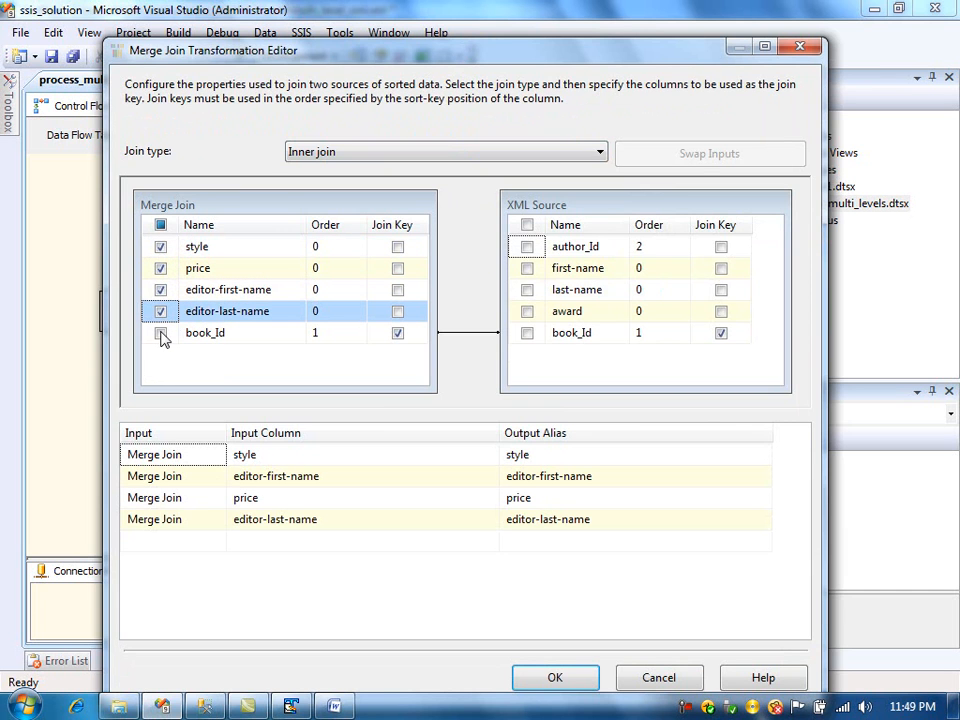
{"action": "left_click", "coordinate": [527, 247]}
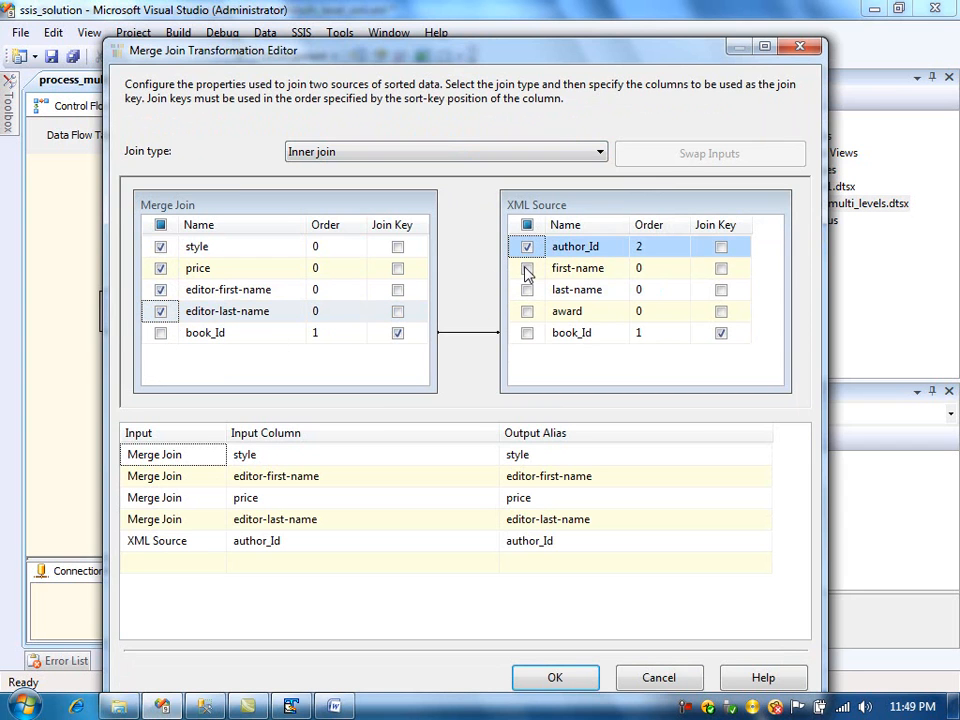
{"action": "left_click", "coordinate": [527, 269]}
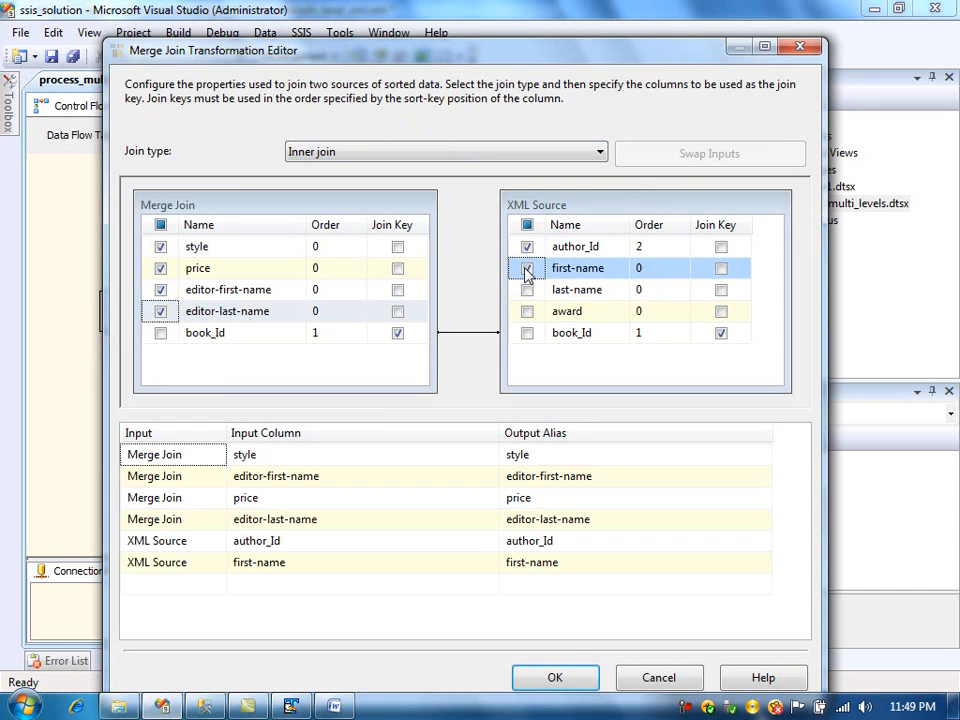
{"action": "left_click", "coordinate": [527, 290]}
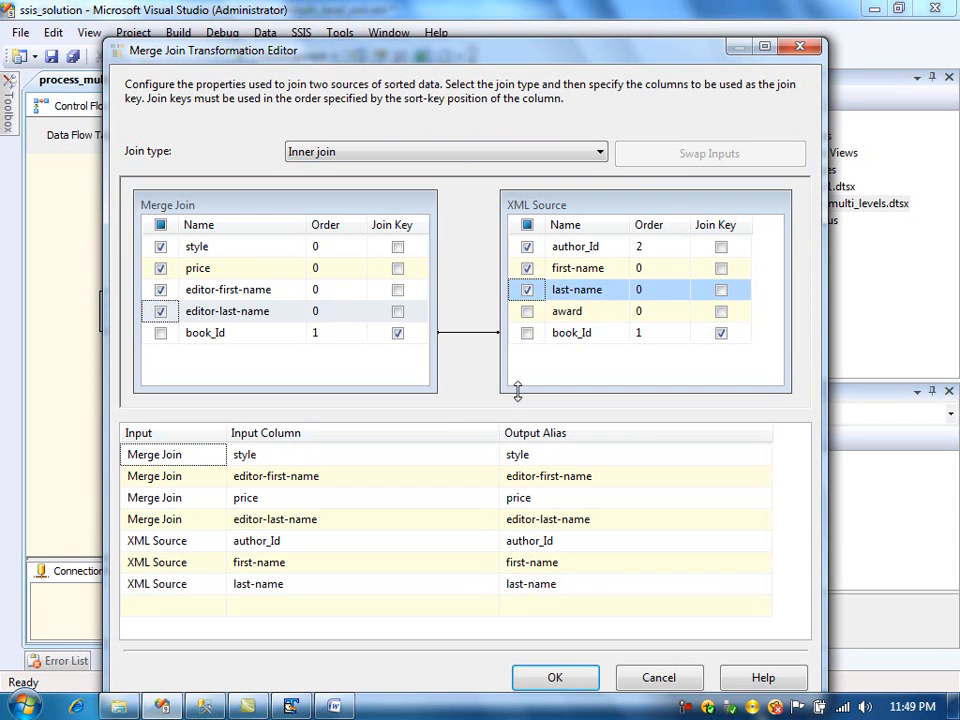
- Rename the author name outputs to author-first-name and author-last-name and apply the Merge Join 1 settings
{"action": "left_click", "coordinate": [582, 563]}
{"action": "type", "text": "author-"}
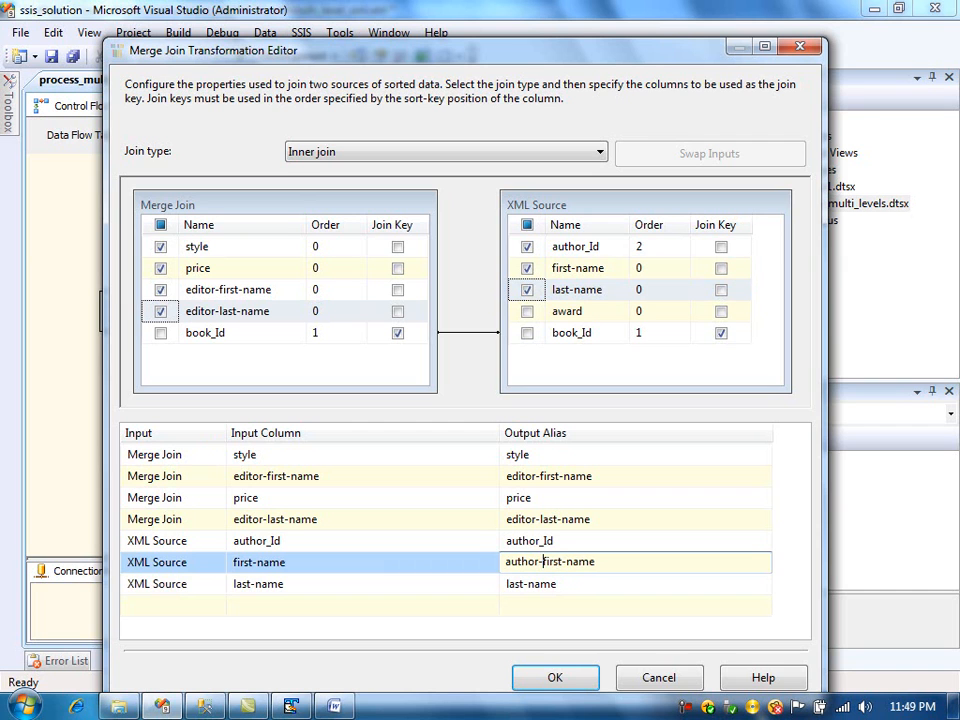
{"action": "key", "text": "Down"}
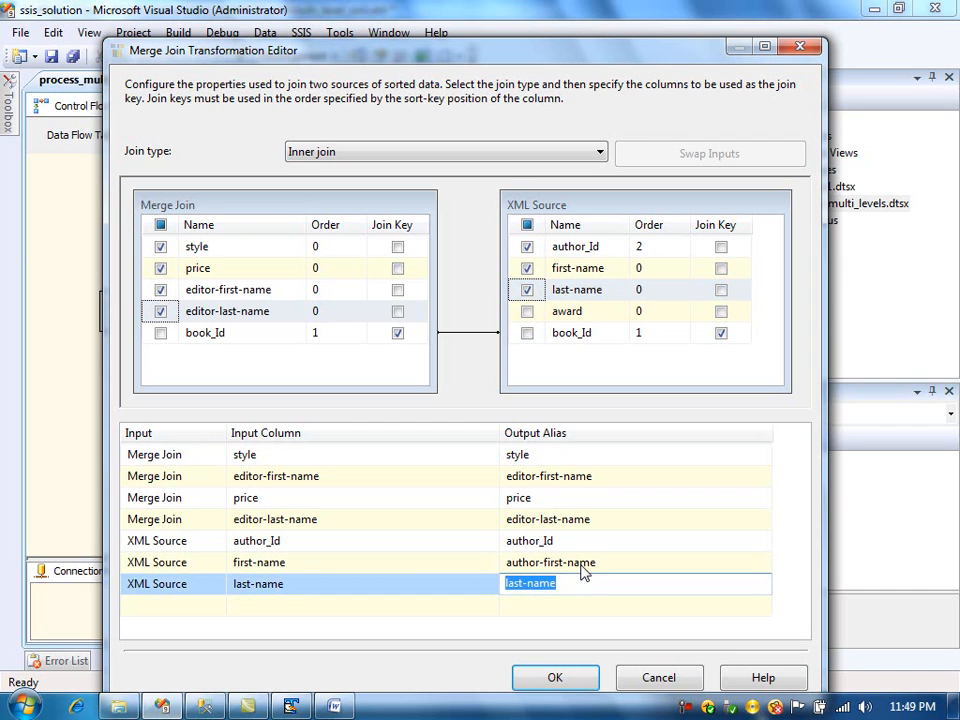
{"action": "key", "text": "End"}
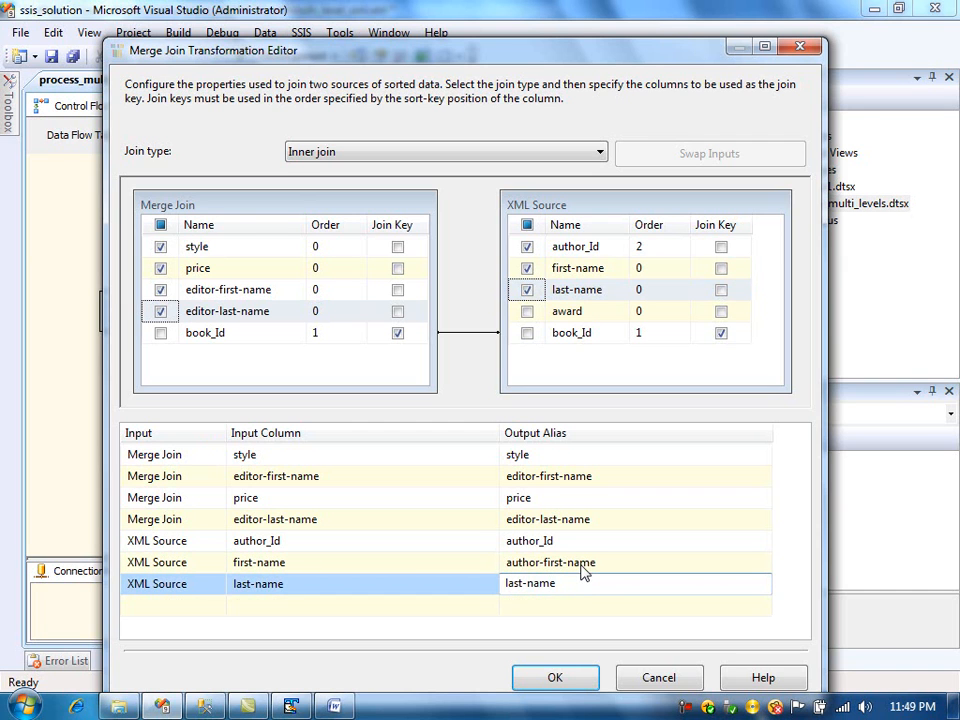
{"action": "key", "text": "Home"}
{"action": "type", "text": "author"}
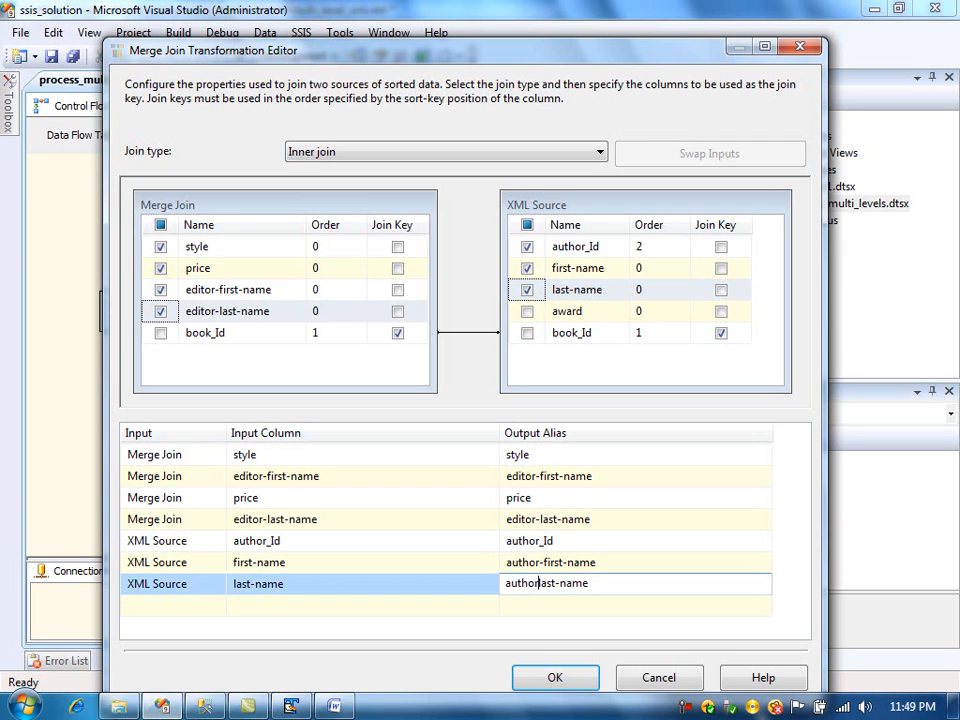
{"action": "type", "text": "-"}
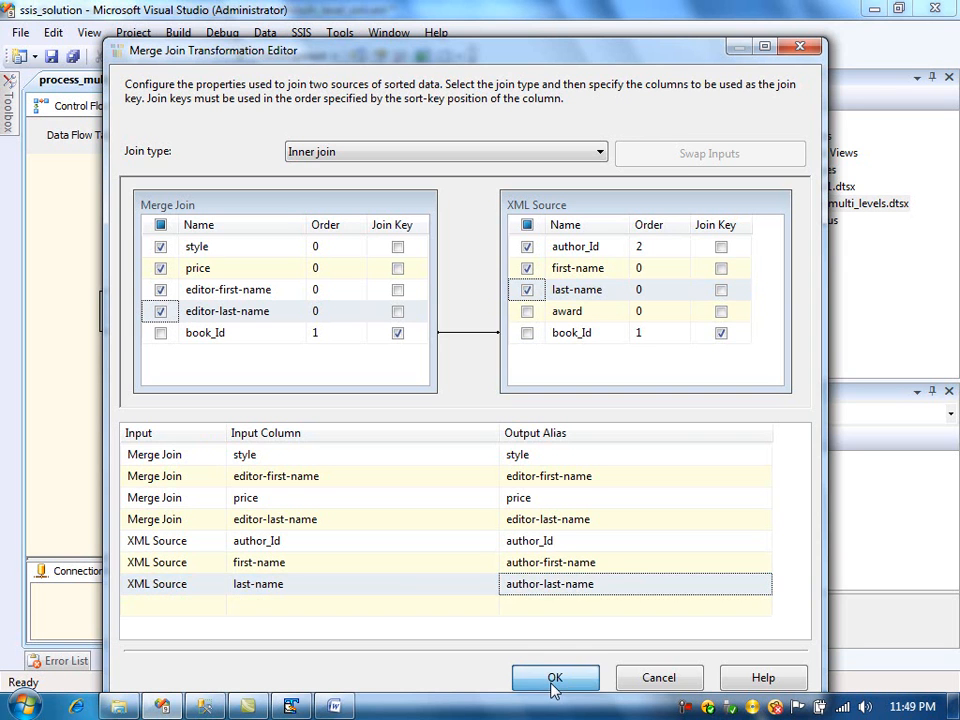
{"action": "left_click", "coordinate": [554, 679]}
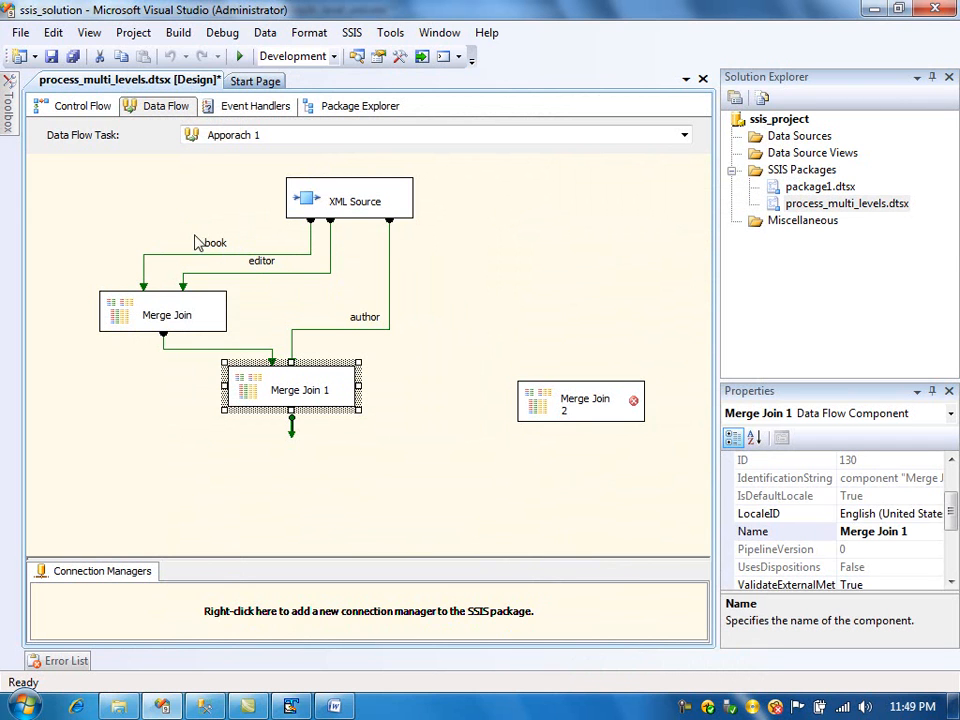
- Reroute the author path and move Merge Join 2 closer to Merge Join 1
{"action": "left_click_drag", "start_coordinate": [389, 285], "coordinate": [347, 280]}
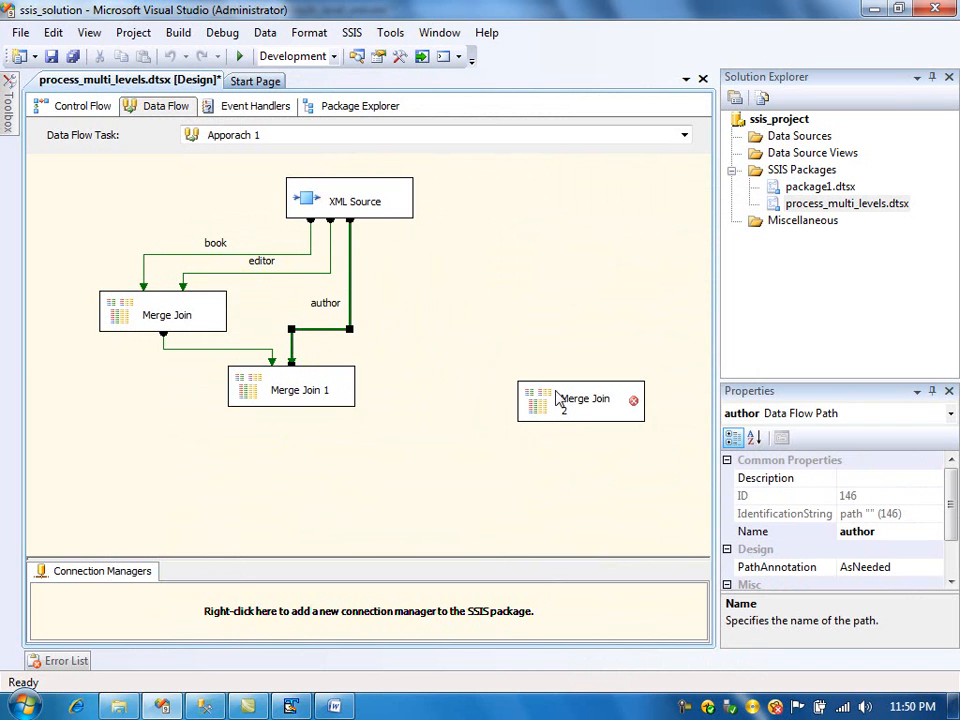
{"action": "left_click_drag", "start_coordinate": [553, 411], "coordinate": [482, 398]}
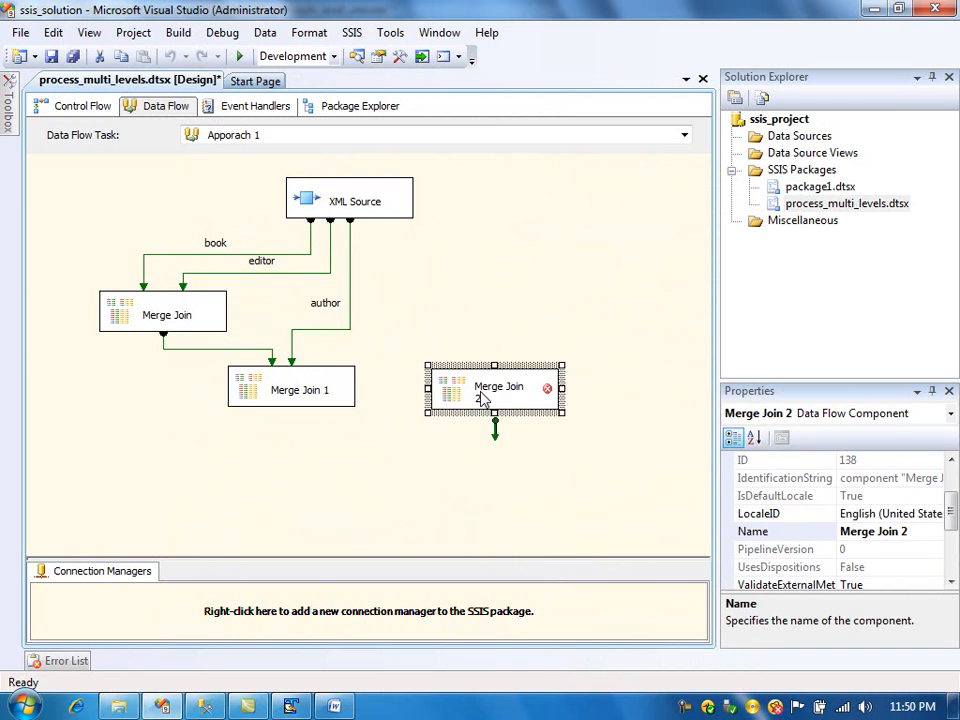
- Connect the XML Source's publication output to Merge Join 2 as its left input and move Merge Join 2 lower
{"action": "left_click", "coordinate": [381, 196]}
{"action": "left_click_drag", "start_coordinate": [383, 250], "coordinate": [455, 385]}
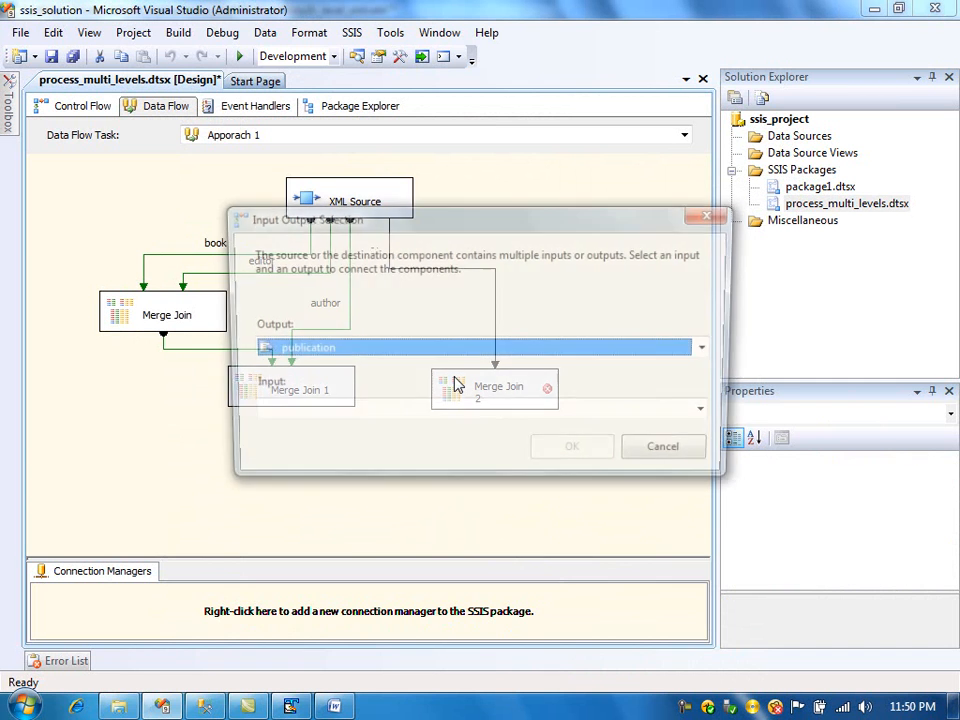
{"action": "left_click", "coordinate": [433, 413]}
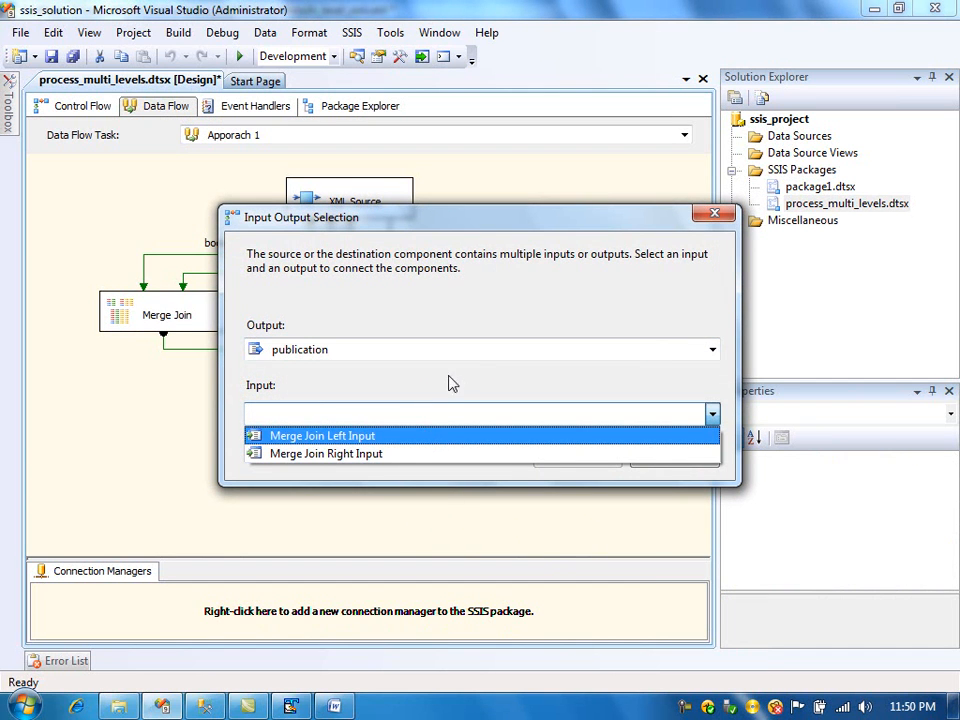
{"action": "left_click", "coordinate": [431, 455]}
{"action": "left_click", "coordinate": [565, 460]}
{"action": "left_click_drag", "start_coordinate": [490, 387], "coordinate": [482, 489]}
- Try connecting Merge Join 1's output to Merge Join 2 and opening its editor, then delete that path
{"action": "left_click", "coordinate": [270, 388]}
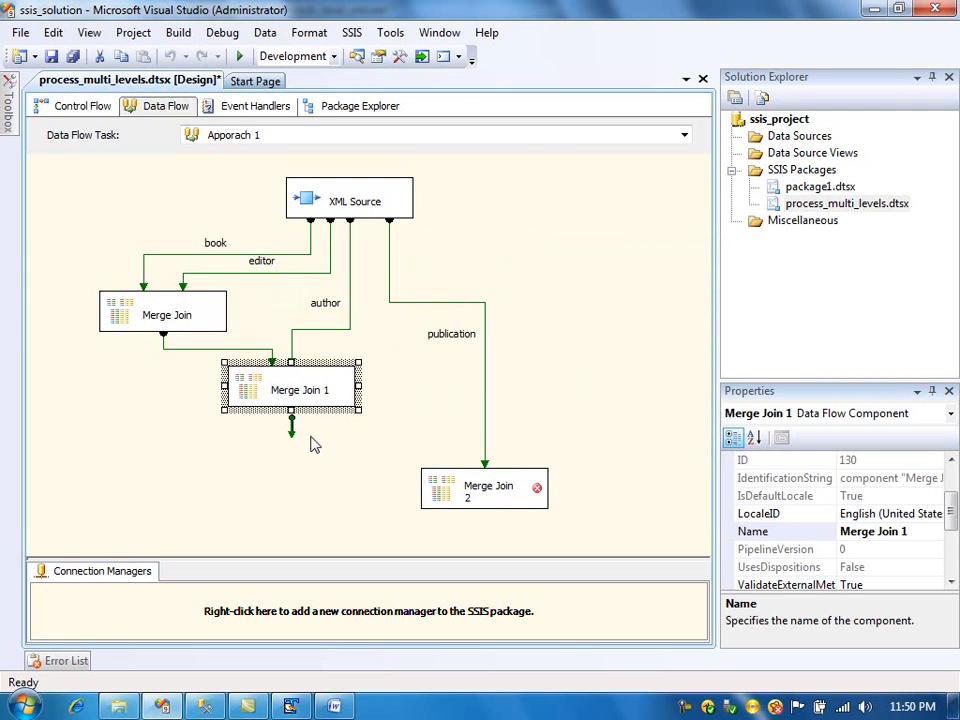
{"action": "left_click_drag", "start_coordinate": [293, 440], "coordinate": [455, 483]}
{"action": "double_click", "coordinate": [444, 495]}
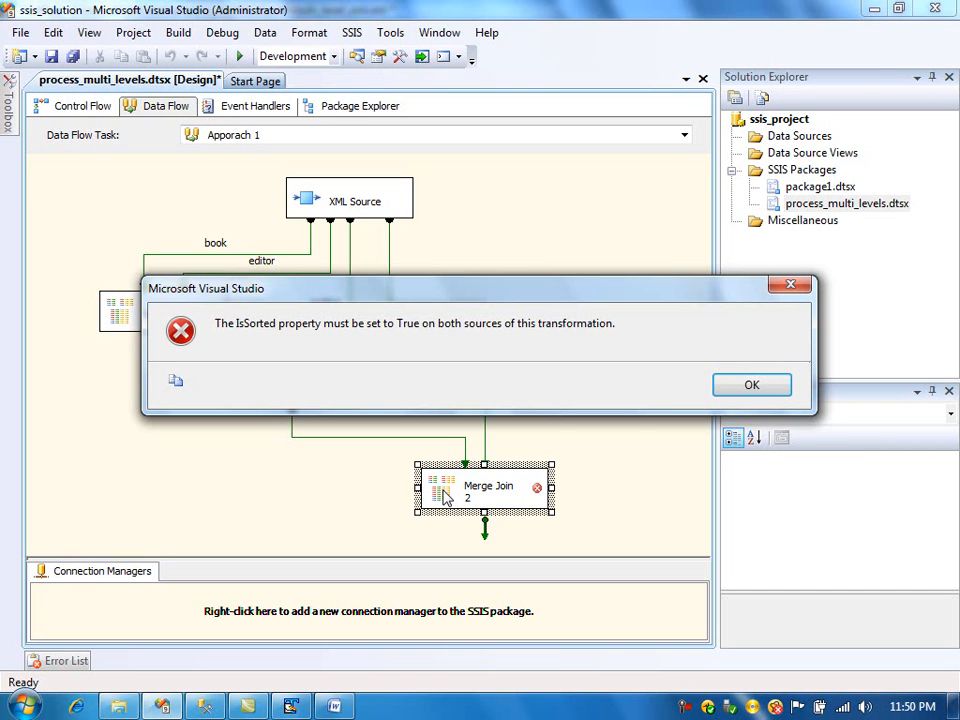
{"action": "left_click", "coordinate": [748, 386]}
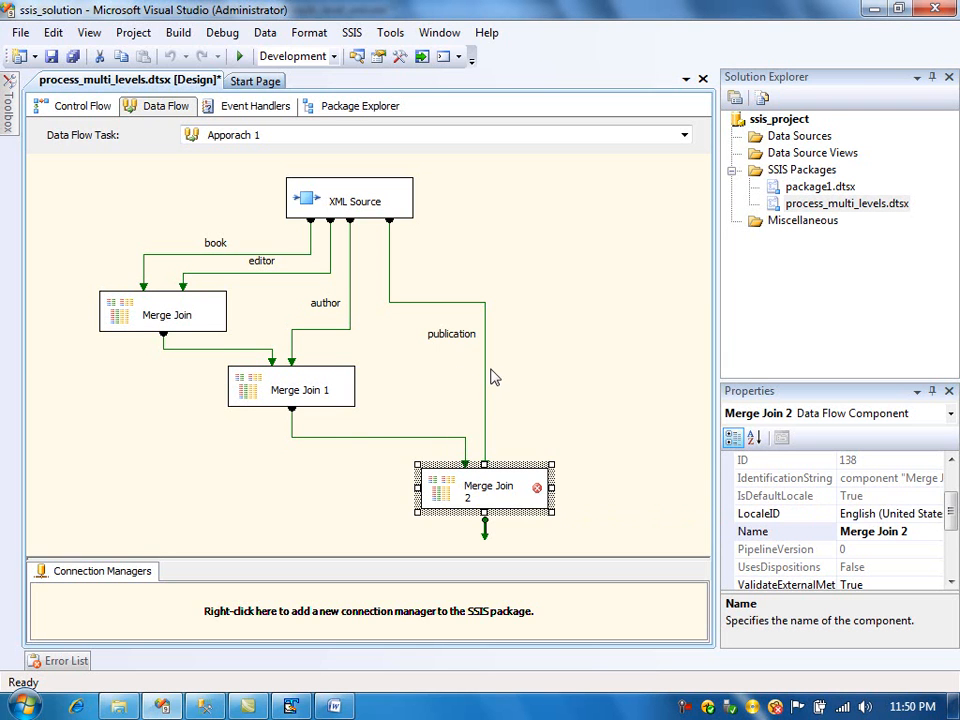
{"action": "left_click", "coordinate": [343, 438]}
{"action": "key", "text": "Delete"}
- Add a Sort transformation below Merge Join 1 and connect Merge Join 1's output to it
{"action": "mouse_move", "coordinate": [10, 130]}
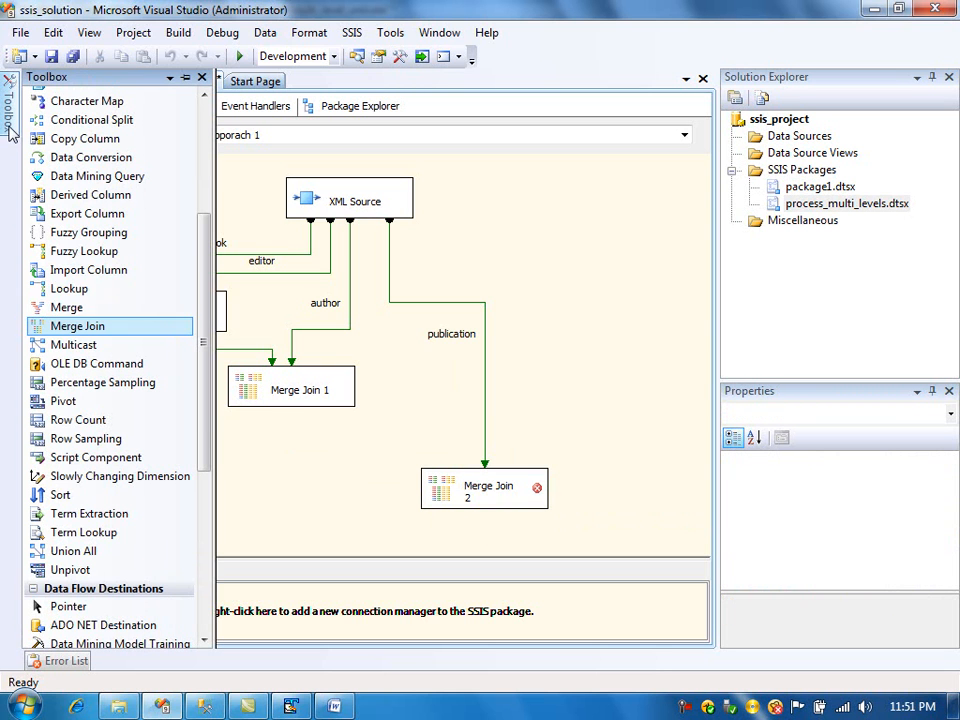
{"action": "left_click_drag", "start_coordinate": [76, 500], "coordinate": [280, 455]}
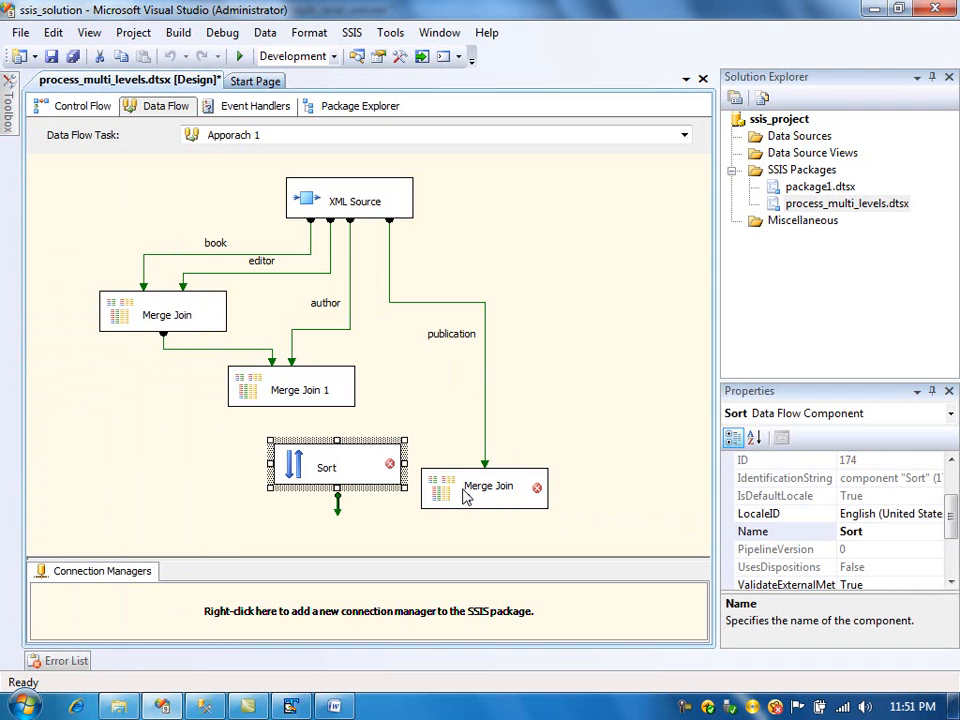
{"action": "left_click", "coordinate": [310, 393]}
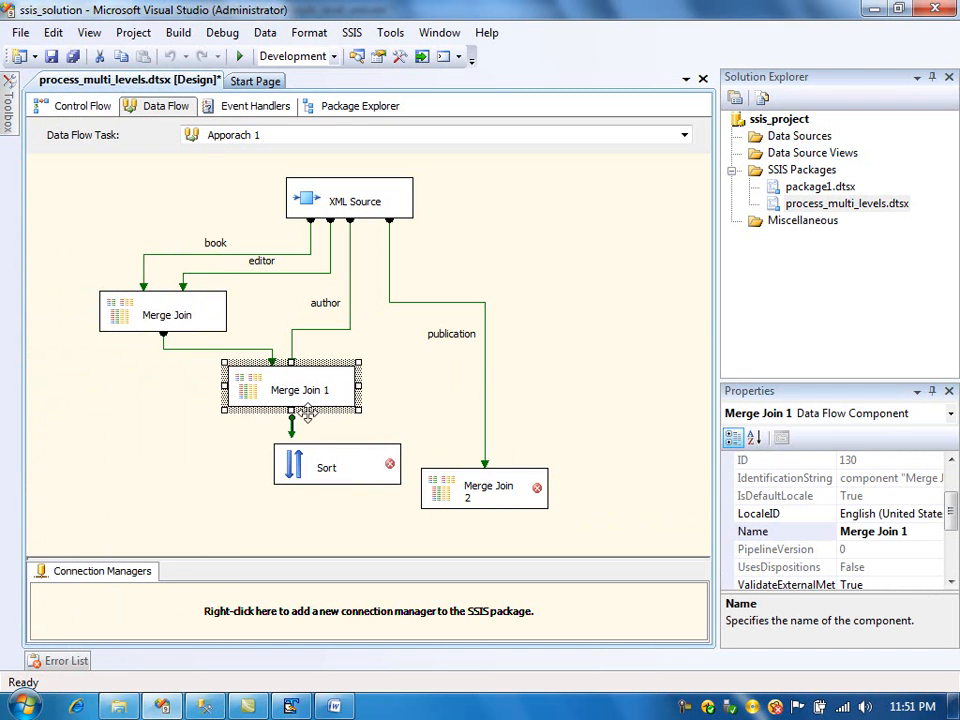
{"action": "left_click_drag", "start_coordinate": [292, 438], "coordinate": [328, 471]}
- Configure the Sort transformation to sort by author_Id ascending
{"action": "double_click", "coordinate": [304, 480]}
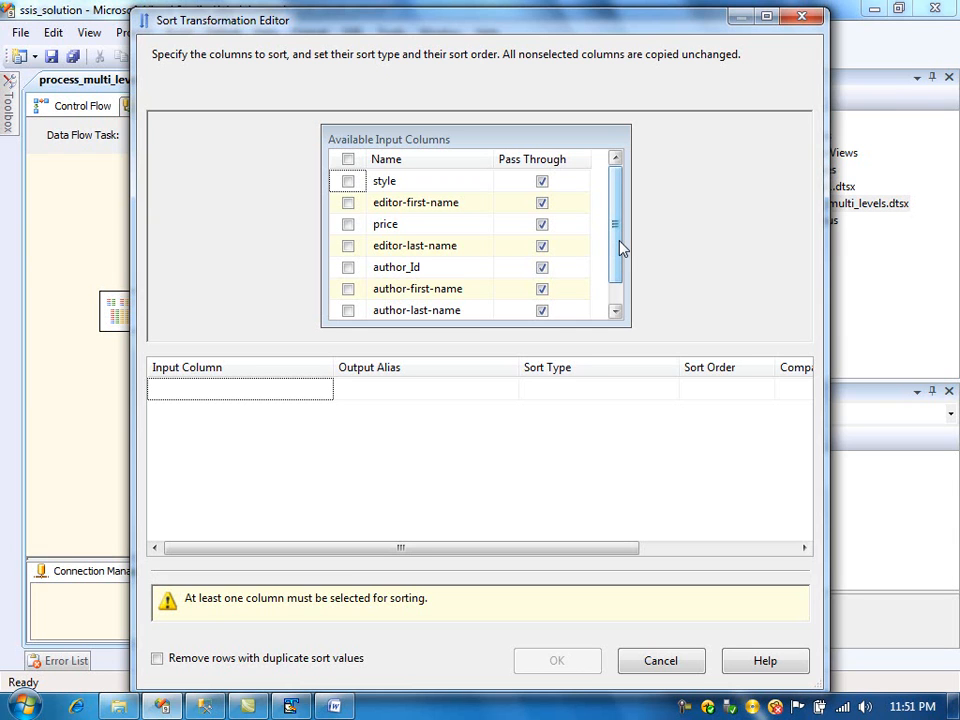
{"action": "scroll", "coordinate": [503, 240], "scroll_direction": "down", "scroll_amount": 1}
{"action": "left_click", "coordinate": [348, 246]}
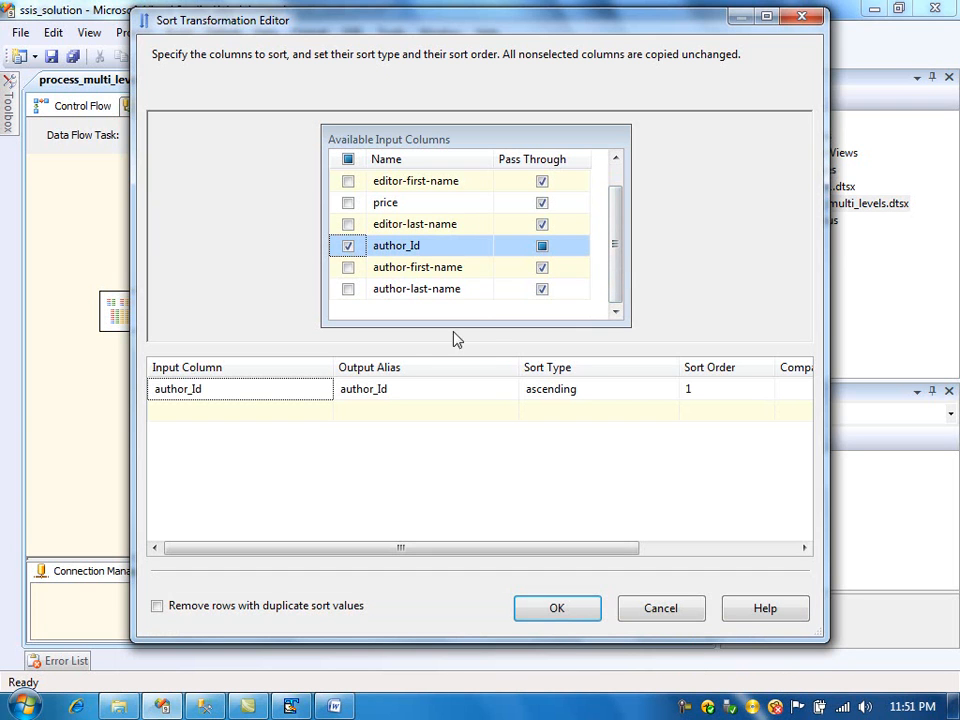
{"action": "left_click", "coordinate": [555, 610]}
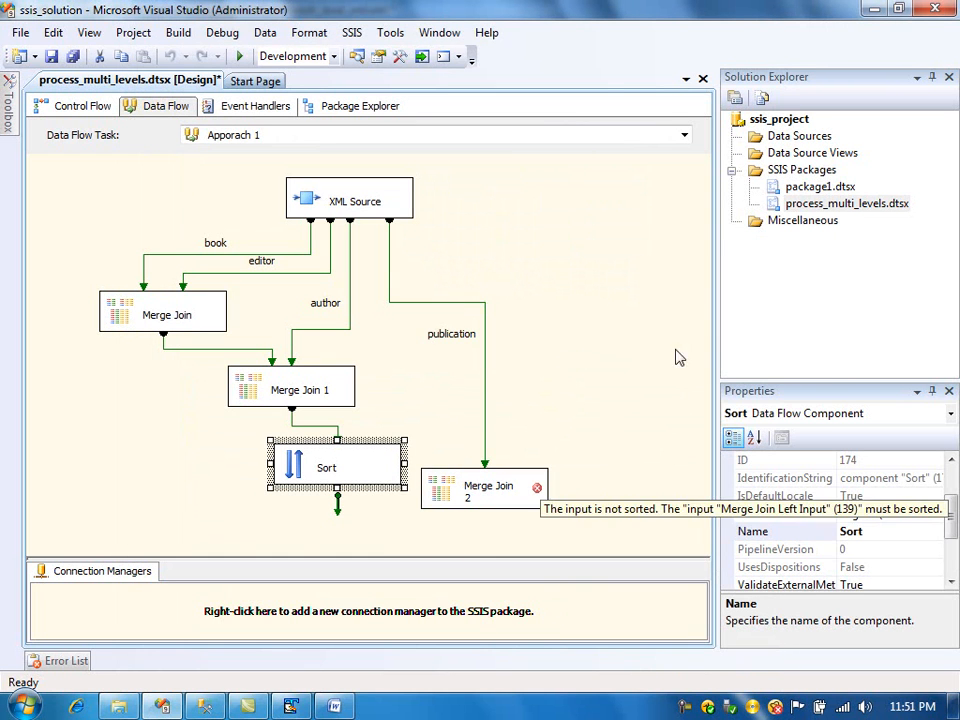
- Move Merge Join 2 lower and connect the Sort output to Merge Join 2
{"action": "left_click_drag", "start_coordinate": [473, 500], "coordinate": [472, 406]}
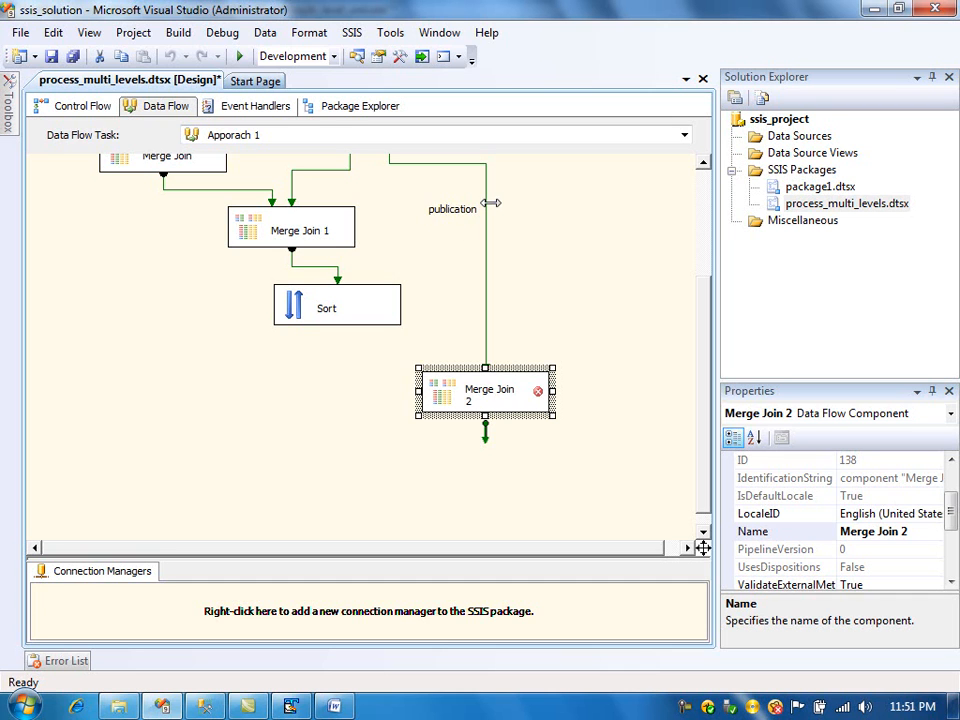
{"action": "left_click", "coordinate": [316, 316]}
{"action": "left_click_drag", "start_coordinate": [337, 345], "coordinate": [452, 388]}
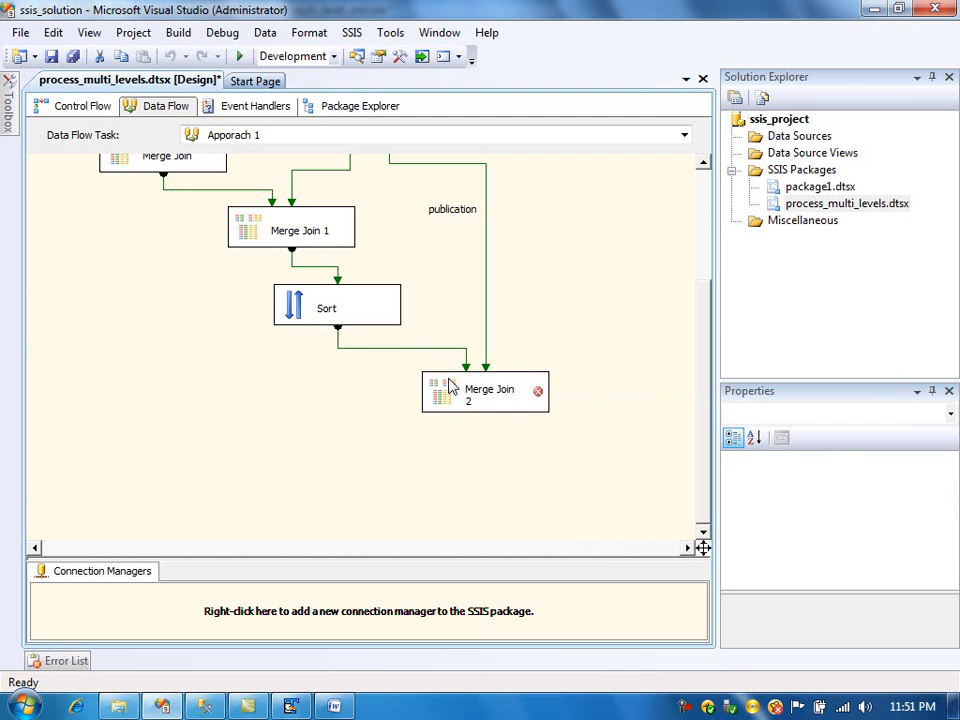
- Open Merge Join 2's editor, then switch to TextPad to inspect the author and publication elements of the XML file
{"action": "double_click", "coordinate": [450, 395]}
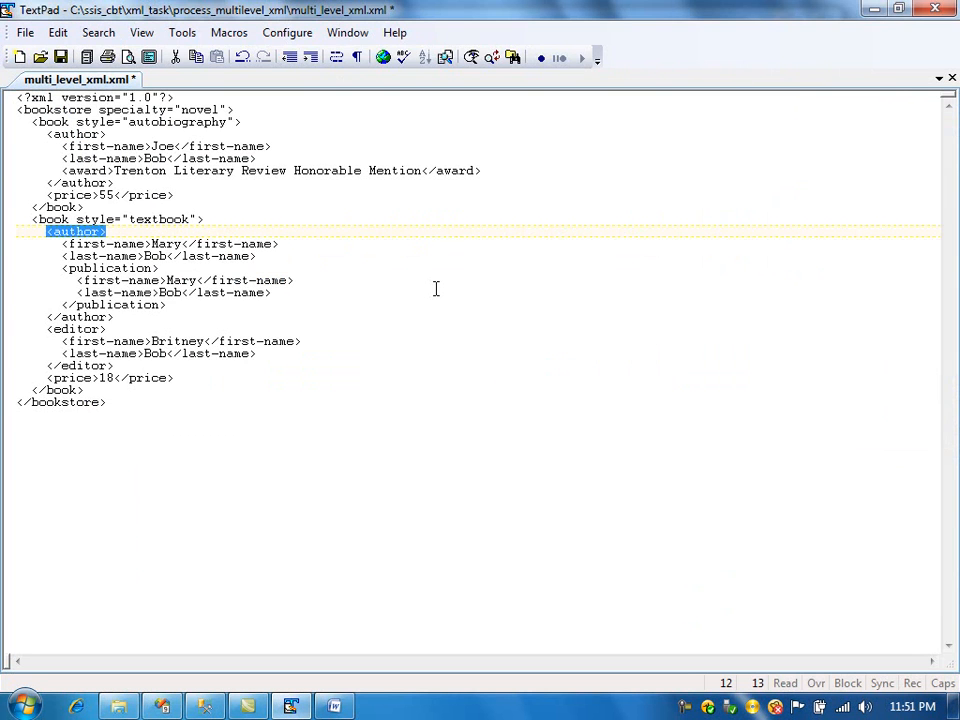
{"action": "key", "text": "alt+Tab"}
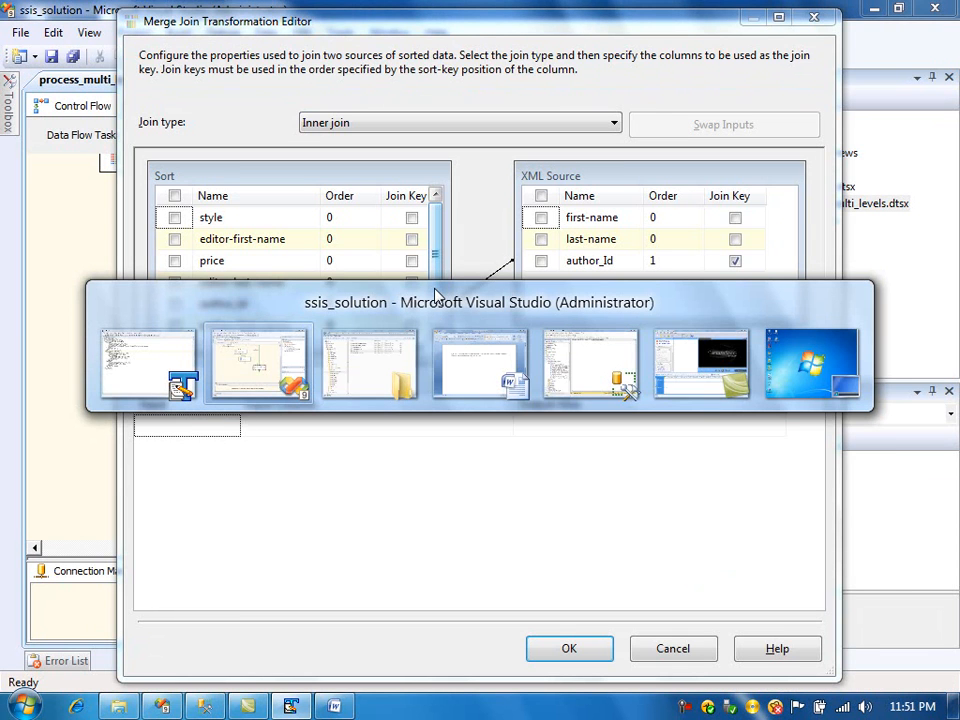
{"action": "key", "text": "alt+Tab"}
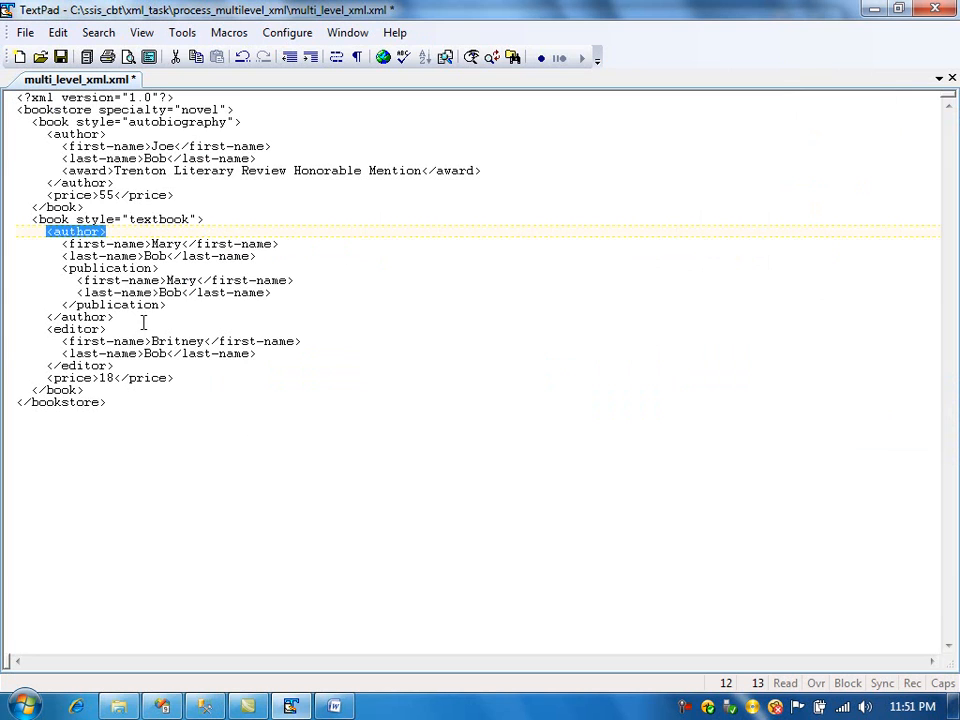
{"action": "left_click_drag", "start_coordinate": [178, 306], "coordinate": [56, 272]}
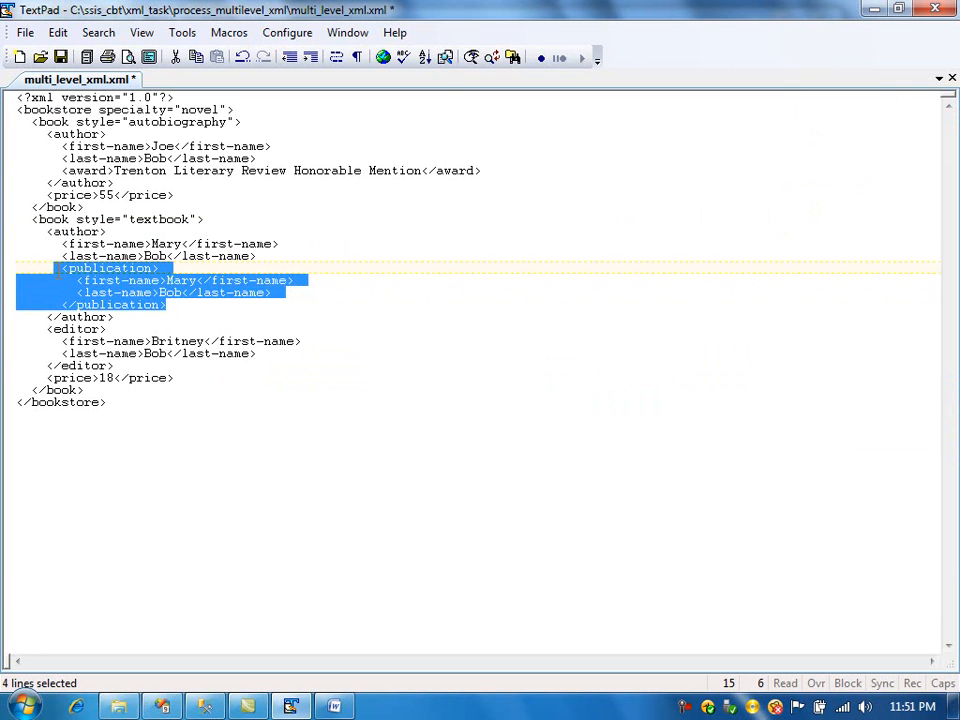
{"action": "left_click", "coordinate": [156, 182]}
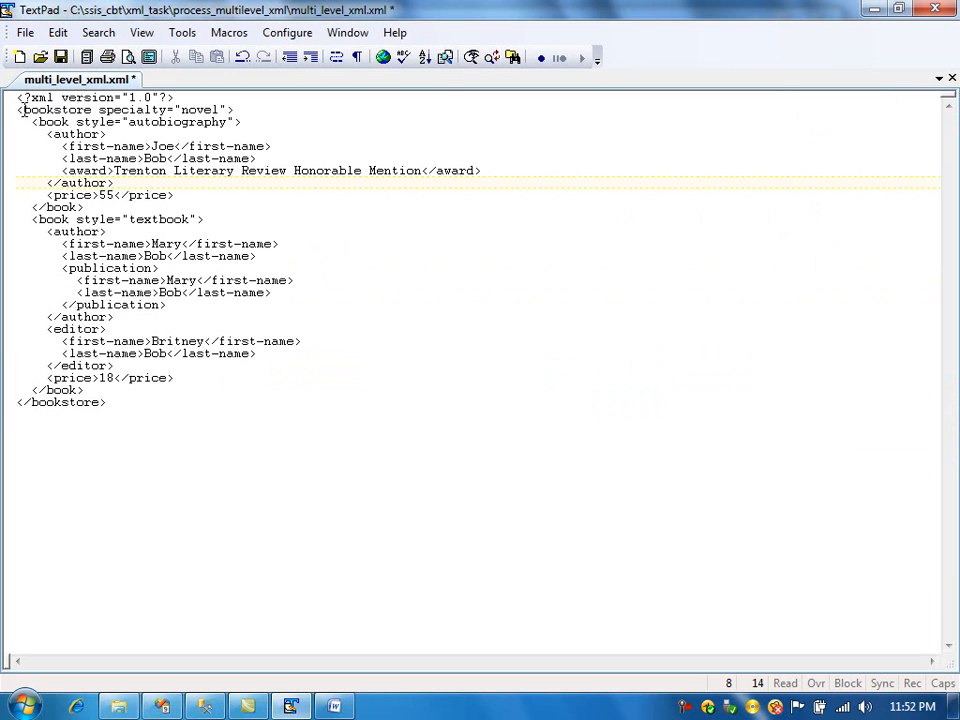
{"action": "left_click_drag", "start_coordinate": [31, 122], "coordinate": [113, 172]}
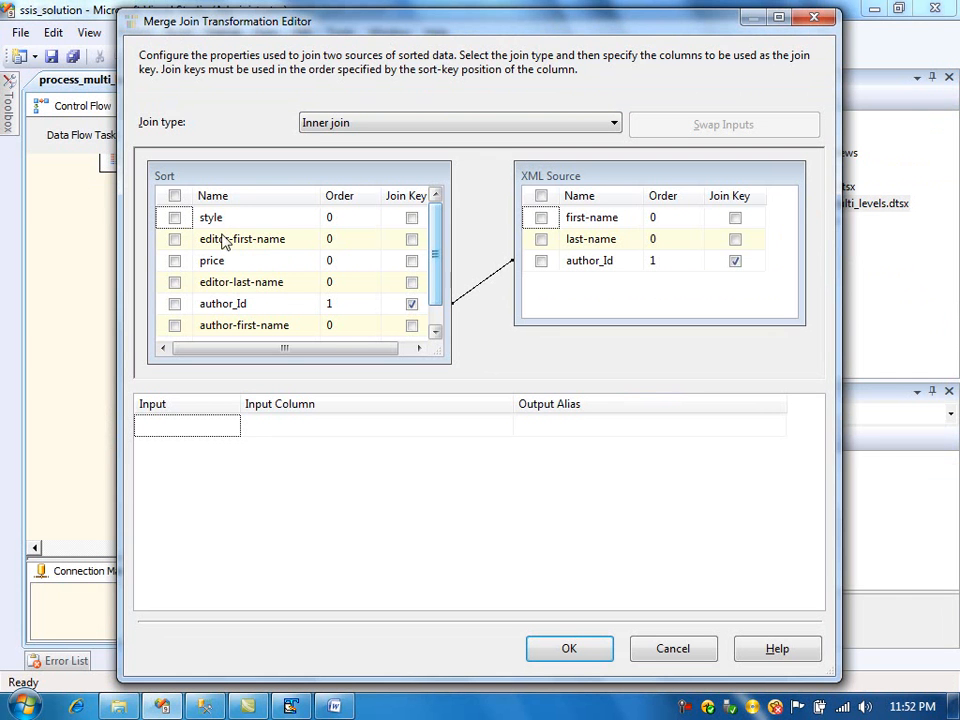
- Set Merge Join 2 to a left outer join and output all Sort columns except author_Id, plus XML Source first-name and last-name
{"action": "left_click", "coordinate": [340, 122]}
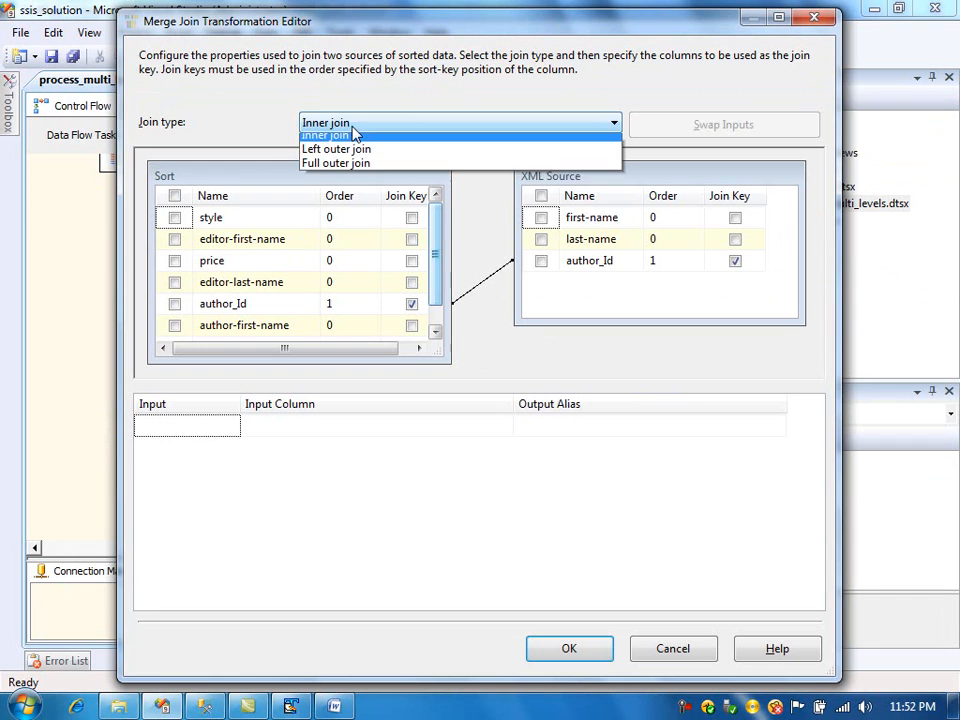
{"action": "left_click", "coordinate": [335, 154]}
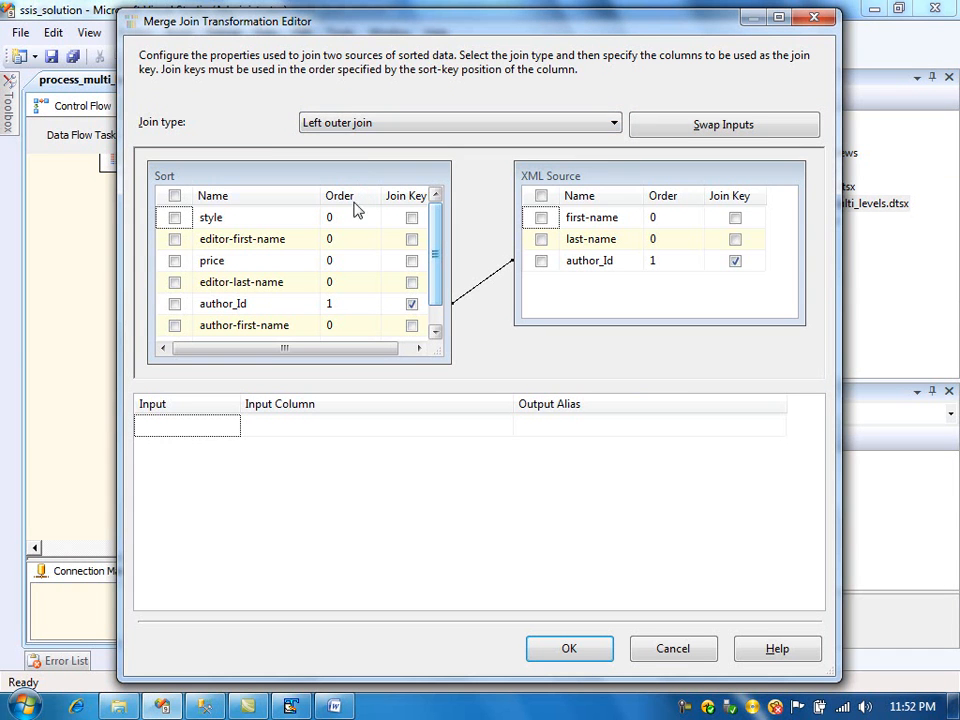
{"action": "left_click", "coordinate": [435, 333]}
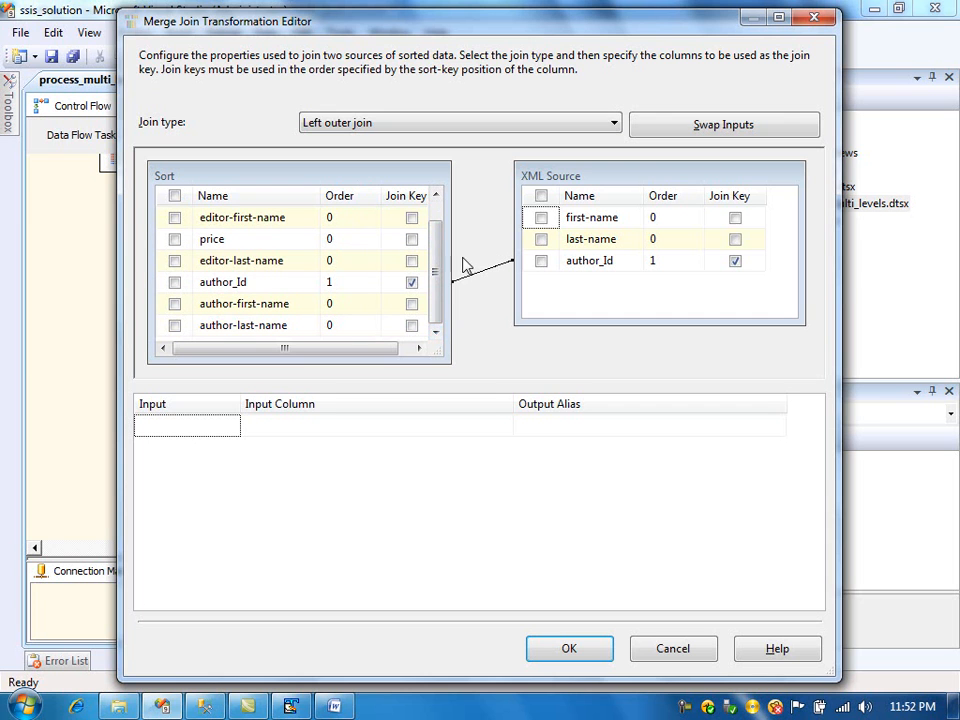
{"action": "left_click", "coordinate": [435, 196]}
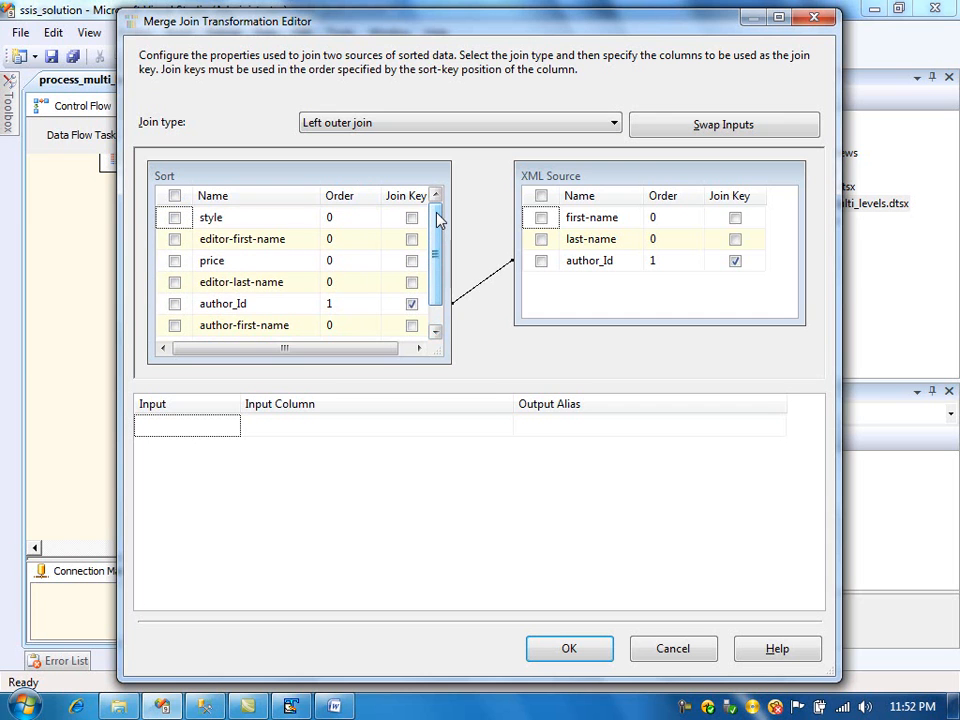
{"action": "left_click", "coordinate": [174, 196]}
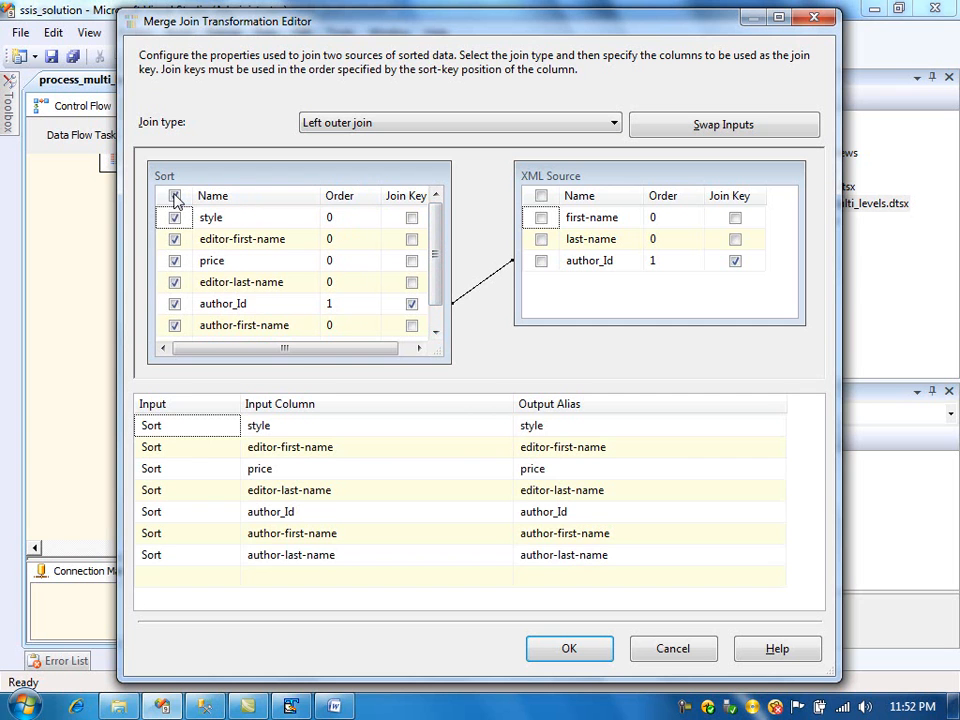
{"action": "left_click", "coordinate": [177, 304]}
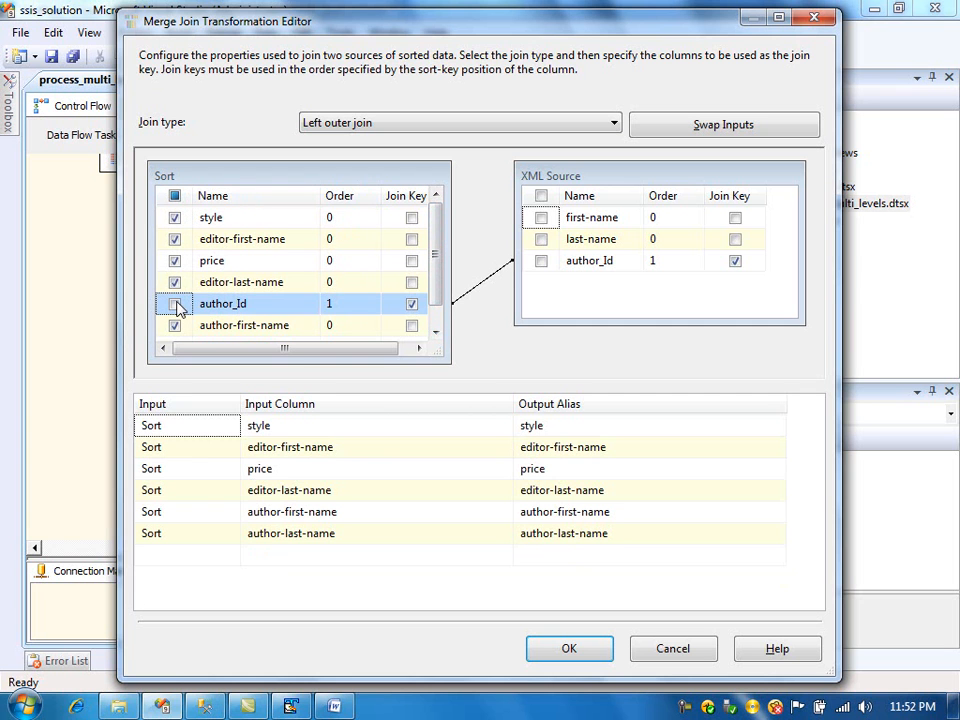
{"action": "left_click", "coordinate": [540, 196]}
{"action": "left_click", "coordinate": [541, 261]}
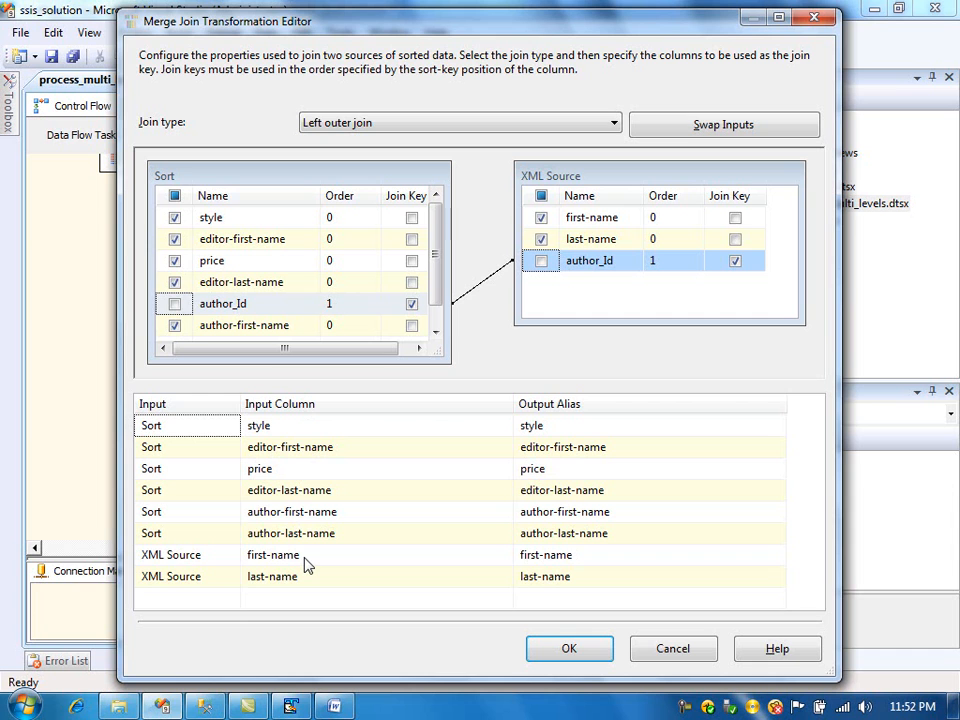
- Rename Merge Join 2's XML Source output aliases to publication-first-name and publication-last-name and close the editor
{"action": "left_click", "coordinate": [572, 572]}
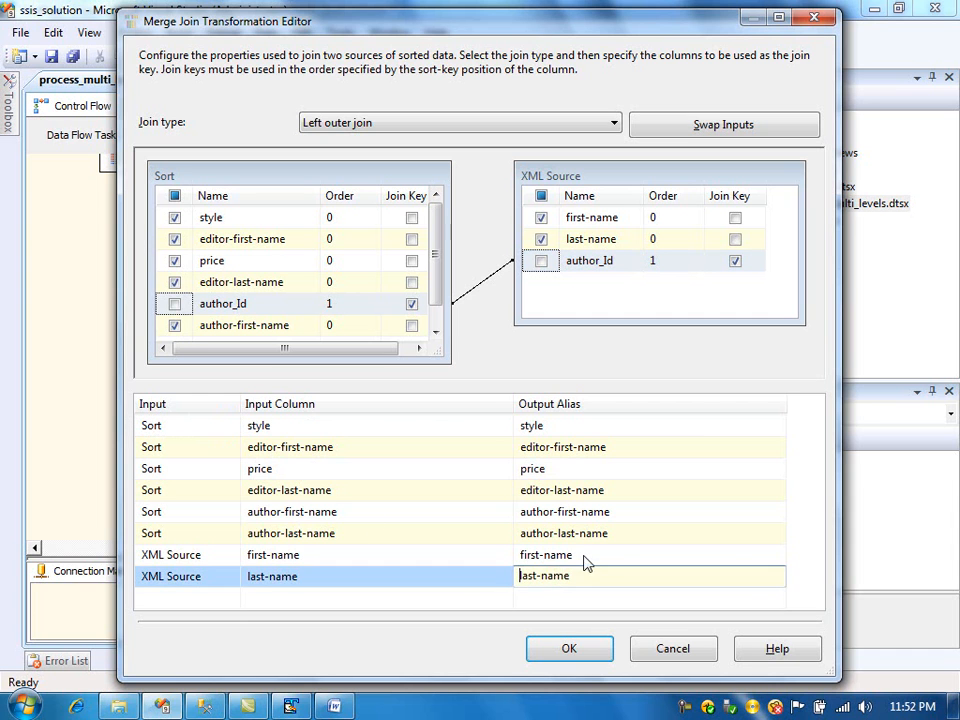
{"action": "left_click", "coordinate": [587, 554]}
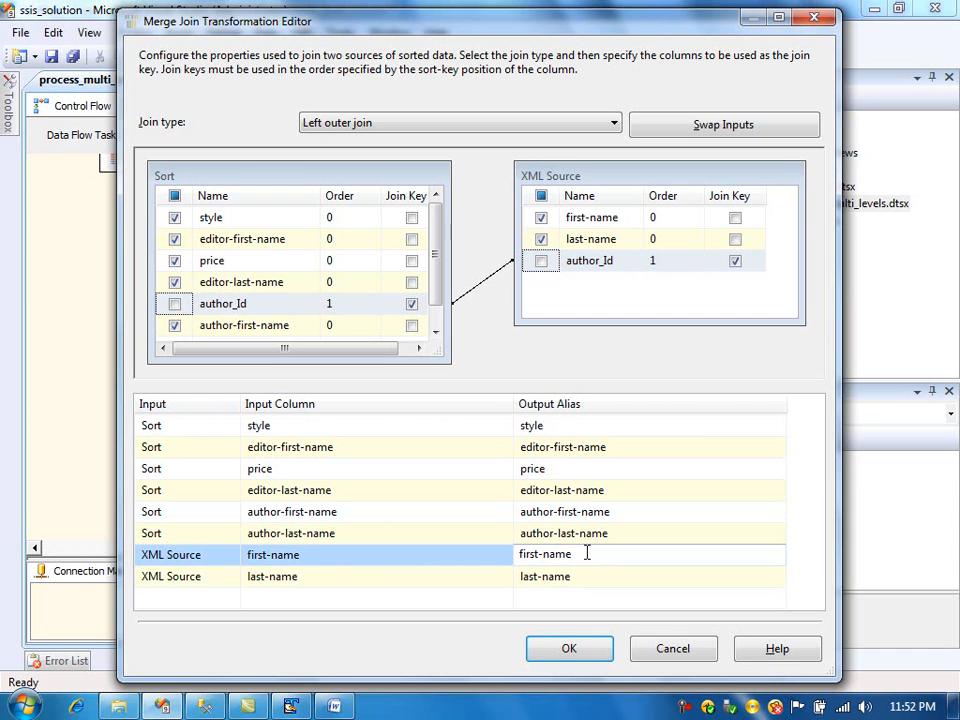
{"action": "type", "text": "publication-"}
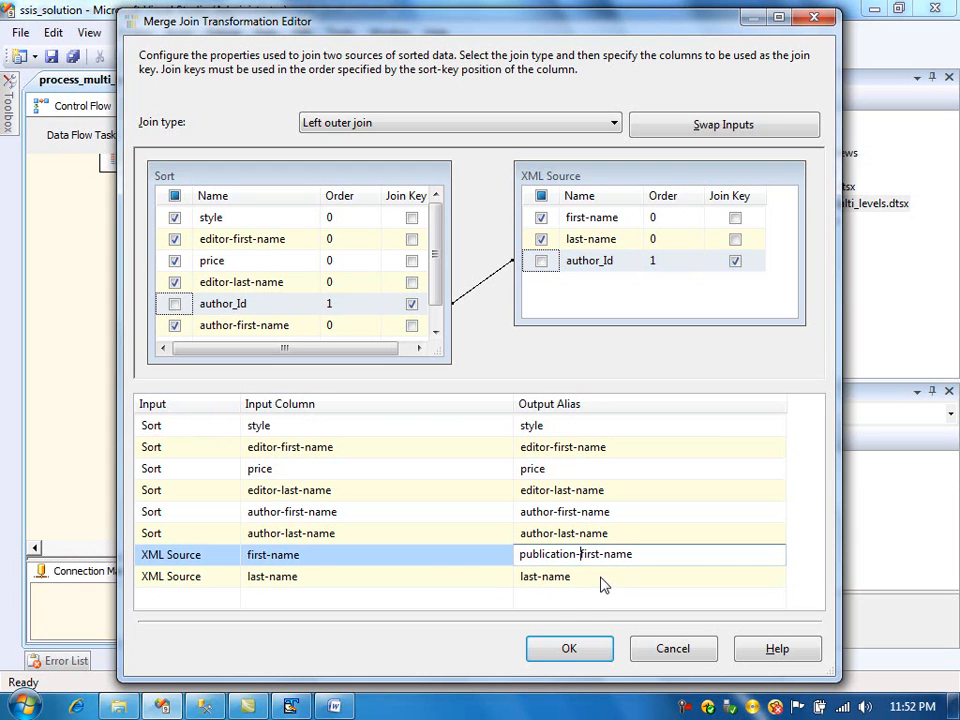
{"action": "left_click", "coordinate": [602, 577]}
{"action": "type", "text": "publication-"}
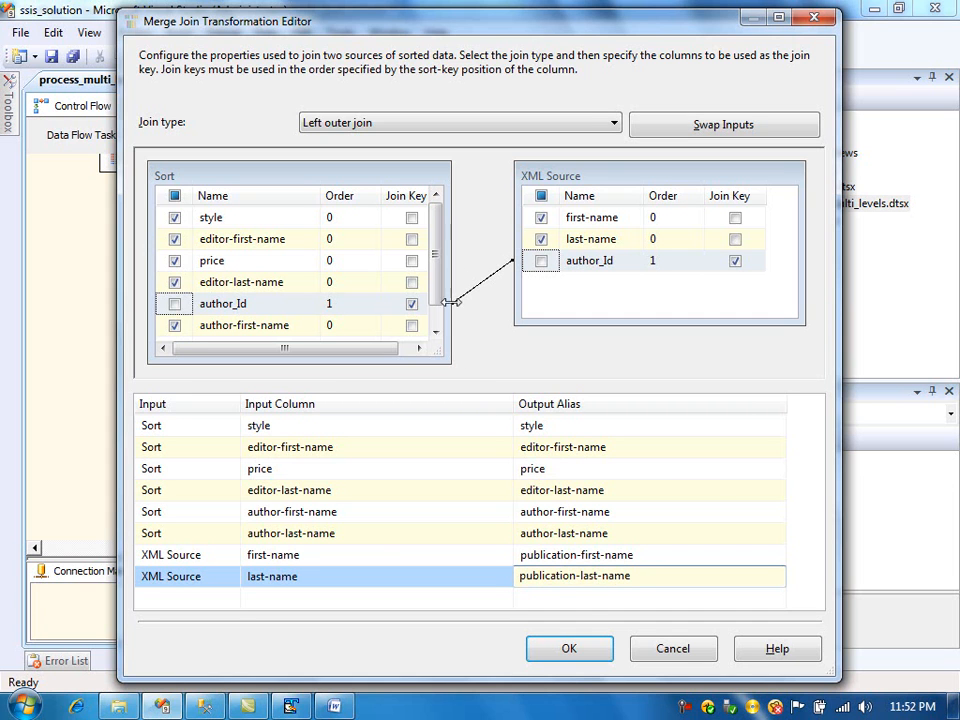
{"action": "left_click_drag", "start_coordinate": [441, 289], "coordinate": [446, 251]}
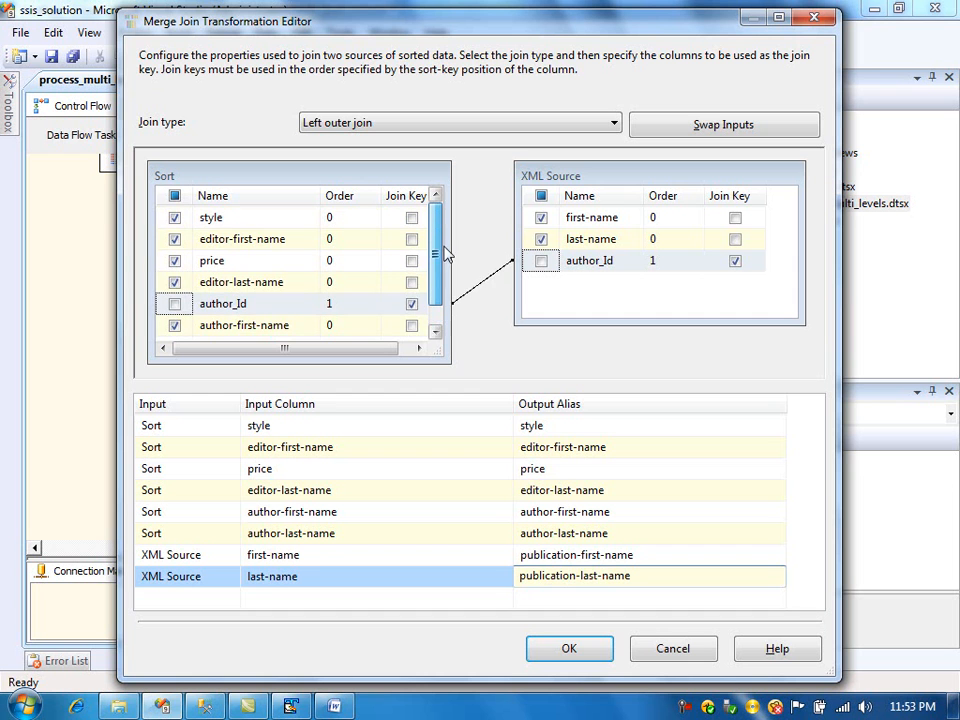
{"action": "left_click", "coordinate": [570, 650]}
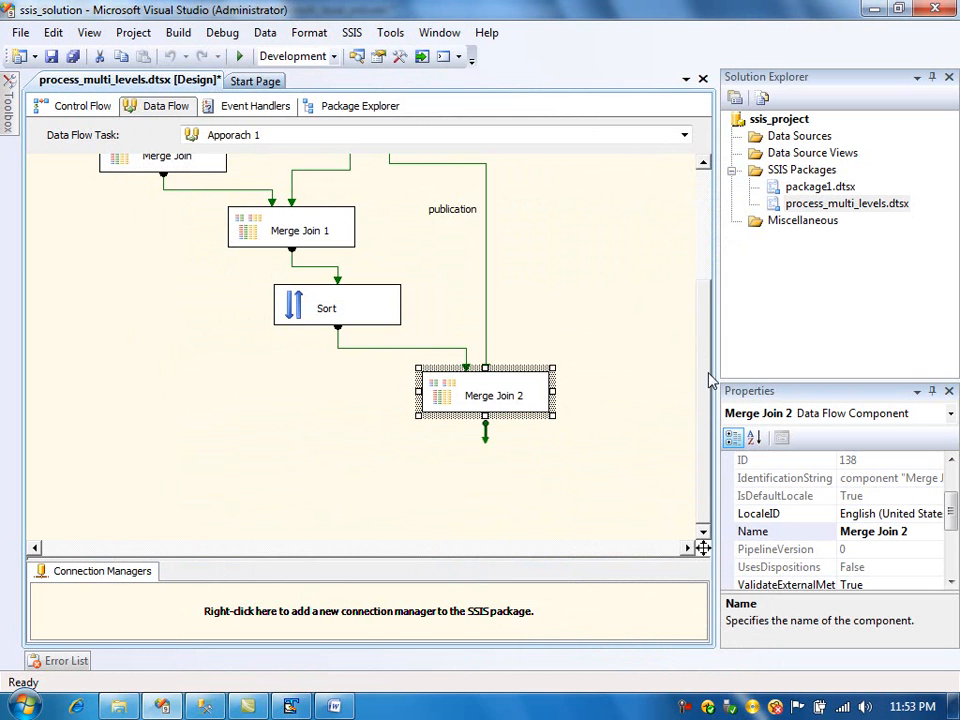
- Add an OLE DB Destination below Merge Join 2 and connect Merge Join 2's output to it
{"action": "mouse_move", "coordinate": [8, 95]}
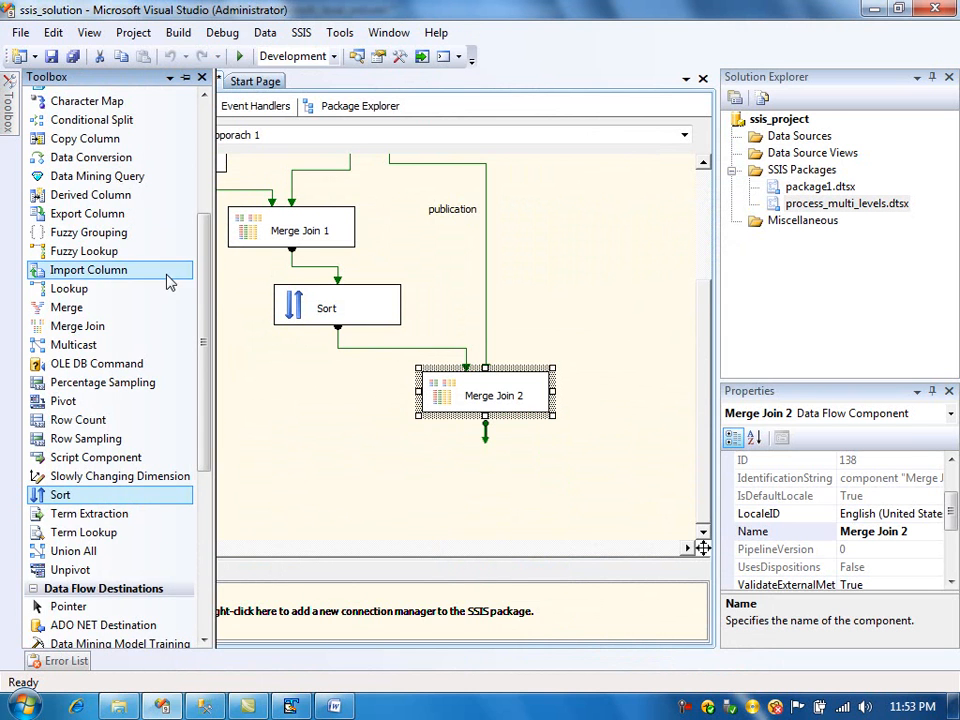
{"action": "left_click_drag", "start_coordinate": [205, 293], "coordinate": [208, 440]}
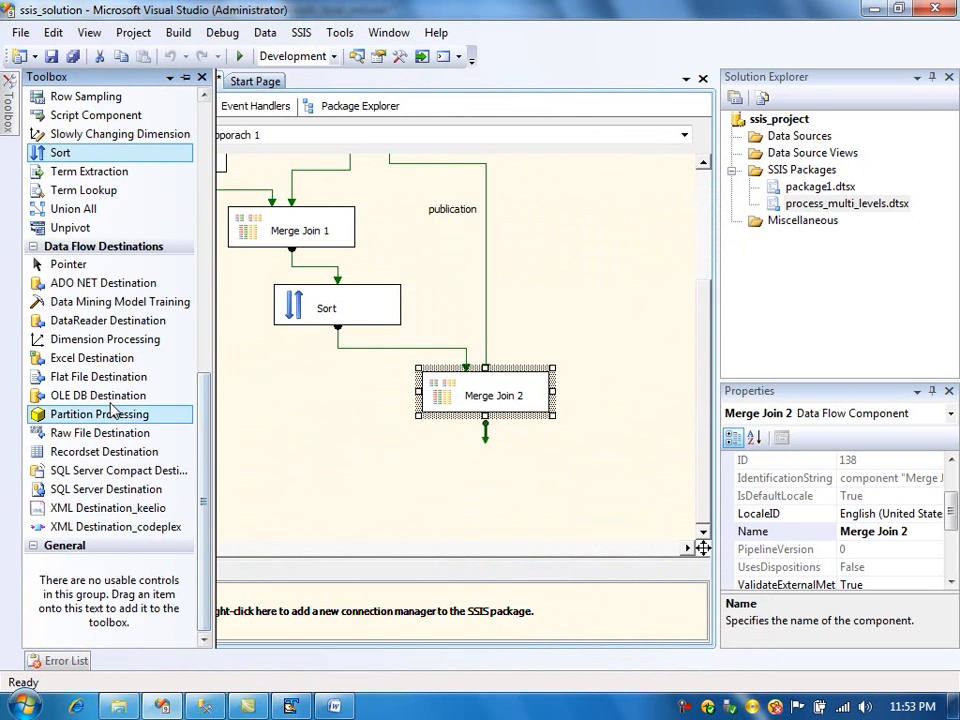
{"action": "left_click_drag", "start_coordinate": [100, 395], "coordinate": [290, 450]}
{"action": "left_click_drag", "start_coordinate": [394, 462], "coordinate": [475, 488]}
{"action": "left_click", "coordinate": [470, 400]}
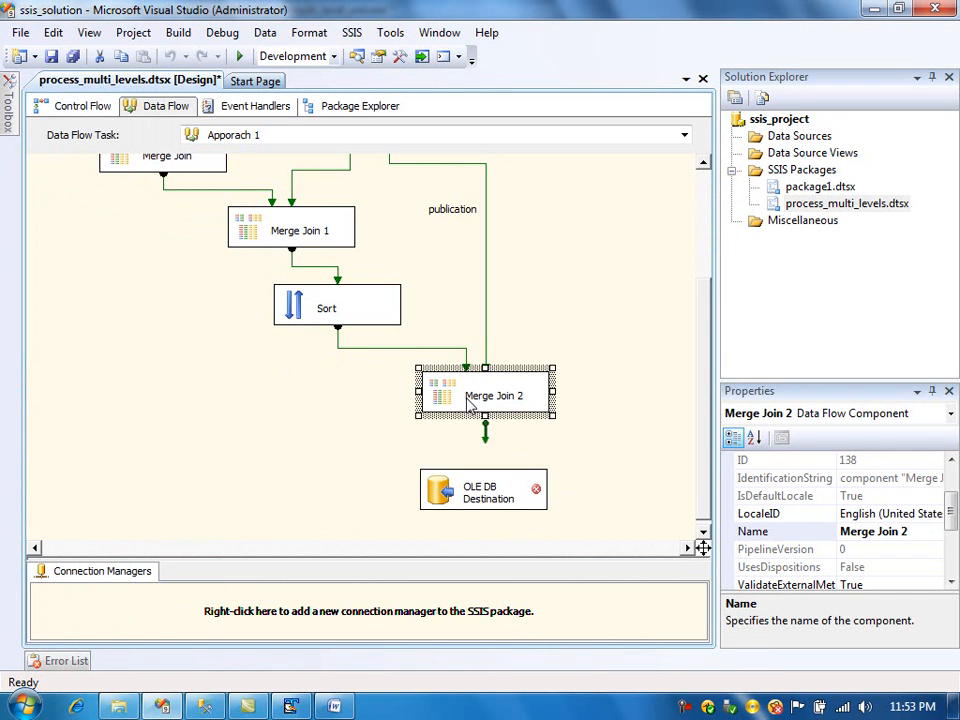
{"action": "left_click_drag", "start_coordinate": [485, 432], "coordinate": [445, 497]}
- Set the OLE DB Destination's connection manager to DELLPC.test and its table to [dbo].[denormalised_table]
{"action": "double_click", "coordinate": [445, 494]}
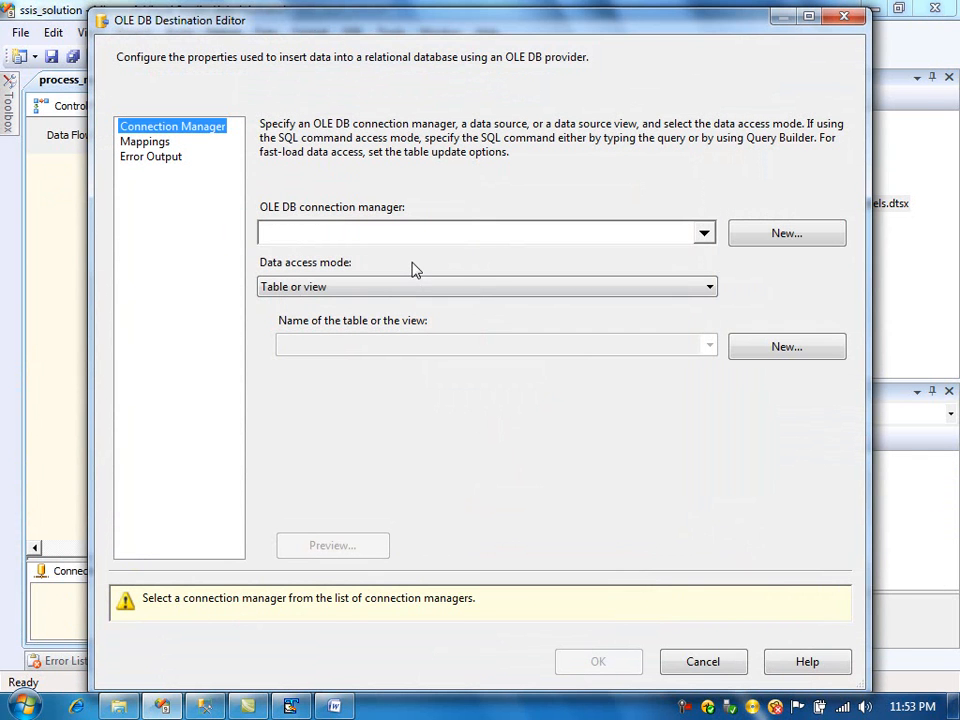
{"action": "left_click", "coordinate": [705, 232]}
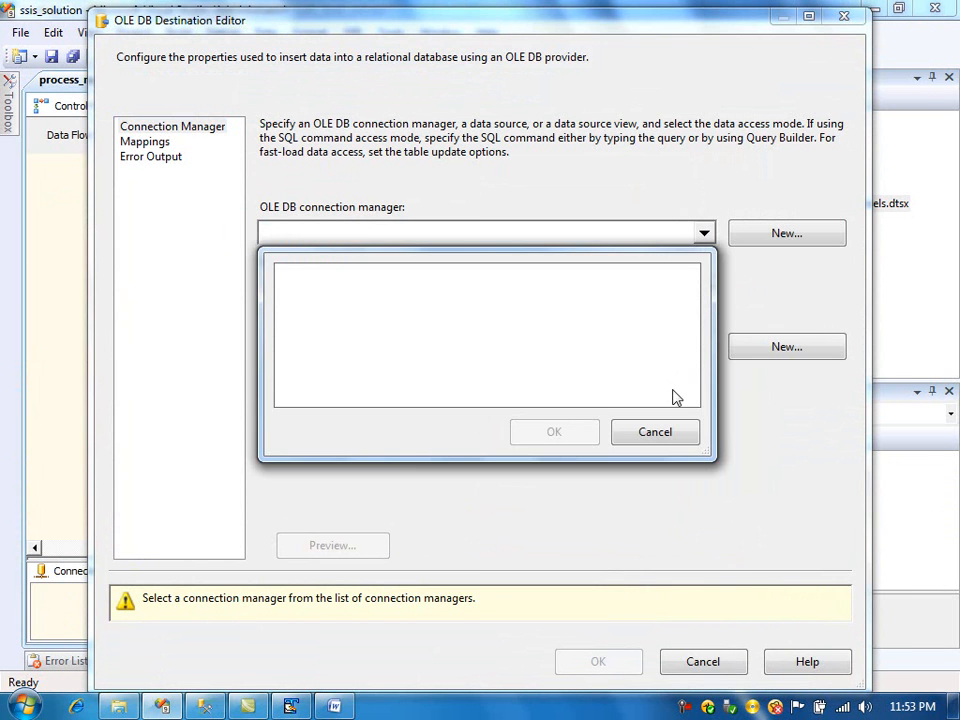
{"action": "left_click", "coordinate": [665, 433]}
{"action": "left_click", "coordinate": [766, 233]}
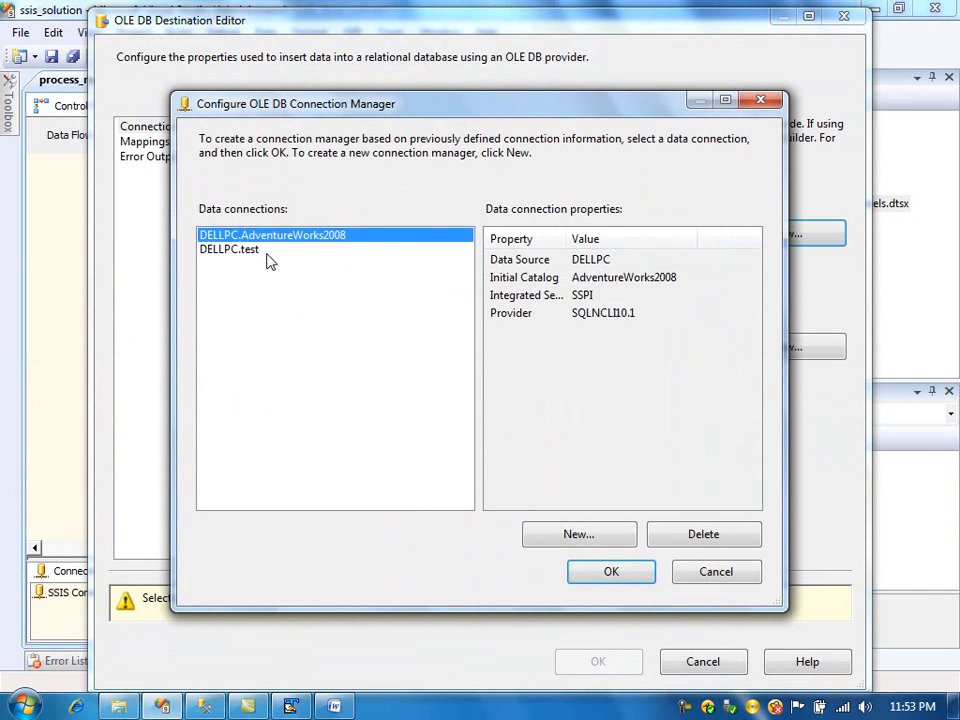
{"action": "left_click", "coordinate": [262, 250]}
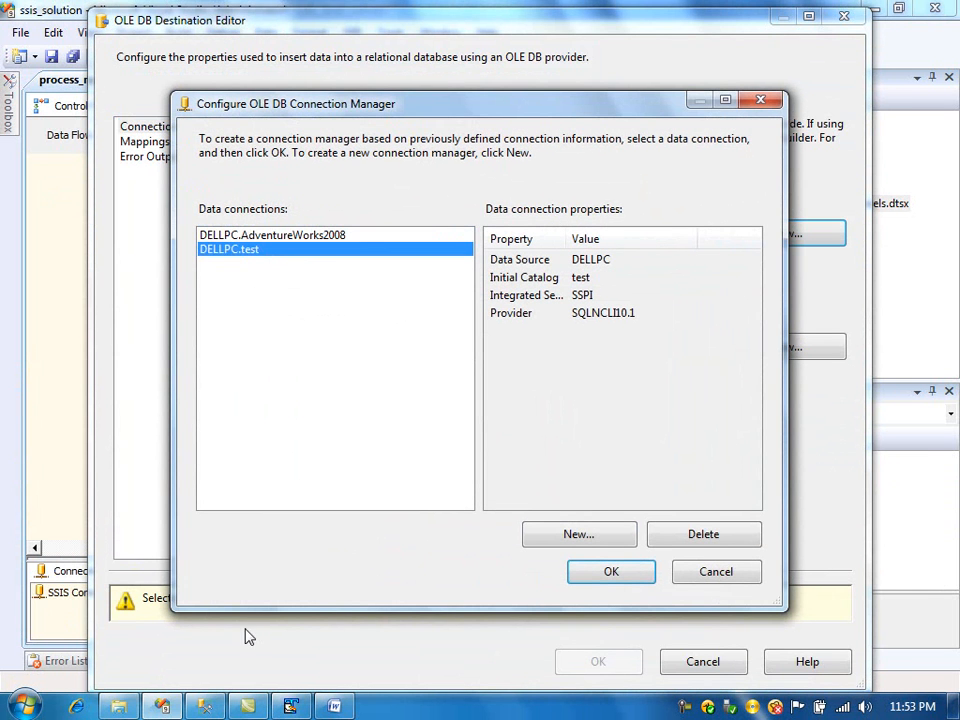
{"action": "left_click", "coordinate": [209, 708]}
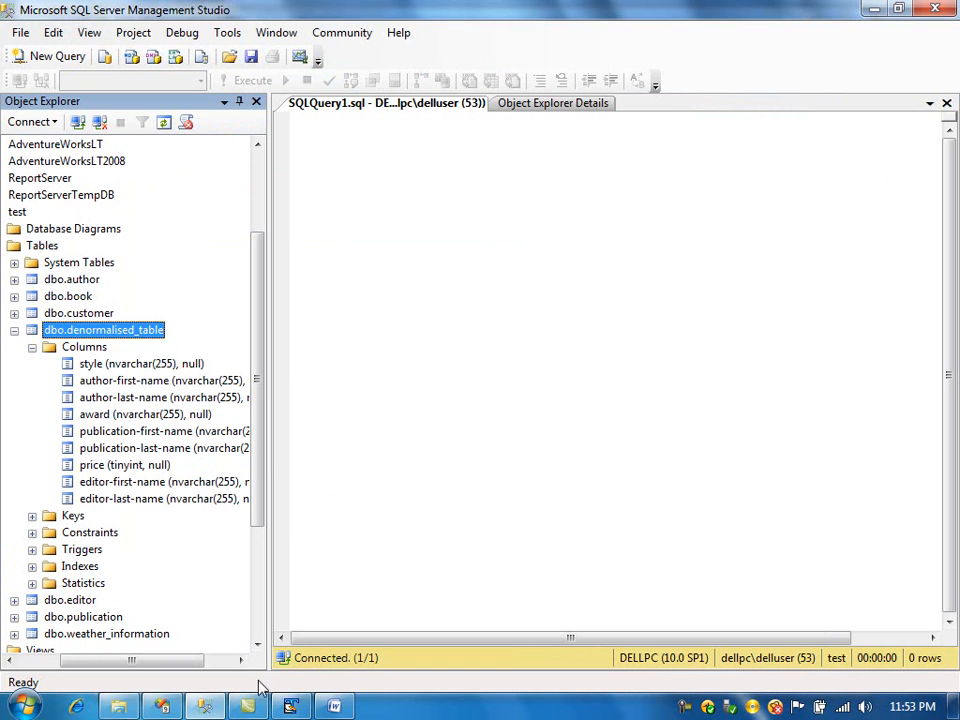
{"action": "left_click", "coordinate": [182, 707]}
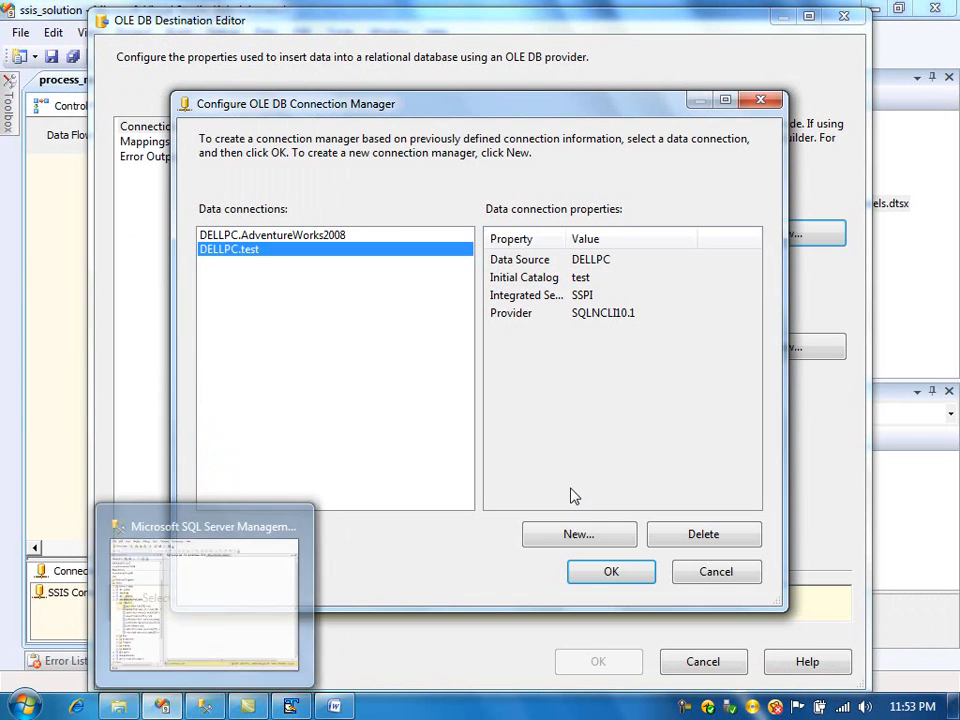
{"action": "left_click", "coordinate": [634, 572]}
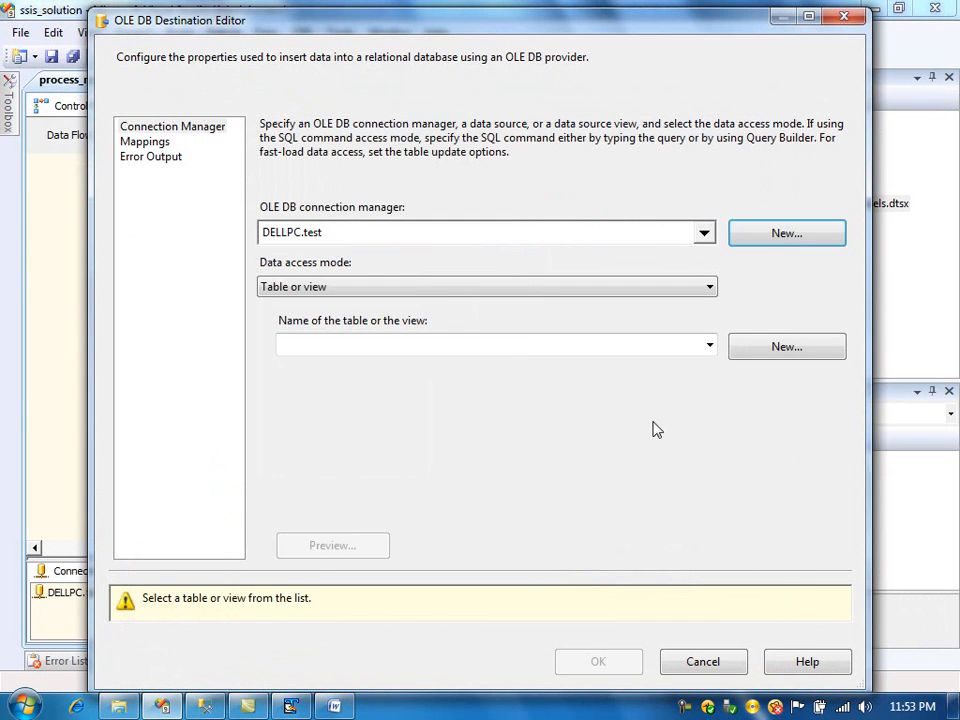
{"action": "left_click", "coordinate": [710, 346]}
{"action": "left_click", "coordinate": [529, 420]}
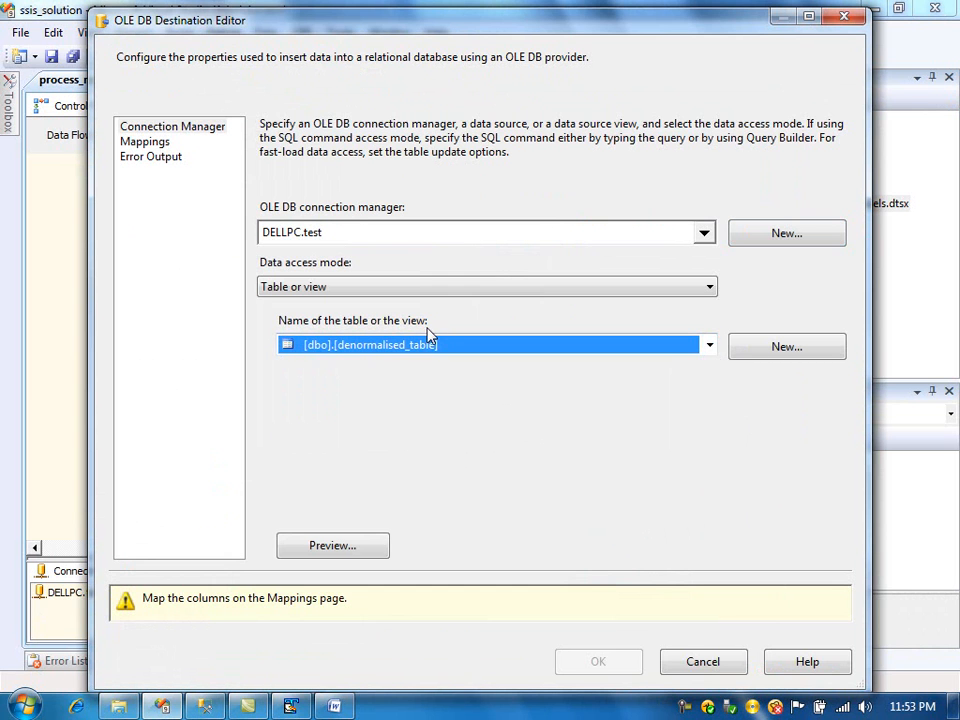
- Review the destination's column mappings, leaving award unmapped, and close the destination editor
{"action": "left_click", "coordinate": [152, 142]}
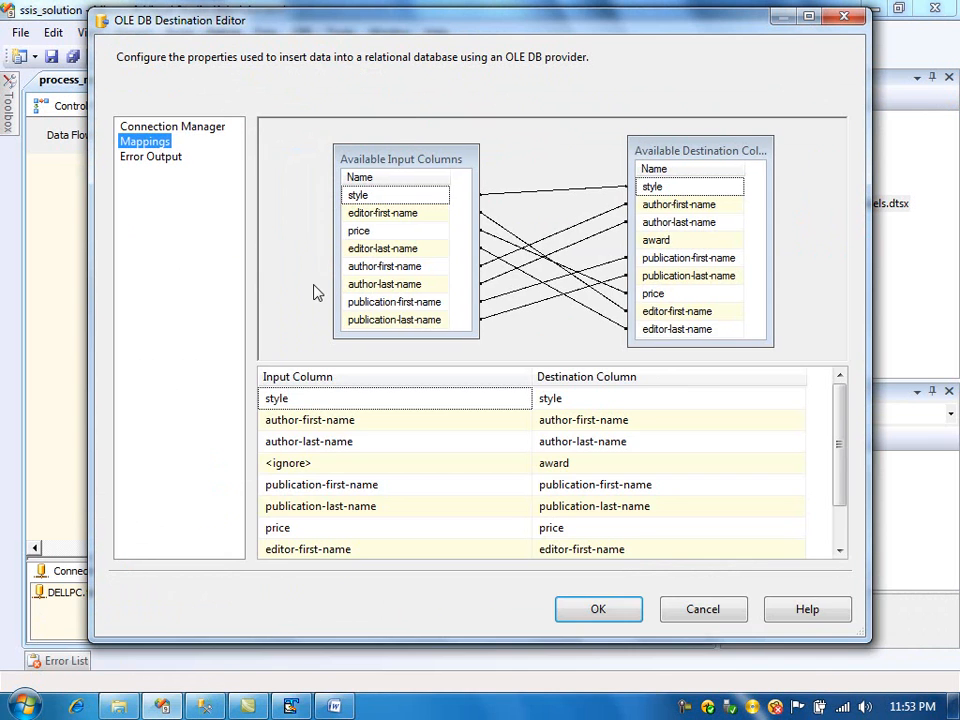
{"action": "left_click", "coordinate": [440, 467]}
{"action": "left_click", "coordinate": [440, 467]}
{"action": "left_click", "coordinate": [440, 467]}
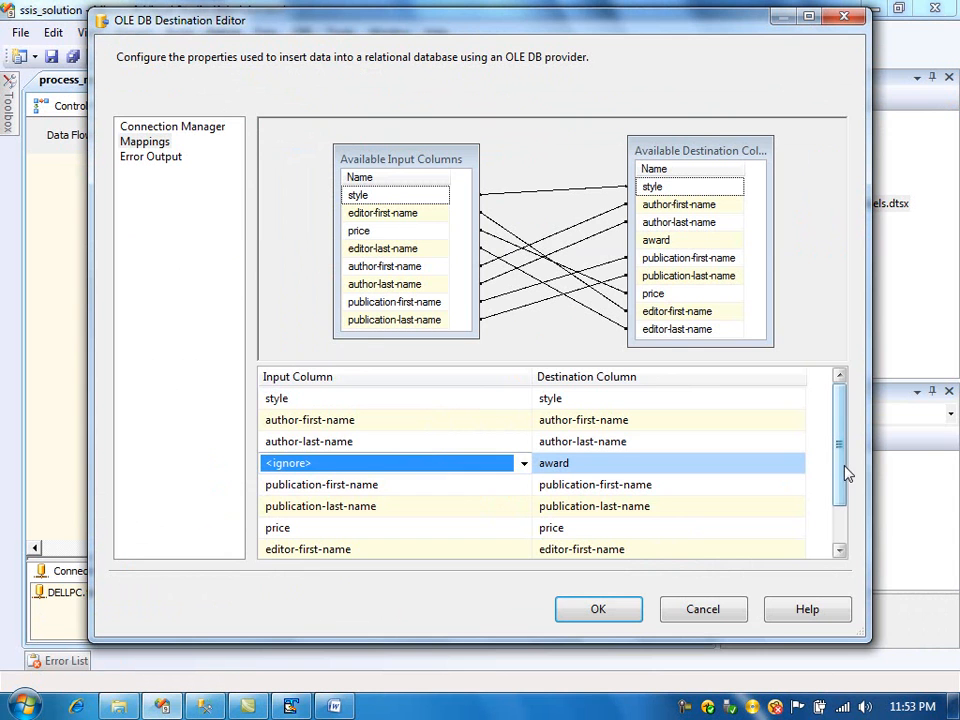
{"action": "mouse_move", "coordinate": [848, 473]}
{"action": "left_mouse_down"}
{"action": "mouse_move", "coordinate": [846, 527]}
{"action": "mouse_move", "coordinate": [846, 456]}
{"action": "left_mouse_up"}
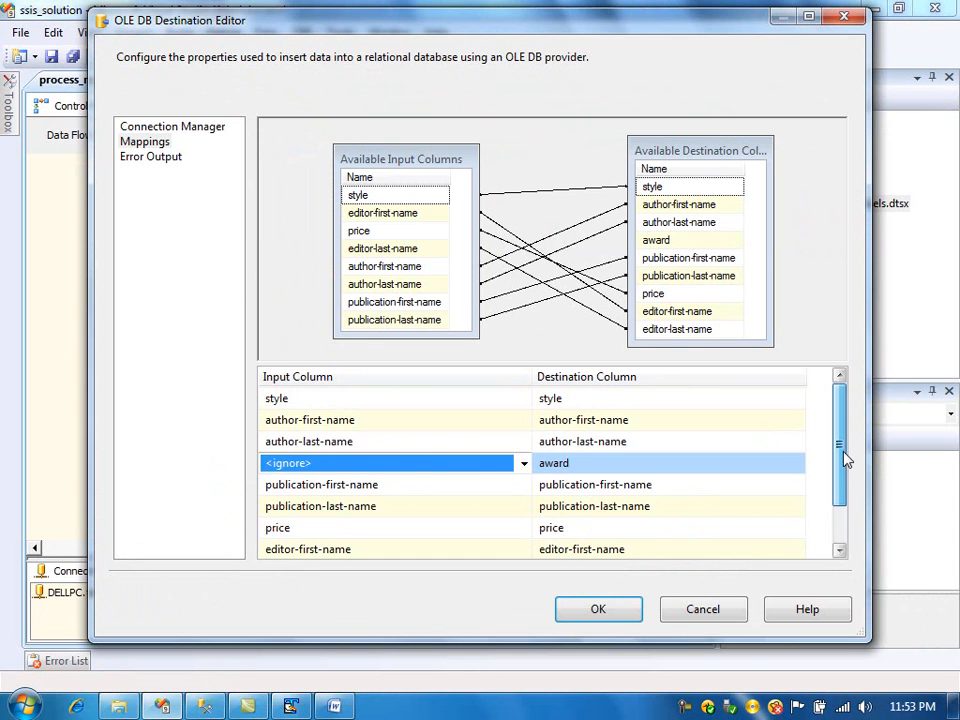
{"action": "left_click", "coordinate": [596, 610]}
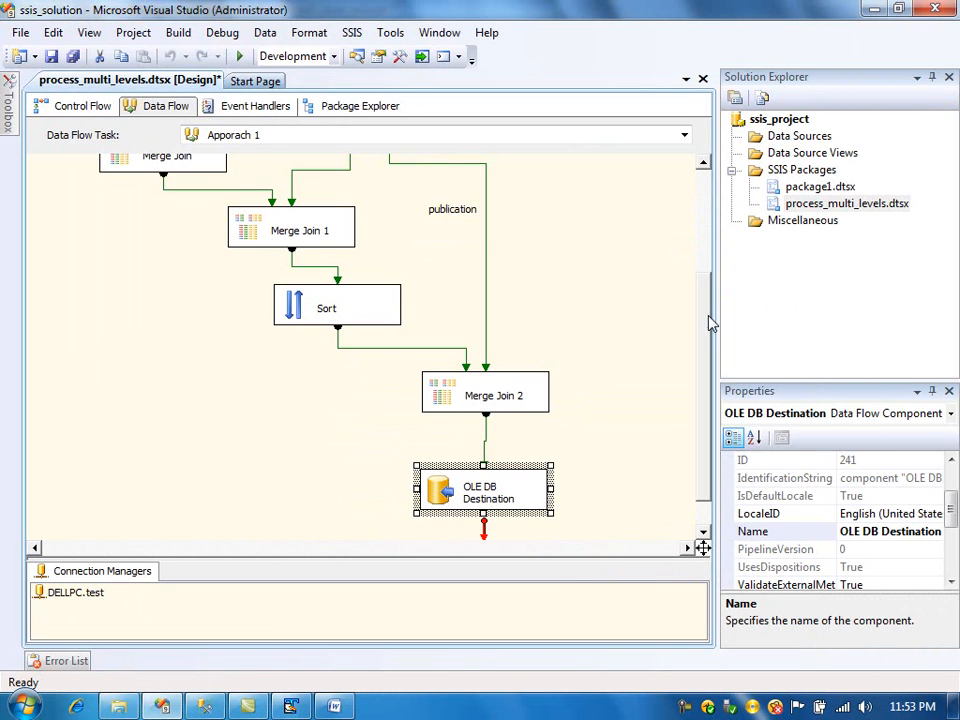
- Switch to TextPad to inspect the author elements, including award, in the XML file, then return
{"action": "left_click_drag", "start_coordinate": [709, 322], "coordinate": [709, 207]}
{"action": "key", "text": "alt+Tab"}
{"action": "key", "text": "alt+Tab"}
{"action": "key", "text": "alt+Tab"}
{"action": "key", "text": "Tab"}
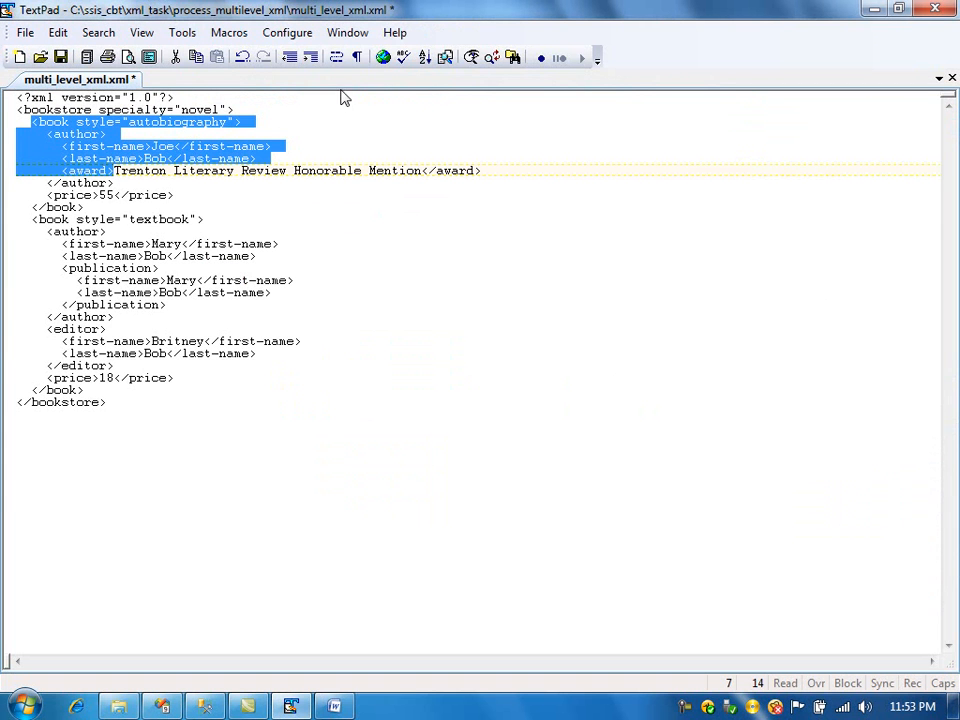
{"action": "left_click", "coordinate": [210, 217]}
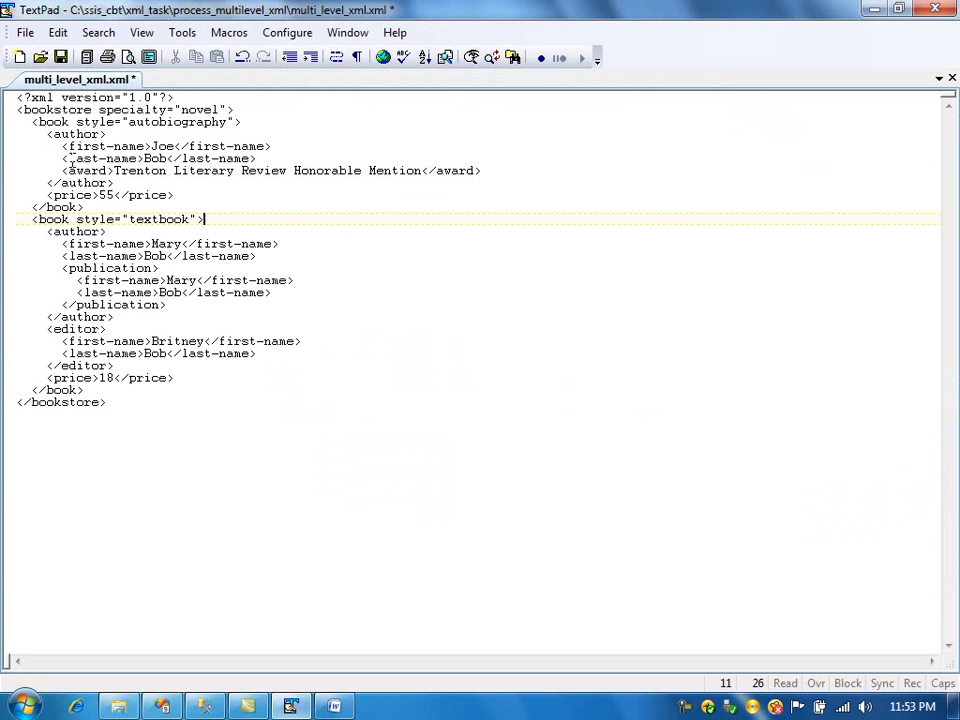
{"action": "key", "text": "alt+Tab"}
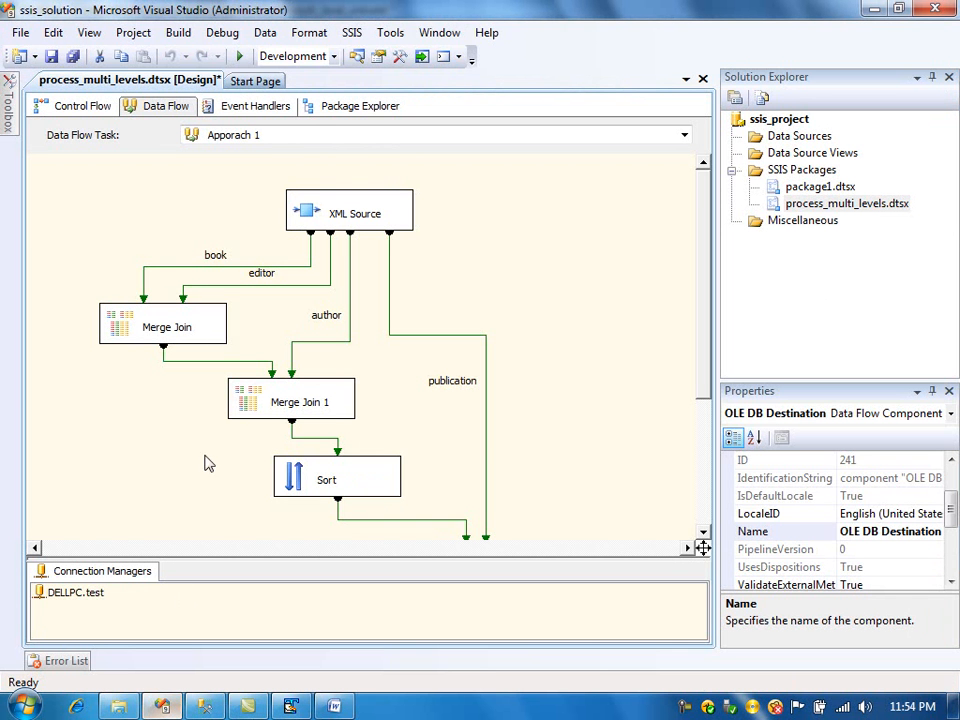
- Add the XML Source award column to Merge Join 1's output
{"action": "double_click", "coordinate": [260, 405]}
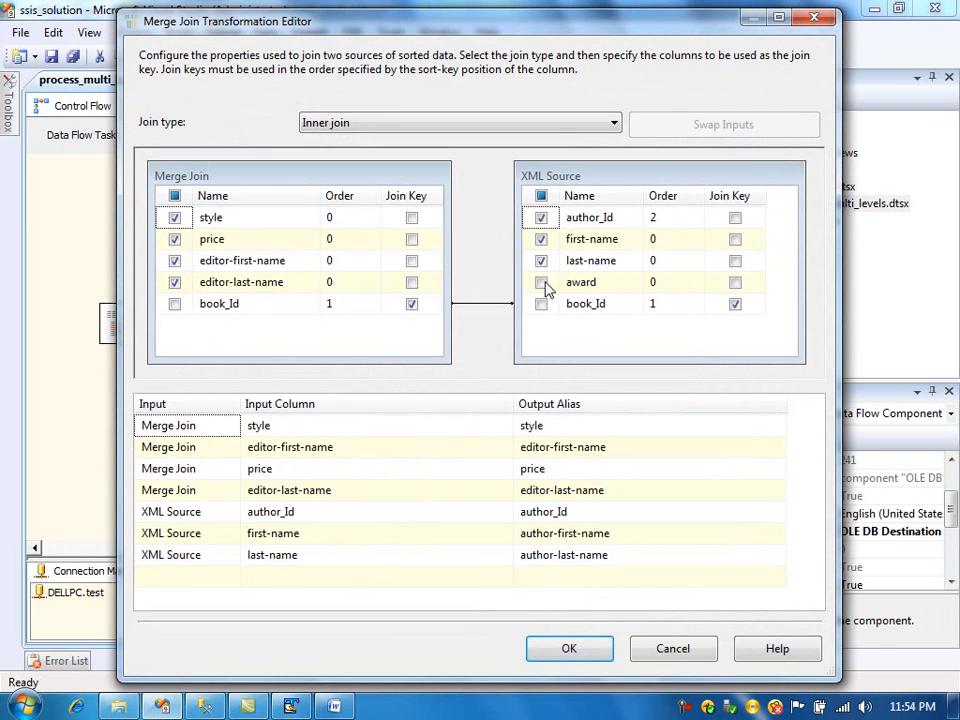
{"action": "left_click", "coordinate": [541, 283]}
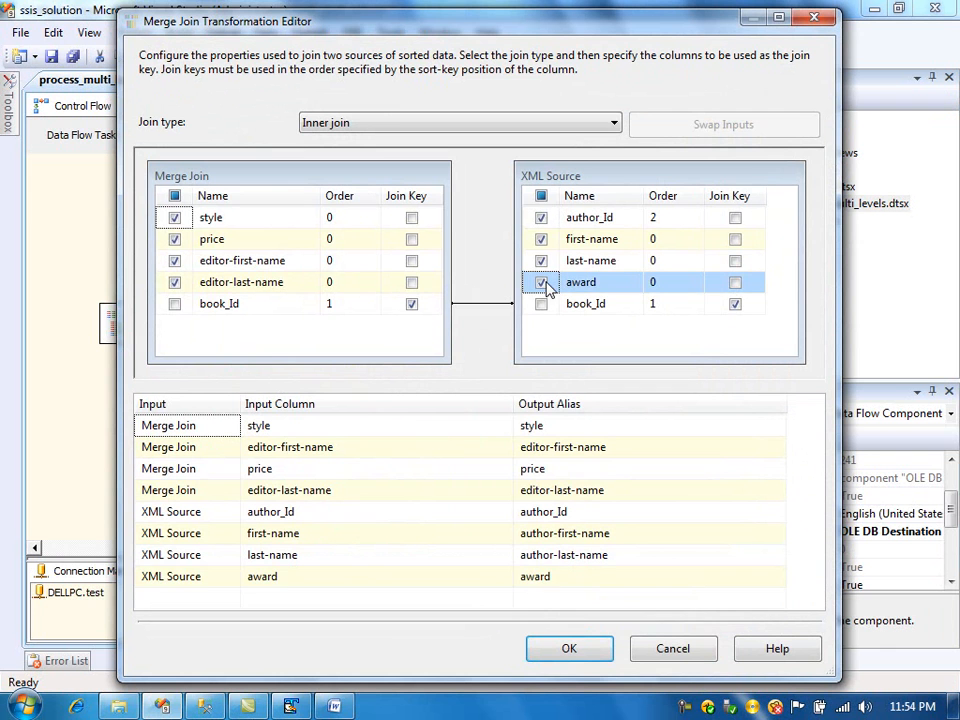
{"action": "left_click", "coordinate": [572, 650]}
- Enable pass-through of the award column in the Sort transformation
{"action": "left_click", "coordinate": [300, 478]}
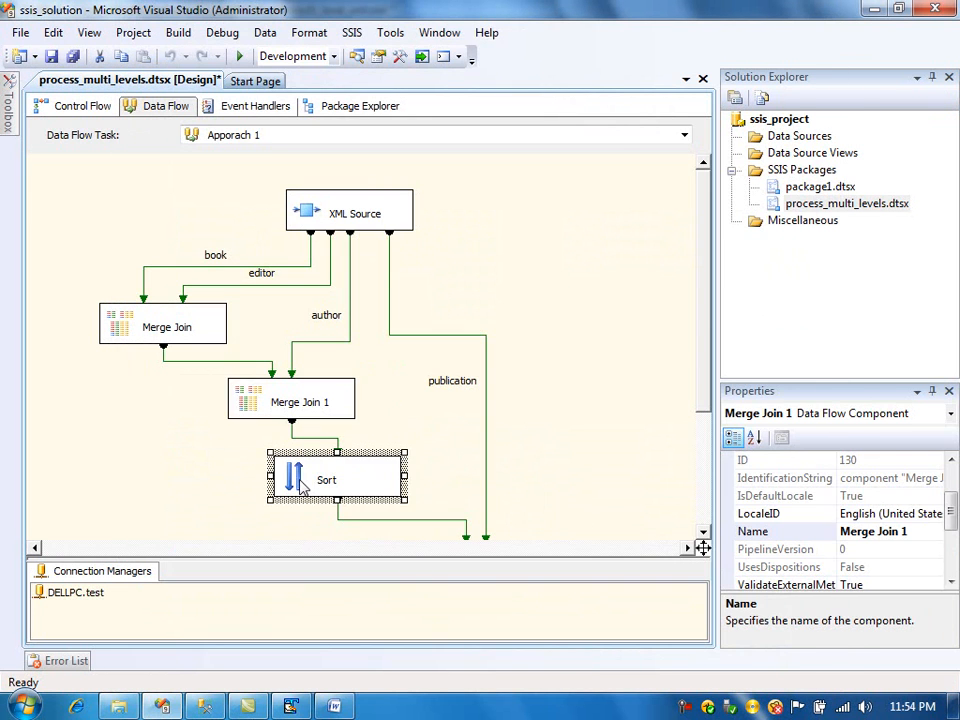
{"action": "double_click", "coordinate": [300, 478]}
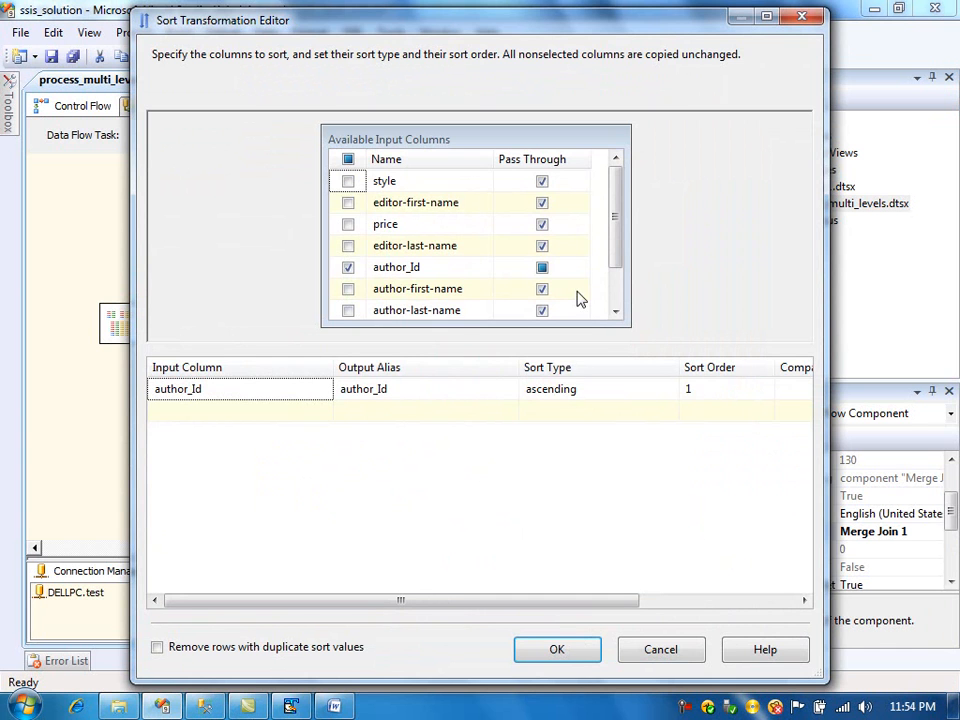
{"action": "left_click_drag", "start_coordinate": [617, 236], "coordinate": [615, 306]}
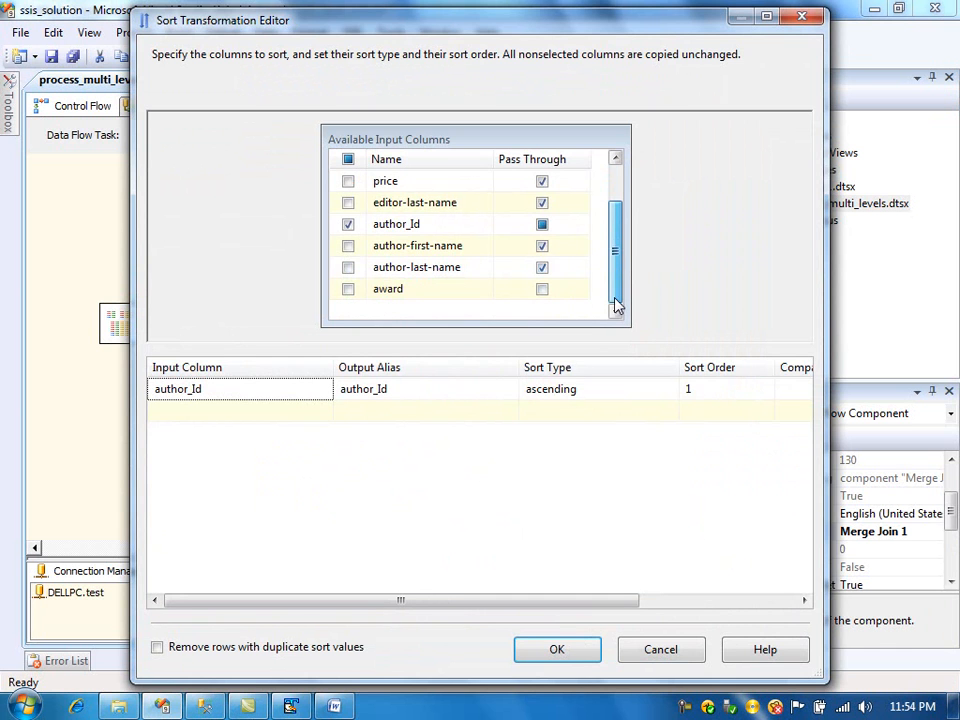
{"action": "left_click", "coordinate": [542, 289]}
{"action": "left_click", "coordinate": [554, 648]}
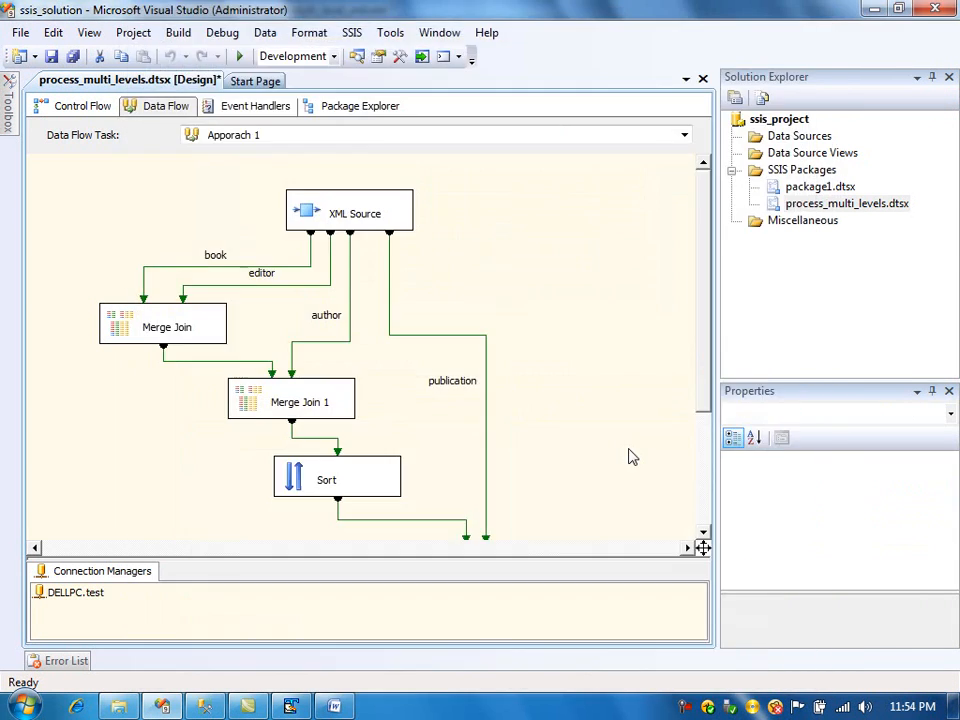
- Include the Sort award column in Merge Join 2's output
{"action": "left_click_drag", "start_coordinate": [705, 402], "coordinate": [703, 521]}
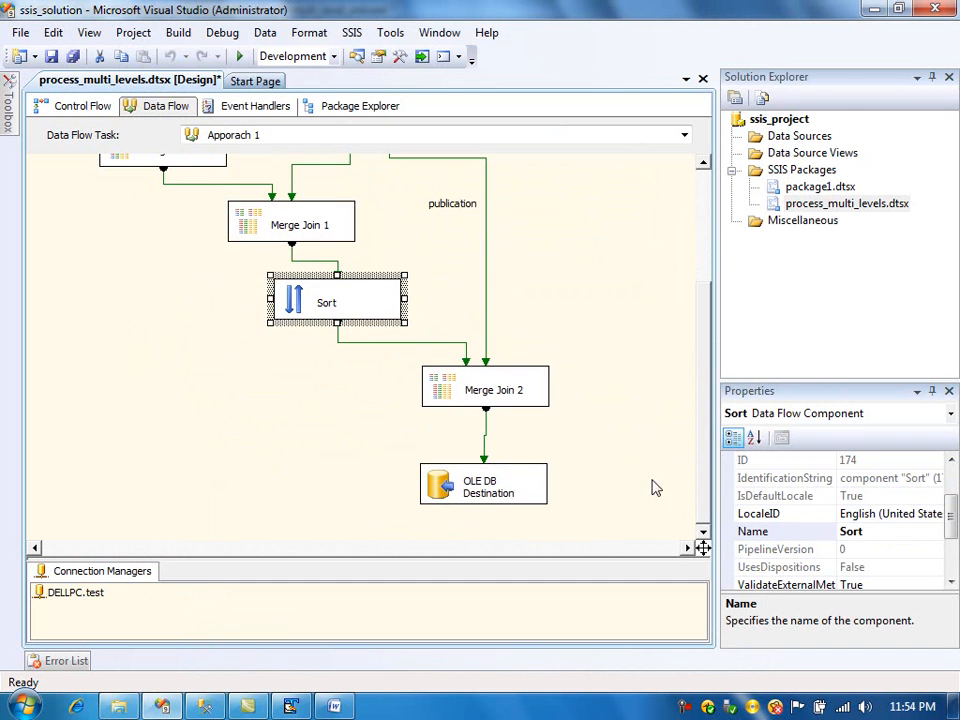
{"action": "left_click", "coordinate": [460, 400]}
{"action": "double_click", "coordinate": [460, 400]}
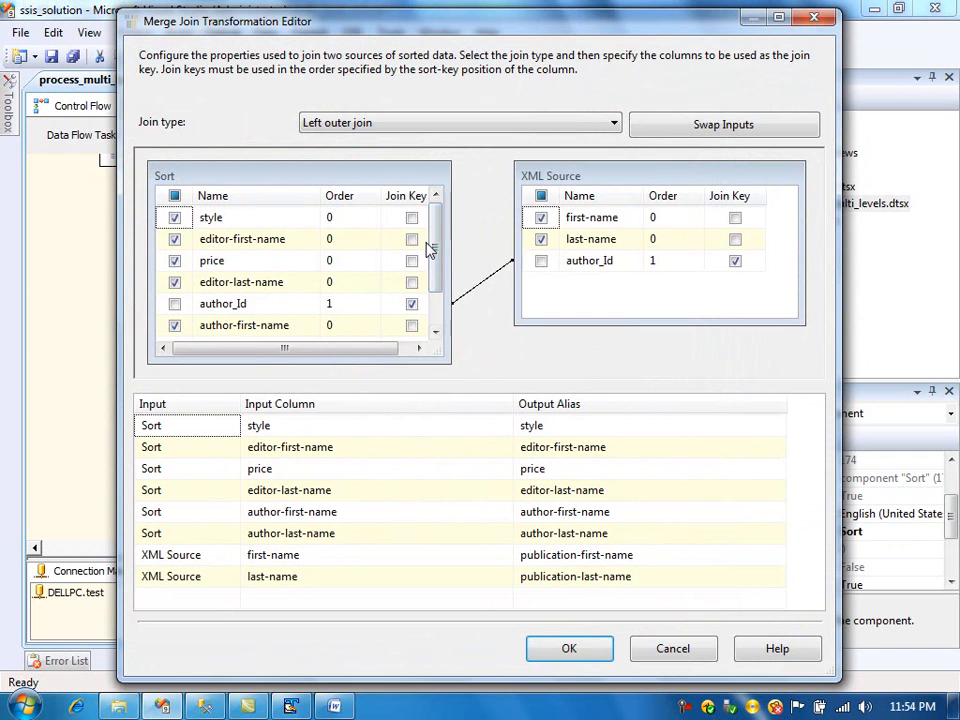
{"action": "left_click_drag", "start_coordinate": [441, 248], "coordinate": [452, 343]}
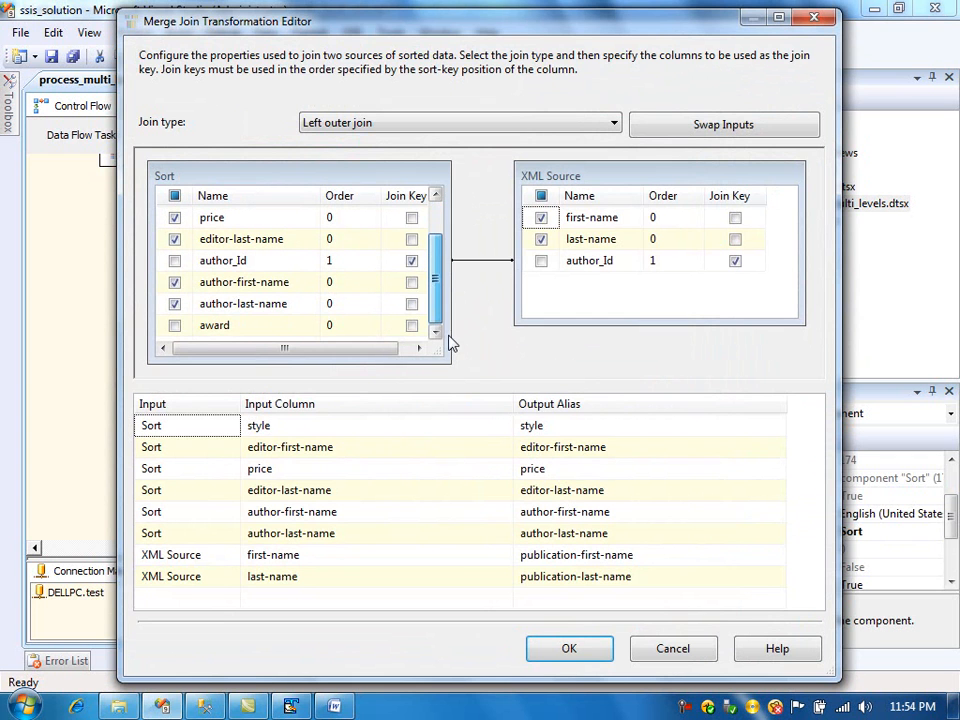
{"action": "left_click", "coordinate": [176, 326]}
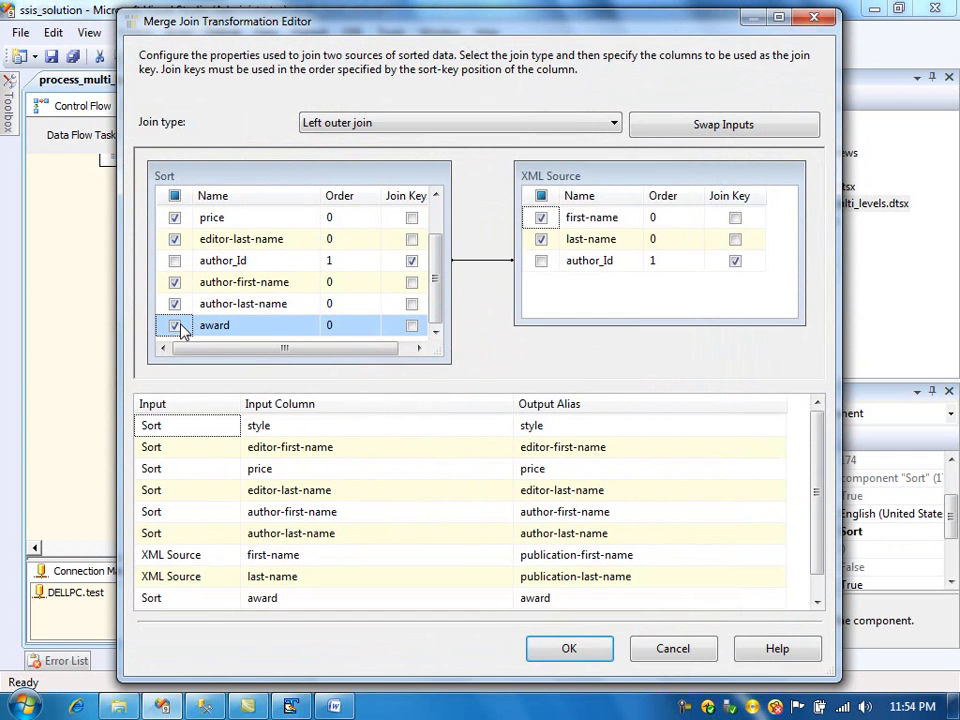
{"action": "left_click", "coordinate": [558, 646]}
- Open the OLE DB Destination editor, map the award input column to the destination award column, and confirm
{"action": "double_click", "coordinate": [446, 486]}
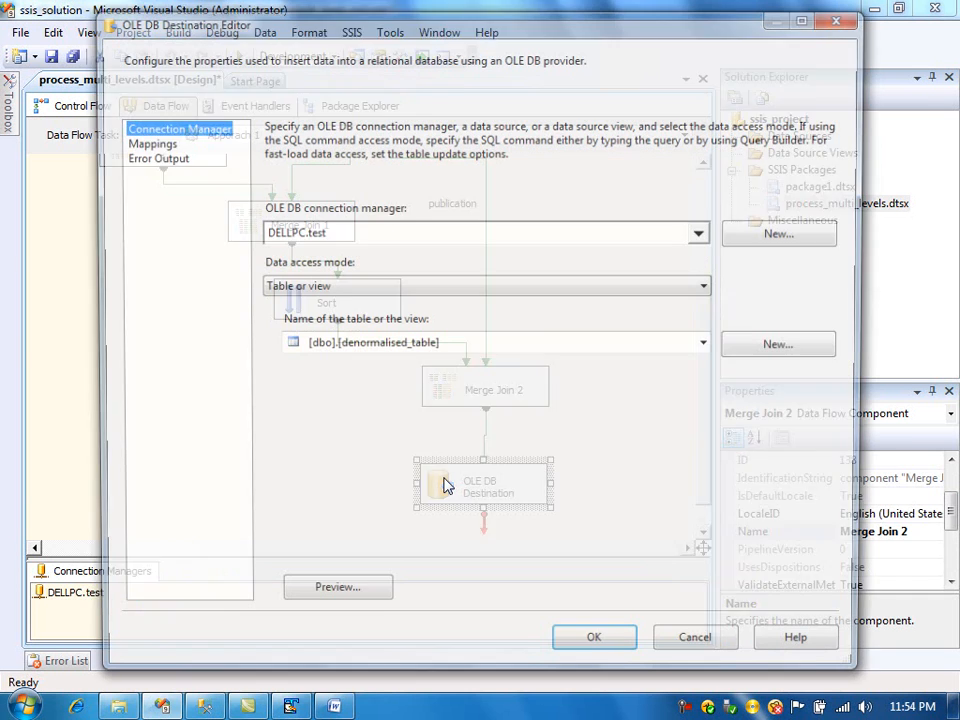
{"action": "left_click", "coordinate": [145, 142]}
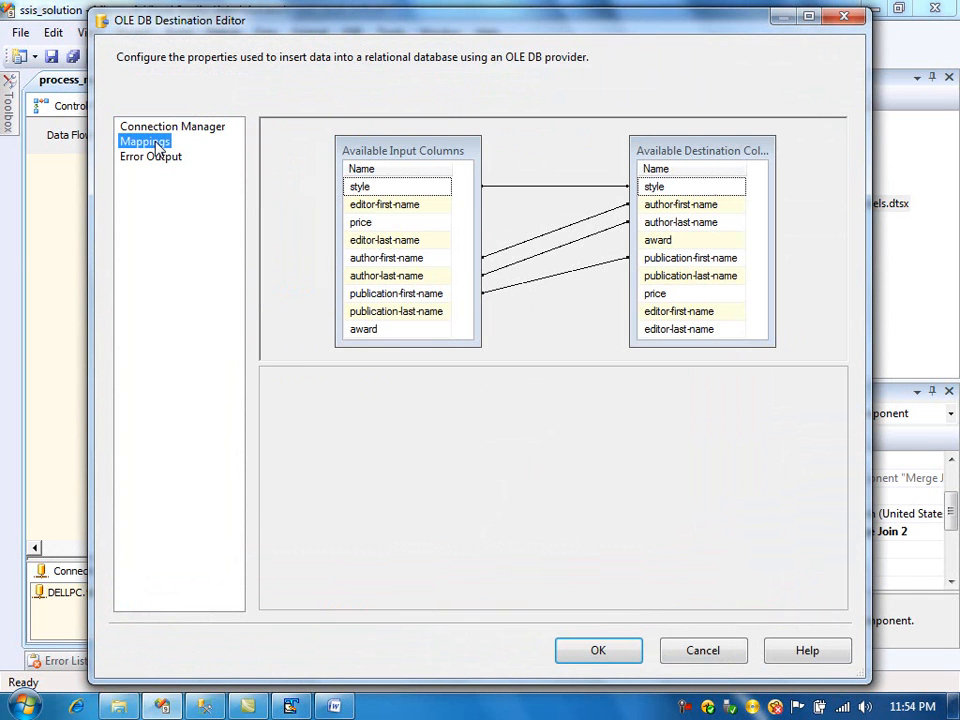
{"action": "left_click", "coordinate": [340, 466]}
{"action": "left_click", "coordinate": [342, 467]}
{"action": "left_click", "coordinate": [343, 501]}
{"action": "left_click", "coordinate": [612, 658]}
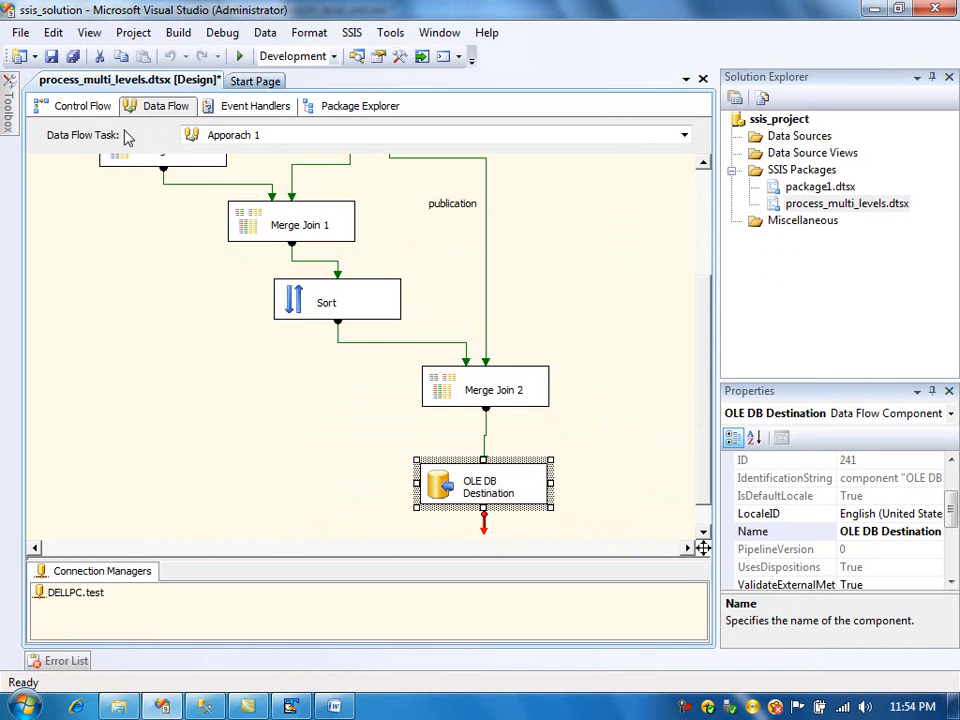
- Save the package and execute process_multi_levels.dtsx
{"action": "left_click", "coordinate": [51, 56]}
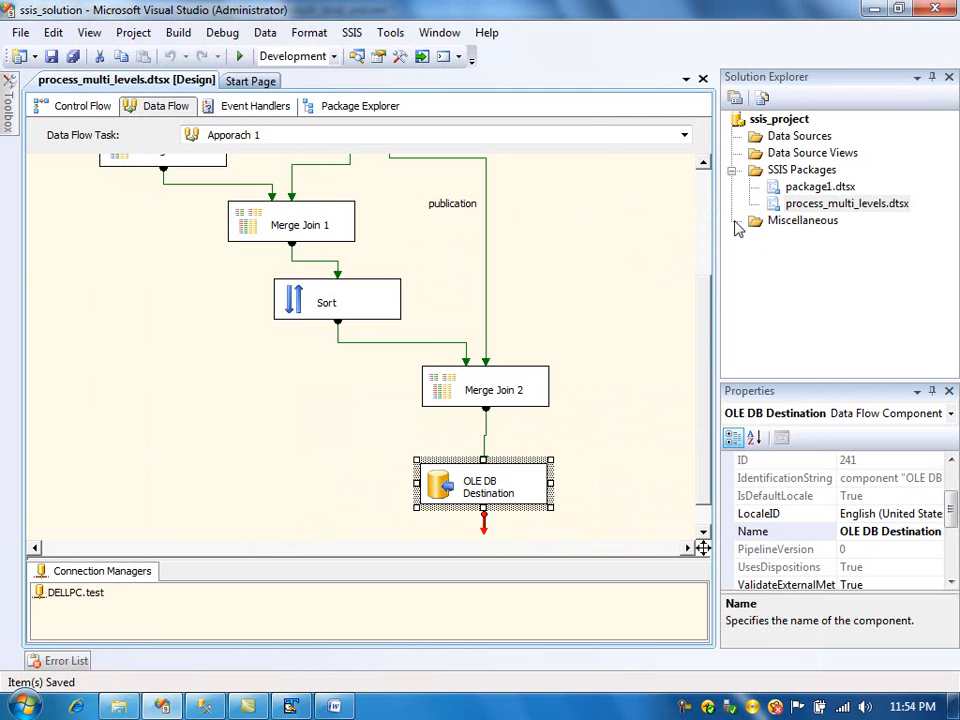
{"action": "right_click", "coordinate": [815, 205]}
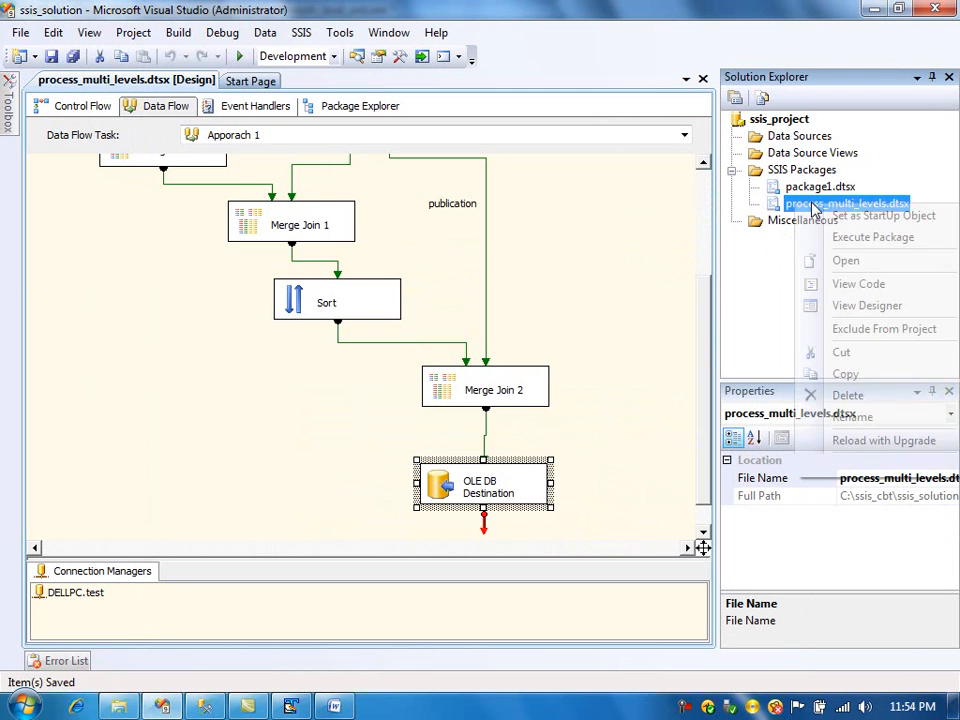
{"action": "left_click", "coordinate": [852, 236]}
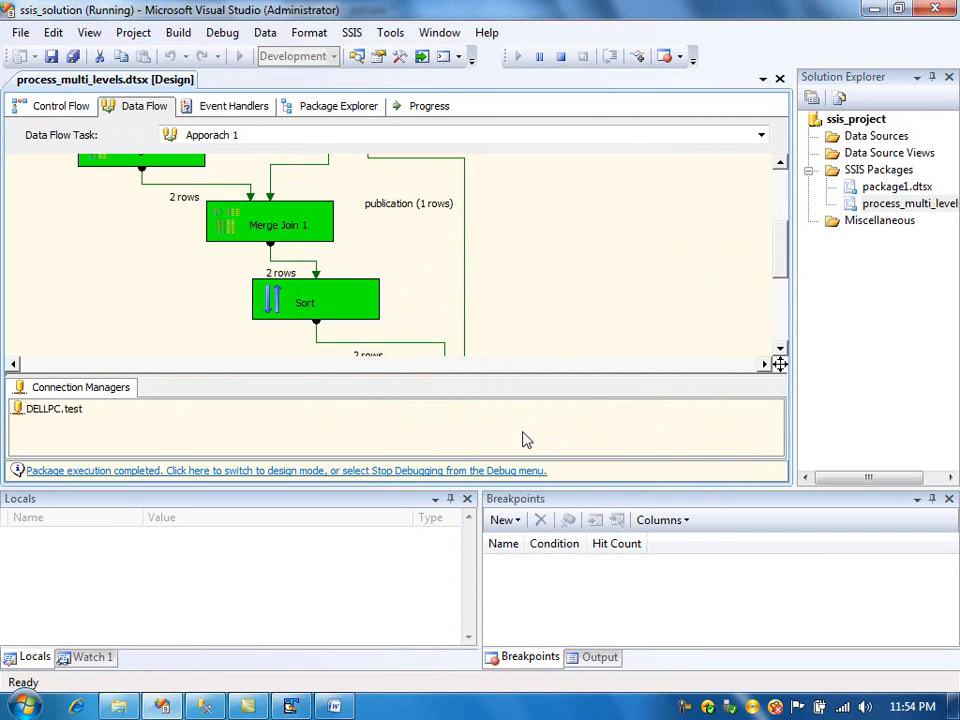
{"action": "left_click_drag", "start_coordinate": [785, 278], "coordinate": [782, 315]}
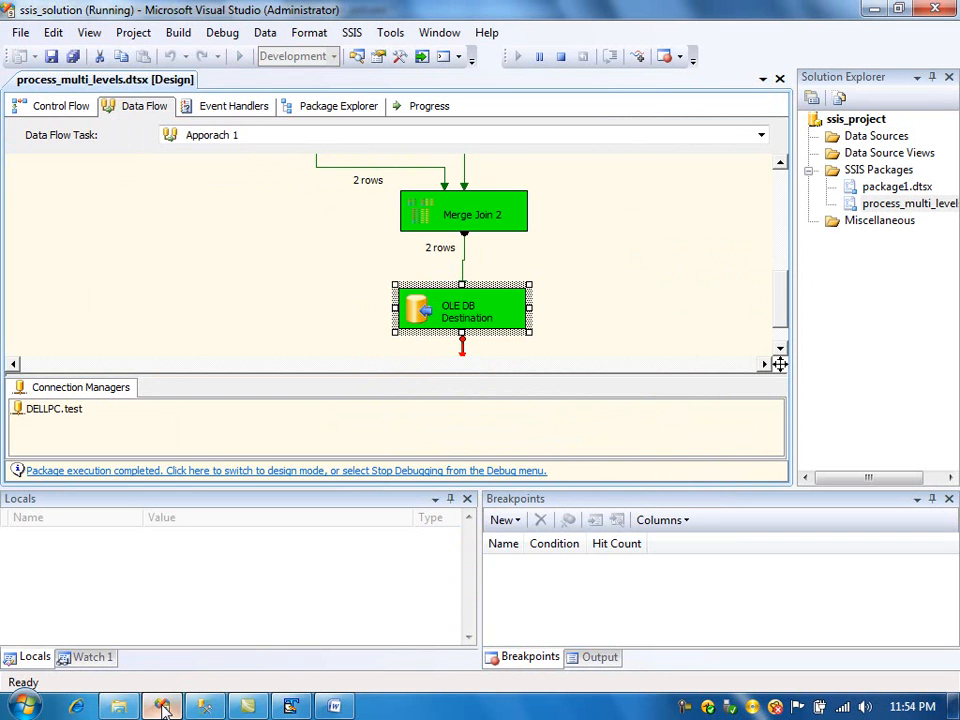
- Switch to SQL Server Management Studio and run select * from dbo.denormalised_table
{"action": "left_click", "coordinate": [205, 706]}
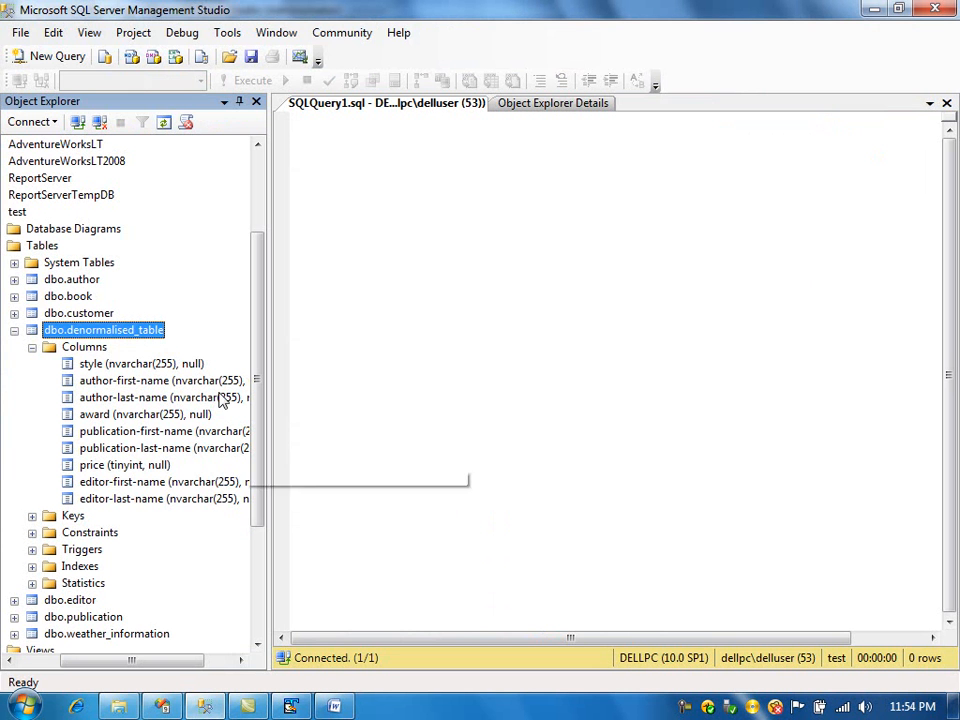
{"action": "left_click", "coordinate": [382, 252]}
{"action": "left_click_drag", "start_coordinate": [84, 333], "coordinate": [422, 196]}
{"action": "key", "text": "Home"}
{"action": "type", "text": "slec"}
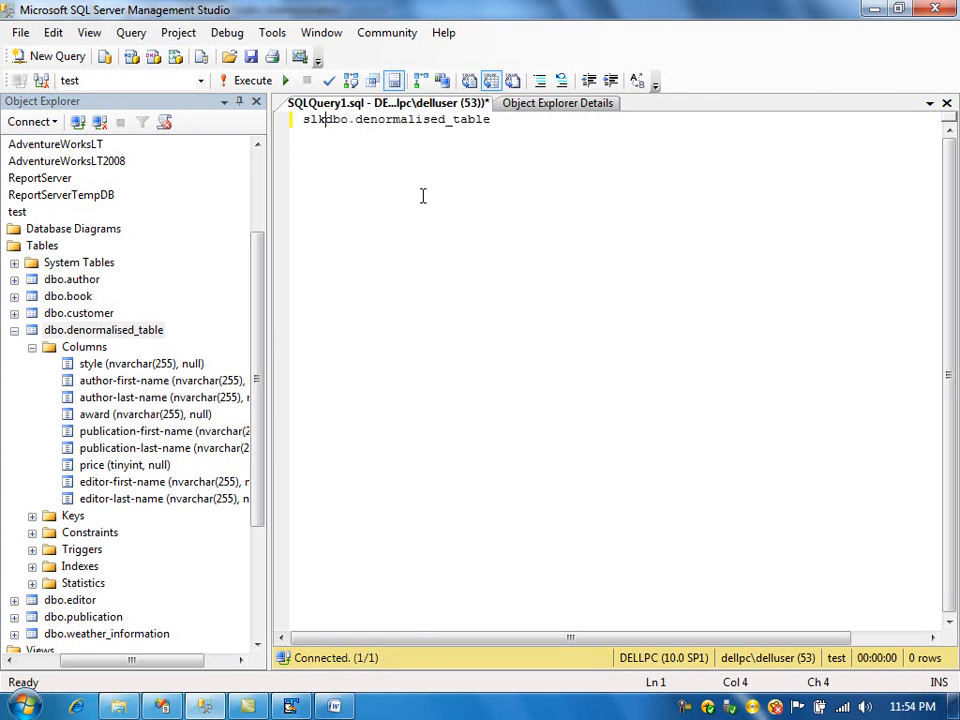
{"action": "key", "text": "BackSpace"}
{"action": "key", "text": "BackSpace"}
{"action": "key", "text": "BackSpace"}
{"action": "type", "text": "elect * f"}
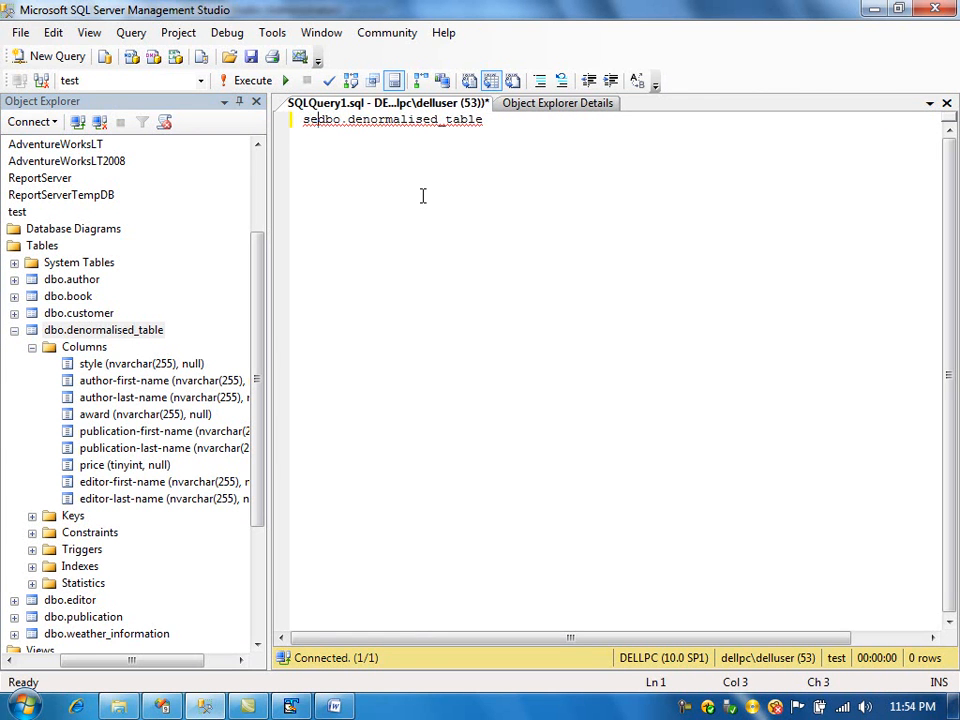
{"action": "type", "text": "rom"}
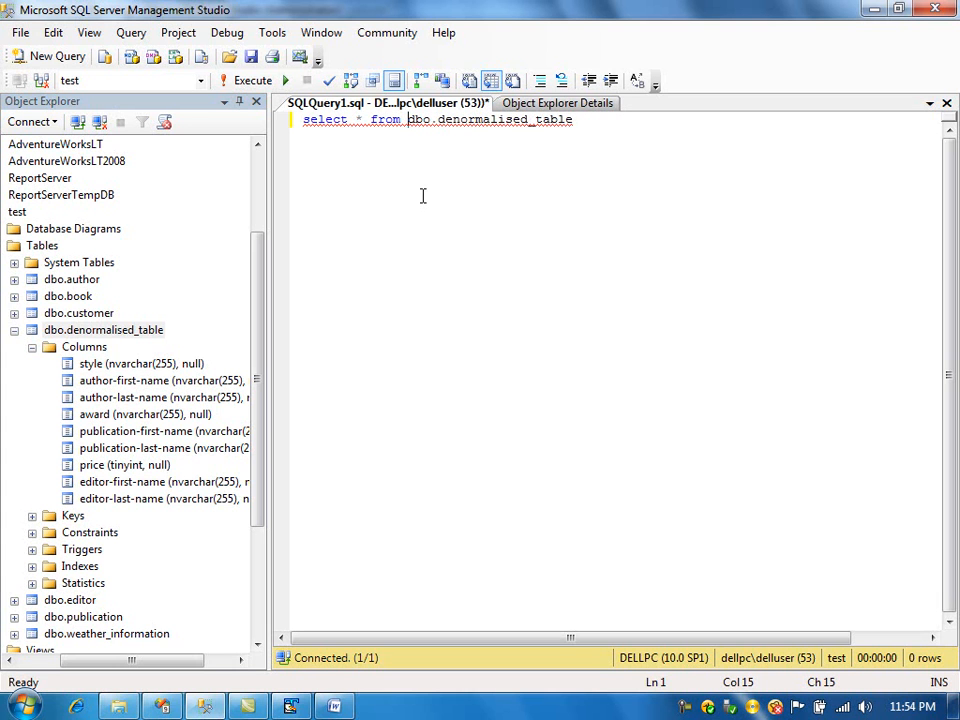
{"action": "left_click", "coordinate": [252, 82]}
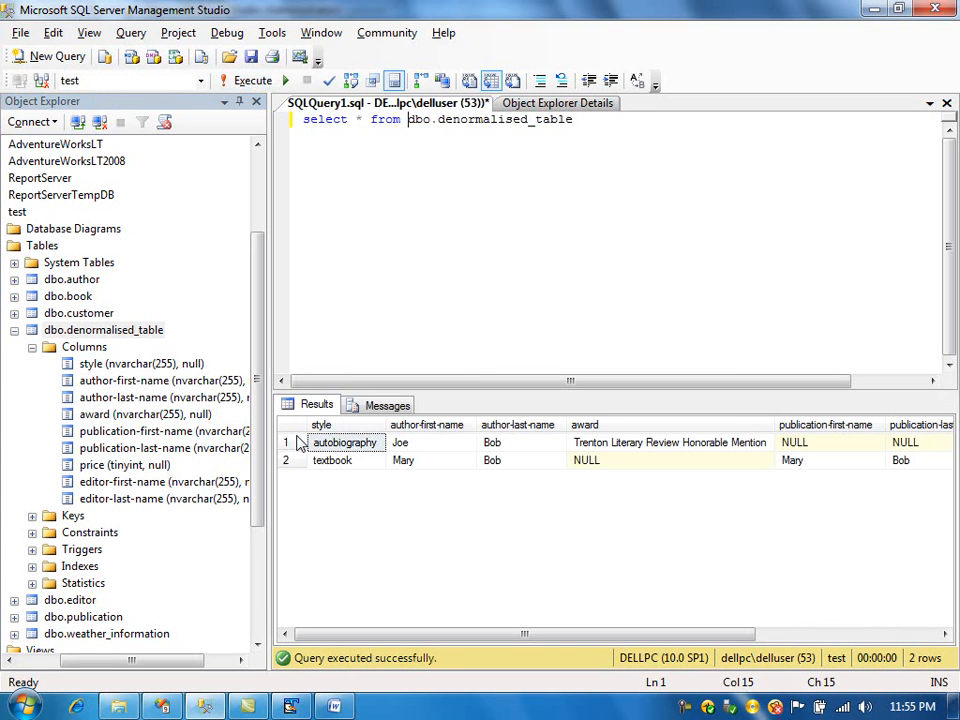
- Compare the autobiography book's XML values, including award and price, with the first result row
{"action": "key", "text": "alt+Tab"}
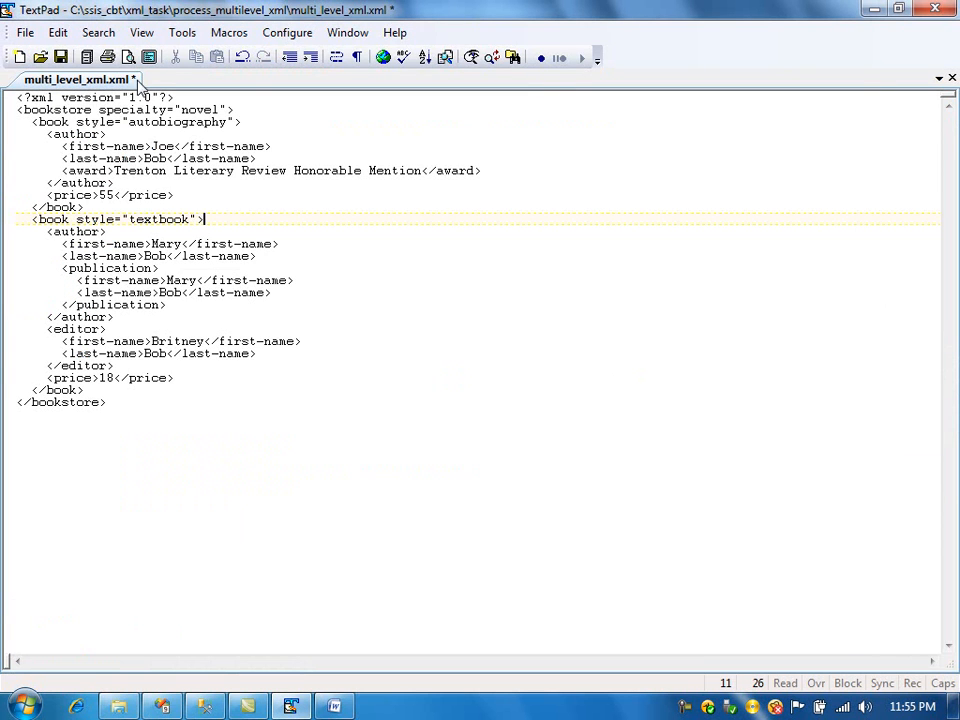
{"action": "double_click", "coordinate": [173, 122]}
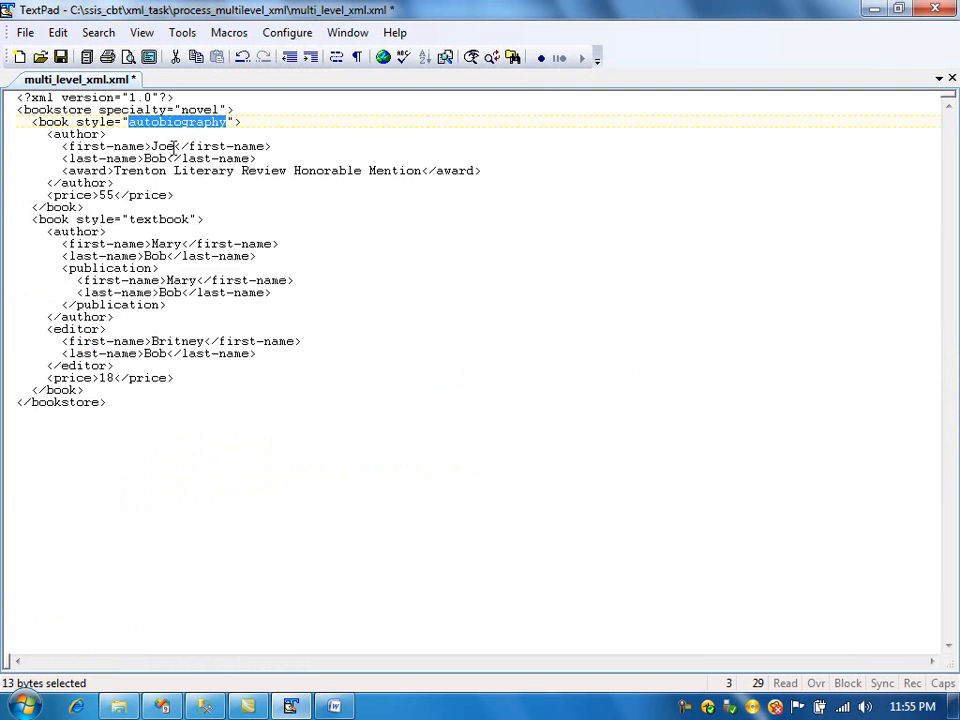
{"action": "key", "text": "alt+Tab"}
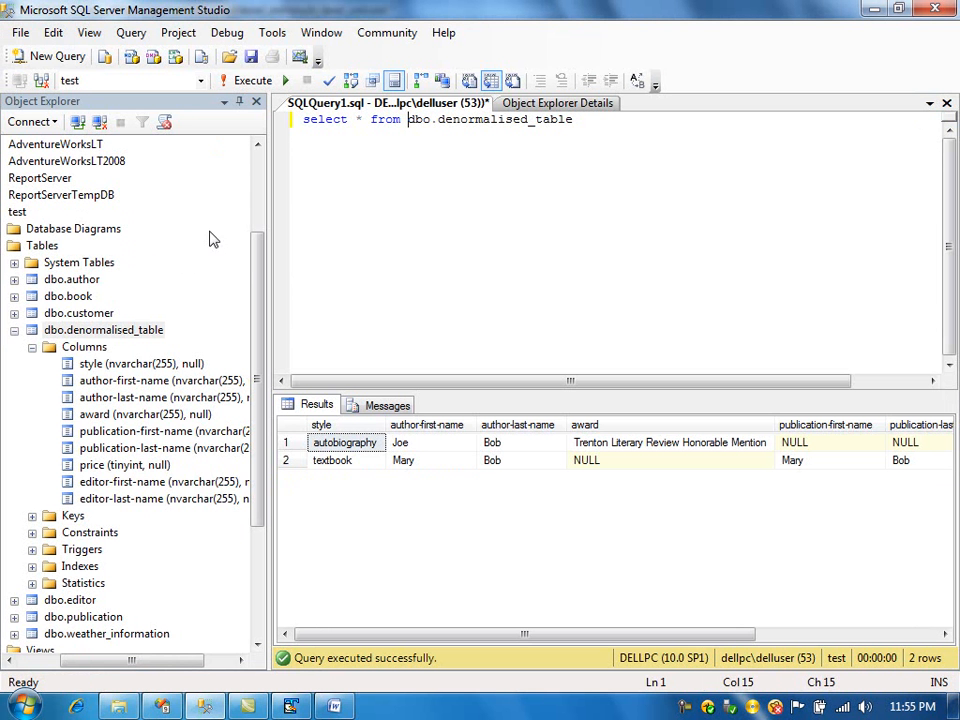
{"action": "key", "text": "Right"}
{"action": "key", "text": "Right"}
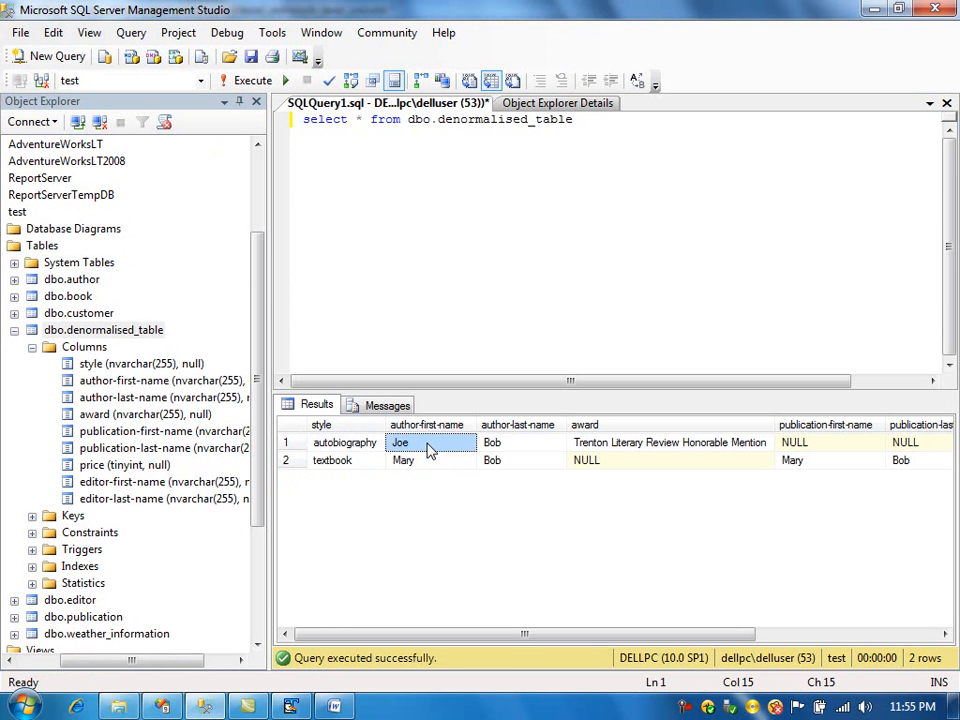
{"action": "key", "text": "Right"}
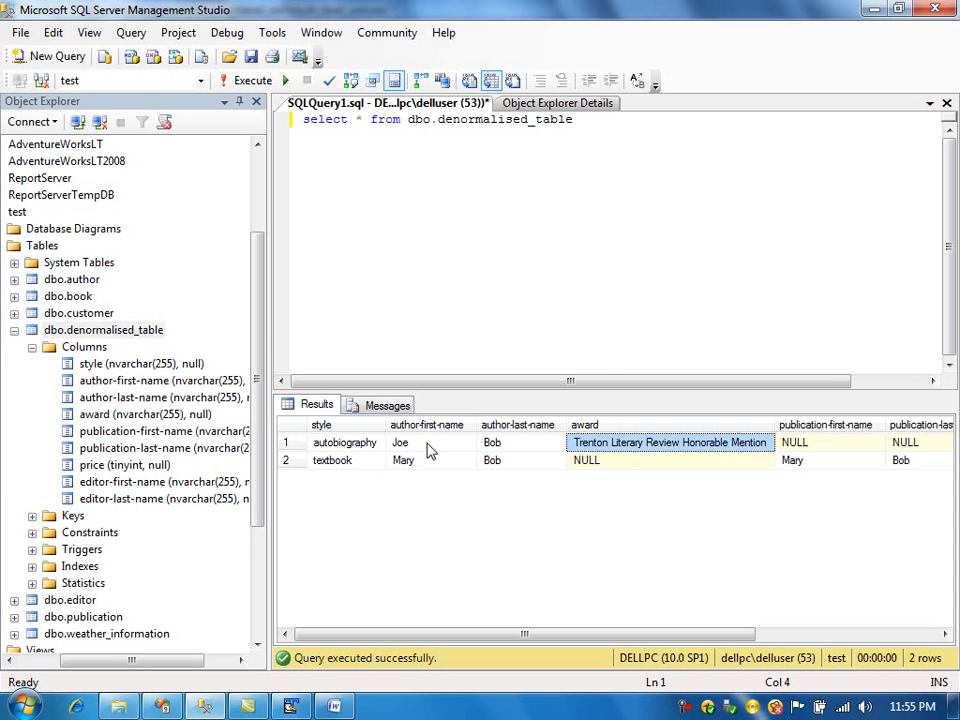
{"action": "key", "text": "alt+Tab"}
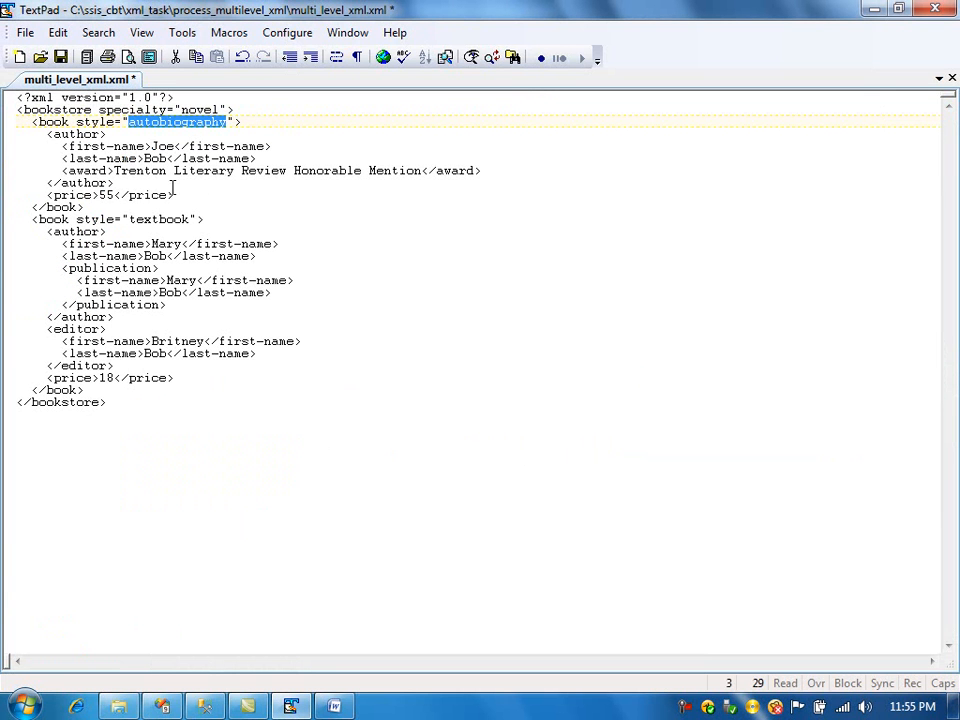
{"action": "left_click_drag", "start_coordinate": [113, 170], "coordinate": [422, 173]}
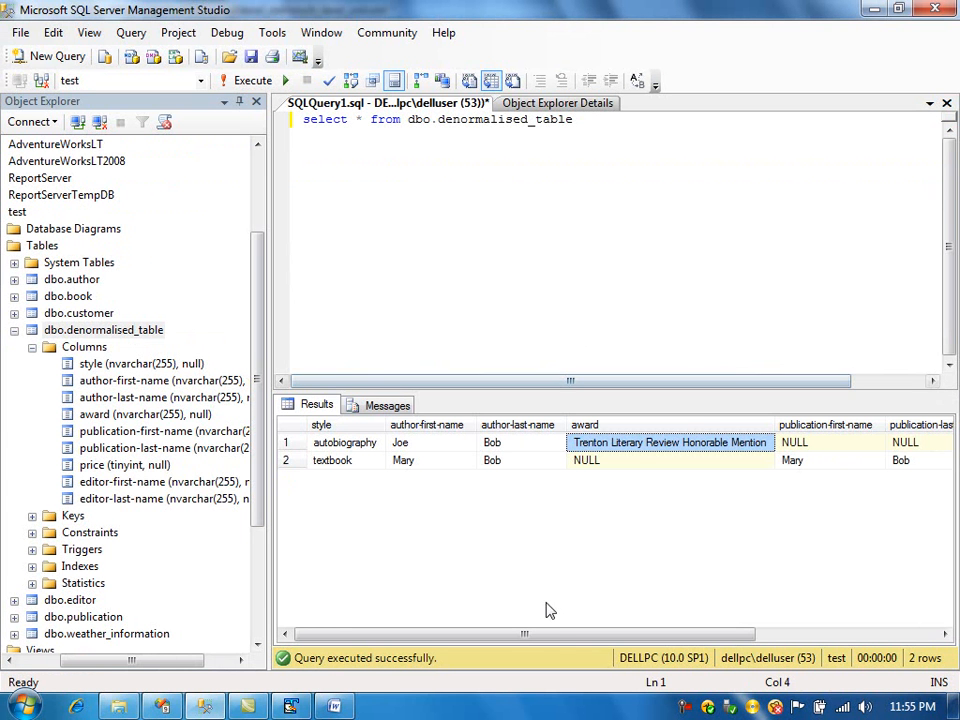
{"action": "left_click_drag", "start_coordinate": [698, 662], "coordinate": [750, 650]}
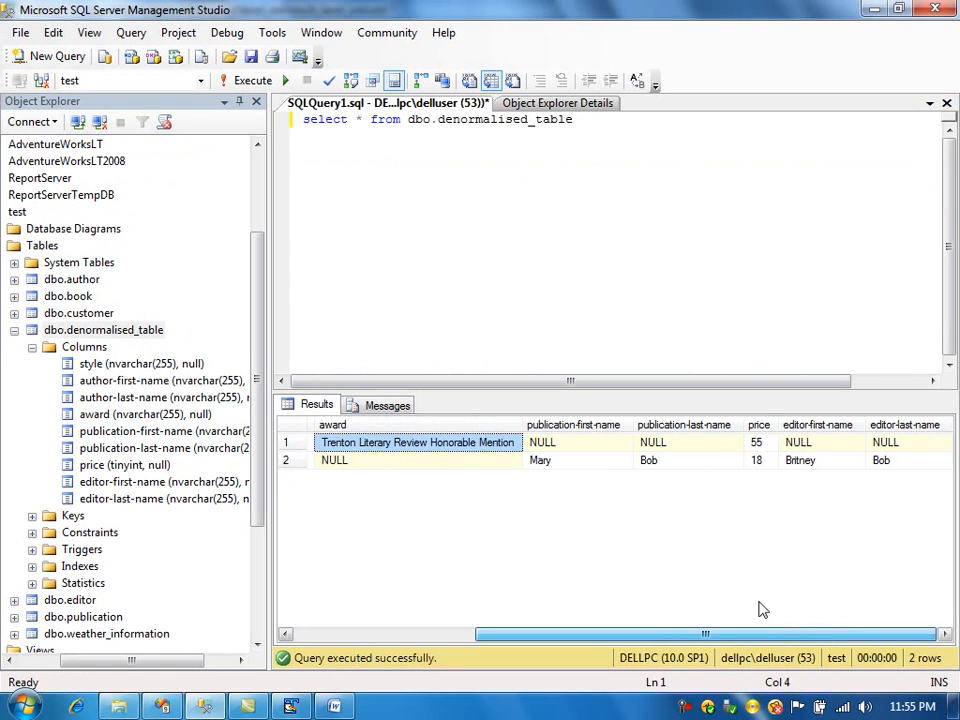
{"action": "left_click", "coordinate": [765, 445]}
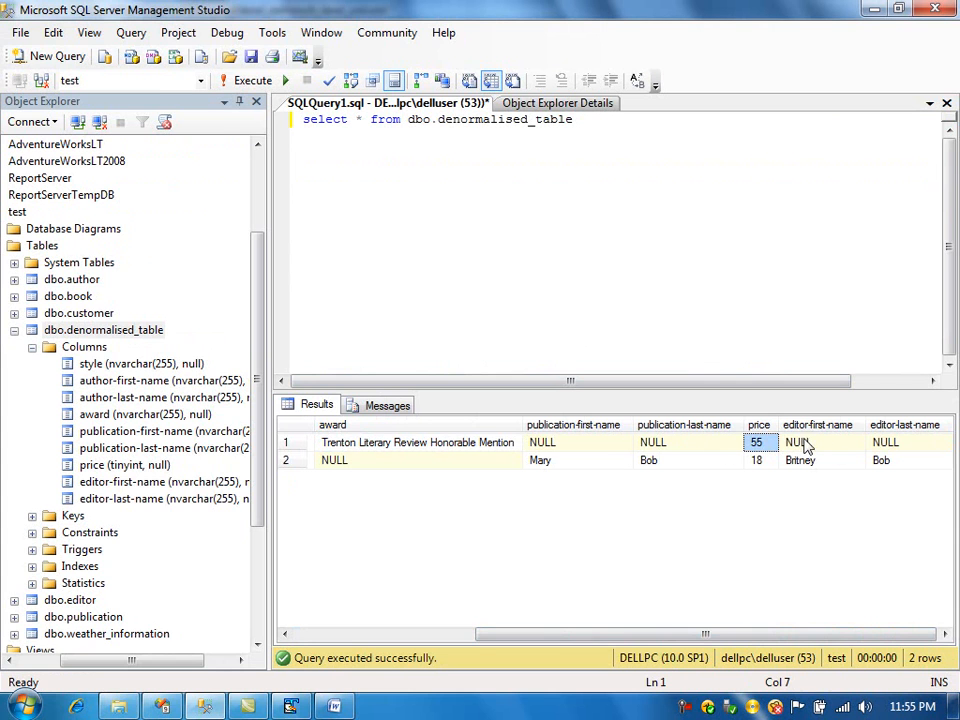
{"action": "key", "text": "alt+Tab"}
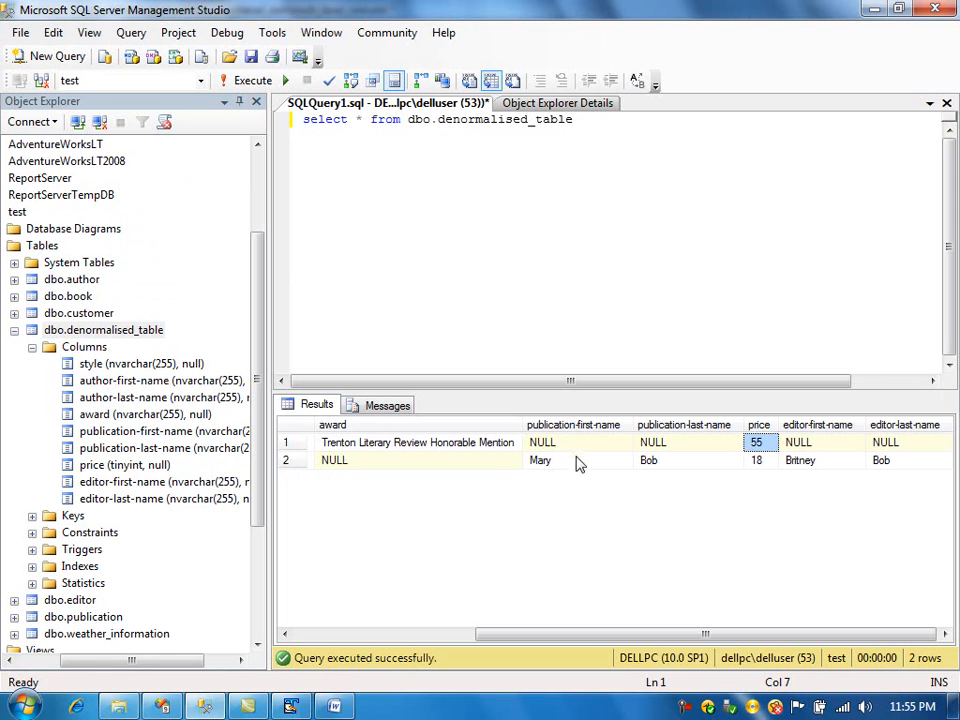
- Compare the textbook book's author, publication and editor values in the XML with the second result row
{"action": "left_click", "coordinate": [577, 467]}
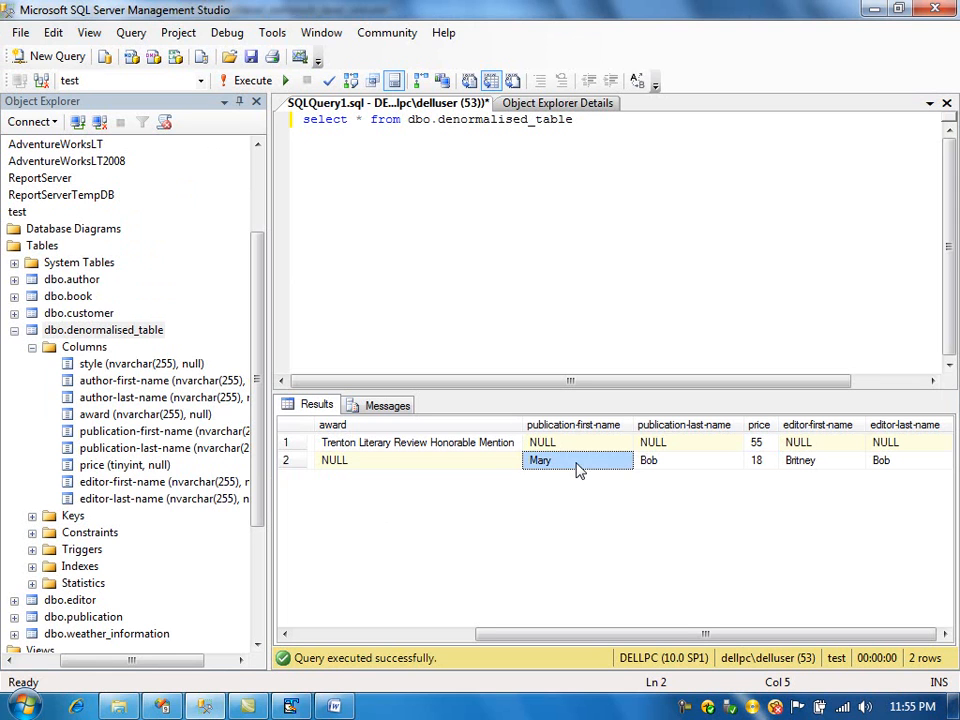
{"action": "left_click", "coordinate": [645, 468]}
{"action": "left_click", "coordinate": [619, 474]}
{"action": "left_click", "coordinate": [813, 465]}
{"action": "left_click", "coordinate": [622, 447]}
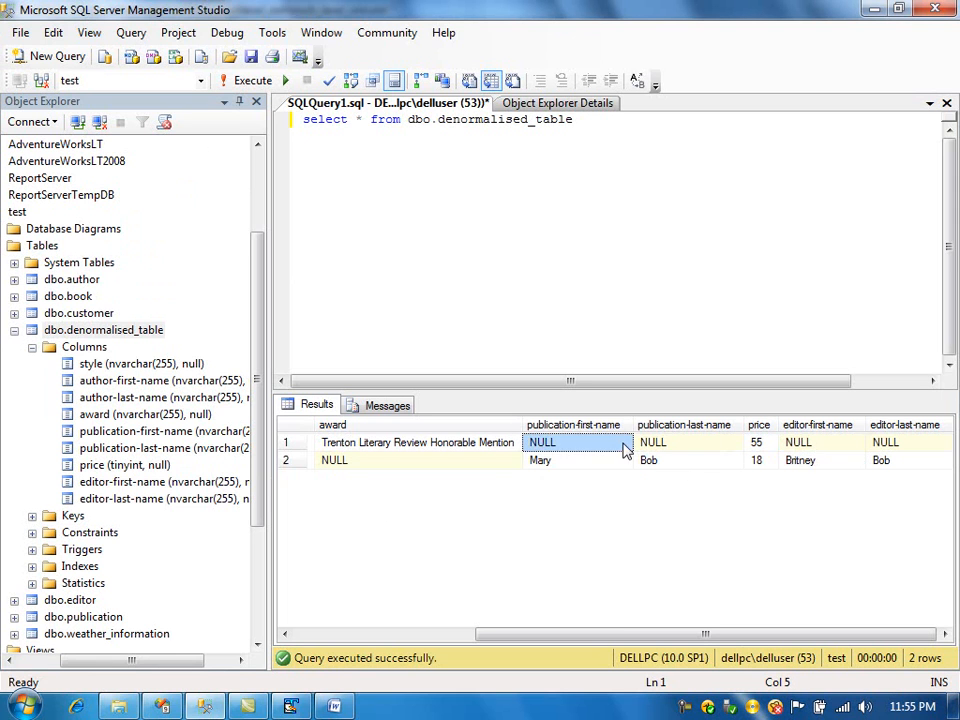
{"action": "left_click", "coordinate": [455, 468]}
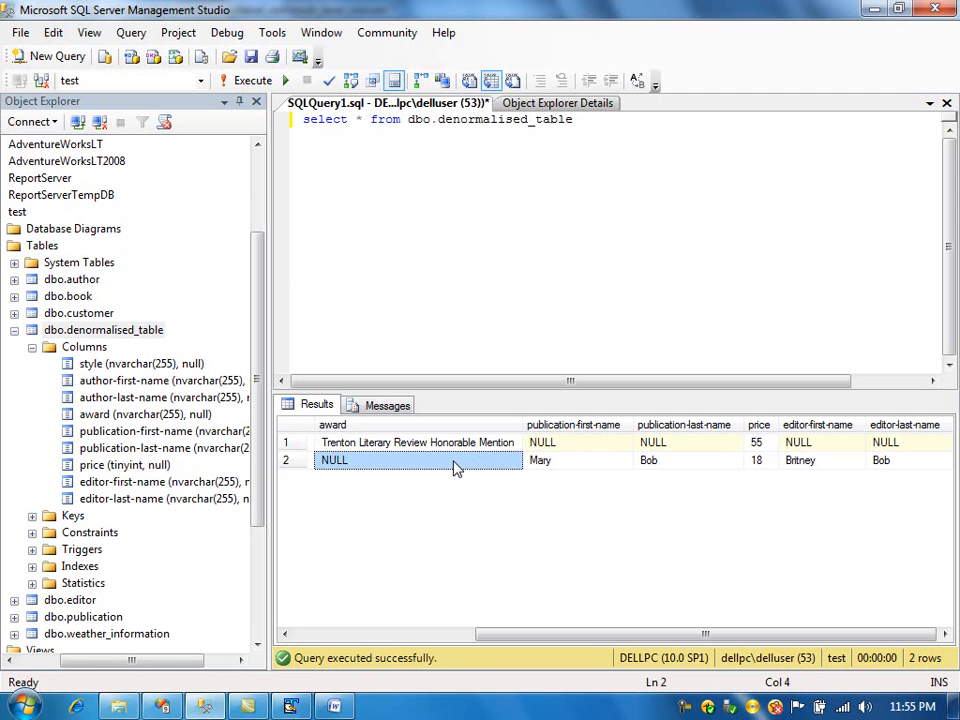
{"action": "key", "text": "alt+Tab"}
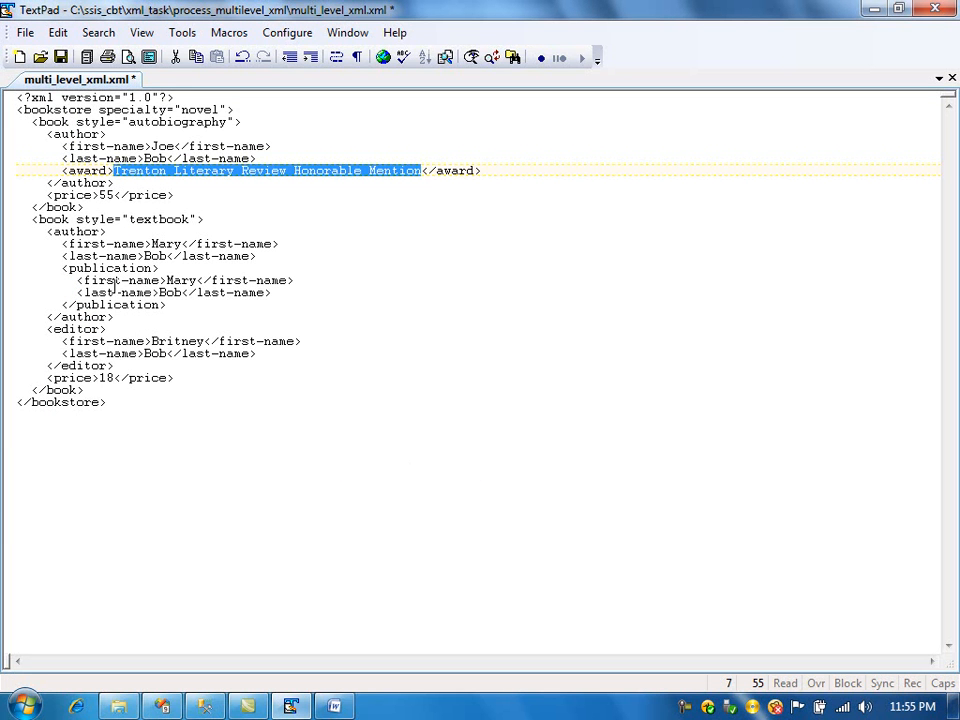
{"action": "left_click_drag", "start_coordinate": [47, 231], "coordinate": [119, 318]}
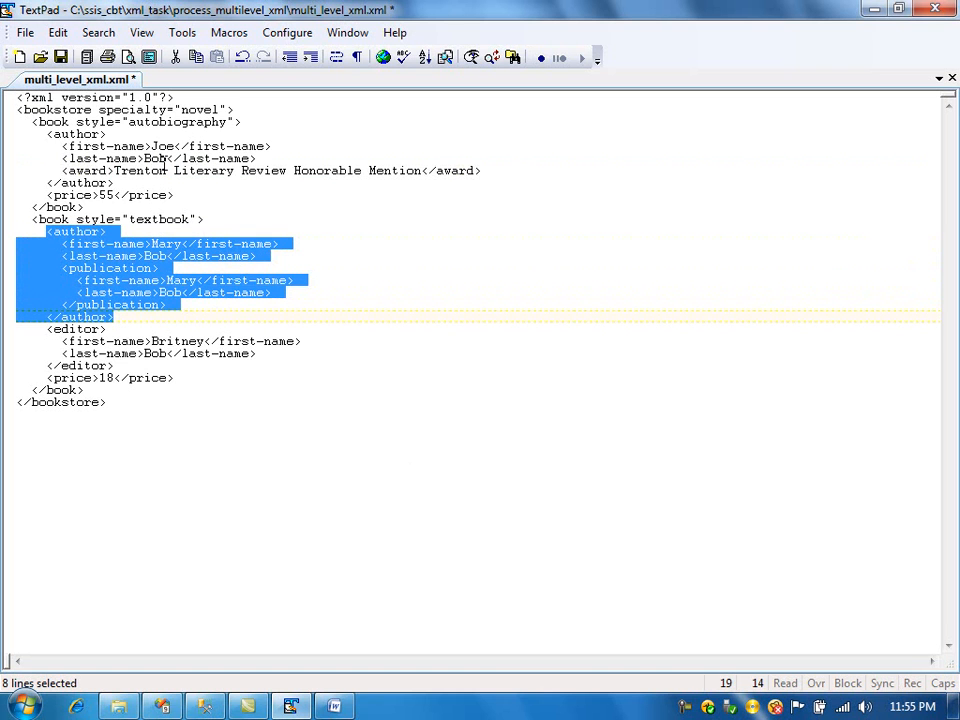
{"action": "left_click_drag", "start_coordinate": [47, 133], "coordinate": [119, 183]}
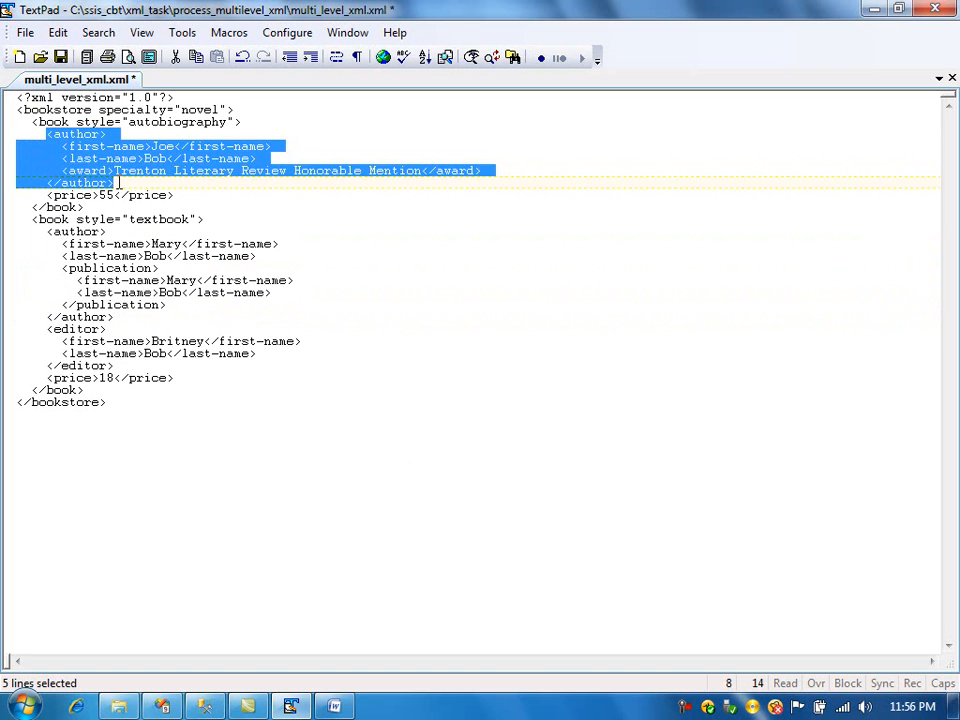
{"action": "left_click", "coordinate": [226, 462]}
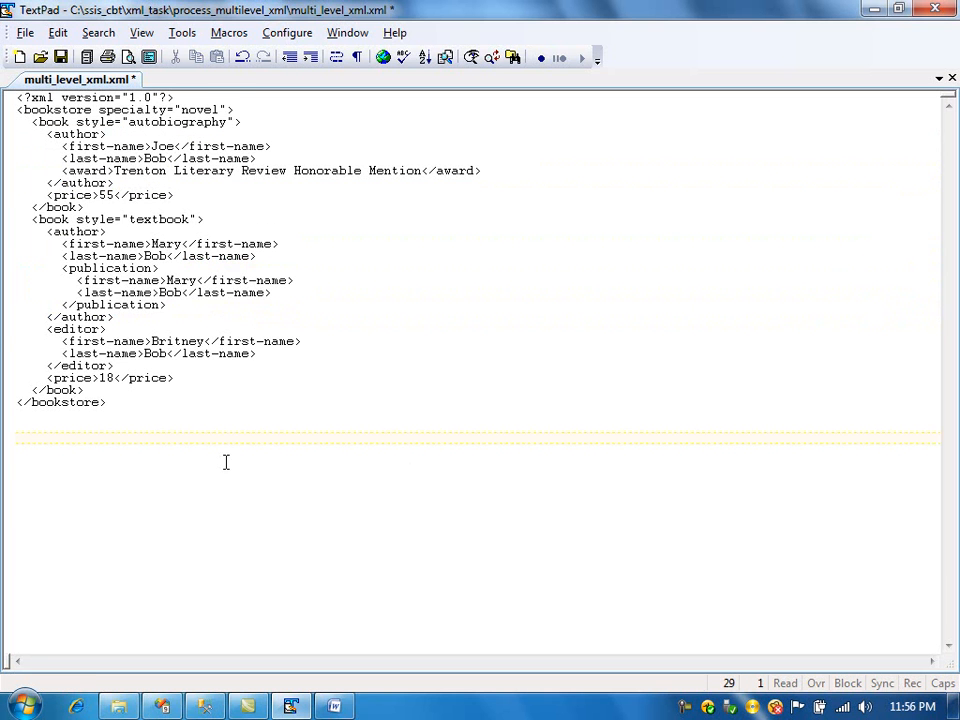
{"action": "key", "text": "alt+Tab"}
{"action": "key", "text": "alt+Tab"}
{"action": "left_click_drag", "start_coordinate": [32, 122], "coordinate": [110, 206]}
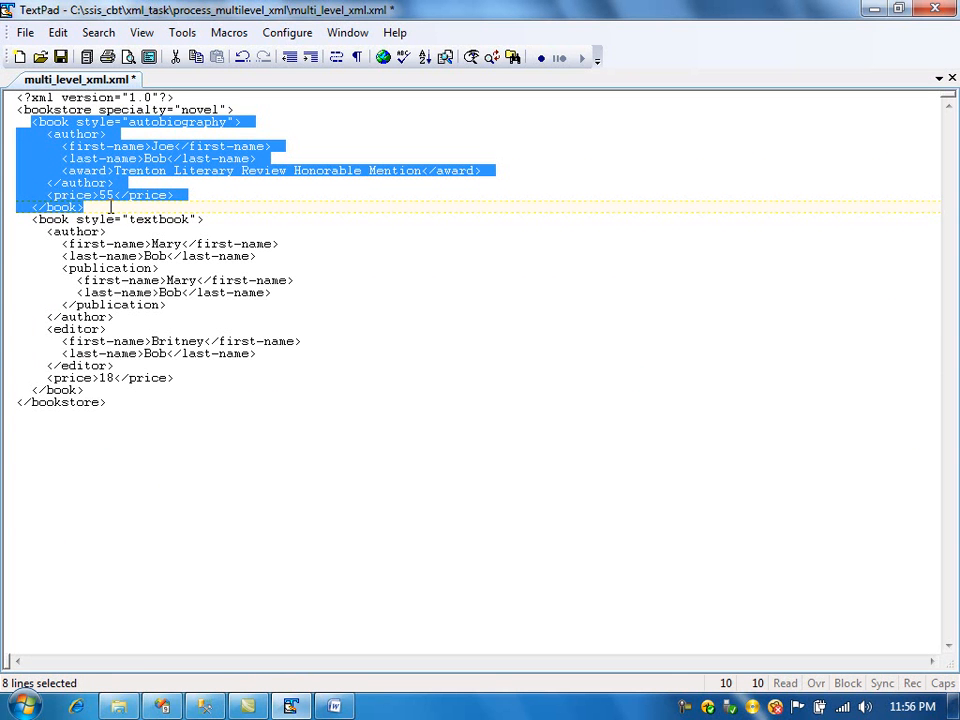
{"action": "key", "text": "alt+Tab"}
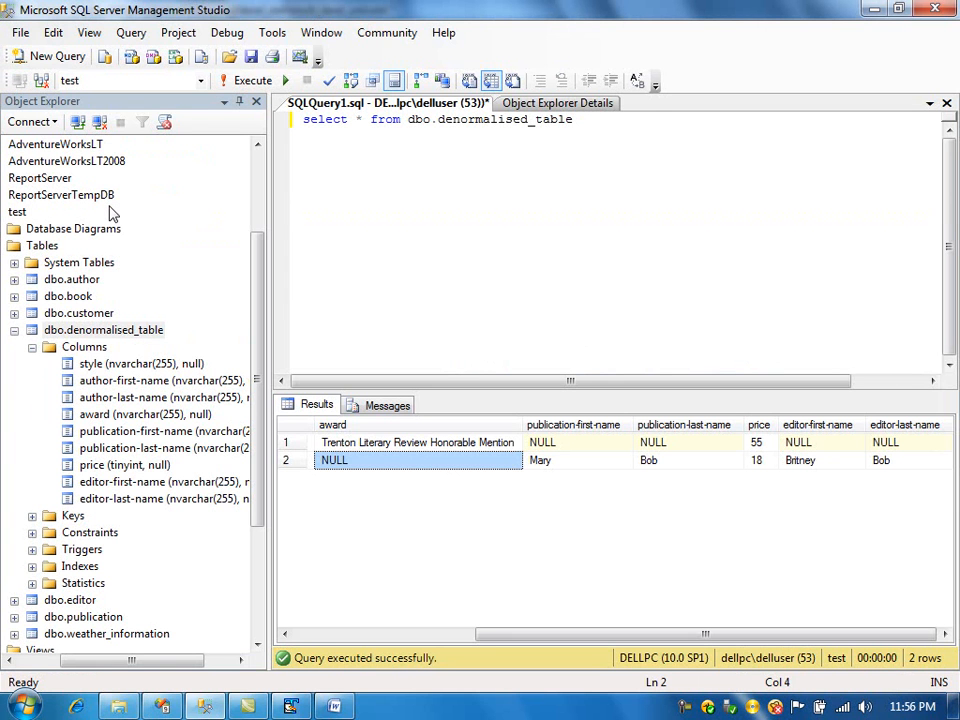
- Return to Visual Studio and stop debugging to switch back to design mode
{"action": "left_click", "coordinate": [162, 706]}
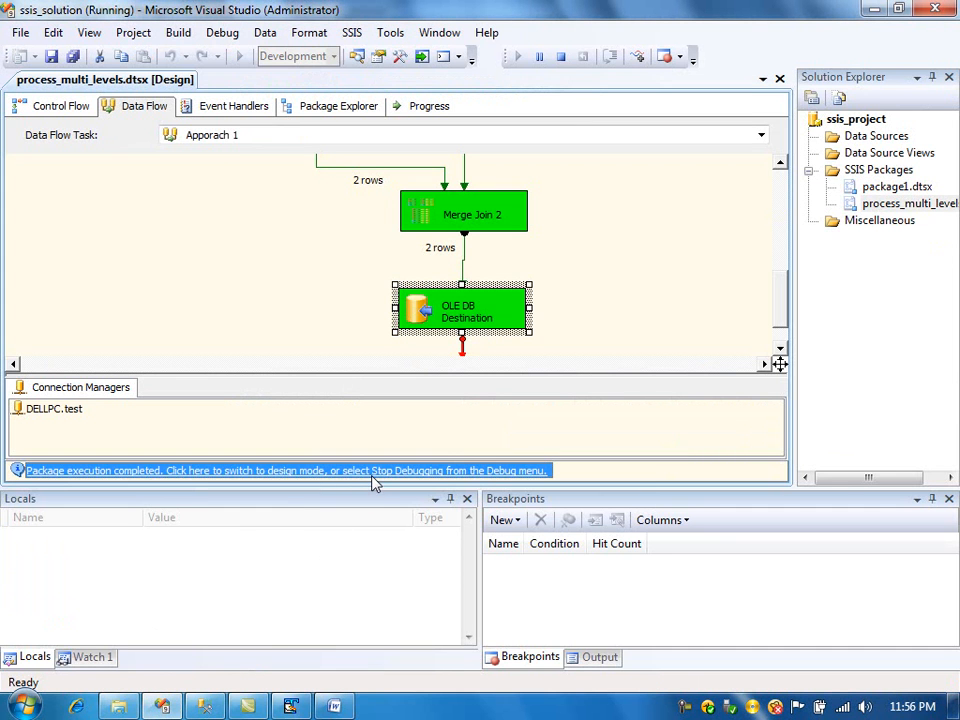
{"action": "left_click", "coordinate": [372, 471]}
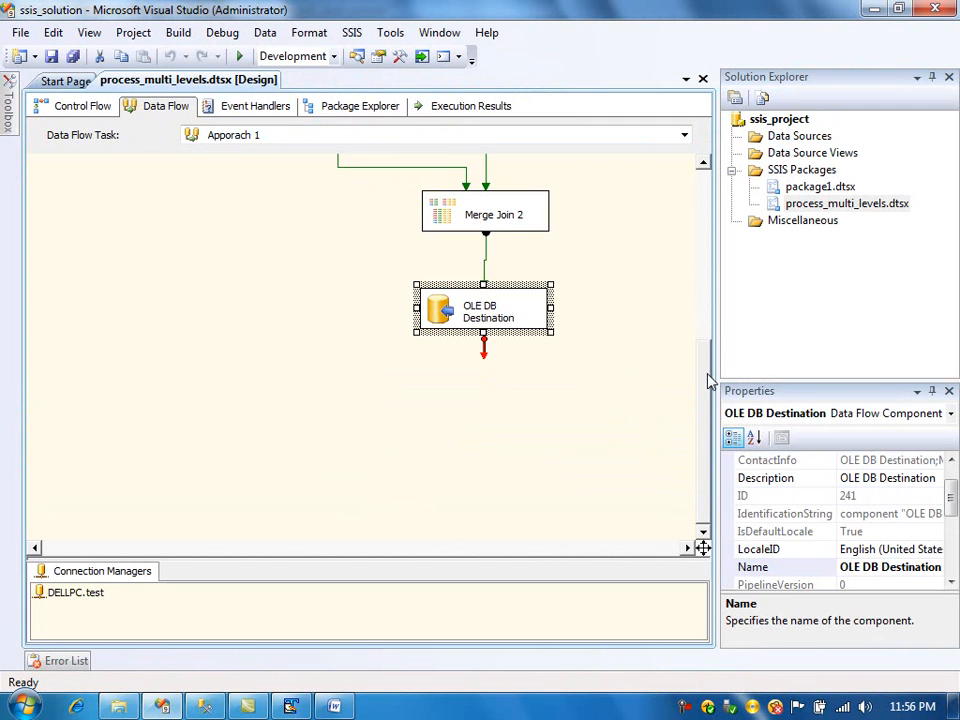
{"action": "left_click_drag", "start_coordinate": [707, 381], "coordinate": [707, 208]}
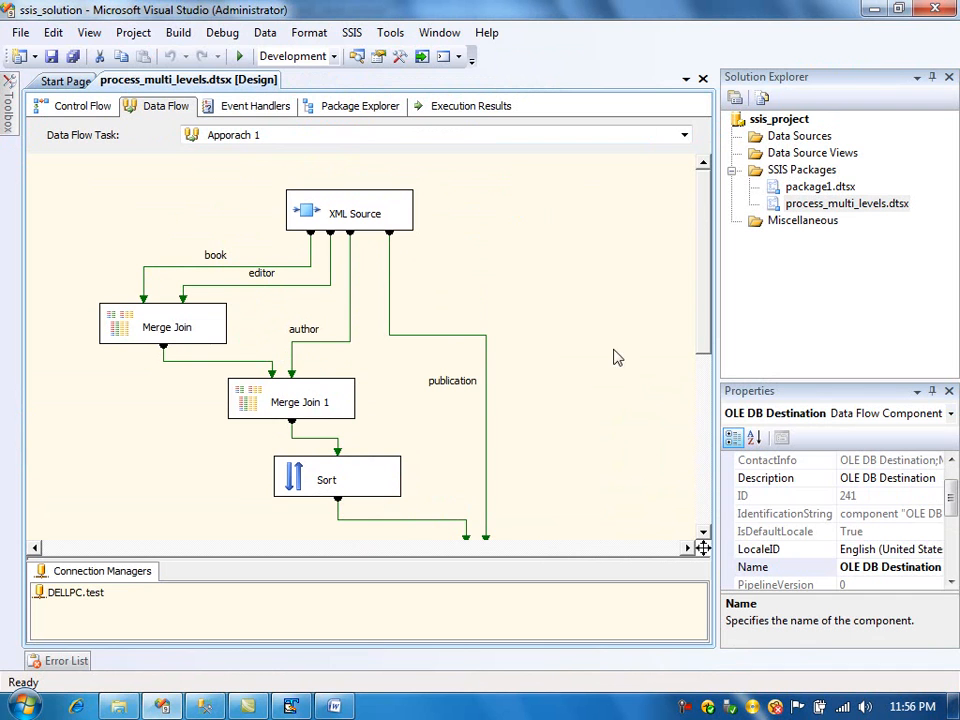
{"action": "left_click_drag", "start_coordinate": [703, 287], "coordinate": [703, 349]}
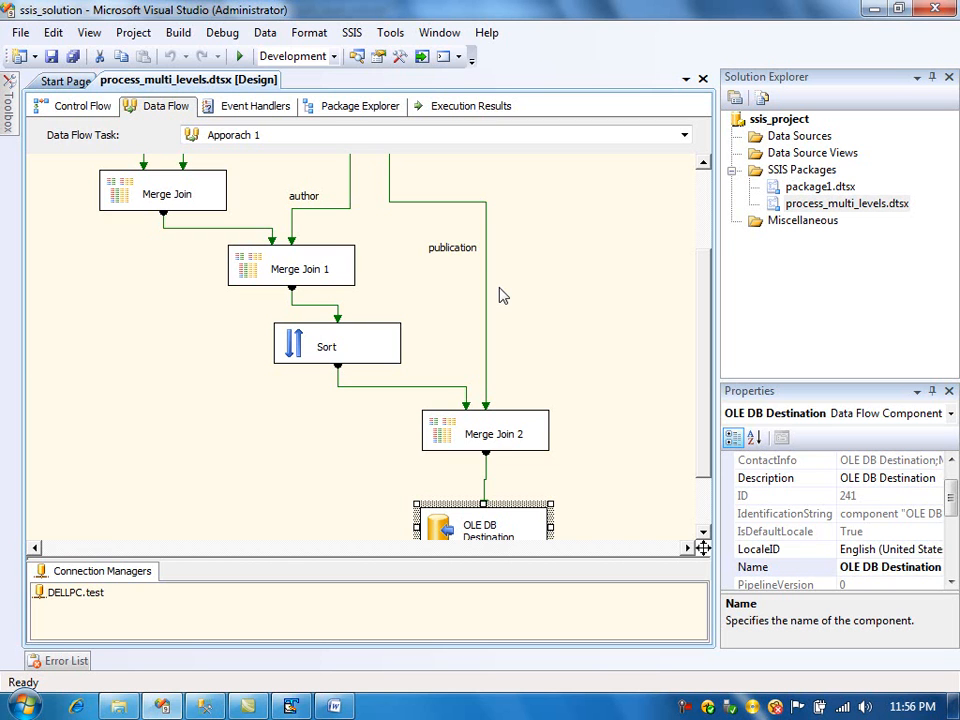
- Switch to the Word readme document and start a new paragraph headed "Approach 2:"
{"action": "left_click_drag", "start_coordinate": [711, 356], "coordinate": [709, 262]}
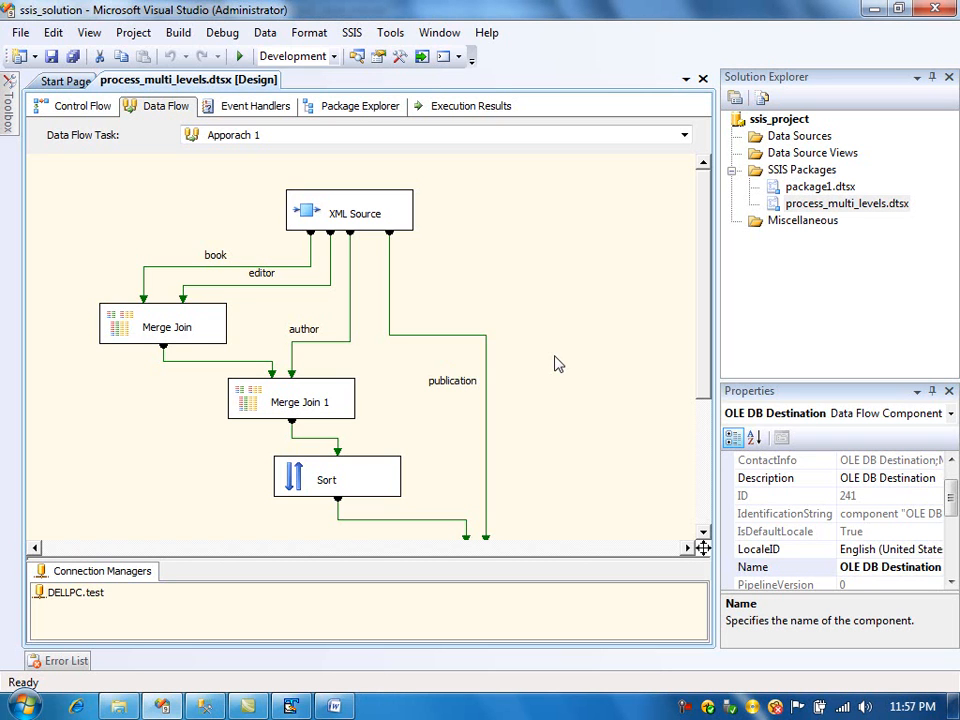
{"action": "left_click", "coordinate": [336, 707]}
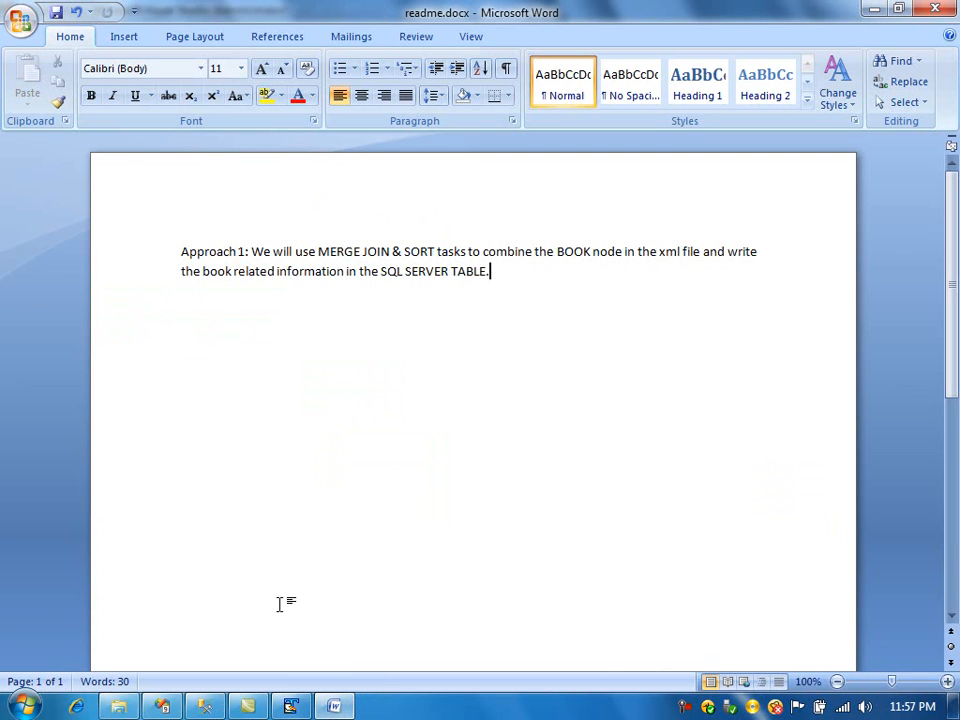
{"action": "key", "text": "Return"}
{"action": "type", "text": "A"}
{"action": "key", "text": "BackSpace"}
{"action": "key", "text": "Return"}
{"action": "type", "text": "Approach 2:"}
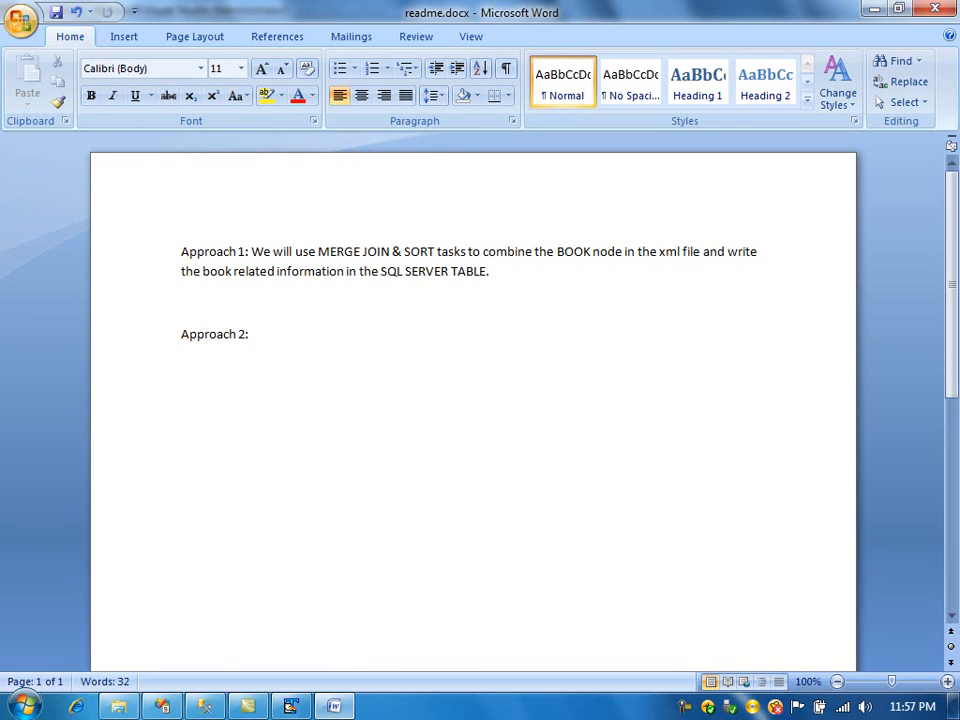
- Write "We will collect the 4 outputs from the xml source connection and store it in a table. (Before"
{"action": "type", "text": "We will collect the "}
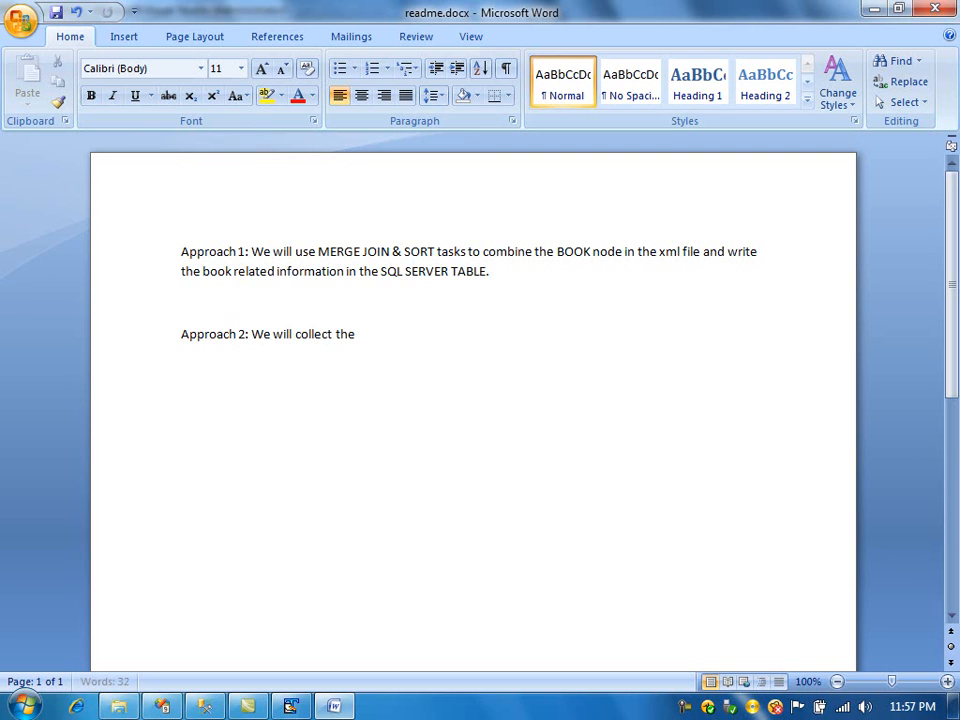
{"action": "type", "text": "4 outputs from the xml"}
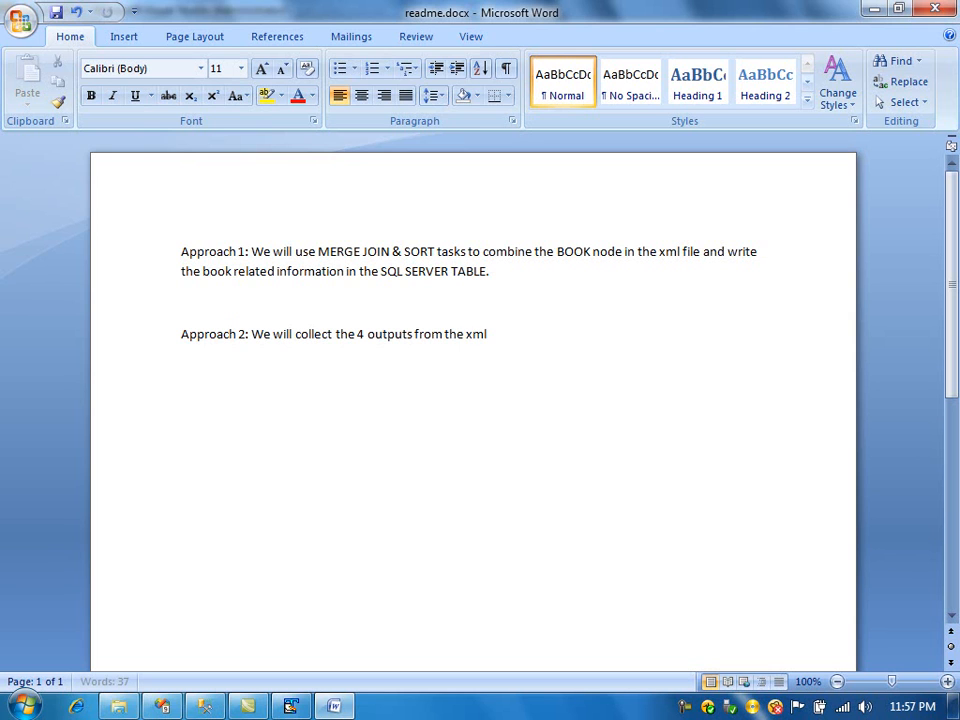
{"action": "type", "text": " sources"}
{"action": "key", "text": "BackSpace"}
{"action": "type", "text": "co"}
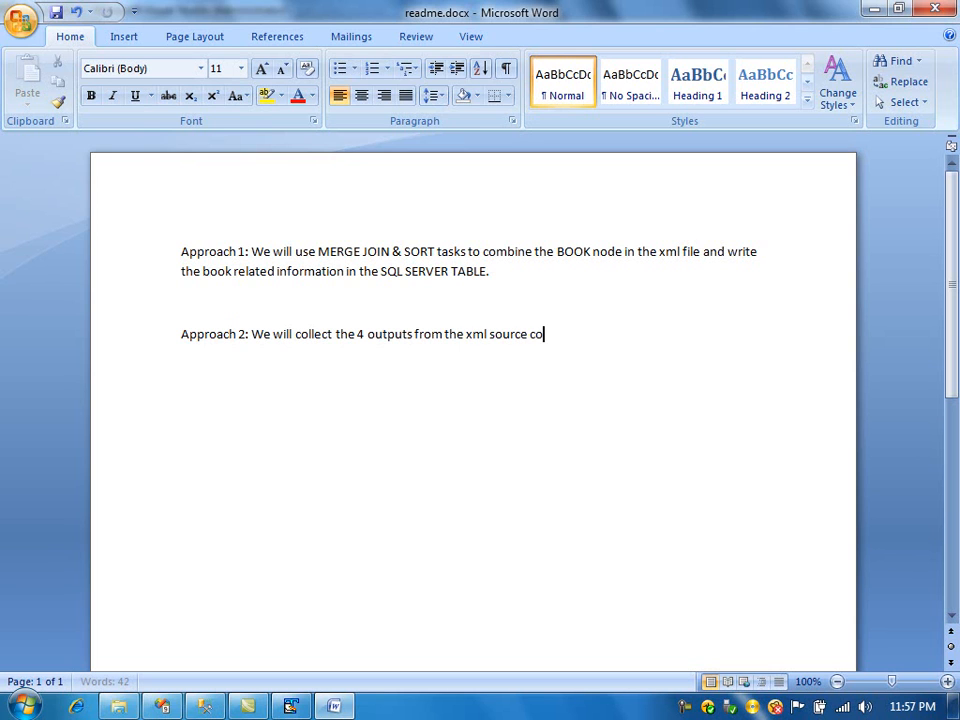
{"action": "type", "text": "nnection and"}
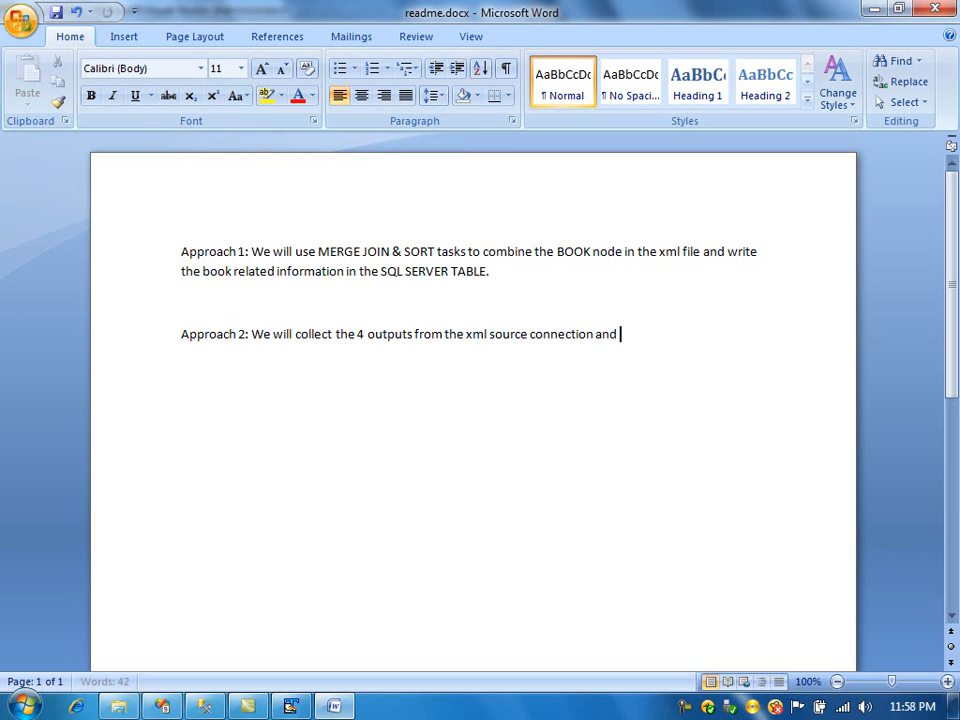
{"action": "type", "text": " store it in a table"}
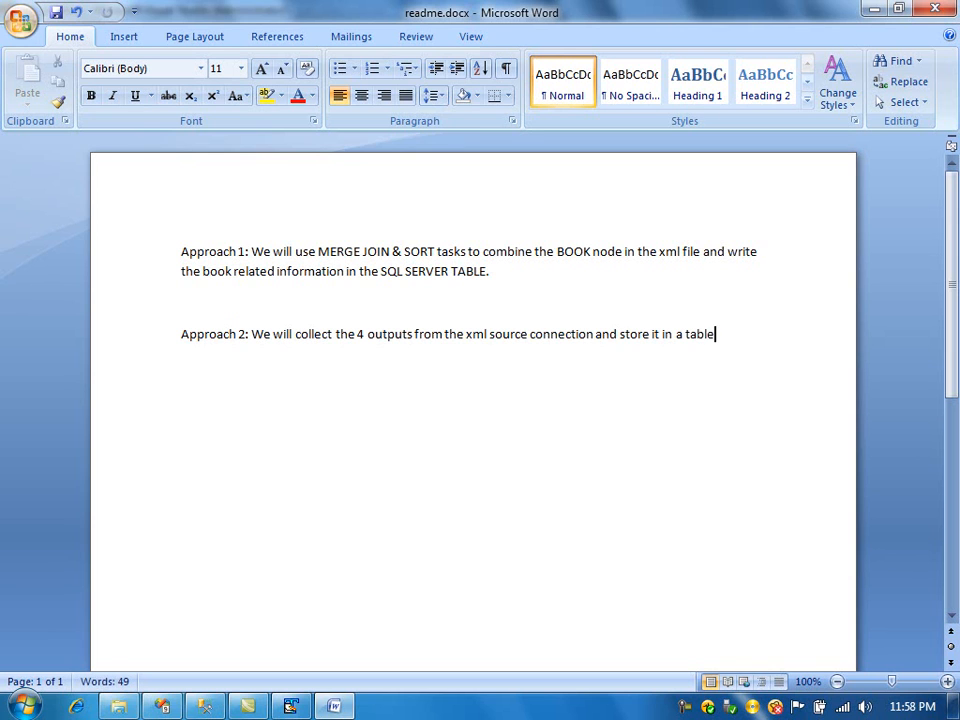
{"action": "type", "text": "."}
{"action": "type", "text": " (Before)"}
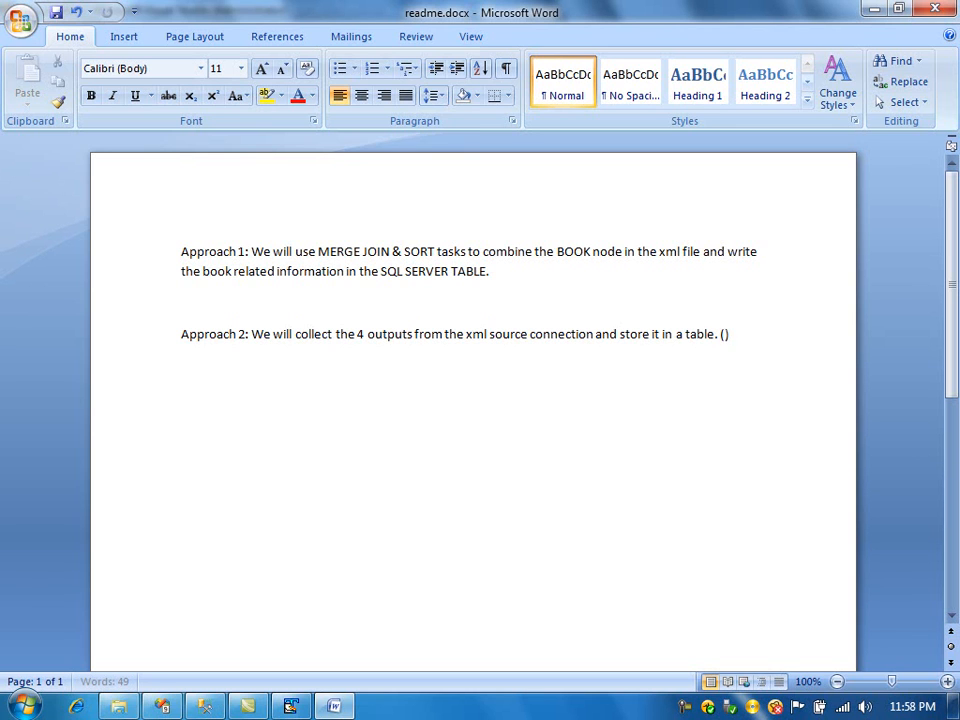
{"action": "type", "text": " running the packa"}
{"action": "type", "text": "ge, we need to cre"}
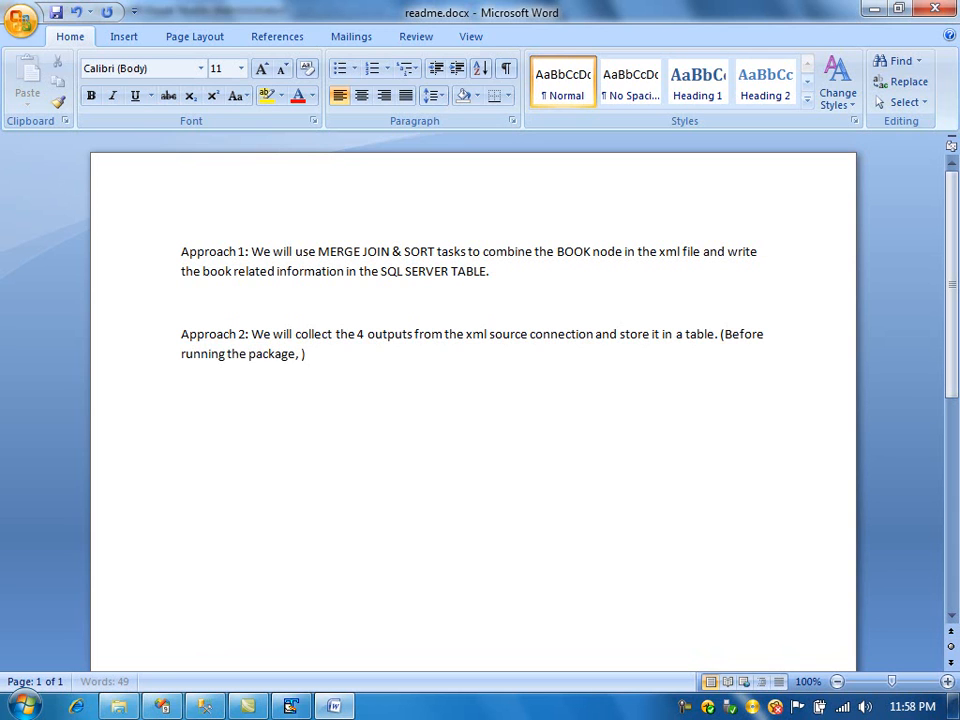
{"action": "type", "text": "ate "}
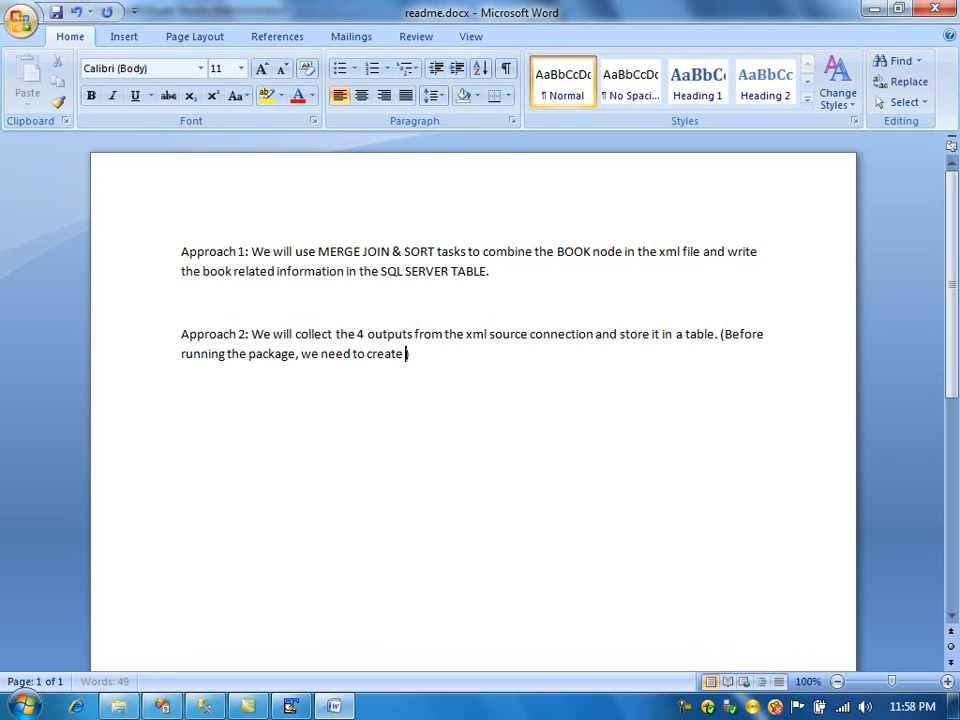
{"action": "type", "text": "4 tables an"}
- Continue with "running the package, we need to create 4 tables to collect 4 outputs from xml source connection)"
{"action": "key", "text": "BackSpace"}
{"action": "key", "text": "BackSpace"}
{"action": "type", "text": "to collect "}
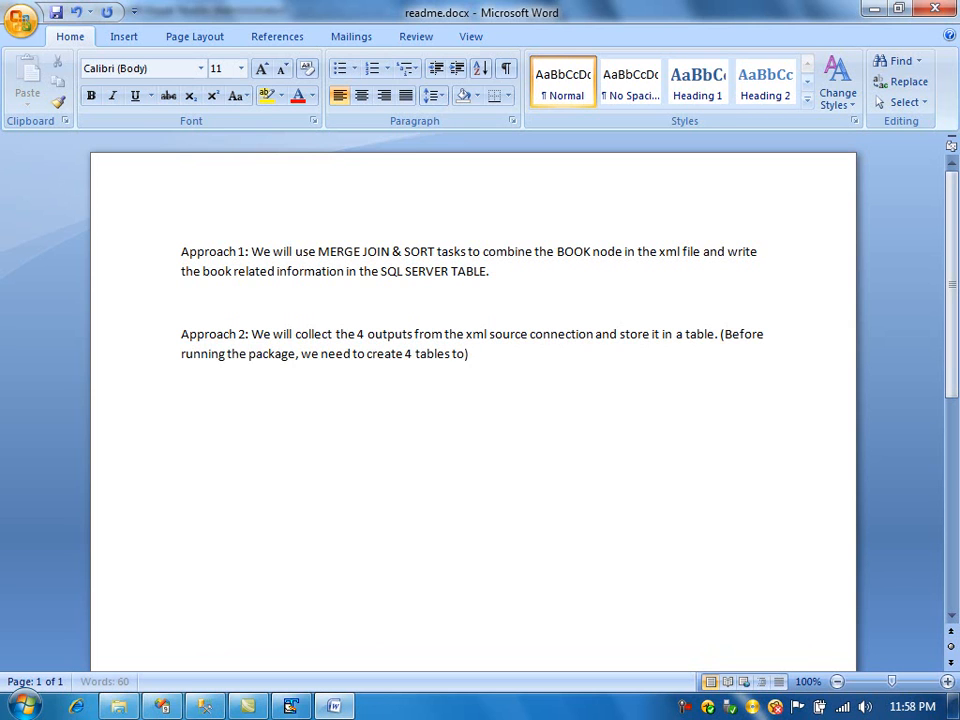
{"action": "type", "text": "4 outputs for"}
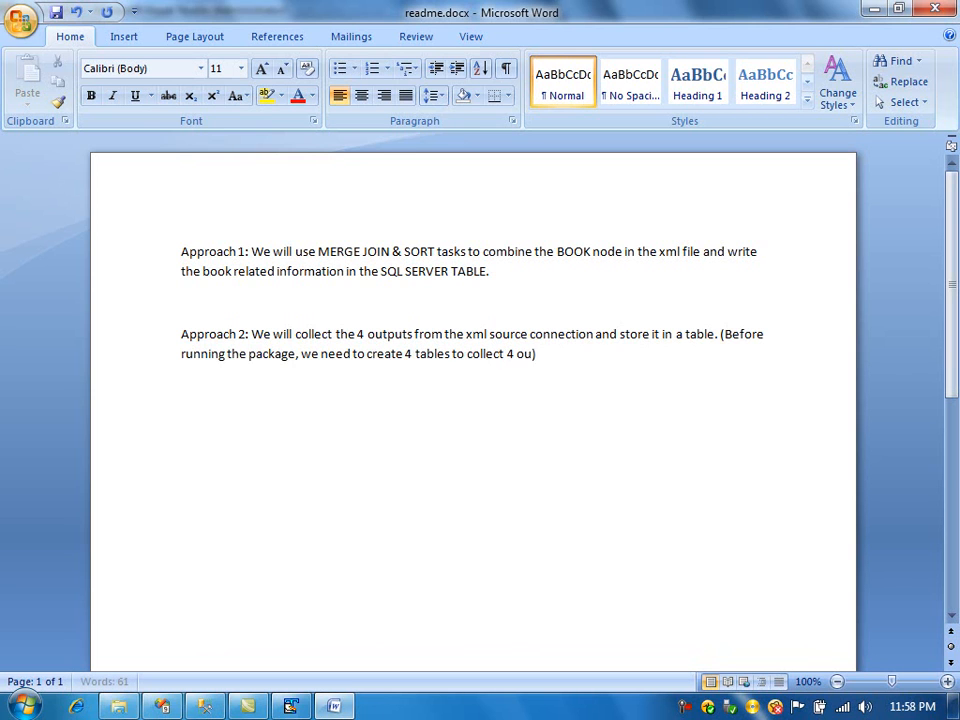
{"action": "key", "text": "BackSpace"}
{"action": "key", "text": "BackSpace"}
{"action": "type", "text": "rom "}
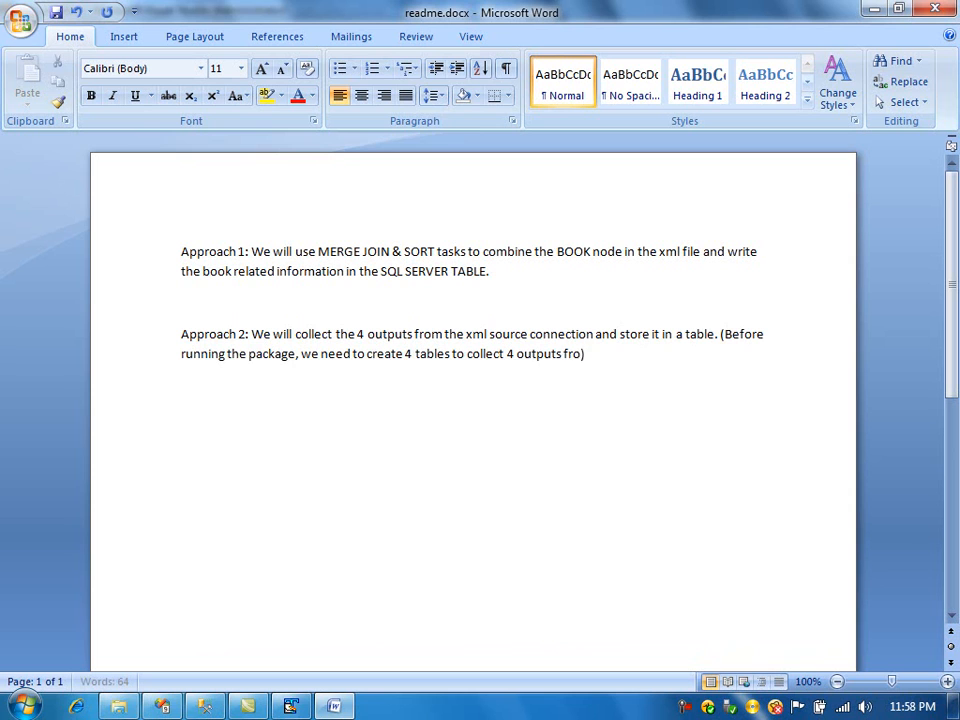
{"action": "type", "text": "xml"}
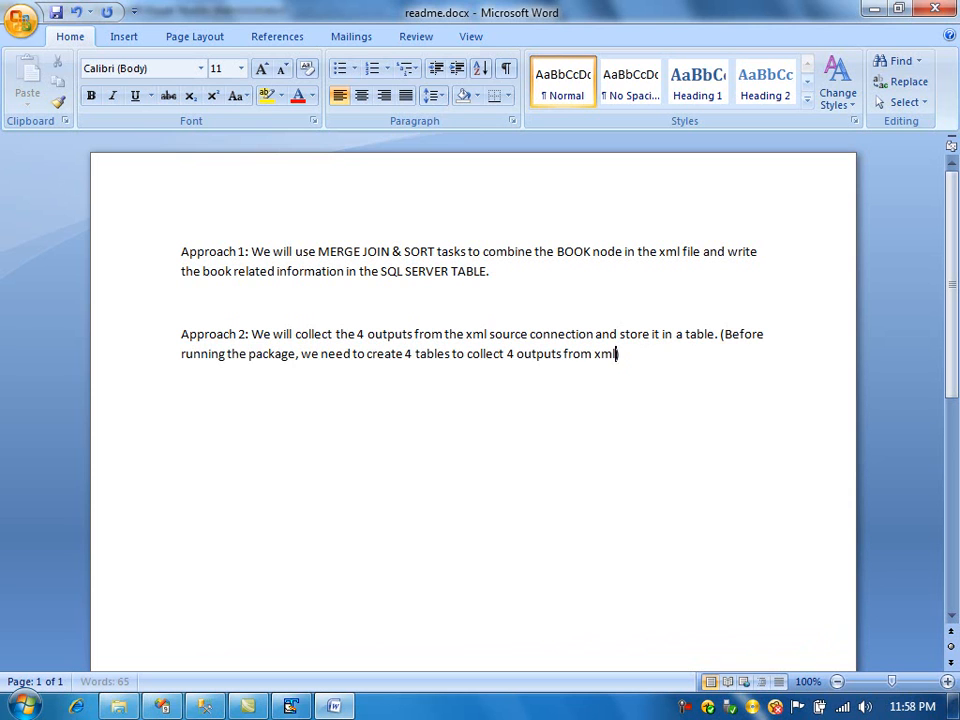
{"action": "type", "text": " source connection"}
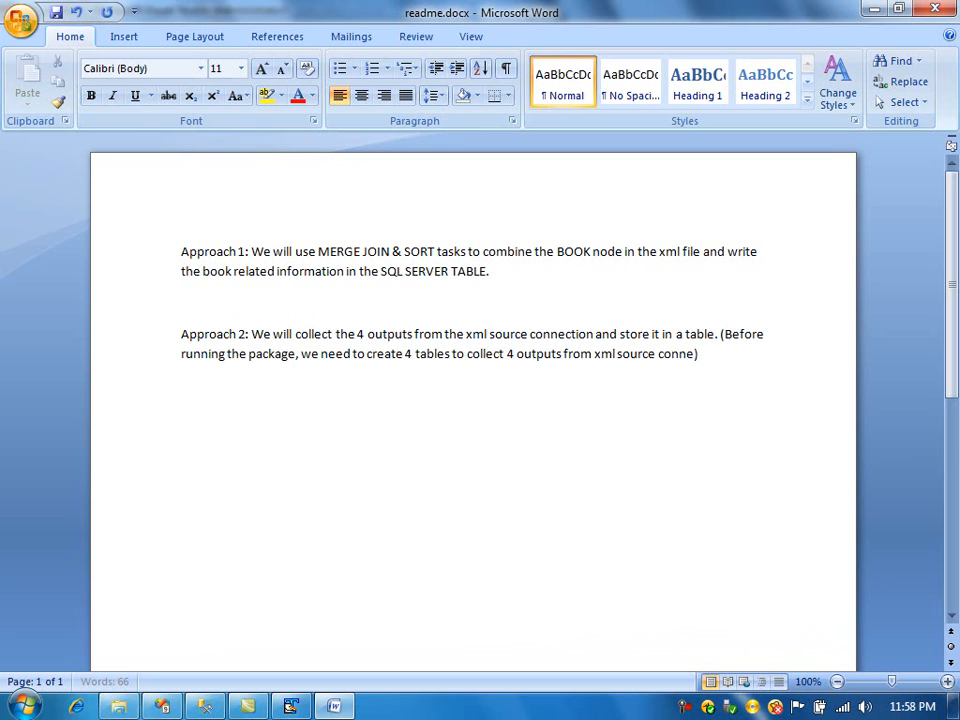
{"action": "type", "text": ". AFter that, we w"}
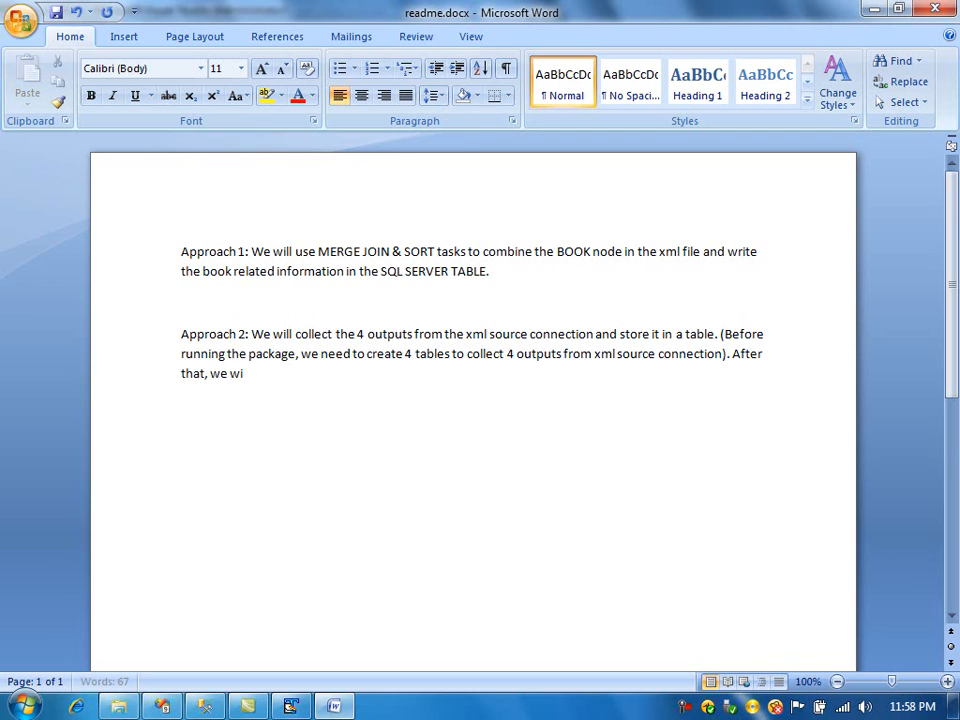
{"action": "type", "text": "ill EXECU"}
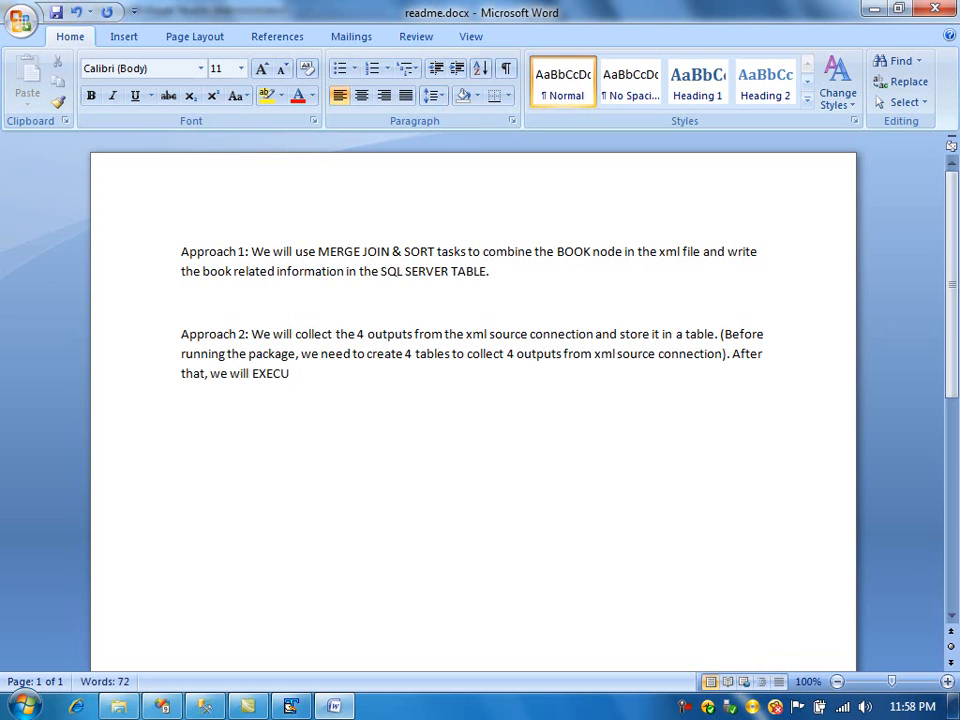
- Finish with ". After that, we will DATA FLOW task to join the data from the 4 tables and insert into the final denormalised table." and save the document
{"action": "key", "text": "BackSpace"}
{"action": "key", "text": "BackSpace"}
{"action": "key", "text": "BackSpace"}
{"action": "key", "text": "BackSpace"}
{"action": "key", "text": "BackSpace"}
{"action": "type", "text": "DATA FLO"}
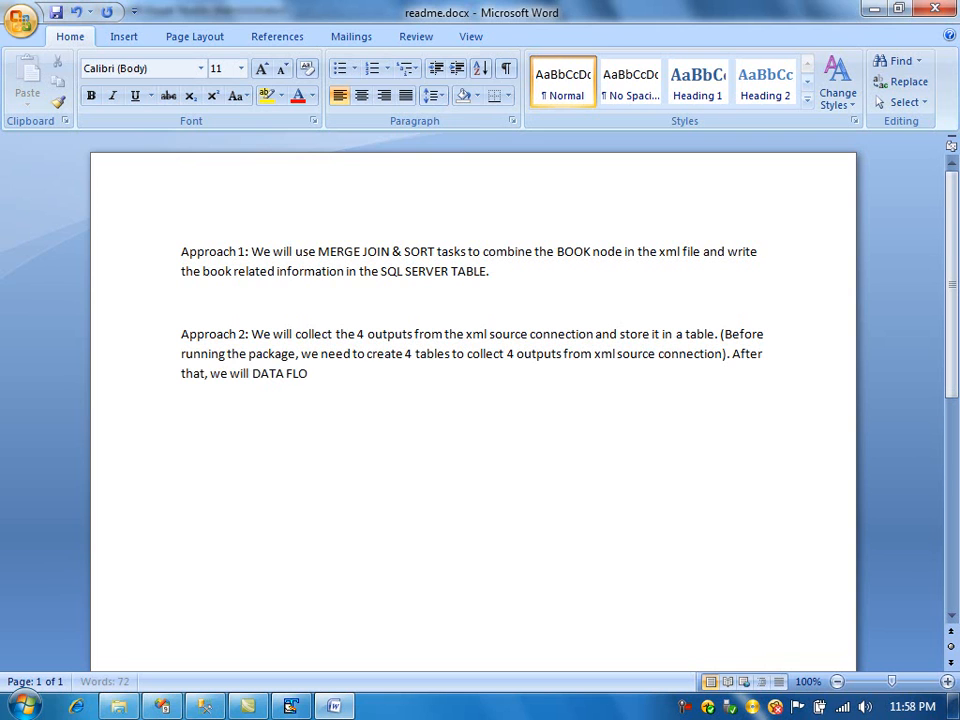
{"action": "type", "text": "W task to"}
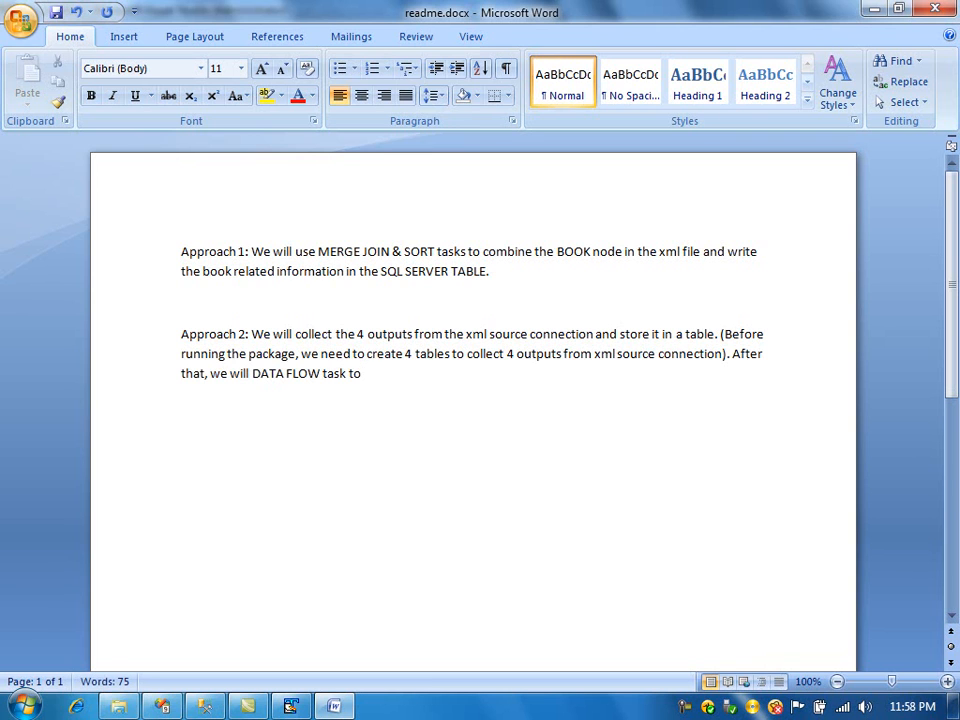
{"action": "type", "text": " join the "}
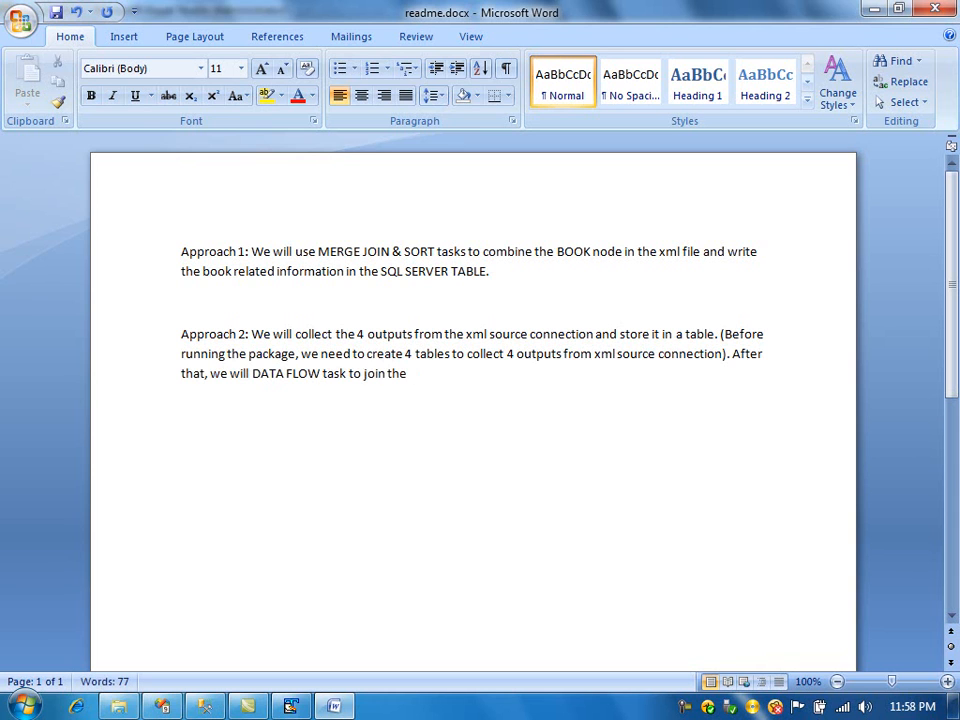
{"action": "type", "text": "data from the 4 tables and insert into the final den"}
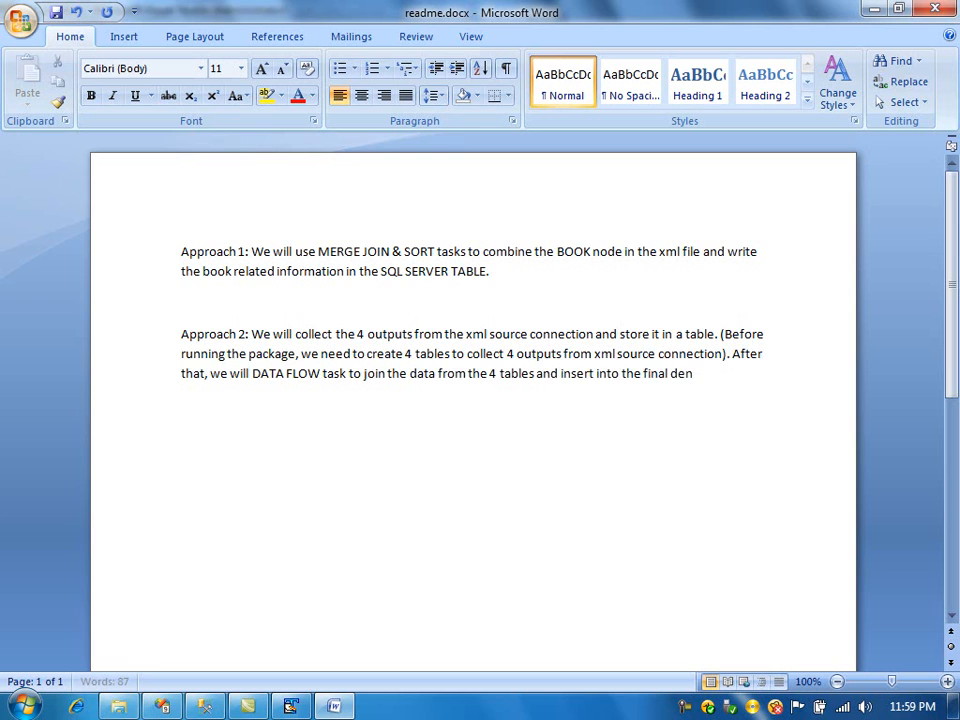
{"action": "type", "text": "ormalised table."}
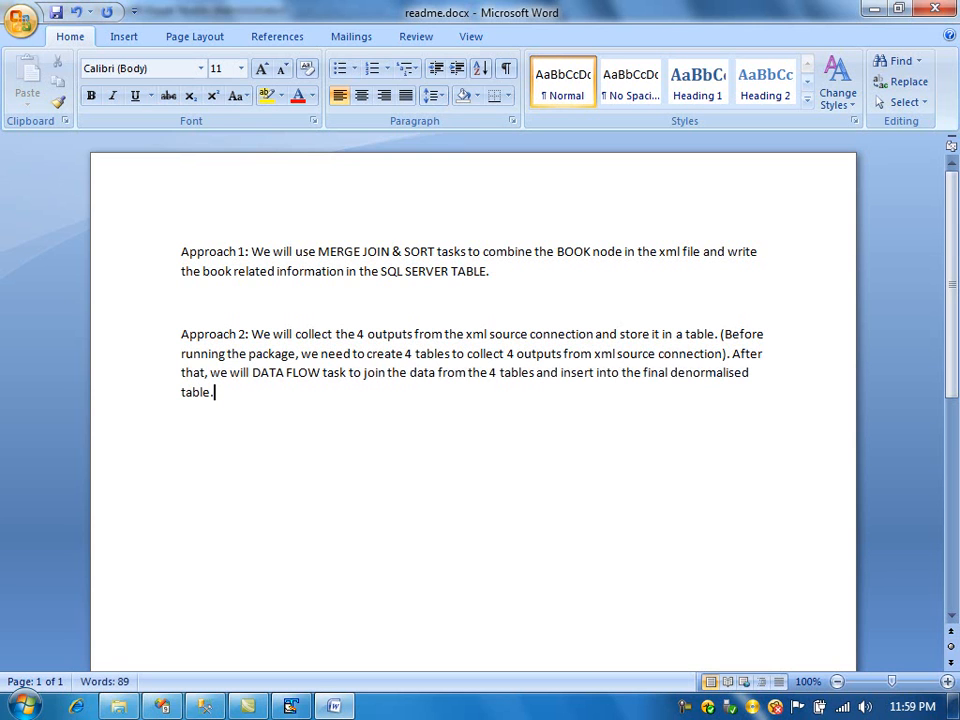
{"action": "key", "text": "ctrl+s"}
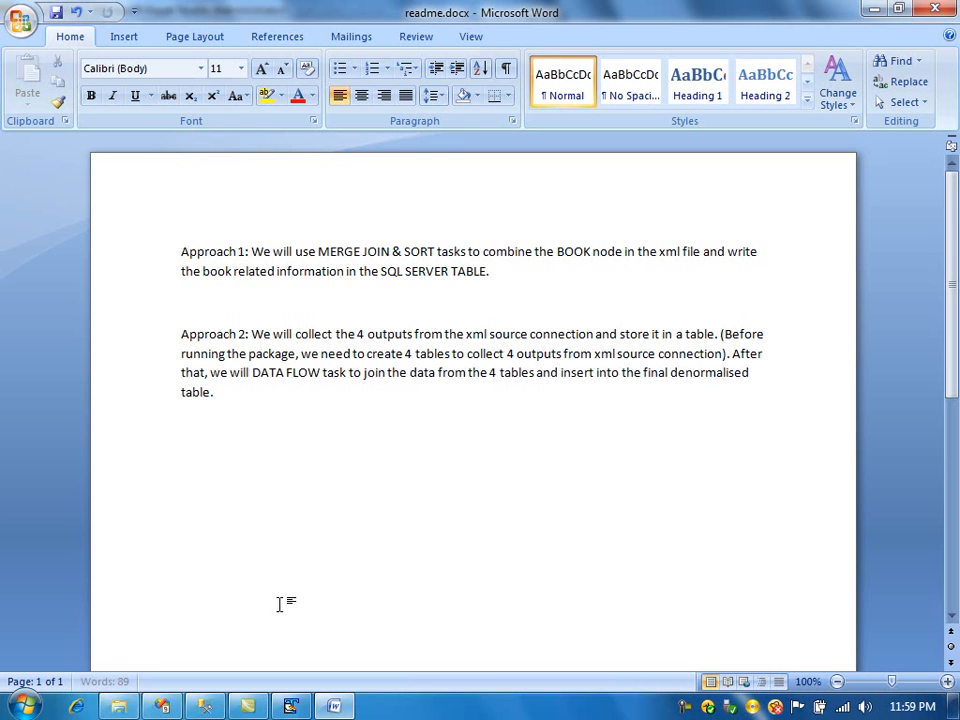
- Return to Visual Studio's control flow and place a Sequence Container below the Approach 1 task
{"action": "left_click", "coordinate": [162, 707]}
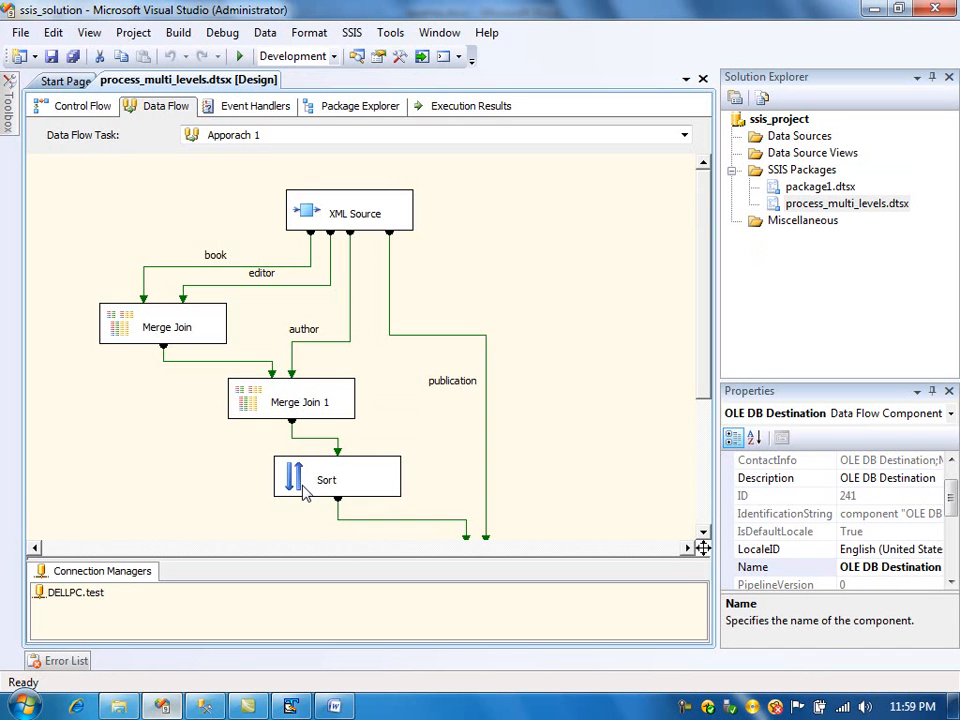
{"action": "left_click", "coordinate": [93, 110]}
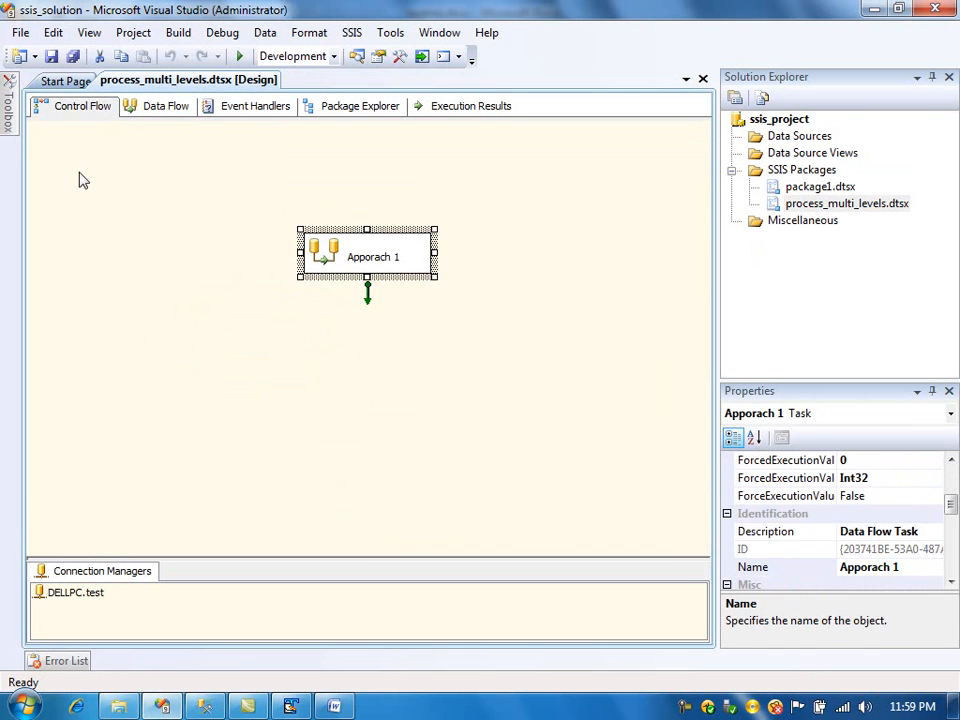
{"action": "mouse_move", "coordinate": [6, 111]}
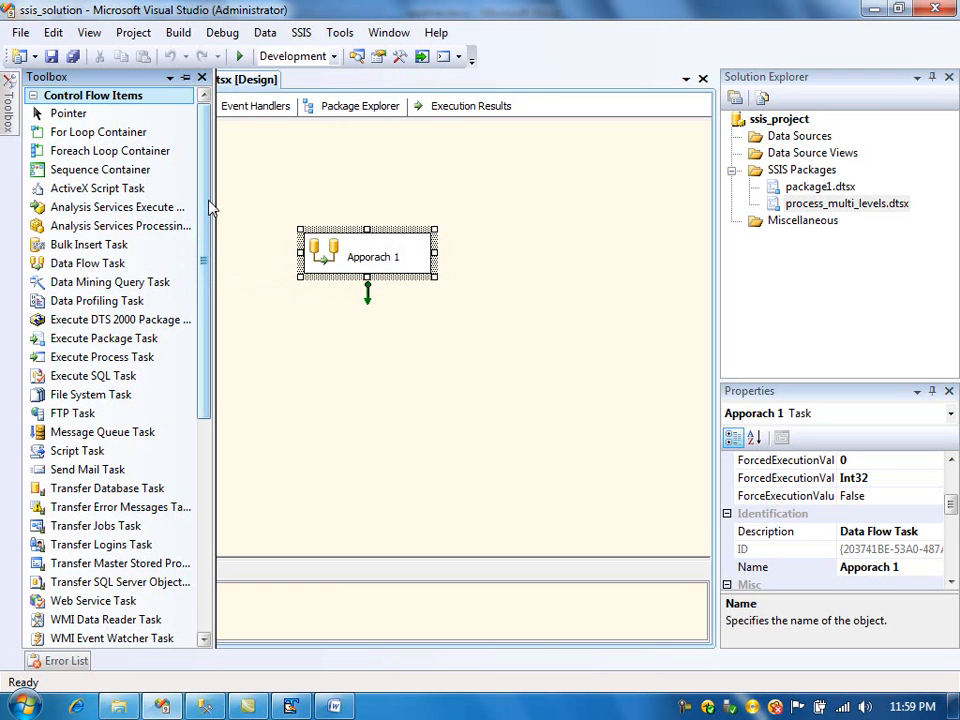
{"action": "left_click", "coordinate": [114, 264]}
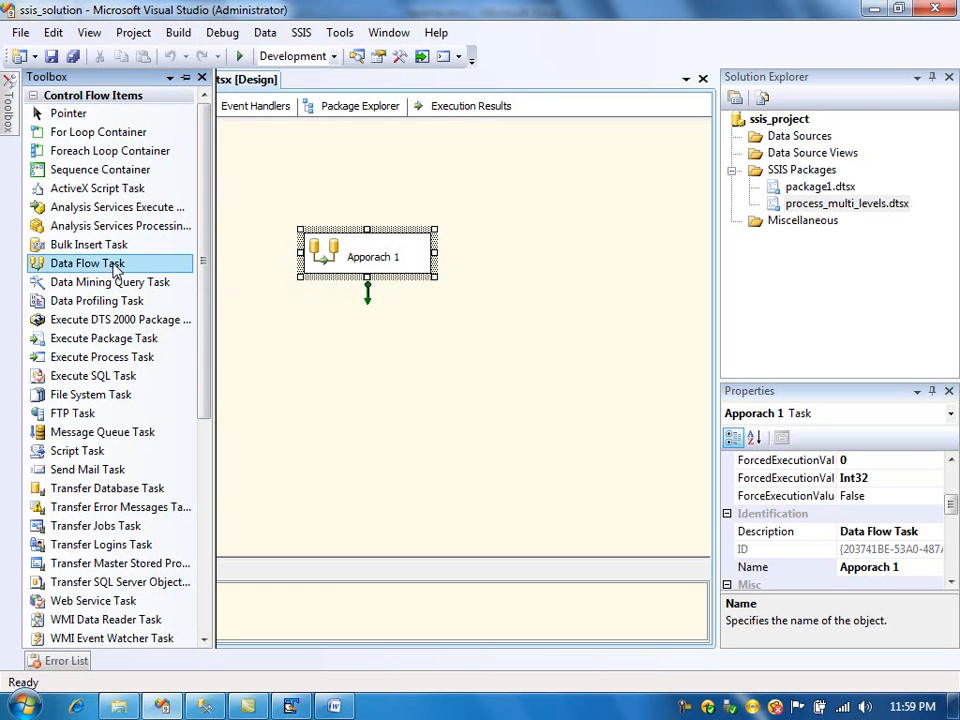
{"action": "left_click_drag", "start_coordinate": [168, 176], "coordinate": [290, 320]}
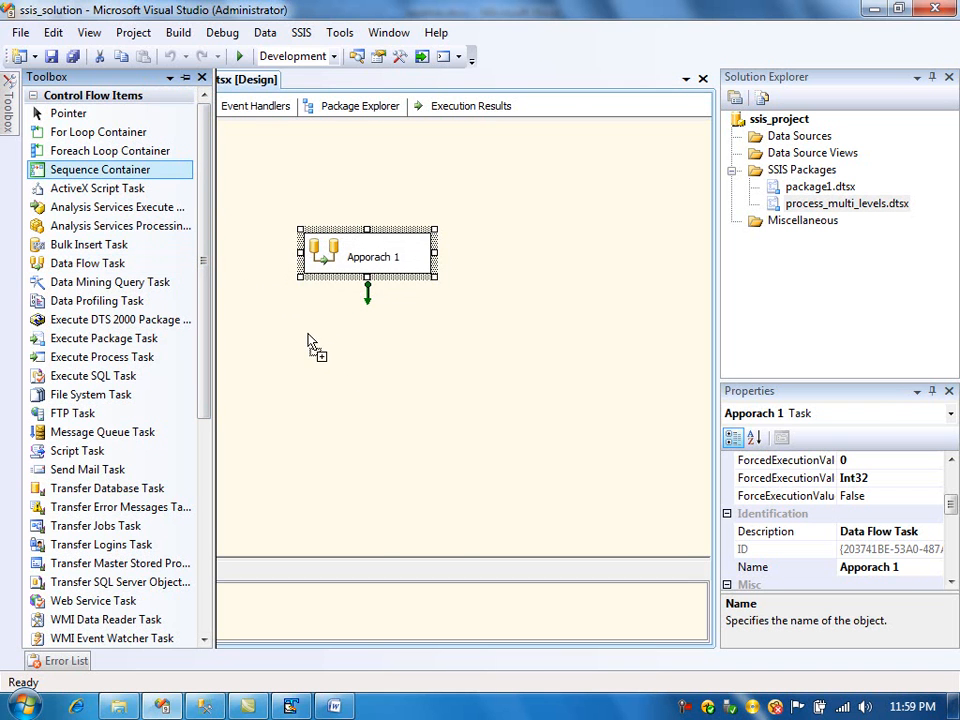
{"action": "left_click", "coordinate": [310, 343]}
- Add two Data Flow Tasks inside the Sequence Container, one above the other
{"action": "mouse_move", "coordinate": [8, 128]}
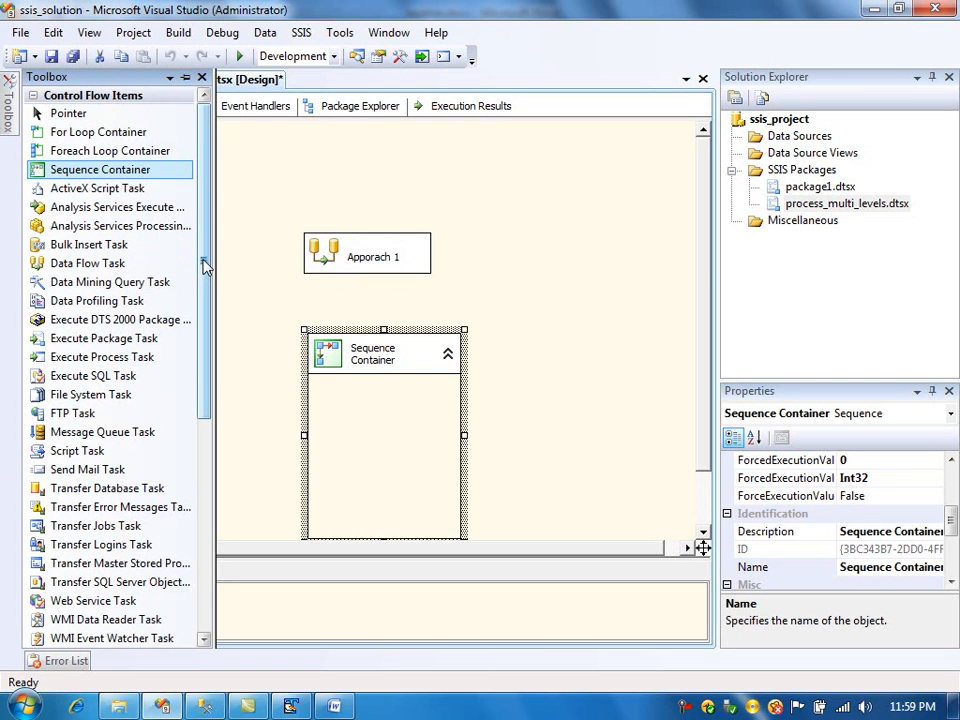
{"action": "left_click_drag", "start_coordinate": [88, 263], "coordinate": [348, 402]}
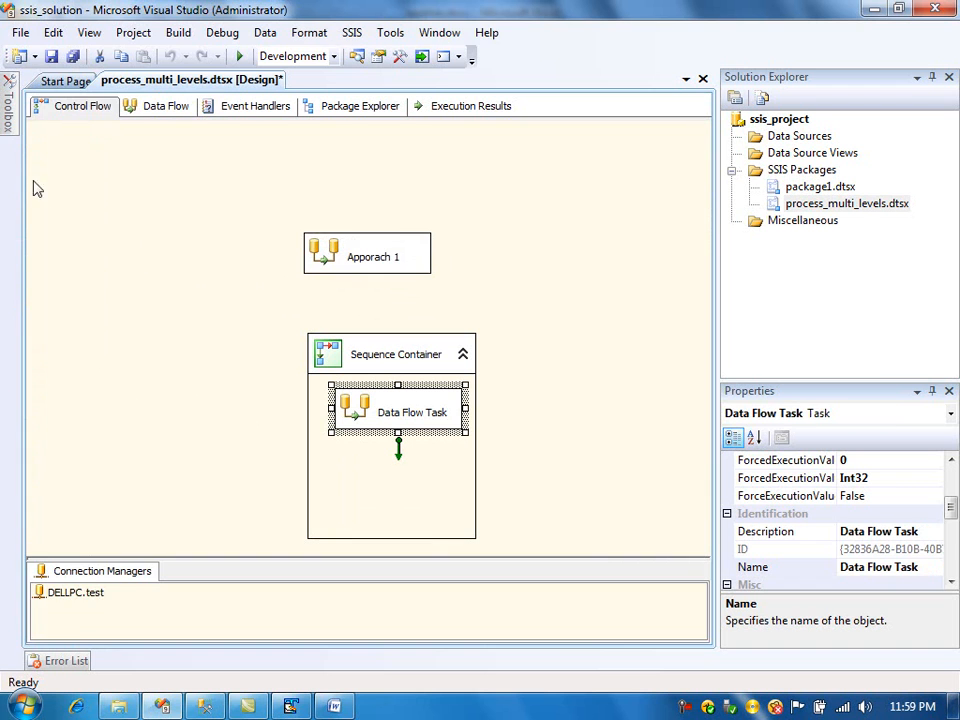
{"action": "mouse_move", "coordinate": [6, 107]}
{"action": "left_click_drag", "start_coordinate": [86, 263], "coordinate": [336, 475]}
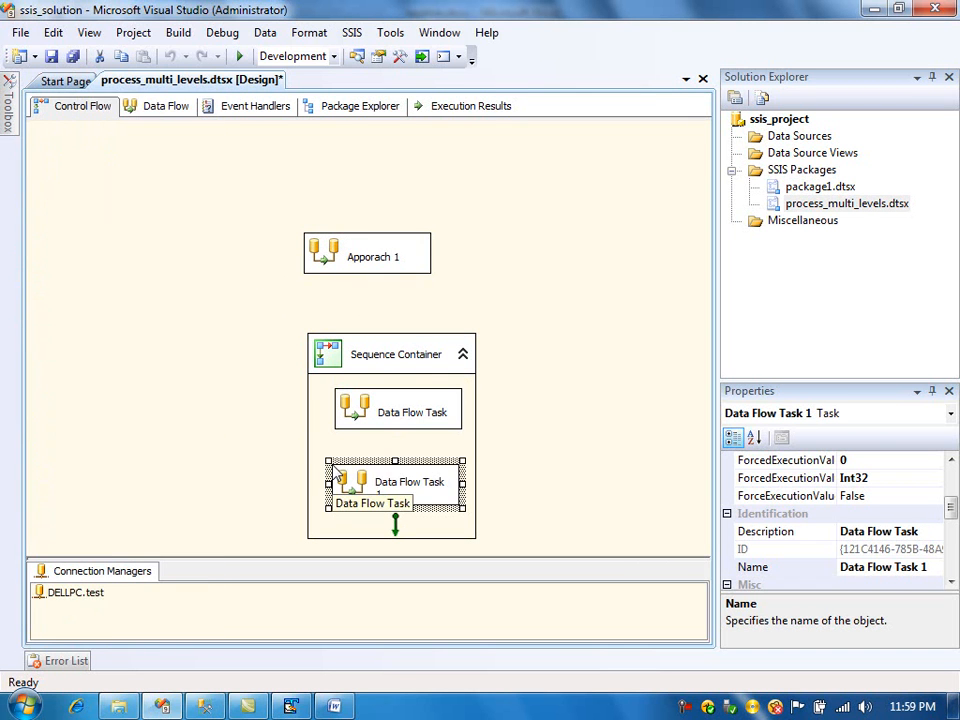
- Move Approach 1 and the Sequence Container higher on the canvas and rename the container with an Approach name
{"action": "left_click_drag", "start_coordinate": [350, 351], "coordinate": [335, 324]}
{"action": "left_click_drag", "start_coordinate": [372, 258], "coordinate": [376, 186]}
{"action": "left_click_drag", "start_coordinate": [364, 332], "coordinate": [367, 273]}
{"action": "left_click", "coordinate": [392, 275]}
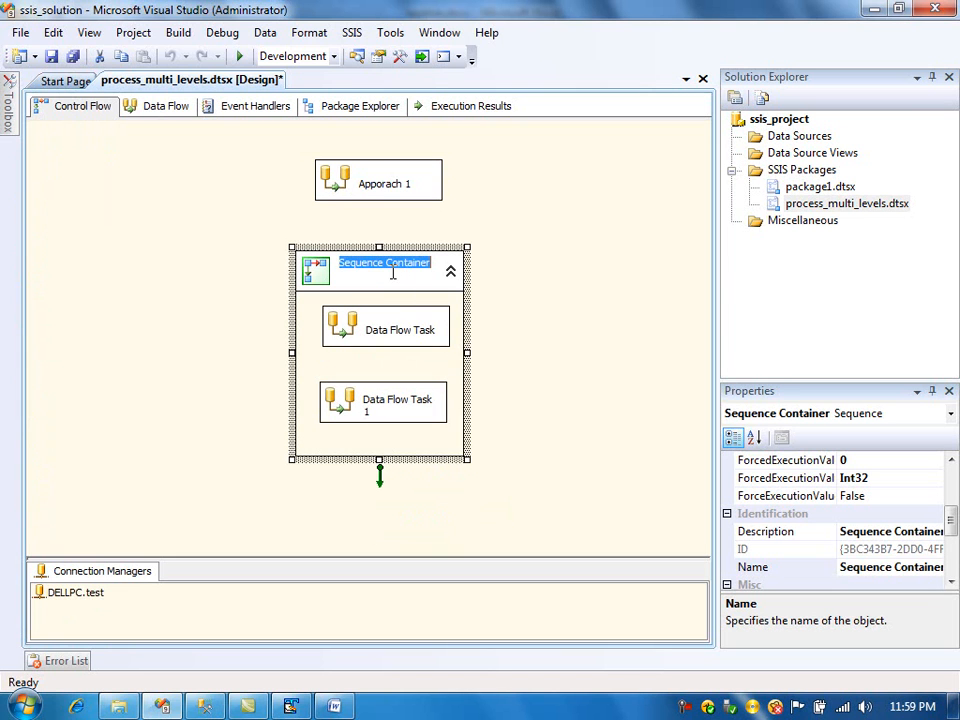
{"action": "type", "text": "Approa"}
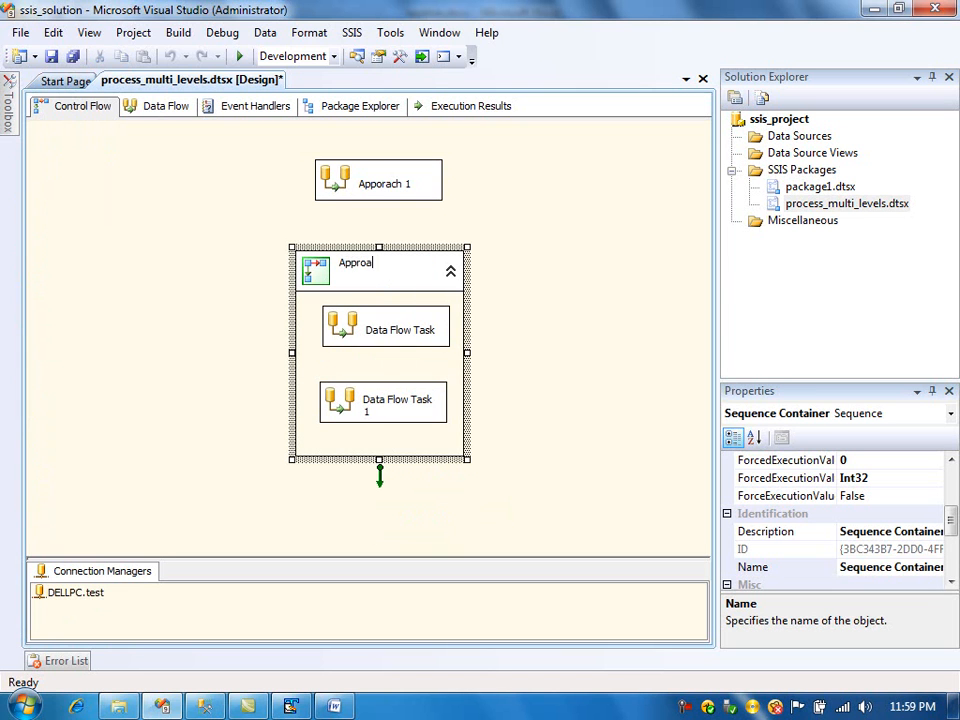
{"action": "key", "text": "Return"}
- Open the first Data Flow Task inside the container and add an XML Source to its data flow
{"action": "left_click", "coordinate": [515, 356]}
{"action": "double_click", "coordinate": [363, 331]}
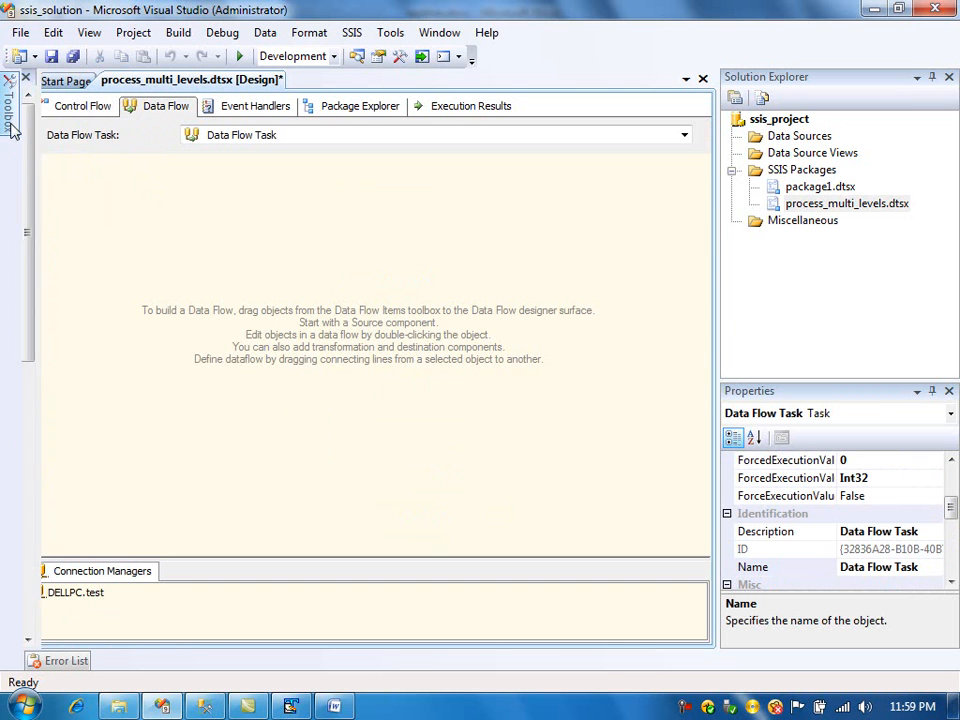
{"action": "mouse_move", "coordinate": [10, 105]}
{"action": "left_click_drag", "start_coordinate": [80, 226], "coordinate": [99, 226]}
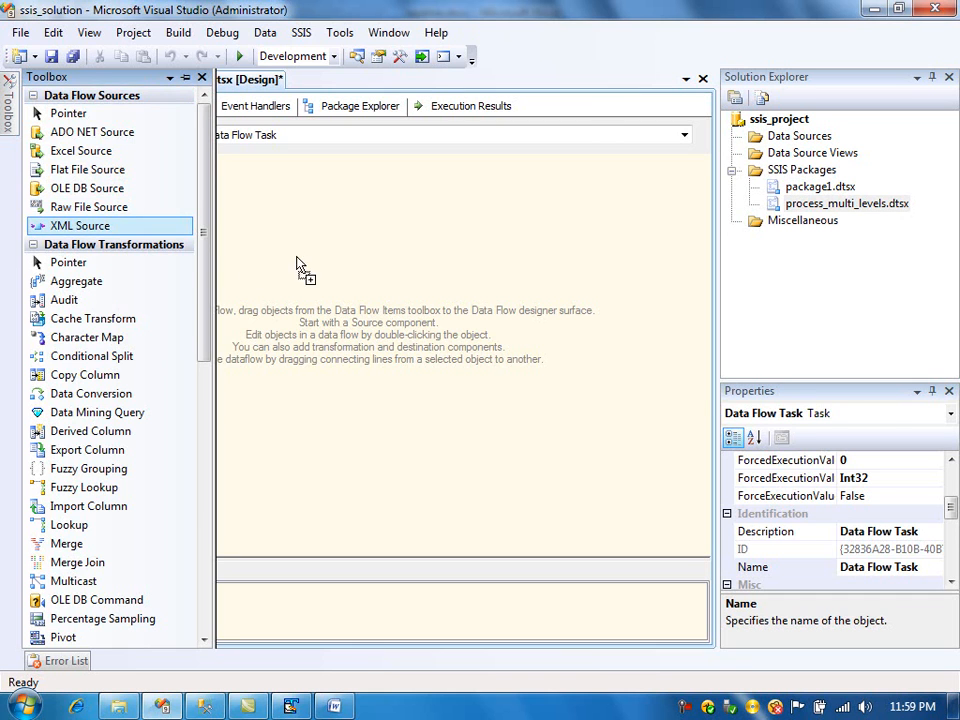
{"action": "left_click_drag", "start_coordinate": [295, 265], "coordinate": [300, 258]}
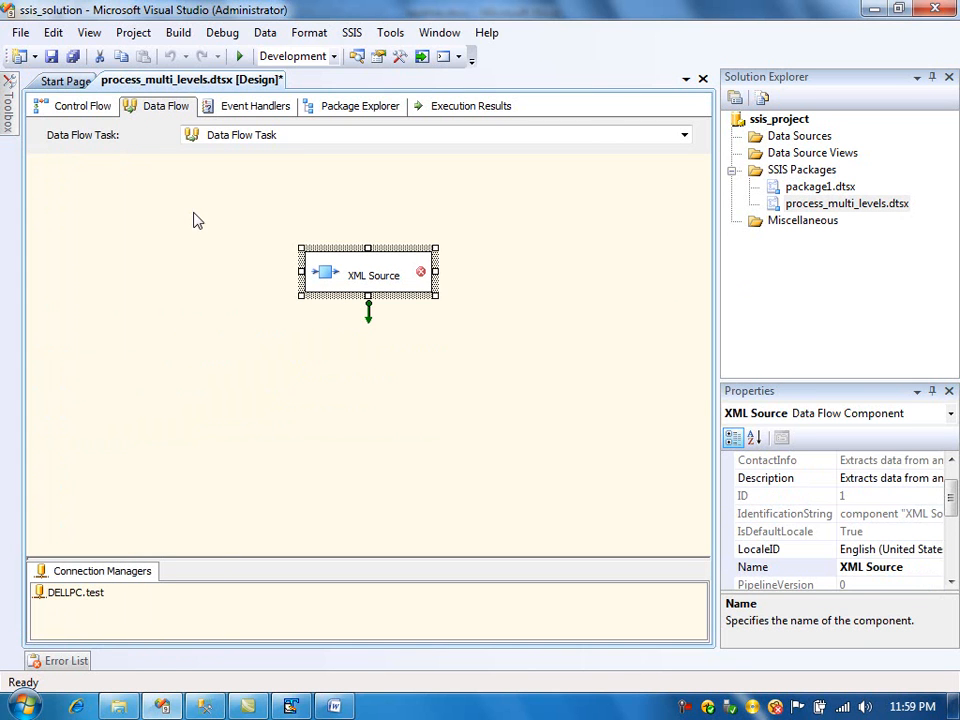
{"action": "mouse_move", "coordinate": [372, 277]}
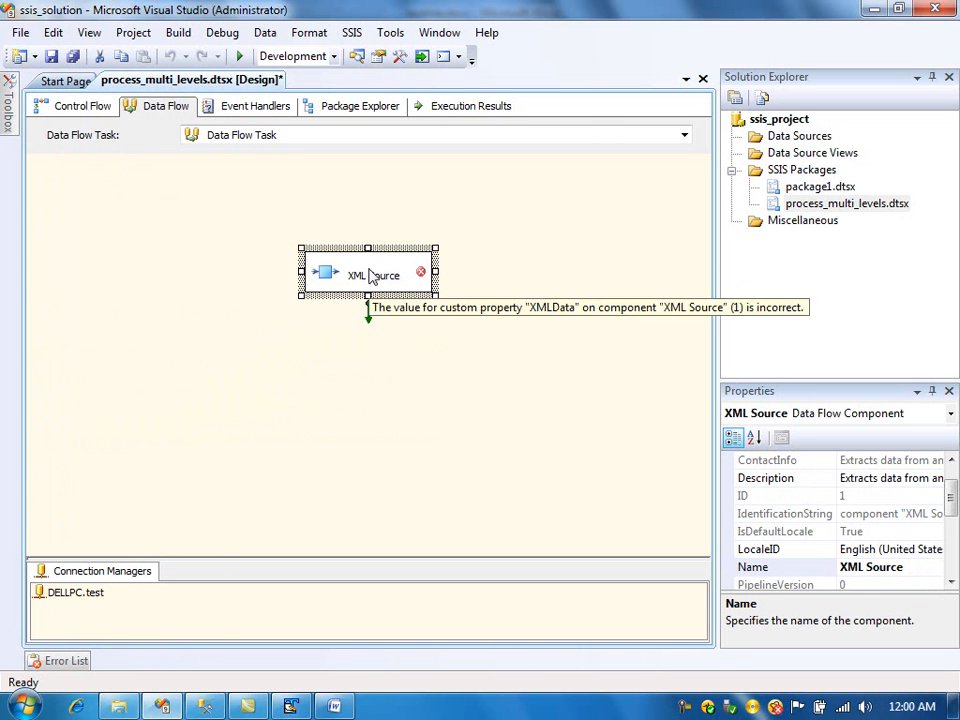
- Configure the XML Source with multi_level_xml.xml as XML location and multi_level_xml.xsd as XSD location, accepting the column warnings
{"action": "double_click", "coordinate": [338, 274]}
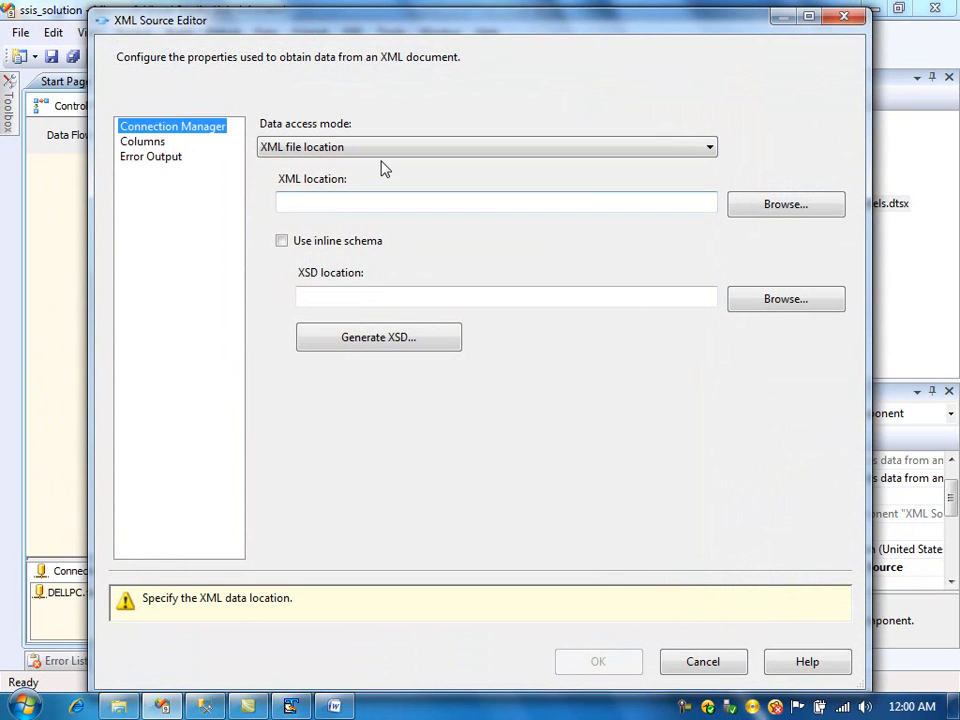
{"action": "left_click", "coordinate": [779, 206]}
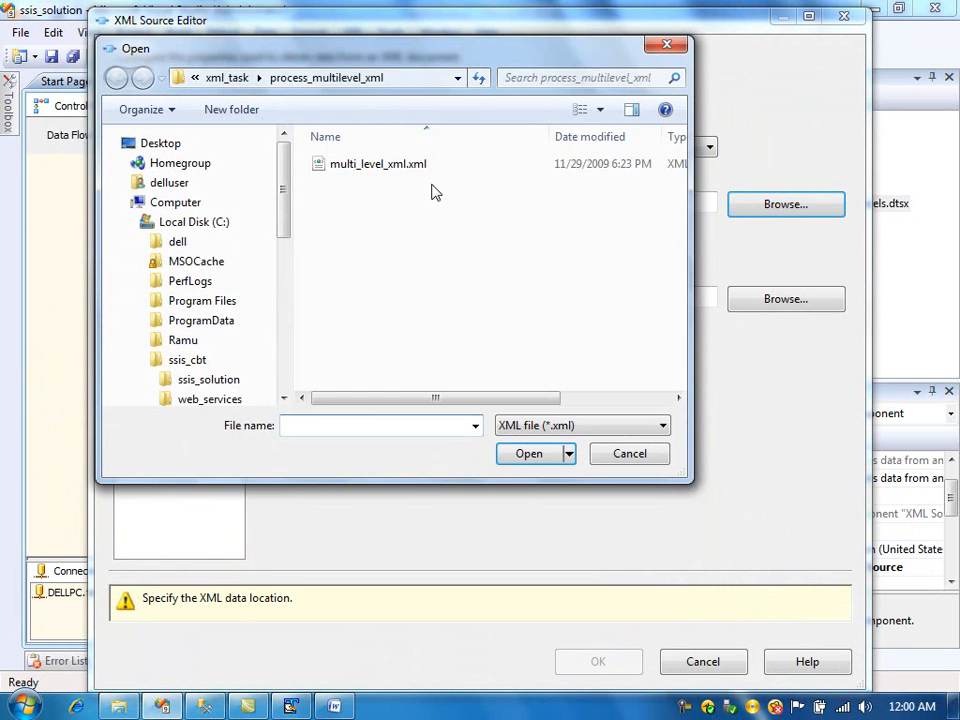
{"action": "left_click", "coordinate": [416, 168]}
{"action": "left_click", "coordinate": [529, 453]}
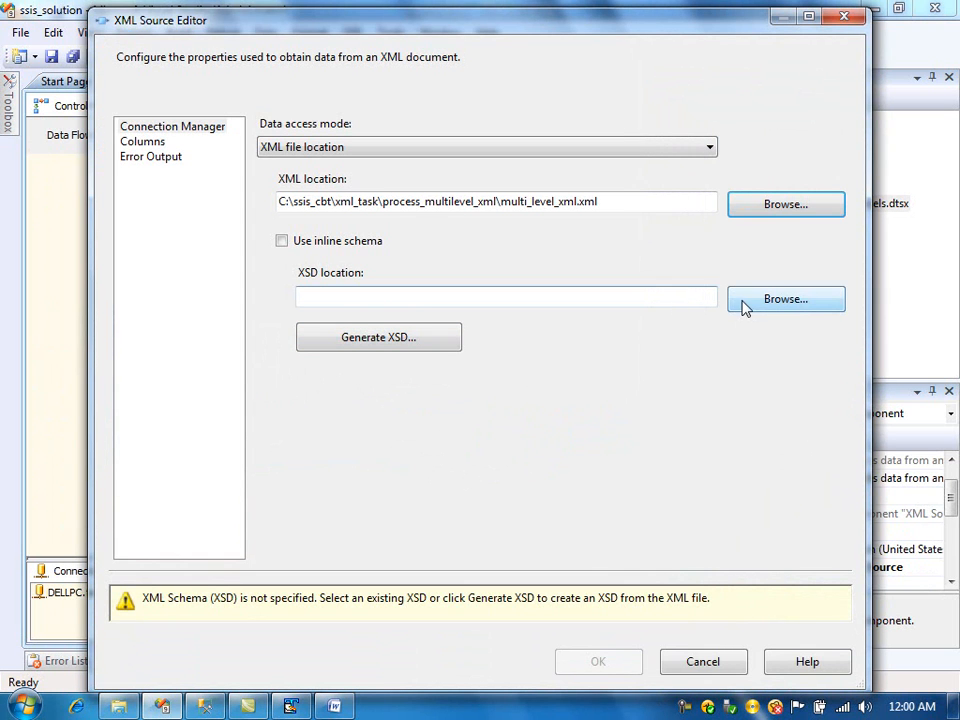
{"action": "left_click", "coordinate": [805, 300]}
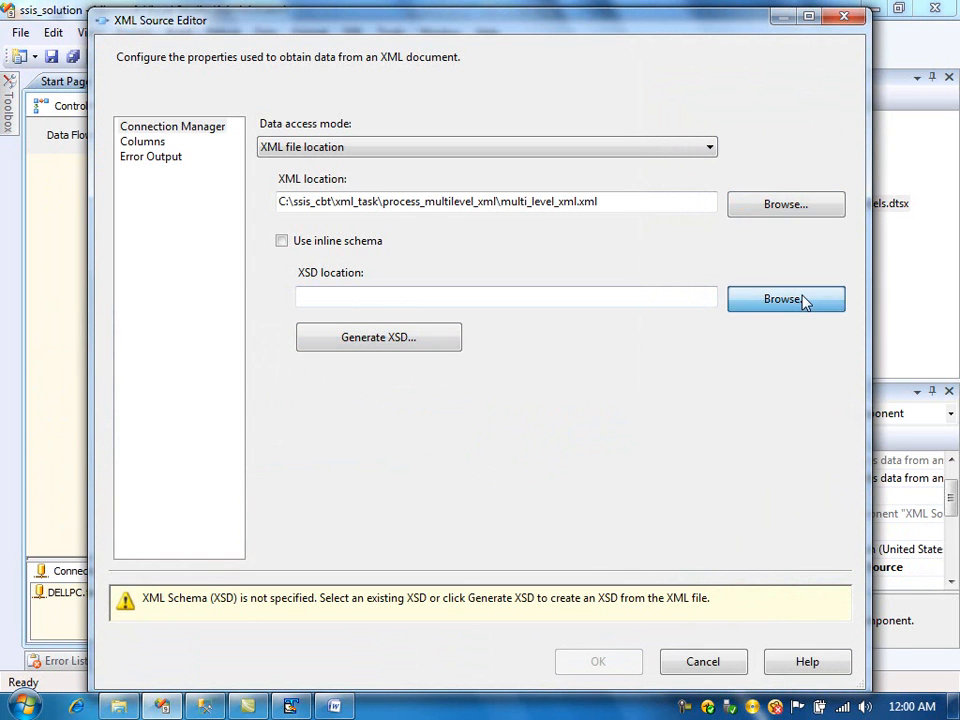
{"action": "left_click", "coordinate": [400, 166]}
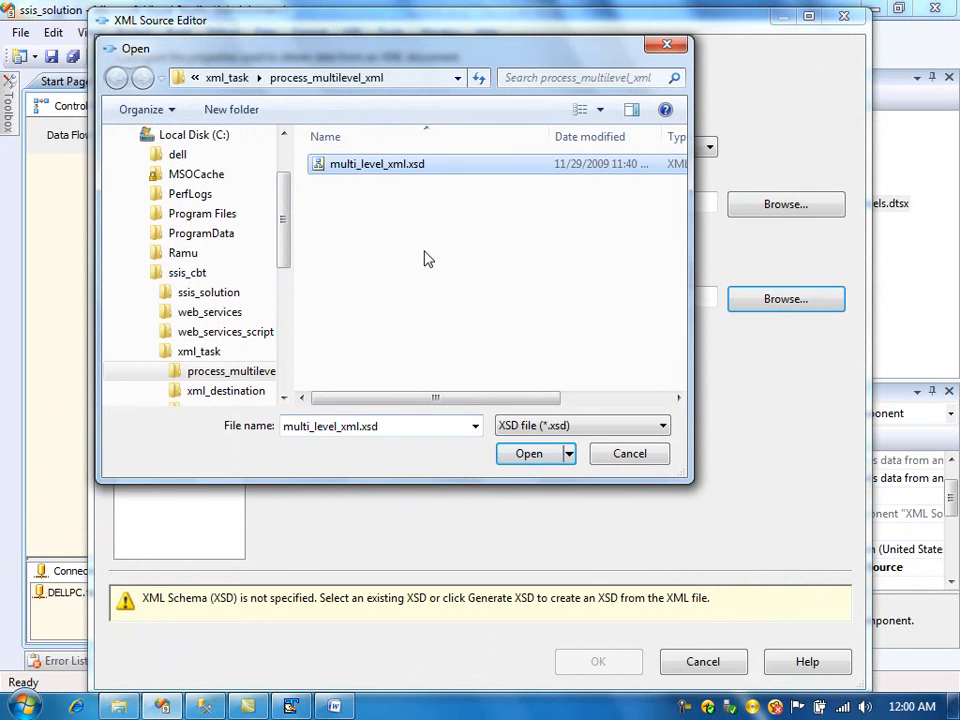
{"action": "left_click", "coordinate": [520, 453]}
{"action": "left_click", "coordinate": [143, 142]}
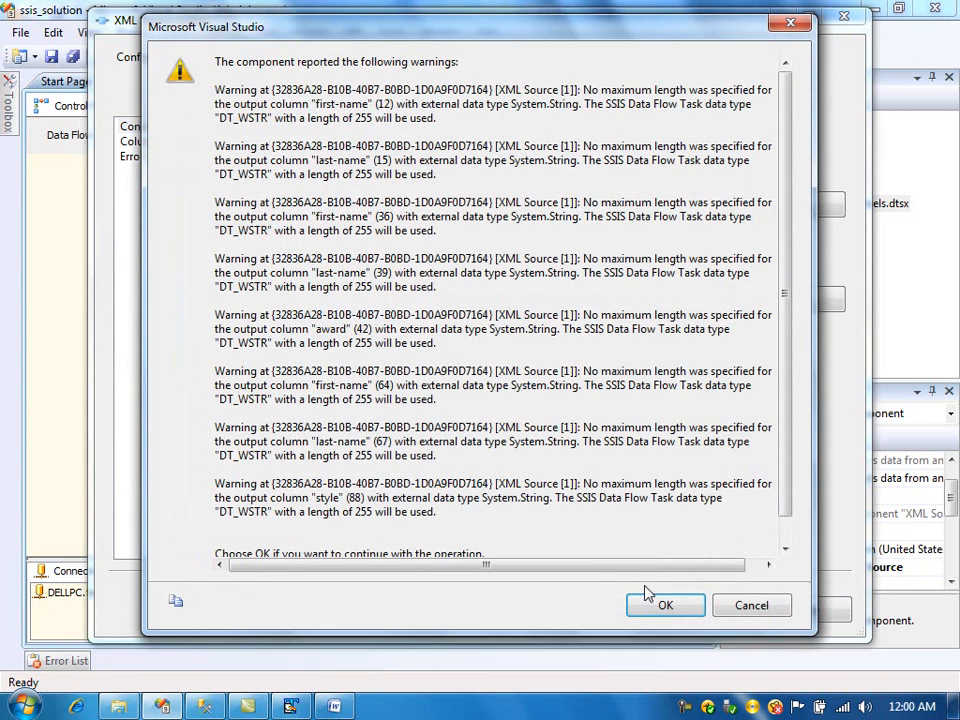
{"action": "left_click", "coordinate": [660, 606]}
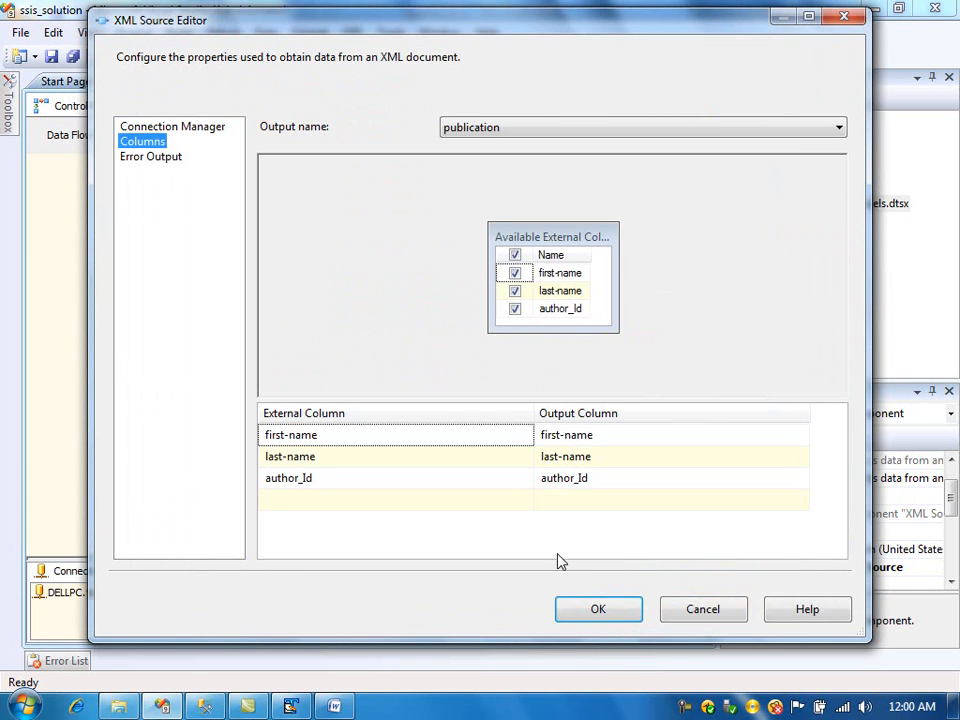
{"action": "left_click", "coordinate": [590, 607]}
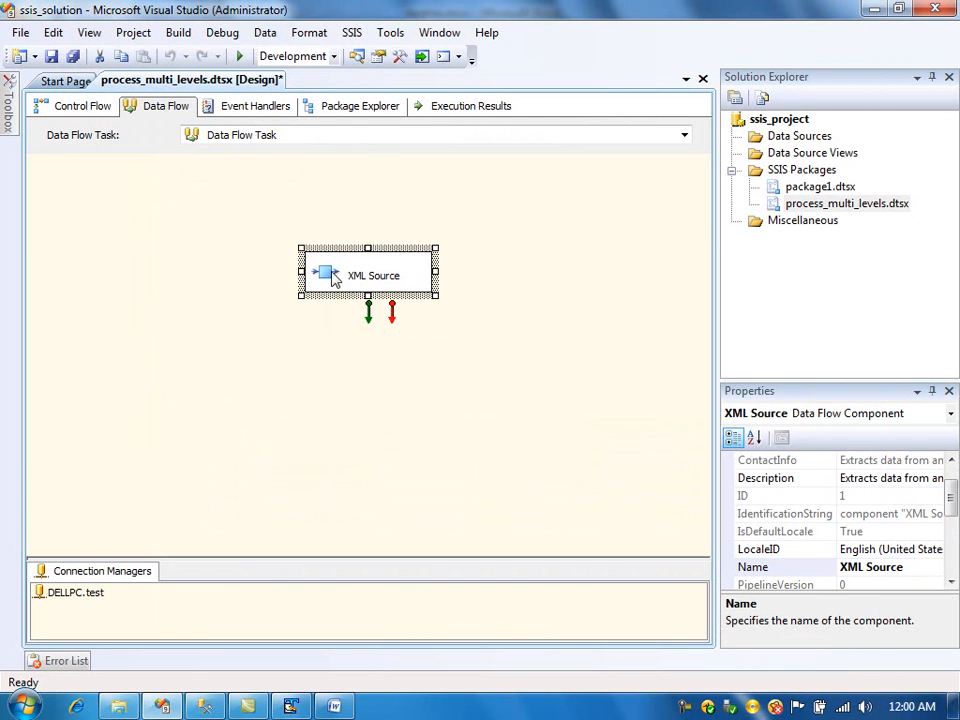
- Reopen the XML Source editor and review the outputs available in the Columns page
{"action": "double_click", "coordinate": [320, 280]}
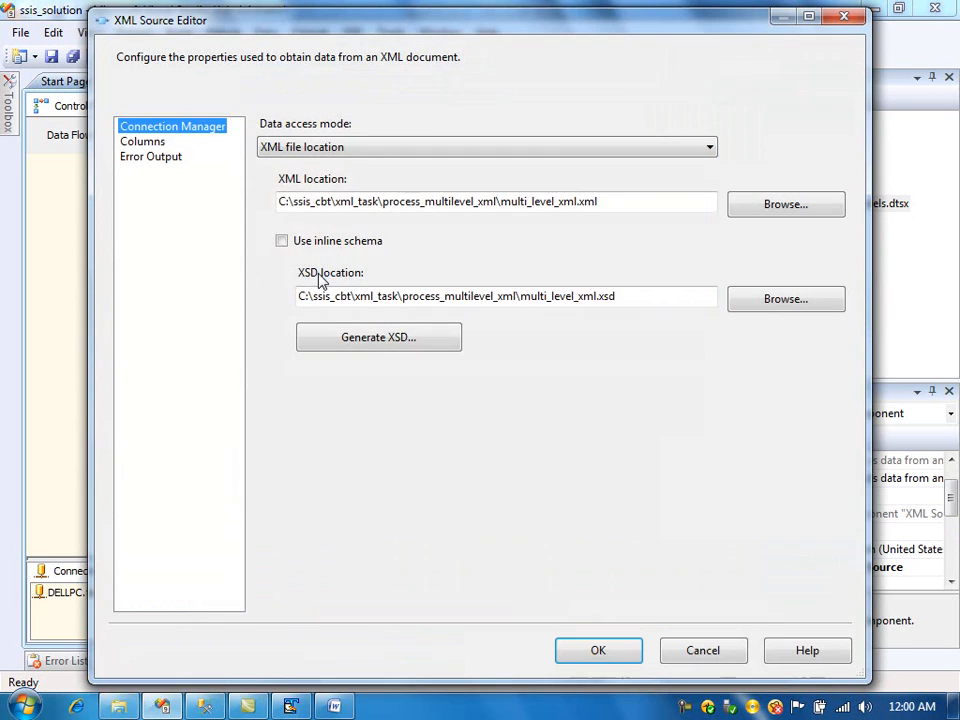
{"action": "left_click", "coordinate": [152, 144]}
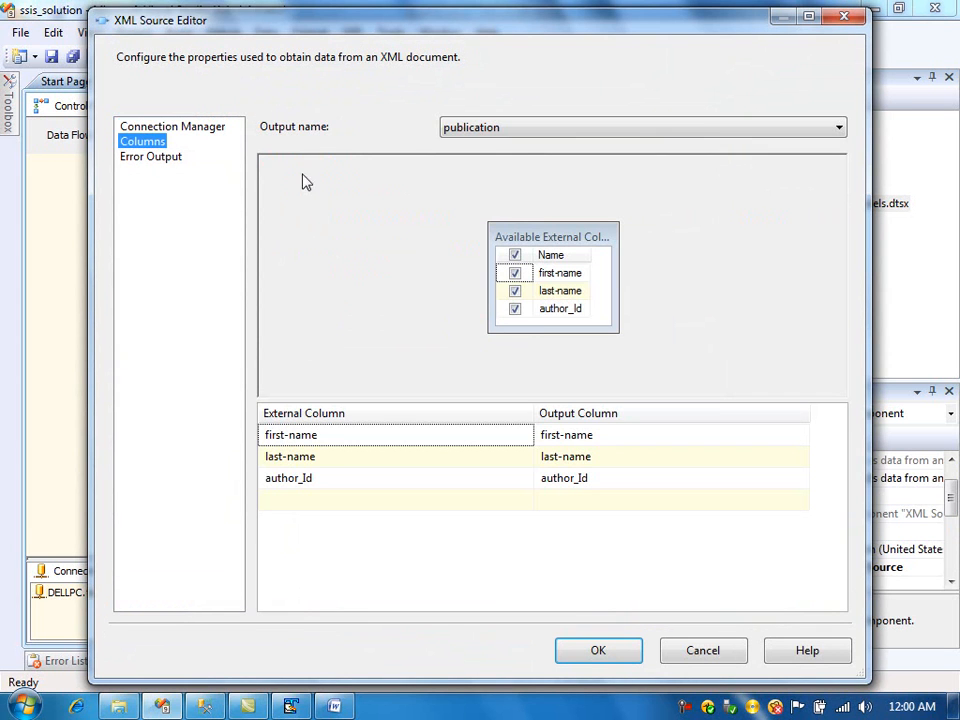
{"action": "left_click", "coordinate": [463, 131]}
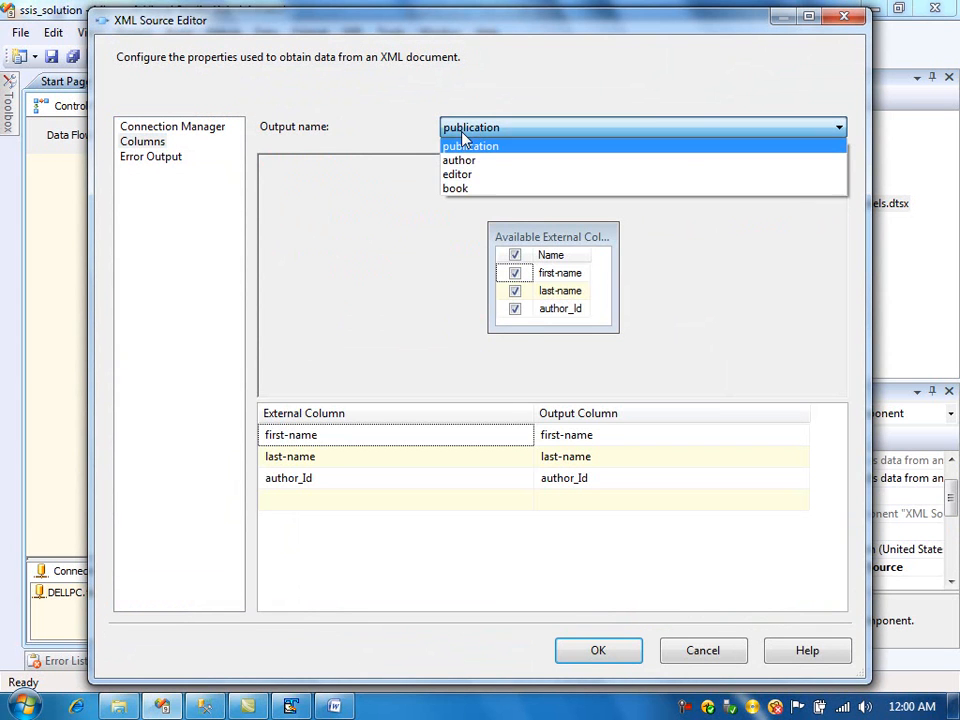
{"action": "left_click", "coordinate": [406, 97]}
{"action": "left_click", "coordinate": [585, 658]}
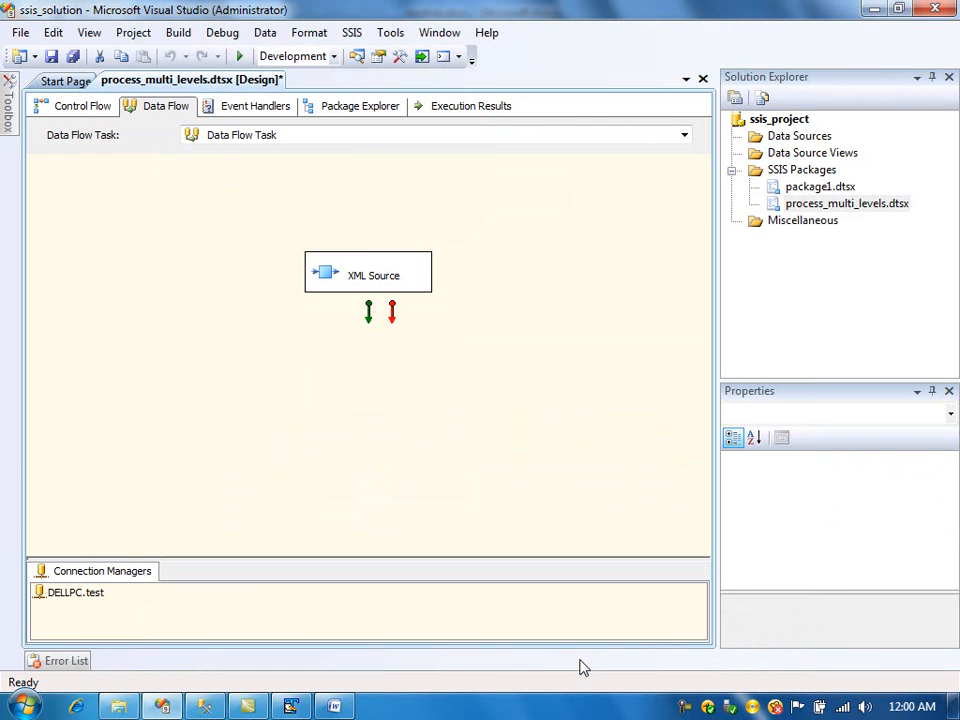
- Add an OLE DB Destination to the data flow below the XML Source
{"action": "mouse_move", "coordinate": [7, 103]}
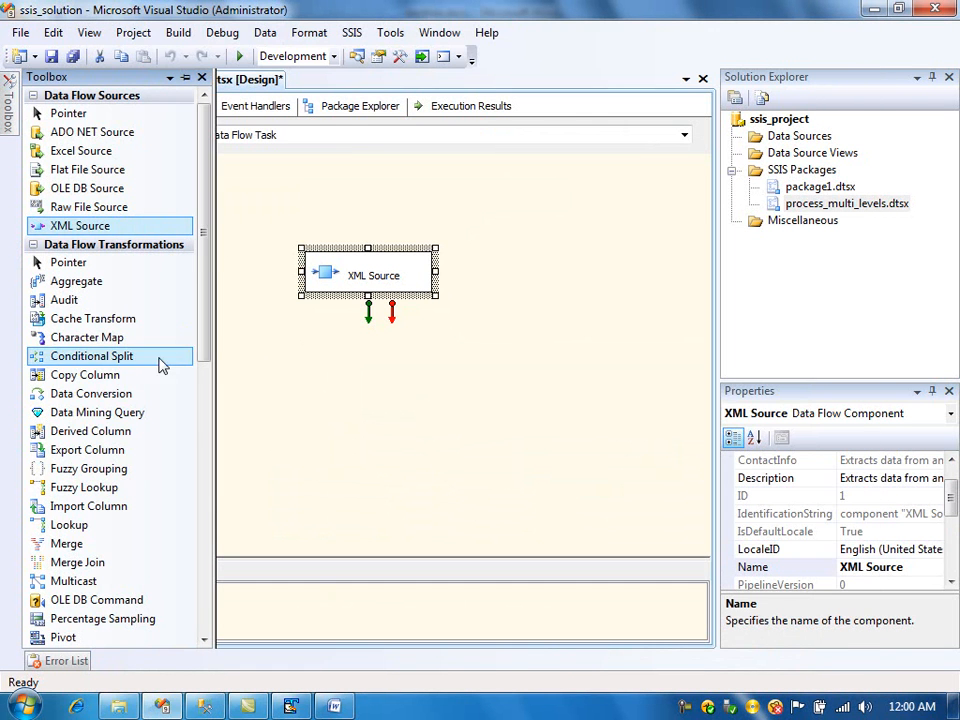
{"action": "left_click_drag", "start_coordinate": [205, 275], "coordinate": [206, 521]}
{"action": "left_click_drag", "start_coordinate": [133, 431], "coordinate": [293, 402]}
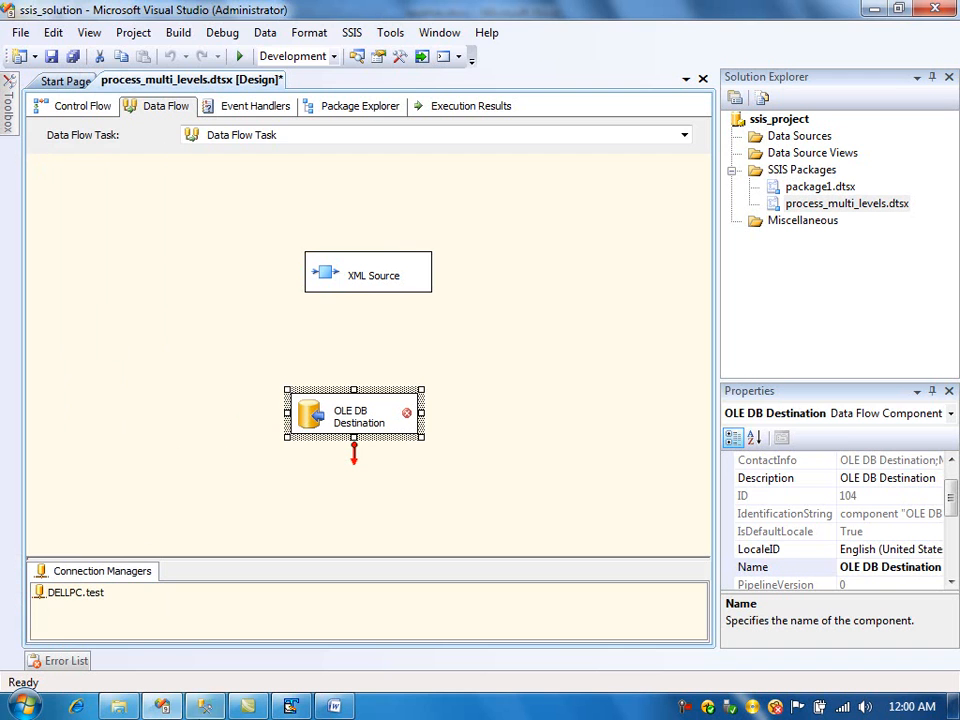
- Examine the author, book, editor and publication tables in the test database in SQL Server Management Studio
{"action": "left_click", "coordinate": [204, 705]}
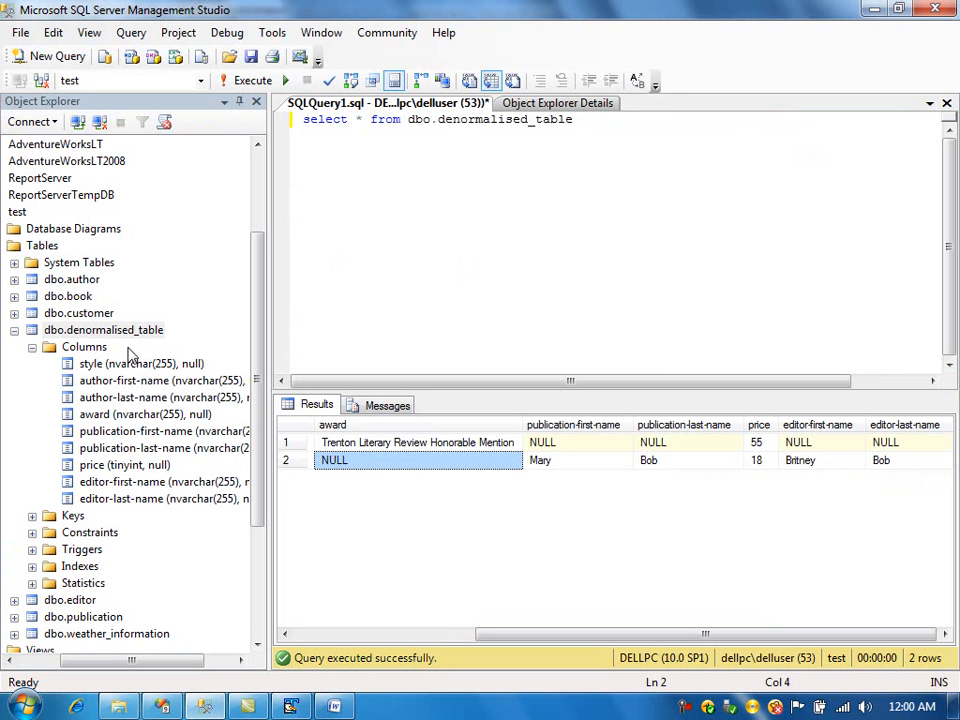
{"action": "left_click", "coordinate": [14, 330]}
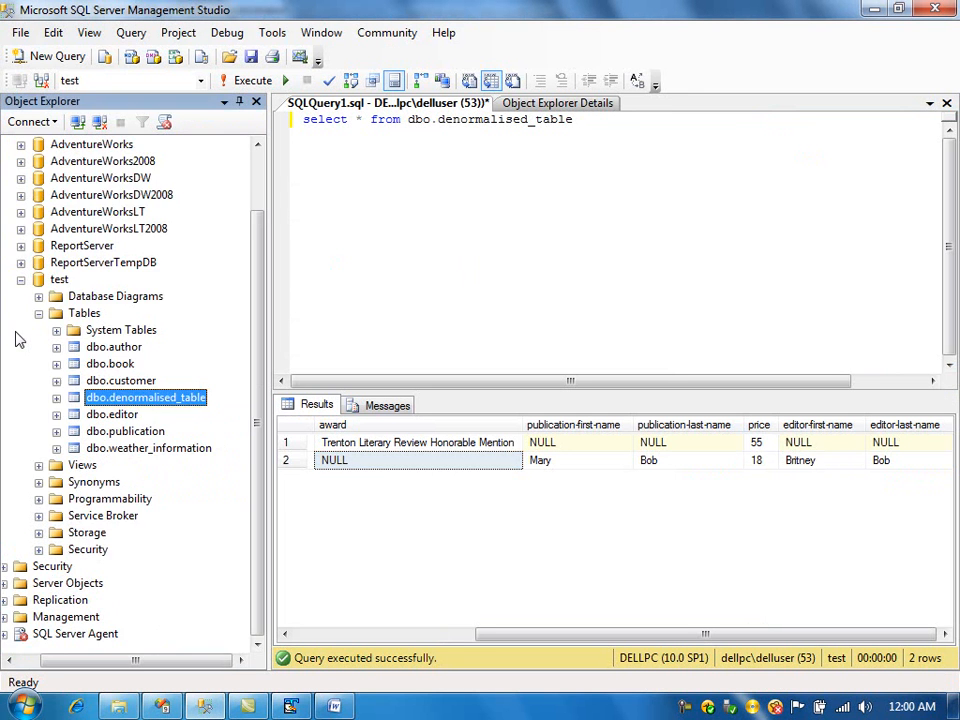
{"action": "left_click", "coordinate": [116, 352]}
{"action": "left_click", "coordinate": [117, 365]}
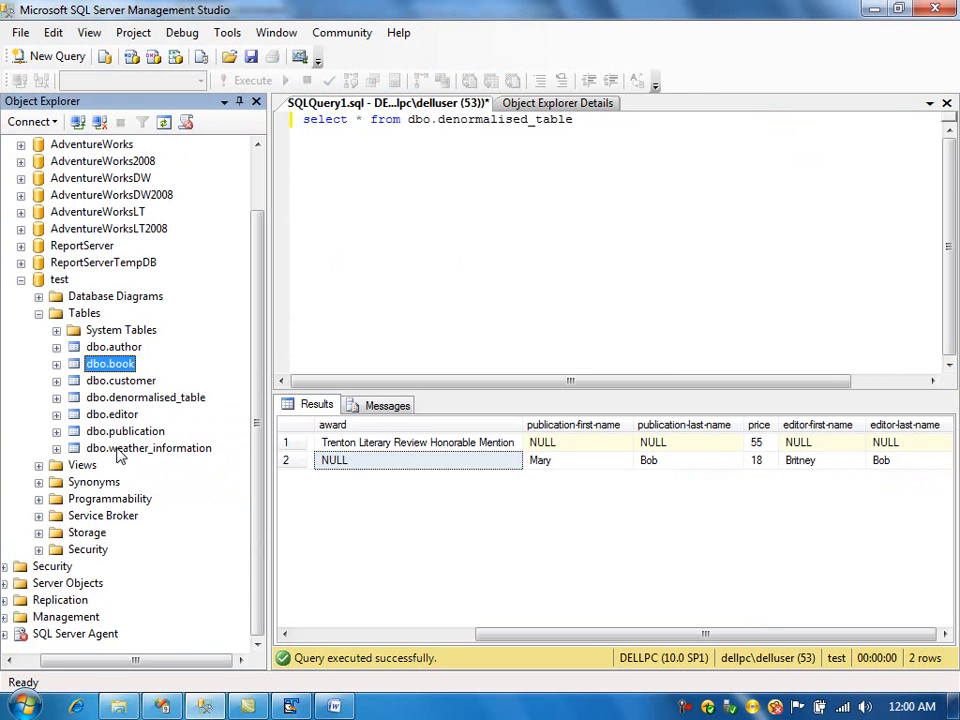
{"action": "left_click", "coordinate": [124, 417]}
{"action": "left_click", "coordinate": [126, 435]}
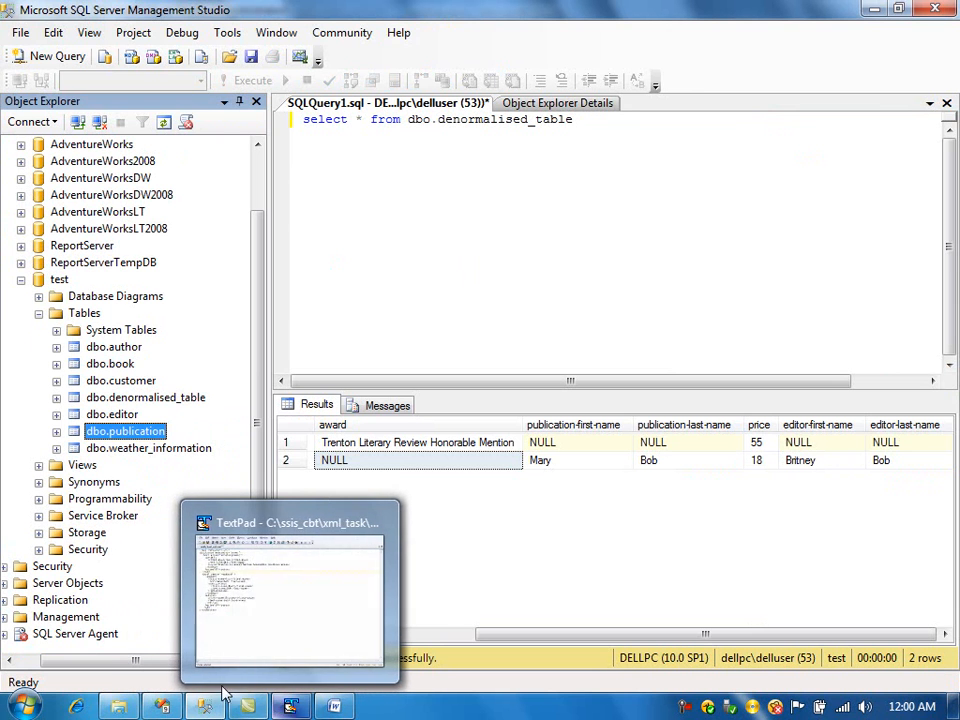
- Open approach_2_create_script.sql from the process_multilevel_xml folder in TextPad to view the table scripts
{"action": "left_click", "coordinate": [124, 709]}
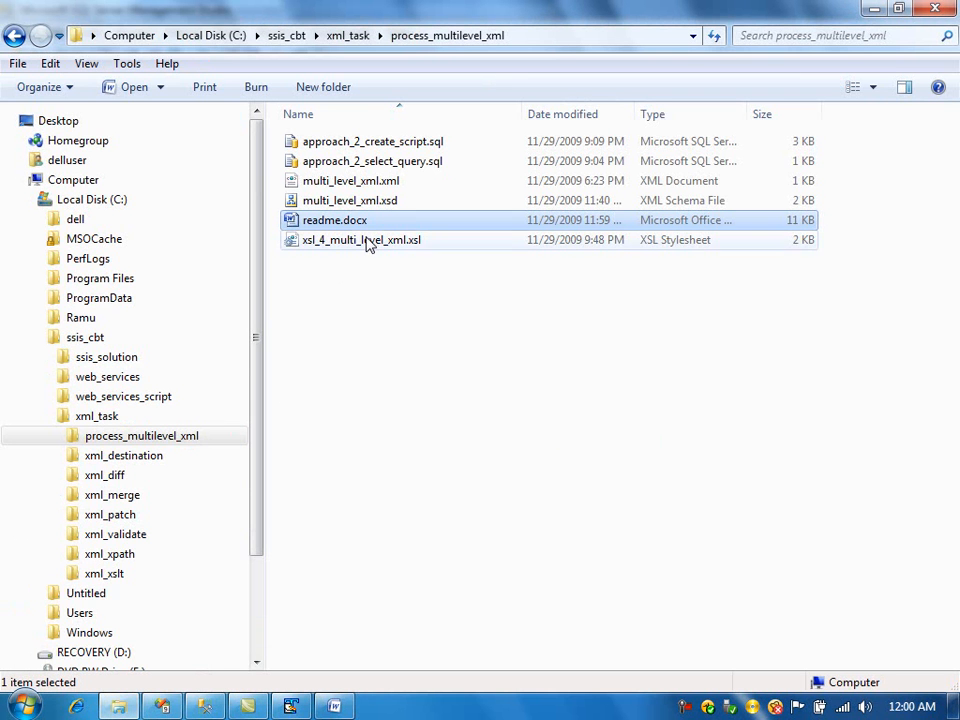
{"action": "left_click", "coordinate": [390, 163]}
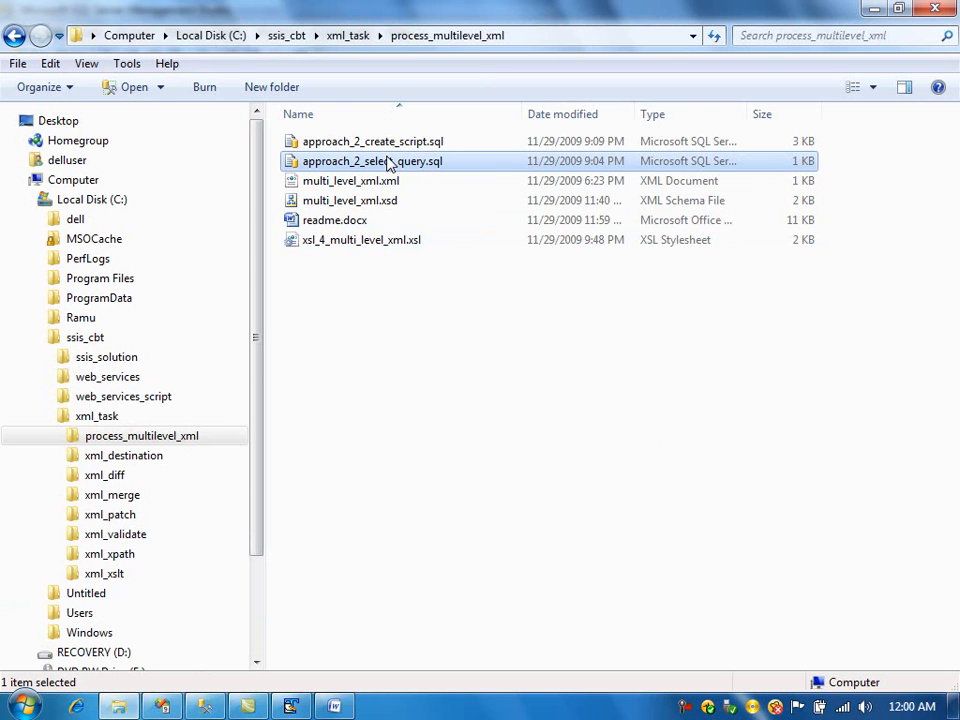
{"action": "left_click", "coordinate": [390, 145]}
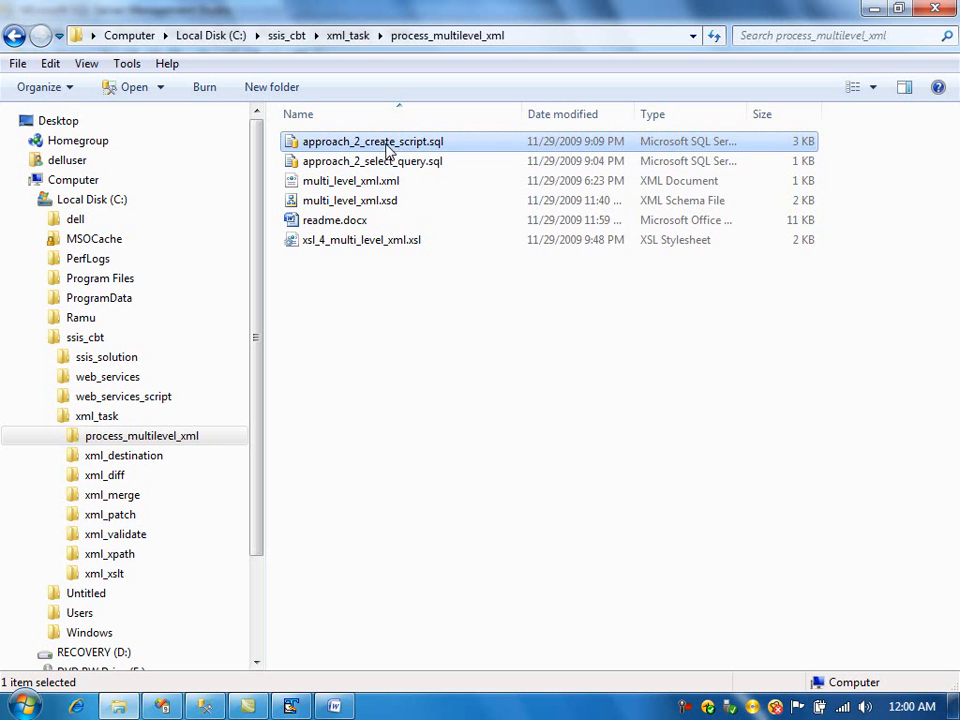
{"action": "right_click", "coordinate": [390, 147]}
{"action": "left_click", "coordinate": [440, 239]}
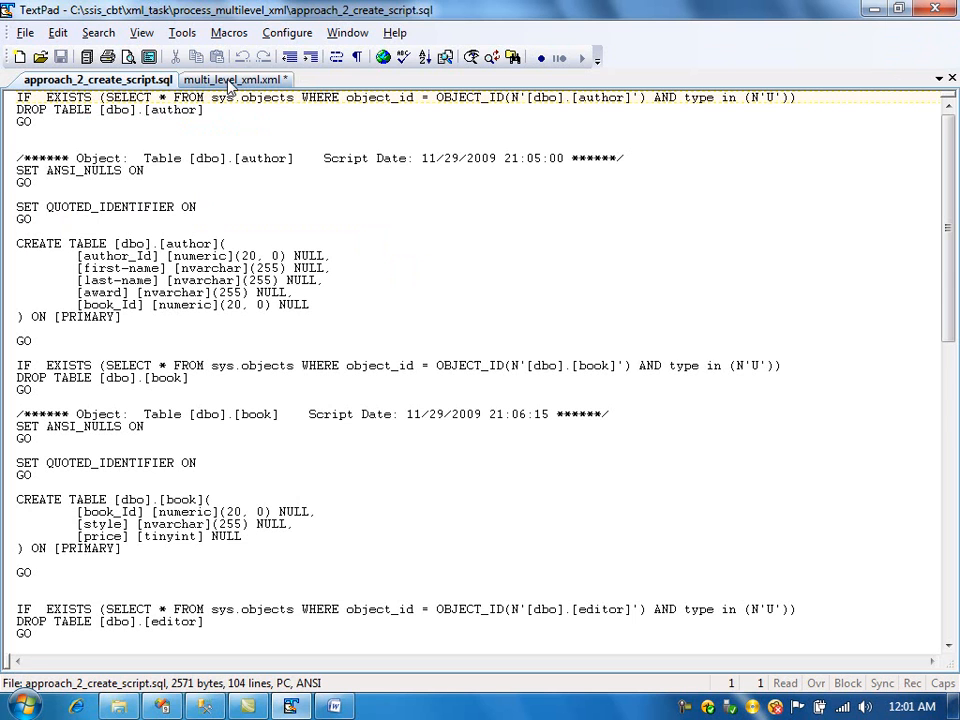
- Return to Visual Studio and move the OLE DB Destination further to the side
{"action": "key", "text": "alt+Tab"}
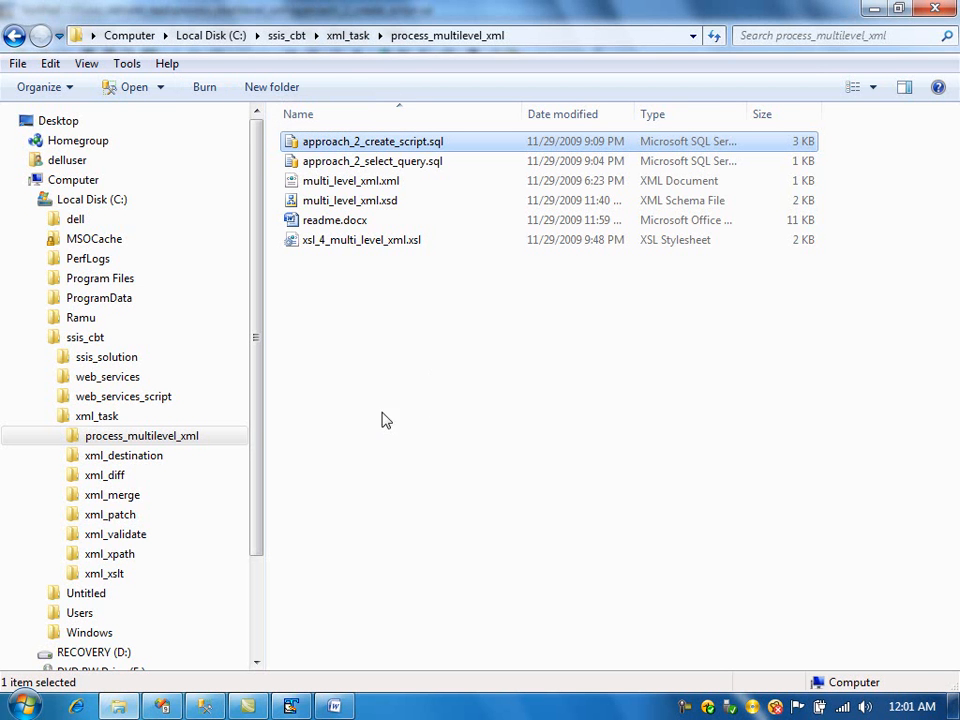
{"action": "left_click", "coordinate": [166, 705]}
{"action": "left_click_drag", "start_coordinate": [297, 414], "coordinate": [129, 397]}
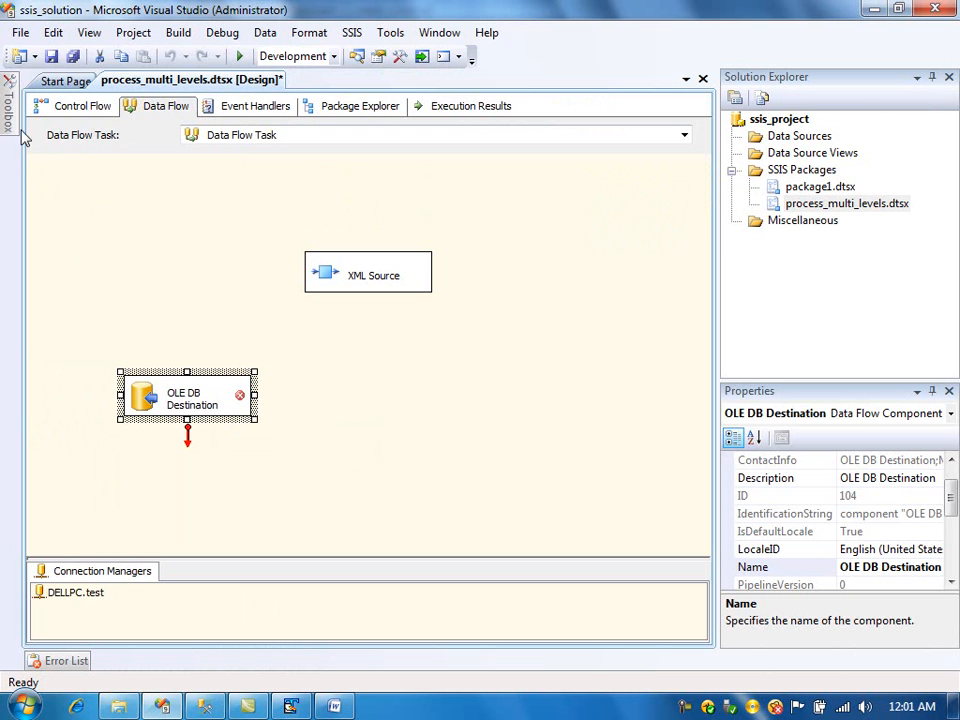
- Add three more OLE DB Destinations to the data flow
{"action": "mouse_move", "coordinate": [8, 100]}
{"action": "left_click_drag", "start_coordinate": [73, 429], "coordinate": [318, 386]}
{"action": "mouse_move", "coordinate": [7, 105]}
{"action": "left_click_drag", "start_coordinate": [103, 428], "coordinate": [105, 429]}
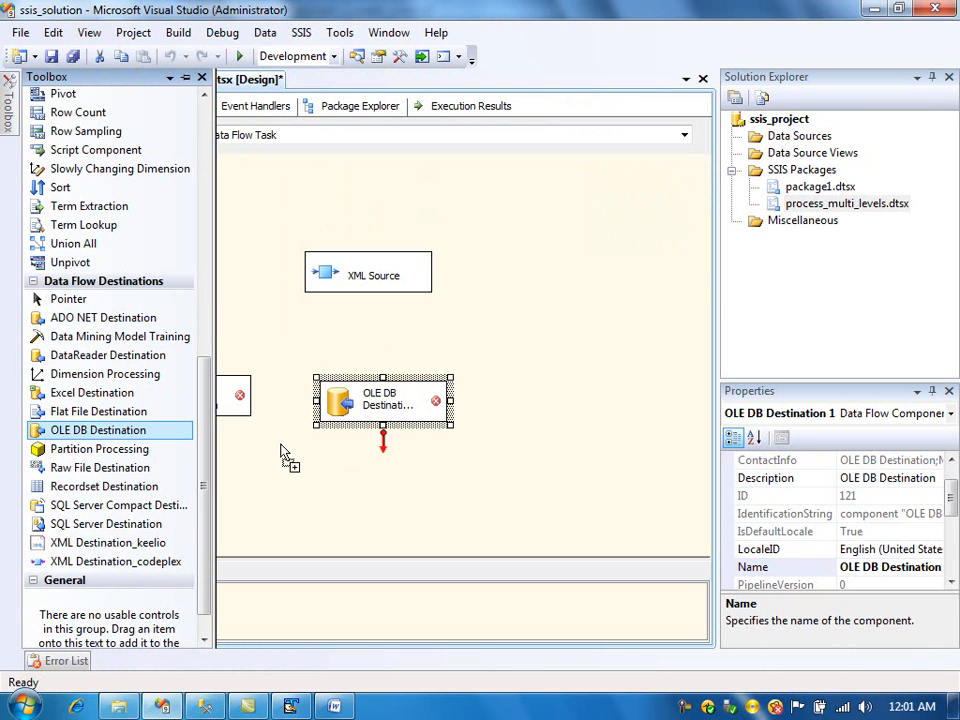
{"action": "left_click_drag", "start_coordinate": [281, 452], "coordinate": [278, 451]}
{"action": "mouse_move", "coordinate": [7, 105]}
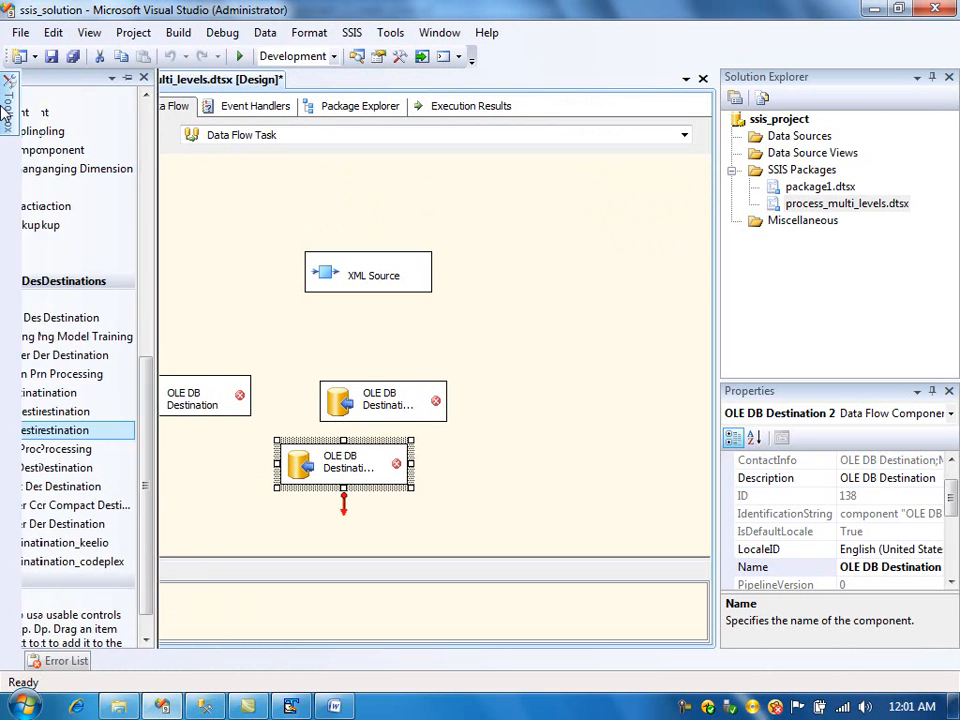
{"action": "left_click_drag", "start_coordinate": [103, 440], "coordinate": [516, 424]}
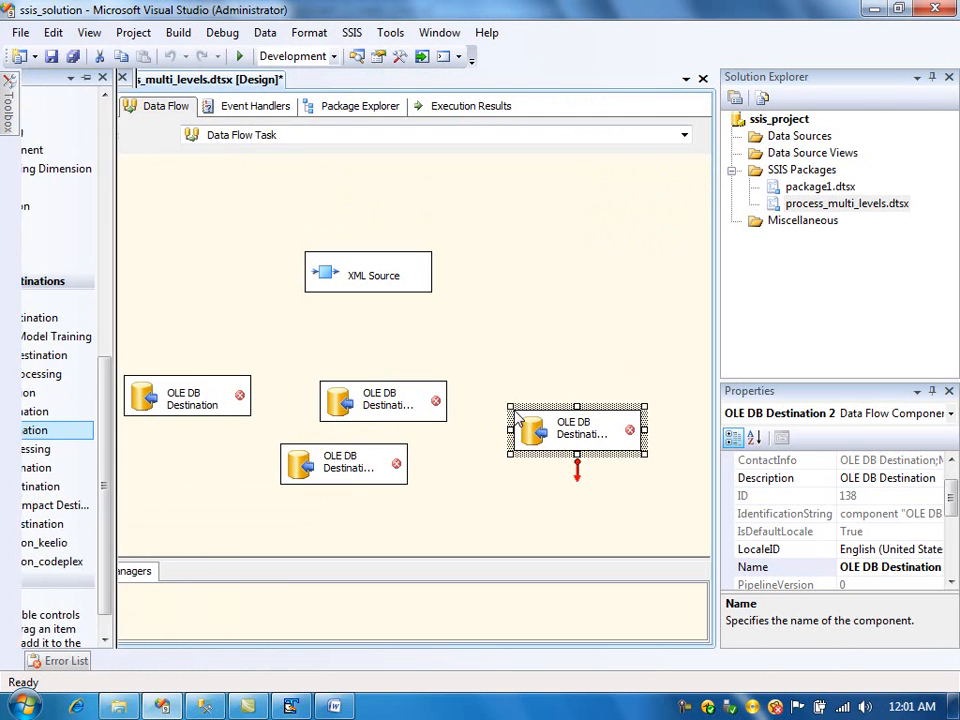
- Arrange the four OLE DB Destinations in a row beneath the XML Source
{"action": "double_click", "coordinate": [376, 400]}
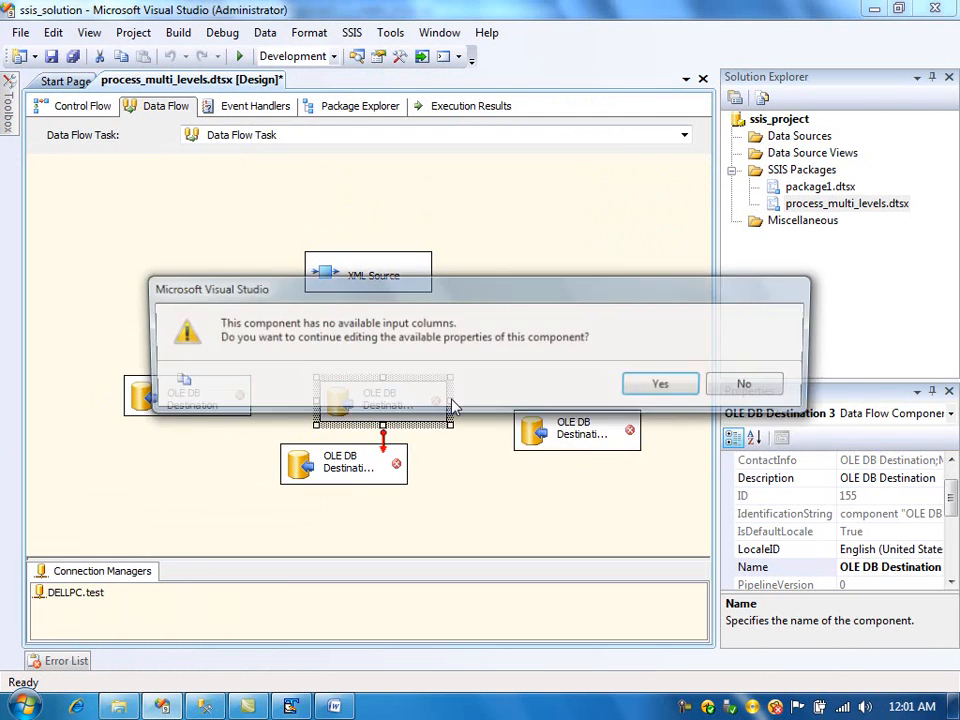
{"action": "left_click", "coordinate": [722, 387]}
{"action": "left_click_drag", "start_coordinate": [394, 410], "coordinate": [466, 401]}
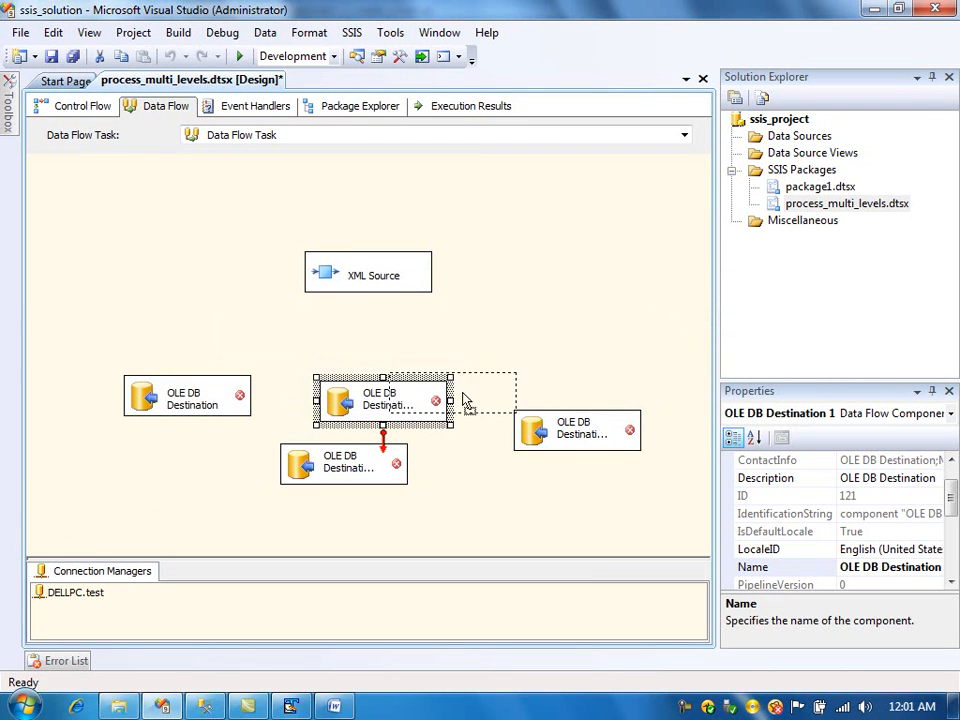
{"action": "left_click_drag", "start_coordinate": [207, 398], "coordinate": [138, 390]}
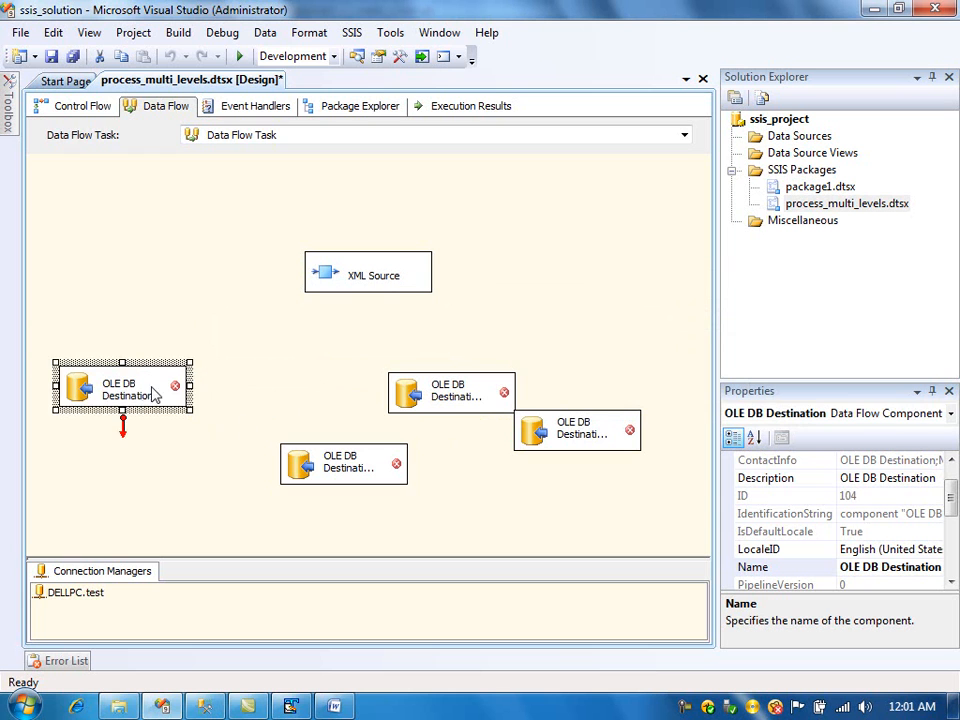
{"action": "left_click_drag", "start_coordinate": [316, 470], "coordinate": [279, 393]}
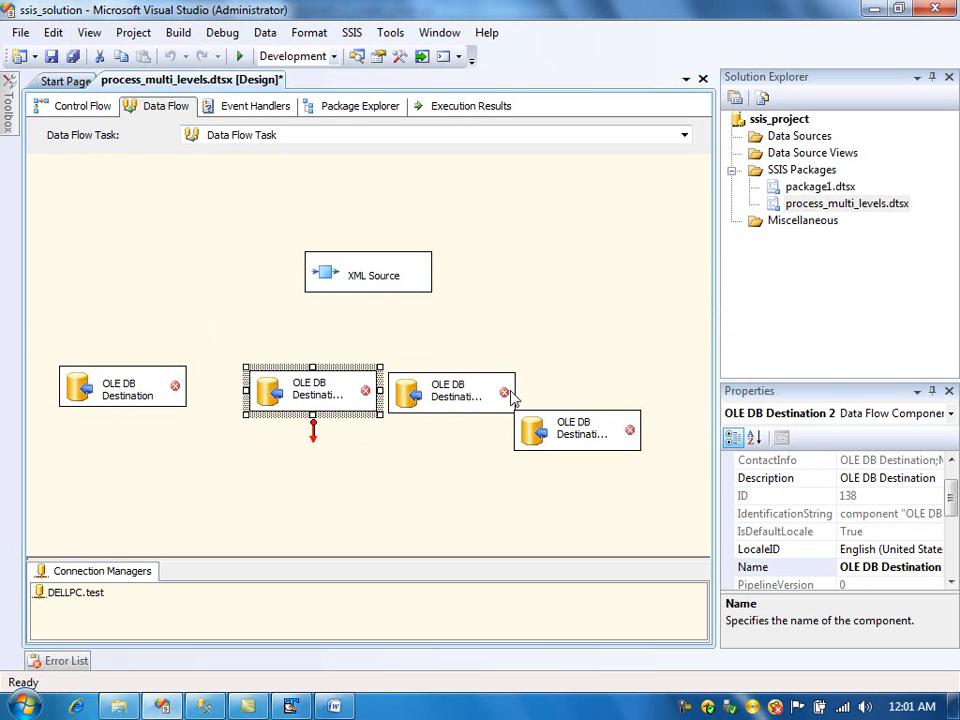
- Finish lining up the destinations and connect the XML Source's book output to the first OLE DB Destination
{"action": "left_click_drag", "start_coordinate": [562, 424], "coordinate": [620, 390]}
{"action": "left_click_drag", "start_coordinate": [480, 399], "coordinate": [495, 401]}
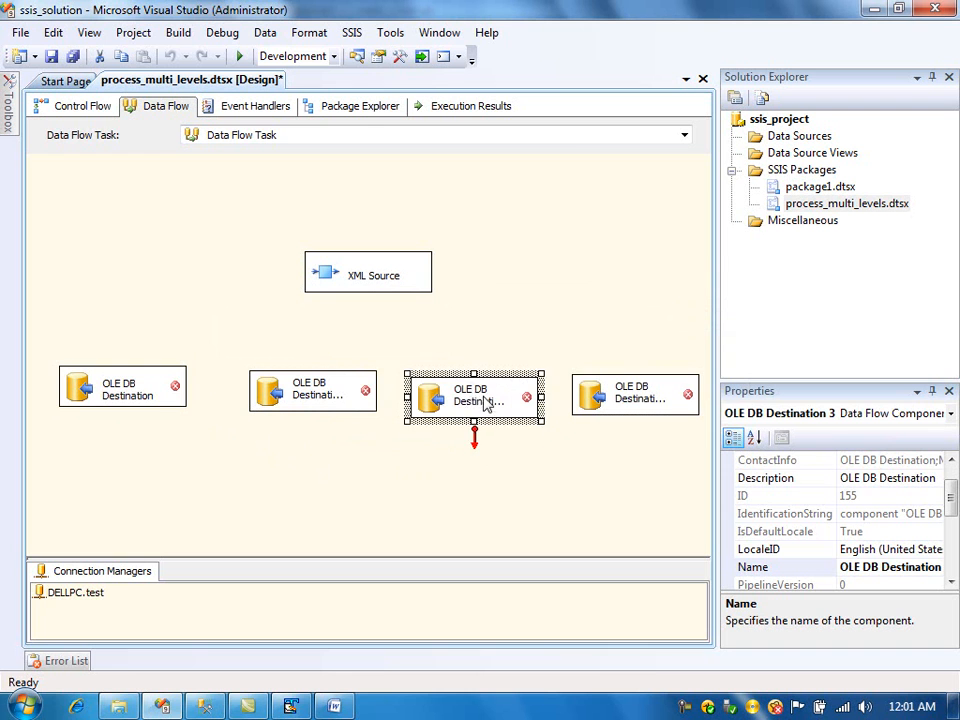
{"action": "left_click", "coordinate": [356, 274]}
{"action": "left_click_drag", "start_coordinate": [370, 318], "coordinate": [131, 381]}
{"action": "left_click", "coordinate": [352, 350]}
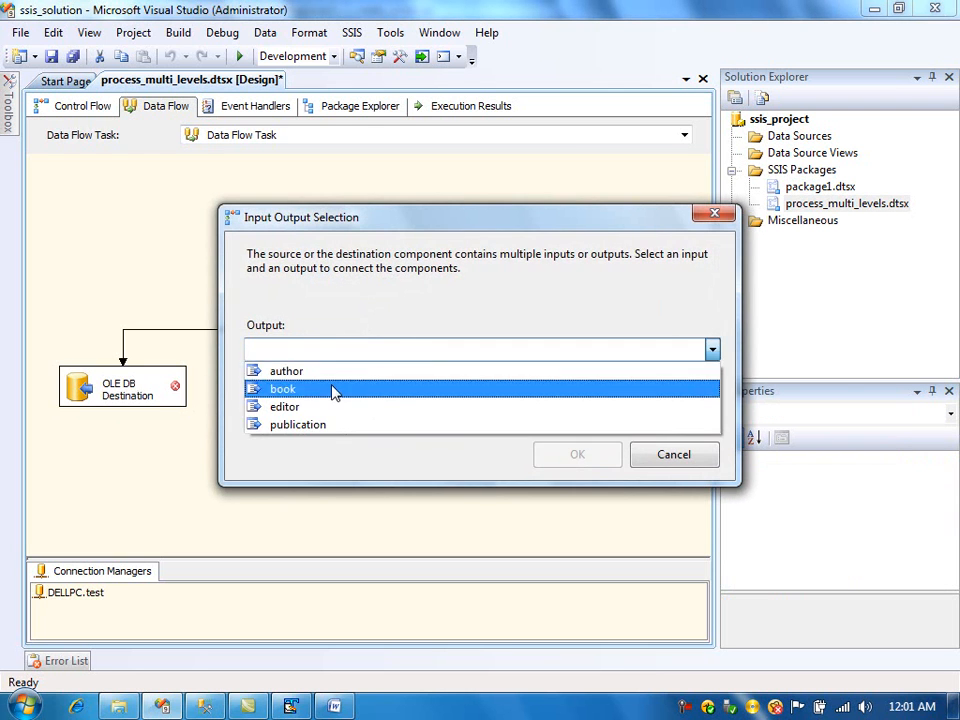
{"action": "left_click", "coordinate": [329, 390]}
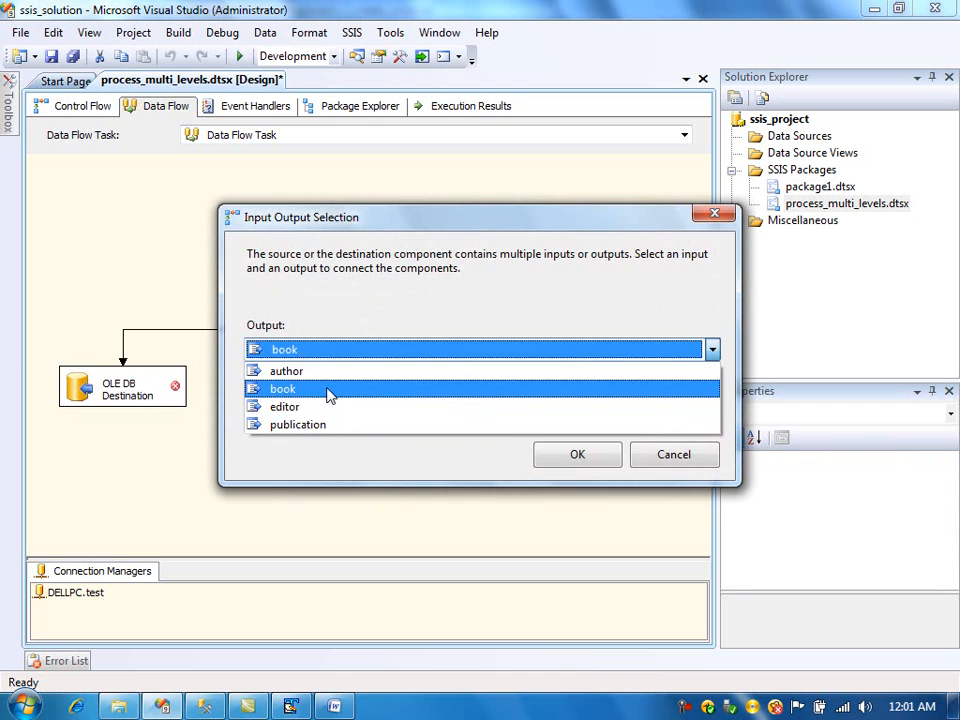
{"action": "left_click", "coordinate": [585, 456]}
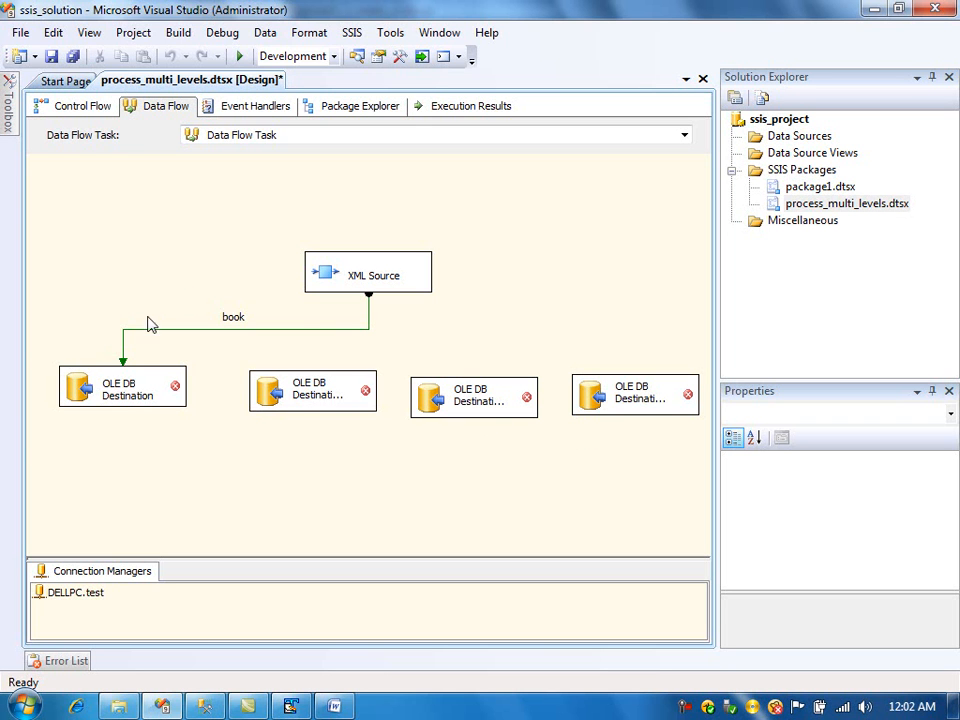
- Point the first OLE DB Destination at the [dbo].[book] table and accept its column mappings
{"action": "double_click", "coordinate": [108, 392]}
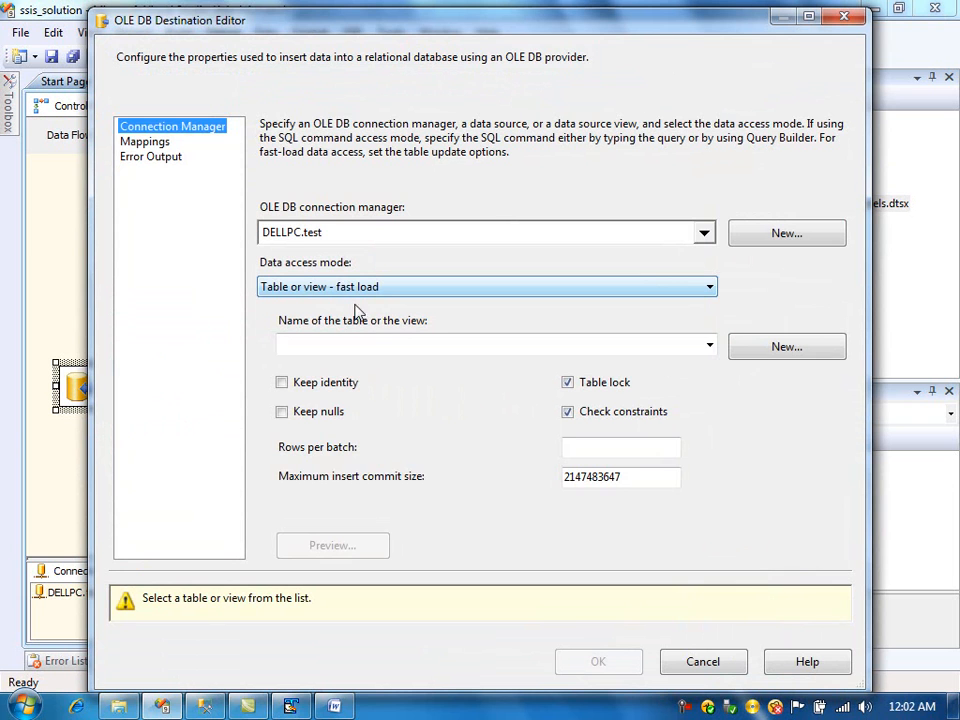
{"action": "left_click", "coordinate": [709, 346]}
{"action": "left_click", "coordinate": [350, 385]}
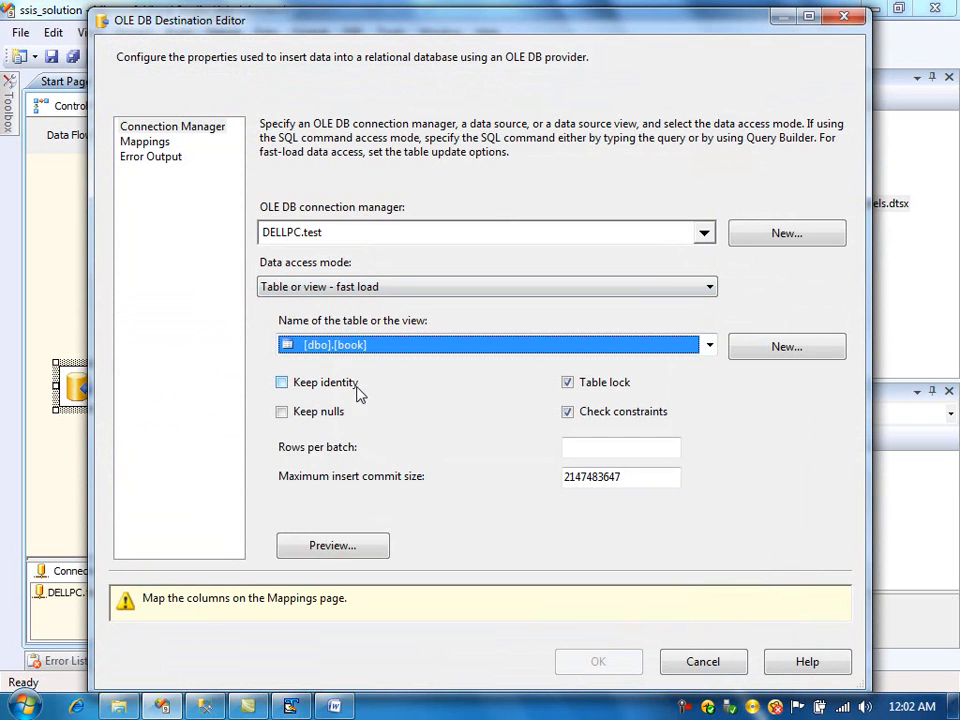
{"action": "left_click", "coordinate": [150, 141]}
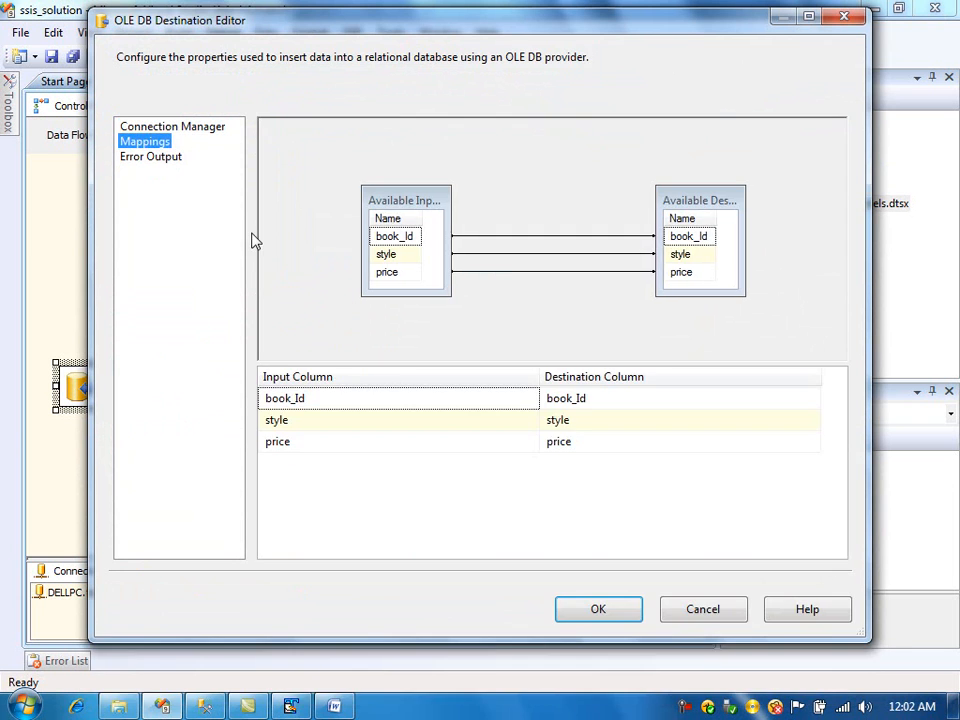
{"action": "left_click", "coordinate": [579, 612]}
- Connect the XML Source's author output to the second OLE DB Destination
{"action": "left_click", "coordinate": [370, 282]}
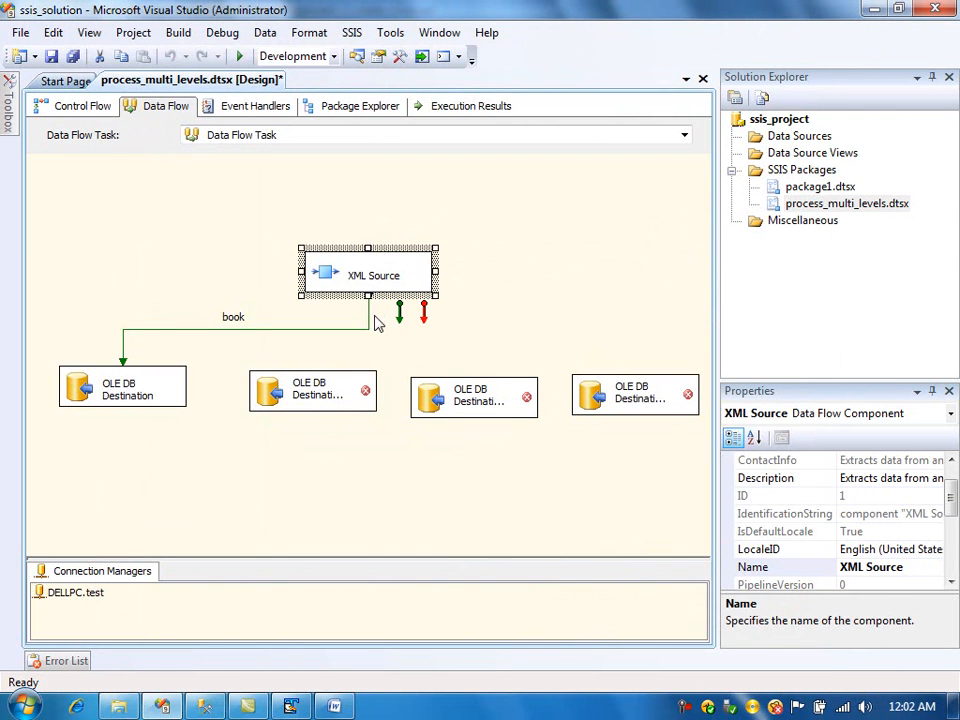
{"action": "left_click", "coordinate": [368, 311]}
{"action": "left_click", "coordinate": [371, 285]}
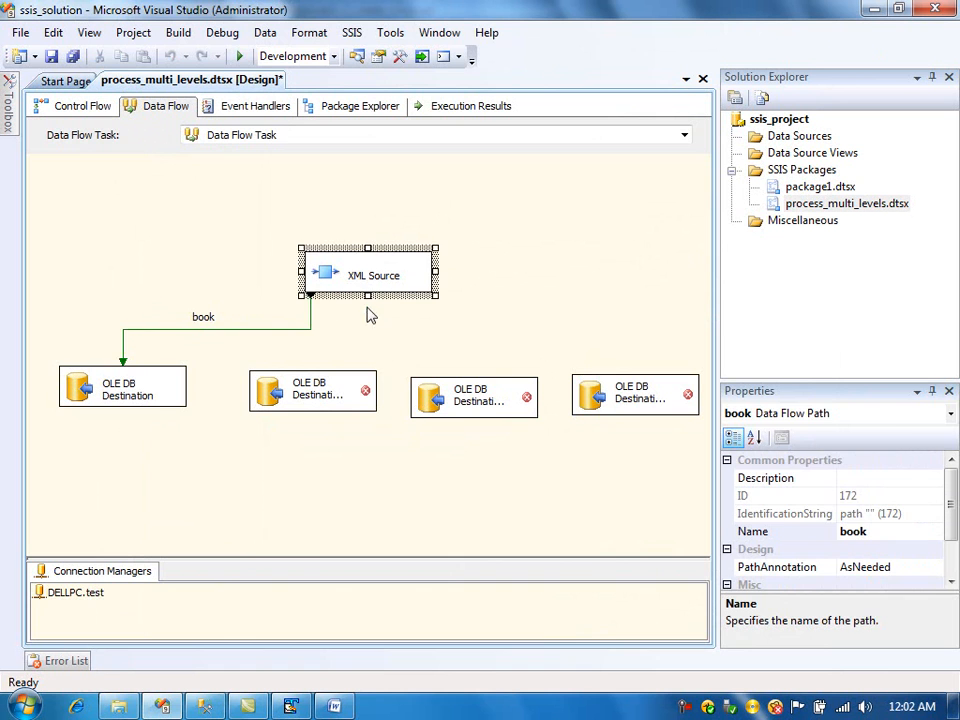
{"action": "left_click_drag", "start_coordinate": [370, 326], "coordinate": [321, 392]}
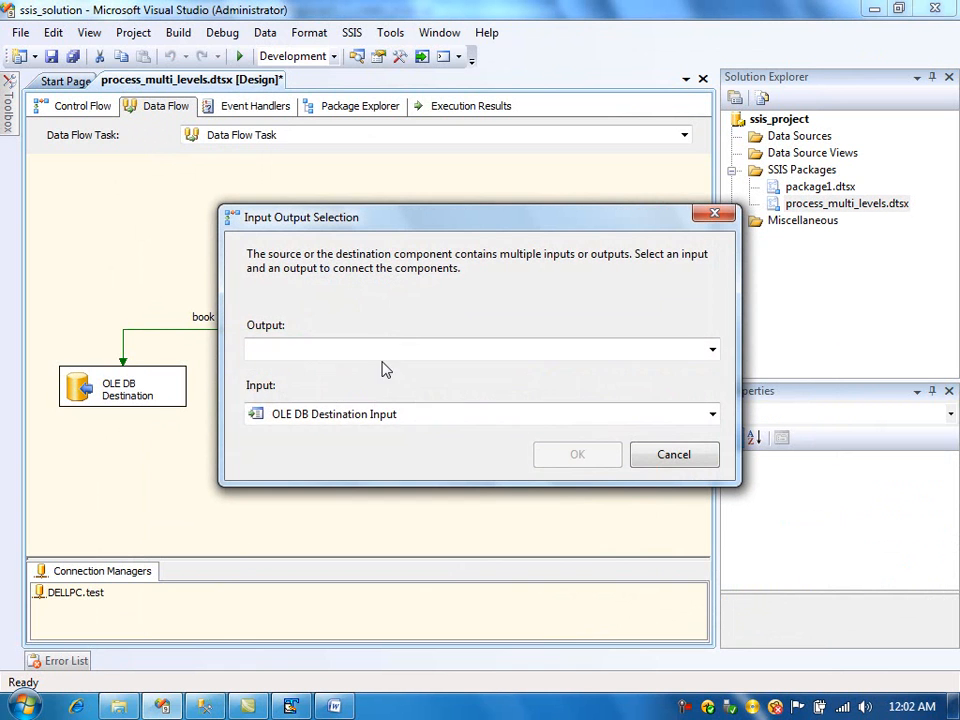
{"action": "left_click", "coordinate": [380, 352]}
{"action": "left_click", "coordinate": [375, 373]}
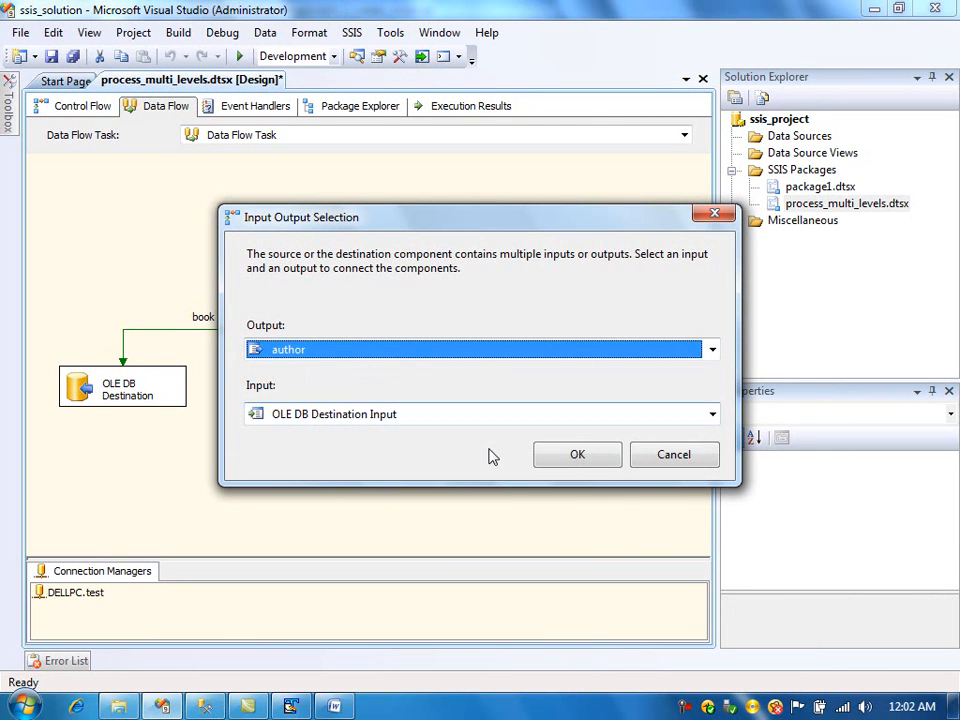
{"action": "left_click", "coordinate": [572, 462]}
- Set the second OLE DB Destination to load the [dbo].[author] table and accept its mappings
{"action": "double_click", "coordinate": [296, 403]}
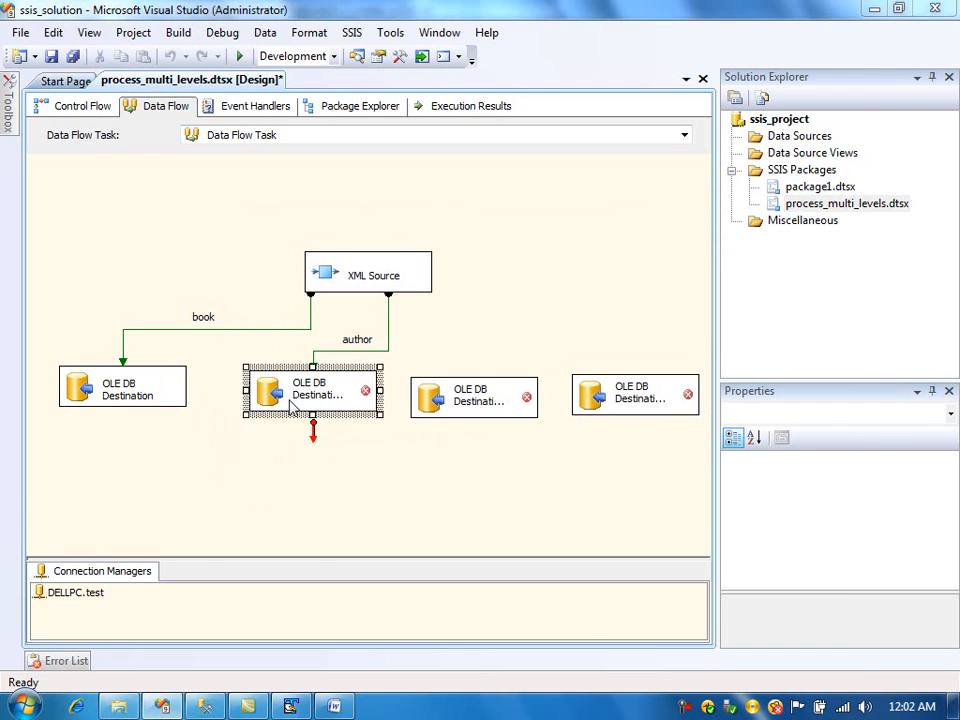
{"action": "left_click", "coordinate": [395, 345]}
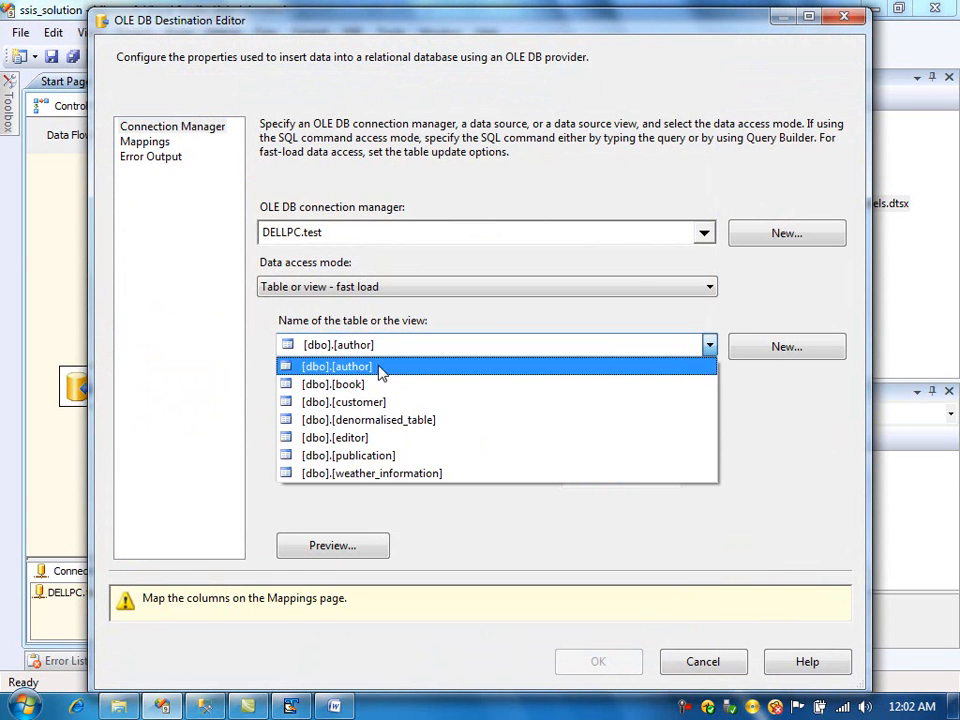
{"action": "left_click", "coordinate": [377, 367]}
{"action": "left_click", "coordinate": [150, 142]}
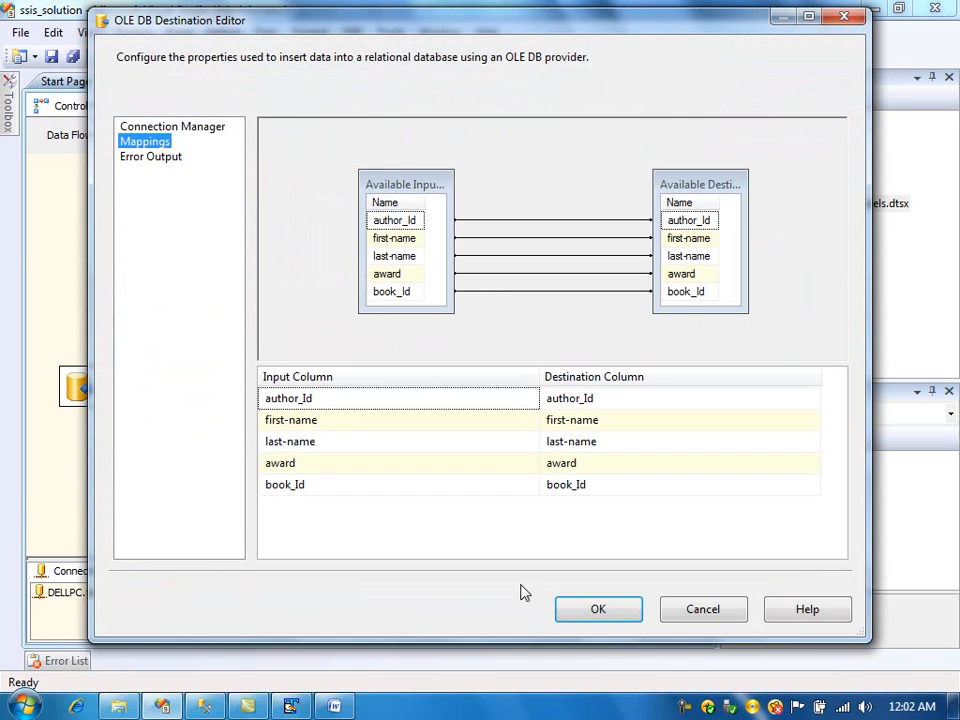
{"action": "left_click", "coordinate": [583, 614]}
- Connect the XML Source's editor output to the third OLE DB Destination
{"action": "left_click", "coordinate": [393, 320]}
{"action": "left_click_drag", "start_coordinate": [387, 306], "coordinate": [453, 403]}
{"action": "left_click", "coordinate": [378, 288]}
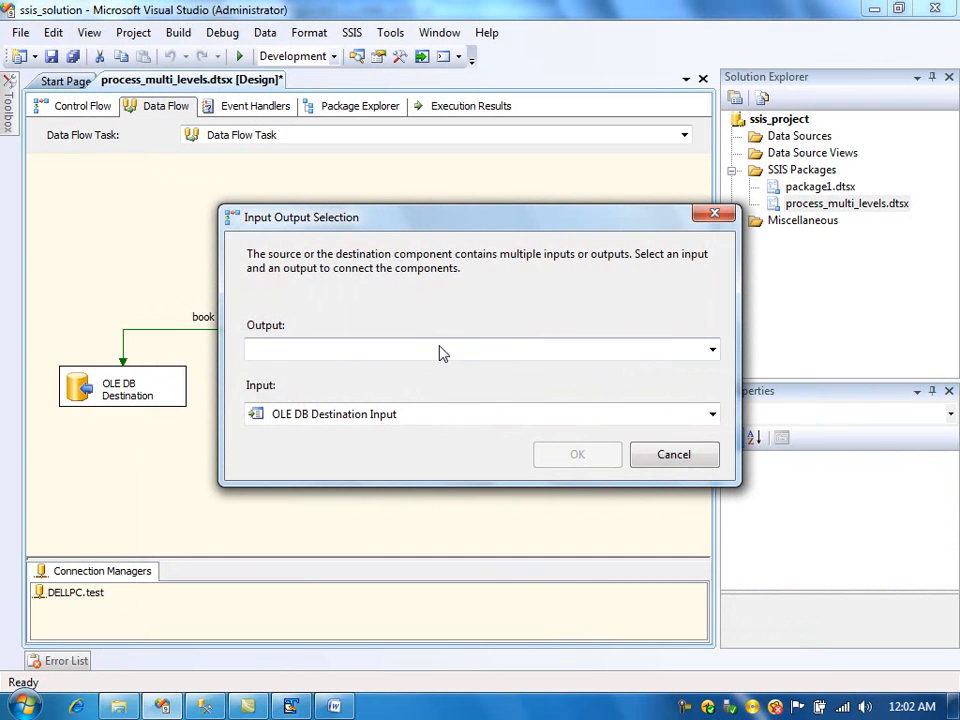
{"action": "left_click", "coordinate": [437, 356]}
{"action": "left_click", "coordinate": [408, 372]}
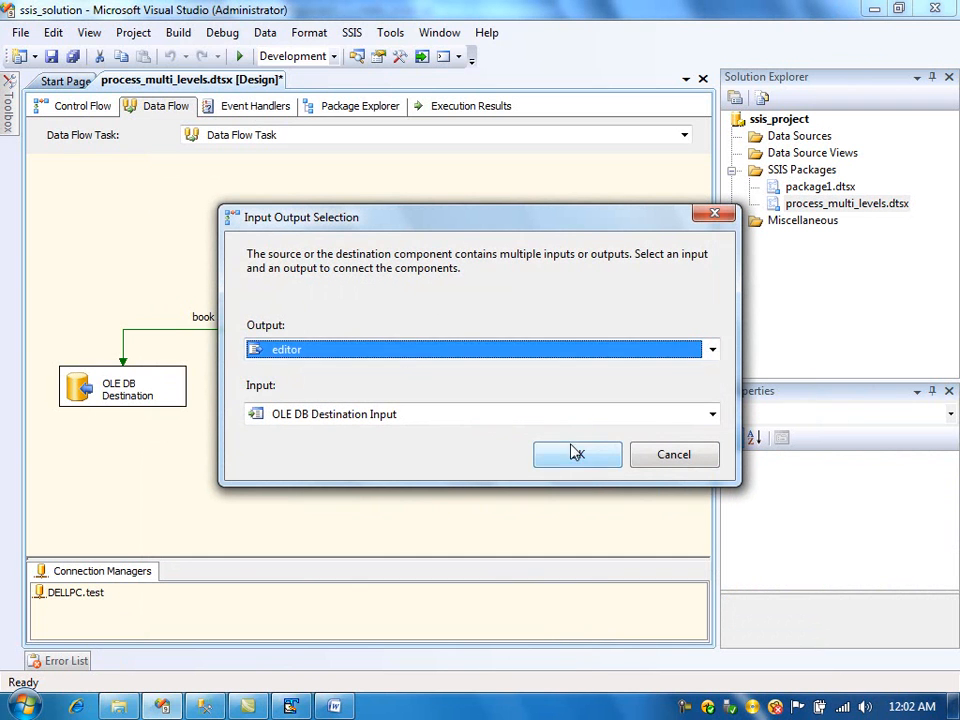
{"action": "left_click", "coordinate": [575, 453]}
- Set the third OLE DB Destination to load the [dbo].[editor] table and accept its mappings
{"action": "double_click", "coordinate": [470, 413]}
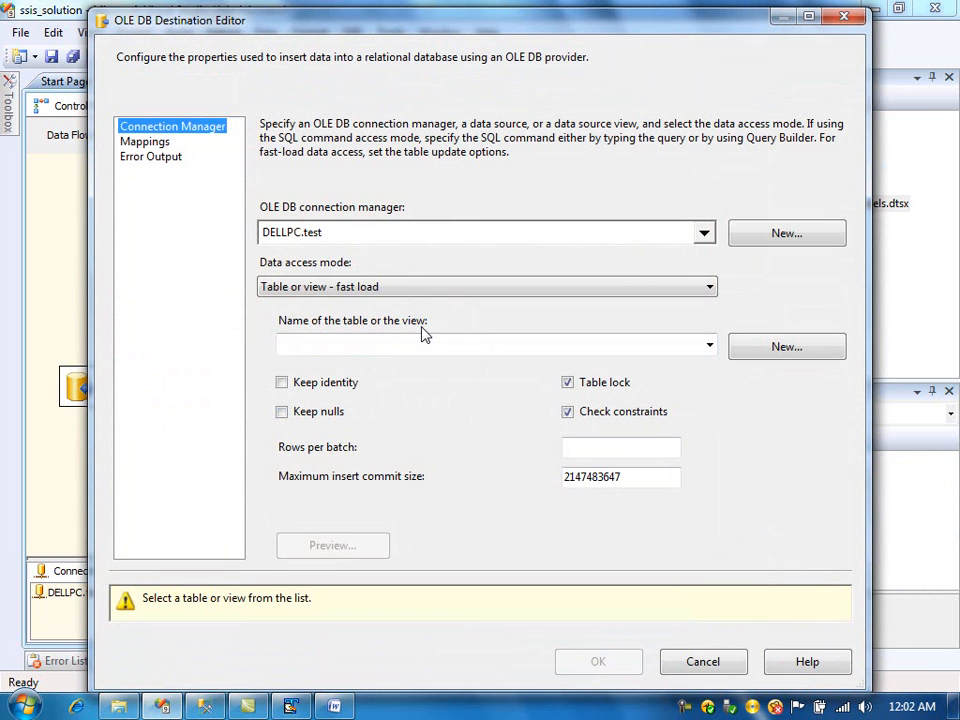
{"action": "left_click", "coordinate": [410, 350]}
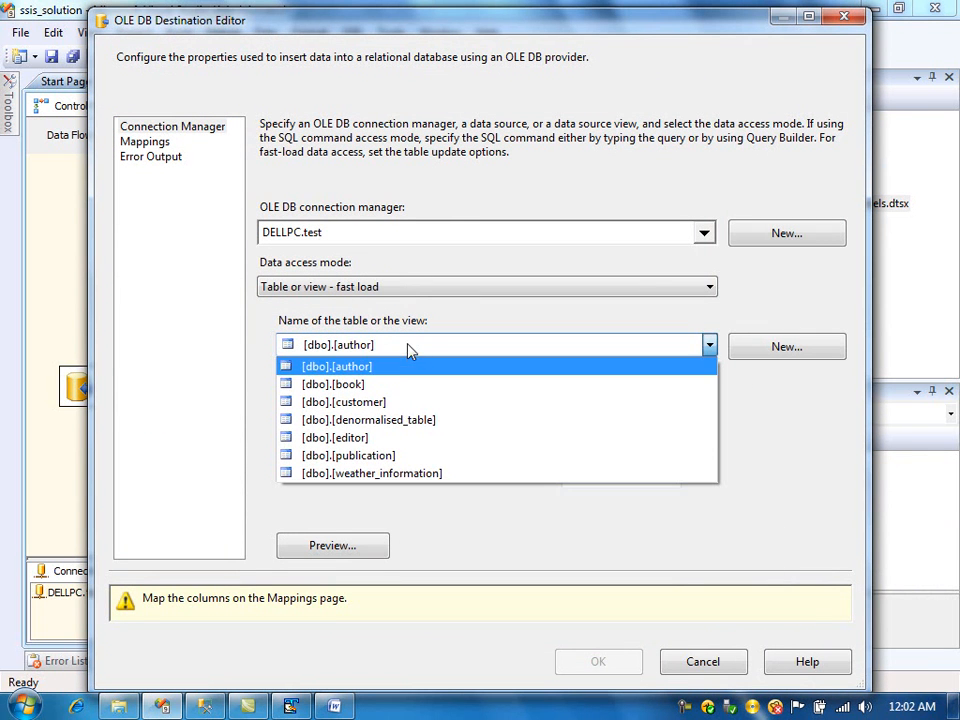
{"action": "left_click", "coordinate": [388, 441]}
{"action": "left_click", "coordinate": [158, 144]}
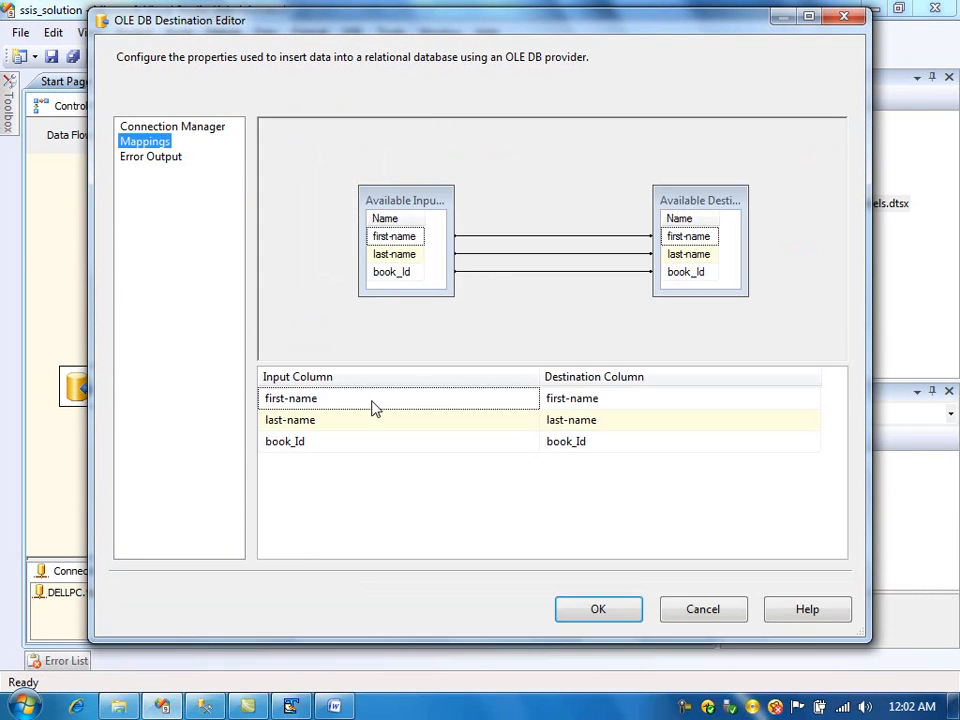
{"action": "left_click", "coordinate": [596, 610]}
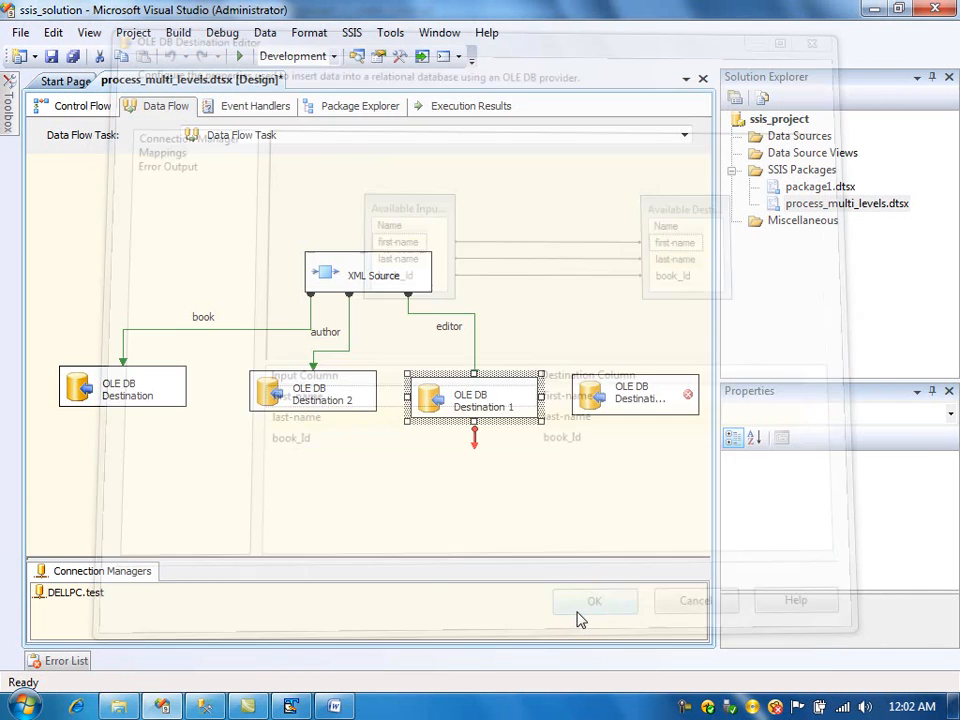
- Connect the XML Source's publication output to the fourth OLE DB Destination and tidy the layout
{"action": "left_click", "coordinate": [474, 343]}
{"action": "left_click_drag", "start_coordinate": [474, 343], "coordinate": [380, 342]}
{"action": "left_click_drag", "start_coordinate": [406, 305], "coordinate": [615, 395]}
{"action": "left_click", "coordinate": [406, 289]}
{"action": "left_click", "coordinate": [392, 281]}
{"action": "left_click_drag", "start_coordinate": [395, 281], "coordinate": [413, 276]}
- Set the fourth OLE DB Destination to load the [dbo].[publication] table and accept its mappings
{"action": "double_click", "coordinate": [615, 418]}
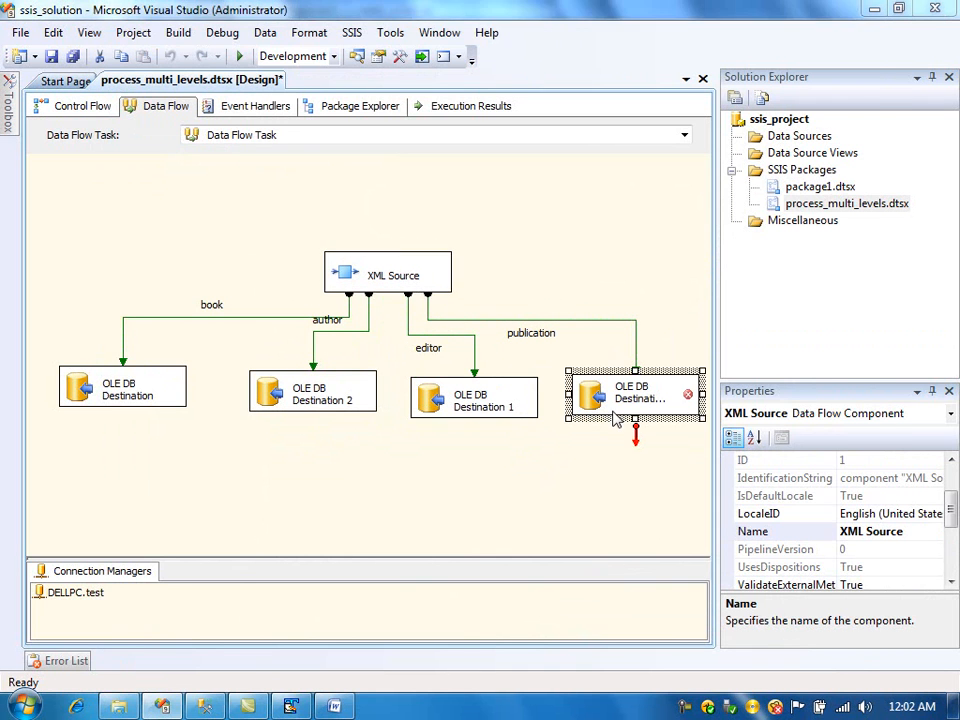
{"action": "left_click", "coordinate": [386, 344]}
{"action": "left_click", "coordinate": [371, 455]}
{"action": "left_click", "coordinate": [150, 143]}
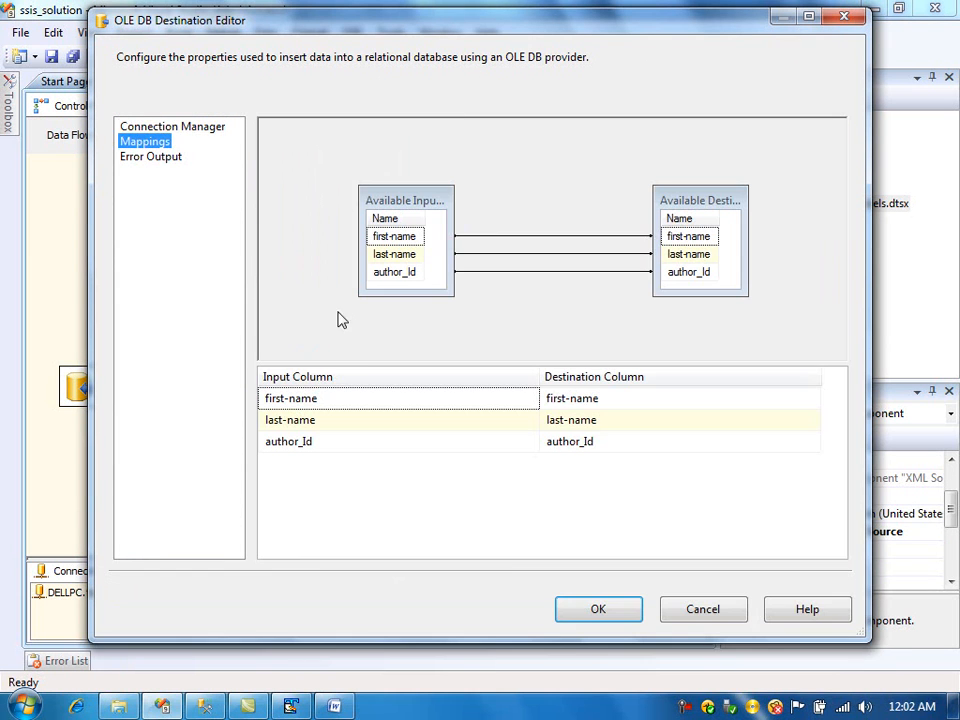
{"action": "left_click", "coordinate": [598, 608]}
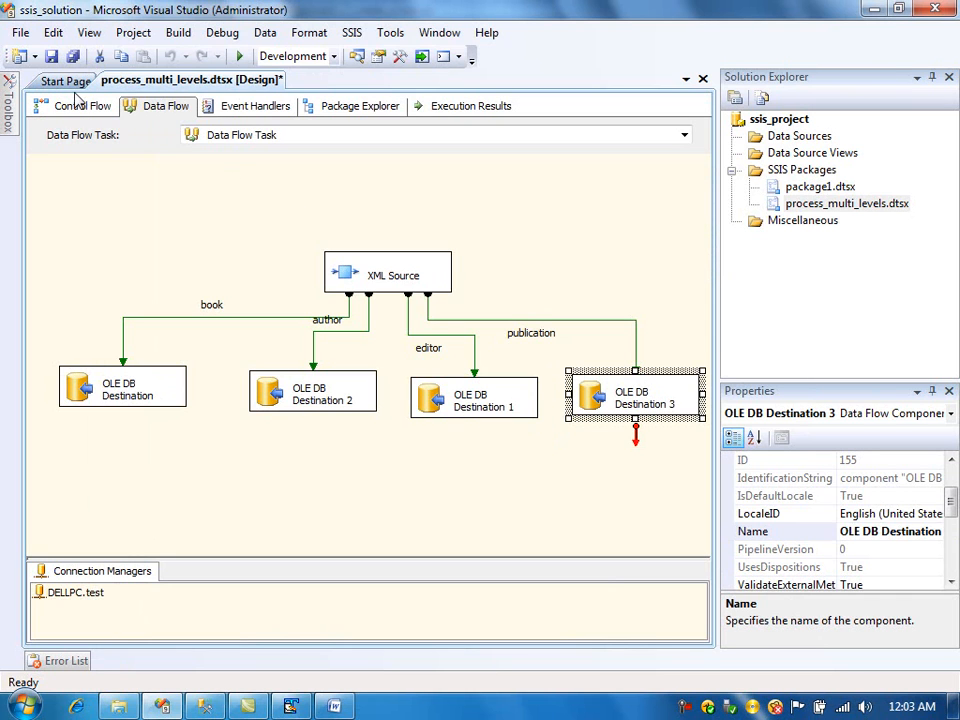
- Save the package and return to the control flow with the Approach 2 Data Flow Task
{"action": "left_click", "coordinate": [53, 57]}
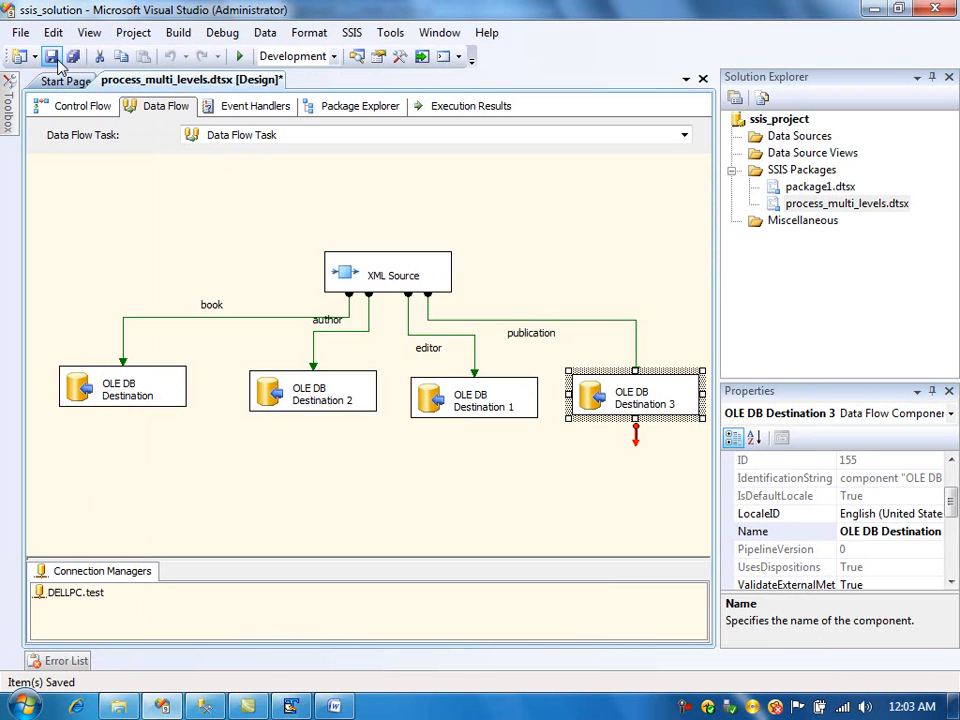
{"action": "left_click", "coordinate": [84, 110]}
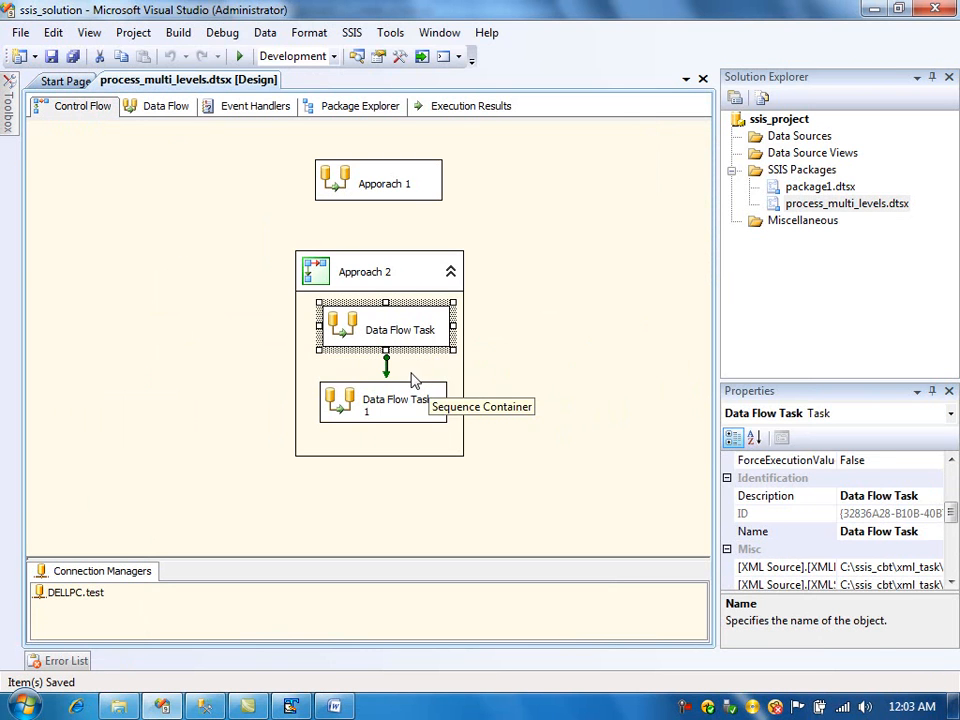
{"action": "right_click", "coordinate": [369, 328]}
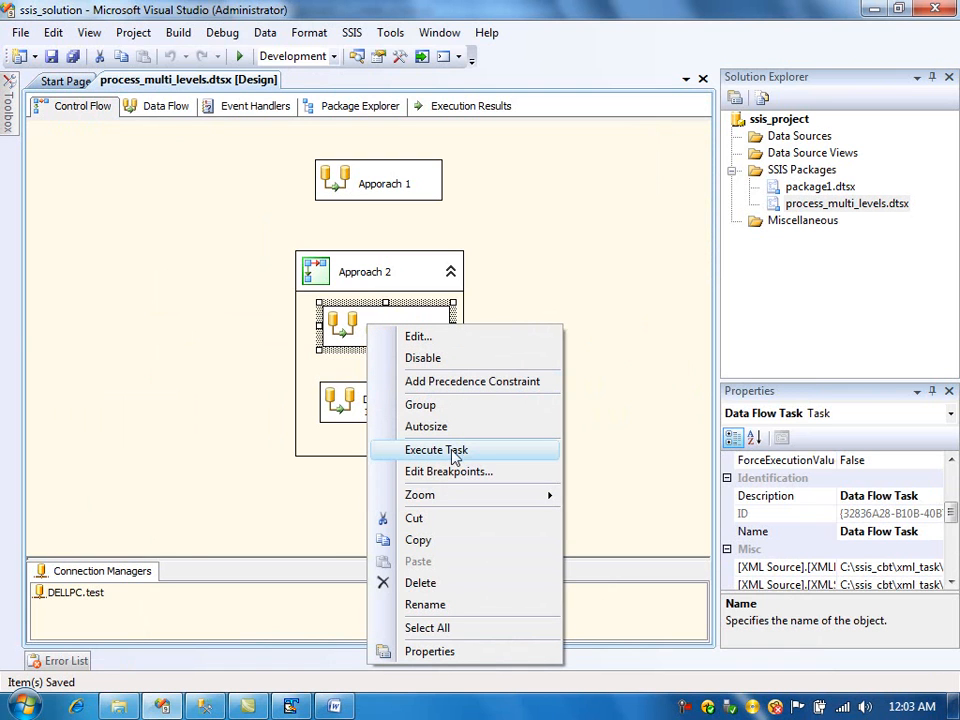
- Switch to SQL Server Management Studio and write select * queries for the author, book and editor tables
{"action": "left_click", "coordinate": [204, 706]}
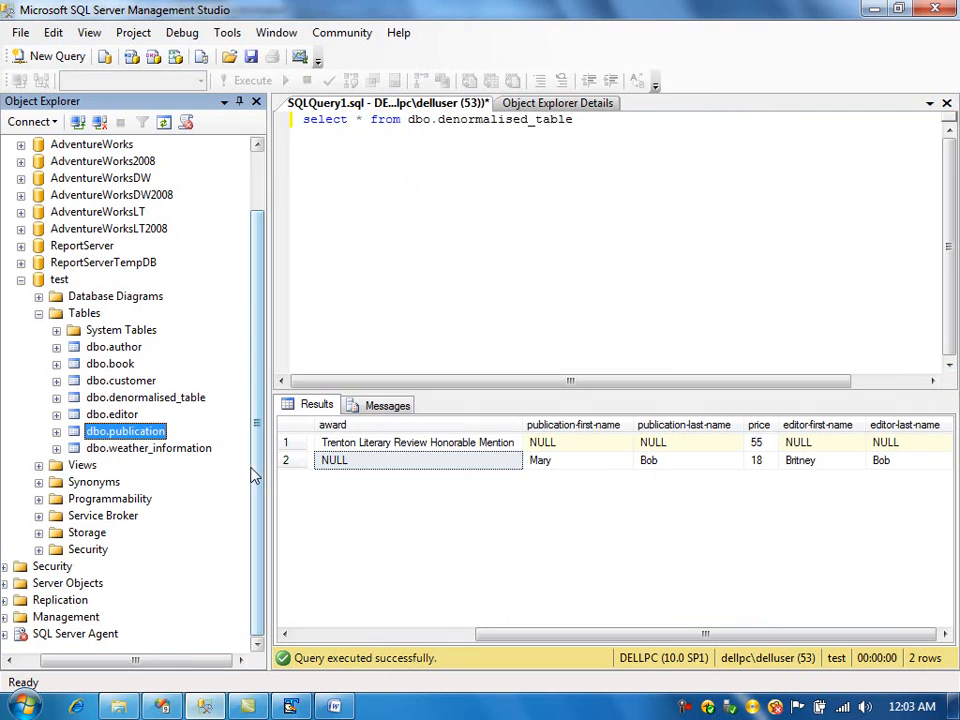
{"action": "left_click", "coordinate": [585, 212]}
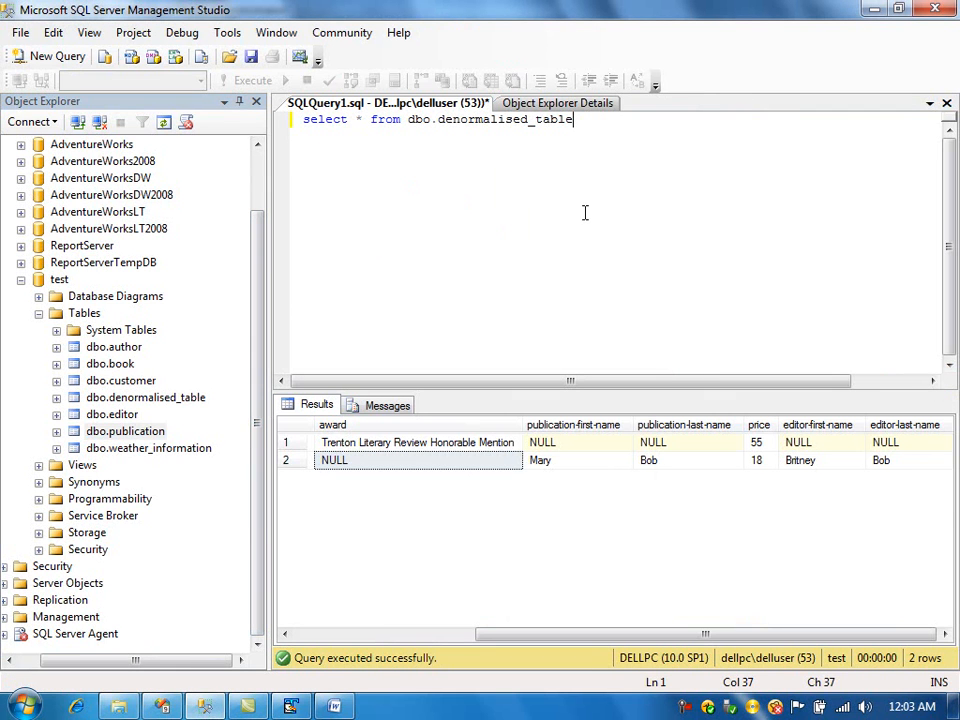
{"action": "key", "text": "Return"}
{"action": "key", "text": "Return"}
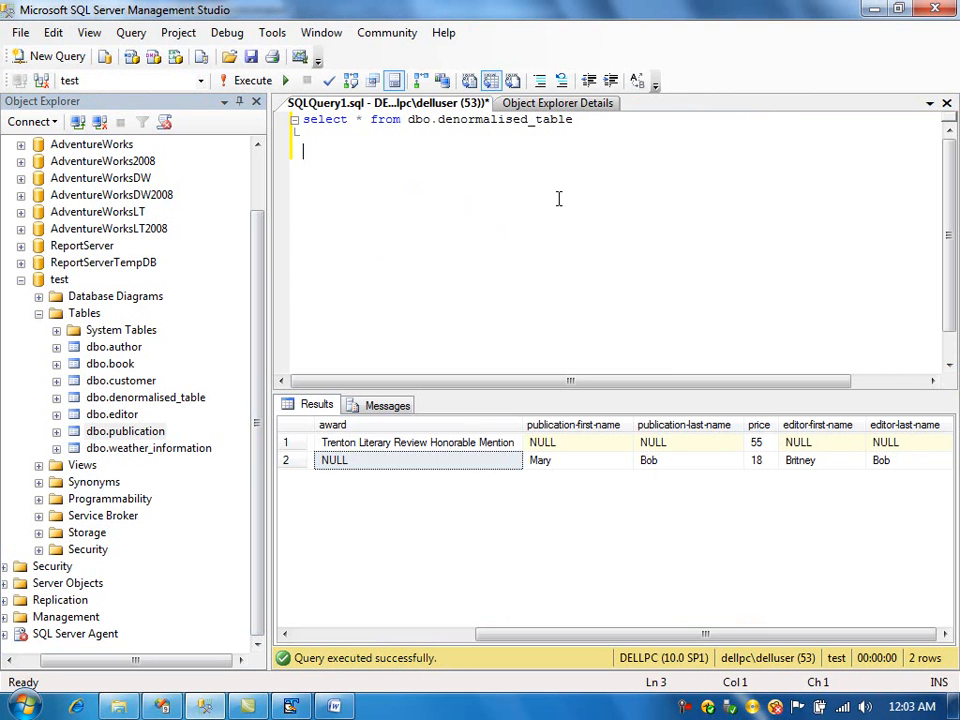
{"action": "type", "text": "select * from author"}
{"action": "key", "text": "Escape"}
{"action": "type", "text": "se"}
{"action": "key", "text": "BackSpace"}
{"action": "key", "text": "BackSpace"}
{"action": "type", "text": "s"}
{"action": "key", "text": "BackSpace"}
{"action": "key", "text": "Return"}
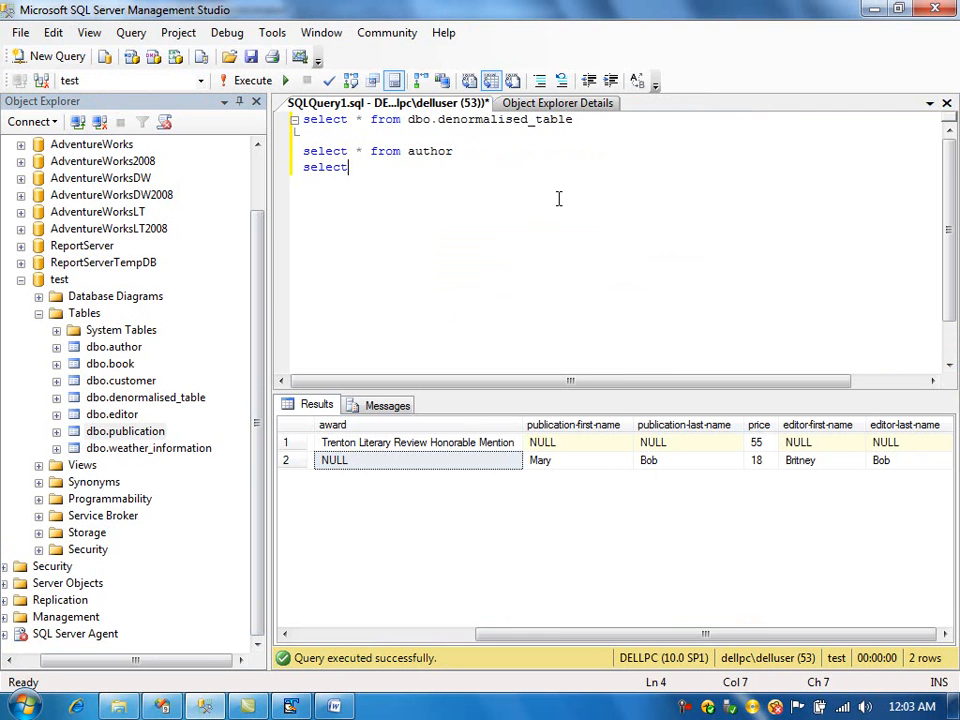
{"action": "type", "text": "book"}
{"action": "key", "text": "Return"}
{"action": "type", "text": "select * from editor"}
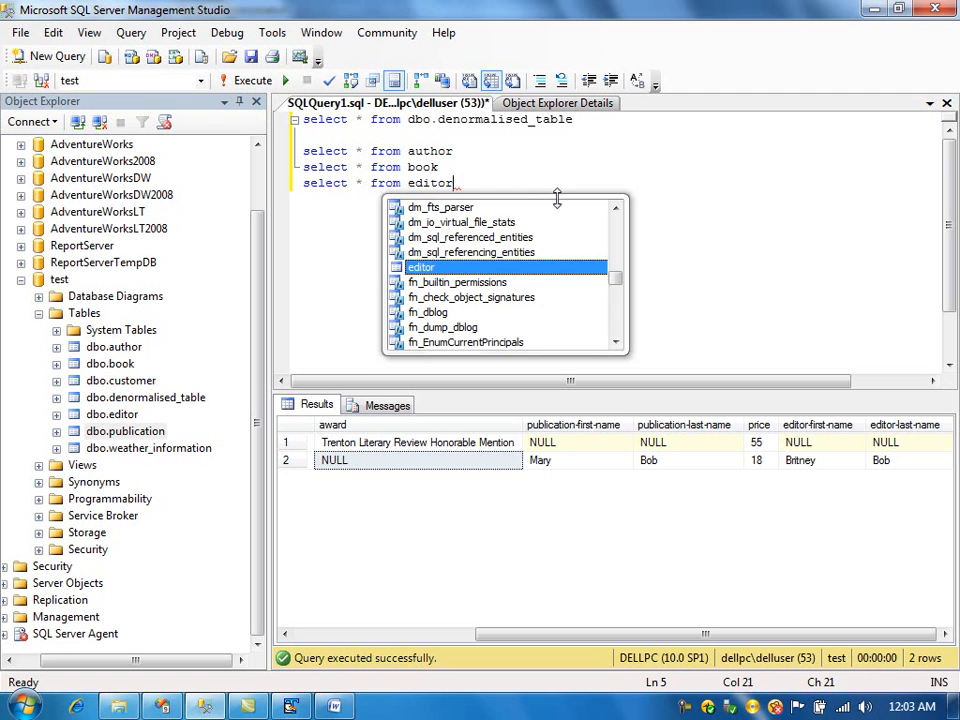
- Add a select * from publication query, then select and run the four staging-table queries
{"action": "key", "text": "Return"}
{"action": "type", "text": "select * from publict"}
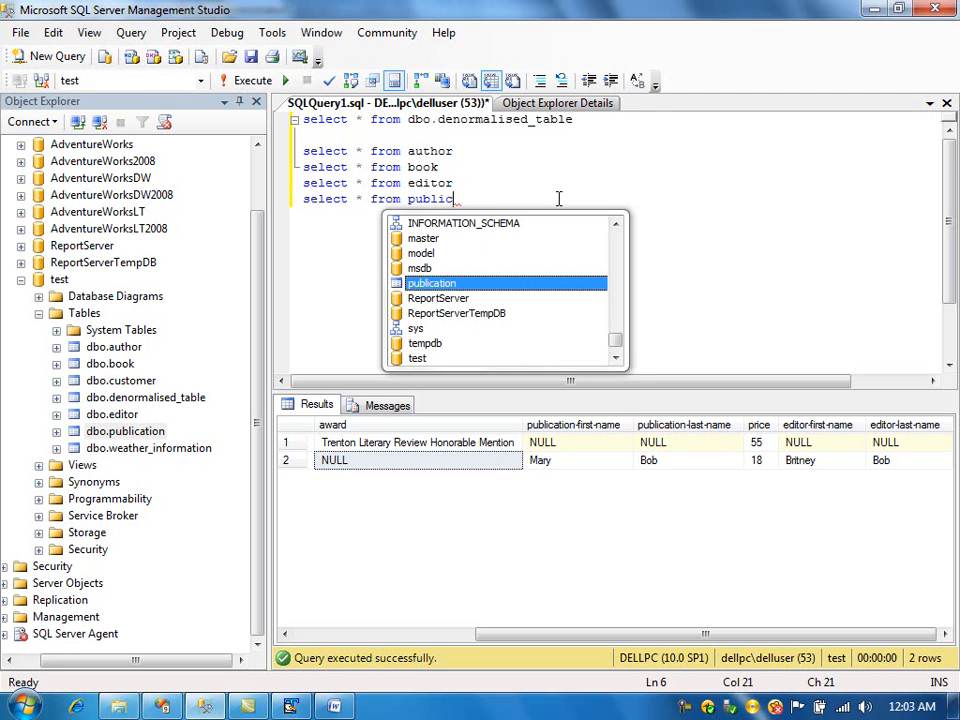
{"action": "key", "text": "BackSpace"}
{"action": "type", "text": "at"}
{"action": "key", "text": "Return"}
{"action": "key", "text": "shift+Up"}
{"action": "key", "text": "shift+Up"}
{"action": "key", "text": "shift+Up"}
{"action": "key", "text": "shift+Up"}
{"action": "key", "text": "F5"}
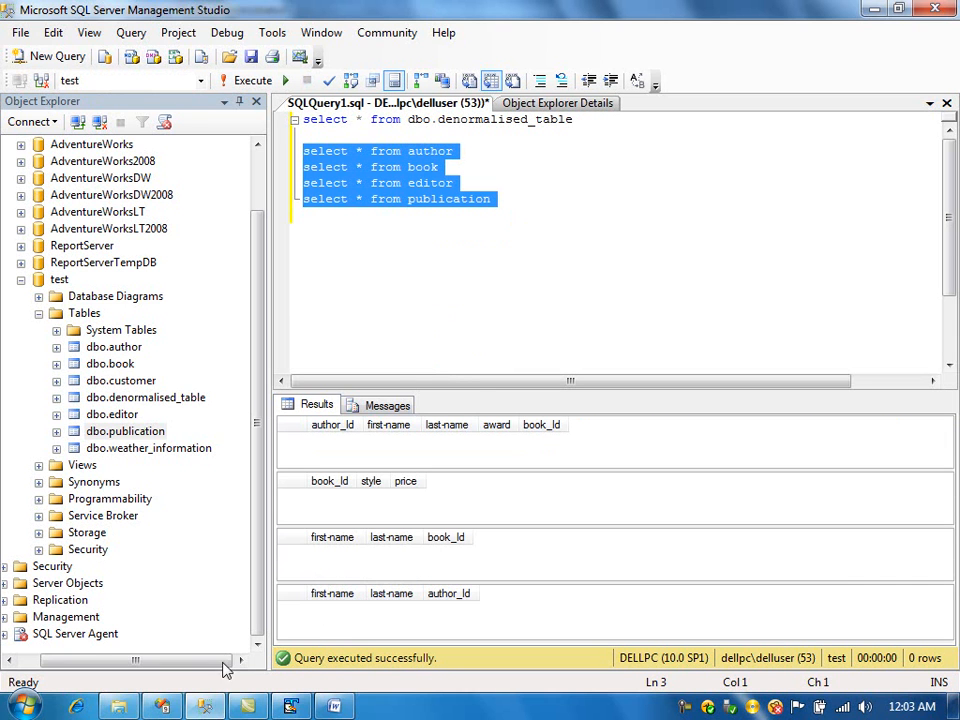
- Return to Visual Studio and execute the first Data Flow Task in the Approach 2 container
{"action": "left_click", "coordinate": [163, 707]}
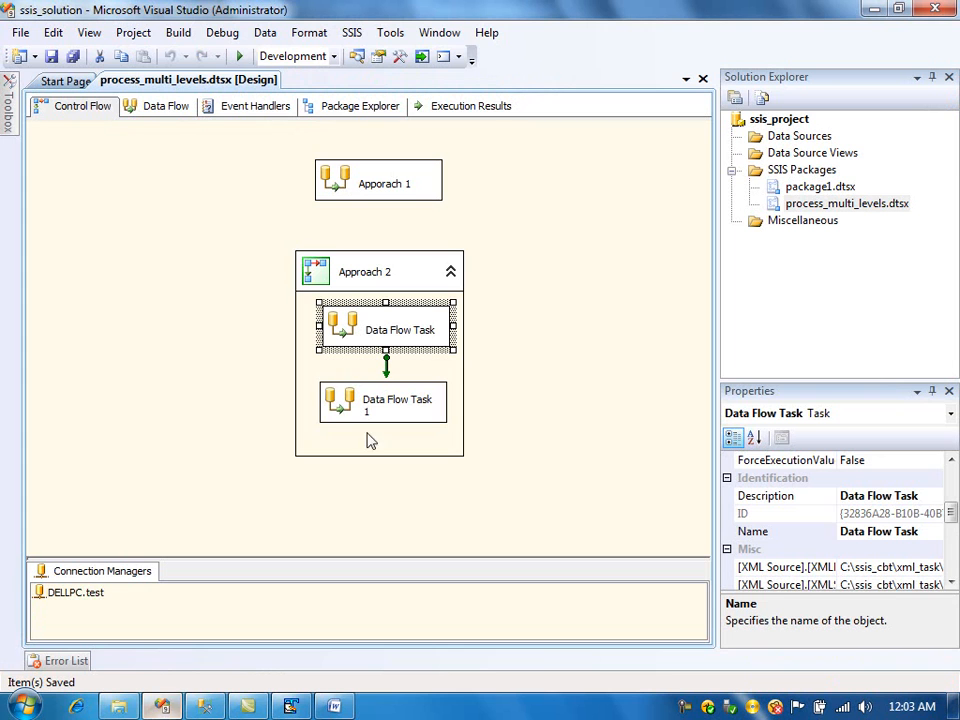
{"action": "right_click", "coordinate": [345, 325]}
{"action": "left_click", "coordinate": [412, 444]}
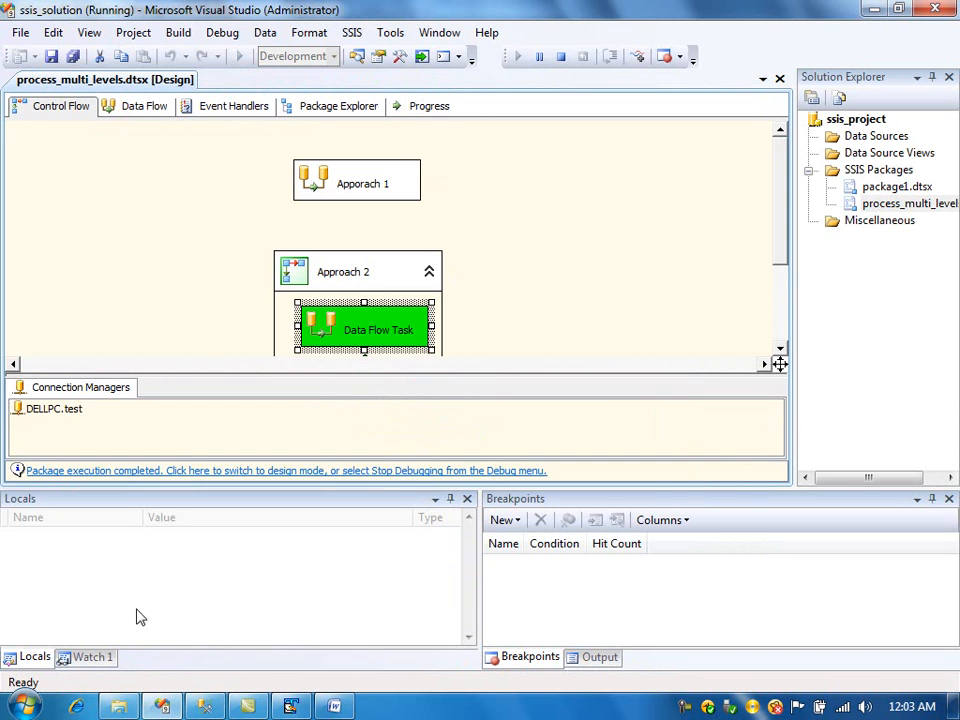
- Switch to SQL Server Management Studio and re-run the four staging-table select queries
{"action": "left_click", "coordinate": [206, 707]}
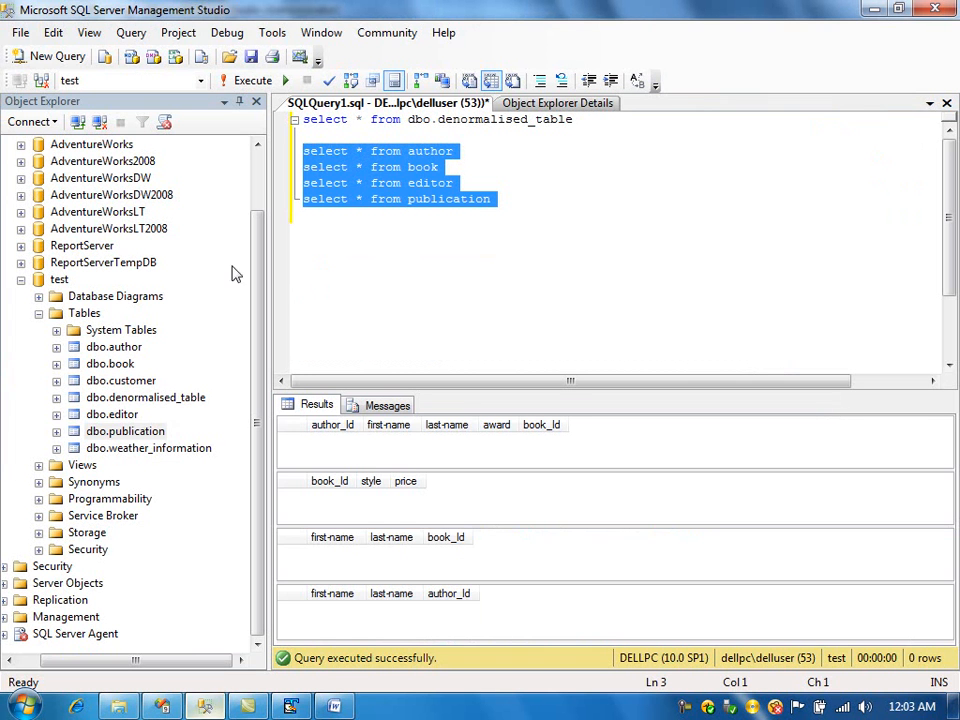
{"action": "left_click", "coordinate": [245, 82]}
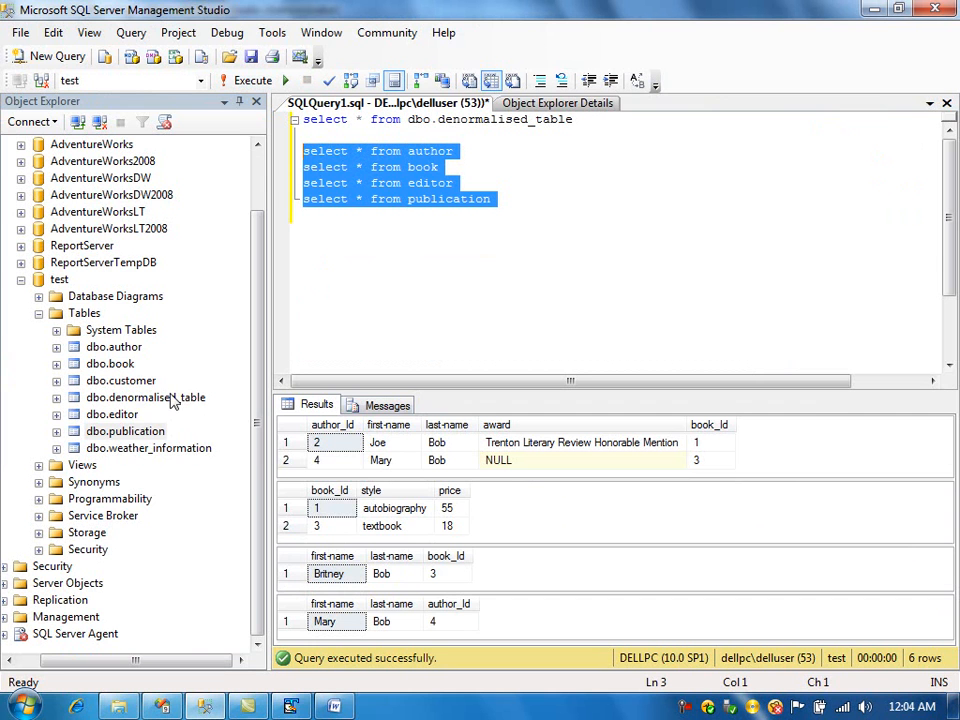
- Open approach_2_select_query.sql from the process_multilevel_xml folder for editing, copy its whole join query and close it
{"action": "left_click", "coordinate": [118, 706]}
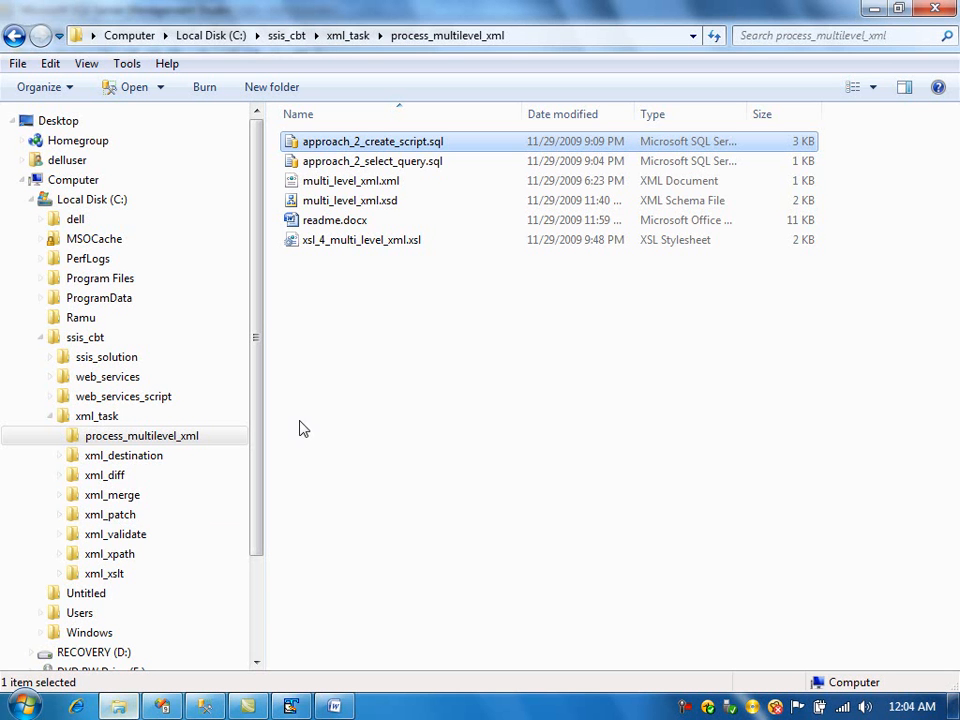
{"action": "right_click", "coordinate": [391, 166]}
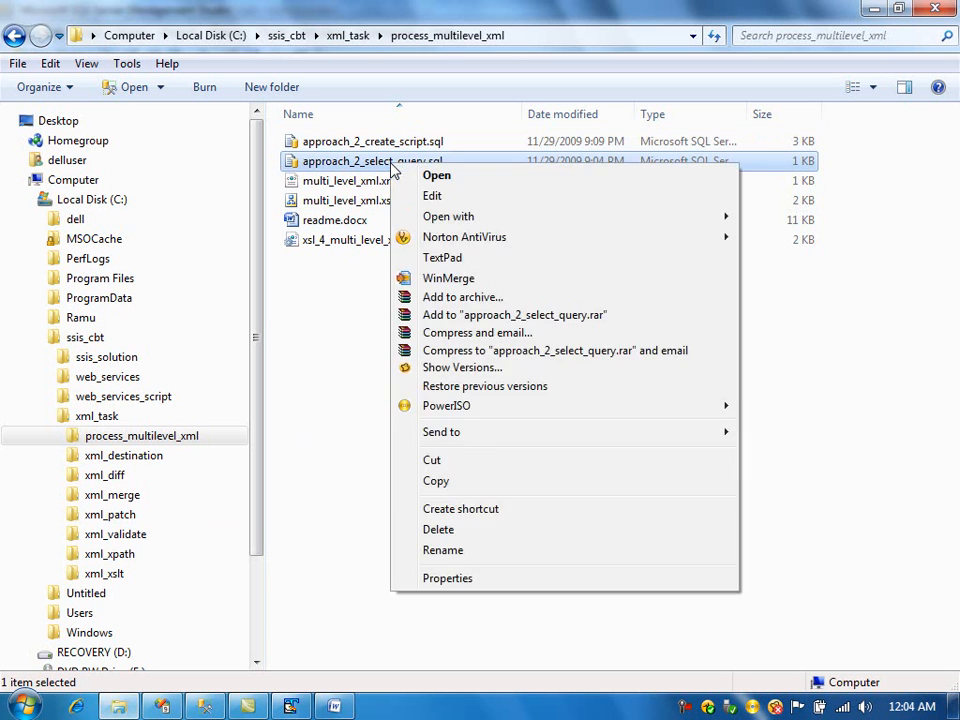
{"action": "left_click", "coordinate": [433, 195]}
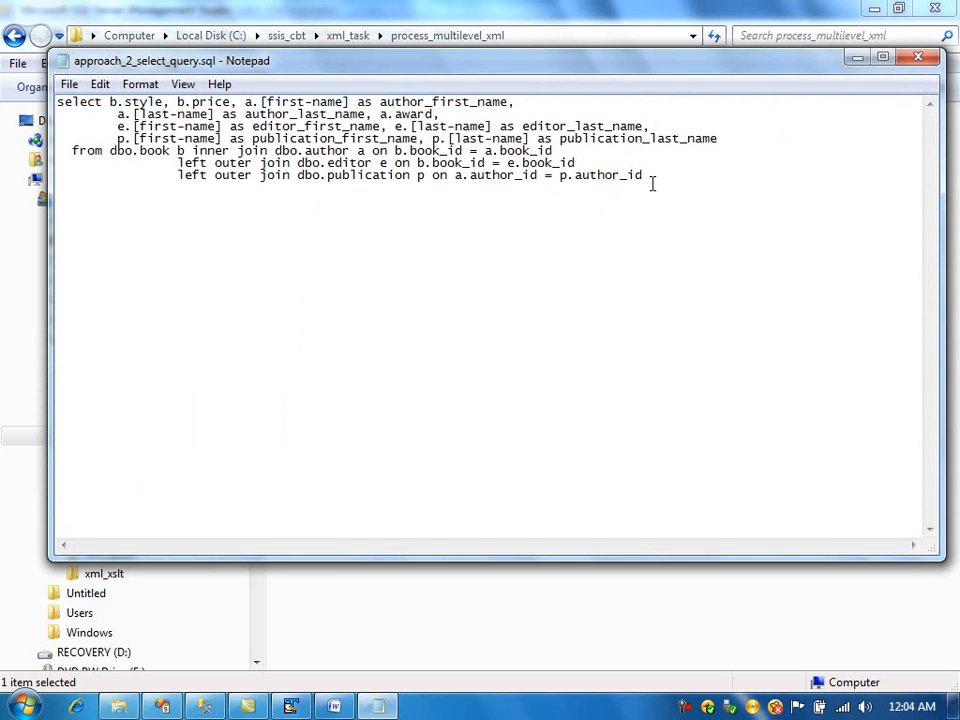
{"action": "key", "text": "ctrl+a"}
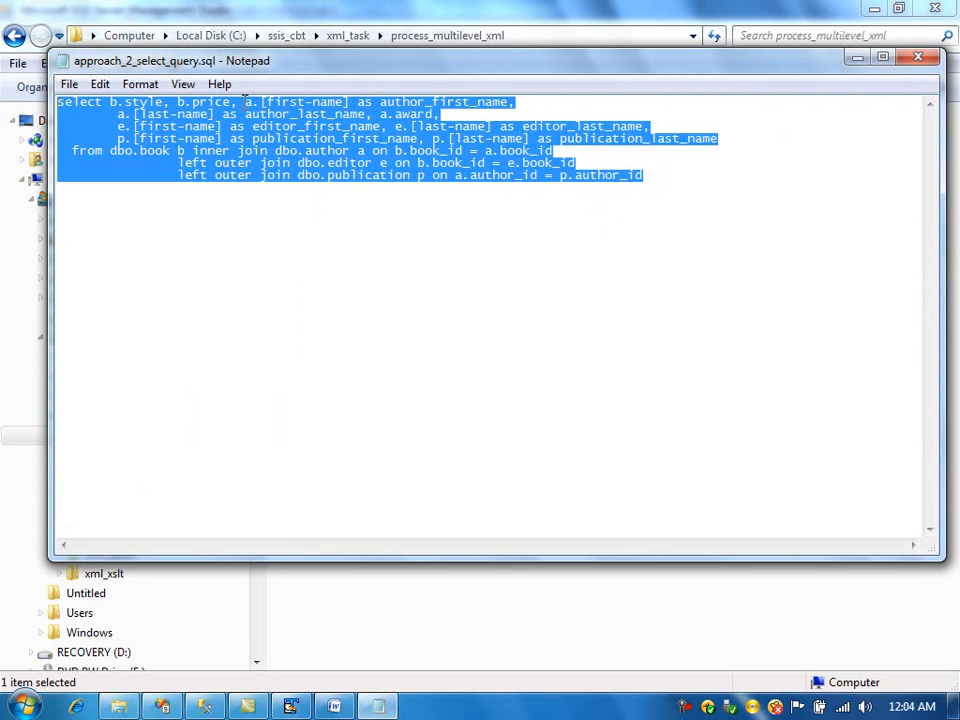
{"action": "right_click", "coordinate": [208, 130]}
{"action": "left_click", "coordinate": [281, 205]}
{"action": "left_click", "coordinate": [918, 57]}
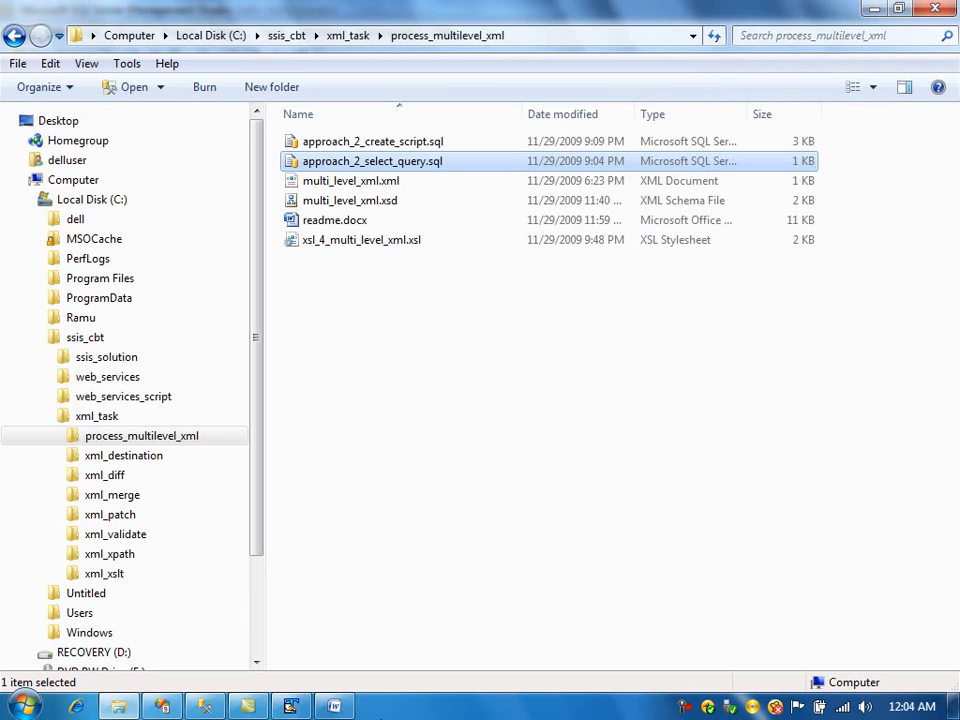
- Return to Visual Studio, switch back to design mode and connect the first Data Flow Task to Data Flow Task 1
{"action": "left_click", "coordinate": [164, 706]}
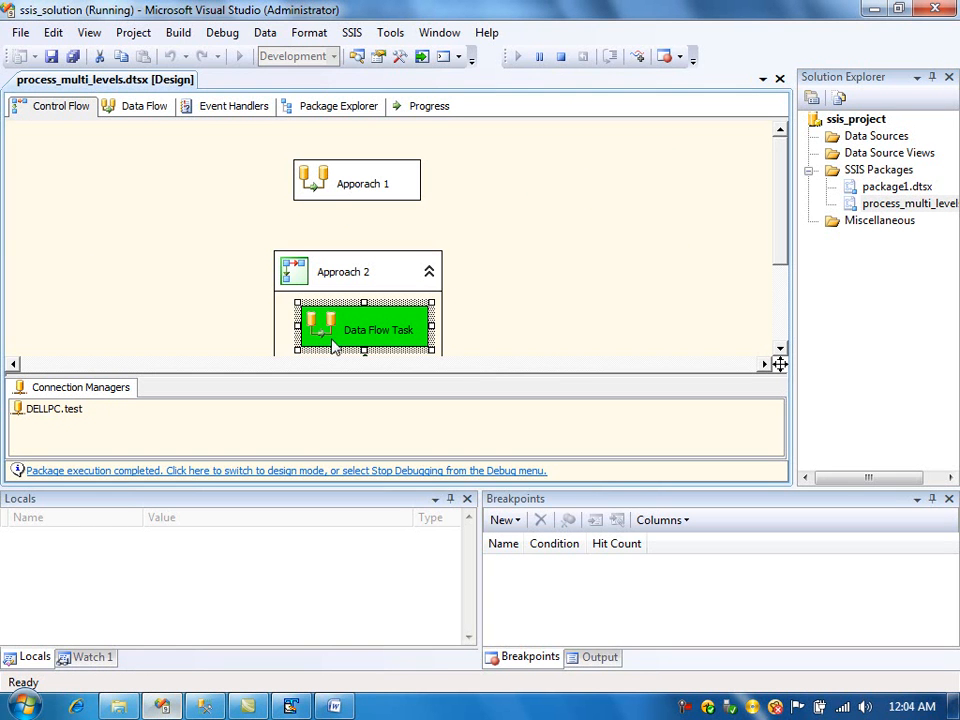
{"action": "left_click", "coordinate": [409, 476]}
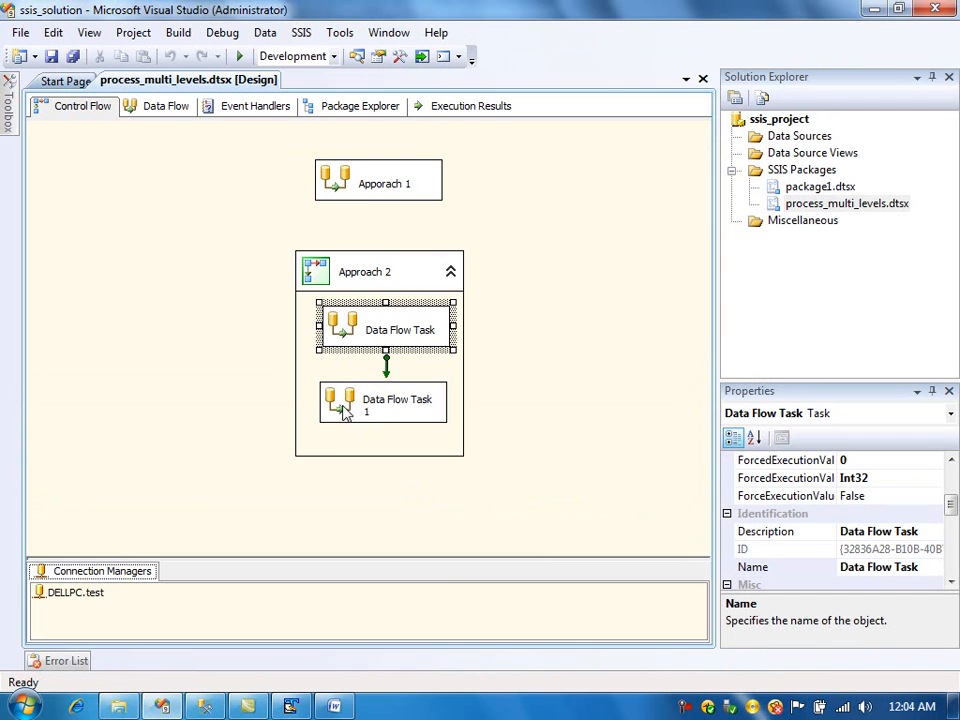
{"action": "left_click_drag", "start_coordinate": [388, 372], "coordinate": [370, 420]}
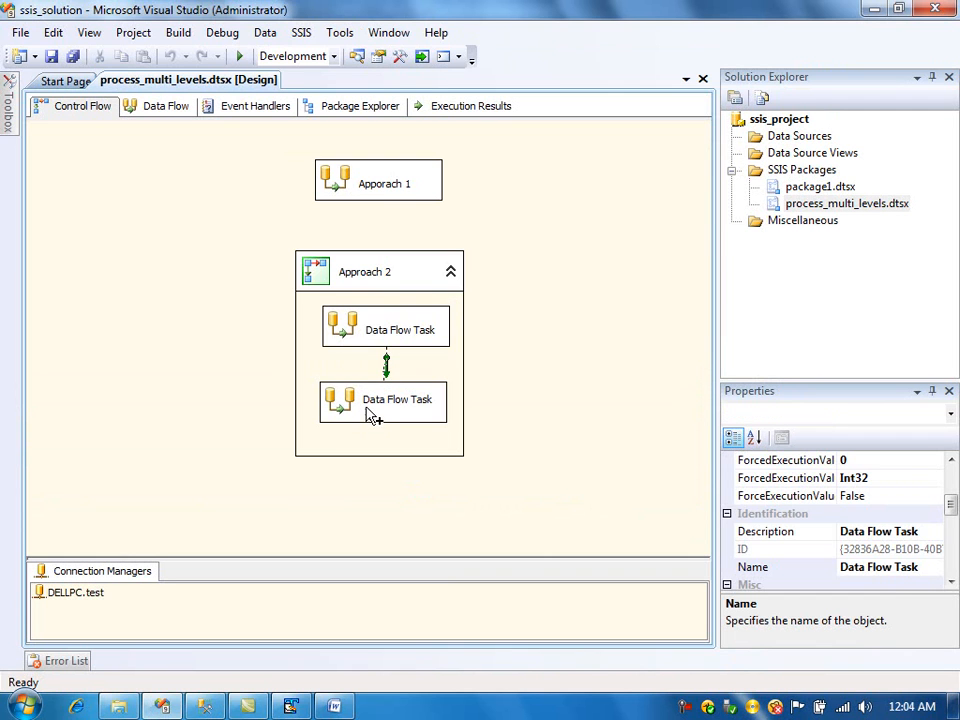
- Open Data Flow Task 1 and add an OLE DB Source with an OLE DB Destination below it
{"action": "double_click", "coordinate": [355, 407]}
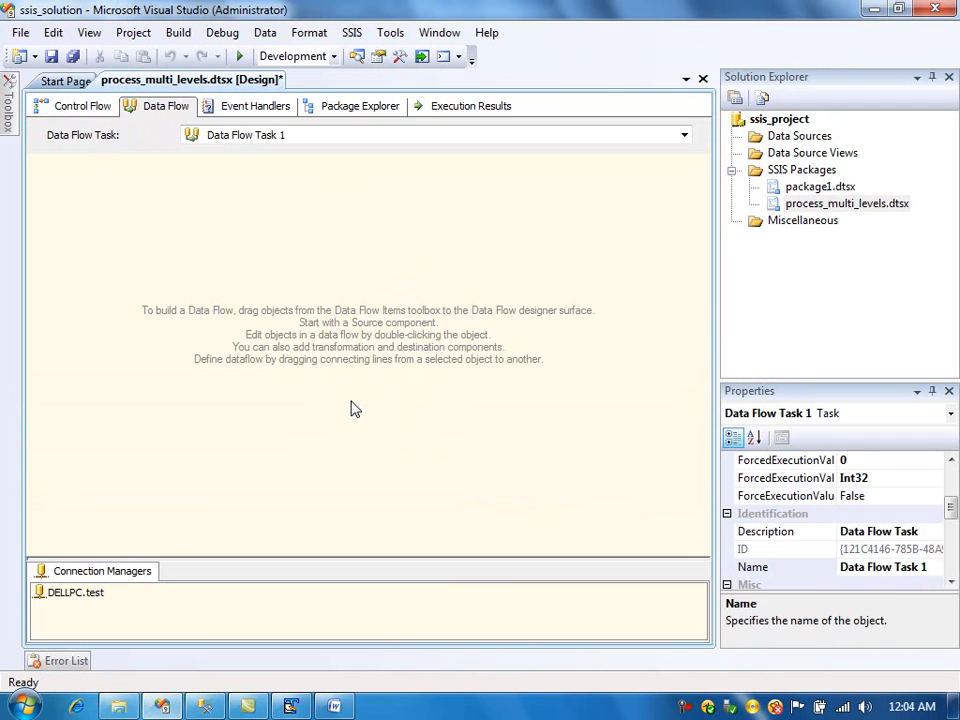
{"action": "mouse_move", "coordinate": [10, 104]}
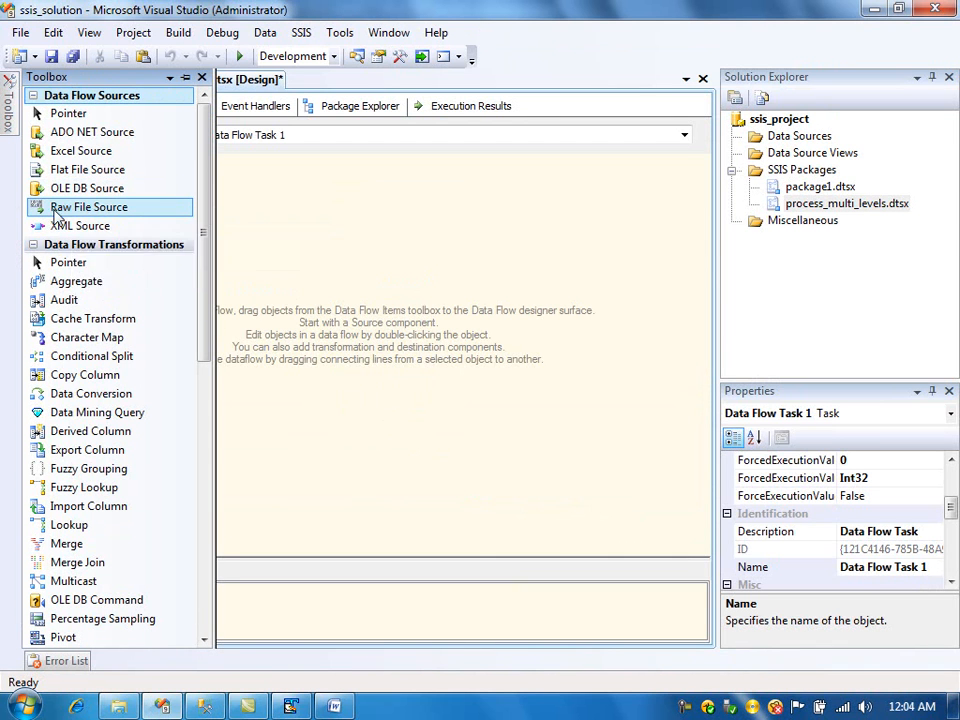
{"action": "left_click_drag", "start_coordinate": [40, 188], "coordinate": [310, 268]}
{"action": "mouse_move", "coordinate": [8, 104]}
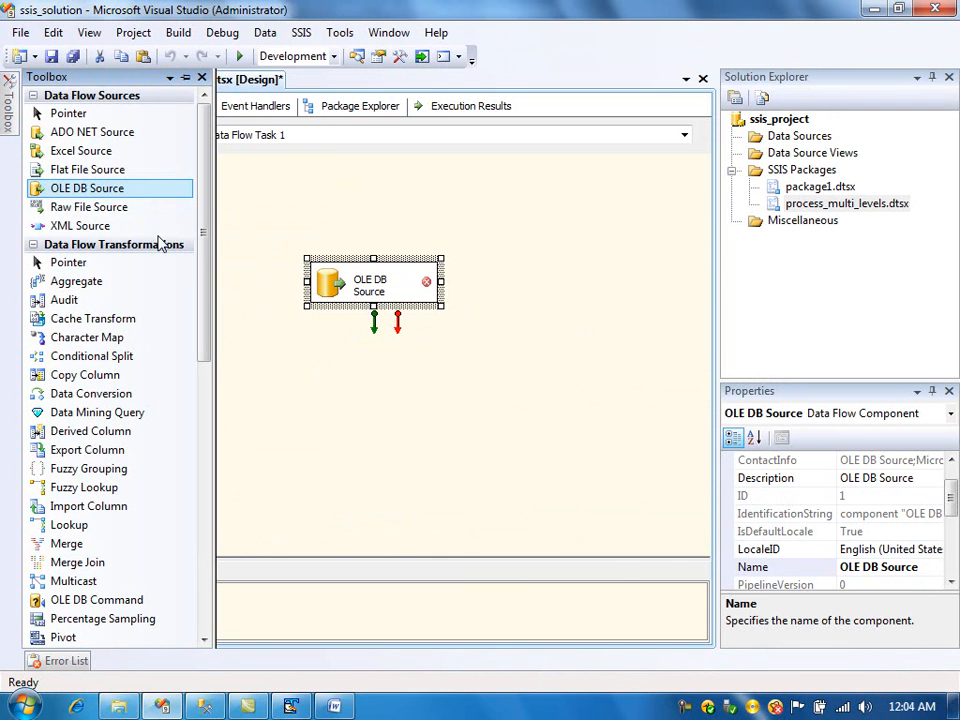
{"action": "left_click_drag", "start_coordinate": [203, 197], "coordinate": [213, 444]}
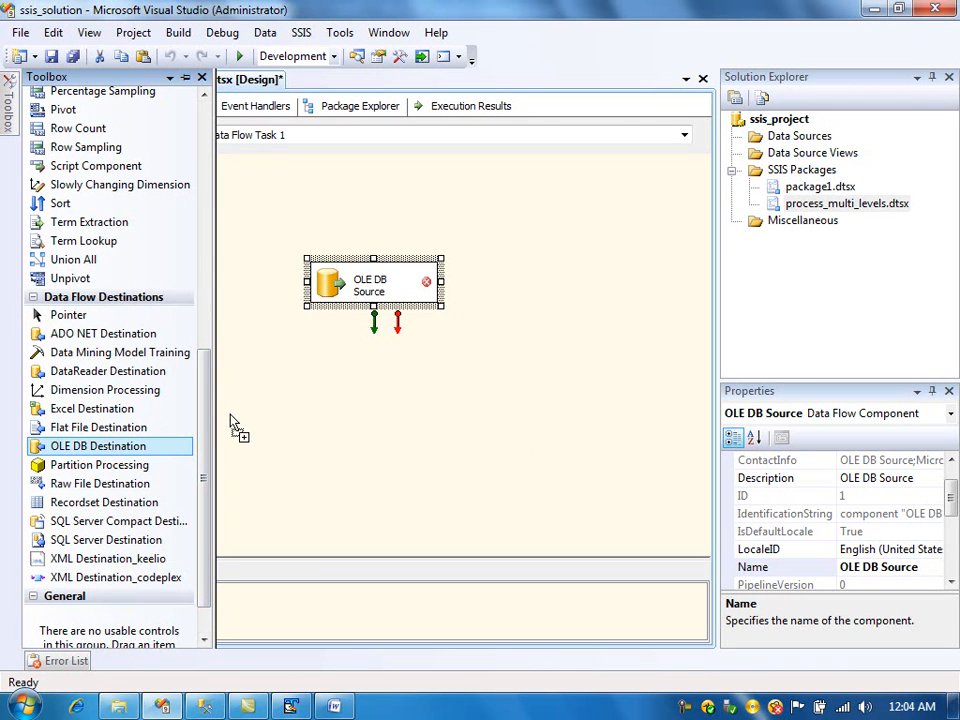
{"action": "left_click_drag", "start_coordinate": [318, 370], "coordinate": [320, 372]}
{"action": "left_click", "coordinate": [377, 298]}
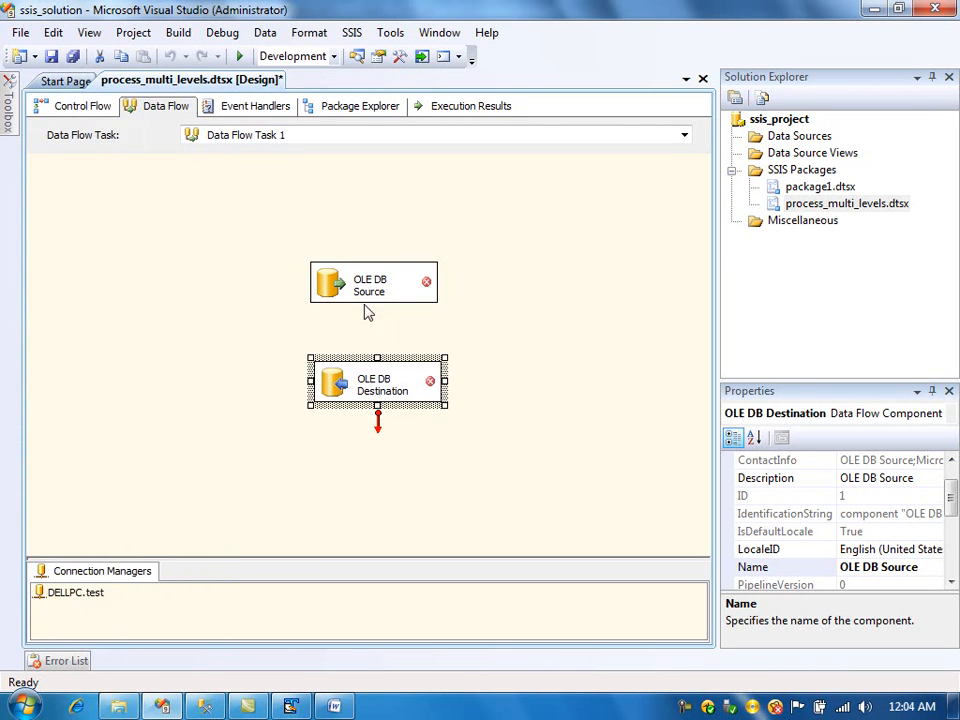
- Set the OLE DB Source to SQL command mode with the copied join query, preview the results and confirm the editor
{"action": "double_click", "coordinate": [330, 288]}
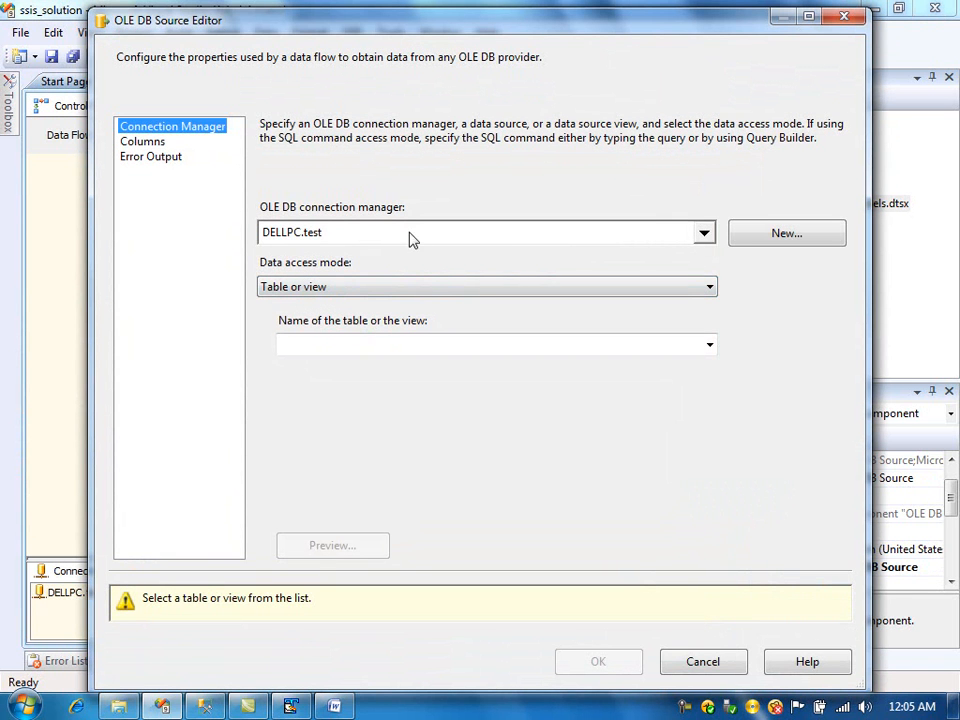
{"action": "left_click", "coordinate": [677, 288]}
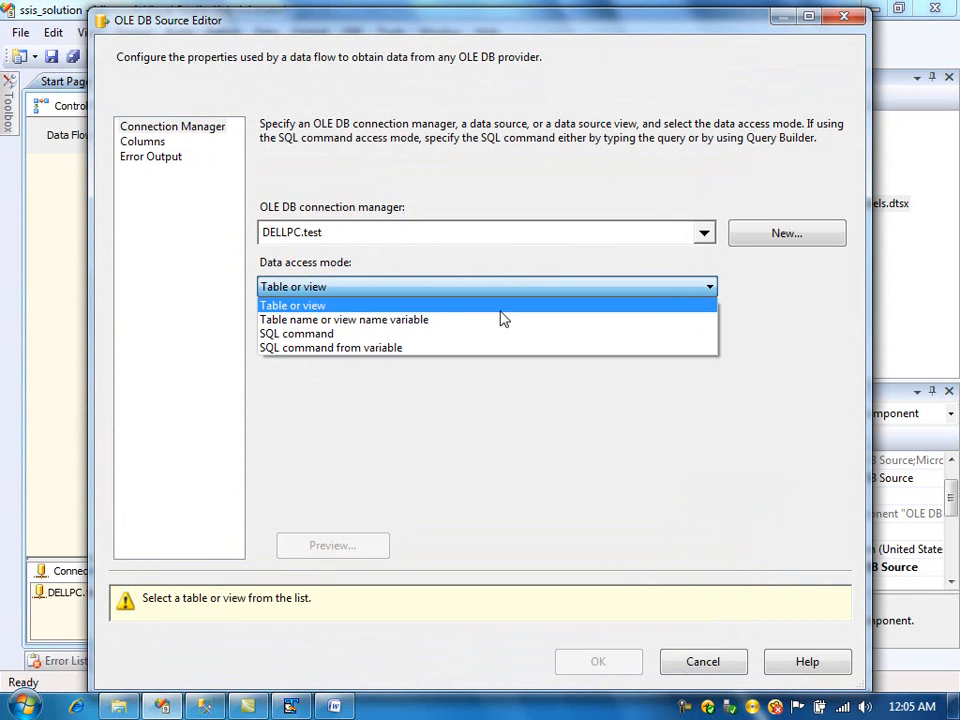
{"action": "left_click", "coordinate": [418, 334]}
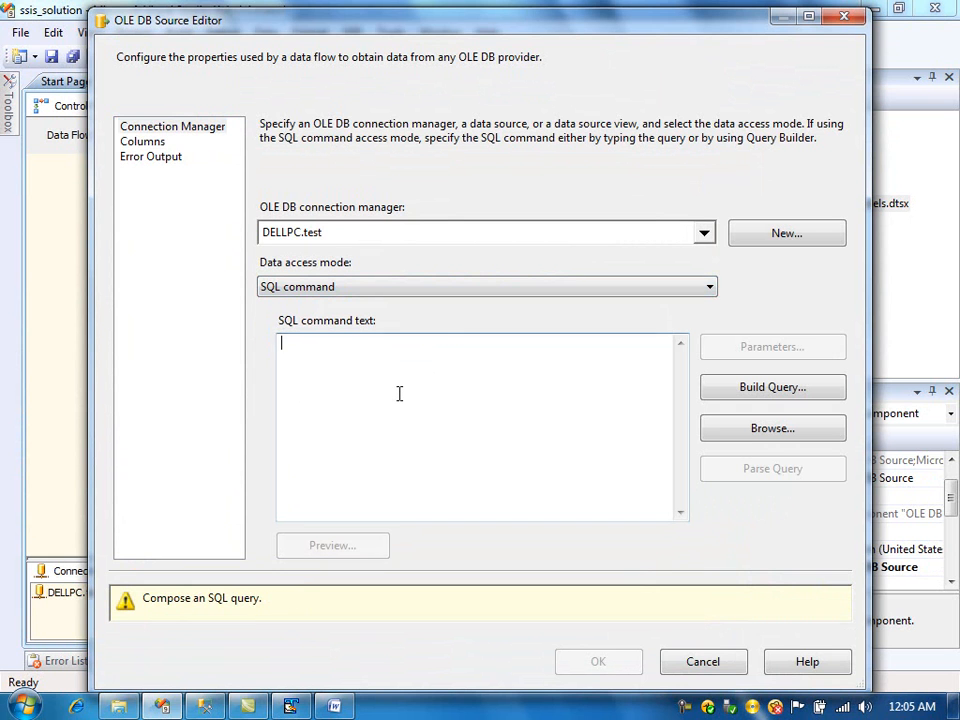
{"action": "key", "text": "ctrl+v"}
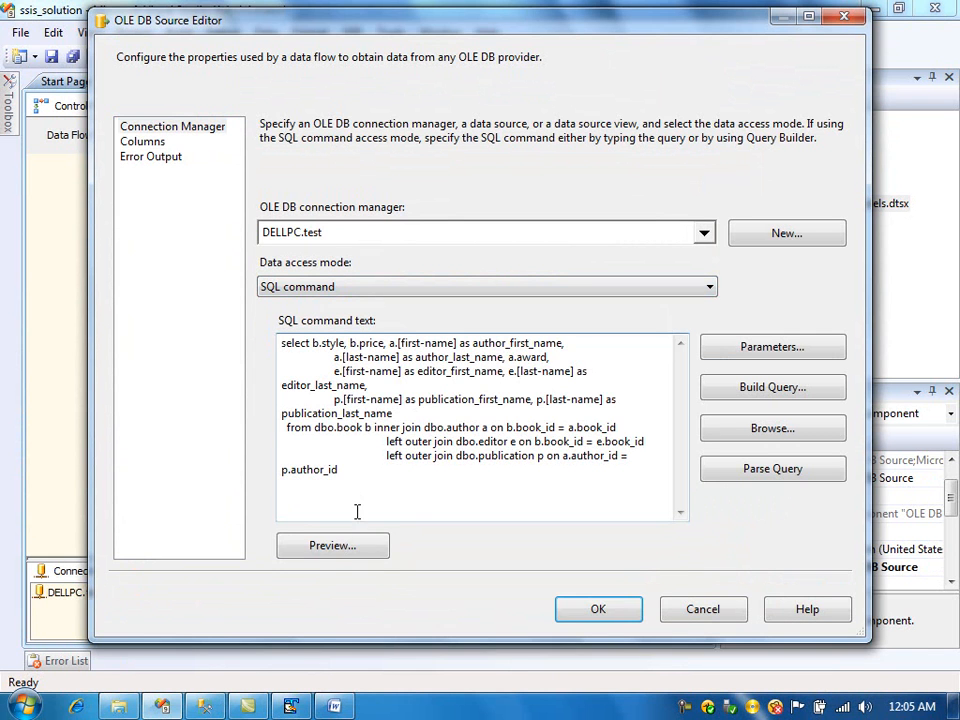
{"action": "left_click", "coordinate": [321, 546]}
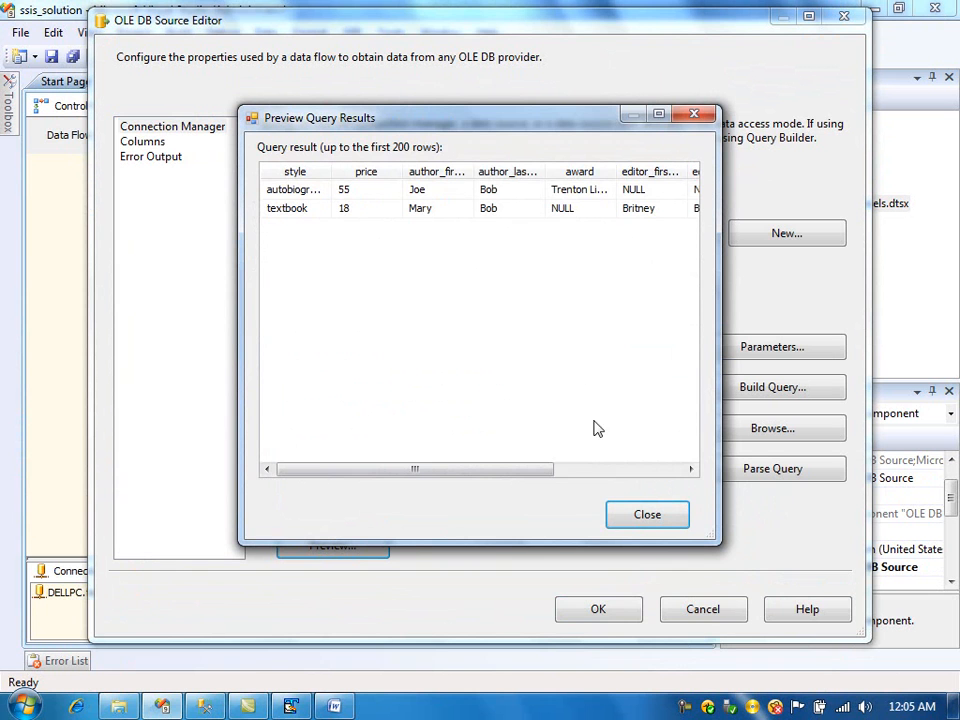
{"action": "left_click_drag", "start_coordinate": [546, 474], "coordinate": [490, 471]}
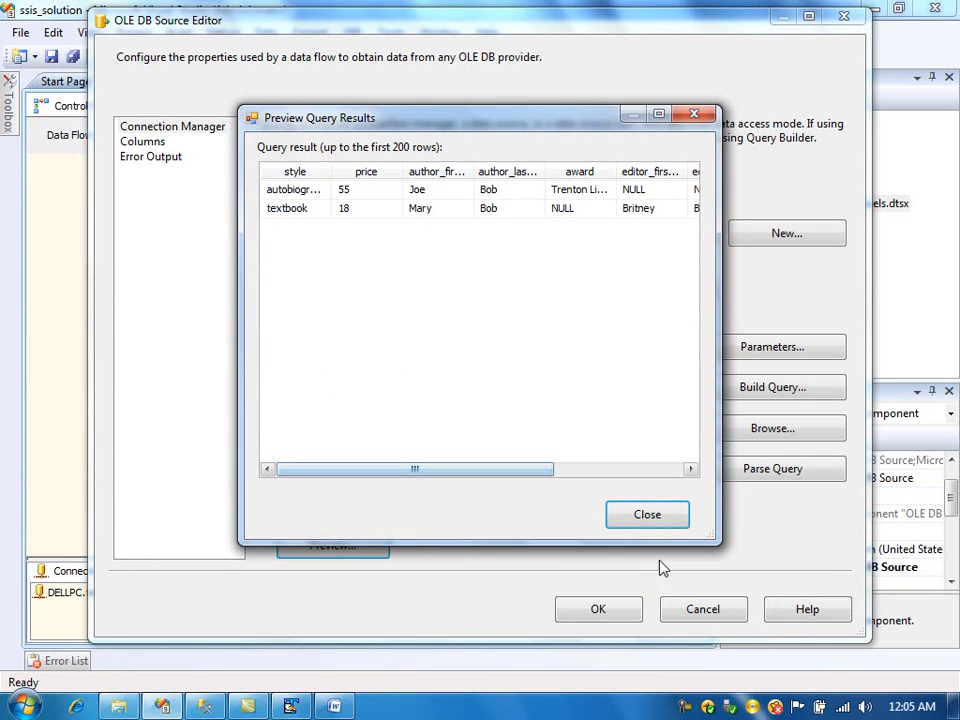
{"action": "left_click", "coordinate": [669, 511]}
{"action": "left_click", "coordinate": [145, 142]}
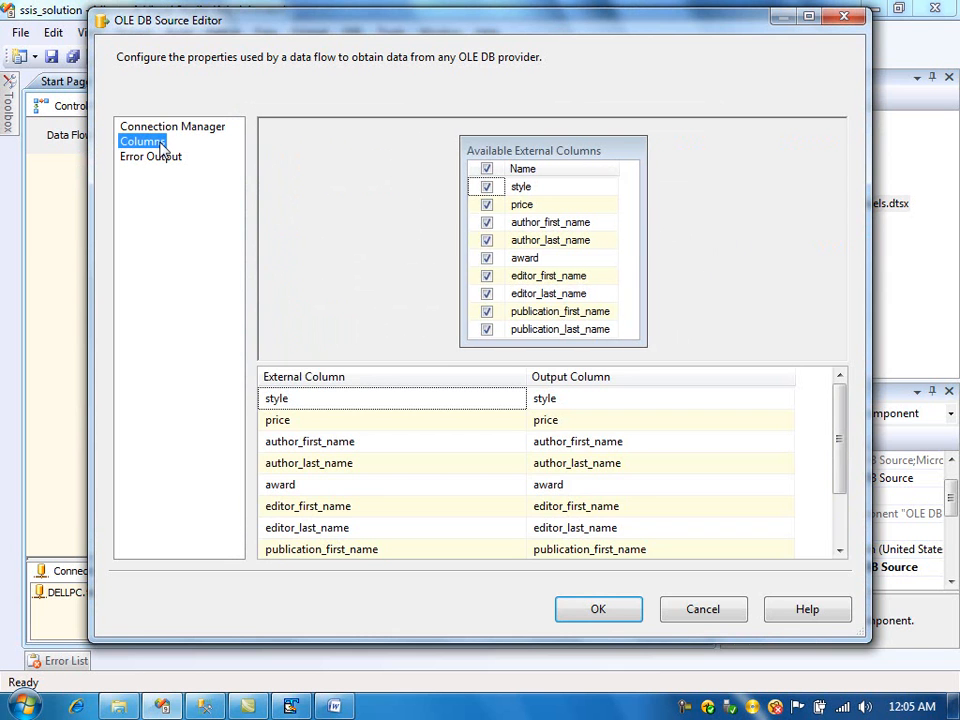
{"action": "left_click", "coordinate": [556, 610]}
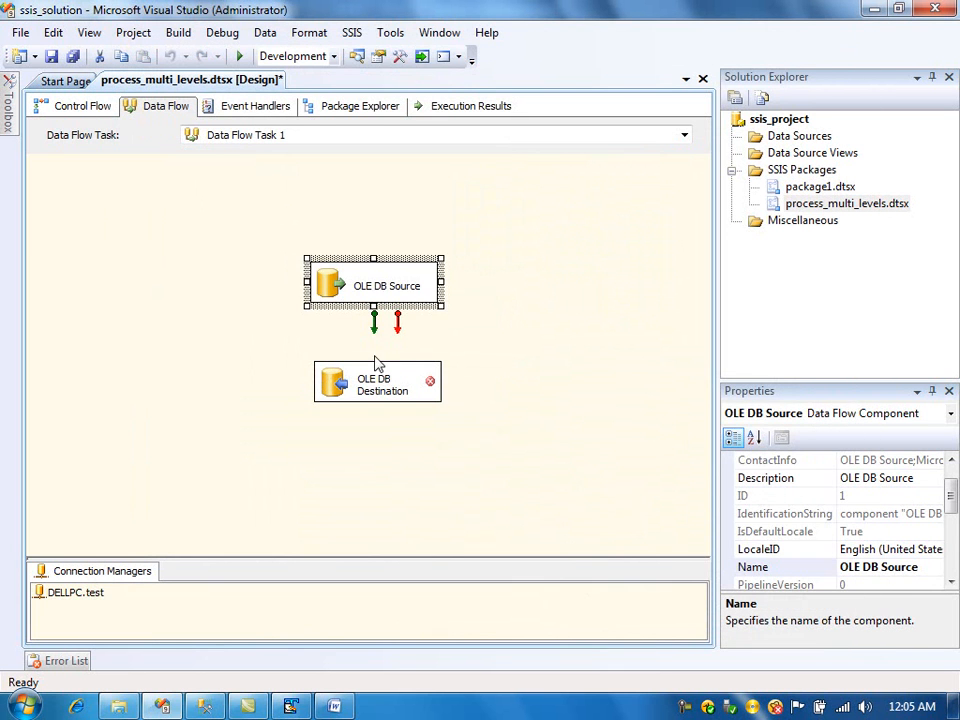
- Connect the source to the OLE DB Destination and set its target table to [dbo].[denormalised_table]
{"action": "left_click_drag", "start_coordinate": [373, 333], "coordinate": [370, 390]}
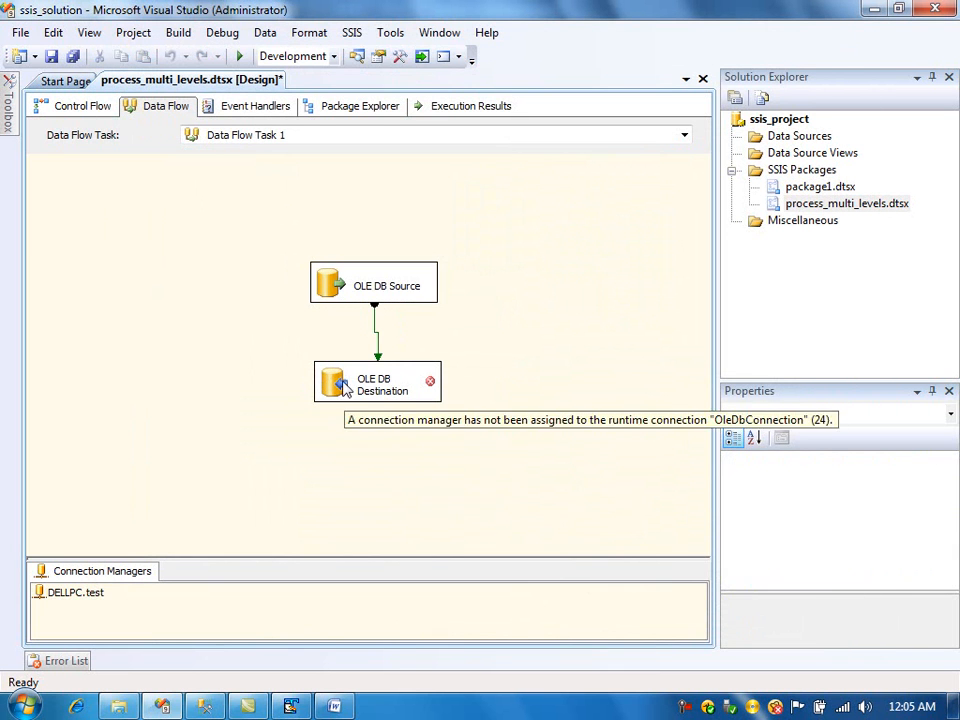
{"action": "double_click", "coordinate": [345, 388]}
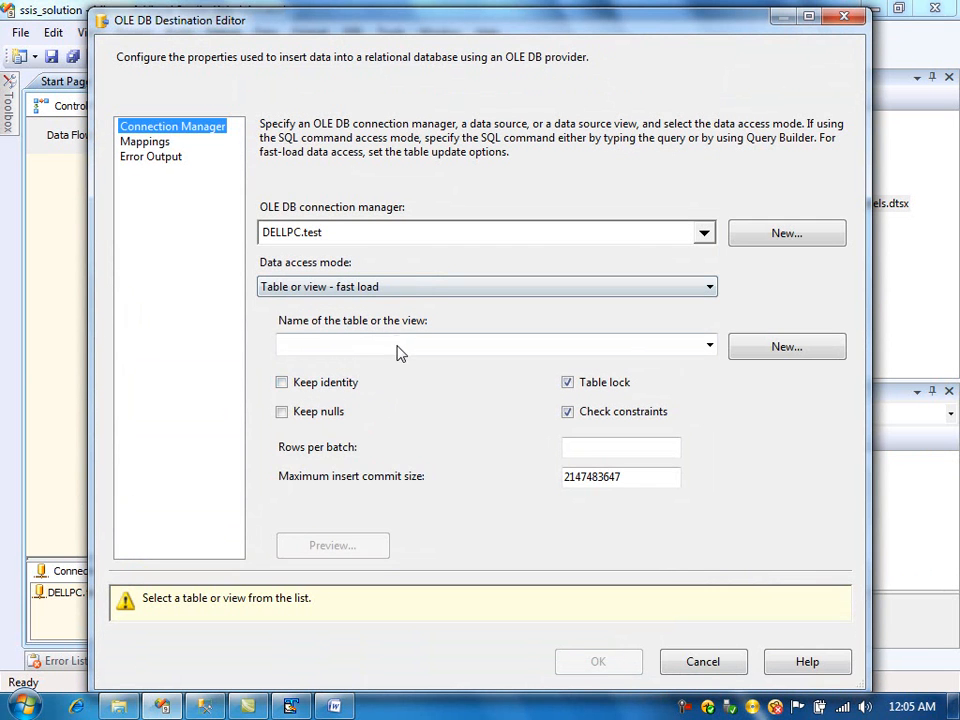
{"action": "left_click", "coordinate": [398, 349]}
{"action": "left_click", "coordinate": [396, 426]}
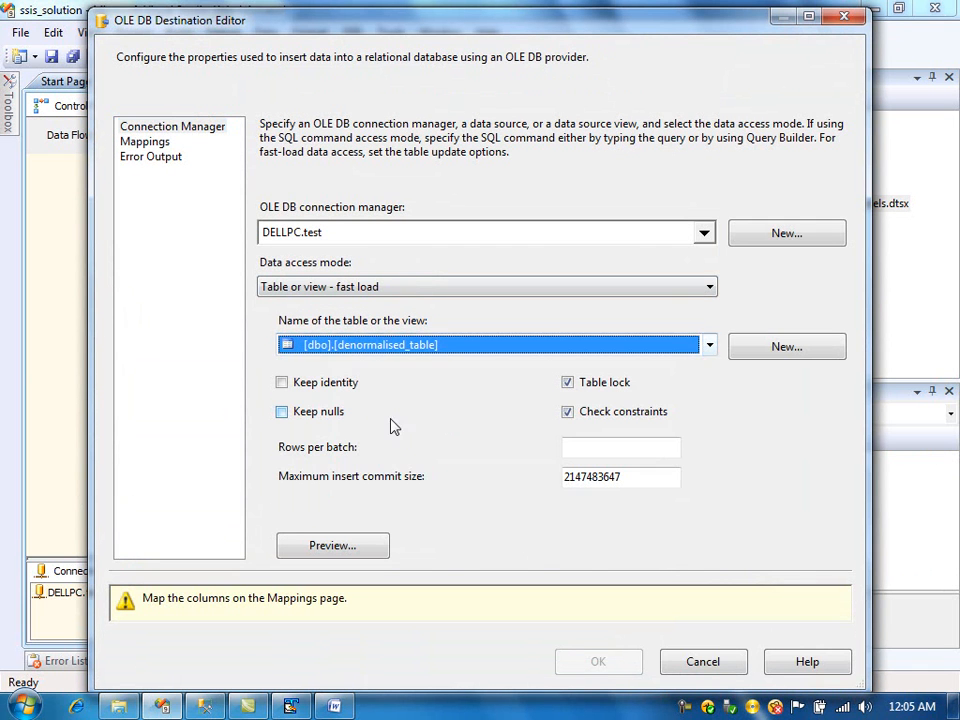
- Open the destination's column mappings and map author_first_name, author_last_name and publication_first_name to their destination columns
{"action": "left_click", "coordinate": [159, 144]}
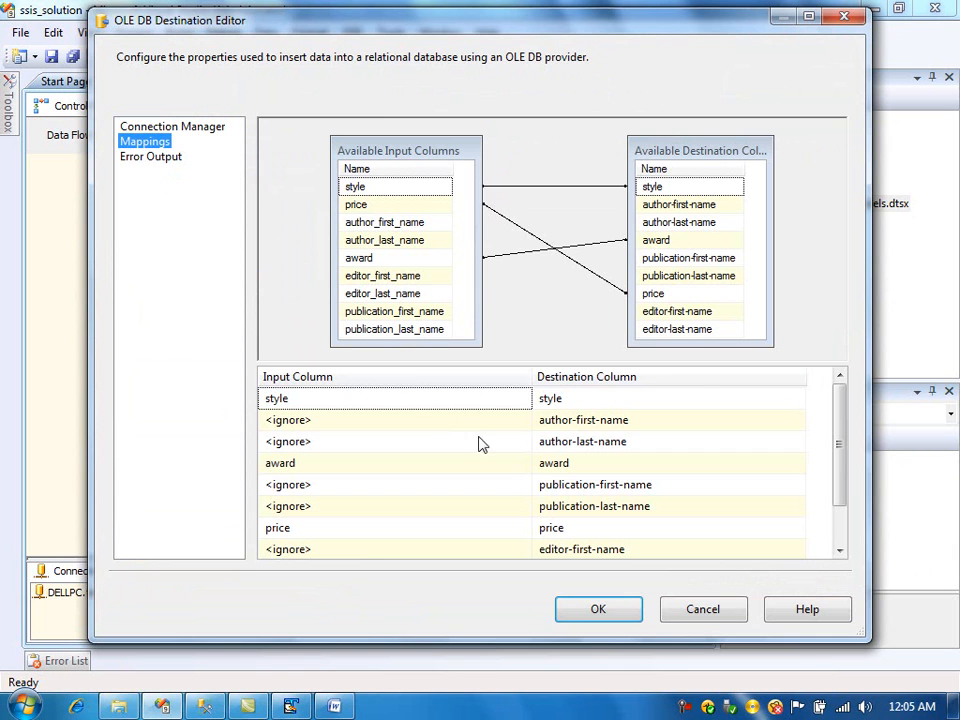
{"action": "left_click", "coordinate": [437, 421]}
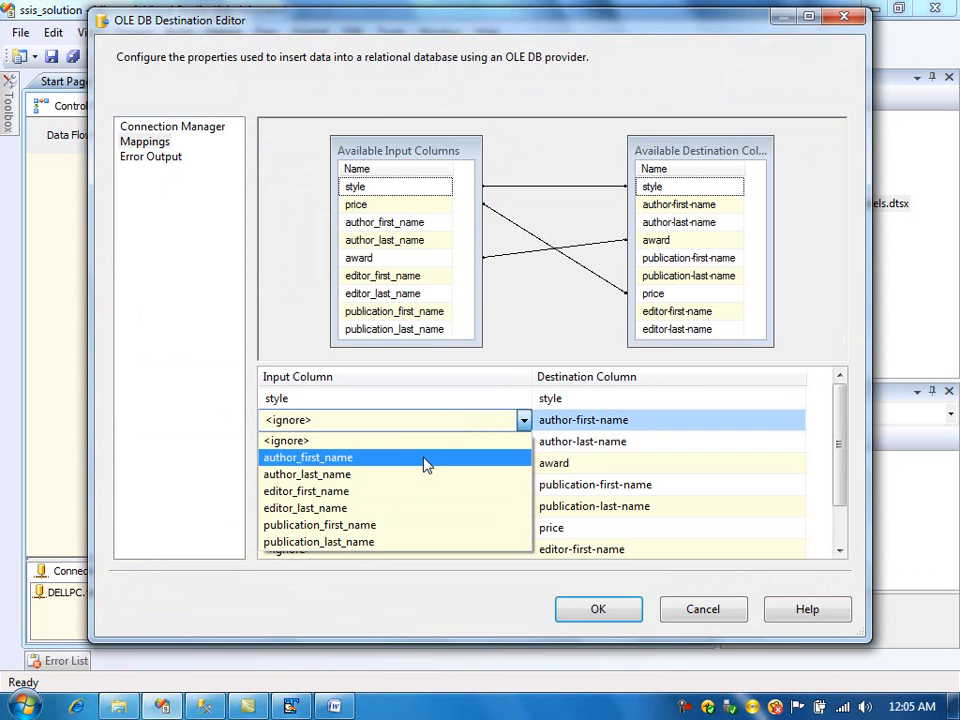
{"action": "left_click", "coordinate": [424, 459]}
{"action": "left_click", "coordinate": [435, 443]}
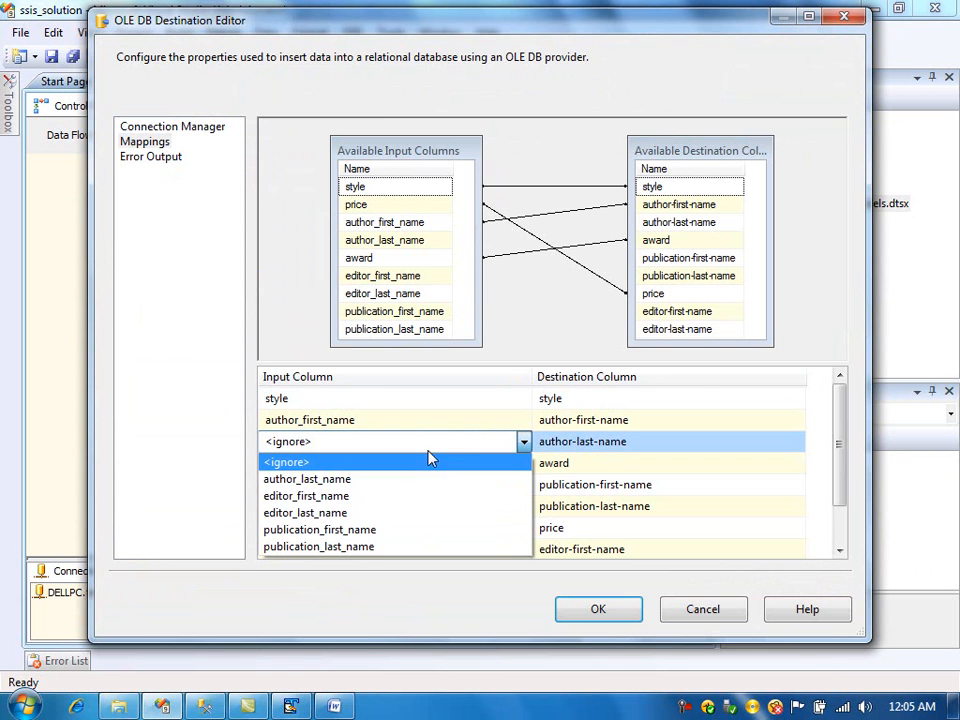
{"action": "left_click", "coordinate": [418, 484]}
{"action": "left_click", "coordinate": [418, 507]}
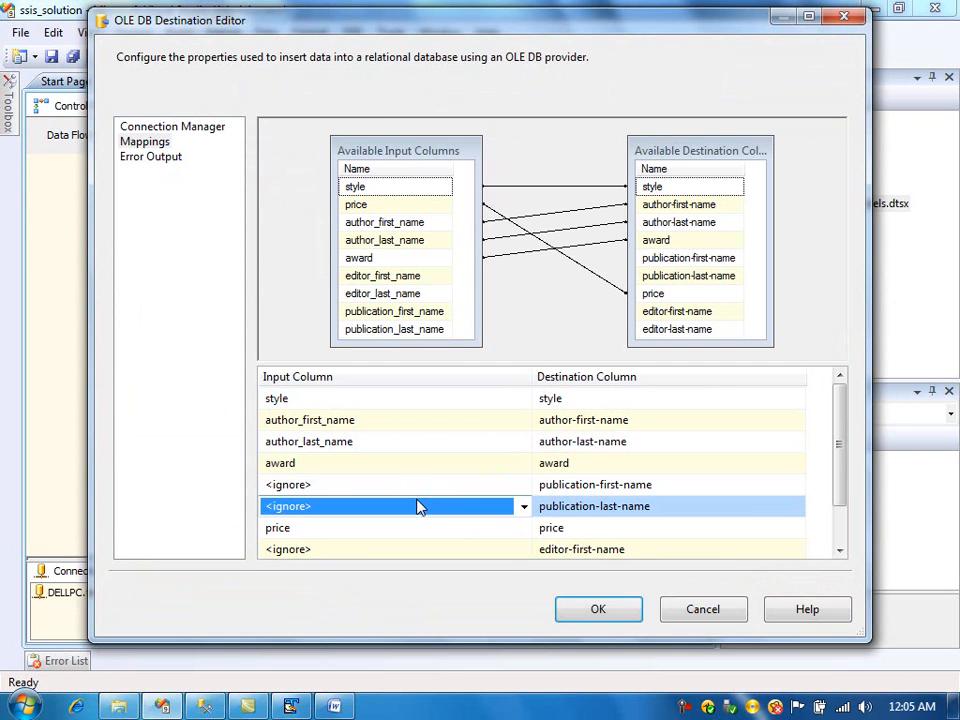
{"action": "left_click", "coordinate": [421, 486]}
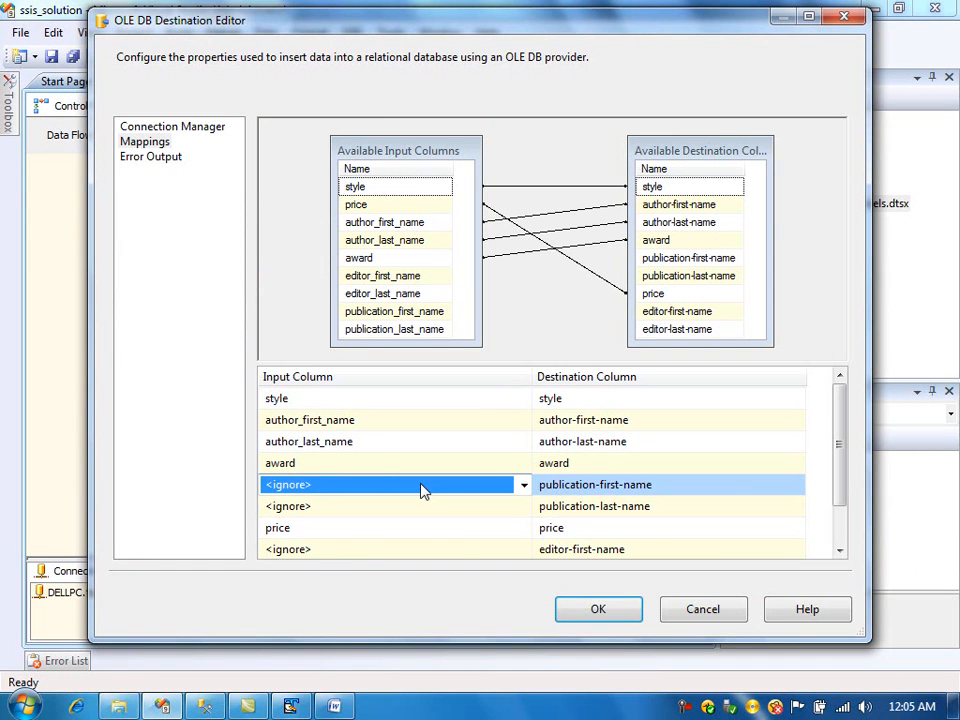
{"action": "left_click", "coordinate": [421, 488]}
{"action": "left_click", "coordinate": [390, 556]}
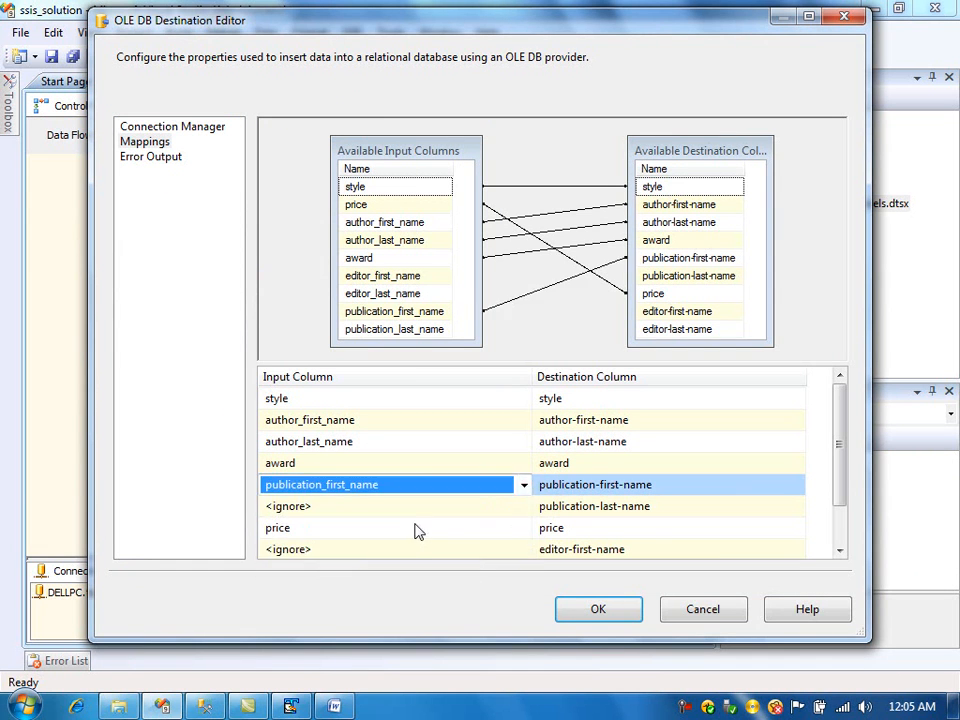
- Map publication_last_name, editor_first_name and editor_last_name to their destination columns and confirm the destination editor
{"action": "left_click", "coordinate": [418, 506]}
{"action": "left_click", "coordinate": [418, 506]}
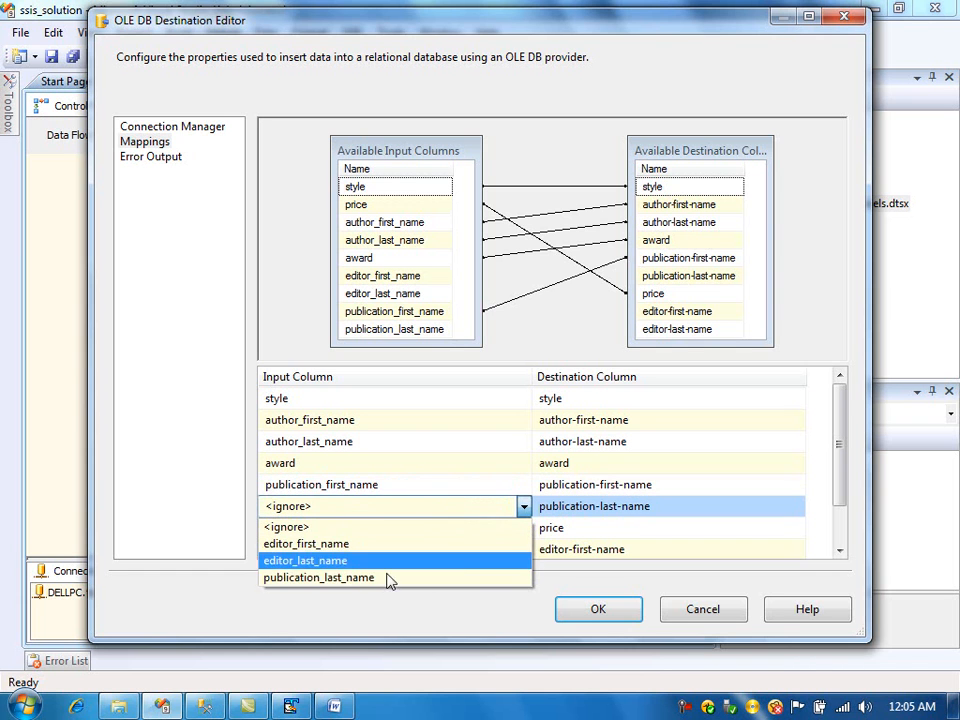
{"action": "left_click", "coordinate": [389, 580]}
{"action": "left_click", "coordinate": [461, 549]}
{"action": "left_click", "coordinate": [461, 549]}
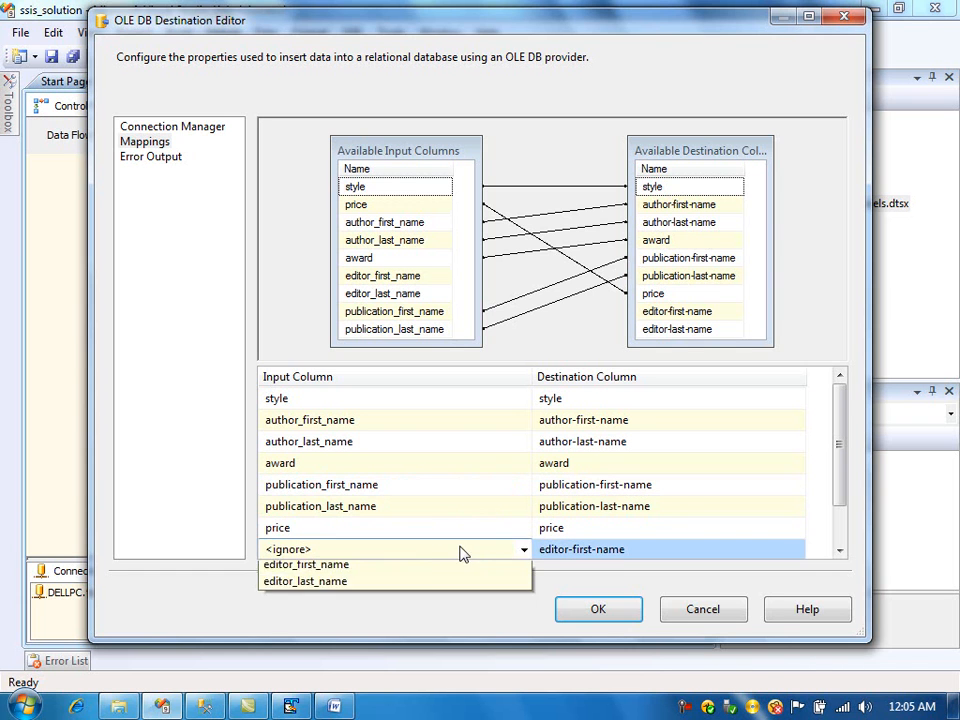
{"action": "left_click", "coordinate": [440, 586]}
{"action": "scroll", "coordinate": [840, 540], "scroll_direction": "down", "scroll_amount": 1}
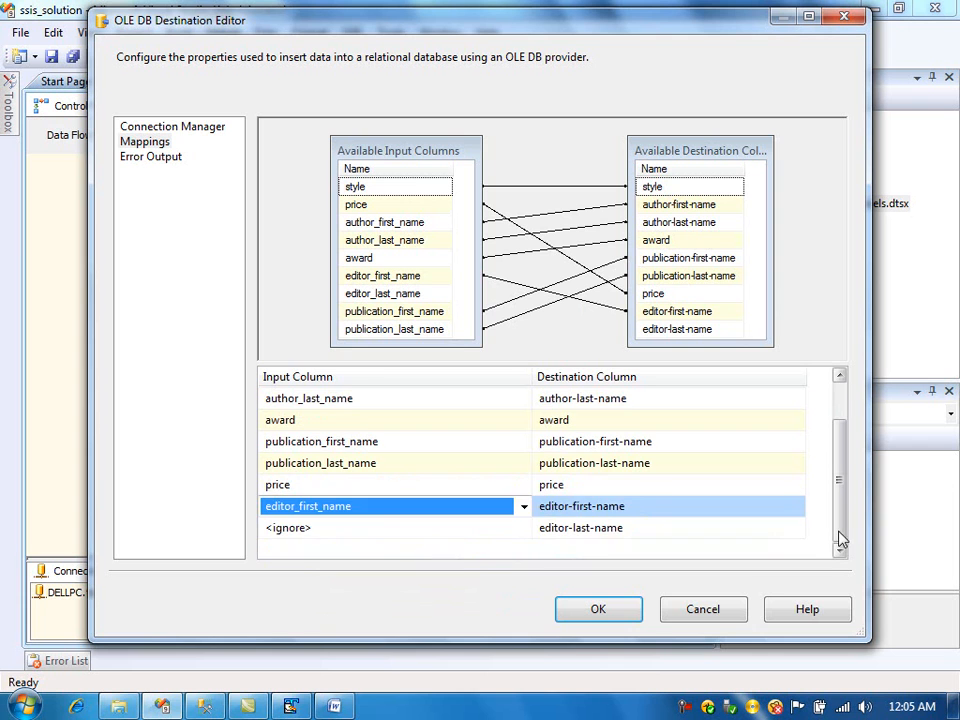
{"action": "left_click", "coordinate": [454, 529]}
{"action": "left_click", "coordinate": [454, 529]}
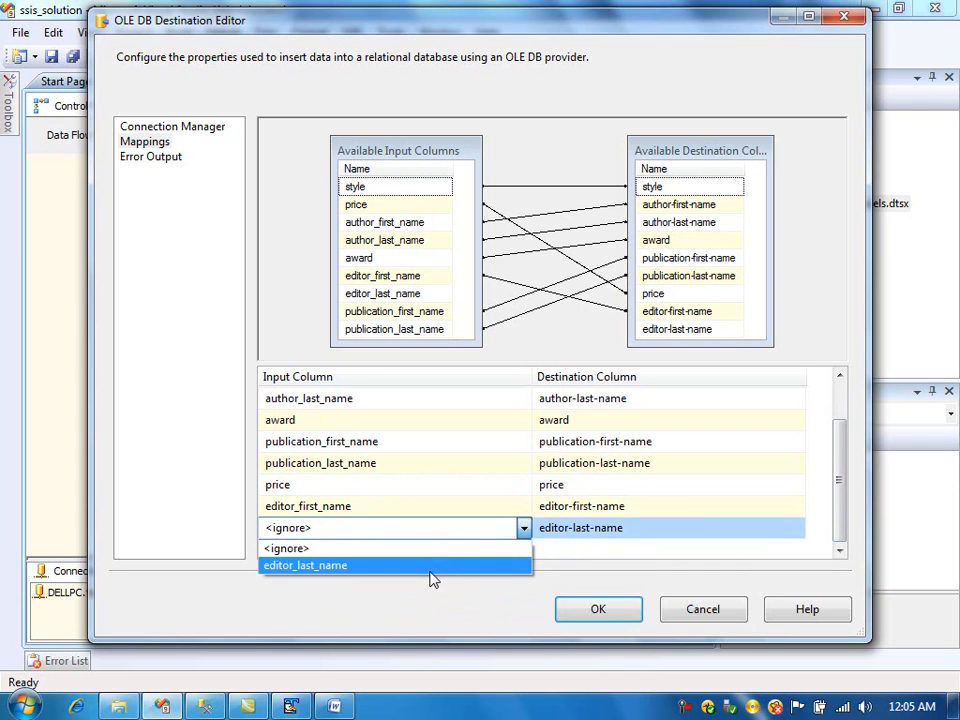
{"action": "left_click", "coordinate": [433, 567]}
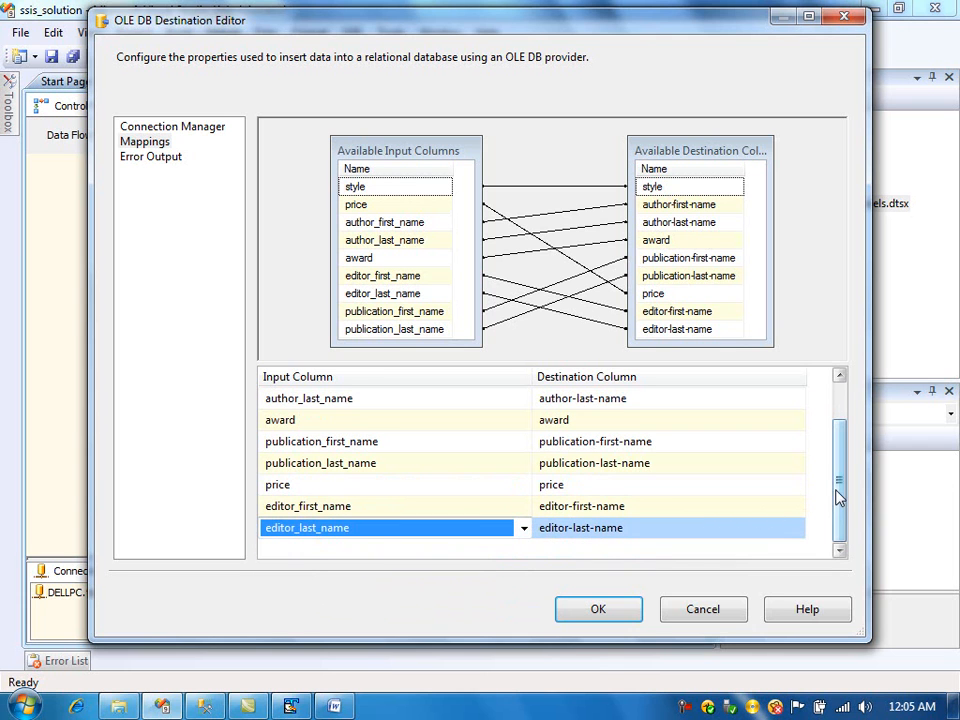
{"action": "scroll", "coordinate": [840, 440], "scroll_direction": "up", "scroll_amount": 1}
{"action": "left_click", "coordinate": [609, 612]}
- Save the package and execute Data Flow Task 1 on its own from the Control Flow
{"action": "left_click", "coordinate": [49, 57]}
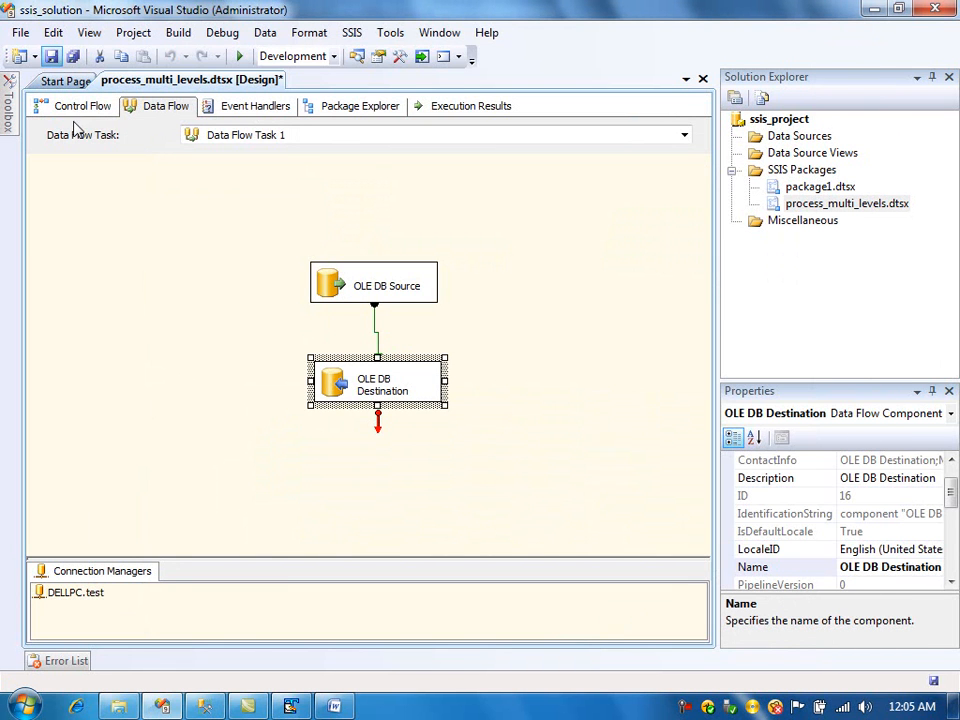
{"action": "left_click", "coordinate": [84, 112]}
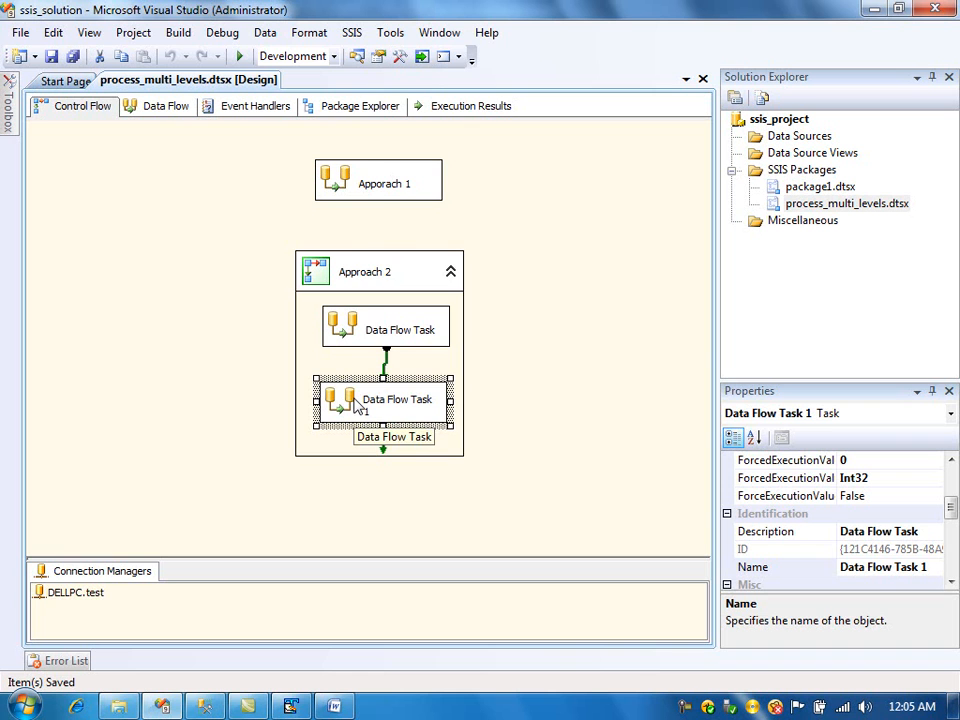
{"action": "right_click", "coordinate": [382, 398]}
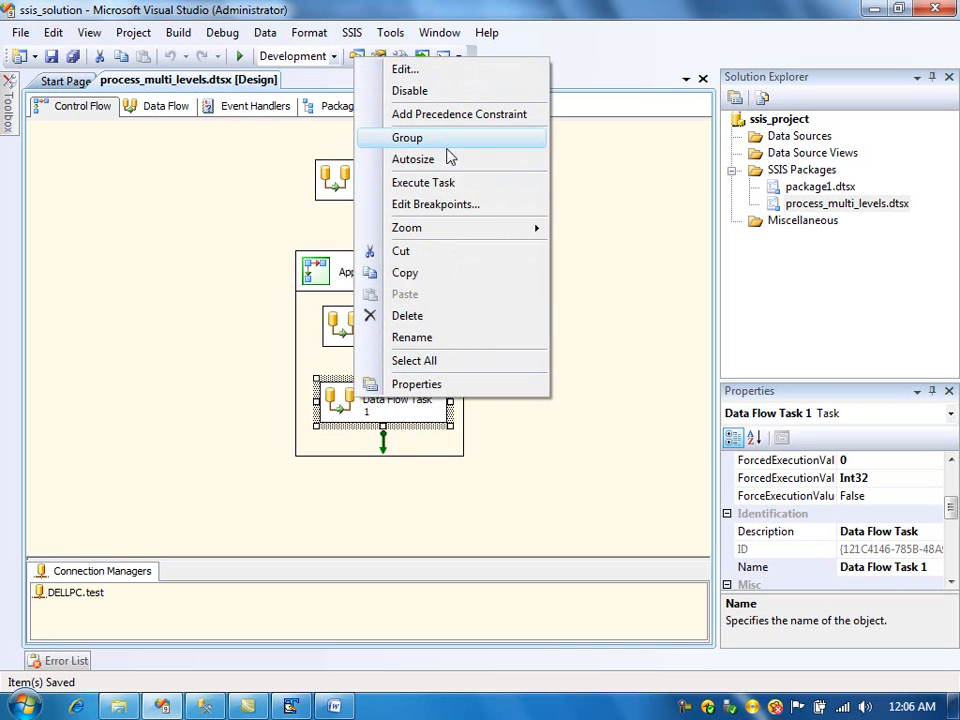
{"action": "left_click", "coordinate": [455, 185]}
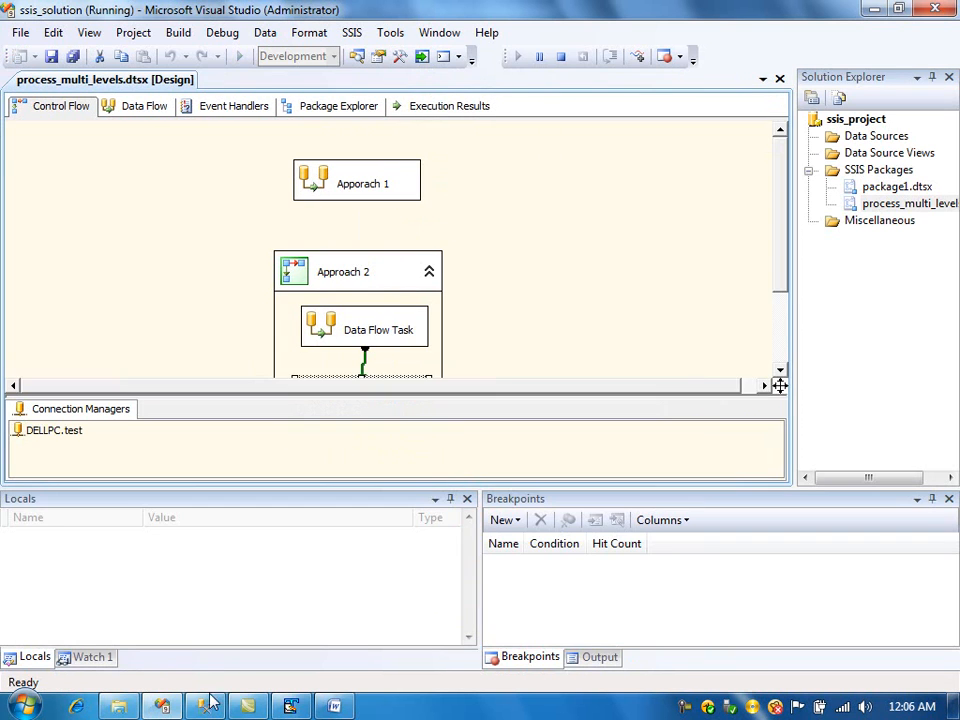
- Leave the debug run by switching the package back to design mode
{"action": "scroll", "coordinate": [781, 326], "scroll_direction": "down", "scroll_amount": 3}
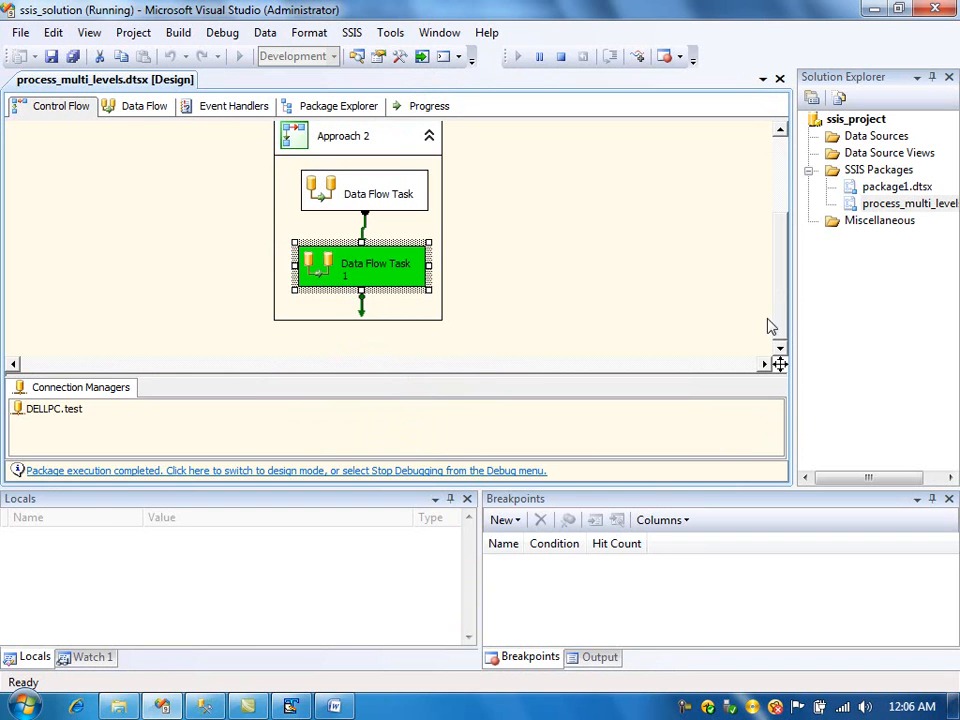
{"action": "left_click", "coordinate": [137, 106]}
{"action": "left_click", "coordinate": [347, 471]}
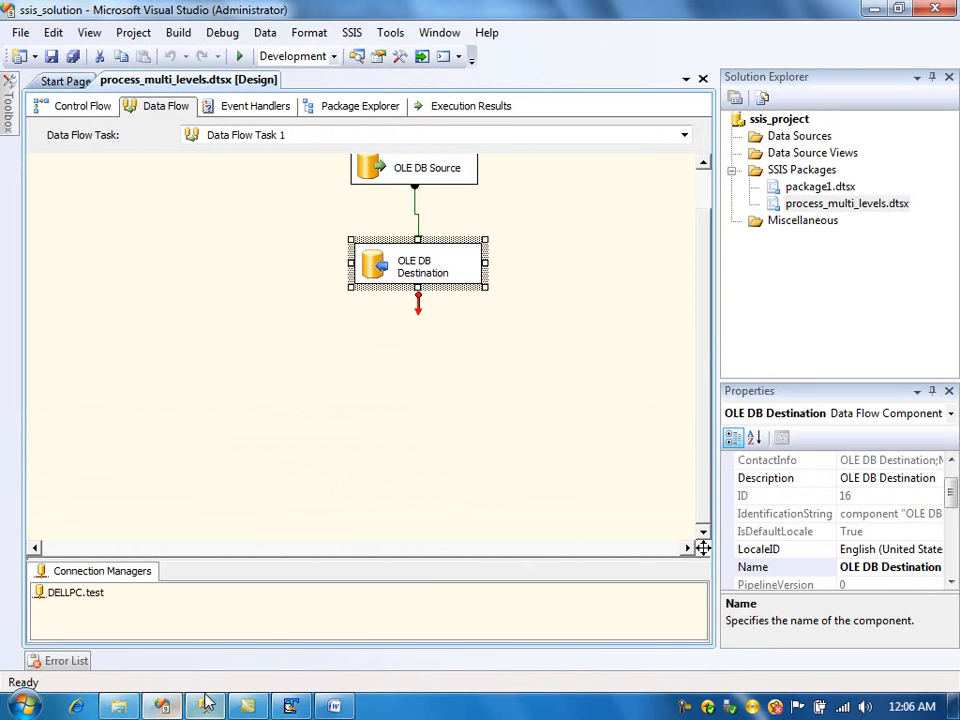
- Switch to SQL Server Management Studio and run select * from dbo.denormalised_table
{"action": "left_click", "coordinate": [204, 706]}
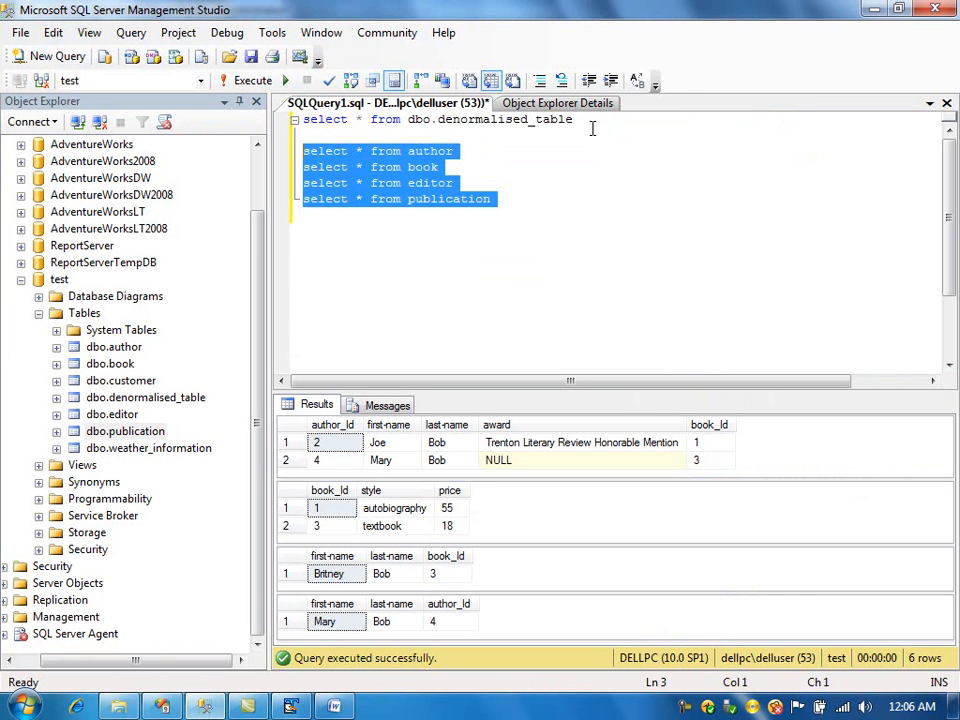
{"action": "left_click_drag", "start_coordinate": [585, 119], "coordinate": [289, 128]}
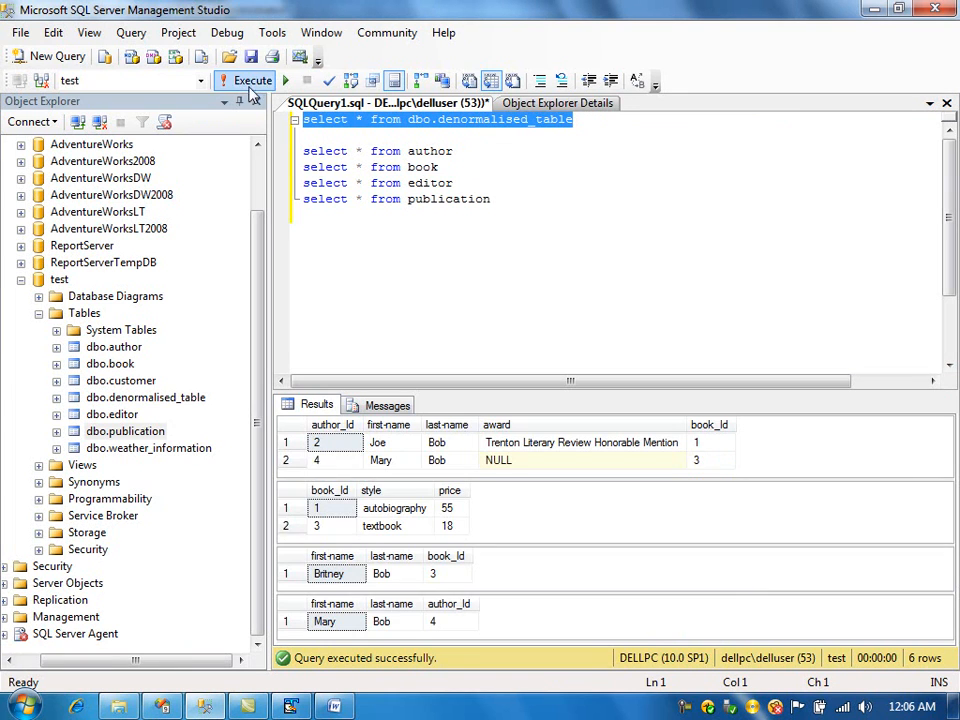
{"action": "left_click", "coordinate": [249, 81]}
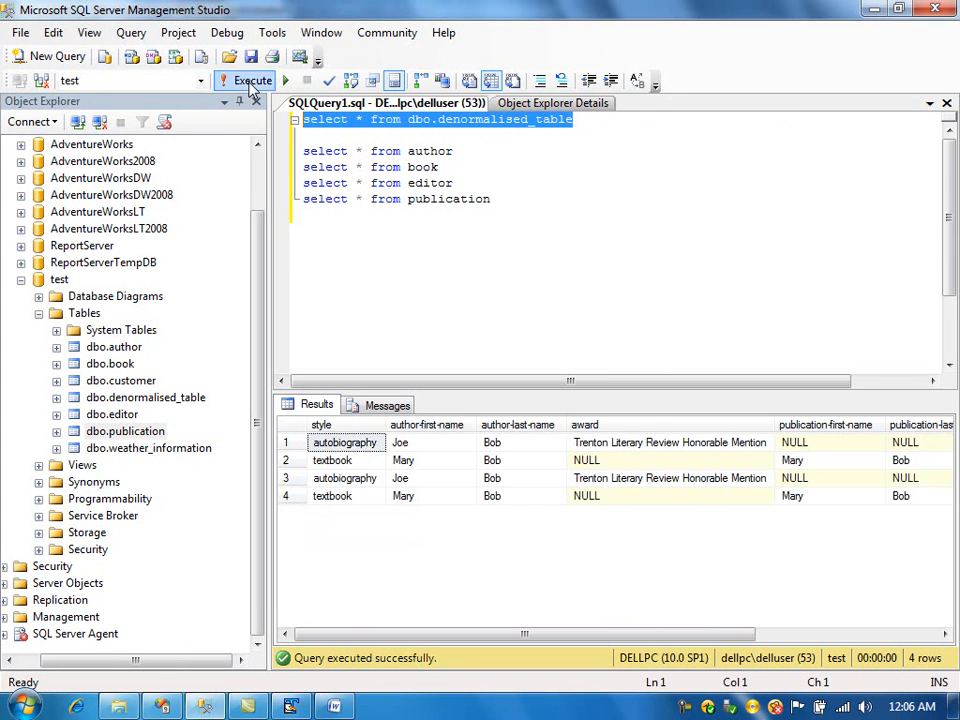
- Examine the rows and columns returned from the denormalised table
{"action": "left_click", "coordinate": [355, 479]}
{"action": "left_click", "coordinate": [315, 495]}
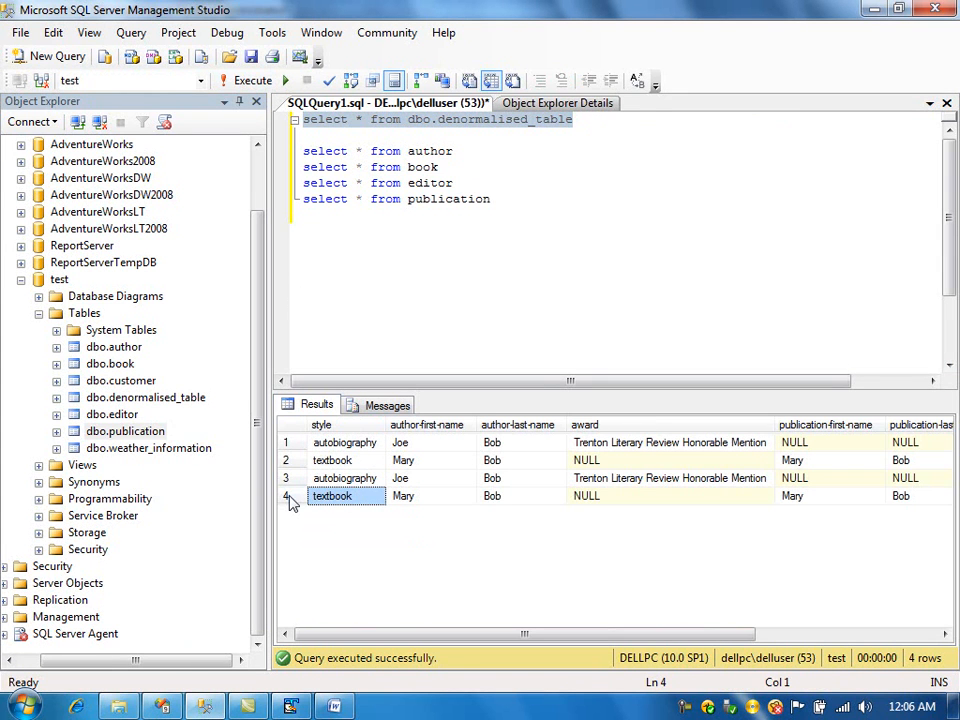
{"action": "left_click", "coordinate": [335, 479]}
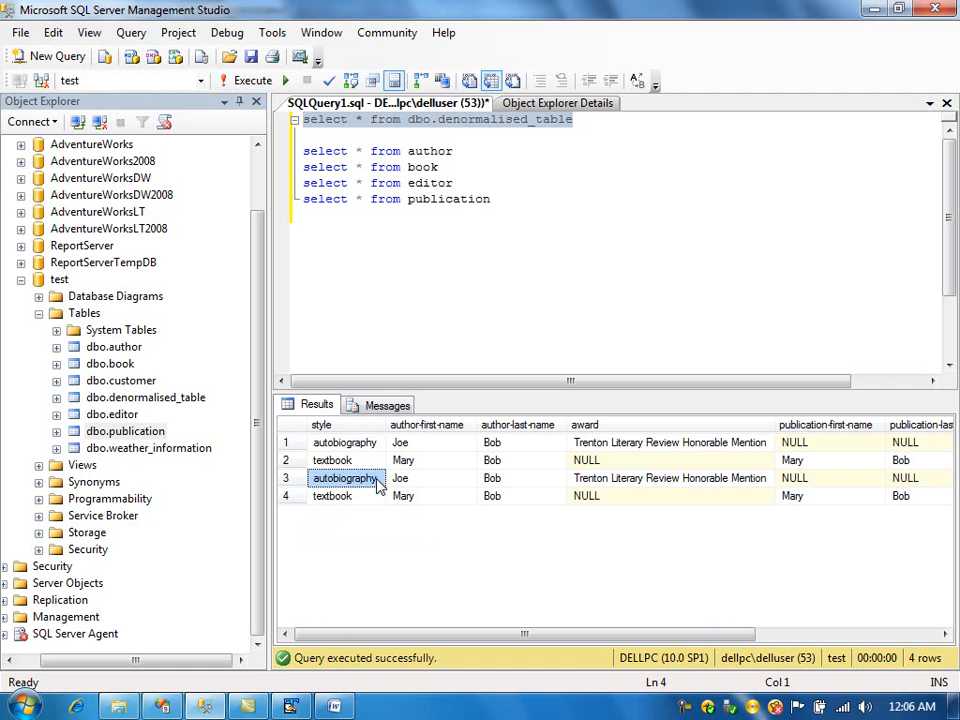
{"action": "left_click", "coordinate": [300, 479]}
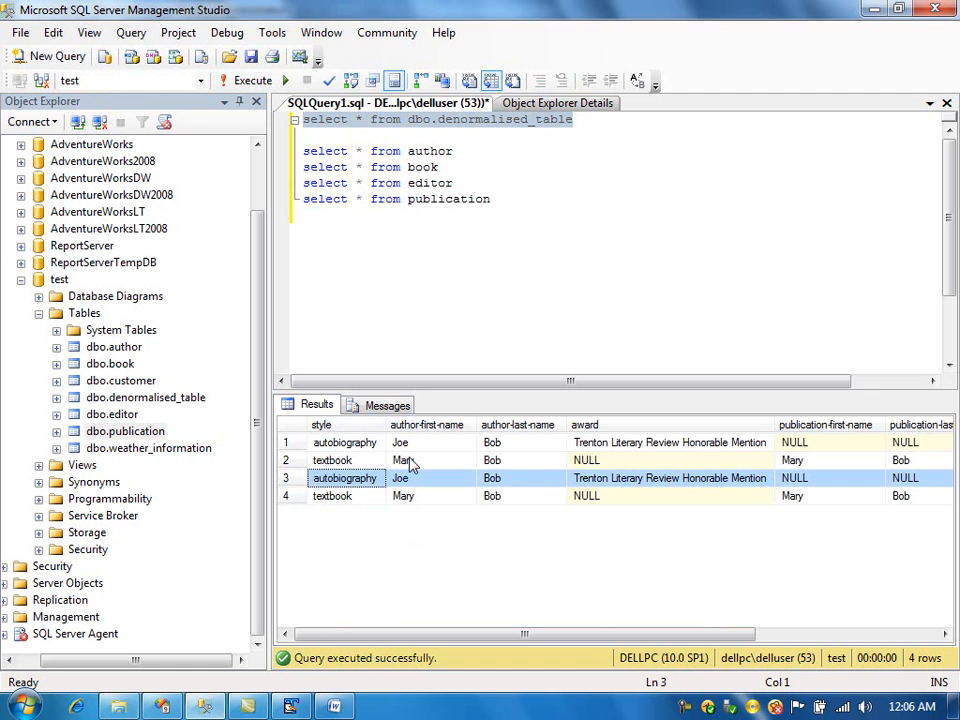
{"action": "left_click", "coordinate": [300, 500]}
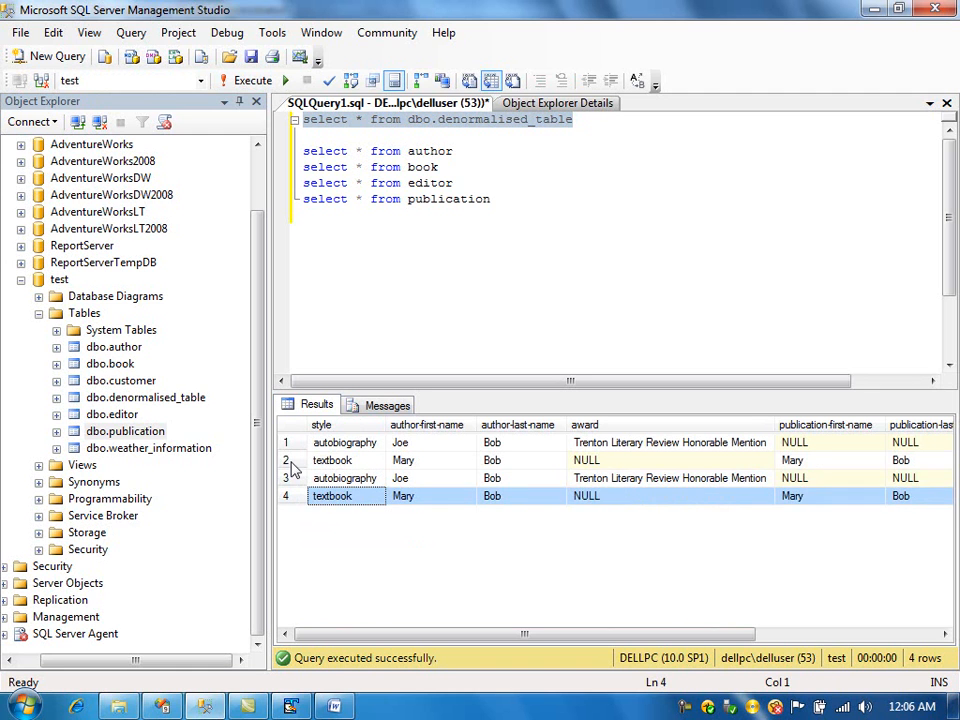
{"action": "left_click", "coordinate": [349, 483]}
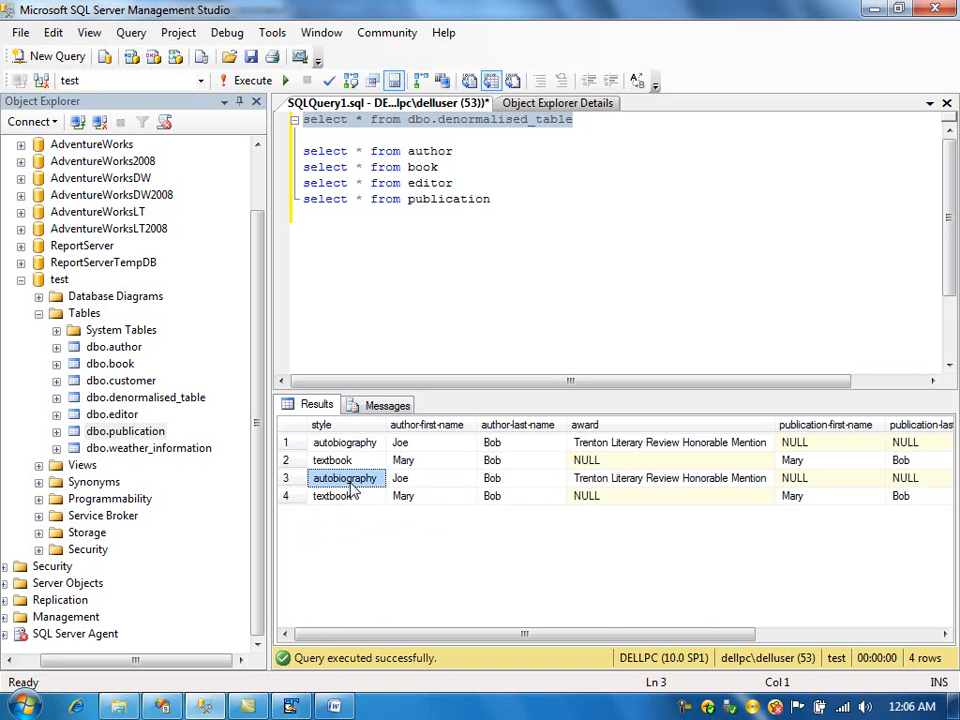
{"action": "key", "text": "Right"}
{"action": "key", "text": "Right"}
{"action": "key", "text": "Right"}
{"action": "key", "text": "Right"}
{"action": "key", "text": "Right"}
{"action": "key", "text": "Right"}
{"action": "key", "text": "Right"}
{"action": "key", "text": "Right"}
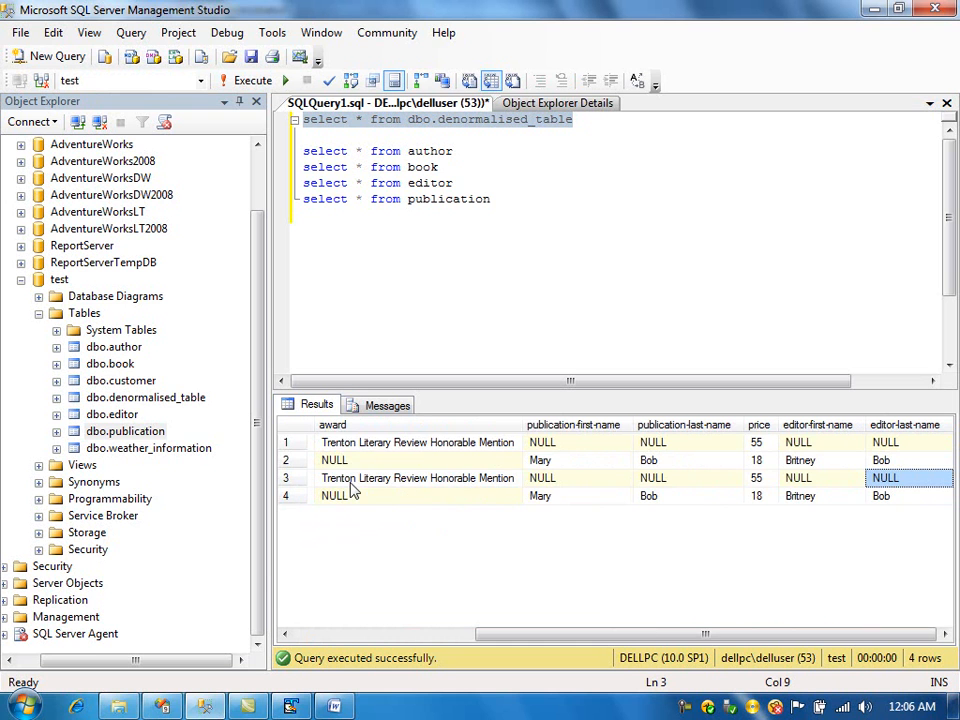
{"action": "key", "text": "Left"}
{"action": "key", "text": "Left"}
{"action": "key", "text": "Left"}
{"action": "key", "text": "Left"}
{"action": "key", "text": "Left"}
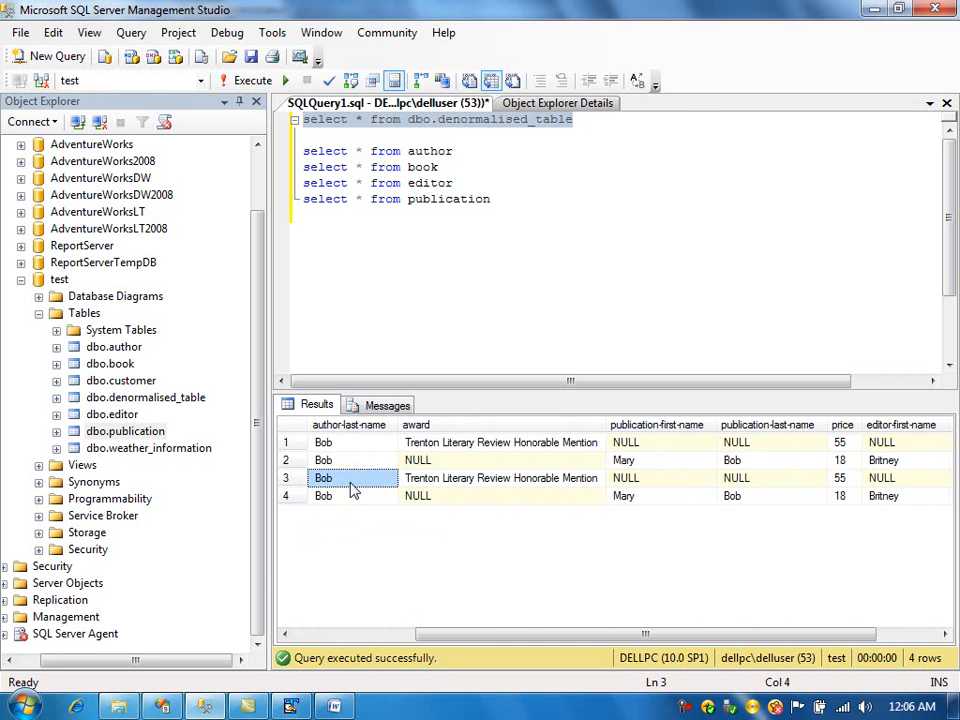
{"action": "key", "text": "Left"}
{"action": "key", "text": "Left"}
{"action": "key", "text": "Left"}
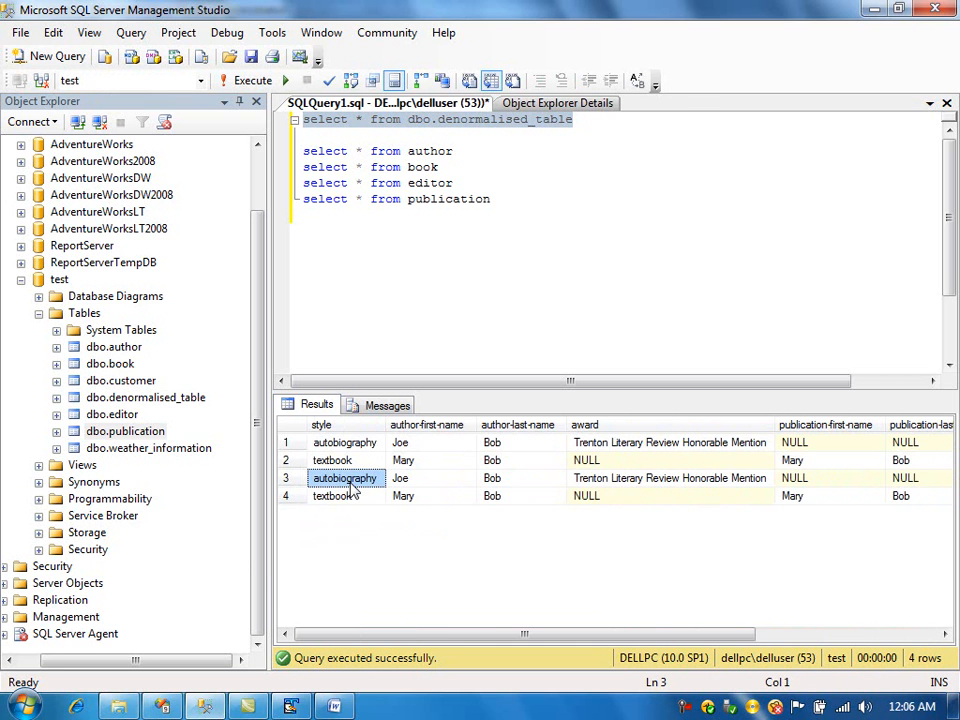
- Return to Visual Studio and view the package's Control Flow
{"action": "left_click", "coordinate": [163, 707]}
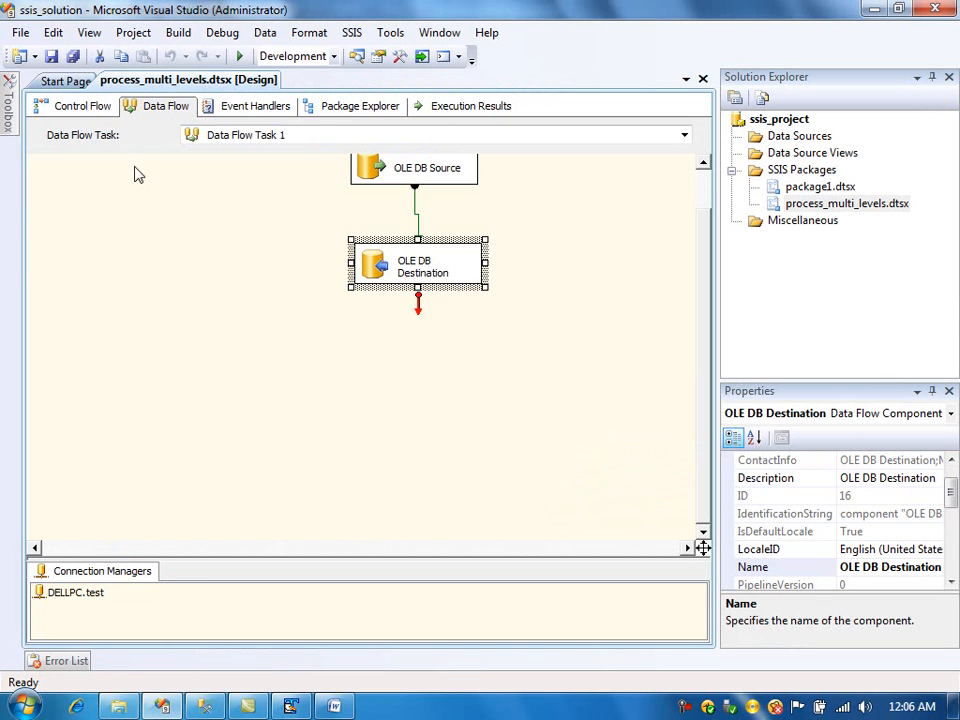
{"action": "left_click", "coordinate": [103, 108]}
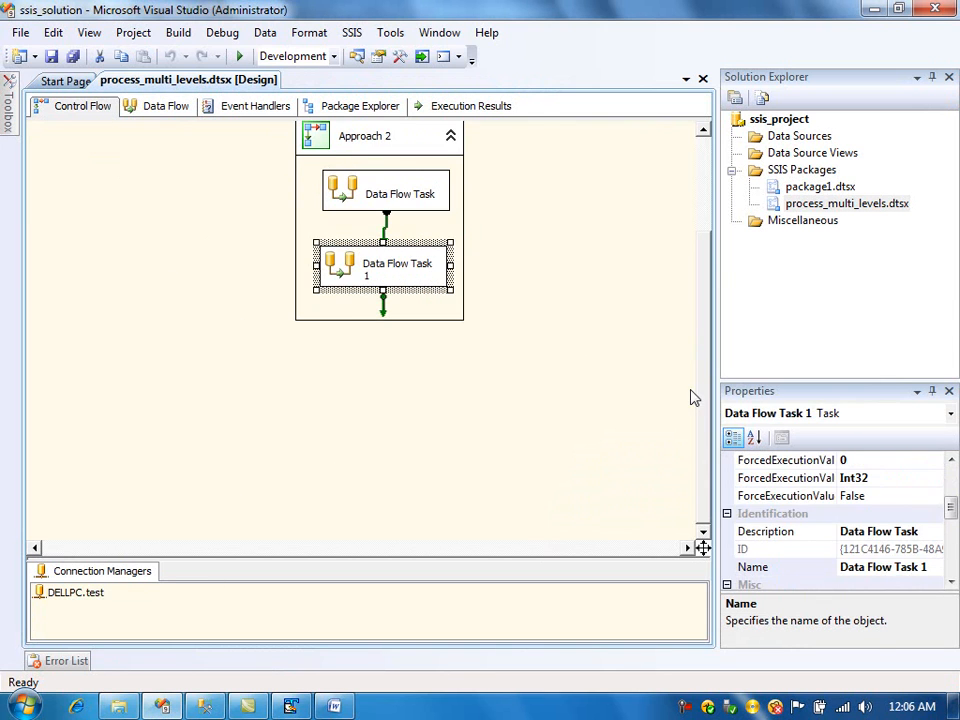
{"action": "left_click_drag", "start_coordinate": [707, 398], "coordinate": [701, 302]}
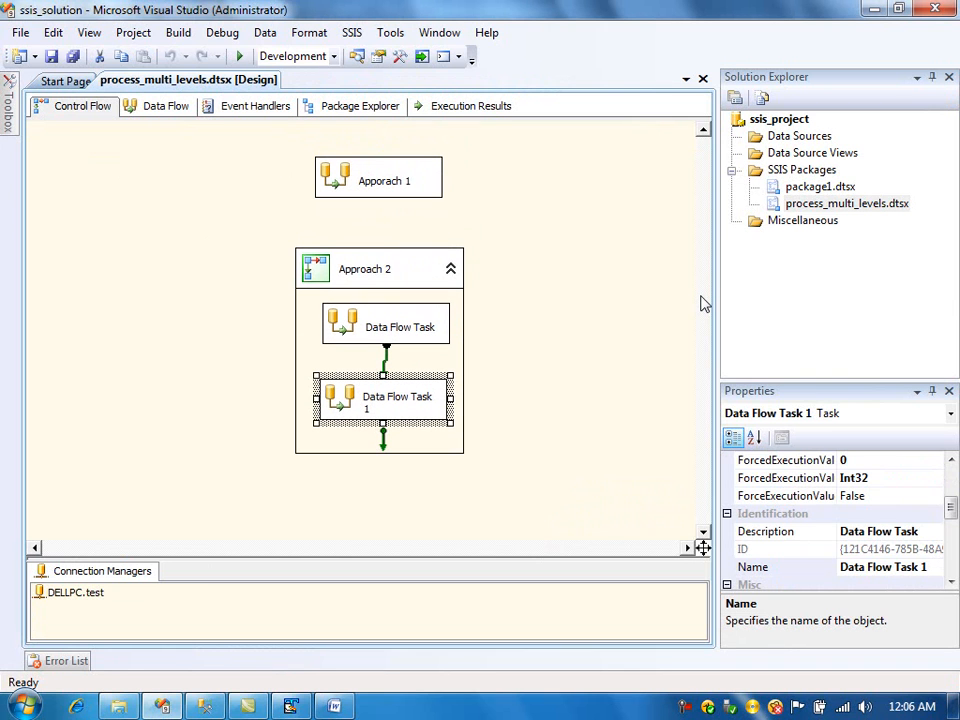
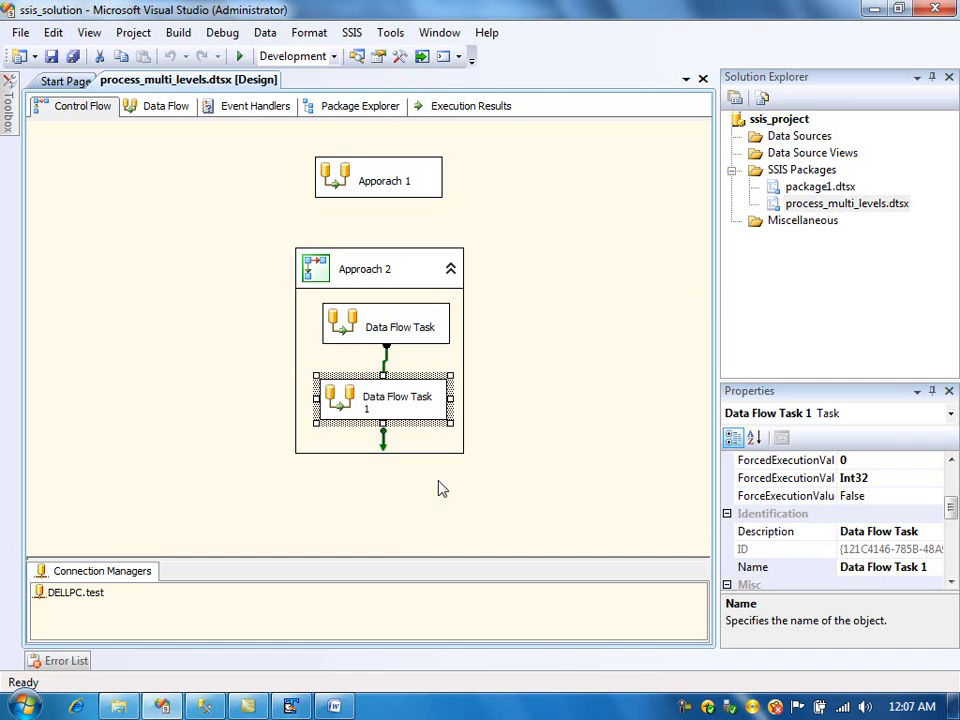
- Switch to TextPad and view the multi_level_xml.xml file
{"action": "left_click", "coordinate": [290, 706]}
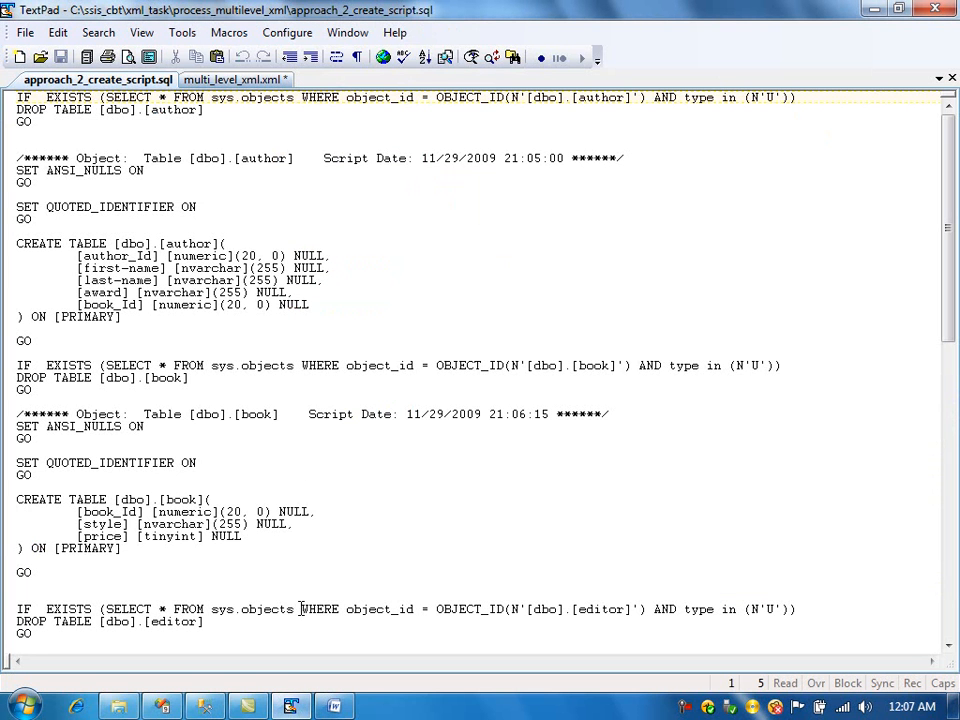
{"action": "left_click", "coordinate": [210, 78]}
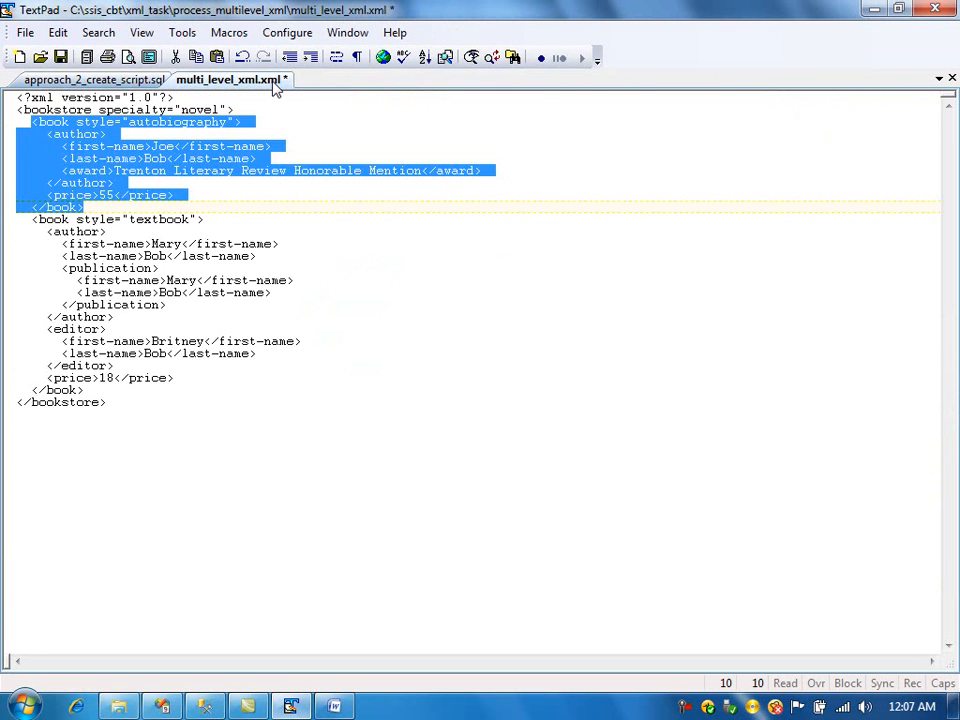
{"action": "left_click", "coordinate": [145, 443]}
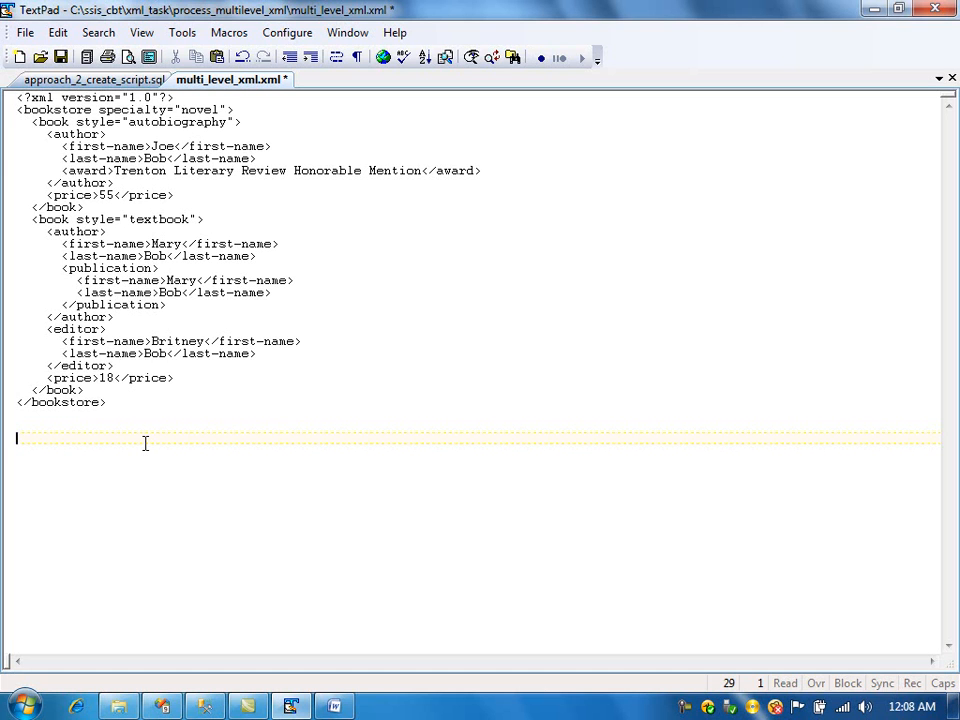
- In the readme document, start a new paragraph: 'Approach 3: We will use XSLT operation to denormalise(or make it flat) the xml file and use the flat xml file for the data flow task.'
{"action": "left_click", "coordinate": [334, 706]}
{"action": "key", "text": "Return"}
{"action": "key", "text": "Return"}
{"action": "key", "text": "Return"}
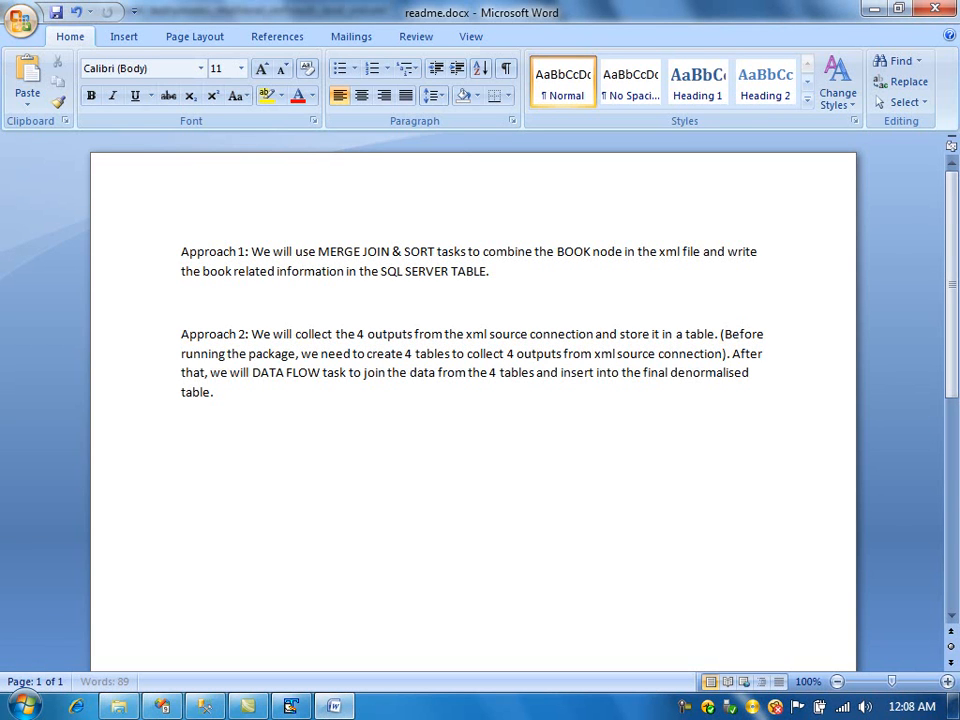
{"action": "type", "text": "Approac"}
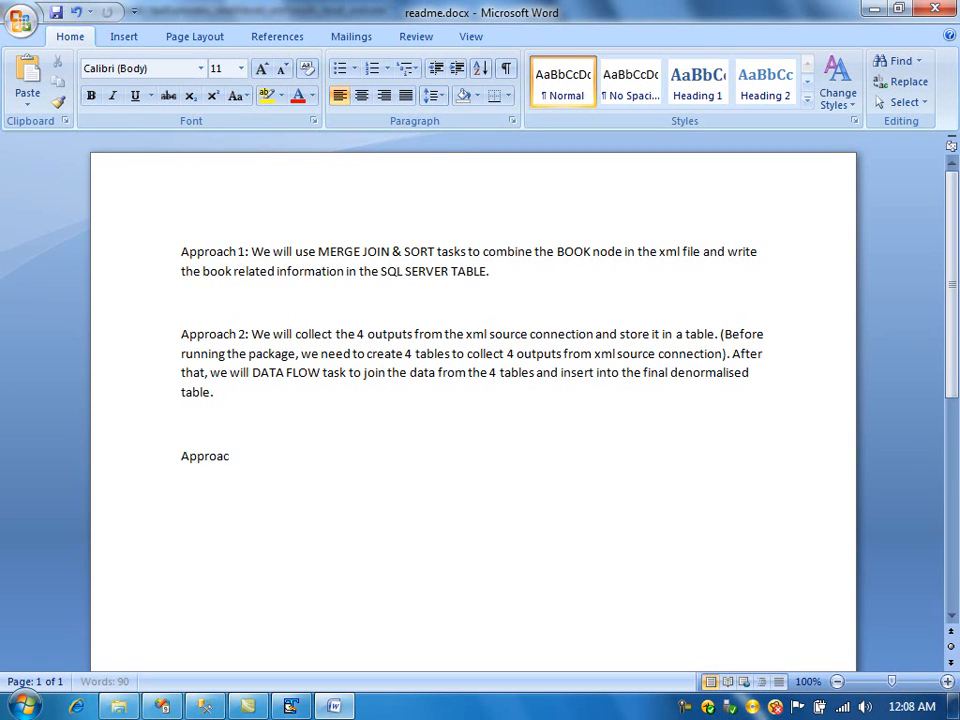
{"action": "type", "text": "h 3: We will use XSLT"}
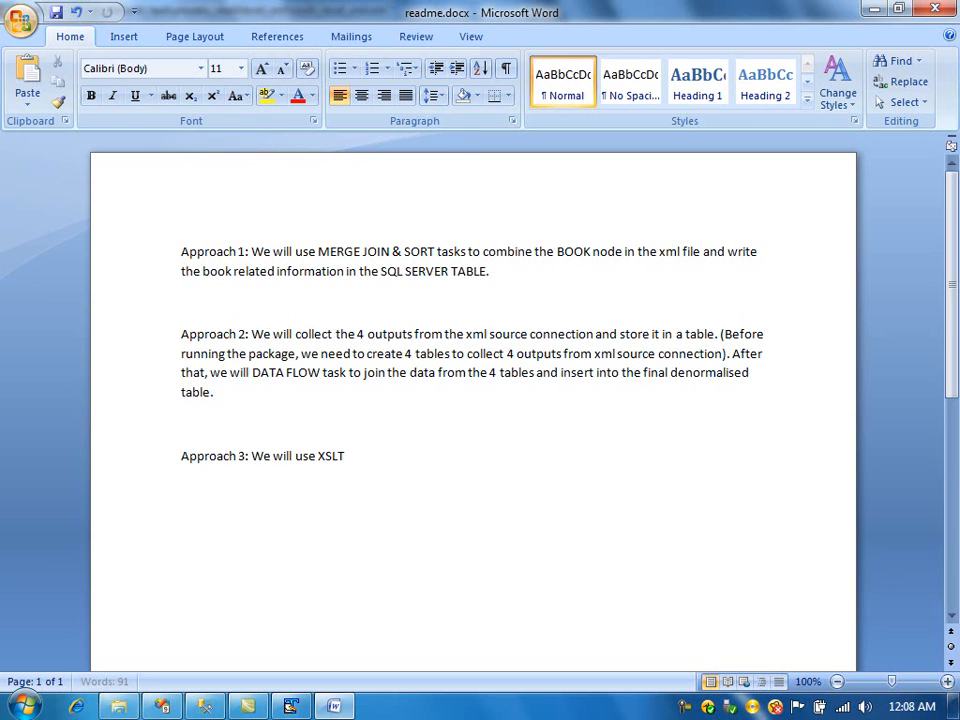
{"action": "type", "text": " operation to denormalise(or m)ake it flat"}
{"action": "key", "text": "End"}
{"action": "type", "text": "the xml file and use the"}
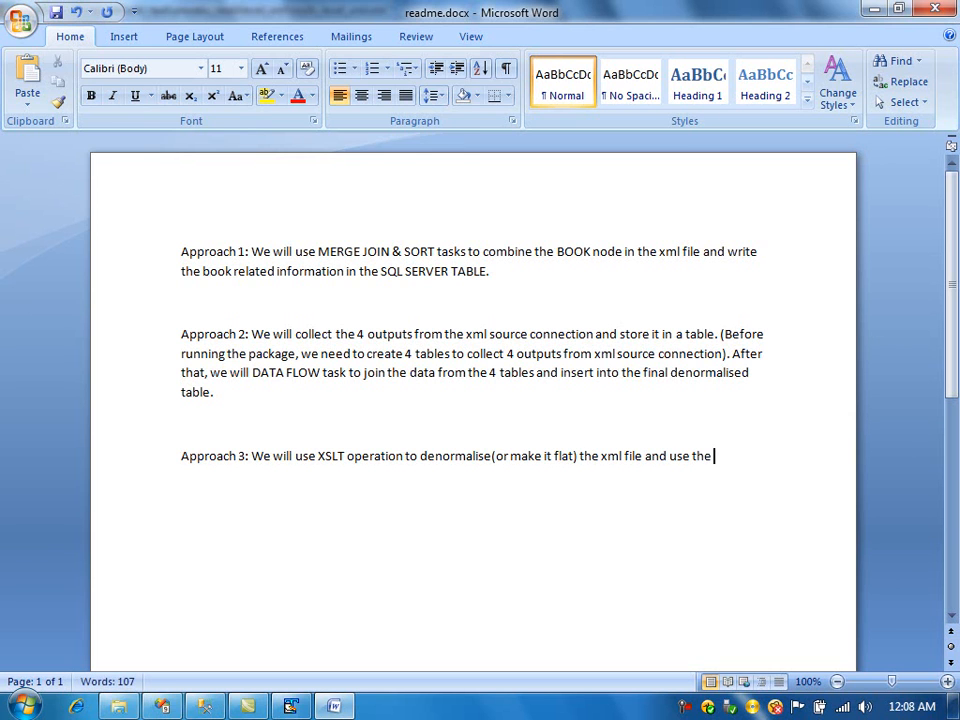
{"action": "type", "text": " flat xml fil"}
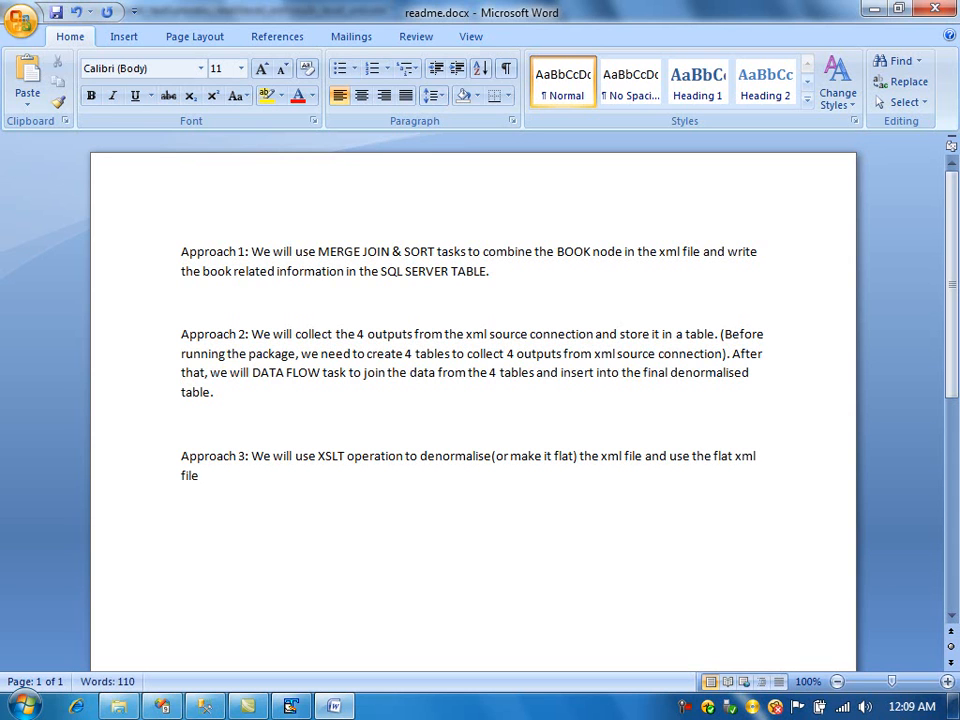
{"action": "type", "text": "e for the d"}
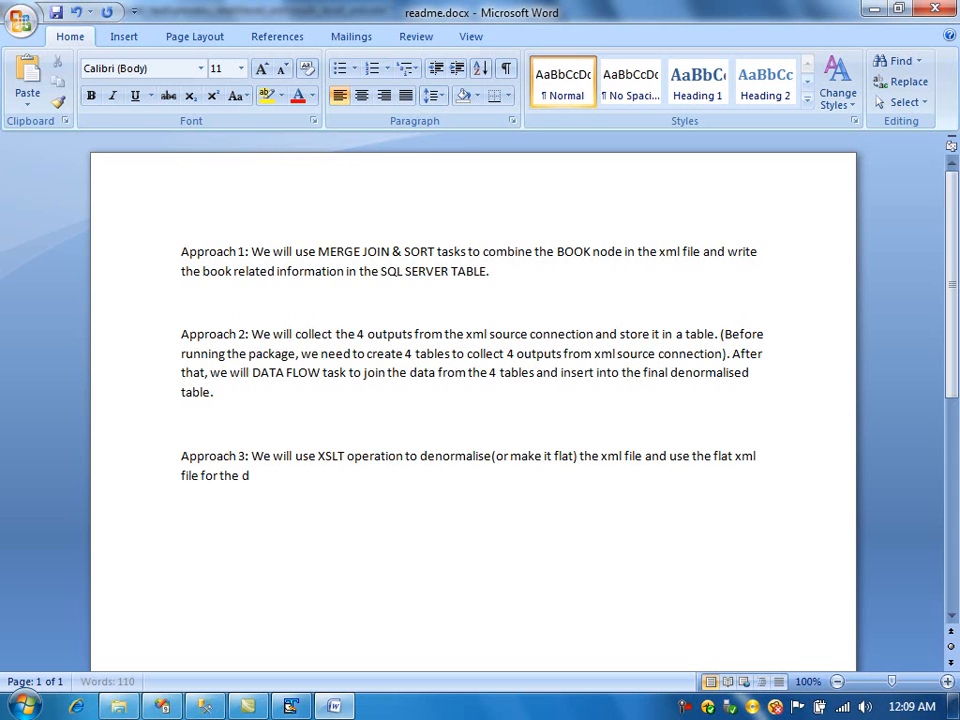
{"action": "type", "text": "ata flow task."}
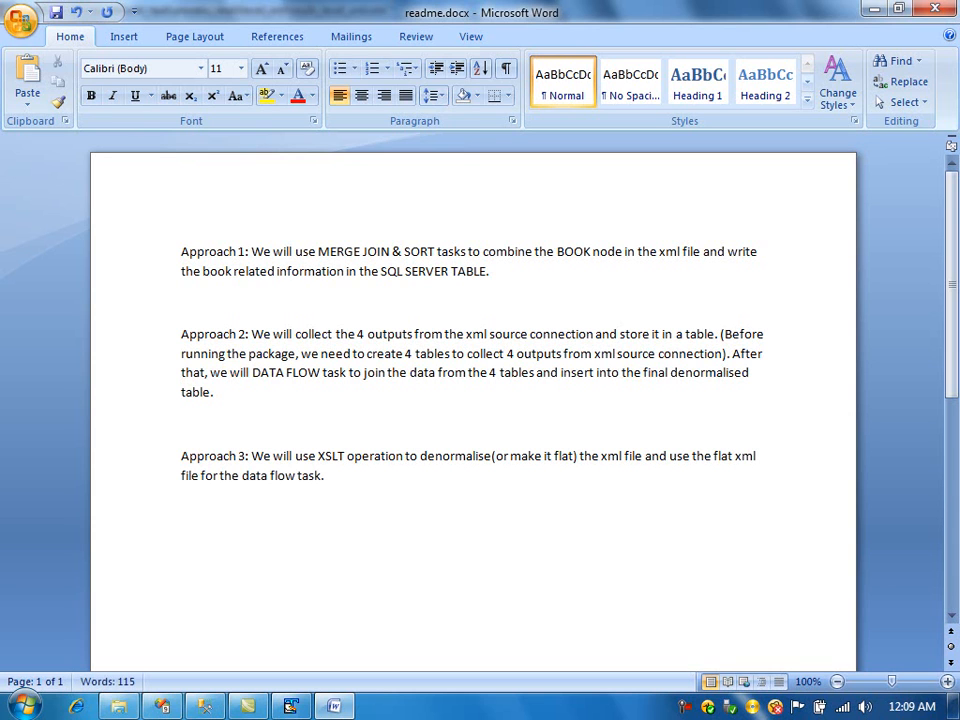
{"action": "type", "text": " We will straight away load the"}
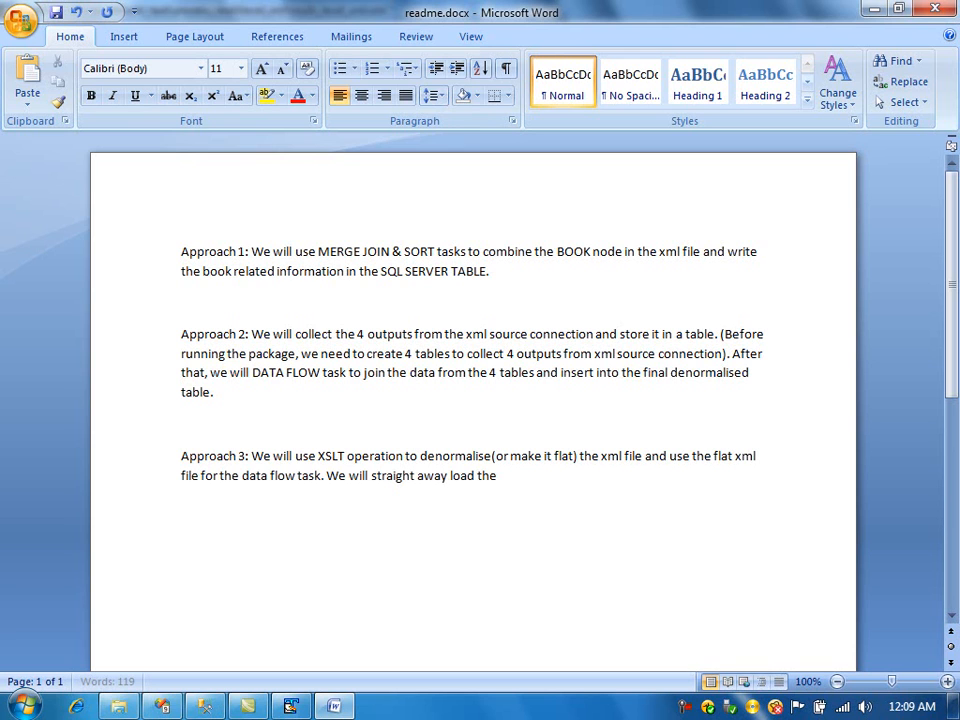
{"action": "type", "text": " flat xml file tin"}
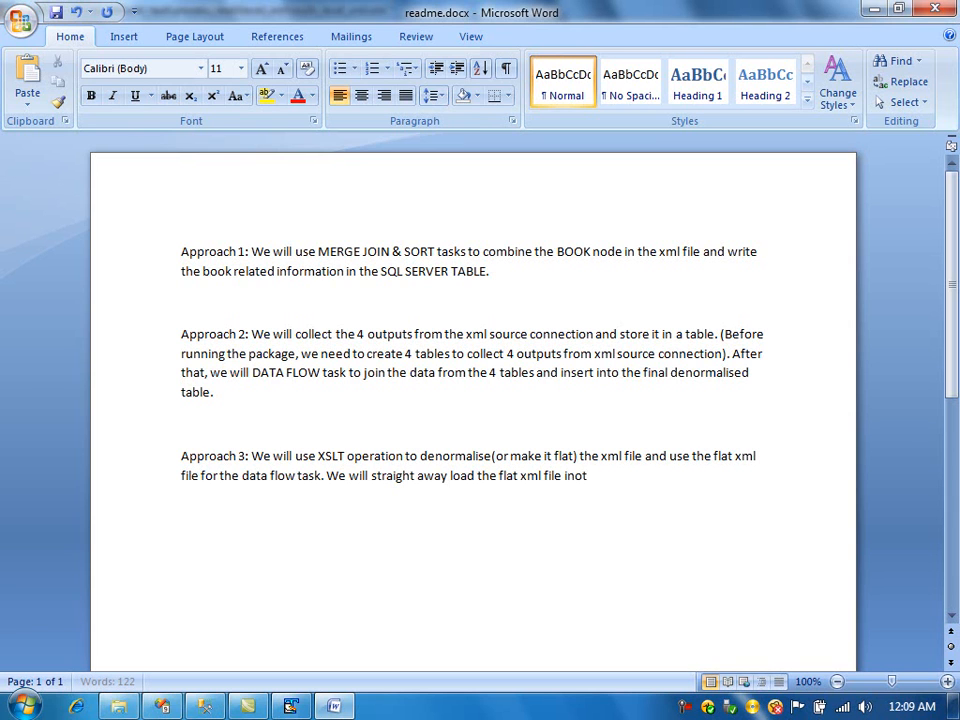
{"action": "type", "text": "o the table"}
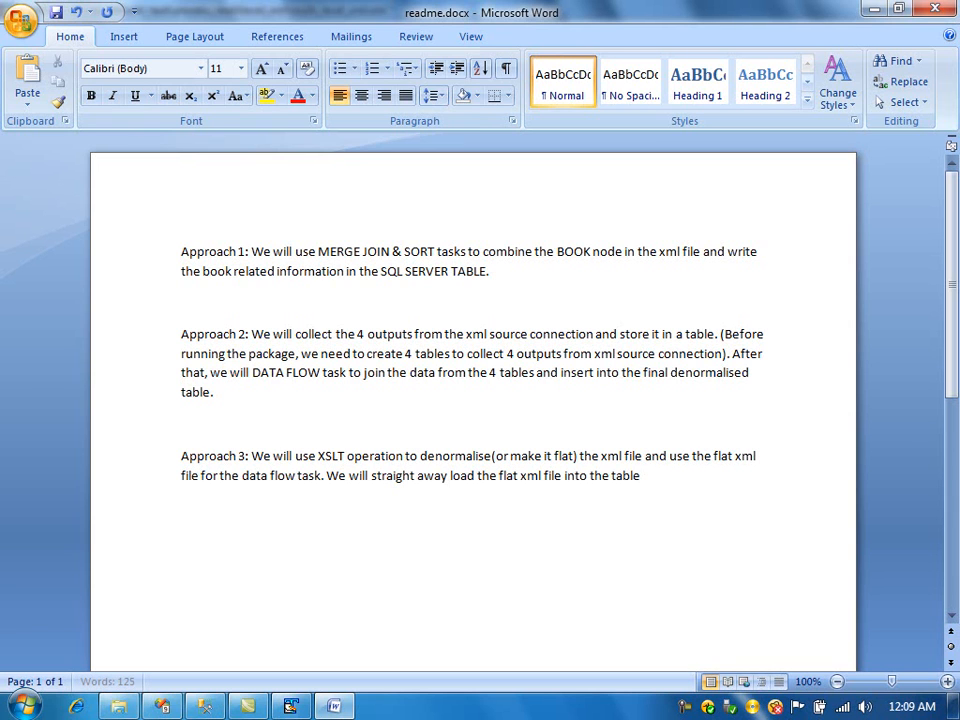
{"action": "type", "text": ". This woul"}
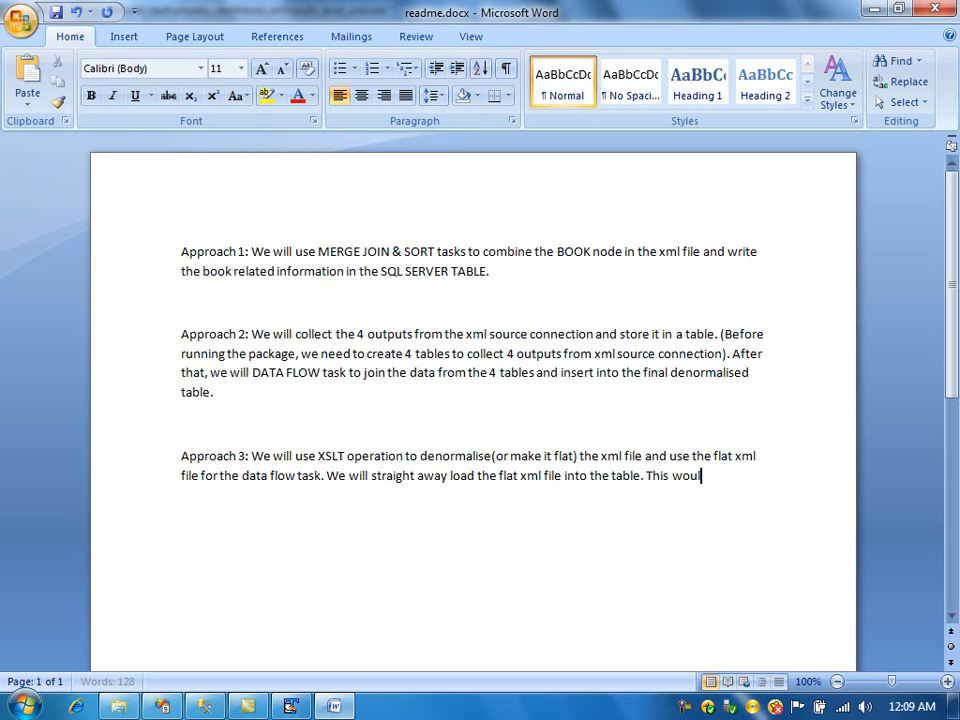
{"action": "type", "text": "d be f"}
{"action": "type", "text": "aster."}
{"action": "type", "text": " This is bett"}
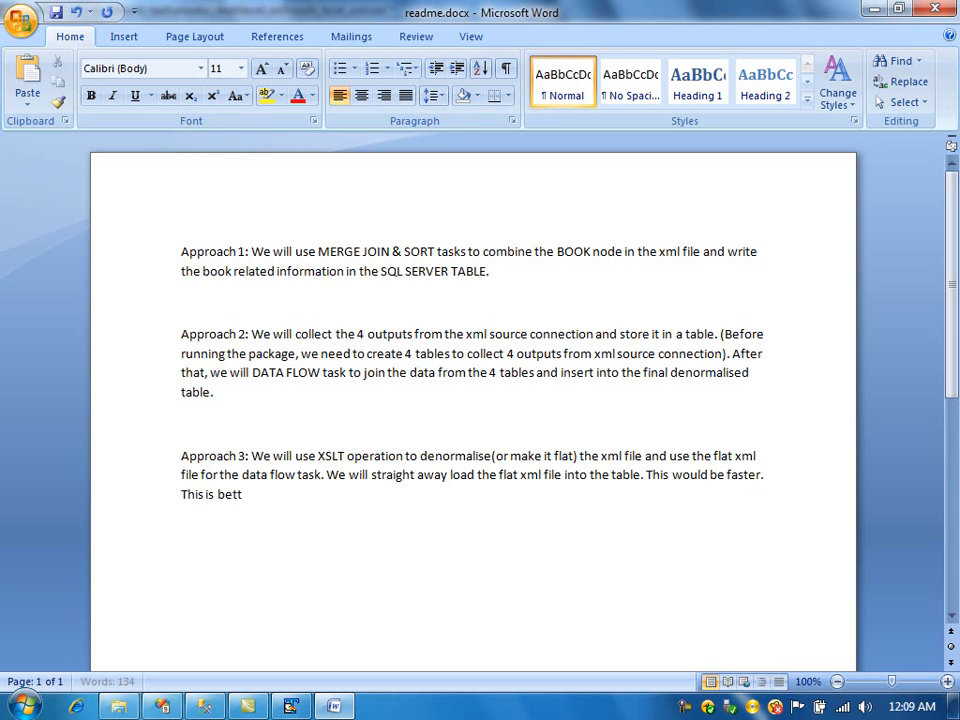
{"action": "type", "text": "er than above 2 ap"}
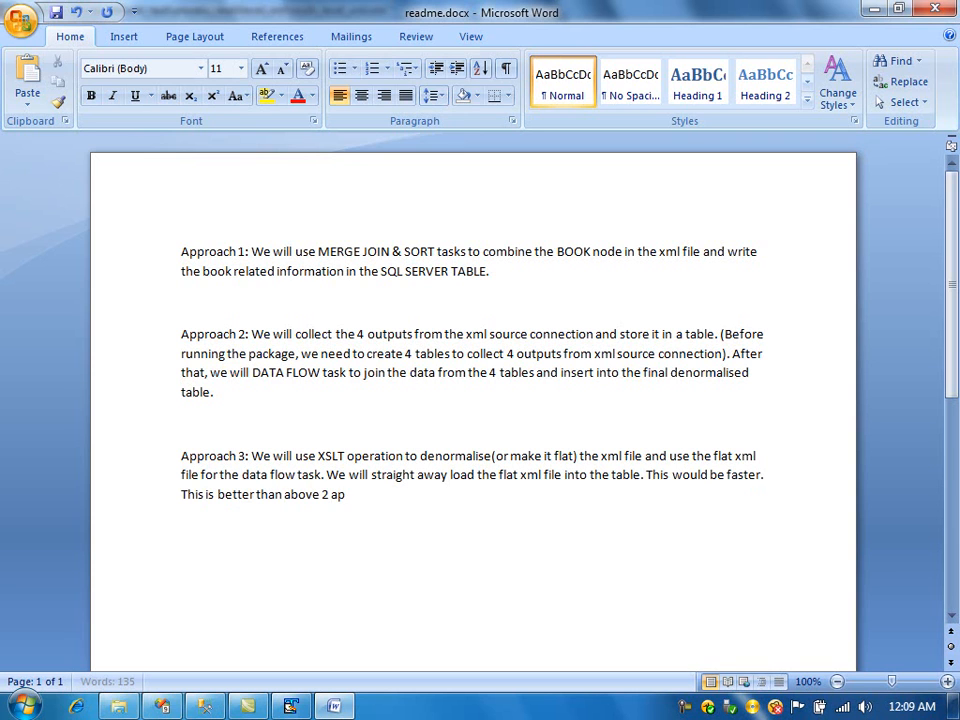
- Continue the paragraph with 'We will straight away load the flat xml file into the table. This would be faster. This is better than above 2 approaches.'
{"action": "type", "text": "proaches."}
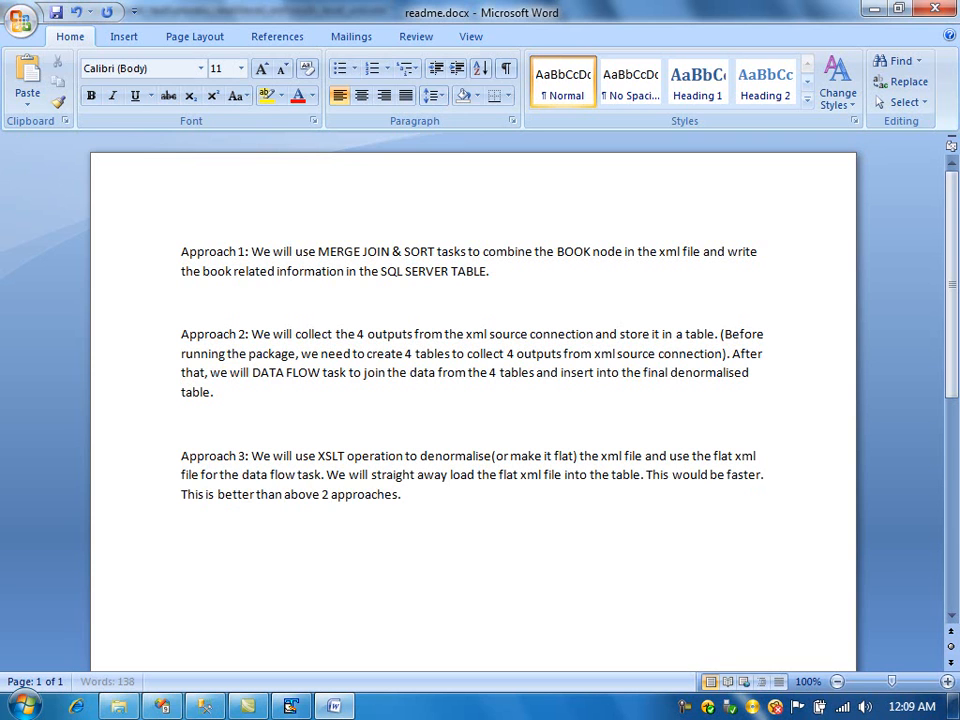
- Close approach_2_create_script.sql in TextPad and return to Visual Studio
{"action": "key", "text": "alt+Tab"}
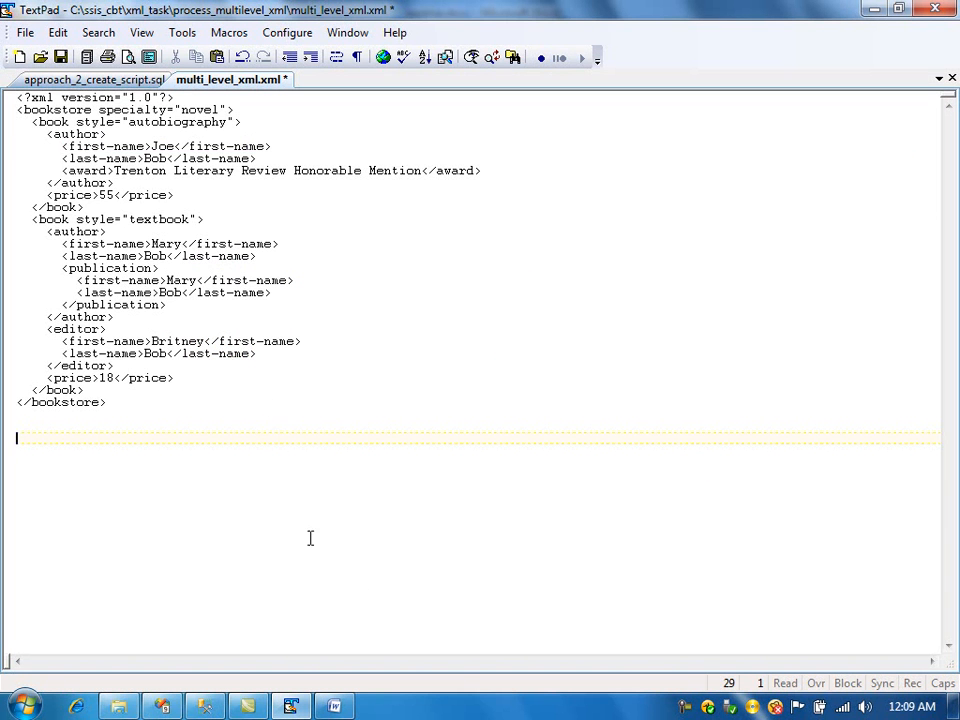
{"action": "left_click", "coordinate": [112, 80]}
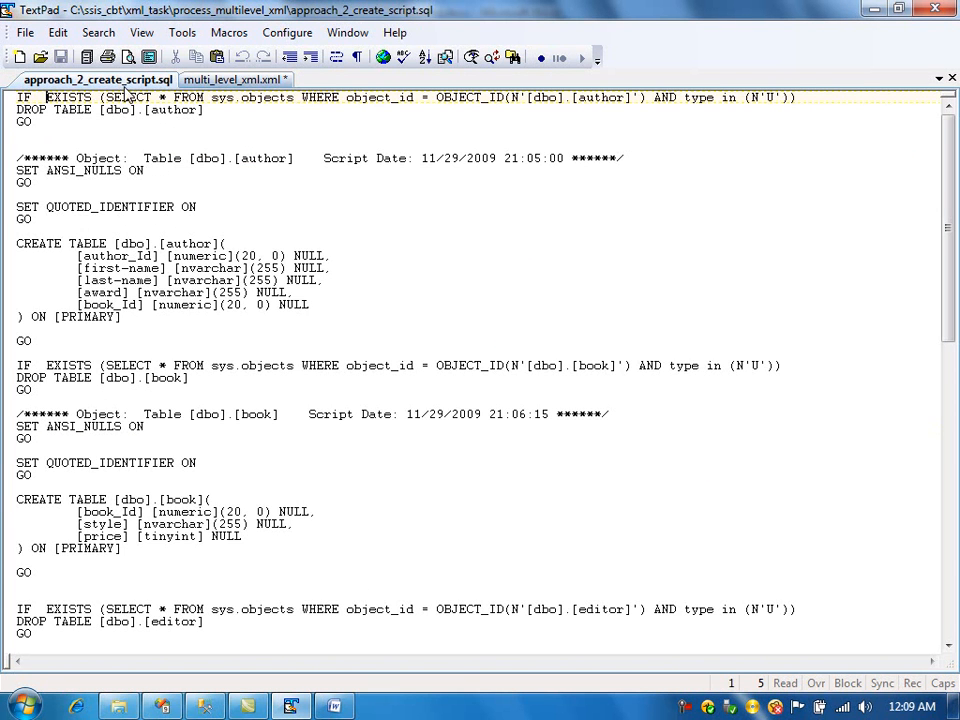
{"action": "left_click", "coordinate": [951, 79]}
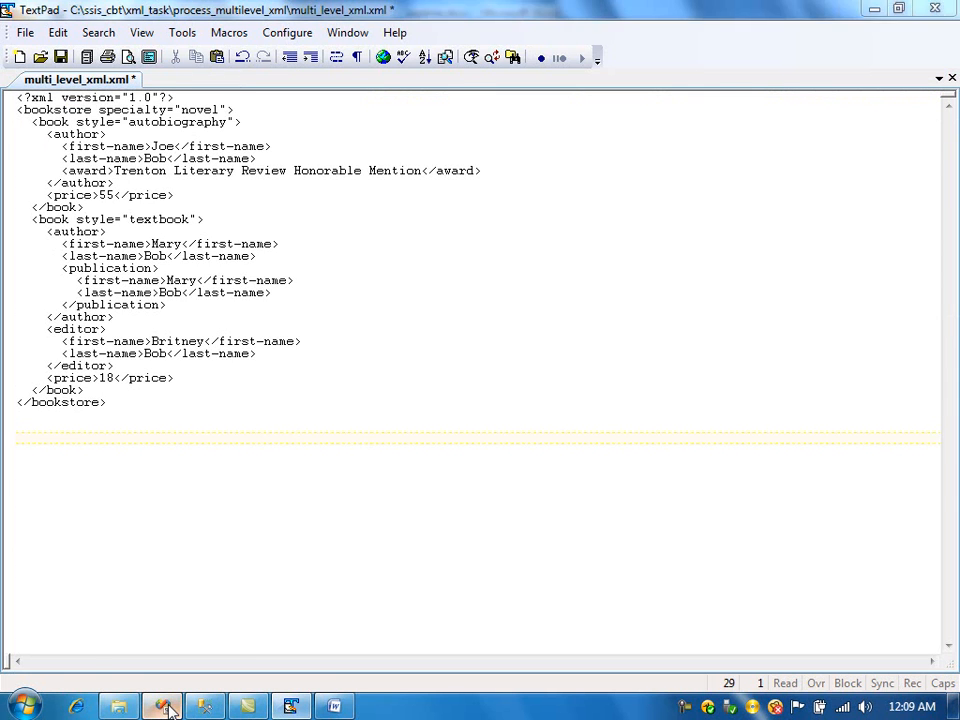
{"action": "left_click", "coordinate": [205, 706]}
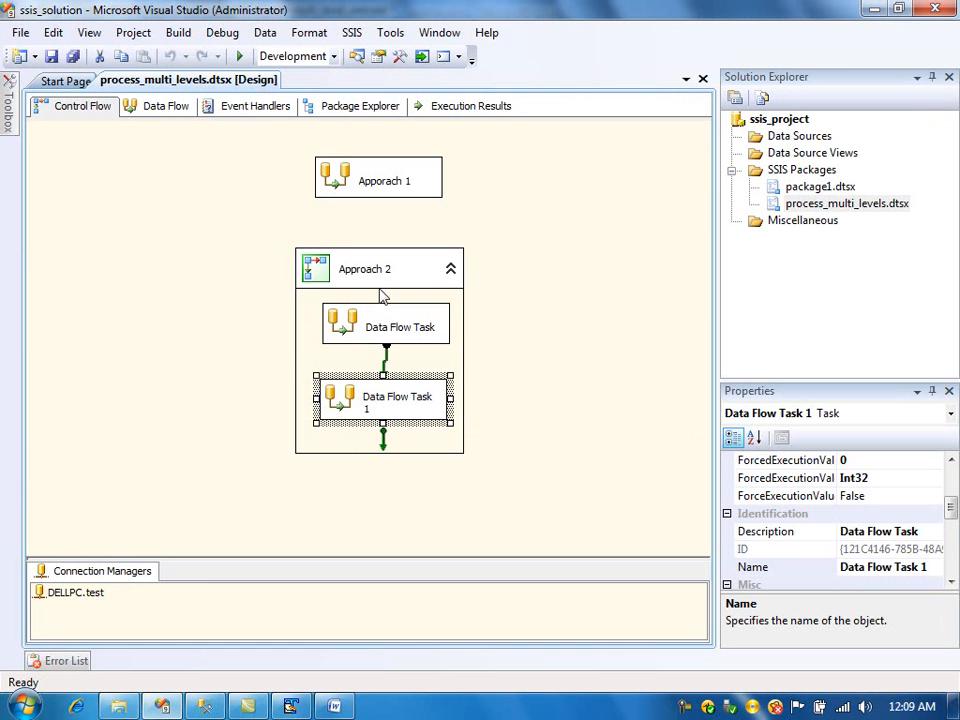
- Add an XML Task to the Control Flow below the Approach 2 container
{"action": "mouse_move", "coordinate": [5, 100]}
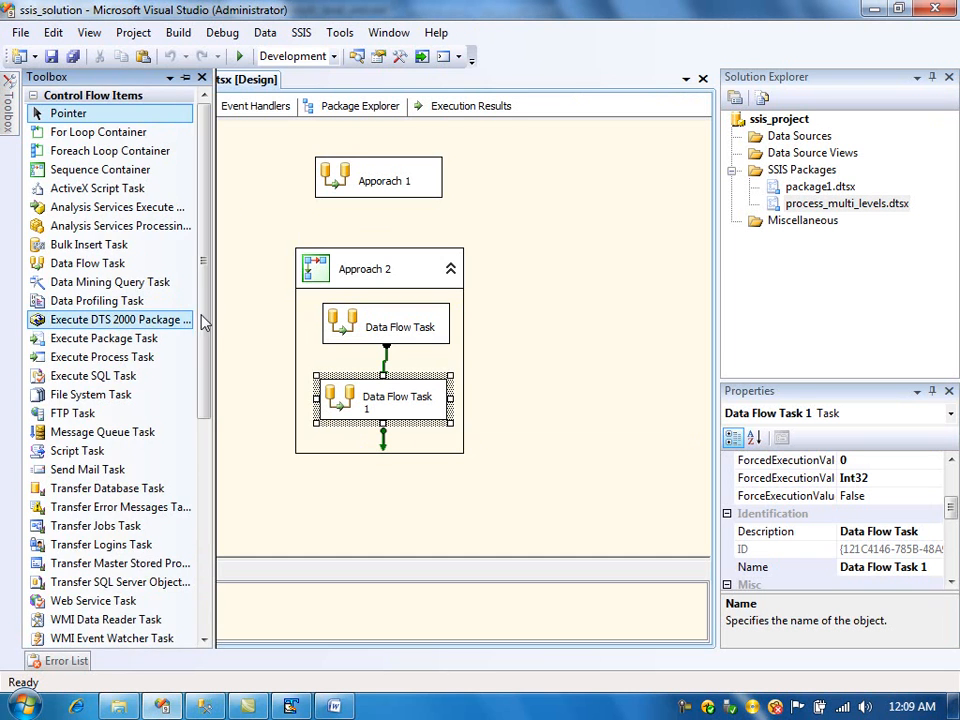
{"action": "left_click_drag", "start_coordinate": [206, 321], "coordinate": [210, 435]}
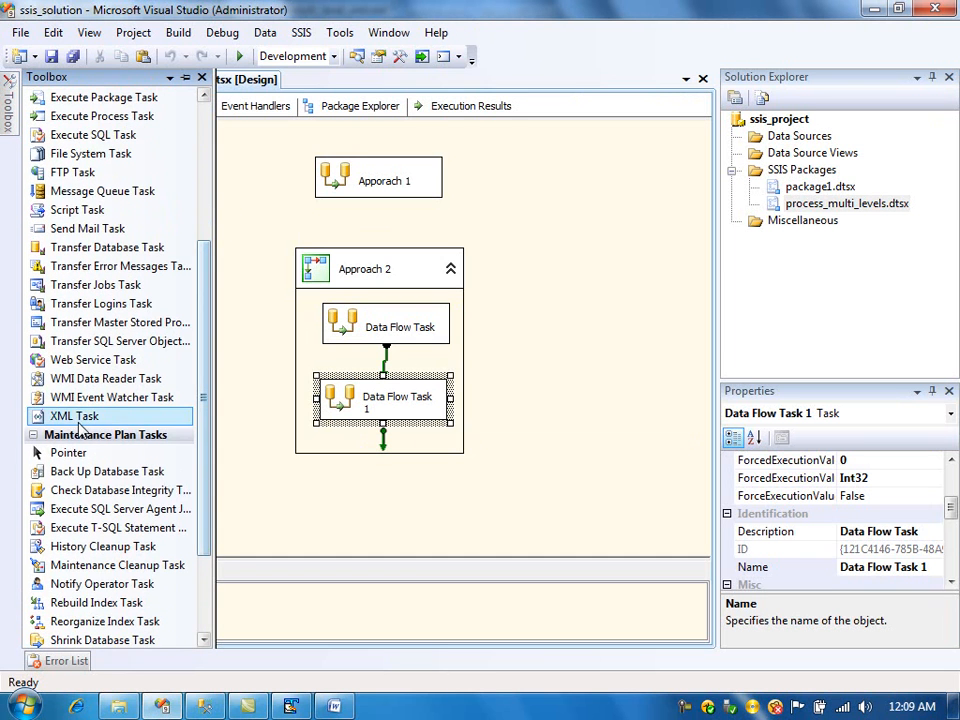
{"action": "left_click_drag", "start_coordinate": [70, 416], "coordinate": [327, 510]}
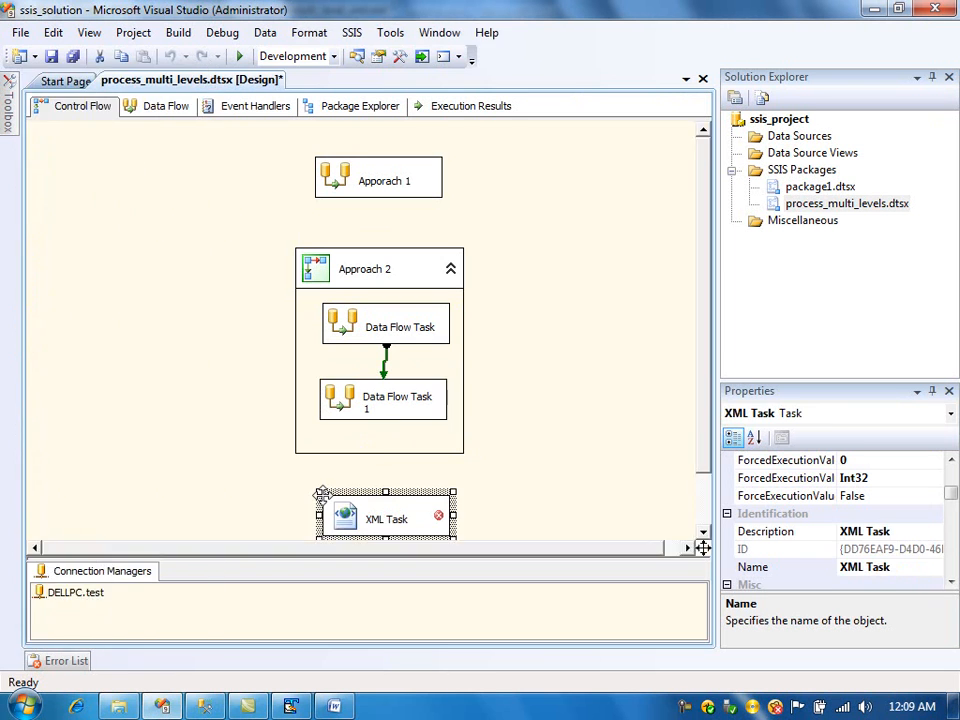
- Open the XML Task's editor and set its OperationType to XSLT
{"action": "scroll", "coordinate": [701, 528], "scroll_direction": "down", "scroll_amount": 2}
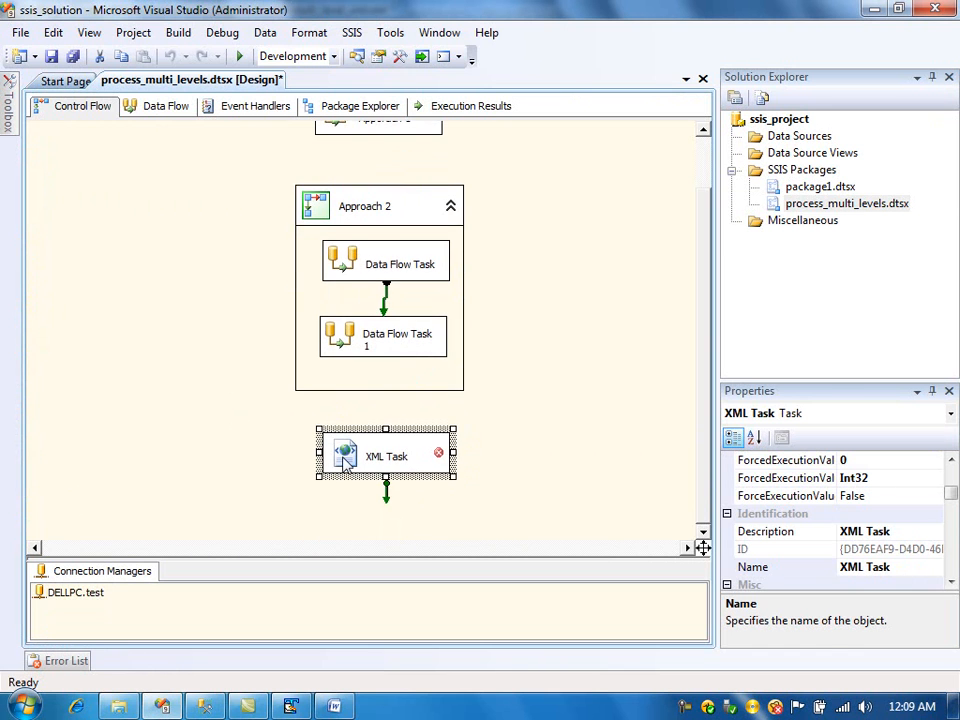
{"action": "key", "text": "Return"}
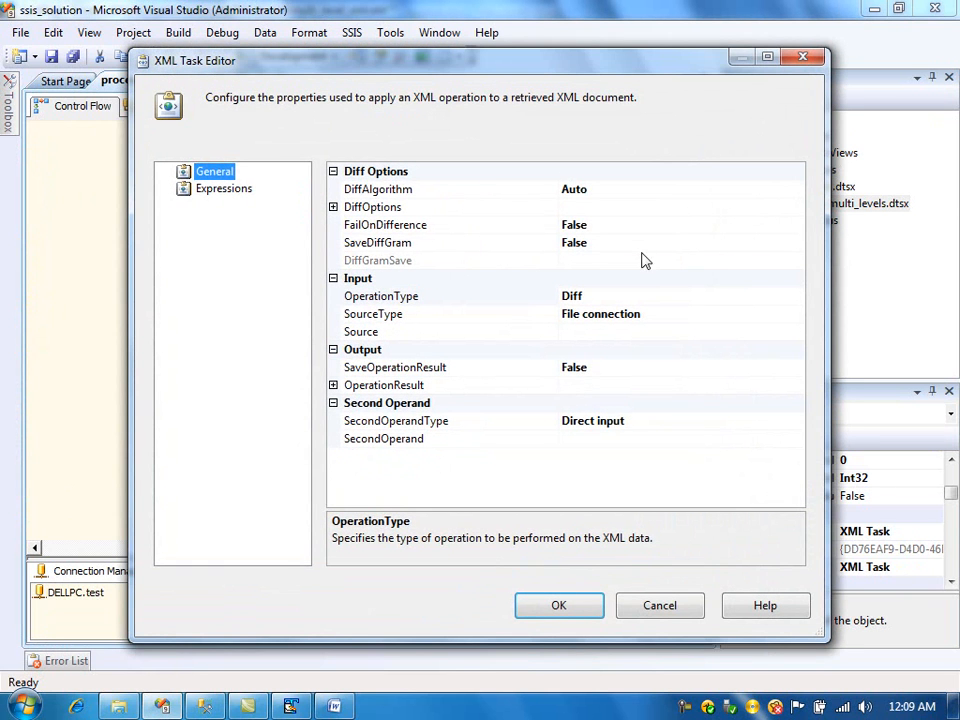
{"action": "left_click", "coordinate": [767, 296]}
{"action": "left_click", "coordinate": [797, 298]}
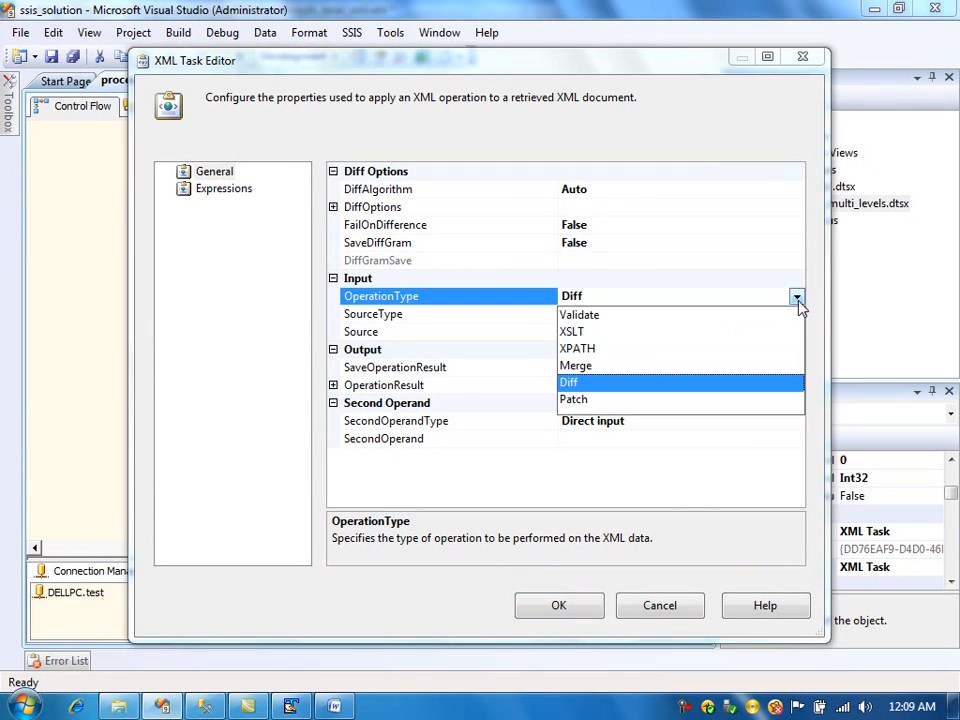
{"action": "left_click", "coordinate": [619, 335]}
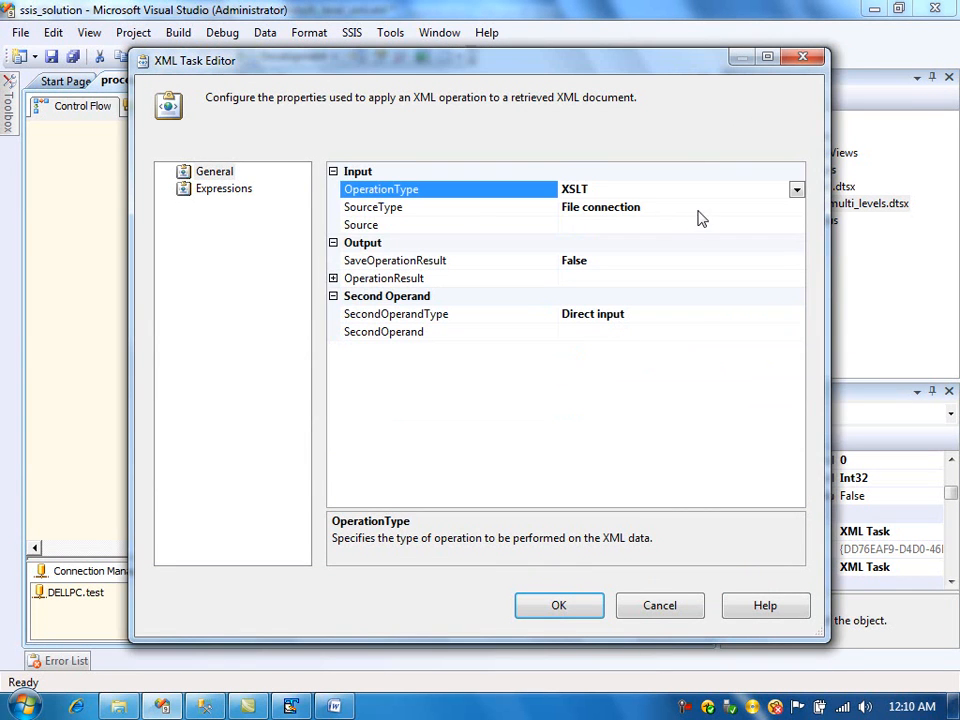
- Set the Source to a new file connection pointing to the existing file multi_level_xml.xml
{"action": "left_click", "coordinate": [700, 225]}
{"action": "left_click", "coordinate": [797, 227]}
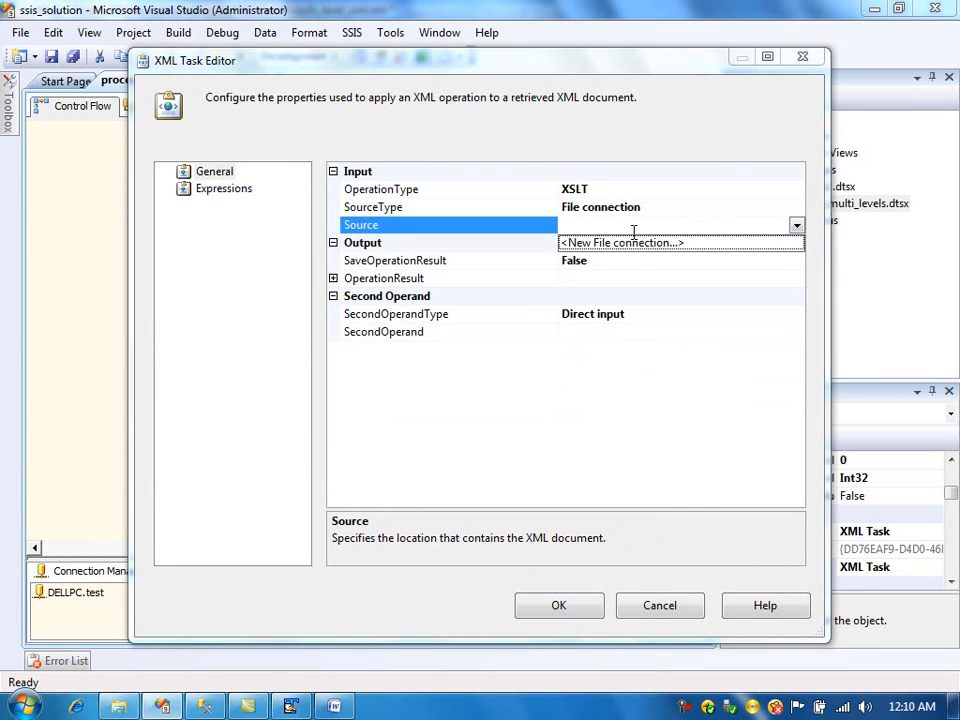
{"action": "left_click", "coordinate": [634, 251]}
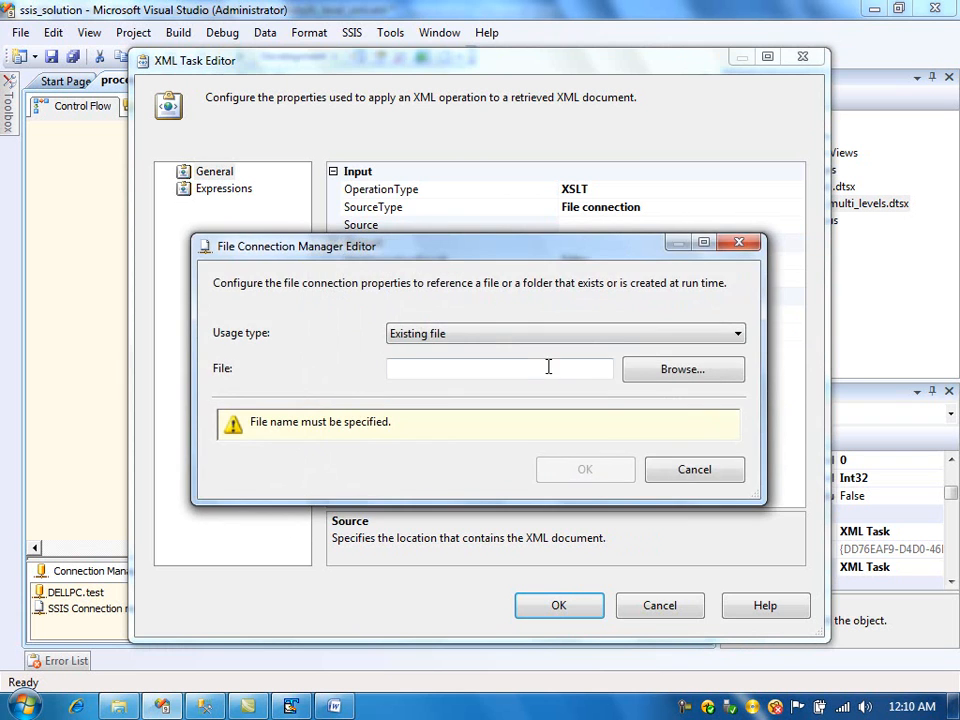
{"action": "left_click", "coordinate": [650, 369]}
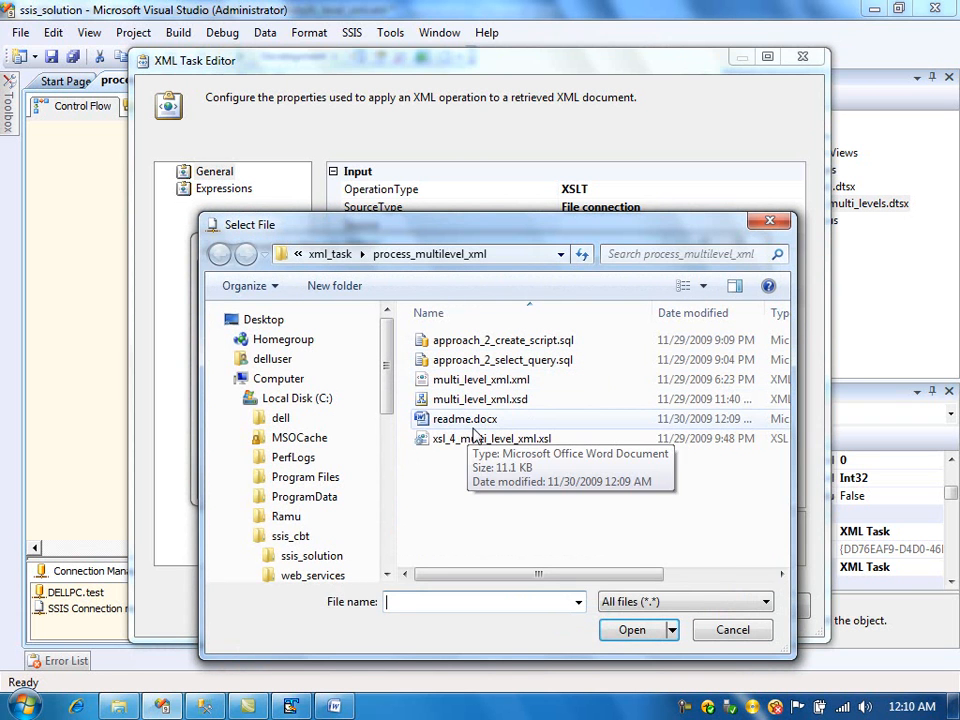
{"action": "left_click", "coordinate": [510, 384]}
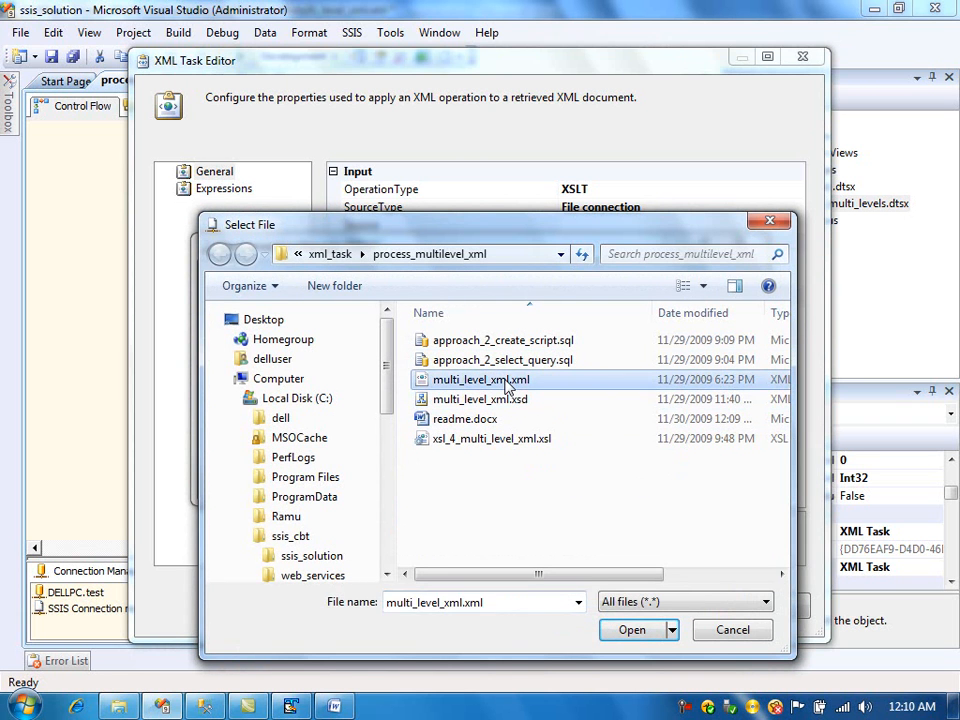
{"action": "left_click", "coordinate": [622, 632]}
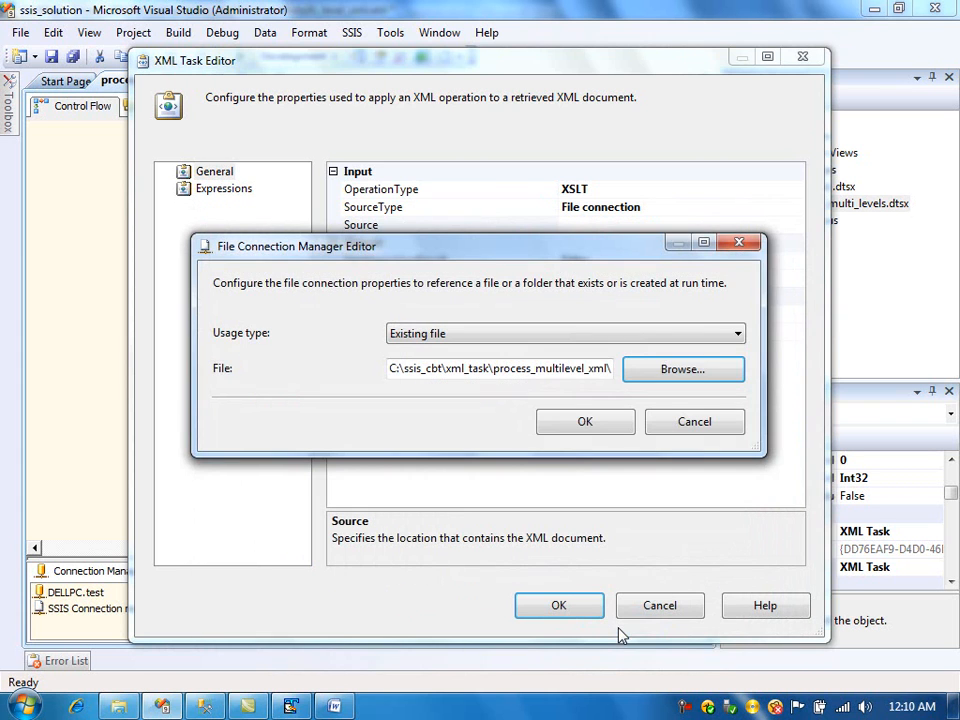
{"action": "left_click", "coordinate": [551, 426]}
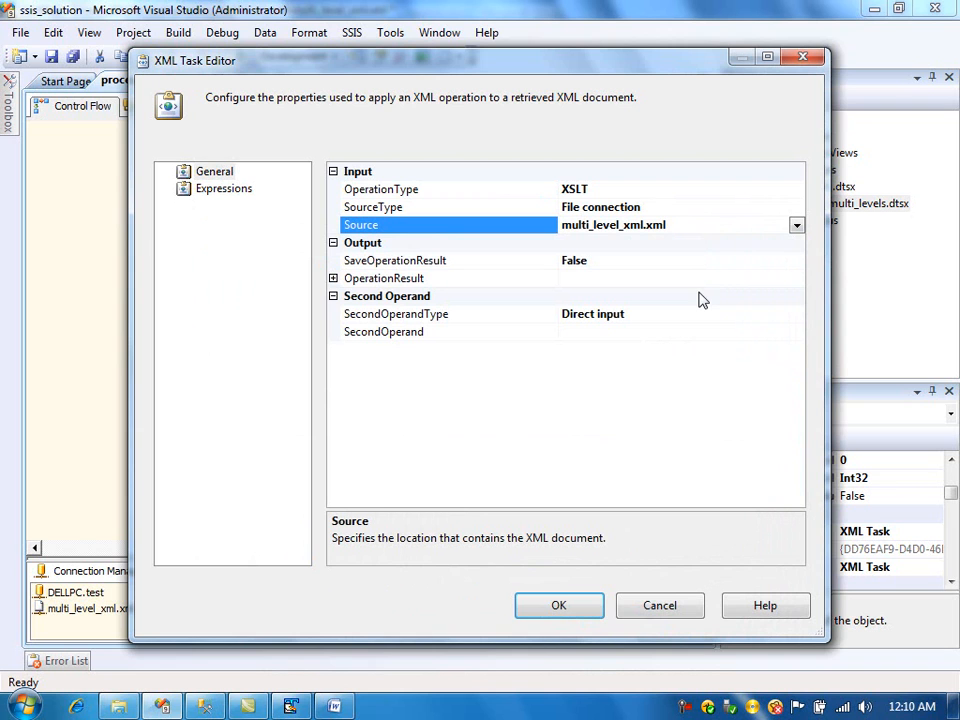
- Set the XML Task's SecondOperandType to File connection
{"action": "left_click", "coordinate": [666, 331]}
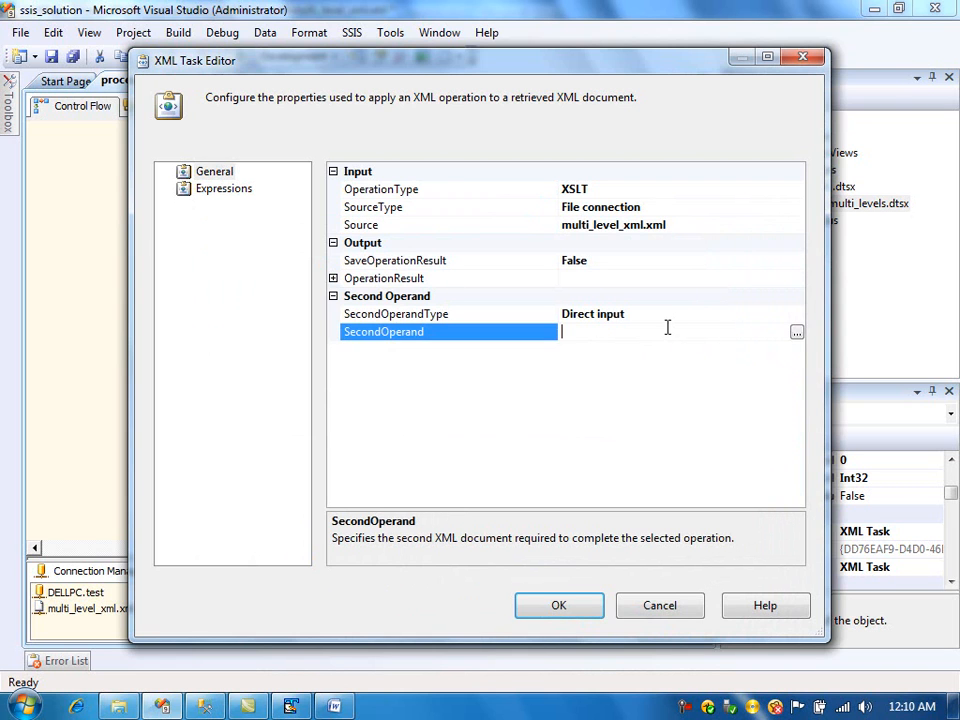
{"action": "left_click", "coordinate": [779, 316]}
{"action": "left_click", "coordinate": [797, 315]}
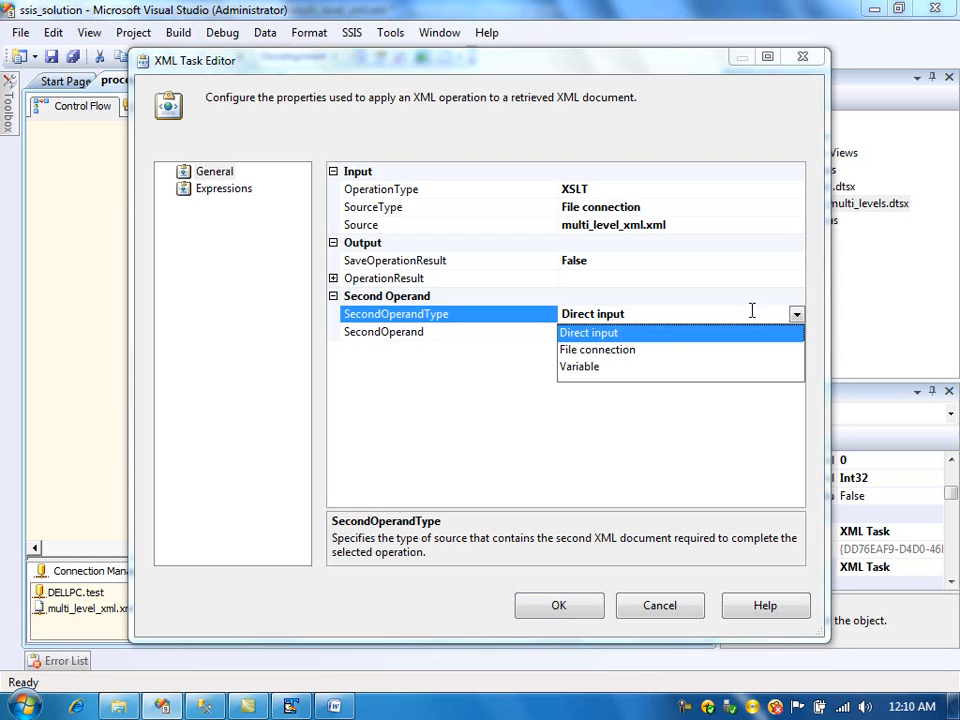
{"action": "left_click", "coordinate": [647, 352]}
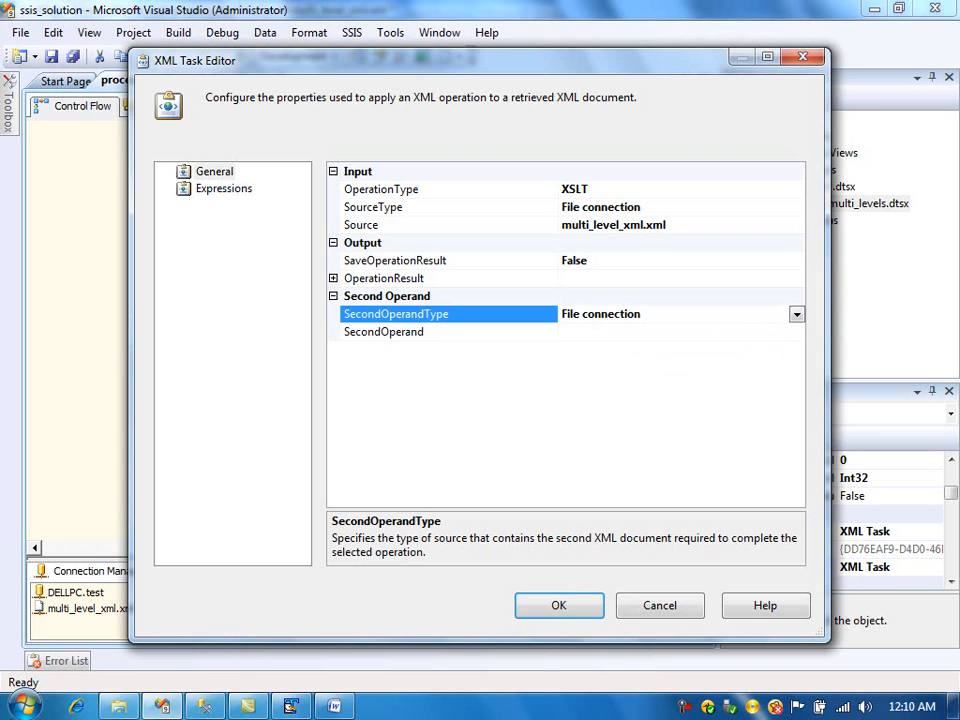
- Open xsl_4_multi_level_xml.xsl from the process_multilevel_xml folder in TextPad
{"action": "left_click", "coordinate": [120, 705]}
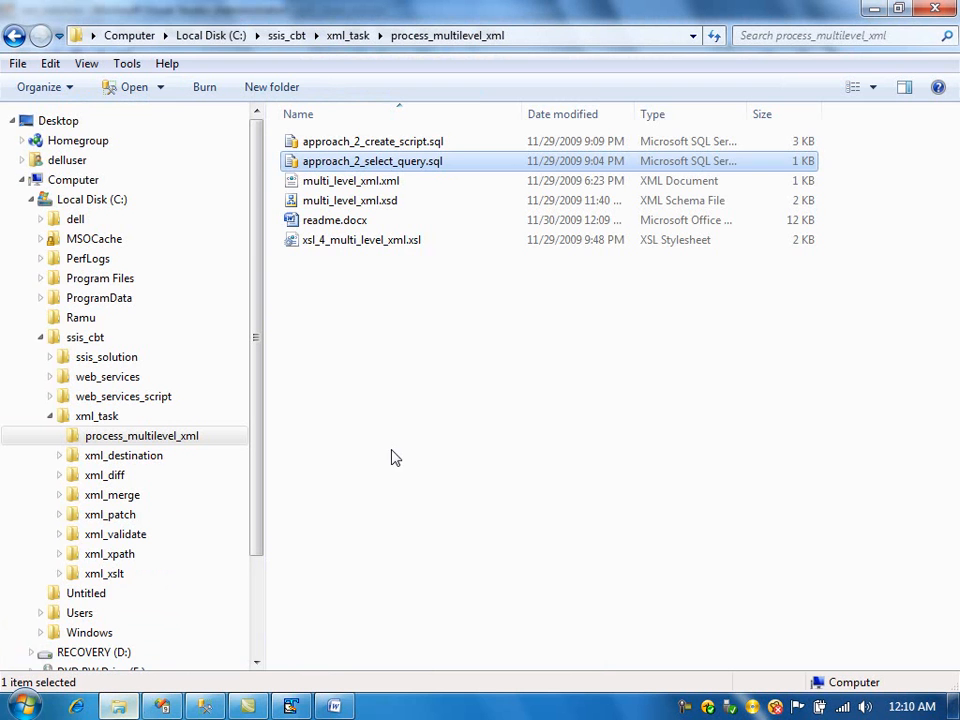
{"action": "right_click", "coordinate": [345, 248]}
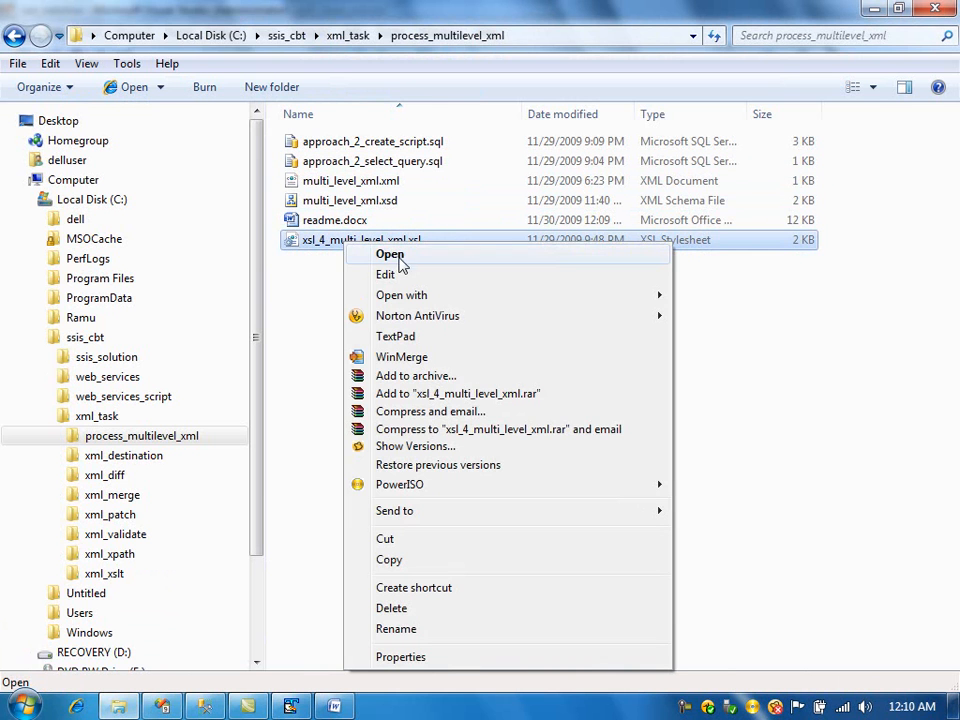
{"action": "left_click", "coordinate": [416, 336]}
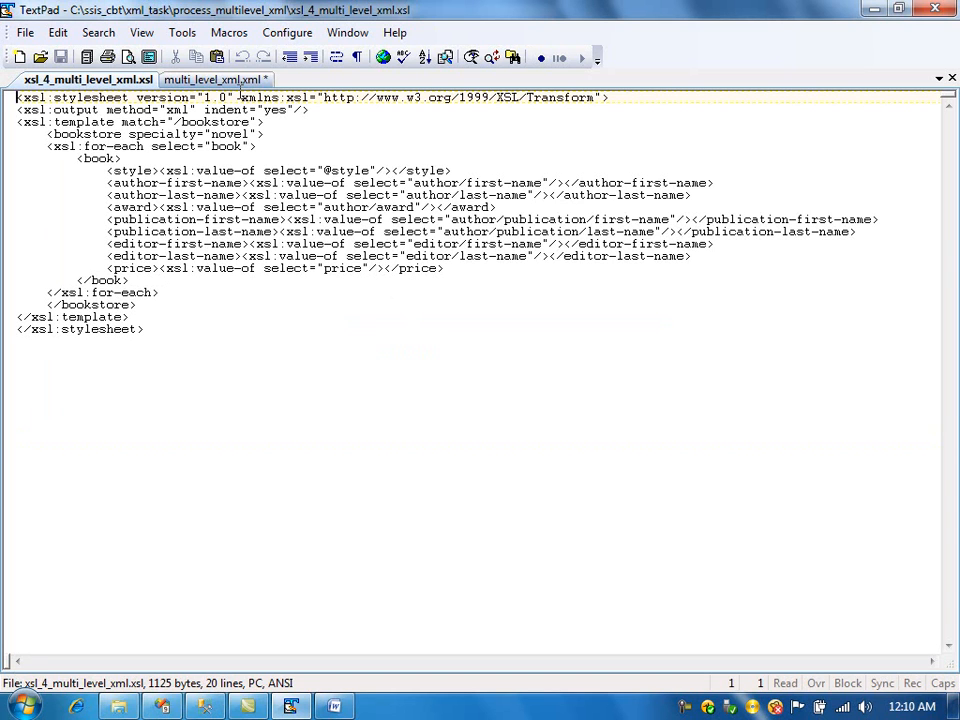
- Remove the trailing blank lines at the end of multi_level_xml.xml and save it
{"action": "left_click", "coordinate": [183, 78]}
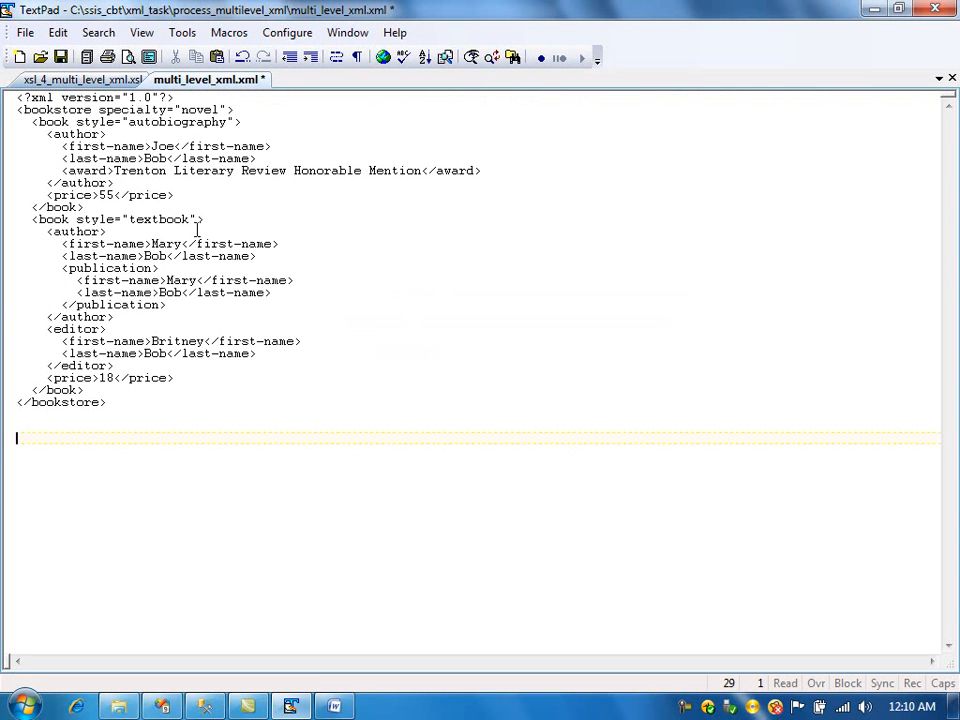
{"action": "key", "text": "ctrl+s"}
{"action": "key", "text": "BackSpace"}
{"action": "key", "text": "BackSpace"}
{"action": "key", "text": "BackSpace"}
{"action": "key", "text": "ctrl+s"}
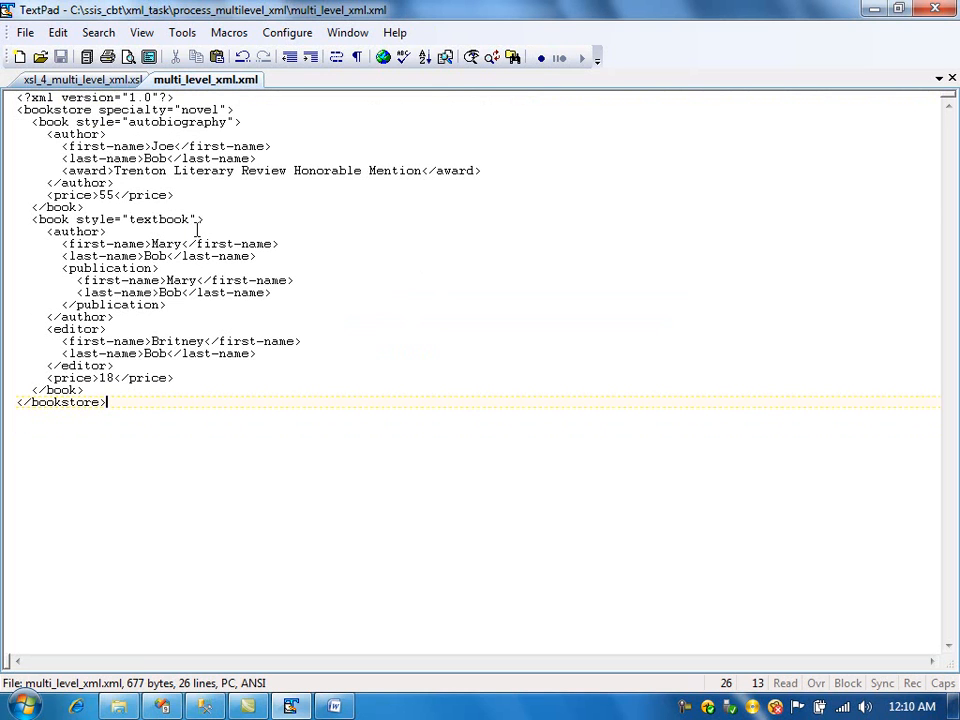
- Review the XSL stylesheet against the XML file, then return to Visual Studio
{"action": "left_click", "coordinate": [87, 76]}
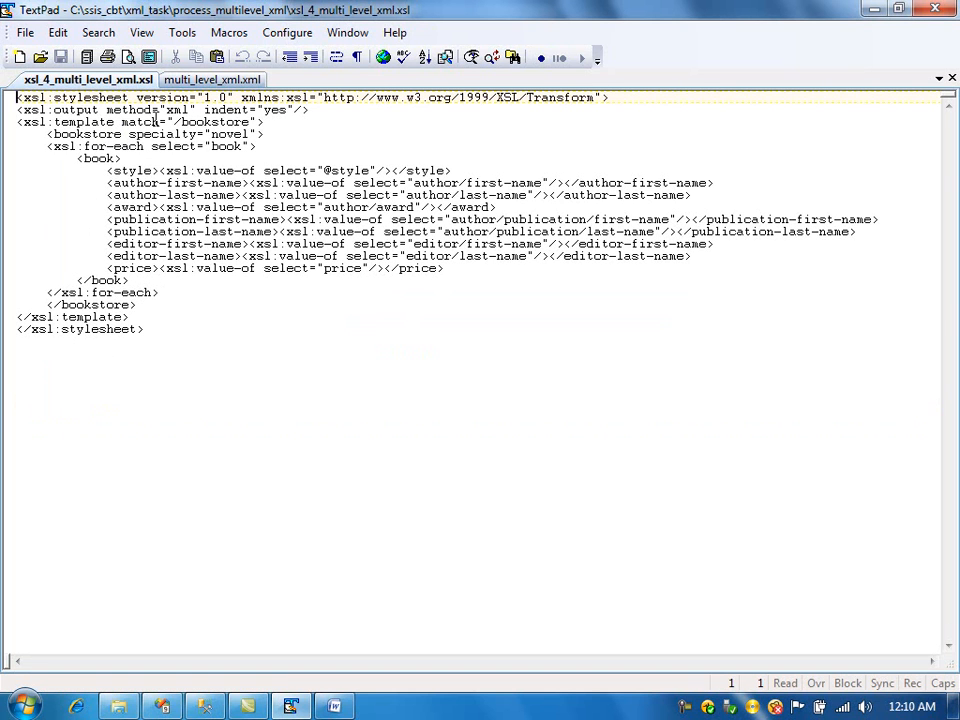
{"action": "left_click", "coordinate": [192, 82]}
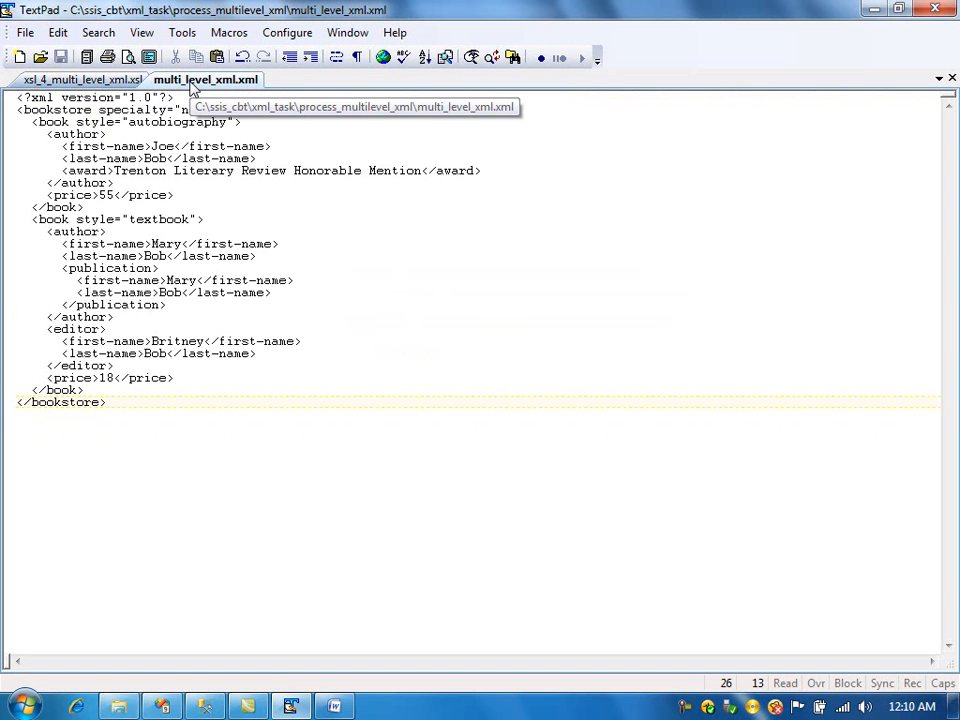
{"action": "left_click", "coordinate": [110, 80]}
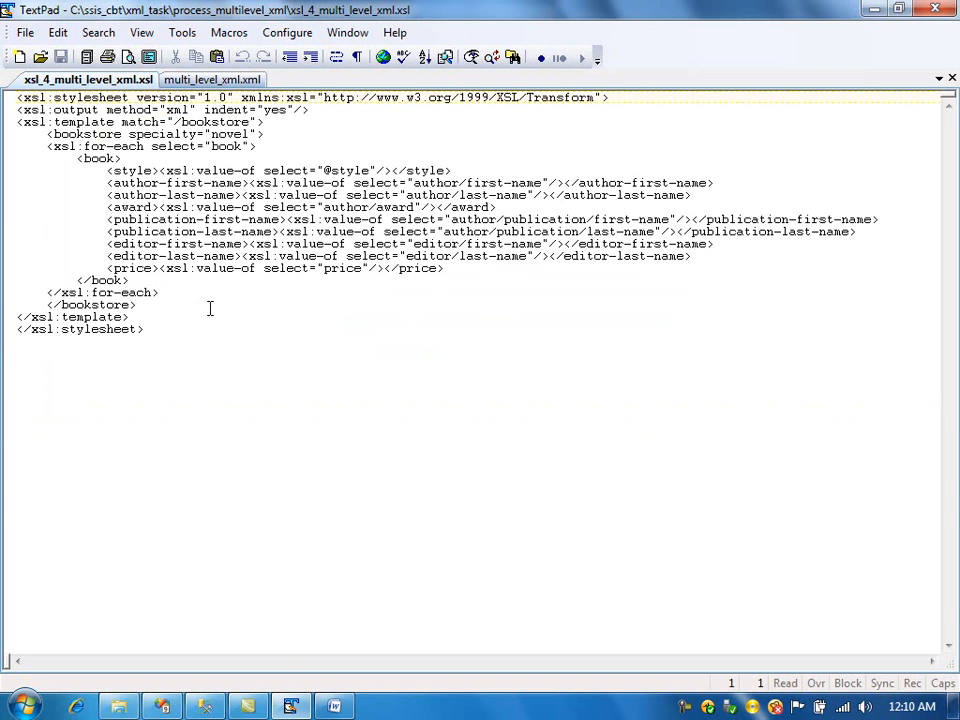
{"action": "mouse_move", "coordinate": [289, 702]}
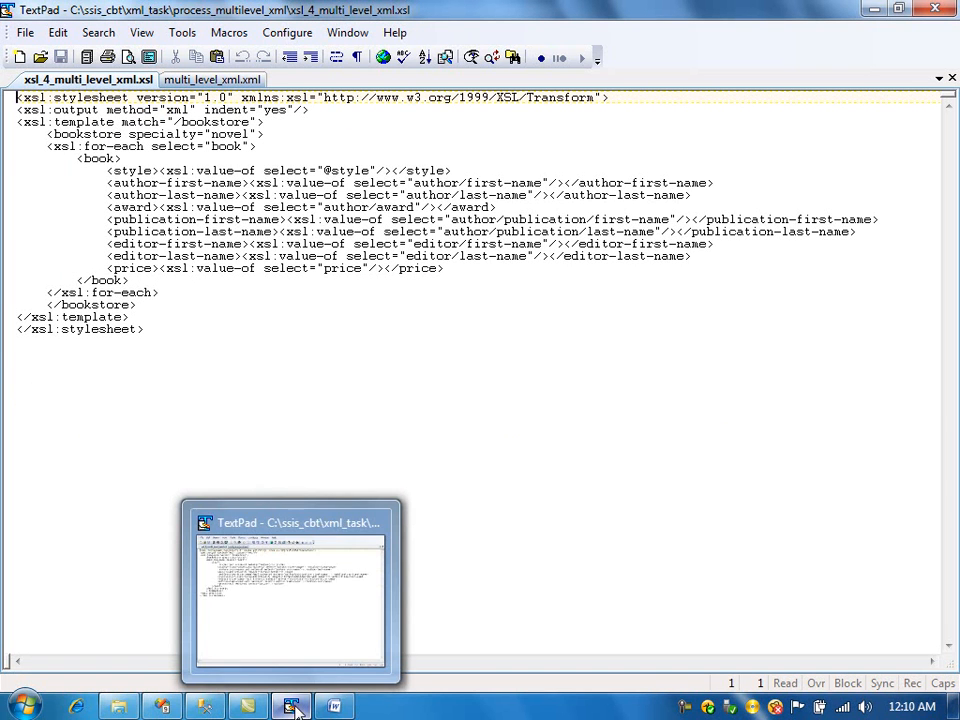
{"action": "left_click", "coordinate": [161, 705]}
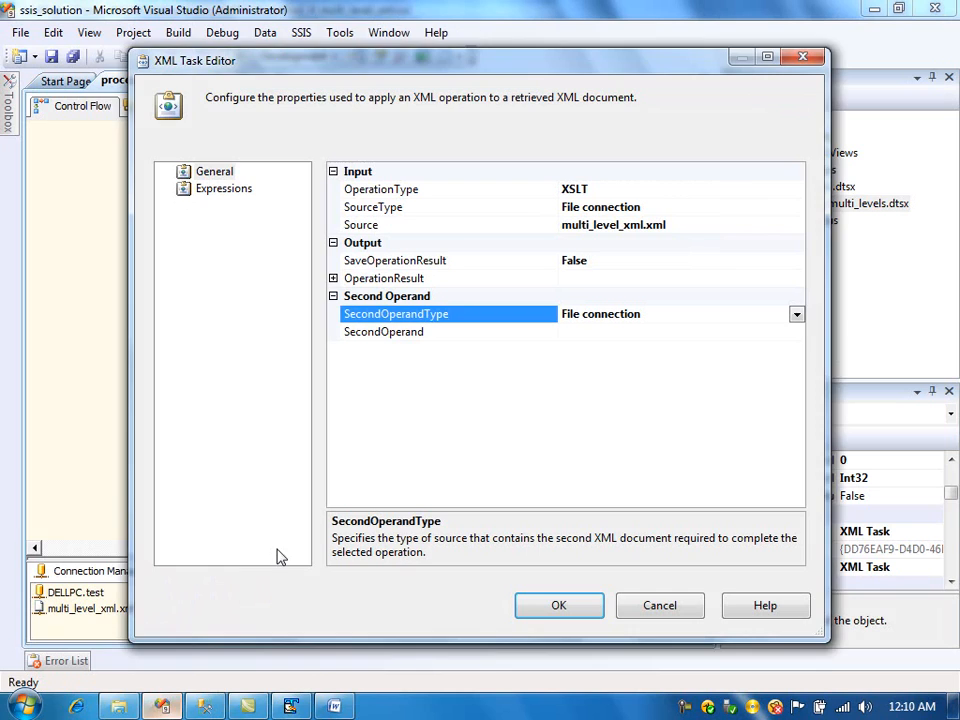
- Set the SecondOperand to a new file connection pointing to the existing file xsl_4_multi_level_xml.xsl
{"action": "left_click", "coordinate": [790, 333]}
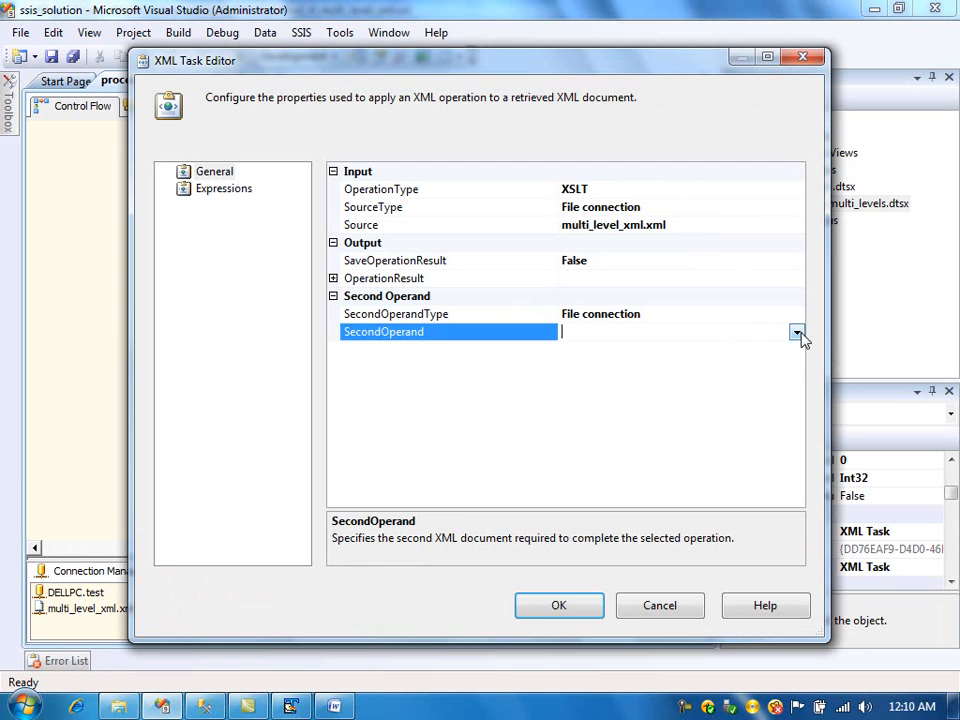
{"action": "left_click", "coordinate": [797, 332]}
{"action": "left_click", "coordinate": [658, 350]}
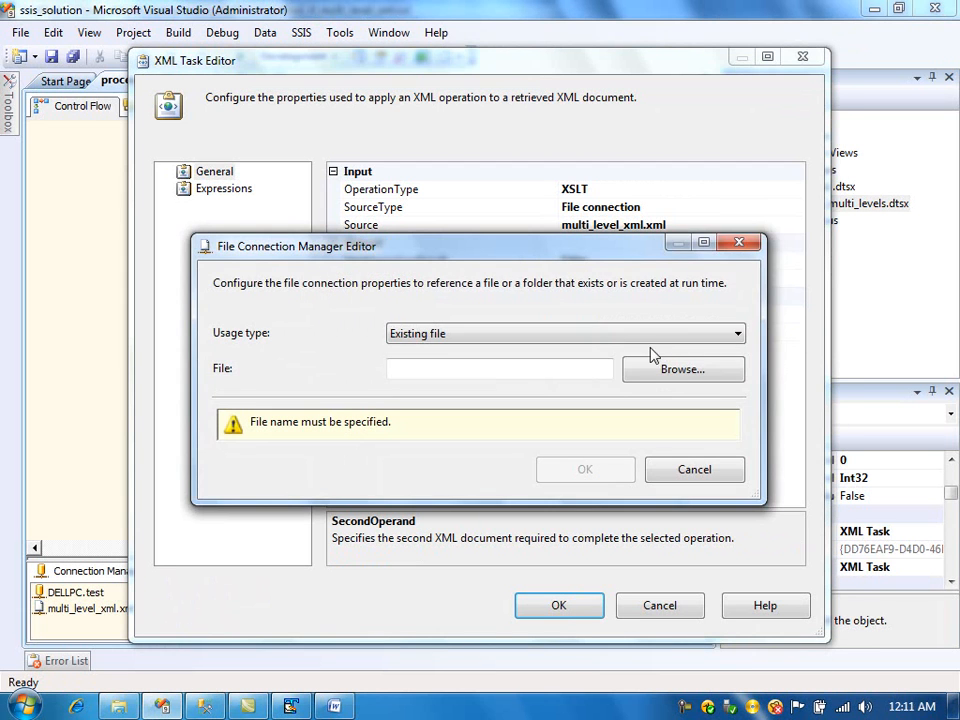
{"action": "left_click", "coordinate": [645, 369]}
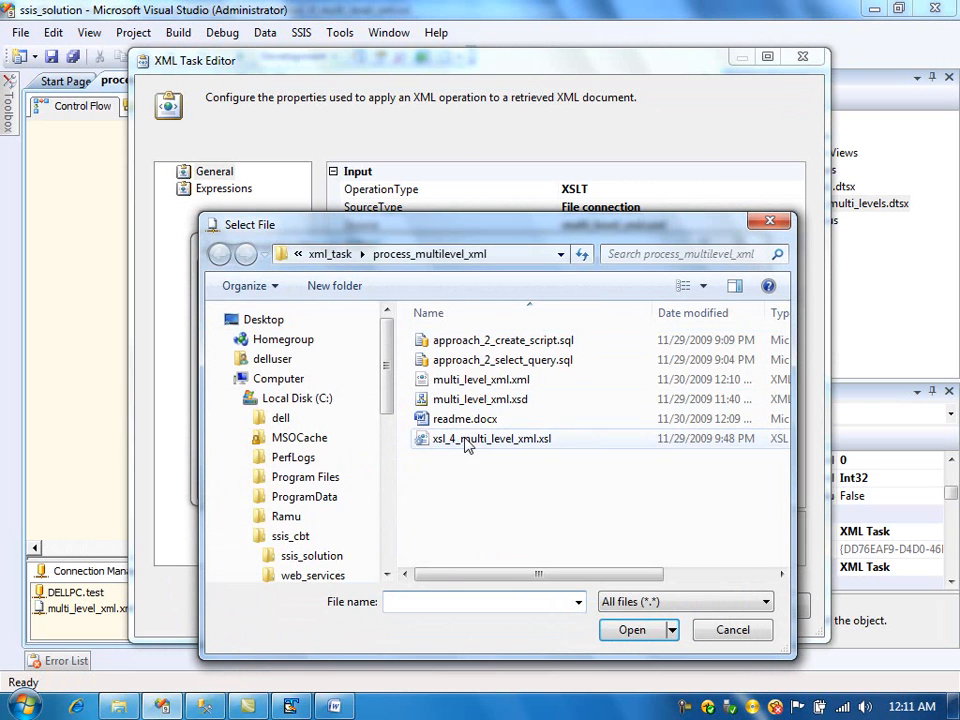
{"action": "left_click", "coordinate": [518, 447]}
{"action": "left_click", "coordinate": [632, 629]}
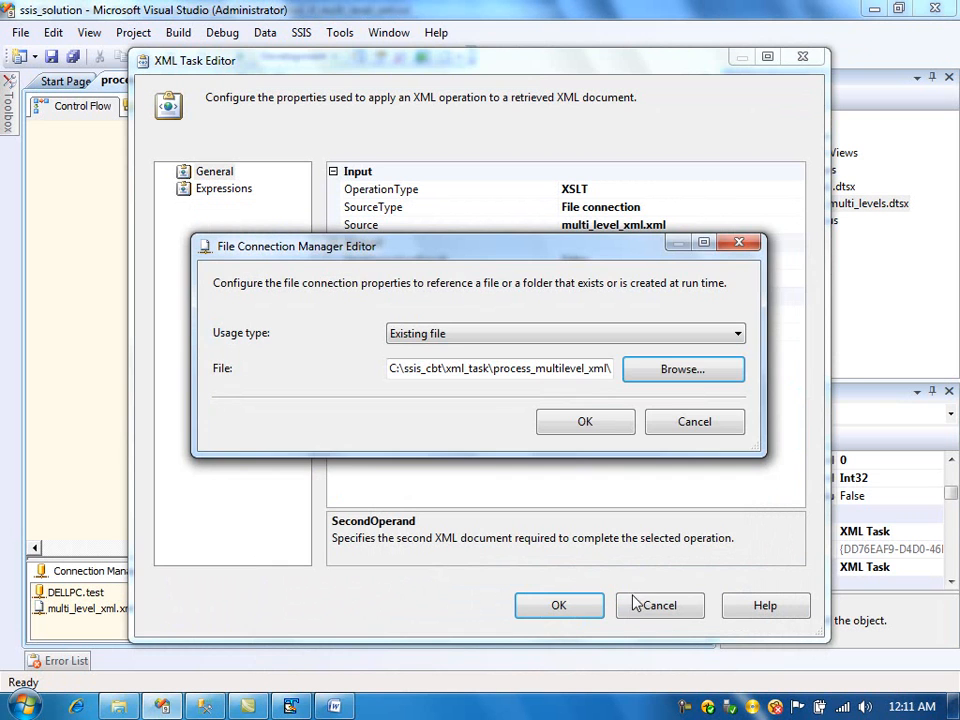
{"action": "left_click", "coordinate": [611, 430]}
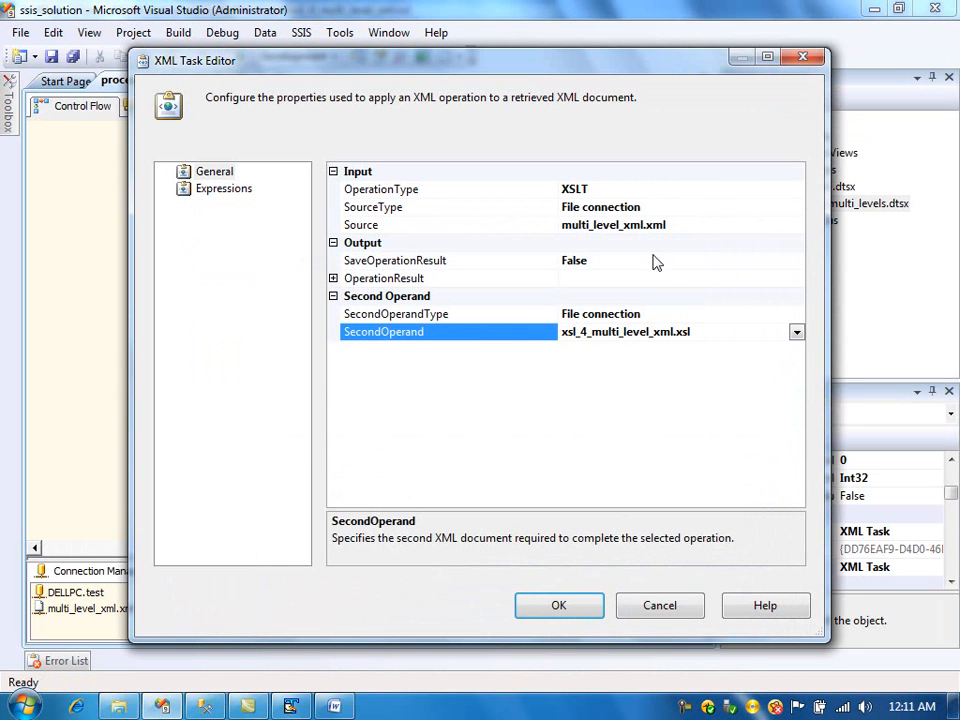
- Enable SaveOperationResult and set its Destination to a new Create file connection named denormalised_xmlfile.xml in process_multilevel_xml
{"action": "left_click", "coordinate": [333, 278]}
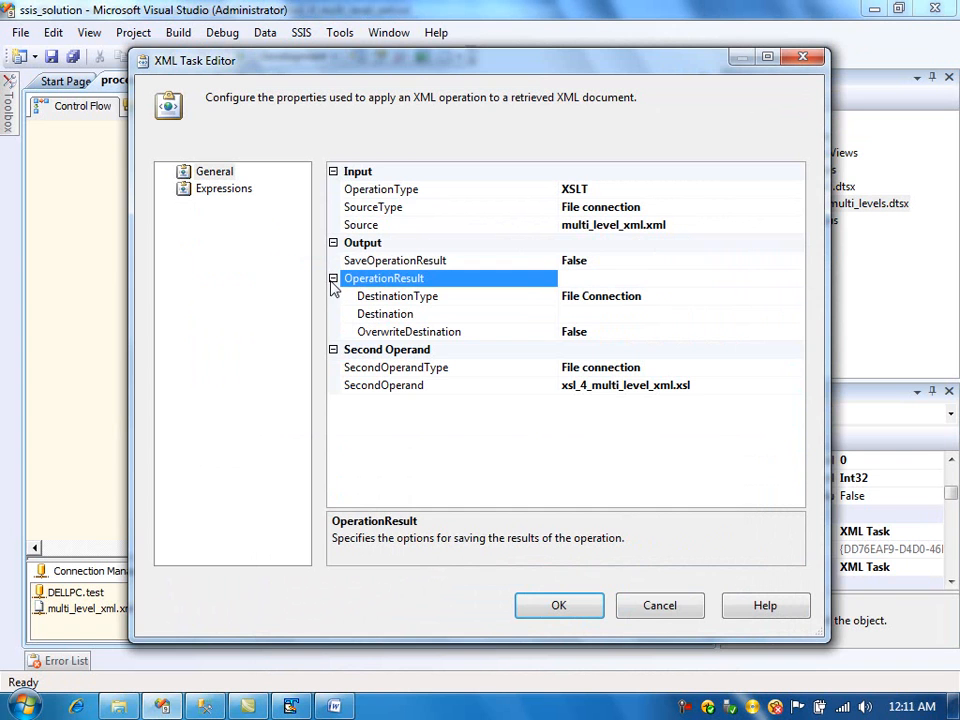
{"action": "double_click", "coordinate": [645, 262]}
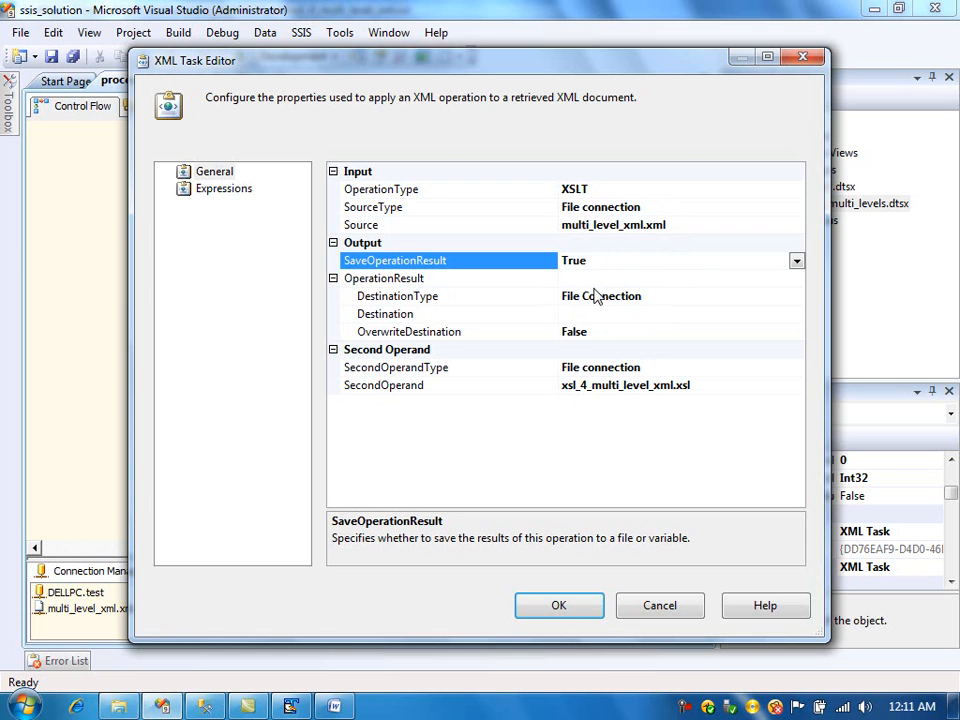
{"action": "left_click", "coordinate": [686, 313]}
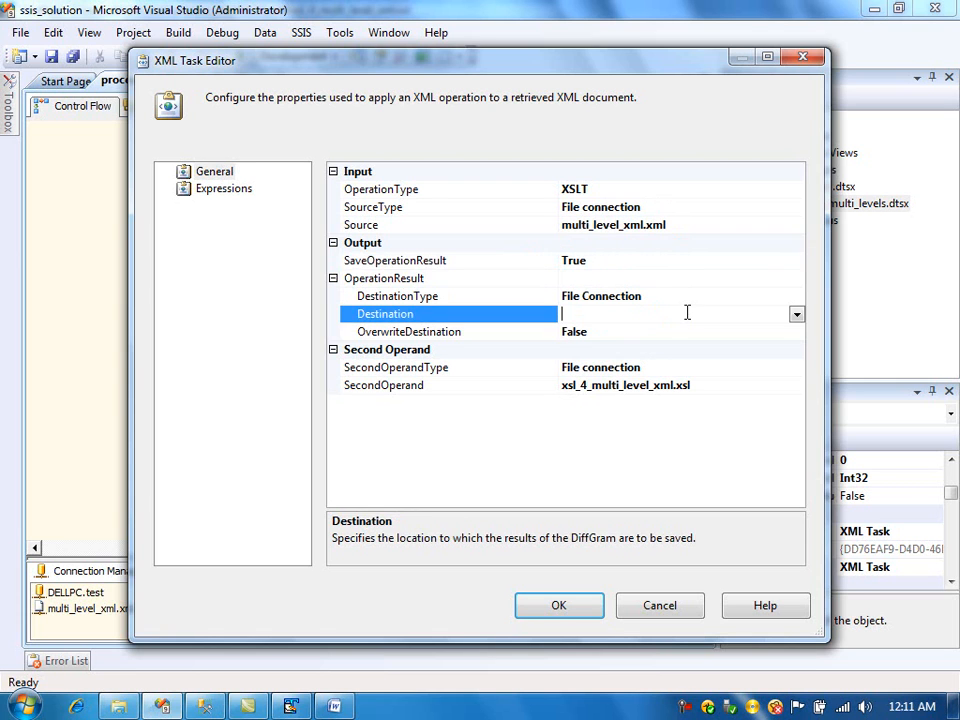
{"action": "left_click", "coordinate": [797, 316]}
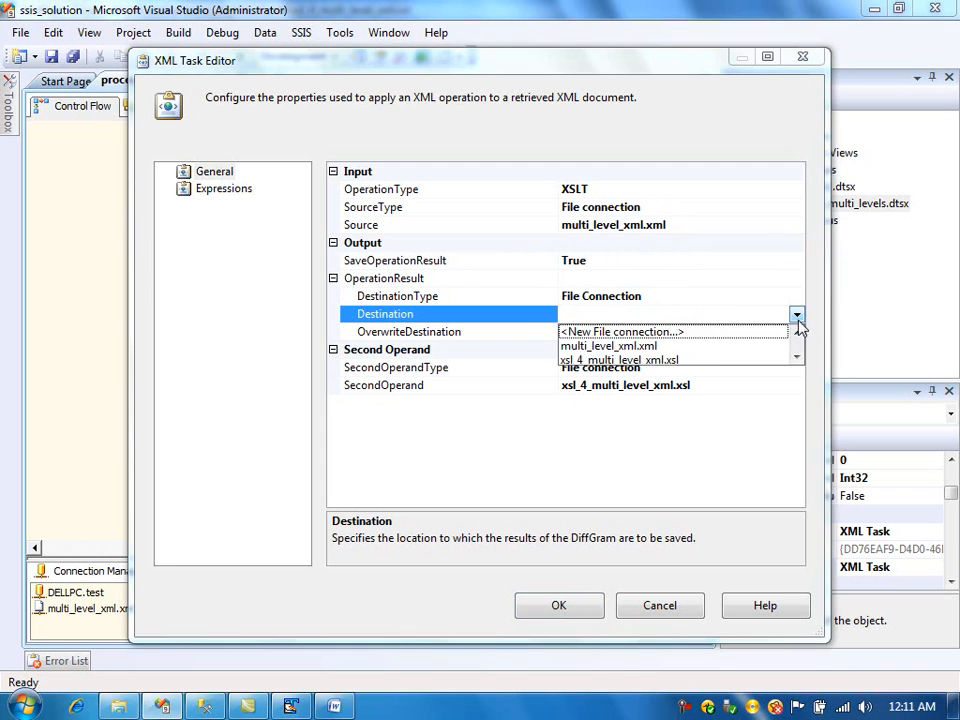
{"action": "left_click", "coordinate": [709, 333]}
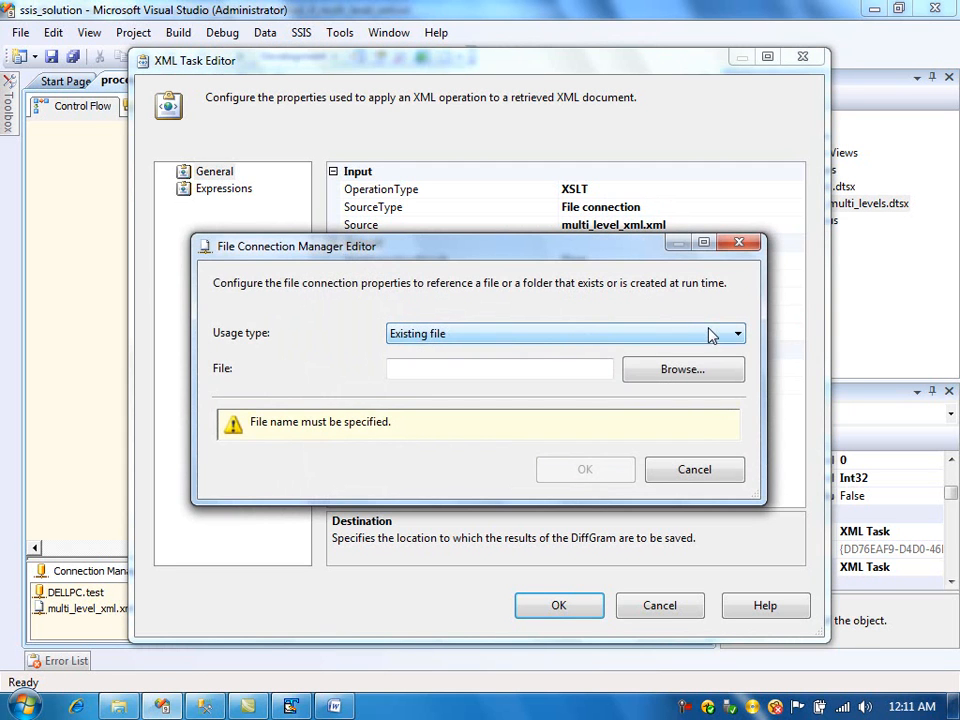
{"action": "left_click", "coordinate": [506, 338]}
{"action": "left_click", "coordinate": [492, 356]}
{"action": "left_click", "coordinate": [504, 368]}
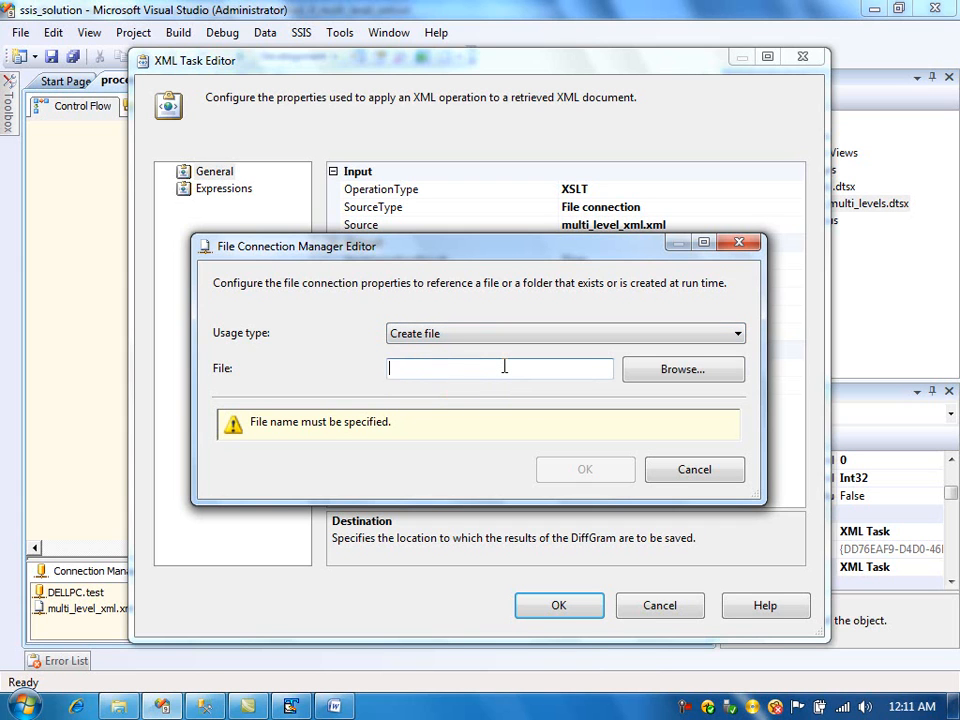
{"action": "type", "text": "denormalised_xmlfile.xml"}
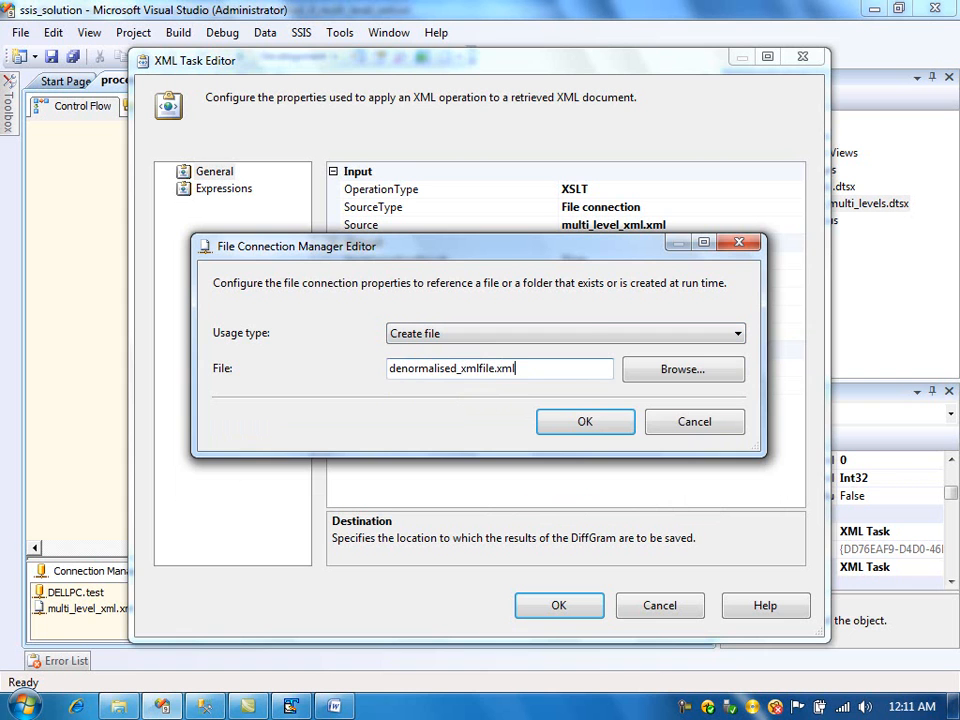
{"action": "left_click", "coordinate": [643, 370]}
{"action": "left_click", "coordinate": [632, 630]}
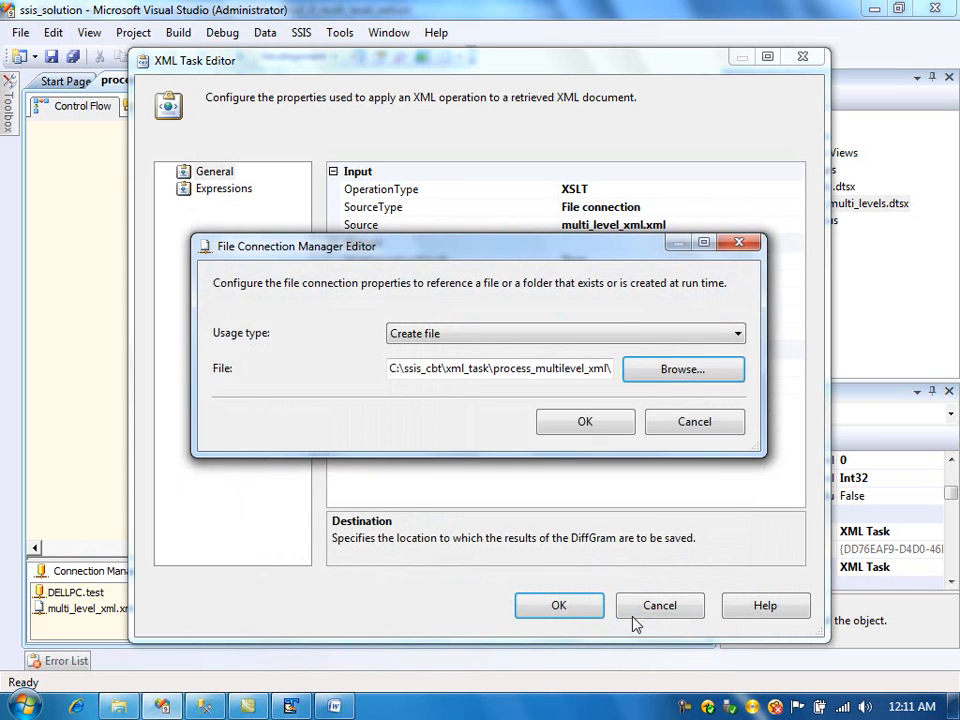
{"action": "left_click", "coordinate": [615, 424]}
- Set OverwriteDestination to True and confirm the XML Task editor
{"action": "double_click", "coordinate": [616, 333]}
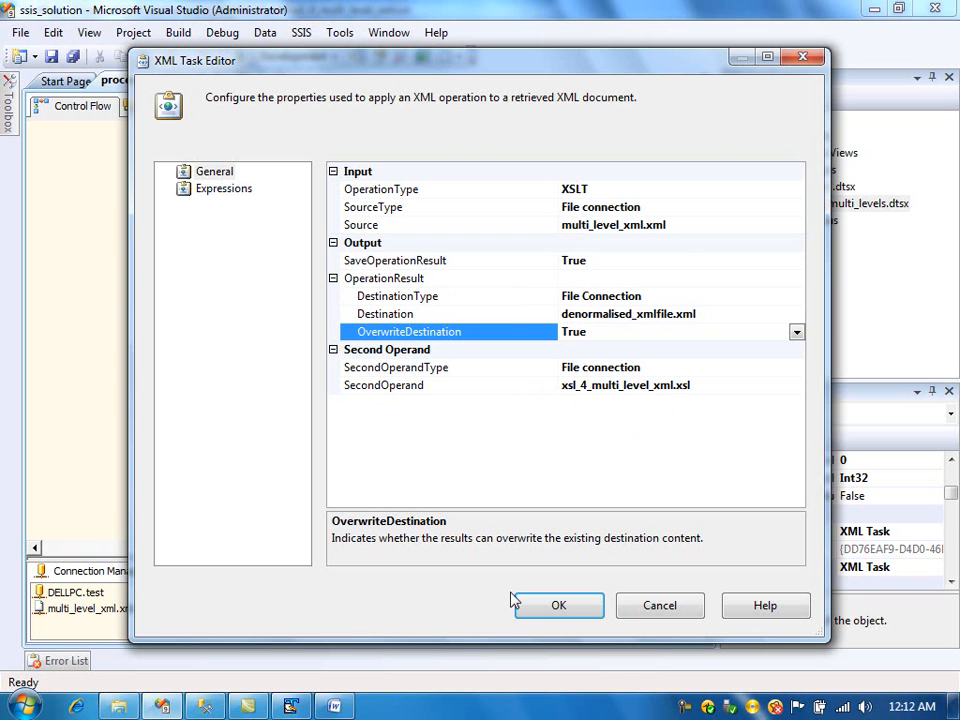
{"action": "left_click", "coordinate": [558, 604]}
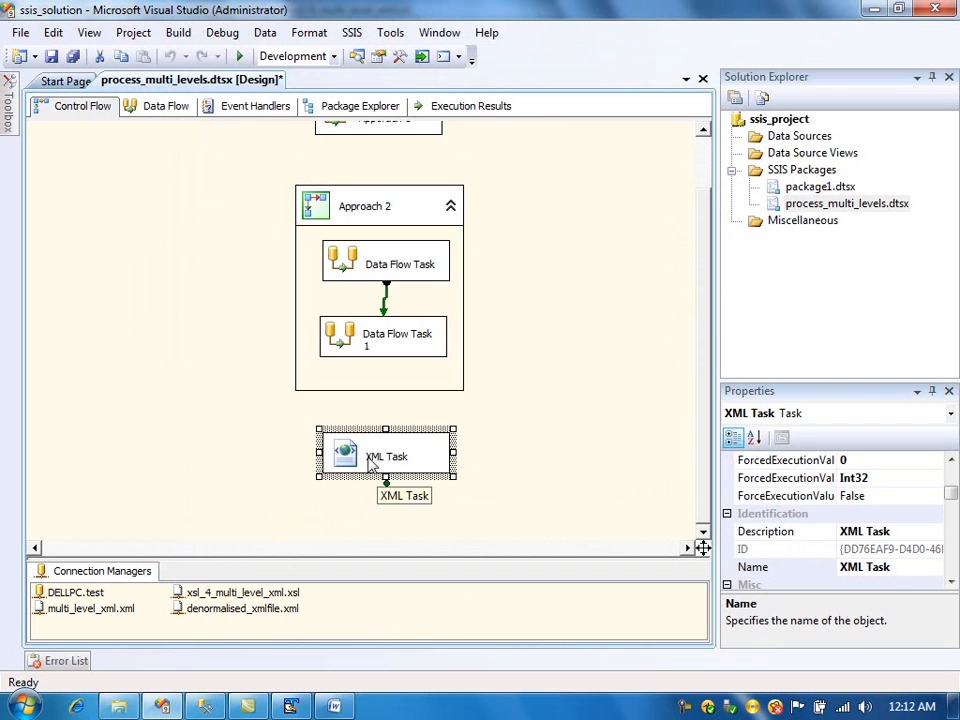
- Execute the XML Task on its own, then stop debugging to return to design mode
{"action": "right_click", "coordinate": [355, 450]}
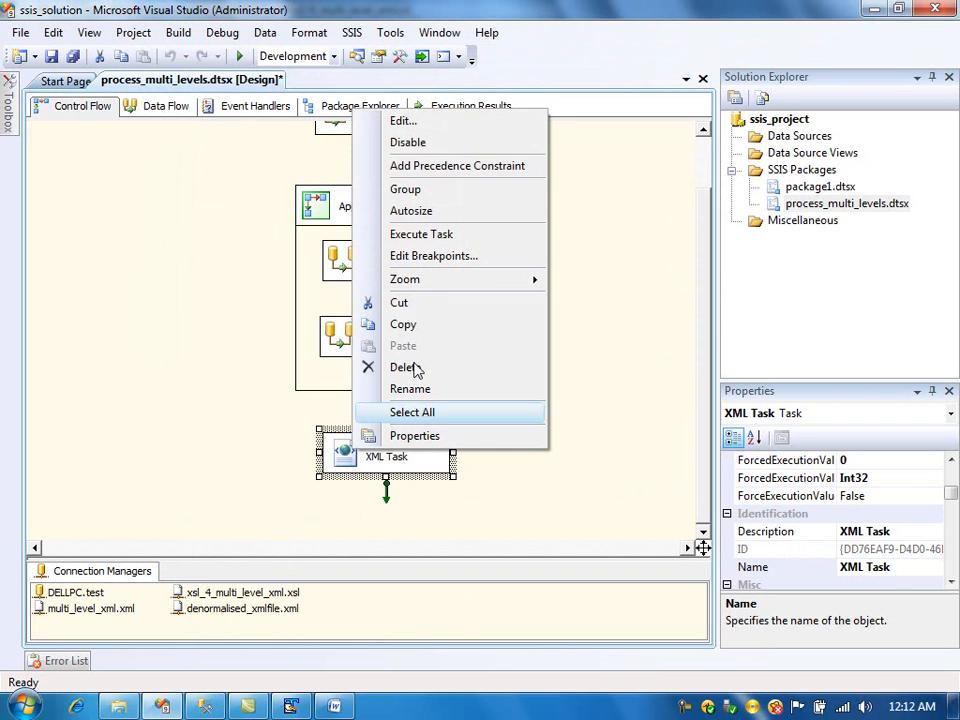
{"action": "left_click", "coordinate": [424, 241]}
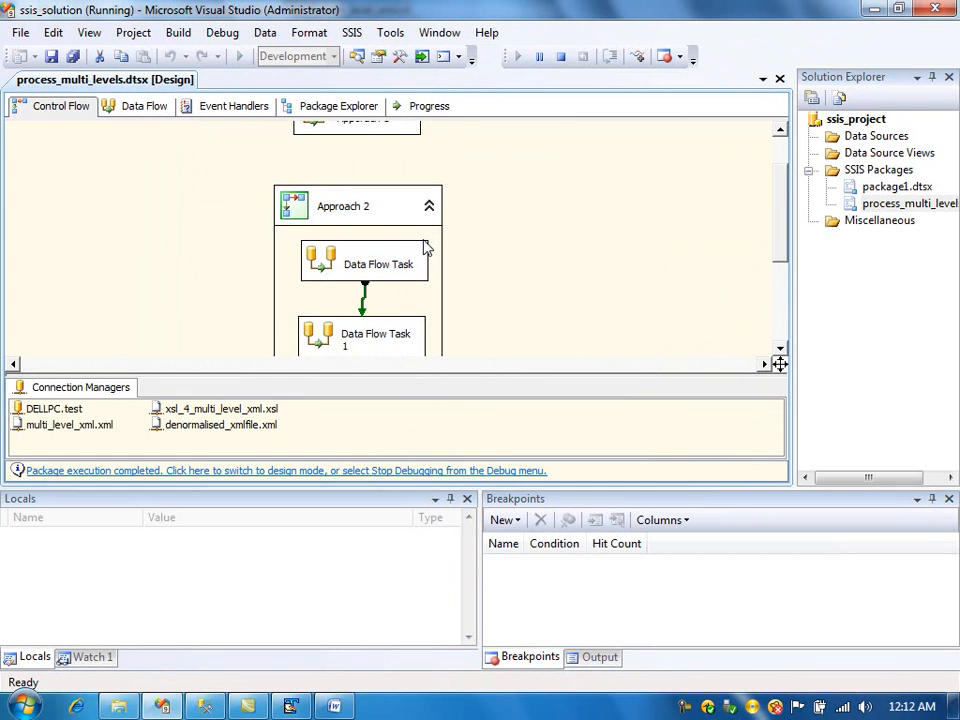
{"action": "left_click", "coordinate": [780, 338]}
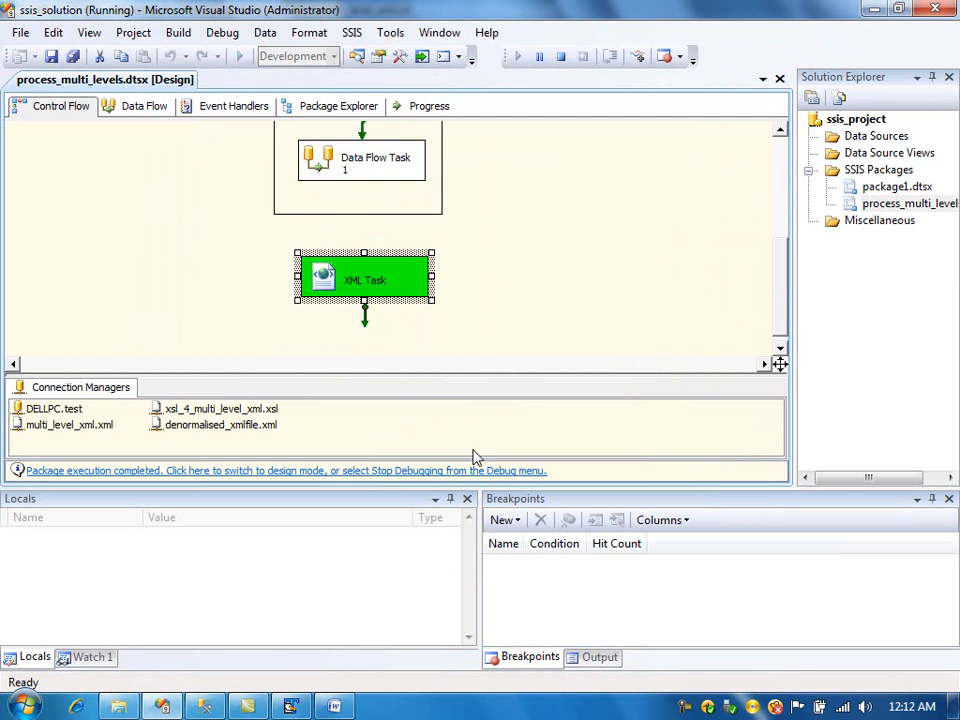
{"action": "left_click", "coordinate": [368, 471]}
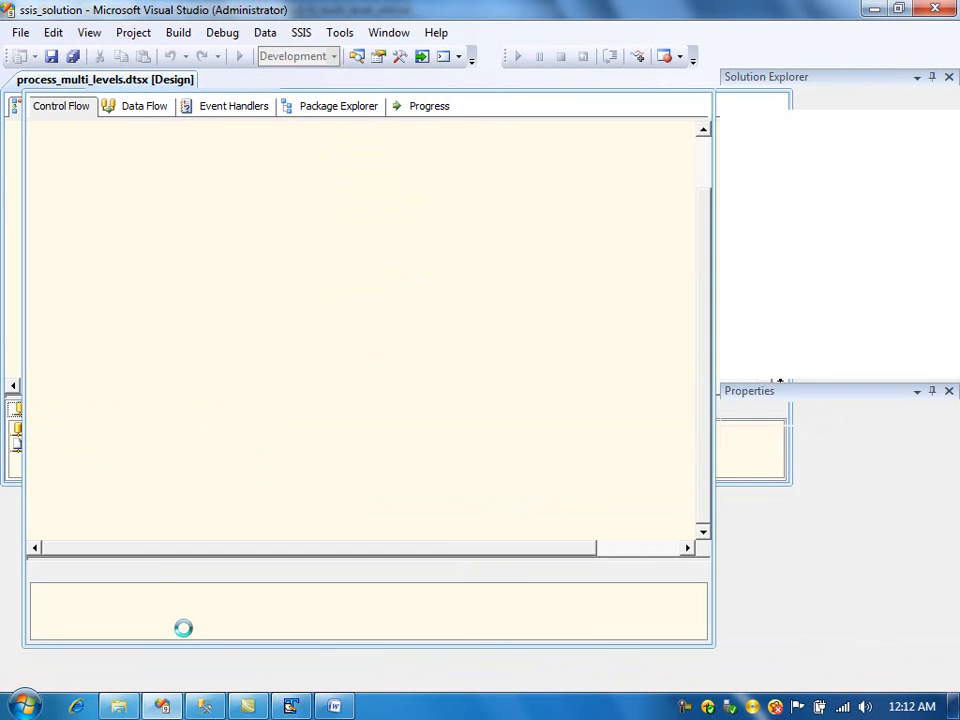
- Open the generated denormalised_xmlfile.xml in TextPad and highlight the first book element to inspect it
{"action": "left_click", "coordinate": [120, 705]}
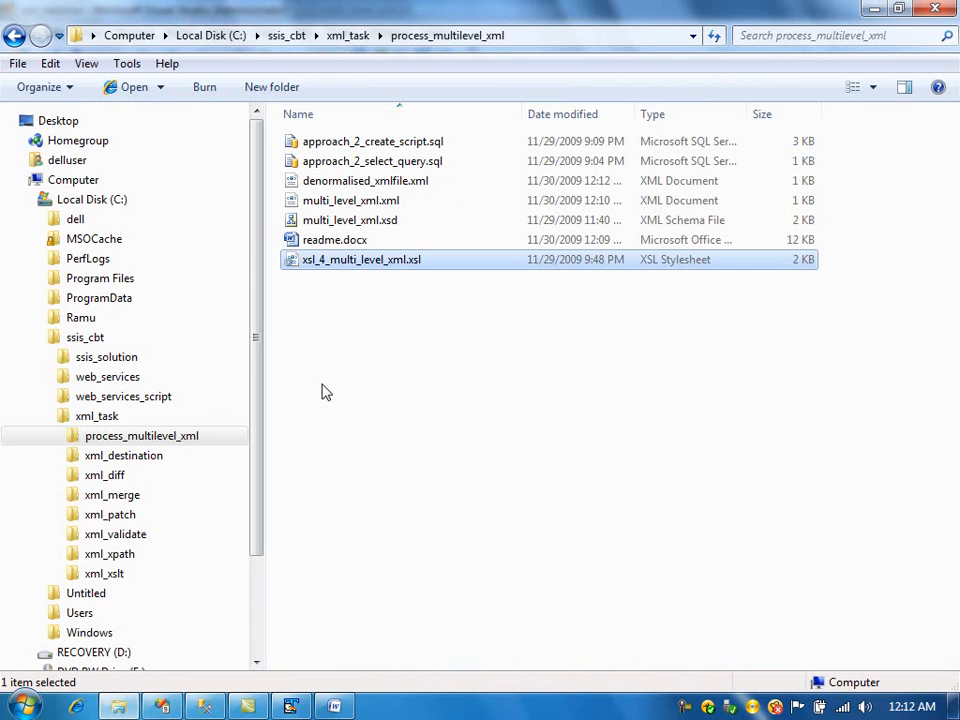
{"action": "left_click", "coordinate": [384, 184]}
{"action": "right_click", "coordinate": [387, 188]}
{"action": "left_click", "coordinate": [430, 297]}
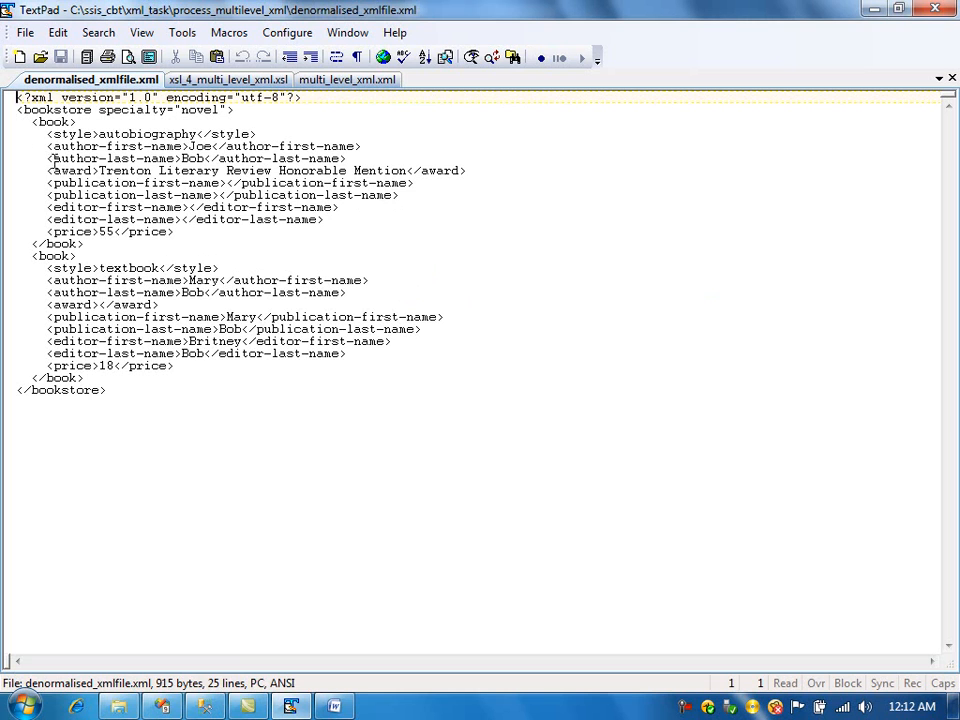
{"action": "left_click_drag", "start_coordinate": [5, 123], "coordinate": [3, 258]}
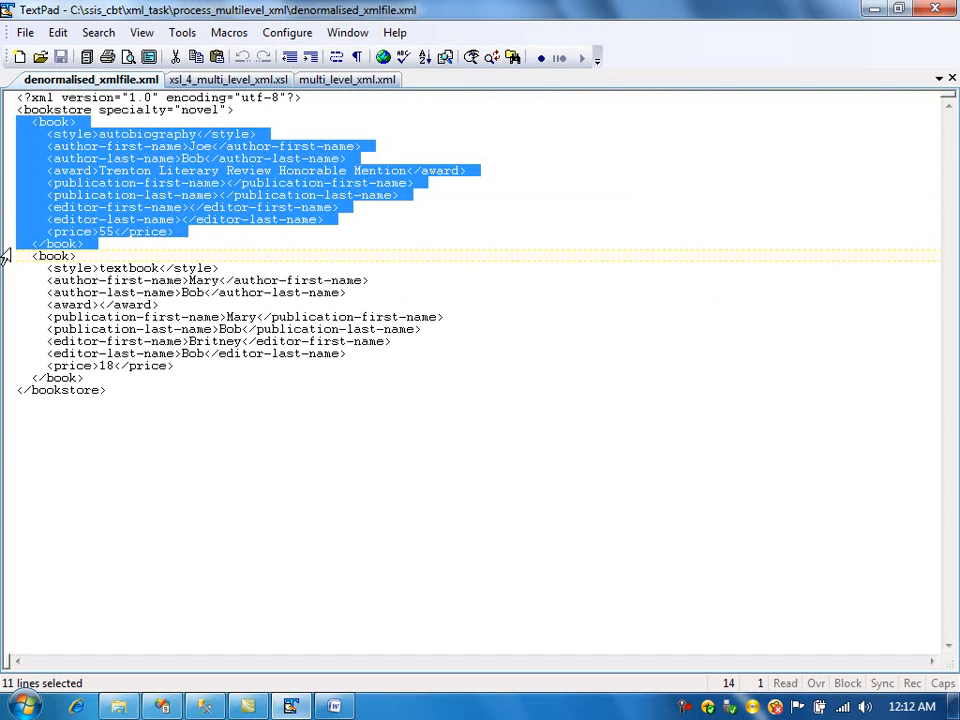
- Compare the generated denormalised_xmlfile.xml against the original multi_level_xml.xml, examining the book, author and first-name elements
{"action": "left_click", "coordinate": [82, 257]}
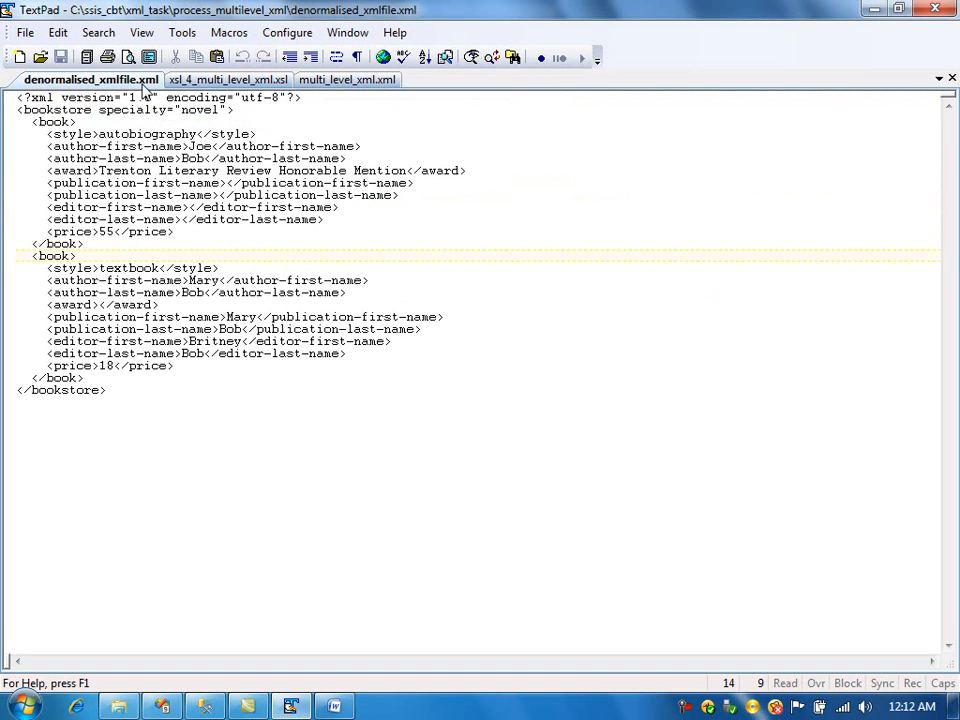
{"action": "left_click", "coordinate": [345, 79]}
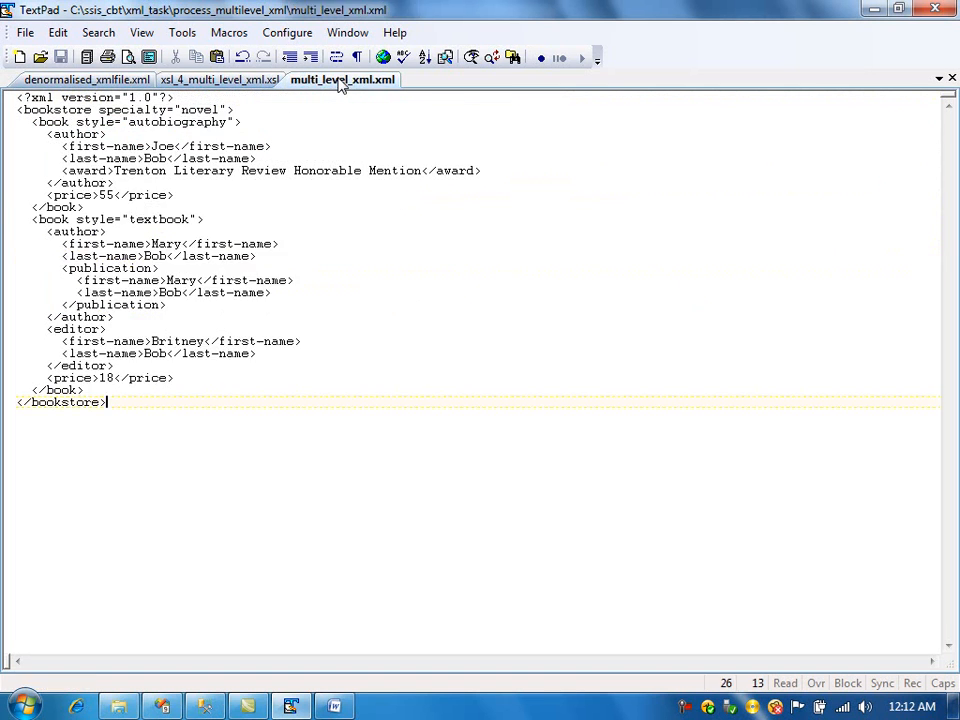
{"action": "left_click", "coordinate": [140, 82]}
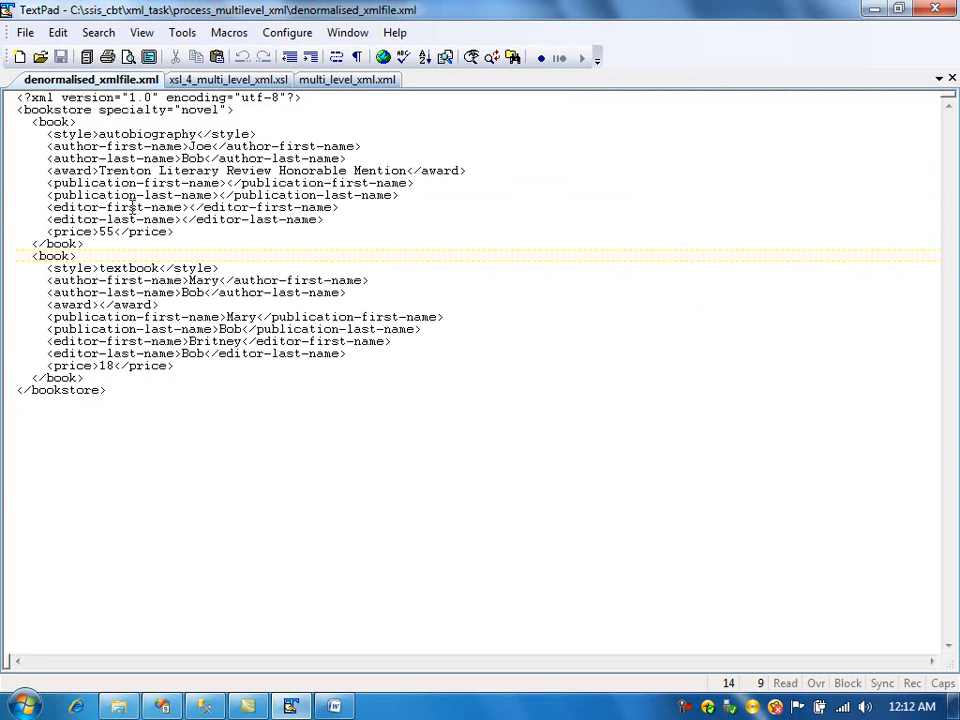
{"action": "left_click_drag", "start_coordinate": [86, 245], "coordinate": [5, 231]}
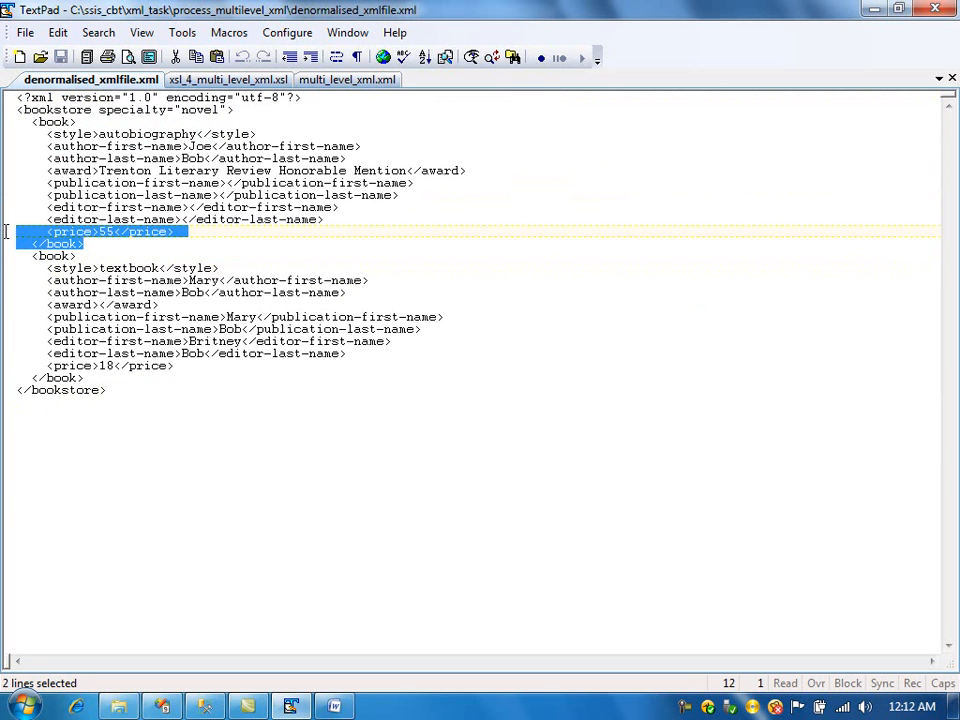
{"action": "left_click", "coordinate": [91, 183]}
{"action": "left_click_drag", "start_coordinate": [48, 134], "coordinate": [128, 231]}
{"action": "double_click", "coordinate": [63, 121]}
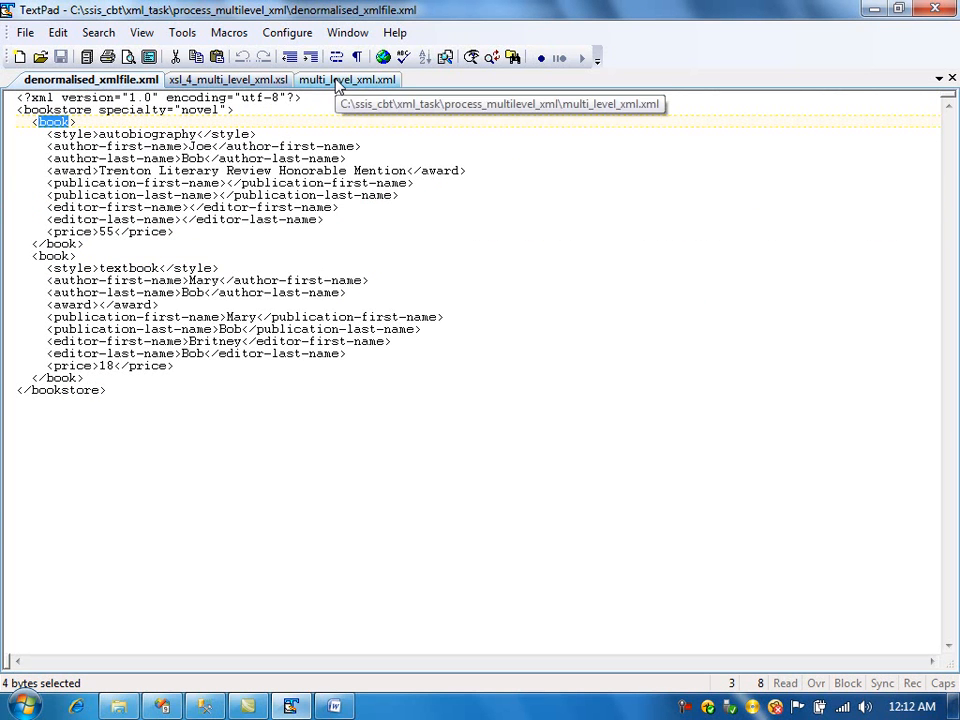
{"action": "left_click", "coordinate": [337, 84]}
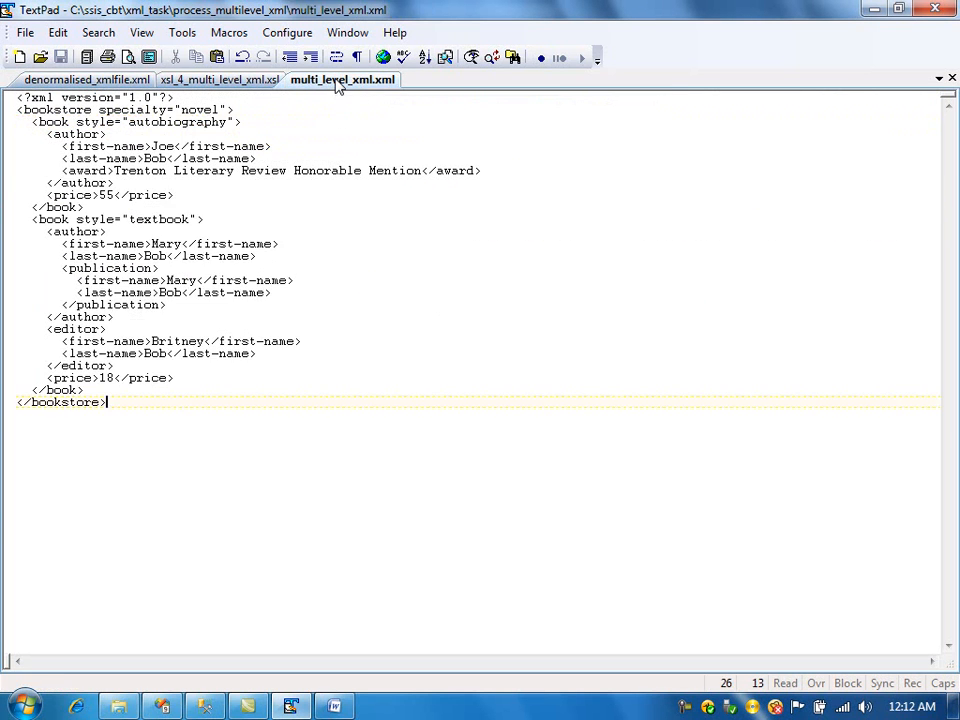
{"action": "double_click", "coordinate": [100, 122]}
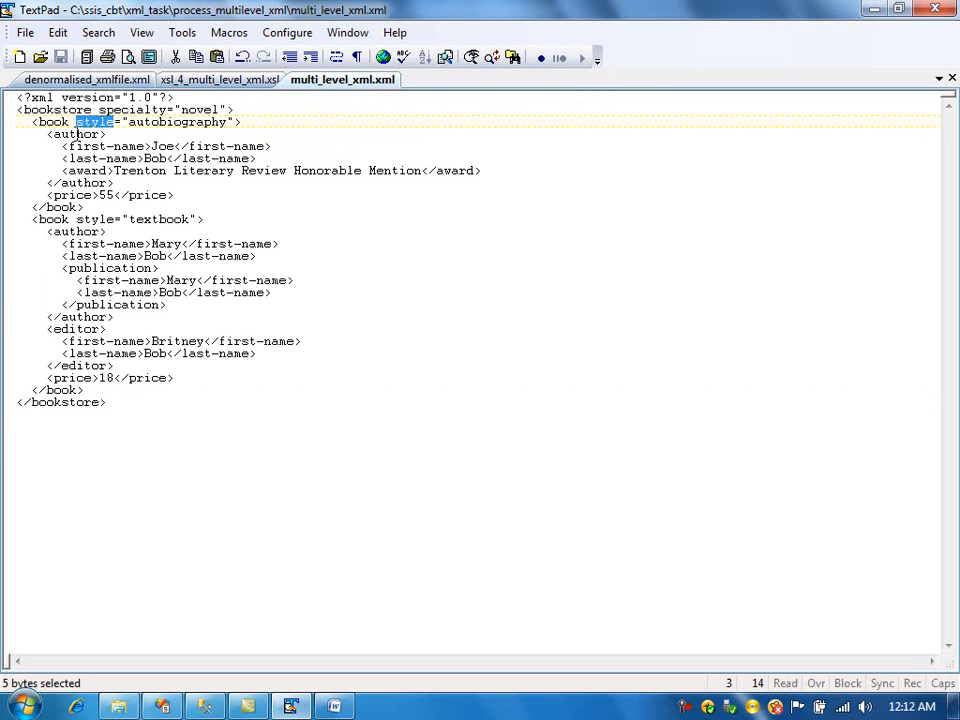
{"action": "double_click", "coordinate": [76, 135]}
{"action": "double_click", "coordinate": [88, 147]}
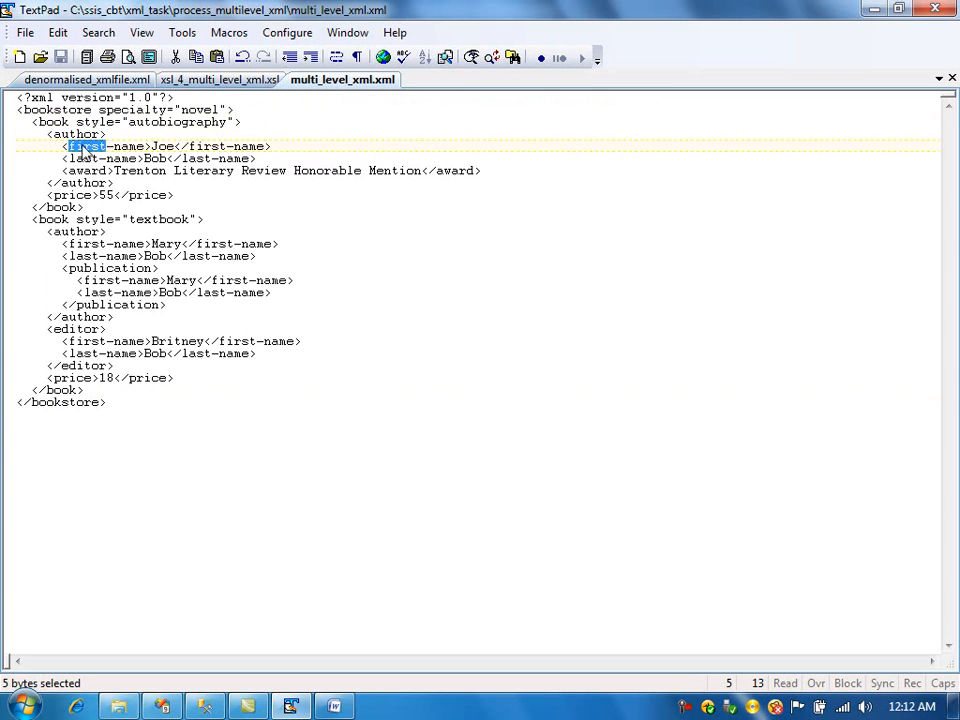
{"action": "left_click", "coordinate": [125, 80]}
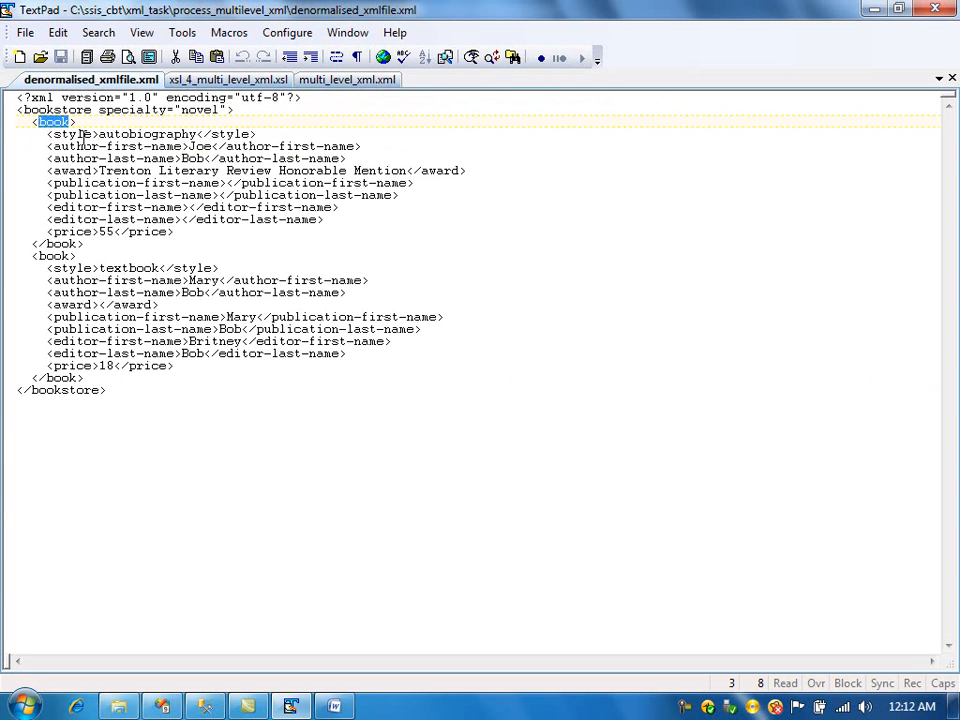
- Highlight the flattened child elements and the whole first book record in denormalised_xmlfile.xml to examine its structure
{"action": "double_click", "coordinate": [71, 134]}
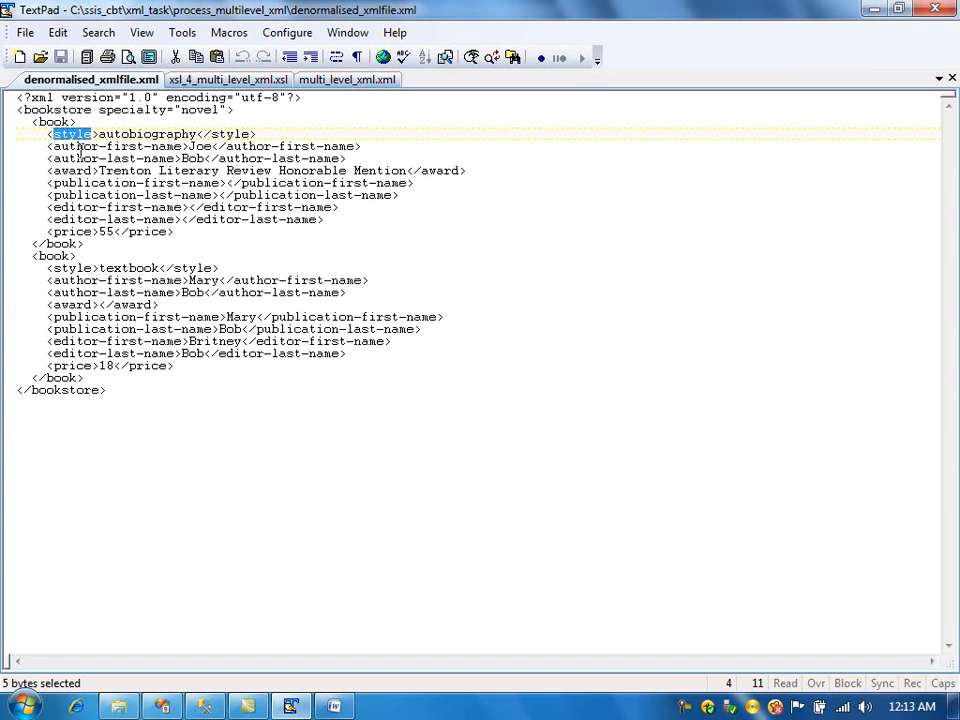
{"action": "left_click_drag", "start_coordinate": [48, 146], "coordinate": [187, 147]}
{"action": "left_click_drag", "start_coordinate": [52, 158], "coordinate": [177, 158]}
{"action": "left_click_drag", "start_coordinate": [55, 183], "coordinate": [176, 183]}
{"action": "left_click_drag", "start_coordinate": [100, 170], "coordinate": [62, 170]}
{"action": "left_click", "coordinate": [101, 195]}
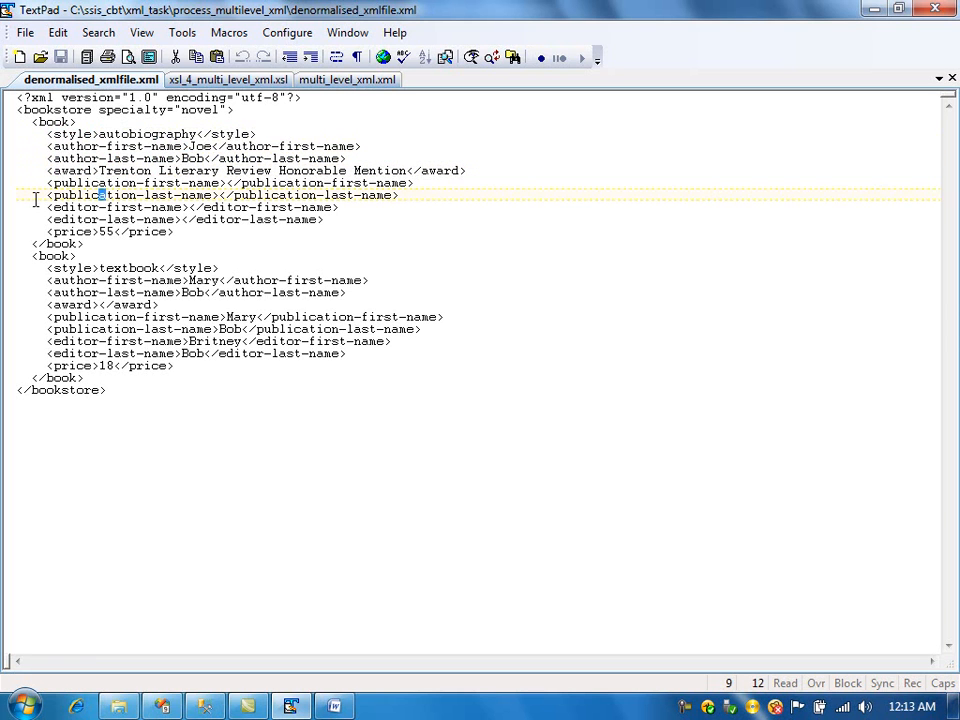
{"action": "left_click", "coordinate": [93, 220]}
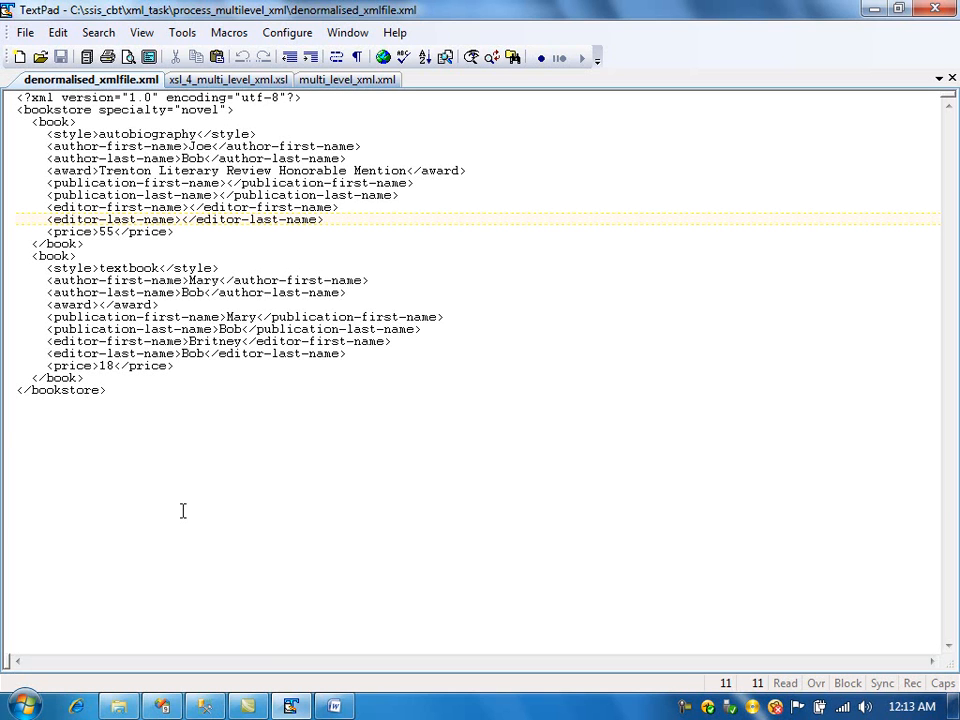
{"action": "left_click_drag", "start_coordinate": [97, 243], "coordinate": [4, 124]}
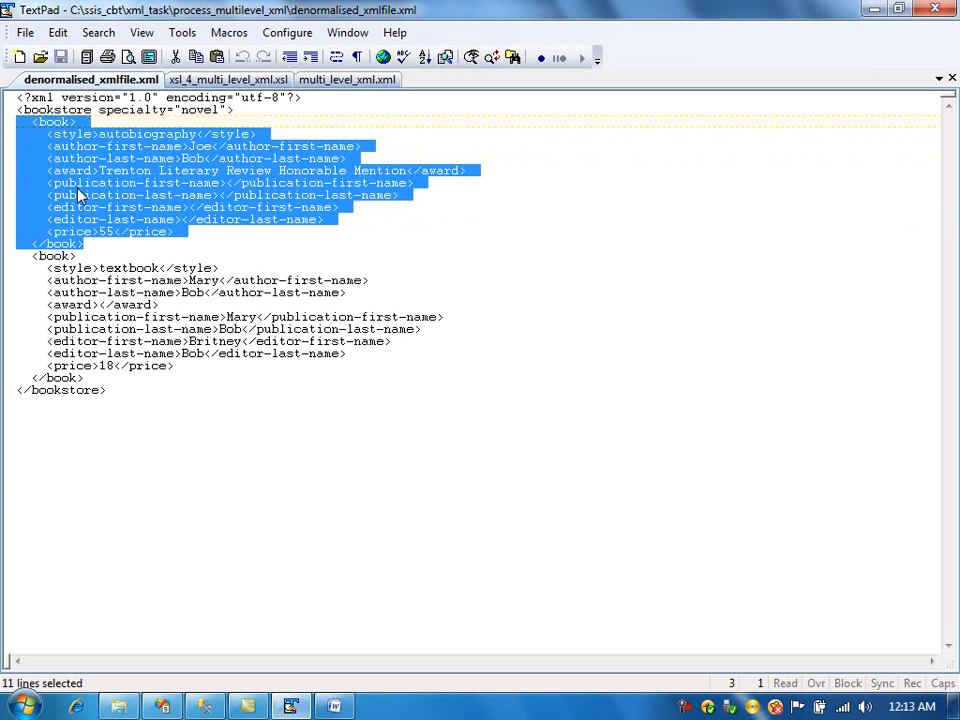
- In the package's control flow, add a Sequence Container and move the XML Task into it
{"action": "left_click", "coordinate": [166, 706]}
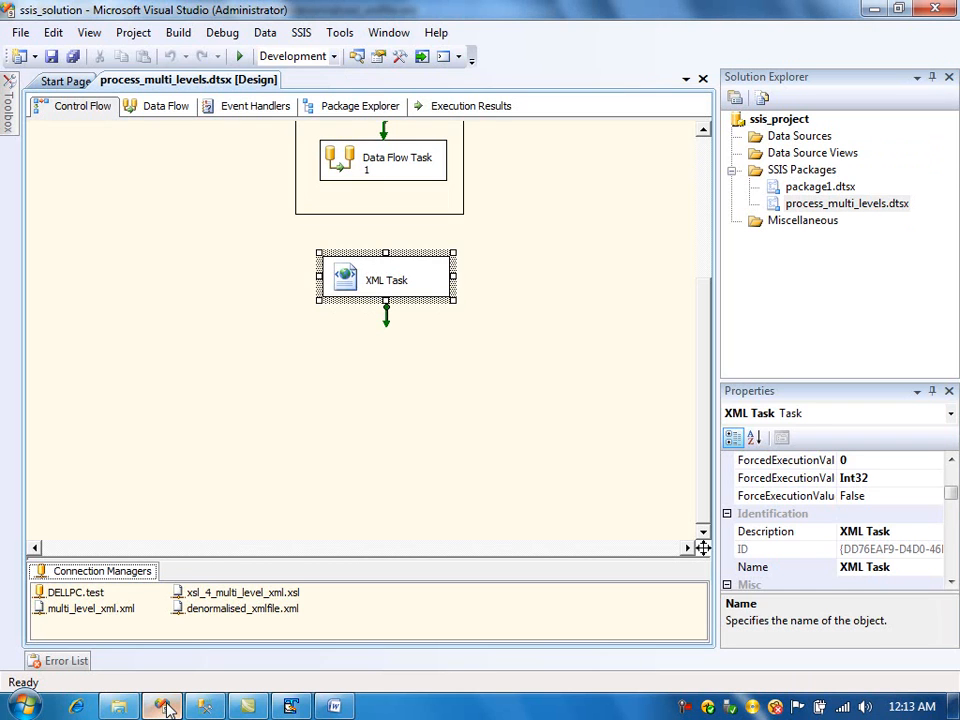
{"action": "mouse_move", "coordinate": [4, 118]}
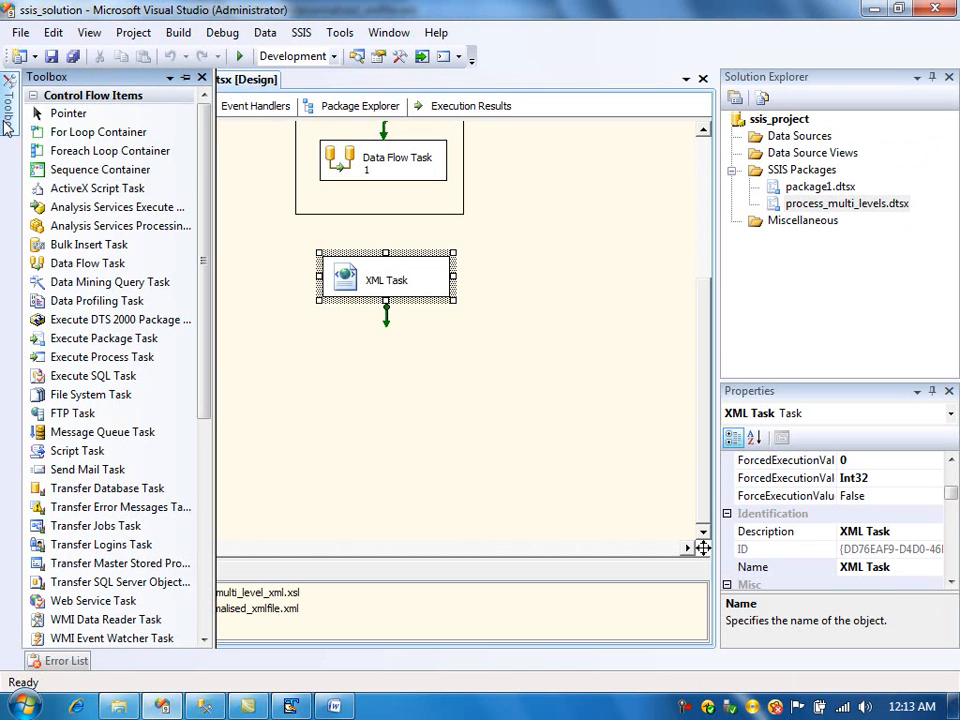
{"action": "left_click_drag", "start_coordinate": [150, 168], "coordinate": [142, 262]}
{"action": "left_click_drag", "start_coordinate": [355, 280], "coordinate": [204, 336]}
- Add a Data Flow Task inside the Sequence Container and connect the XML Task's precedence constraint to it
{"action": "mouse_move", "coordinate": [5, 118]}
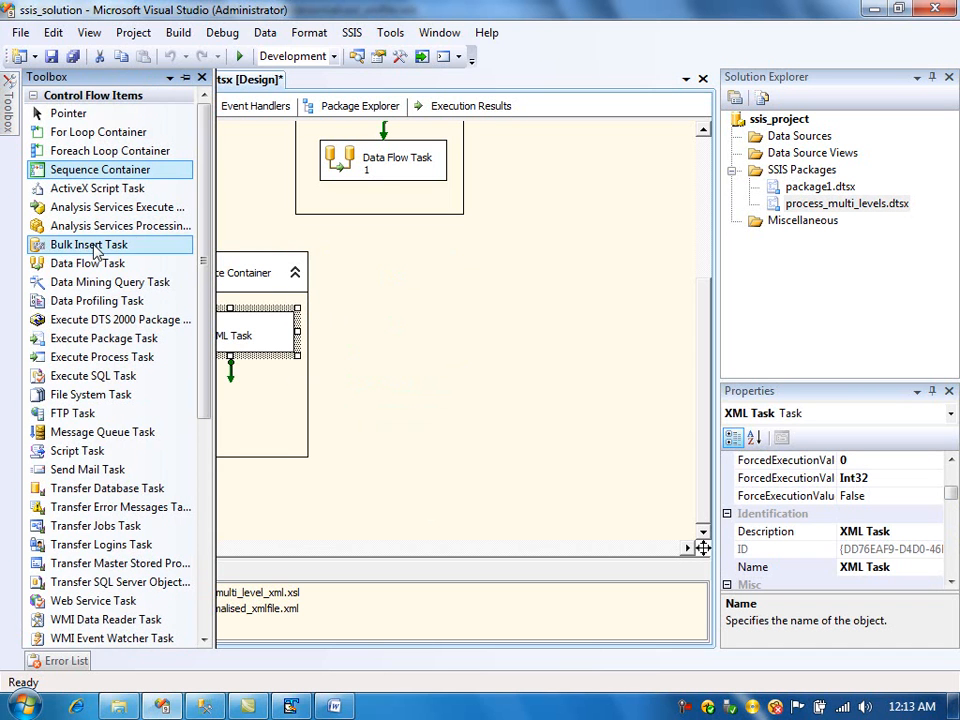
{"action": "left_click_drag", "start_coordinate": [88, 263], "coordinate": [237, 422]}
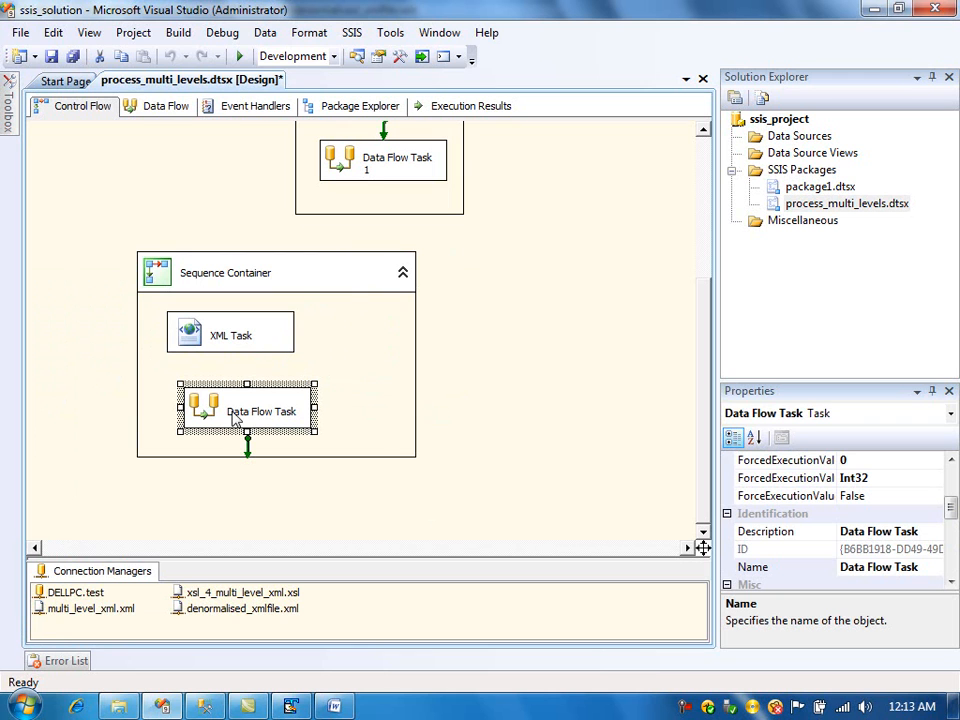
{"action": "left_click", "coordinate": [224, 335]}
{"action": "left_click_drag", "start_coordinate": [229, 372], "coordinate": [229, 404]}
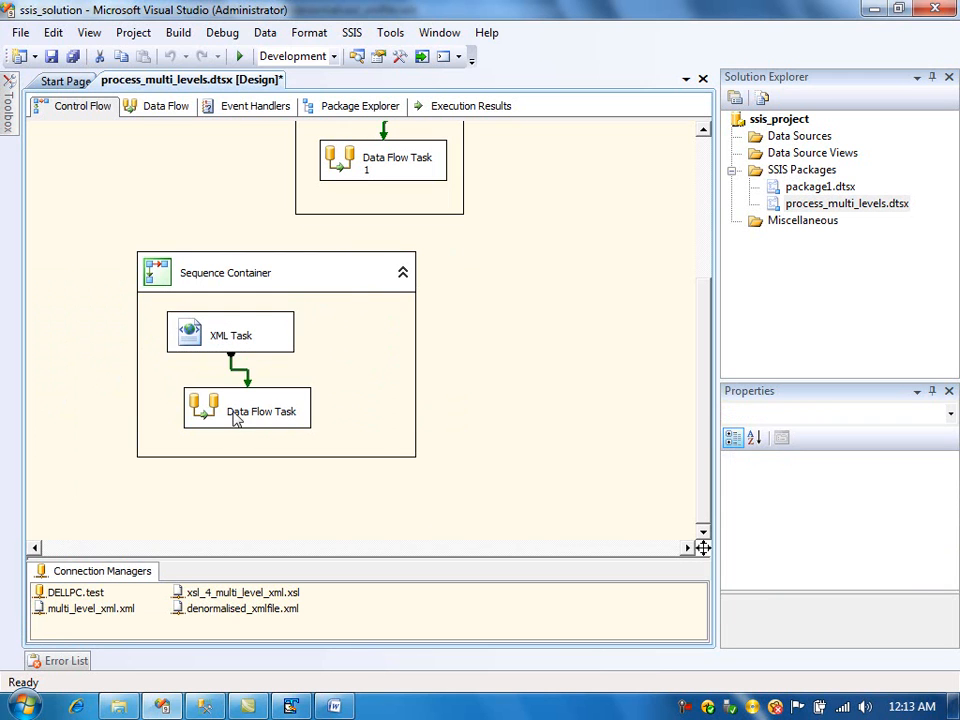
- Add an XML Source to the new Data Flow Task and set its XML location to denormalised_xmlfile.xml
{"action": "double_click", "coordinate": [208, 416]}
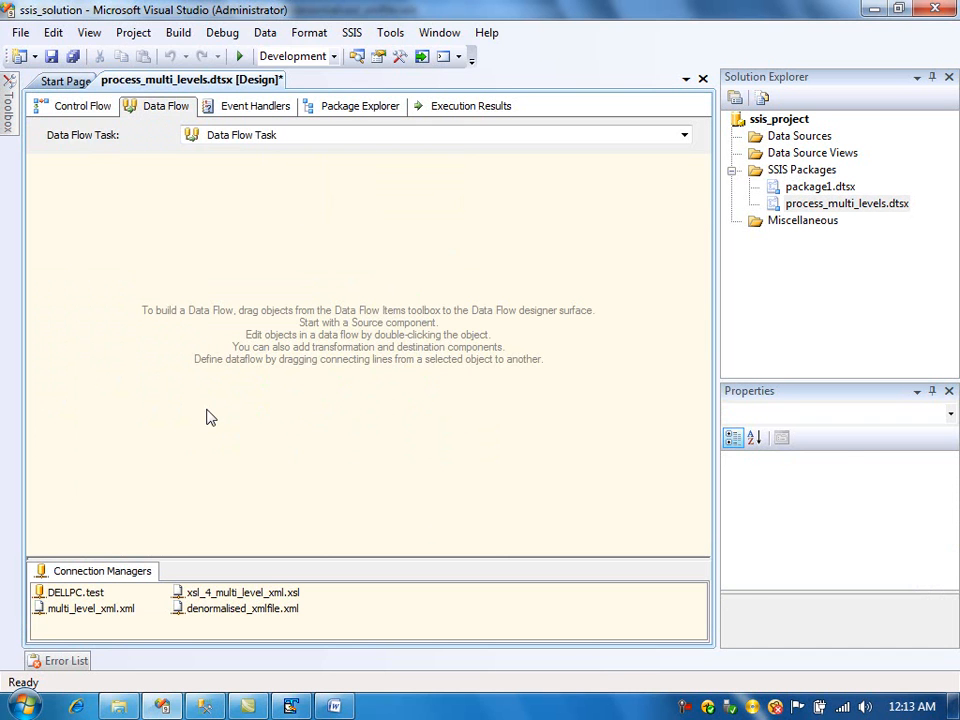
{"action": "mouse_move", "coordinate": [9, 115]}
{"action": "left_click_drag", "start_coordinate": [79, 223], "coordinate": [293, 256]}
{"action": "double_click", "coordinate": [292, 260]}
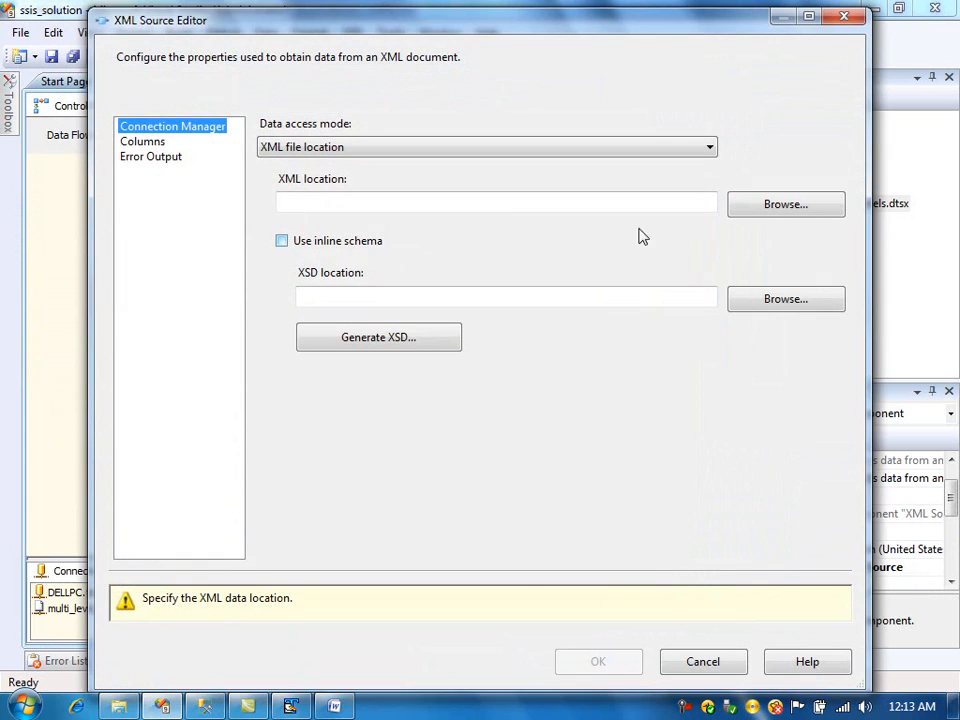
{"action": "left_click", "coordinate": [755, 220]}
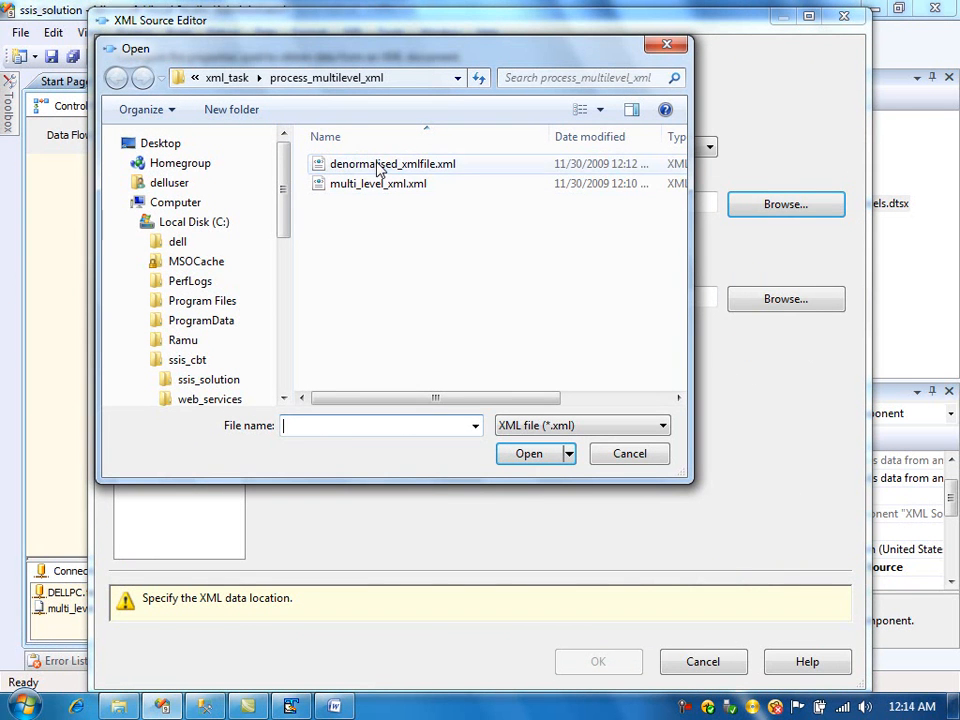
{"action": "left_click", "coordinate": [379, 166]}
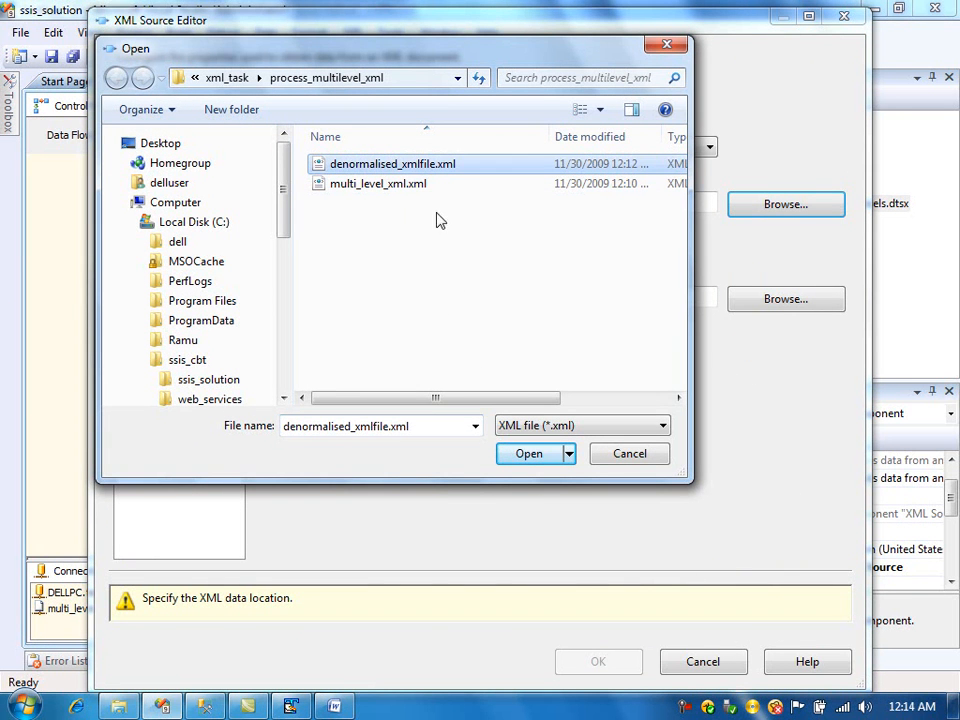
{"action": "left_click", "coordinate": [528, 455]}
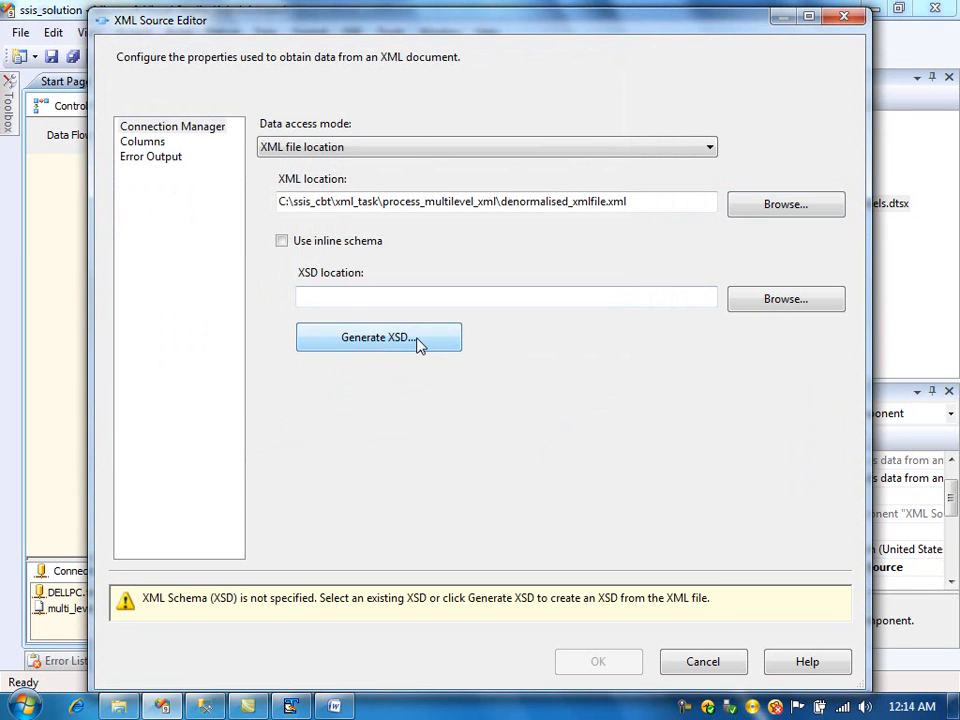
- Generate the XSD for the denormalised file, review the XML Source columns, and confirm the editor
{"action": "left_click", "coordinate": [420, 344]}
{"action": "left_click", "coordinate": [533, 454]}
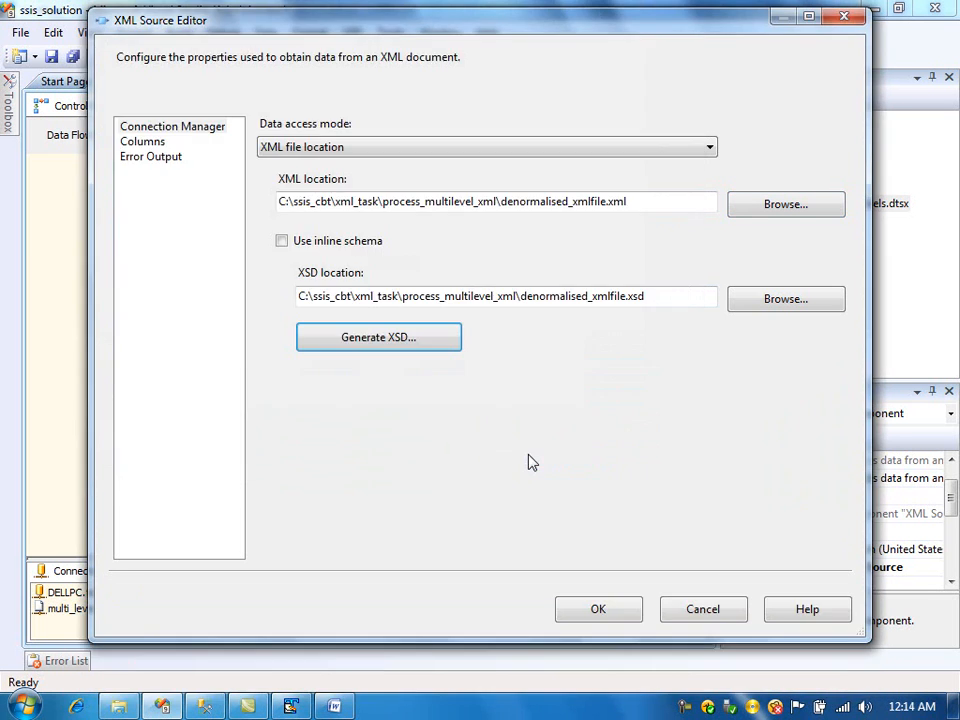
{"action": "left_click", "coordinate": [158, 146]}
{"action": "left_click", "coordinate": [649, 607]}
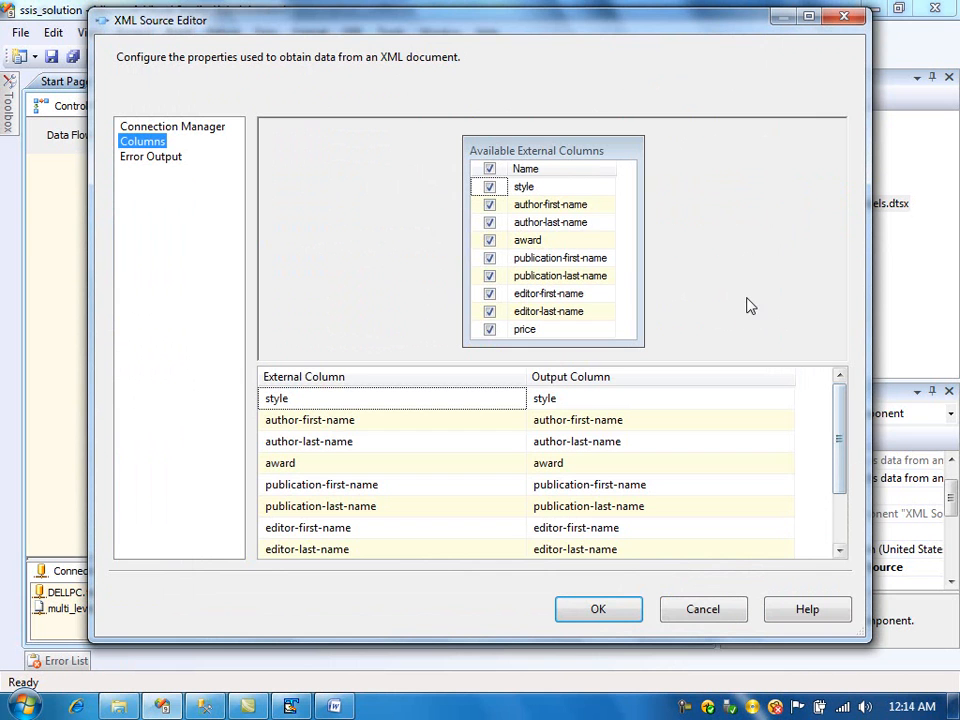
{"action": "left_click_drag", "start_coordinate": [843, 440], "coordinate": [846, 476]}
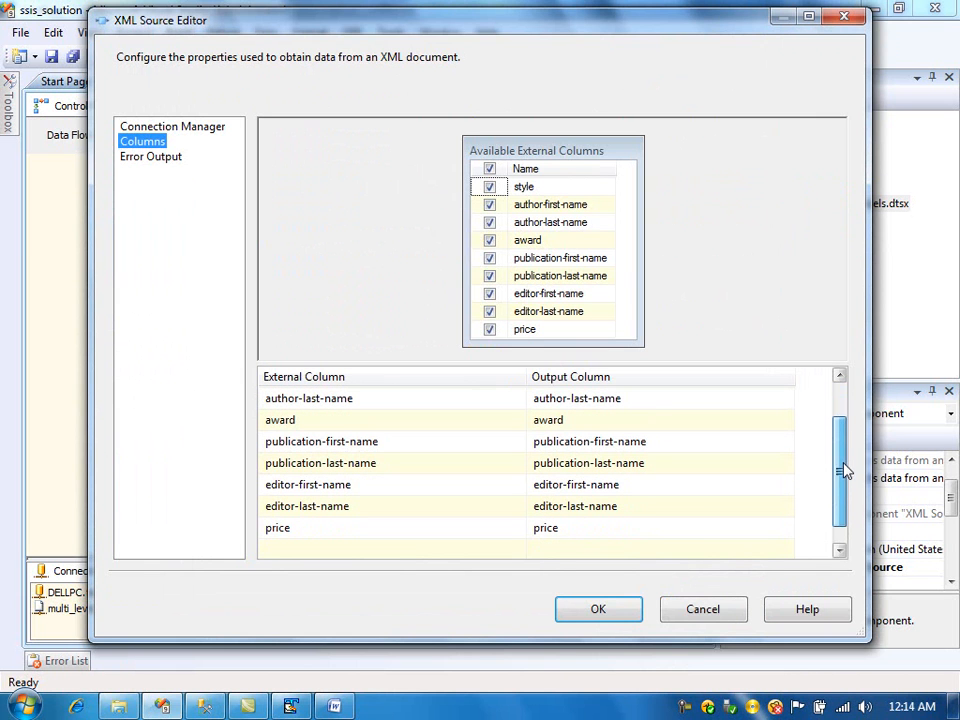
{"action": "left_click", "coordinate": [590, 612]}
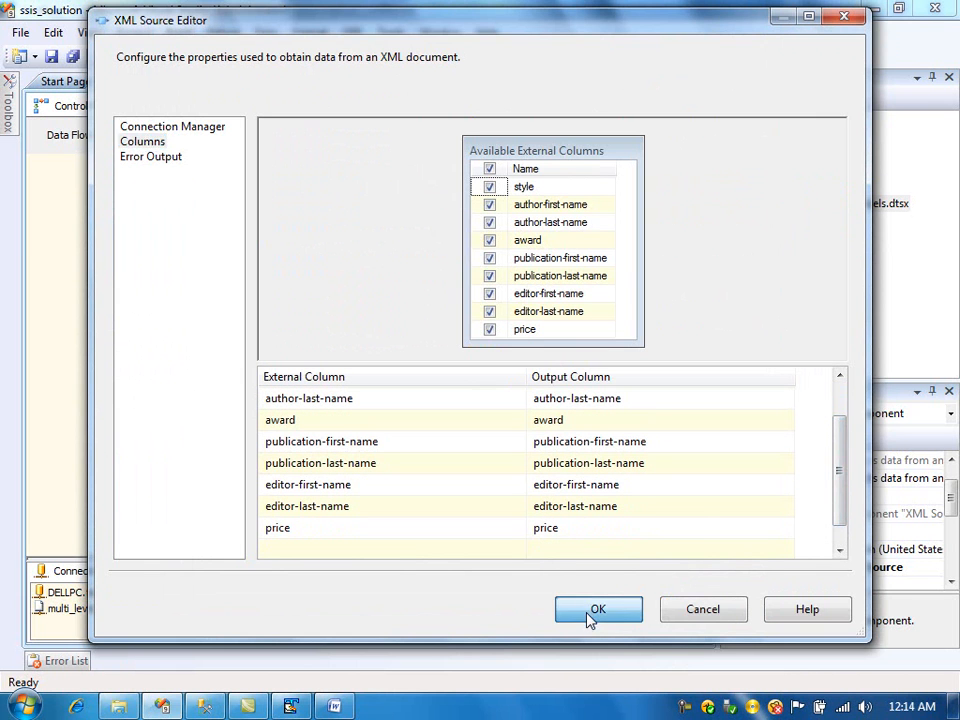
{"action": "double_click", "coordinate": [322, 283]}
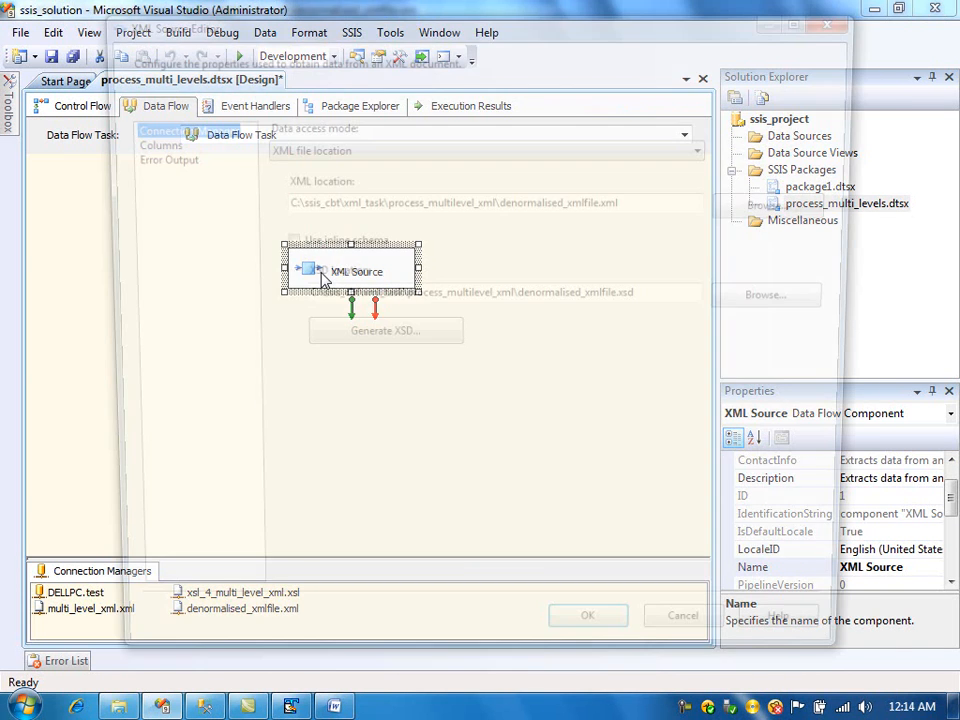
{"action": "left_click", "coordinate": [160, 144]}
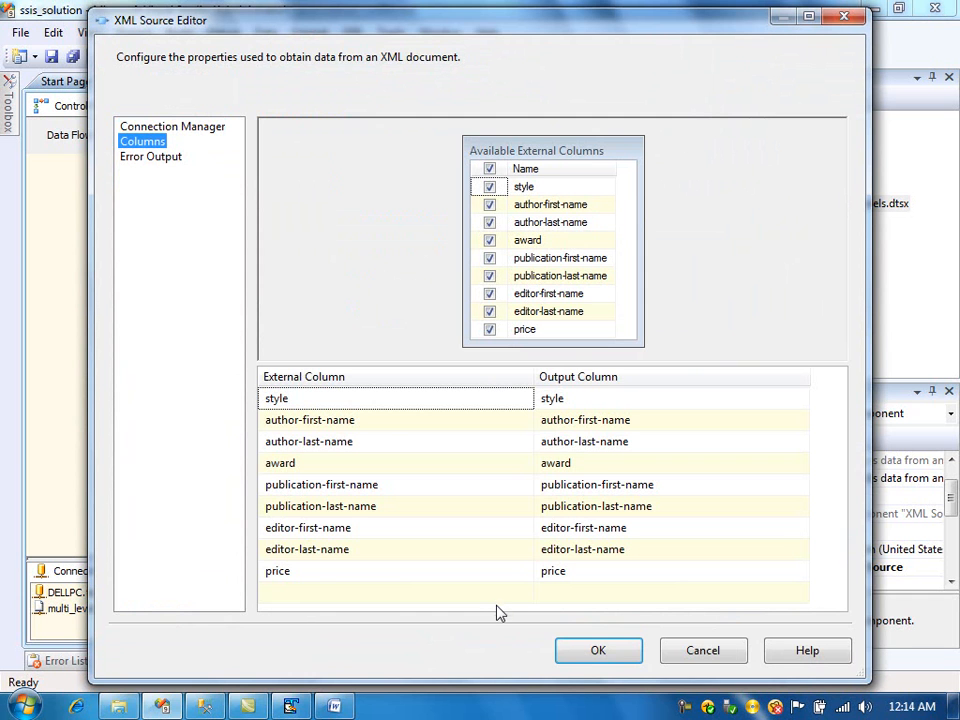
{"action": "left_click", "coordinate": [612, 655]}
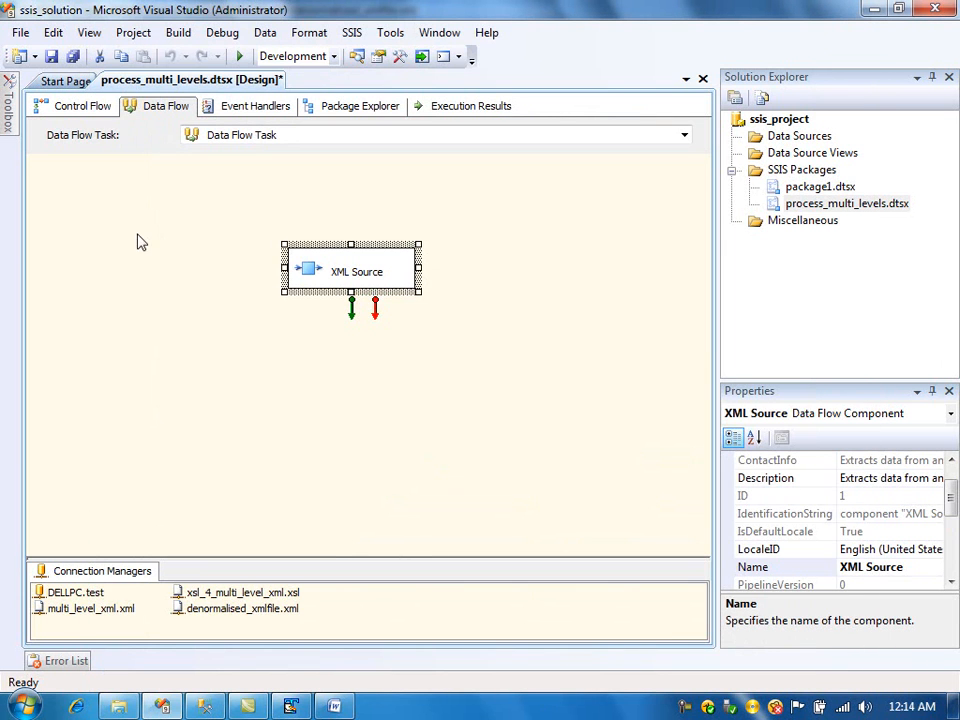
- Add an OLE DB Destination below the XML Source and connect the source's output to it
{"action": "mouse_move", "coordinate": [8, 100]}
{"action": "left_click_drag", "start_coordinate": [199, 240], "coordinate": [206, 553]}
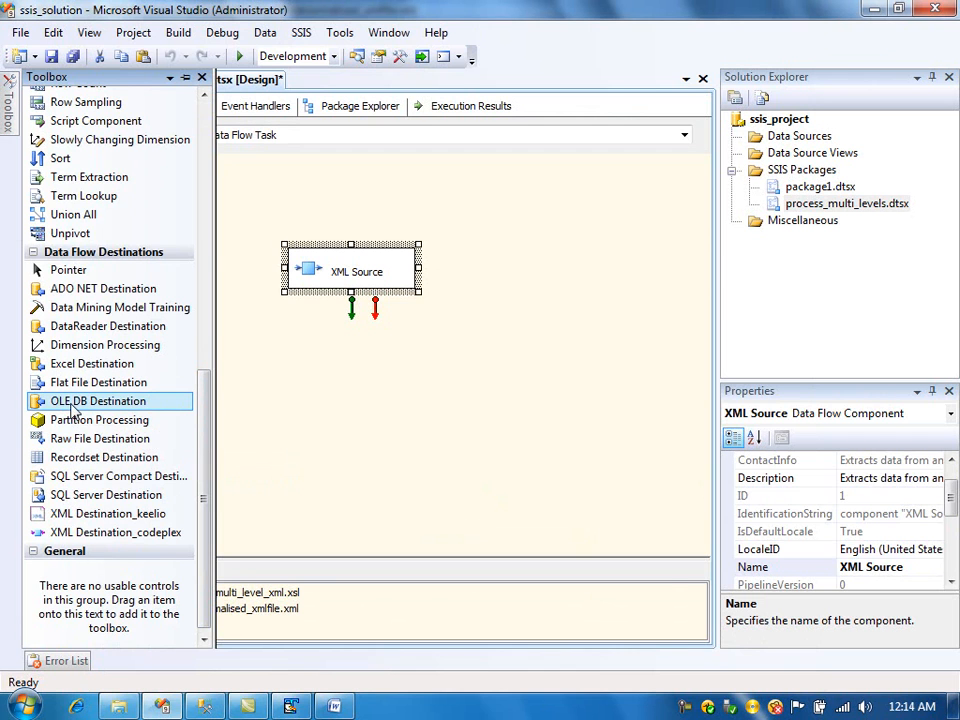
{"action": "left_click_drag", "start_coordinate": [275, 385], "coordinate": [306, 380]}
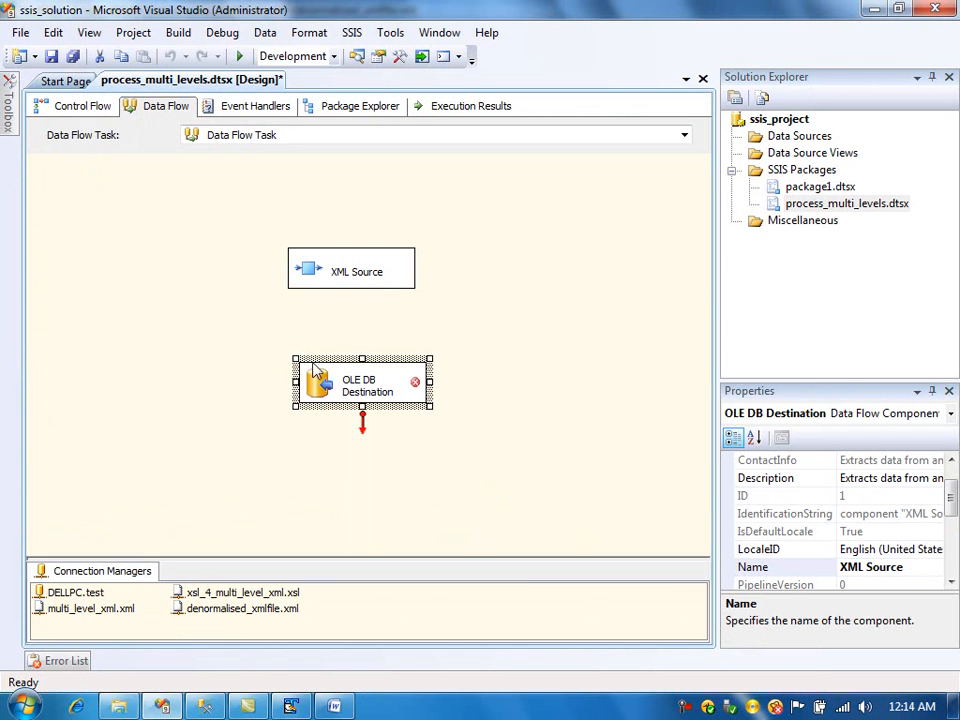
{"action": "left_click", "coordinate": [363, 284]}
{"action": "left_click_drag", "start_coordinate": [358, 316], "coordinate": [349, 392]}
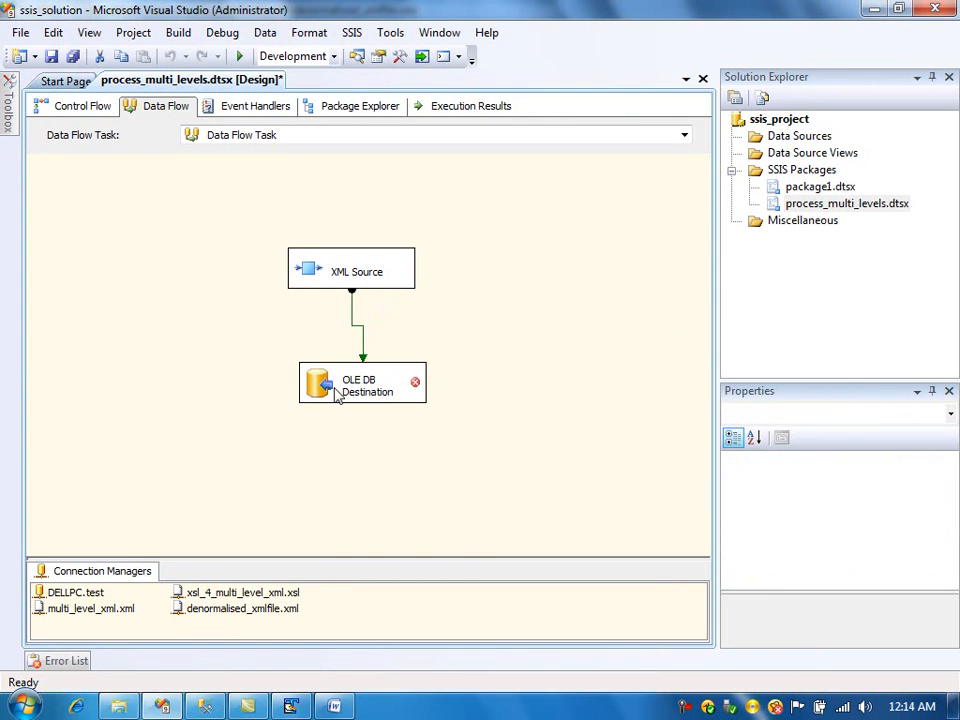
- Open the OLE DB Destination editor and select [dbo].[denormalised_table] as the target table
{"action": "left_click", "coordinate": [327, 395]}
{"action": "double_click", "coordinate": [327, 395]}
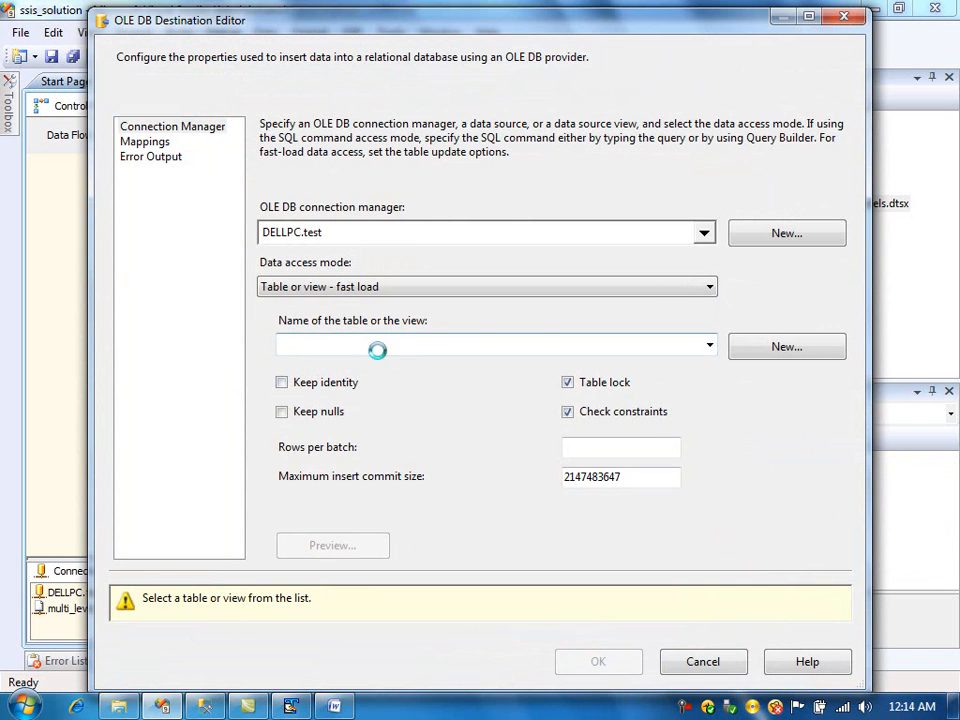
{"action": "left_click", "coordinate": [388, 348]}
{"action": "left_click", "coordinate": [388, 424]}
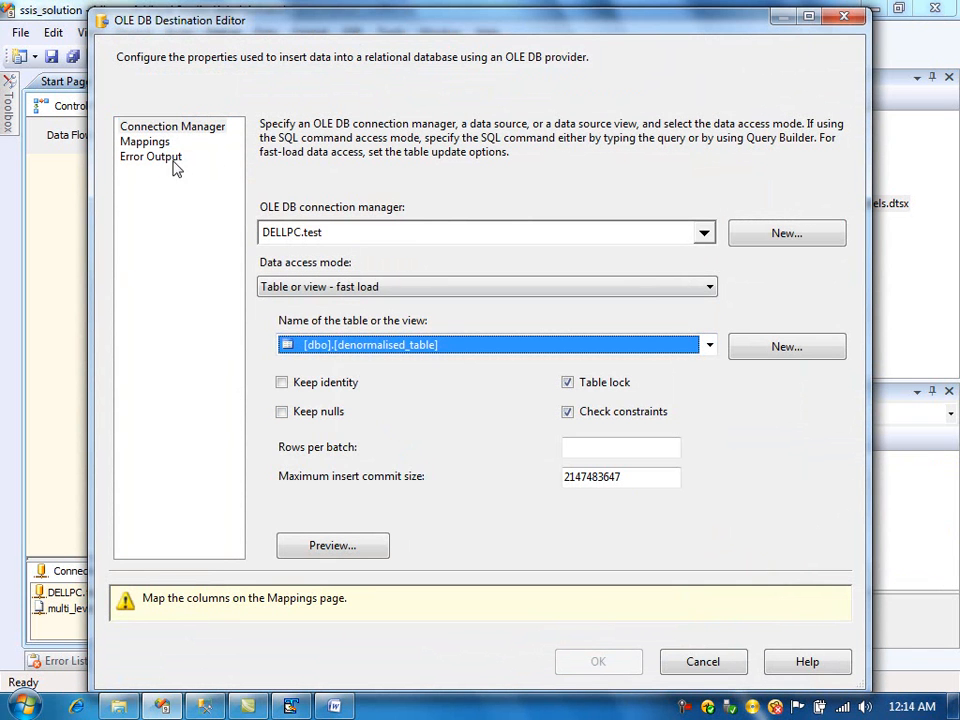
- Review the column mappings between the XML input columns and the destination table, then confirm the OLE DB Destination editor
{"action": "left_click", "coordinate": [145, 141]}
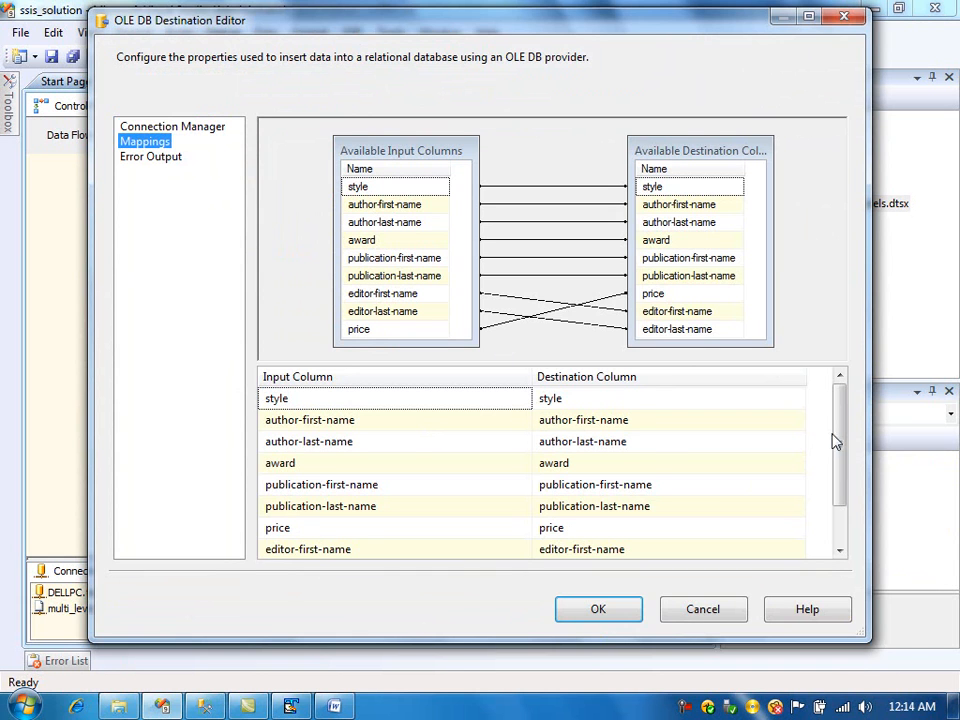
{"action": "left_click_drag", "start_coordinate": [838, 441], "coordinate": [841, 541]}
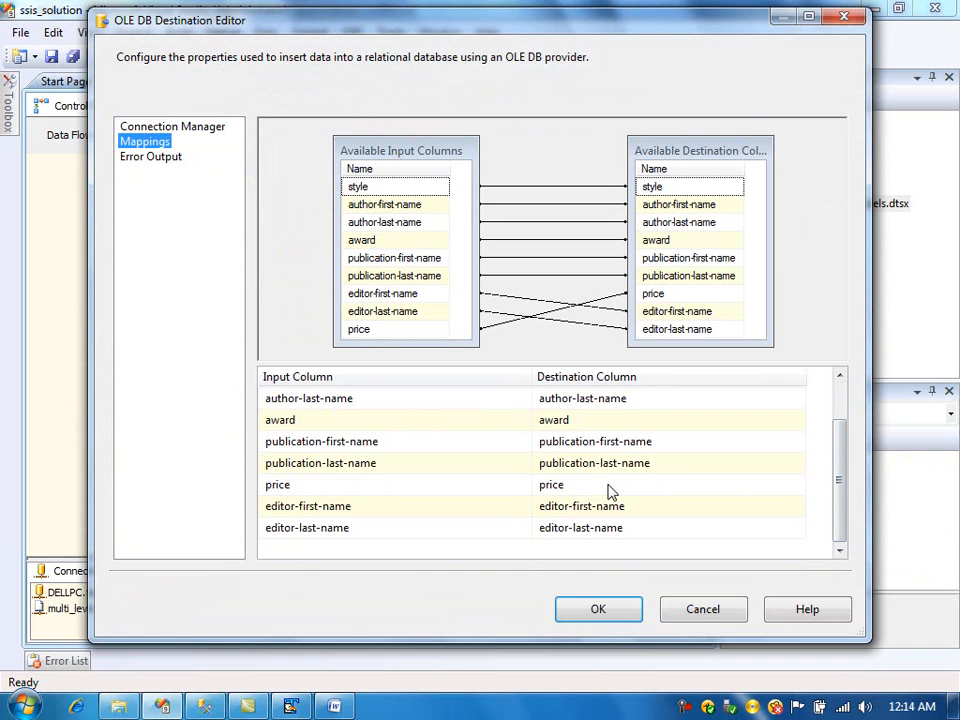
{"action": "left_click", "coordinate": [596, 622]}
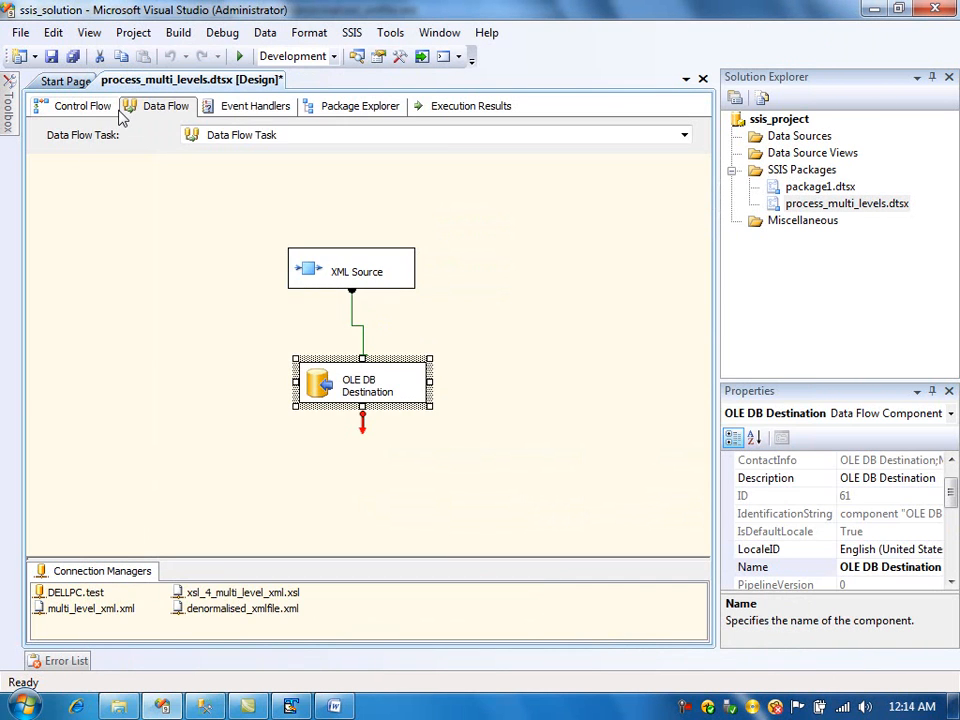
- Execute the Data Flow Task inside the Sequence Container and inspect its data flow run
{"action": "left_click", "coordinate": [84, 106]}
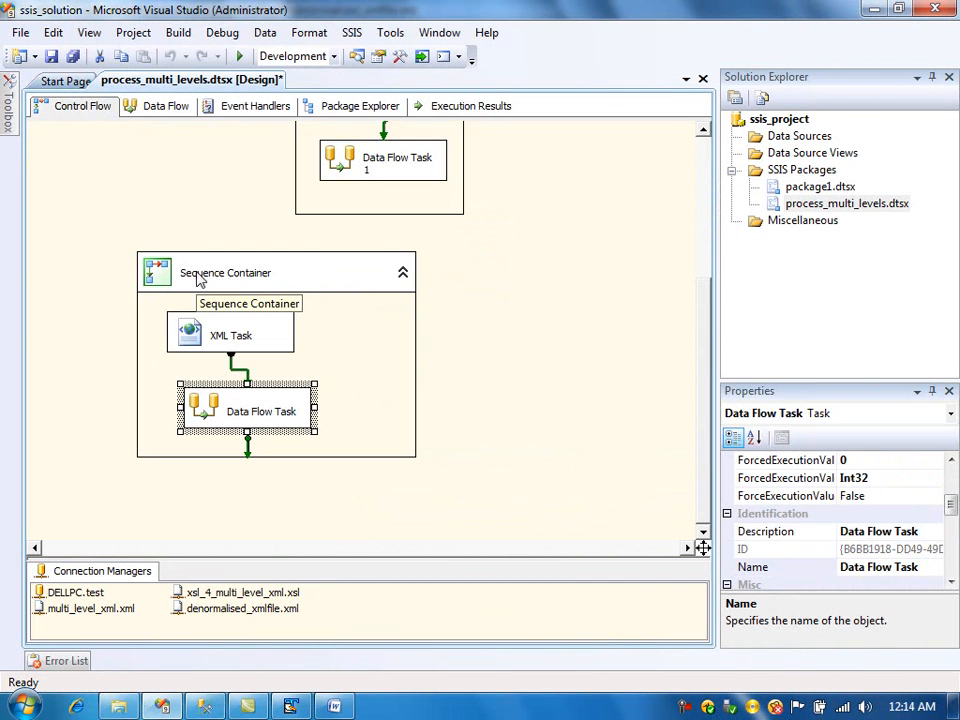
{"action": "right_click", "coordinate": [197, 413]}
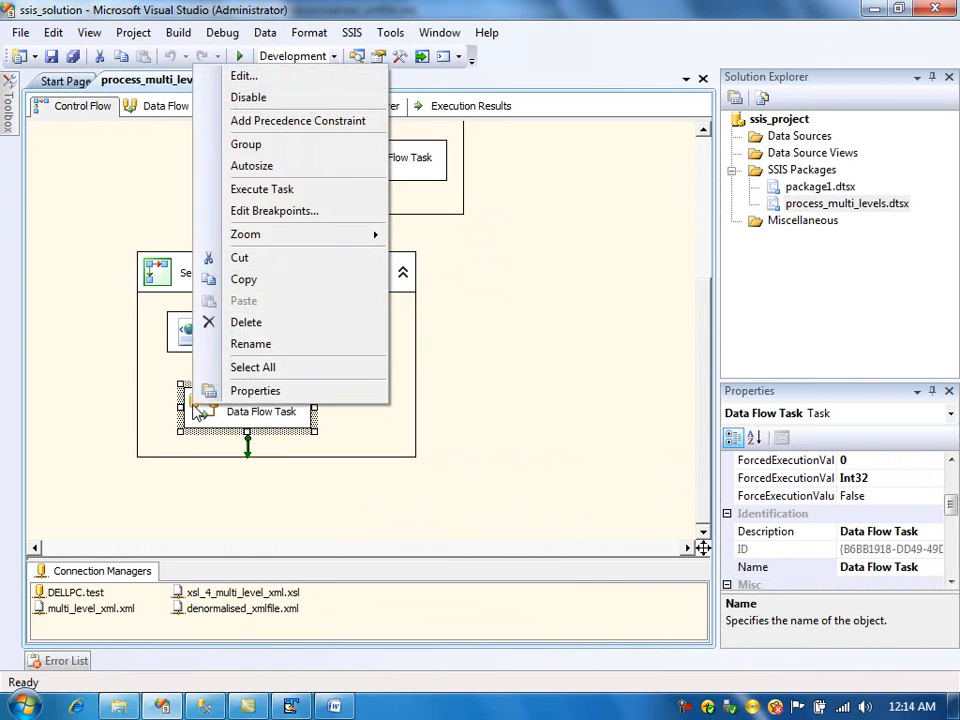
{"action": "left_click", "coordinate": [233, 191]}
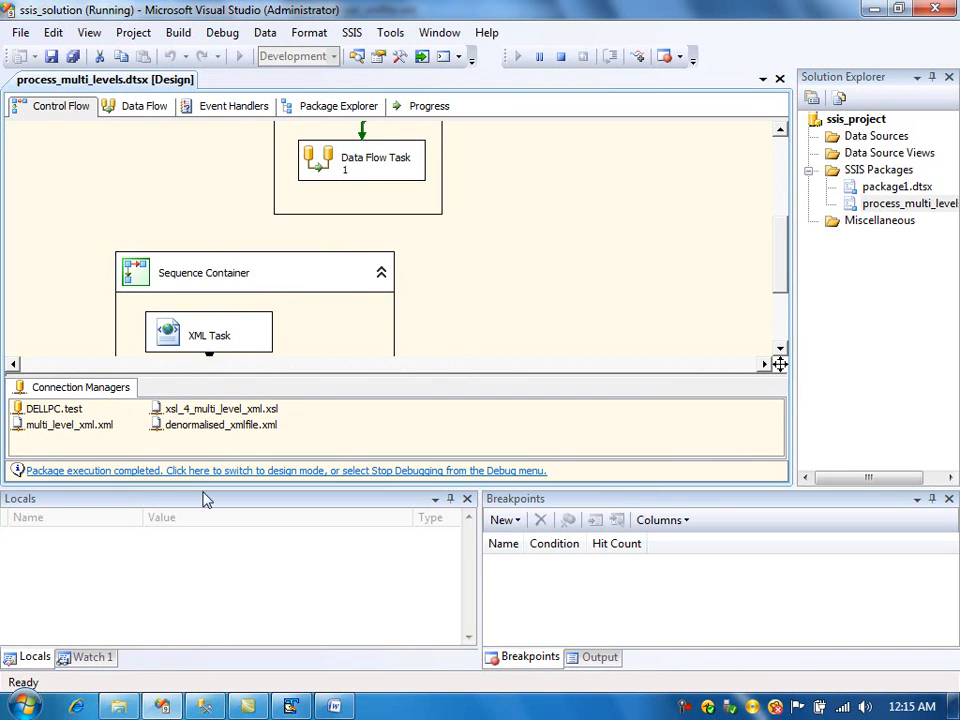
{"action": "left_click", "coordinate": [141, 108]}
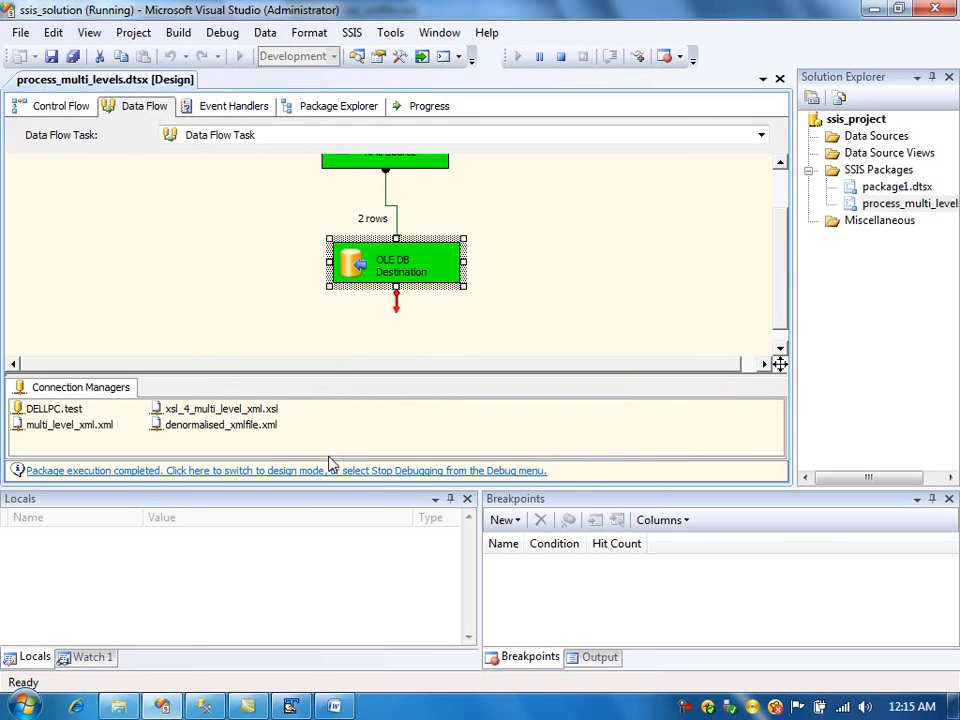
- Switch to SQL Server Management Studio, rerun the select on dbo.denormalised_table, and examine the newly loaded rows
{"action": "left_click", "coordinate": [205, 708]}
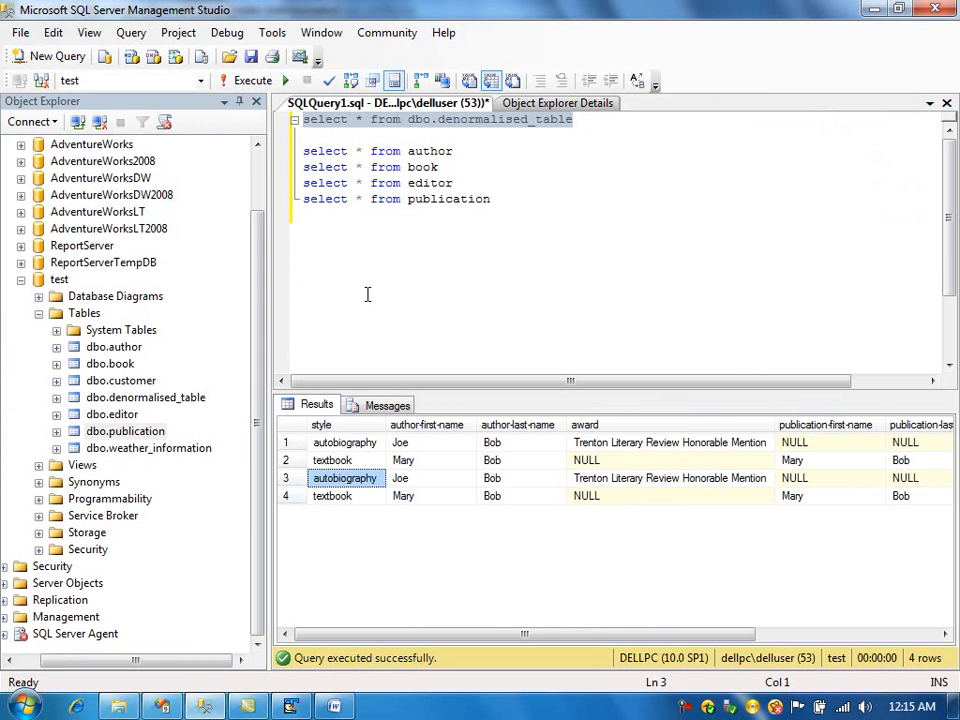
{"action": "left_click", "coordinate": [253, 82]}
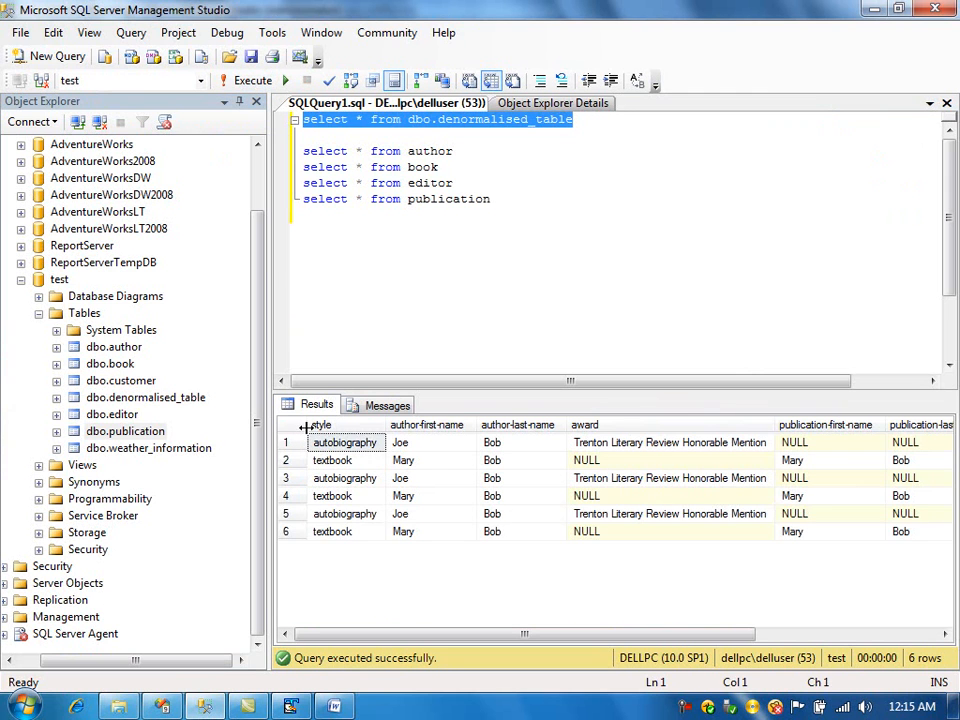
{"action": "left_click", "coordinate": [296, 514]}
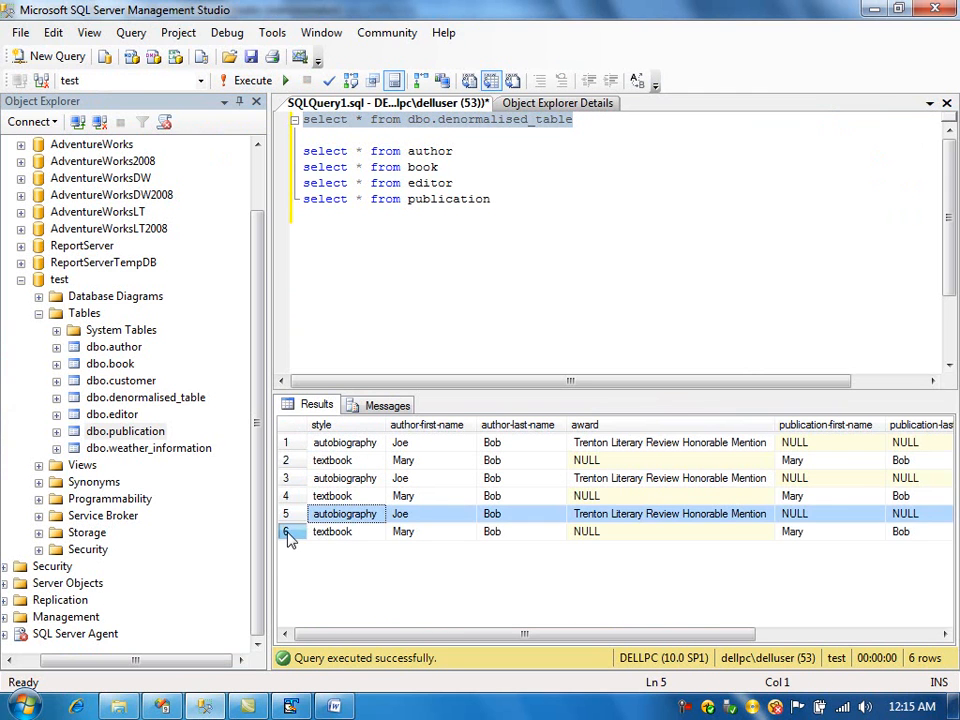
{"action": "left_click", "coordinate": [288, 533]}
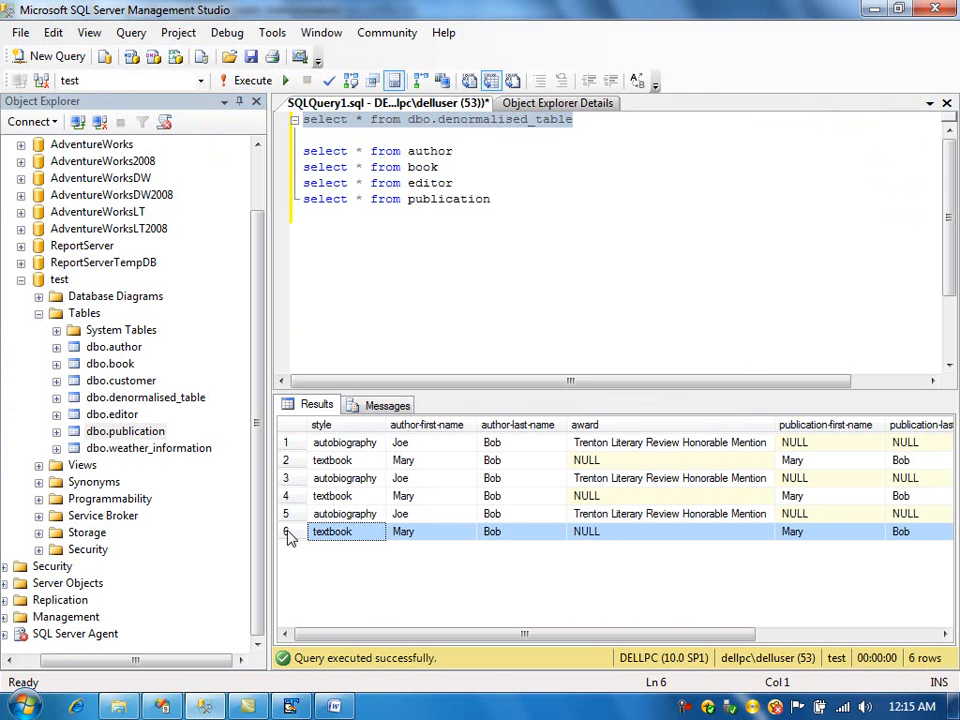